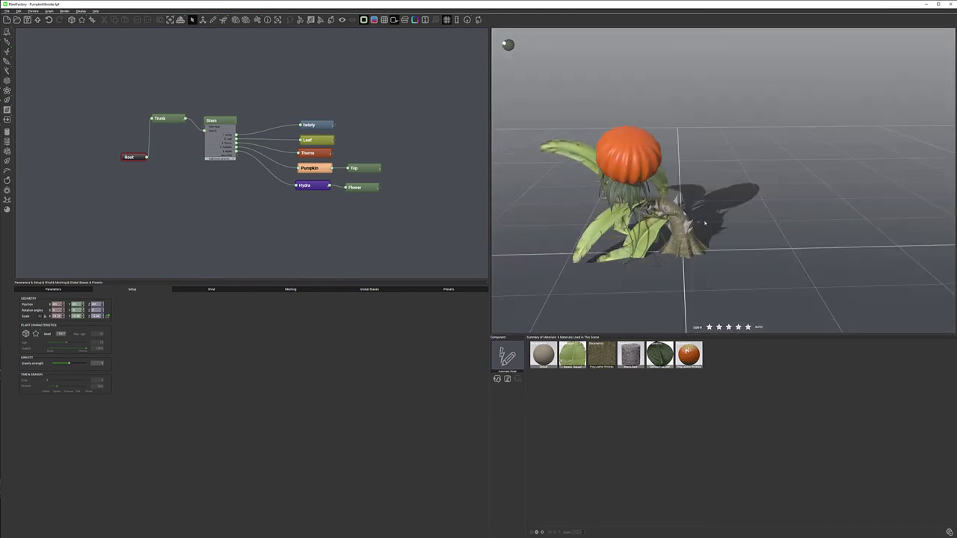
Generate several new random variations of the pumpkin plant.
drag(719, 217, 533, 232)
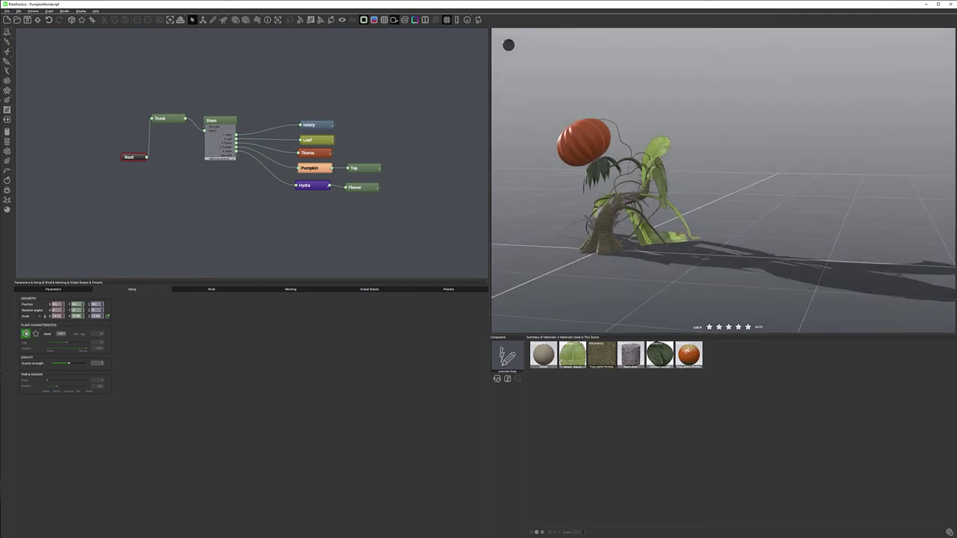
click(26, 333)
click(27, 334)
click(26, 333)
click(27, 334)
click(26, 333)
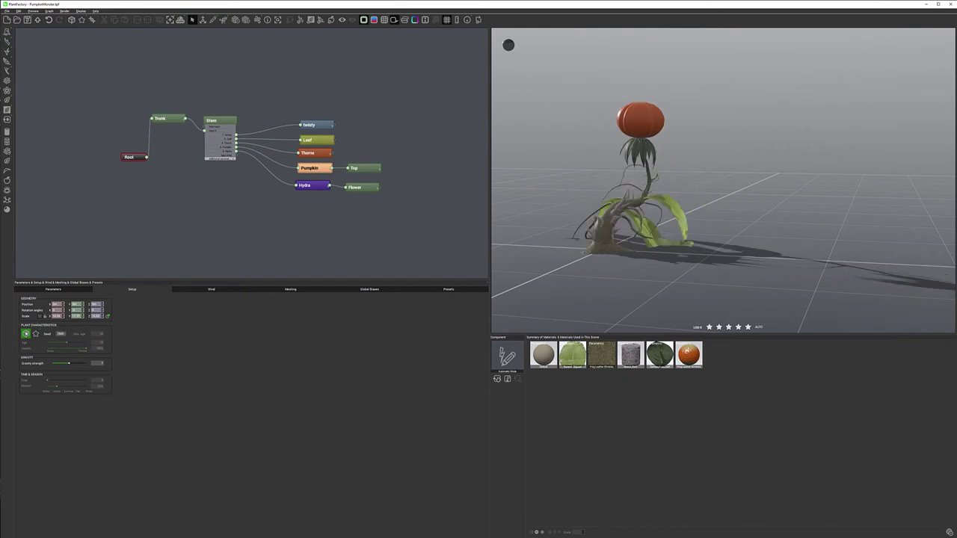
click(654, 282)
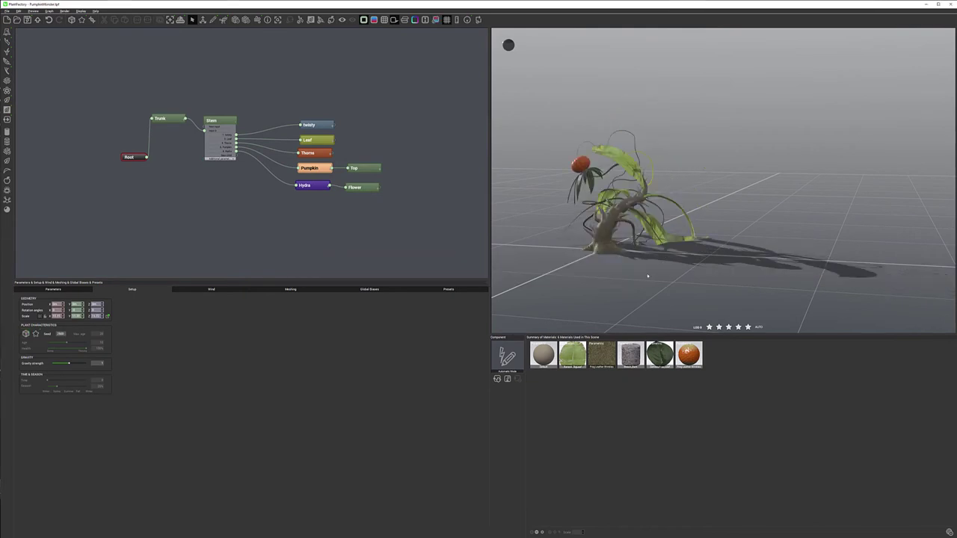
click(26, 334)
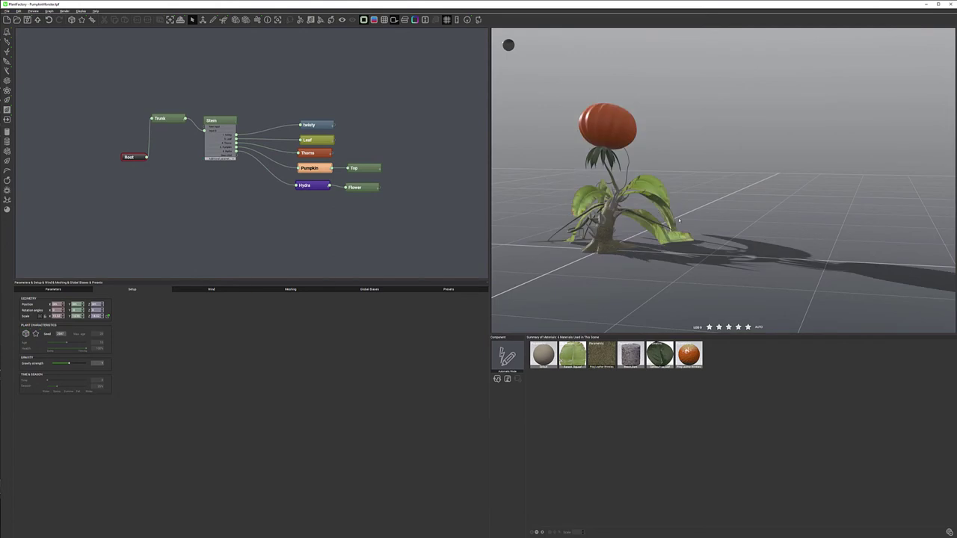
Inspect the generated plant's trunk, thorns and leaves up close from several sides.
right_drag(598, 187, 649, 218)
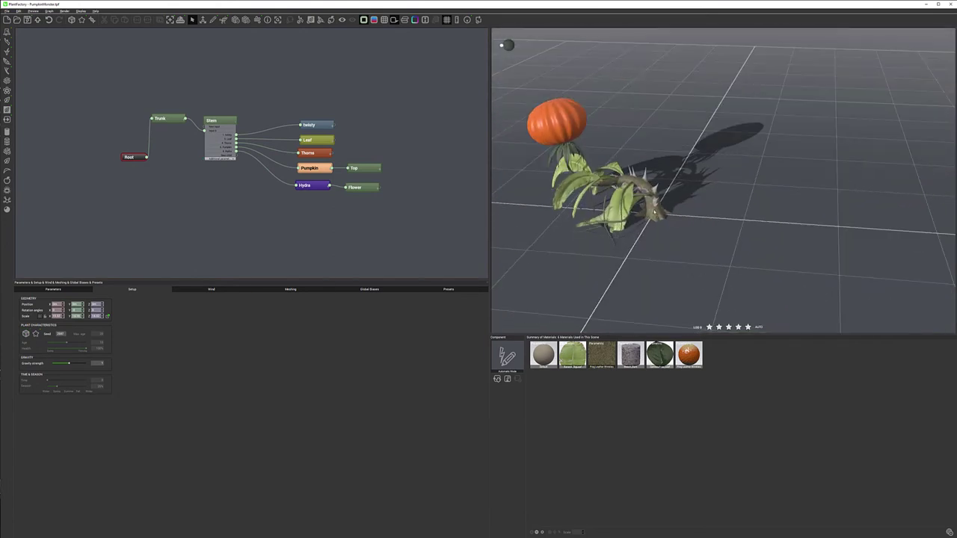
scroll(616, 171, up, 4)
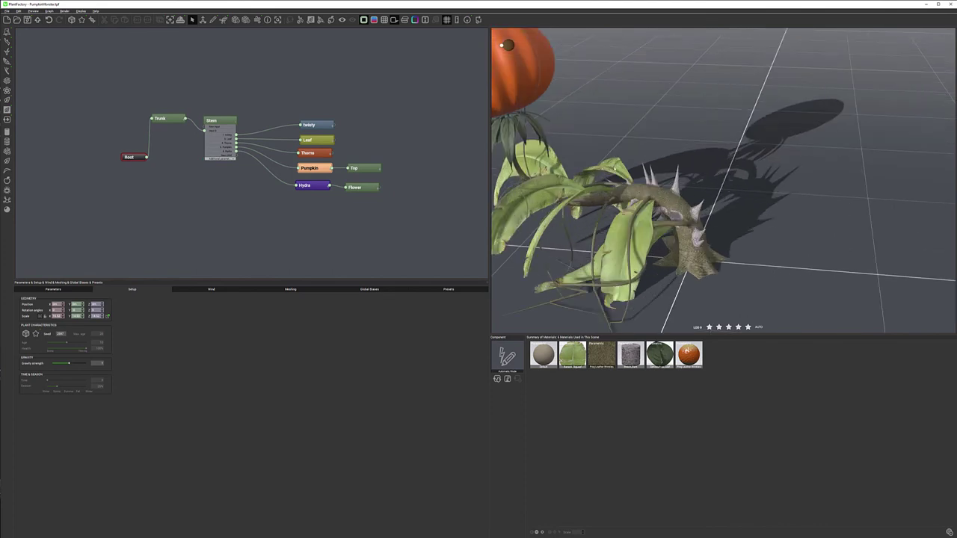
drag(679, 203, 677, 273)
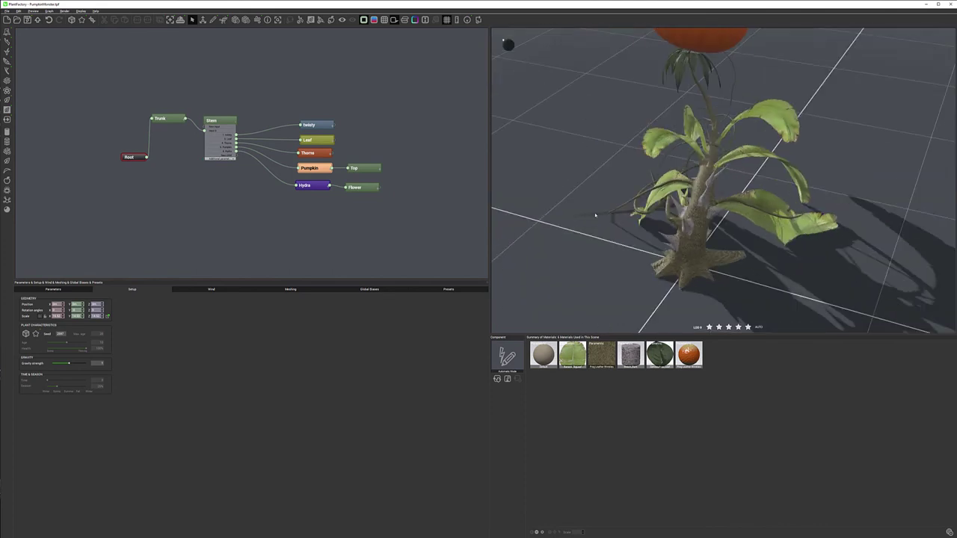
drag(588, 216, 623, 190)
drag(625, 135, 671, 161)
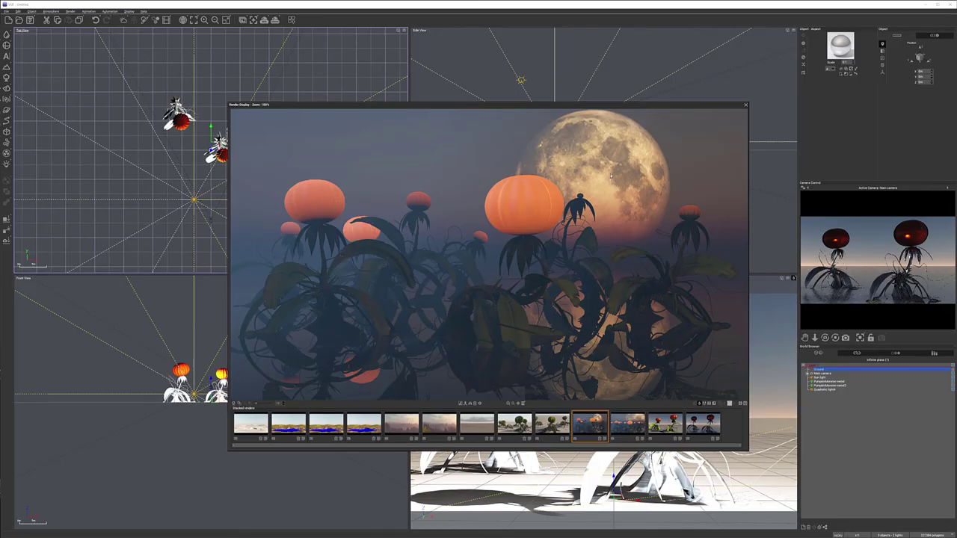
Review the stacked renders of the pumpkin plant scenes, close the render display, and switch to PlantFactory.
click(626, 422)
click(708, 427)
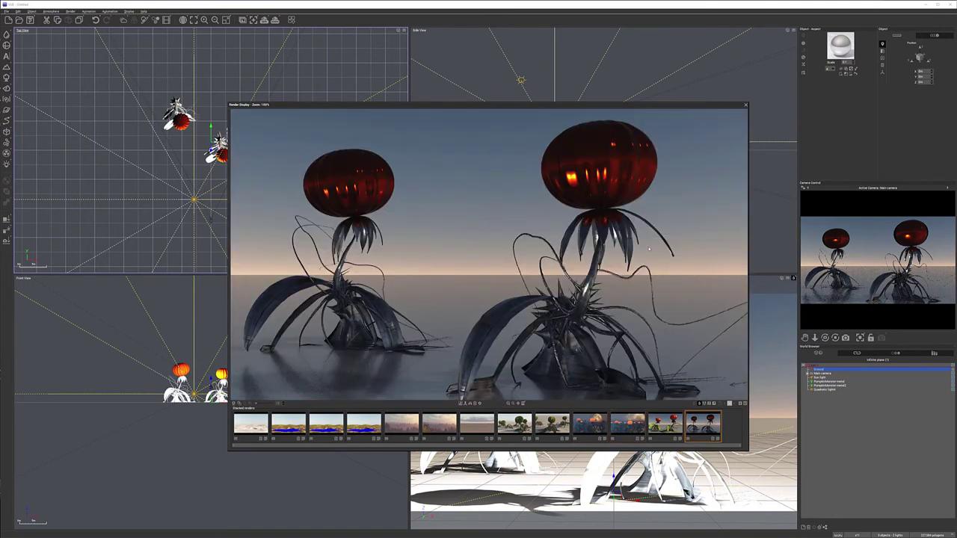
click(745, 105)
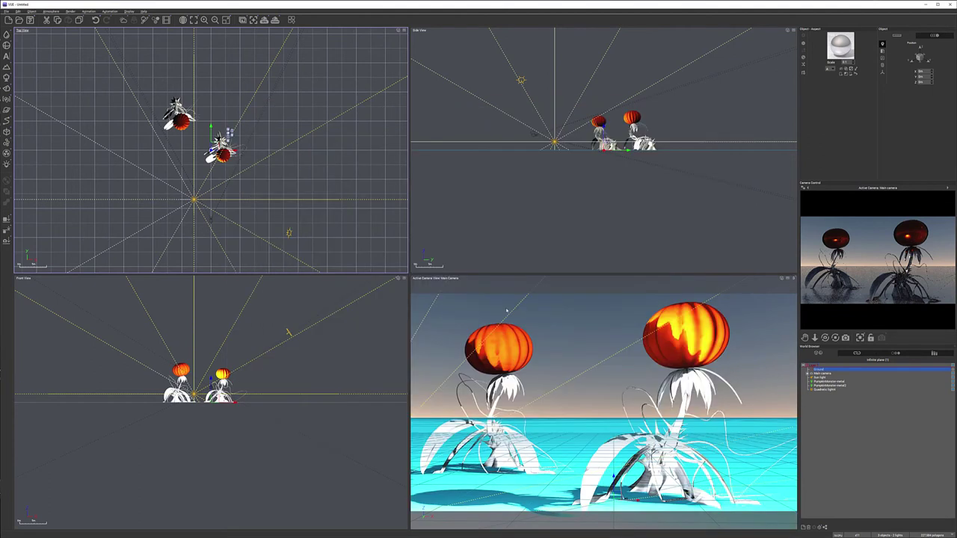
key(alt+Tab)
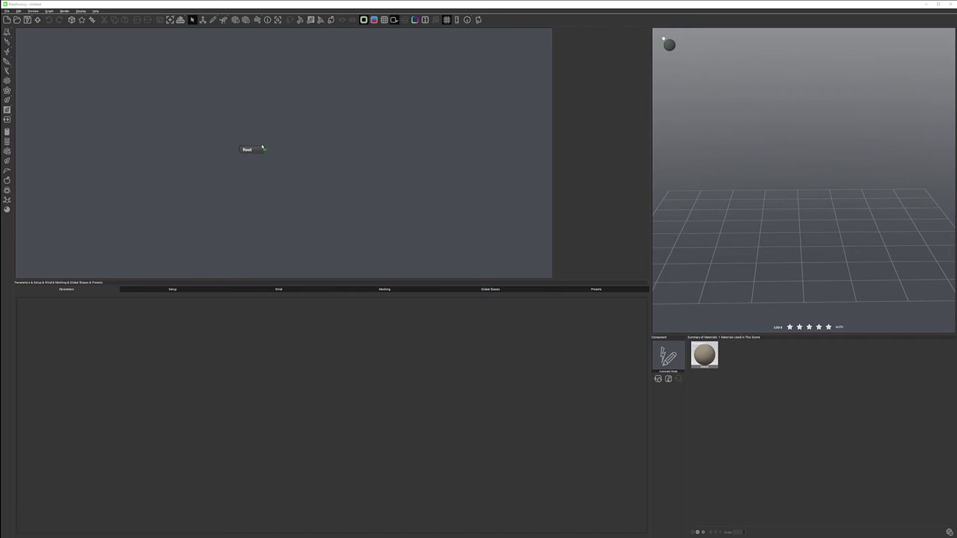
Add a Trunk Segment geometry node, connect it to the Root node and line it up beside it.
mouse_move(257, 151)
mouse_down()
mouse_move(211, 153)
mouse_move(262, 151)
mouse_up()
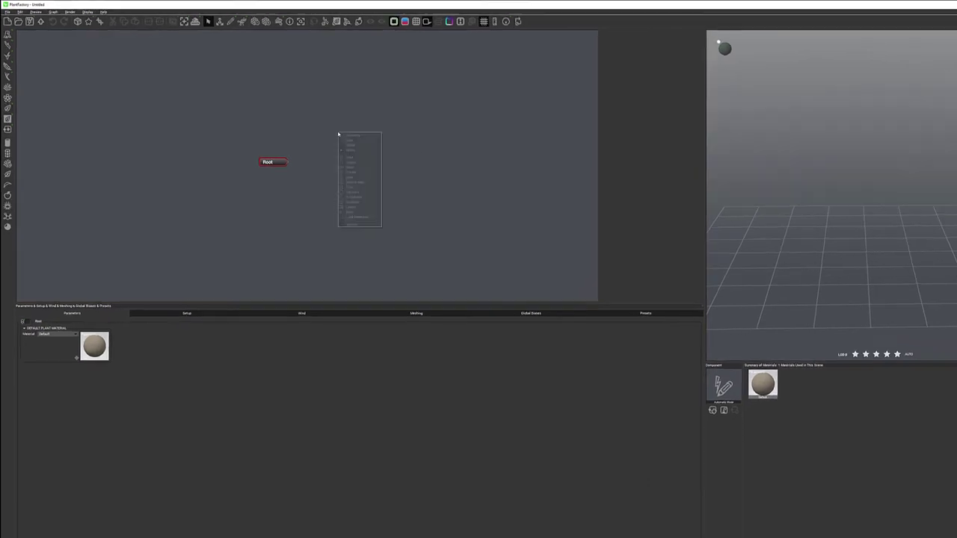
right_click(311, 122)
mouse_move(328, 125)
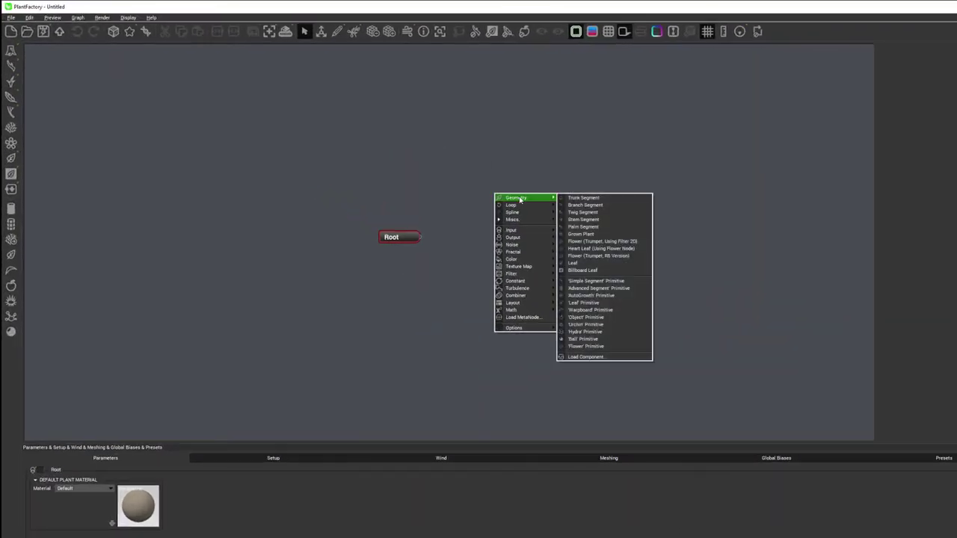
click(565, 200)
click(501, 190)
drag(477, 192, 421, 237)
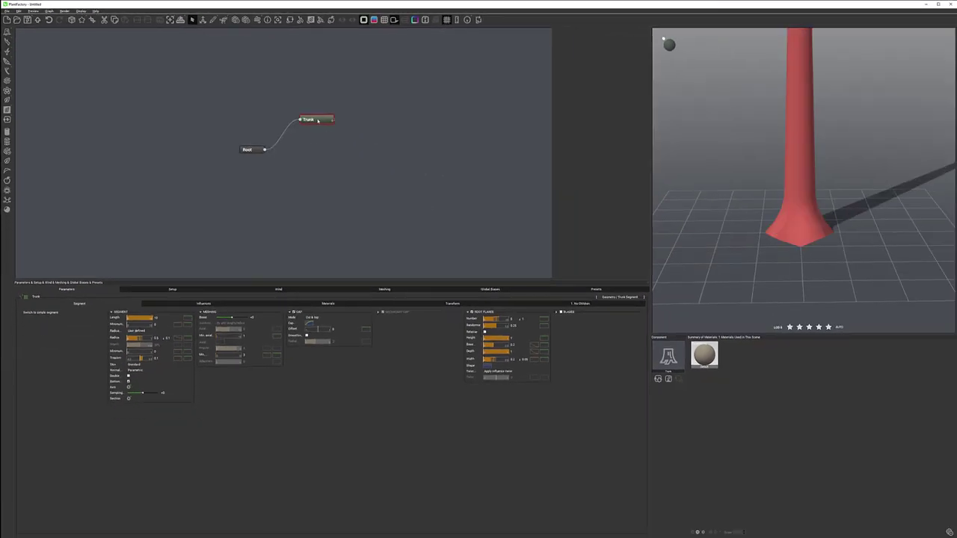
drag(318, 120, 322, 147)
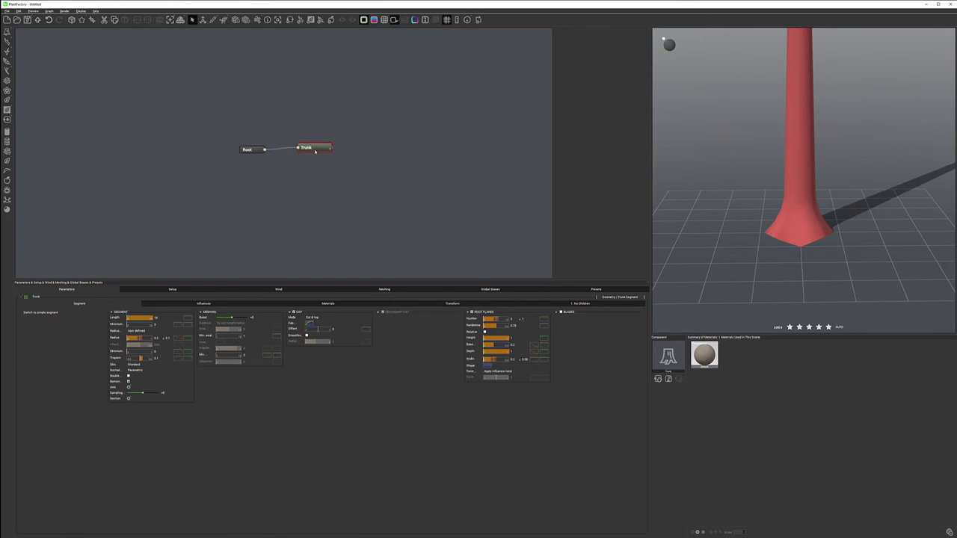
Set the trunk segment's length to 1 with a variation of 0.5.
double_click(221, 225)
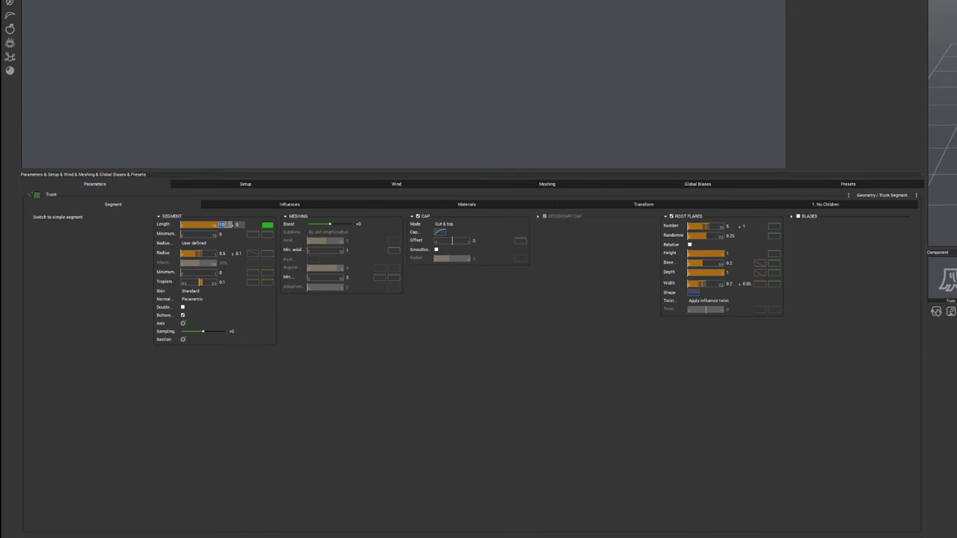
text(1)
key(Return)
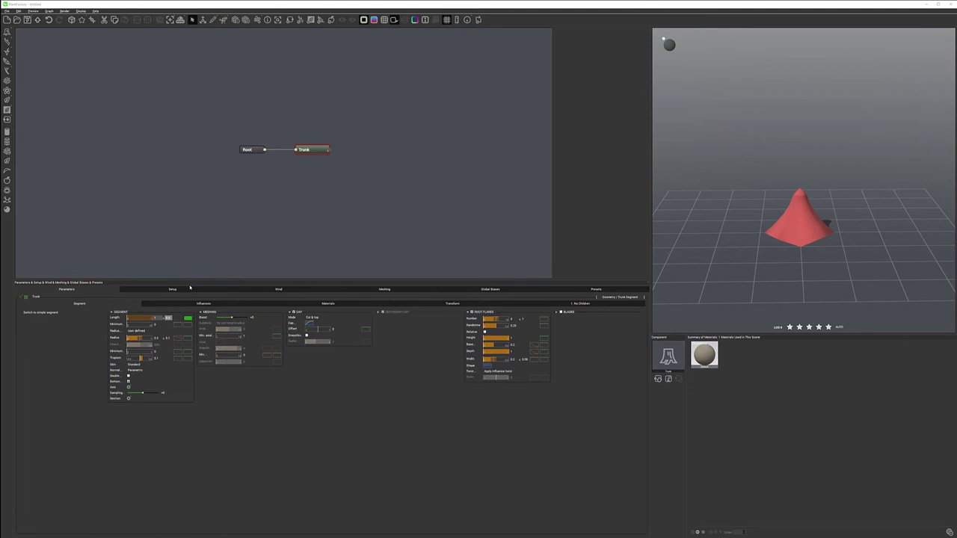
key(Return)
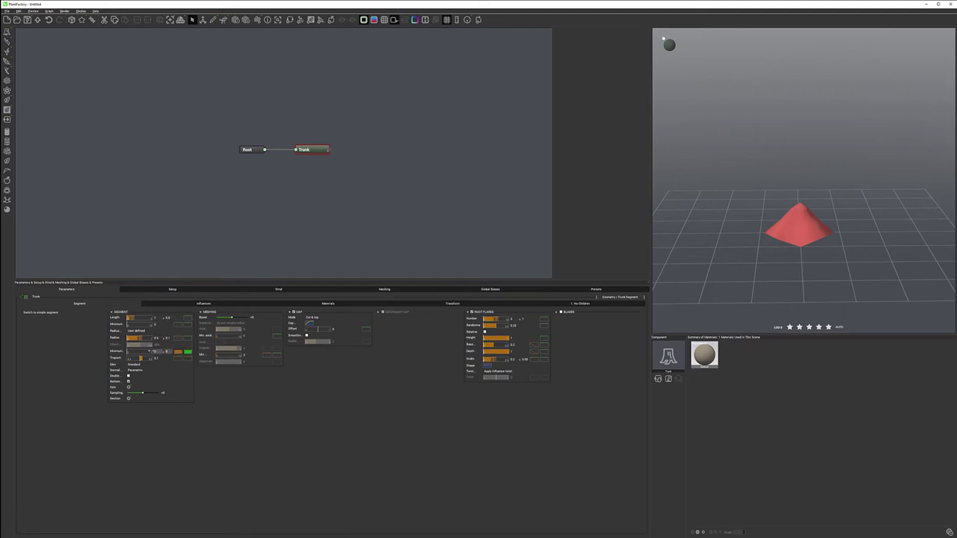
Increase the trunk's radius to about 1.2 and set its length to 1.5.
drag(139, 339, 158, 339)
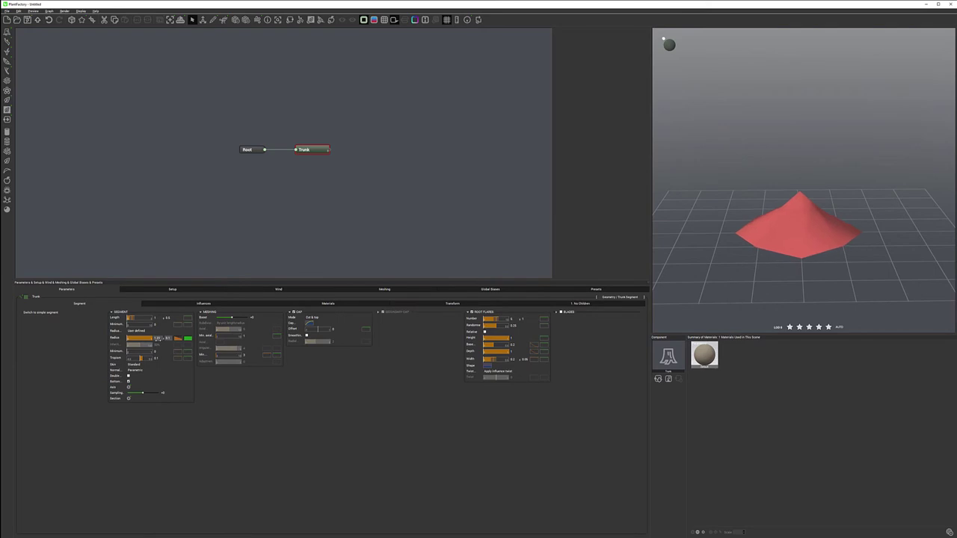
drag(747, 212, 813, 217)
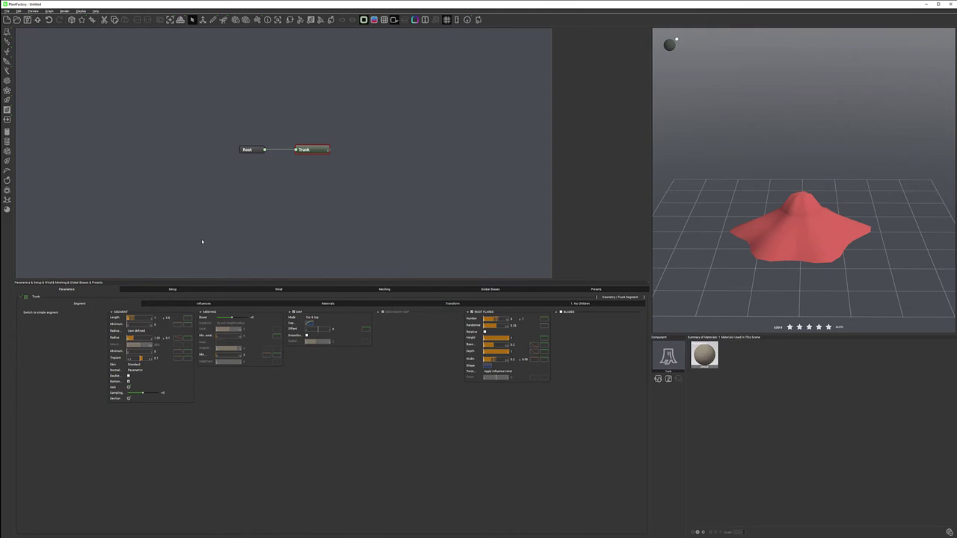
click(188, 318)
key(Return)
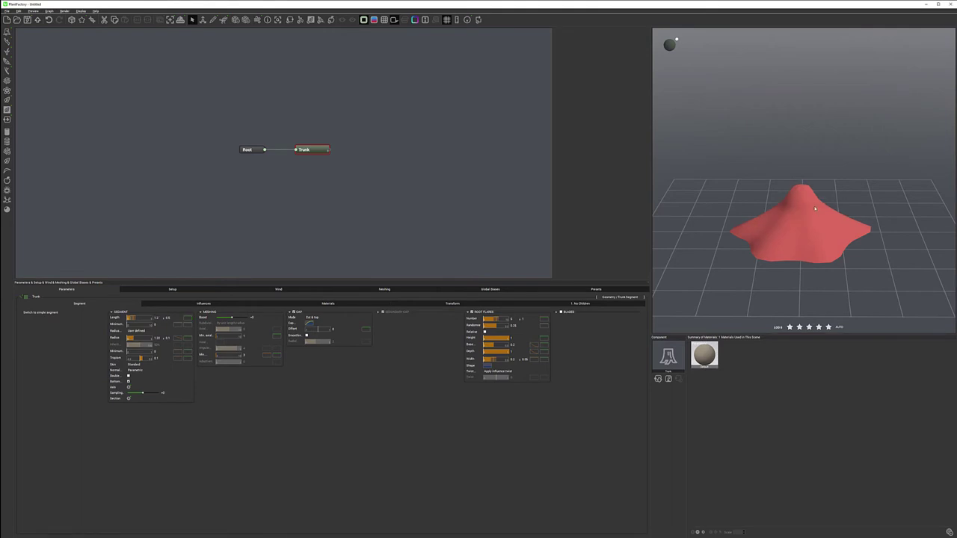
Raise the end of the trunk's radius profile almost to the maximum for a slight taper, and set the tropism to 0.5.
click(178, 339)
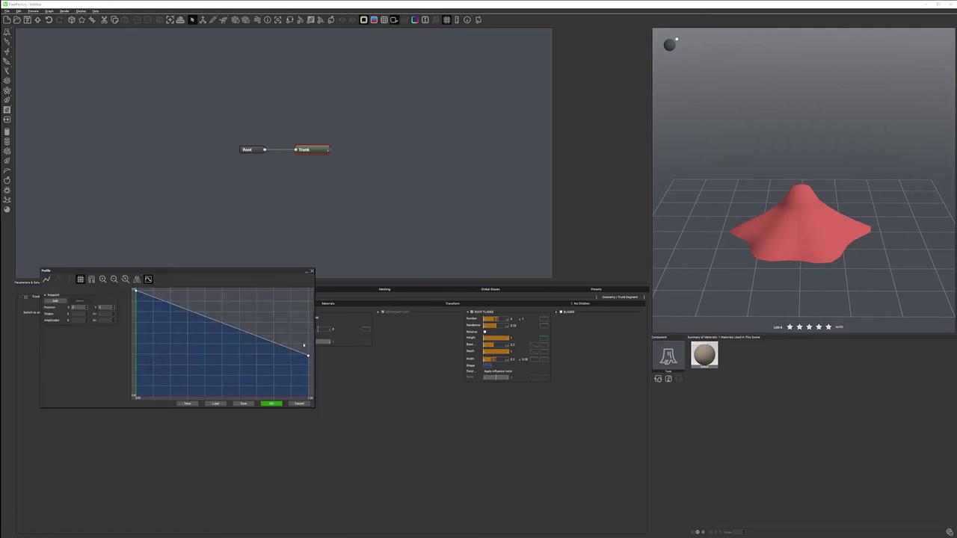
drag(309, 357, 309, 300)
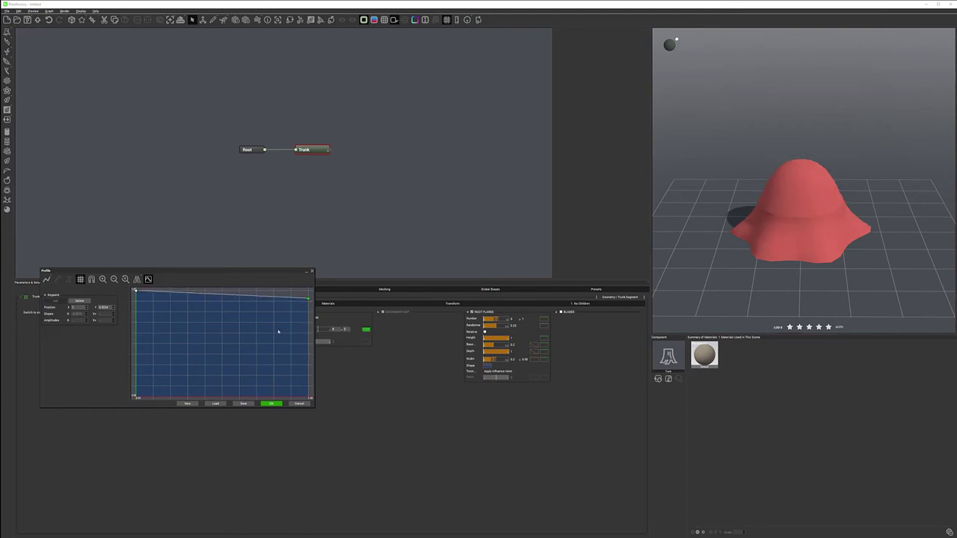
click(271, 404)
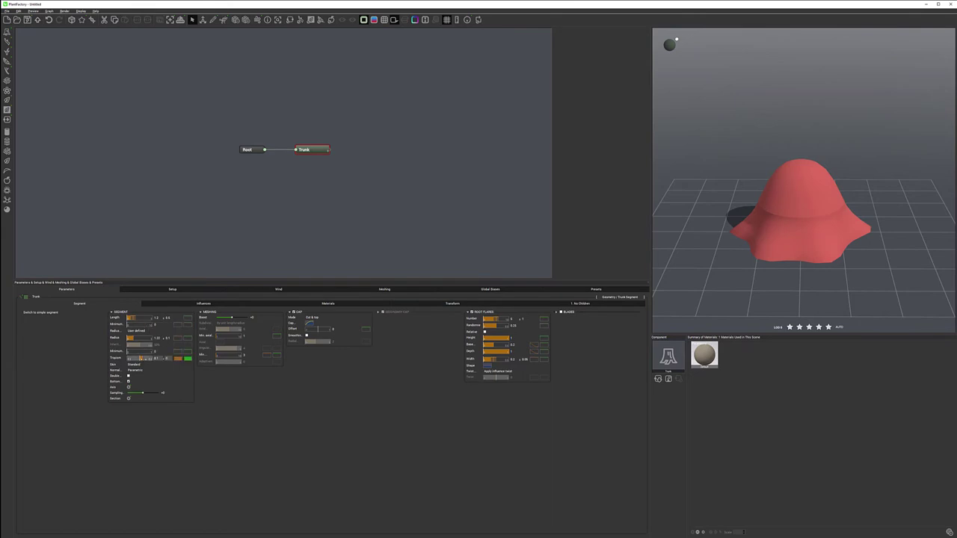
drag(143, 359, 152, 359)
Reshape the trunk's cap profile into a flat curve at full value so the trunk ends in a flat top.
click(311, 324)
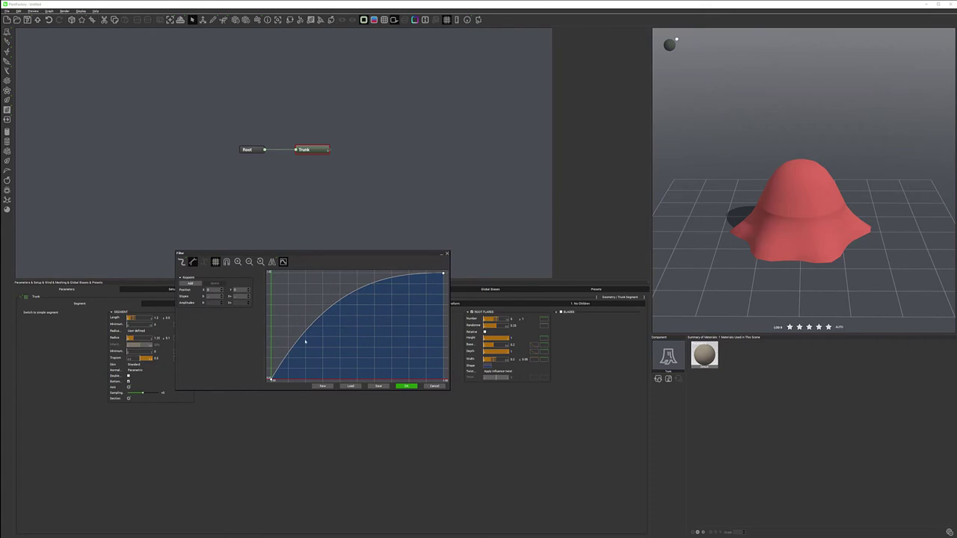
click(312, 323)
drag(313, 323, 277, 273)
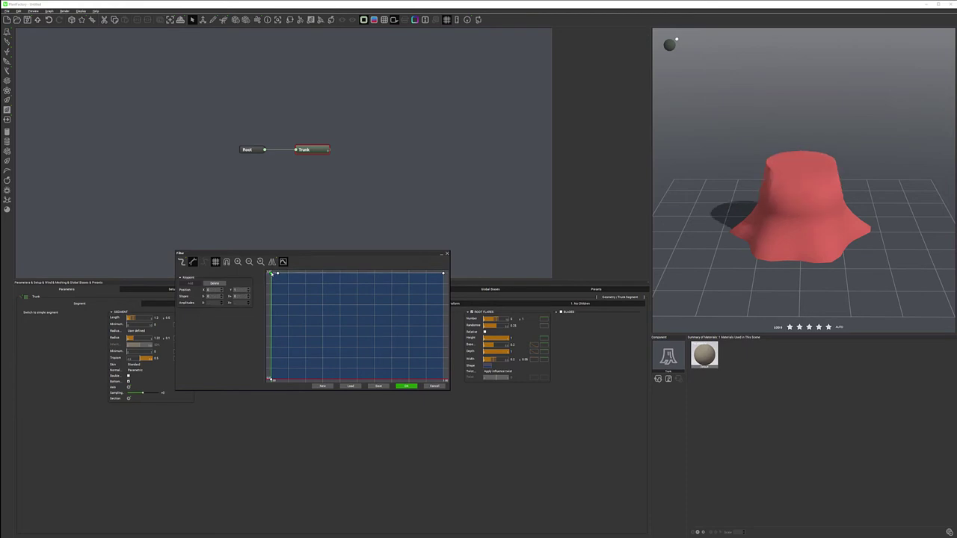
click(415, 386)
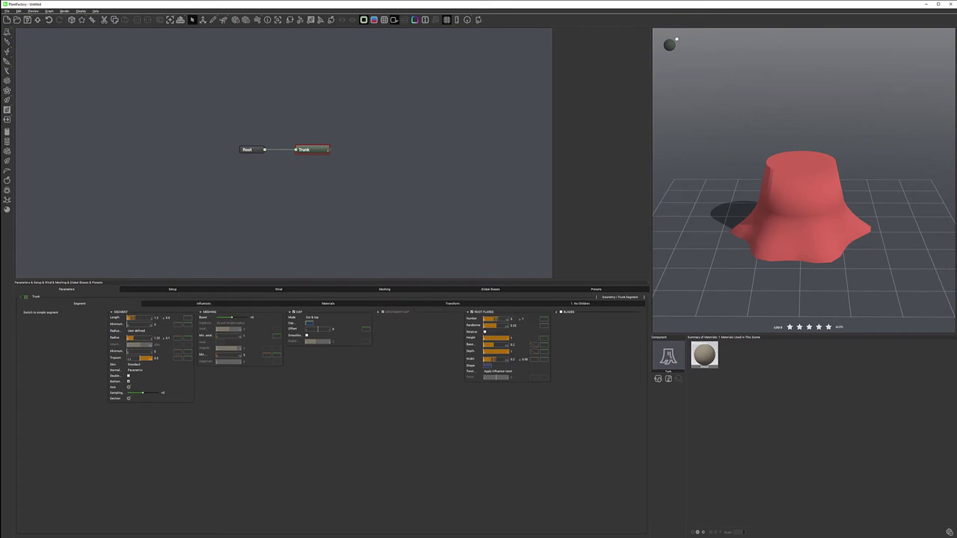
Set the number of root flares on the trunk to 7.
click(496, 319)
drag(496, 320, 502, 320)
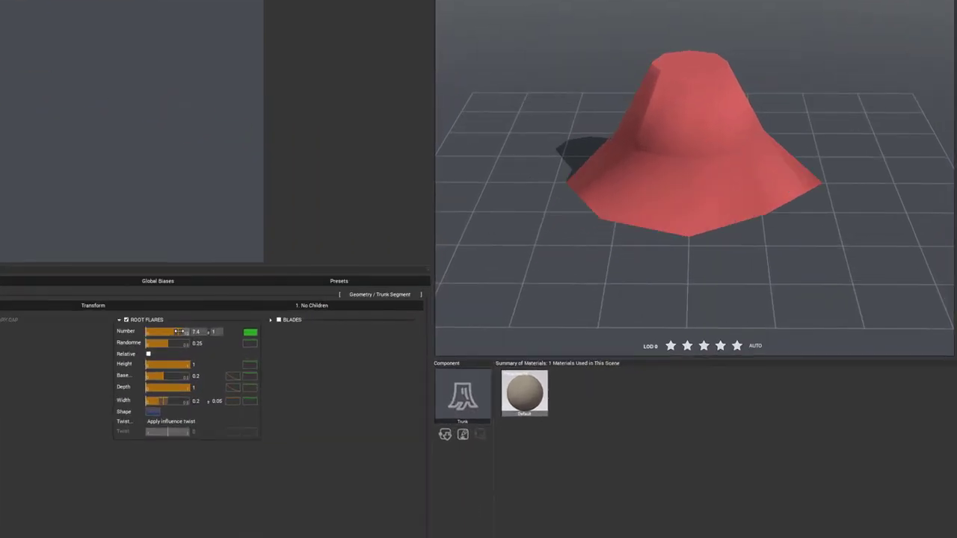
drag(178, 332, 180, 331)
click(203, 332)
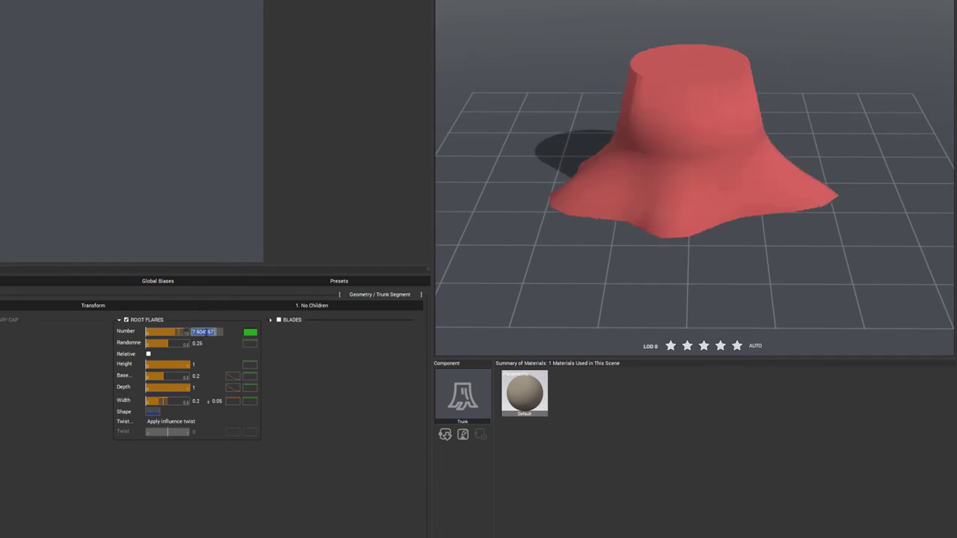
text(7)
key(Return)
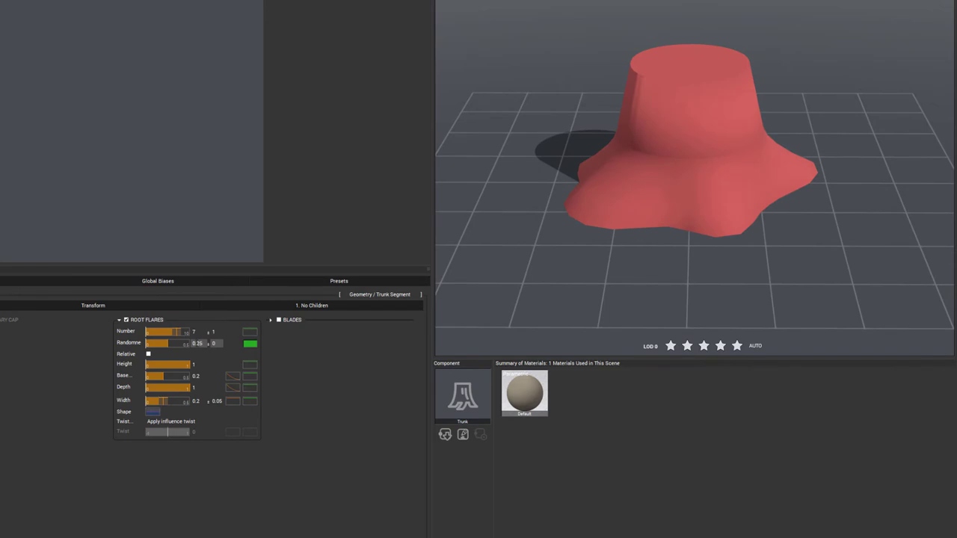
Set the root flares' randomness to 0.7 and their height to 2.5.
click(198, 343)
text(0.7)
key(Return)
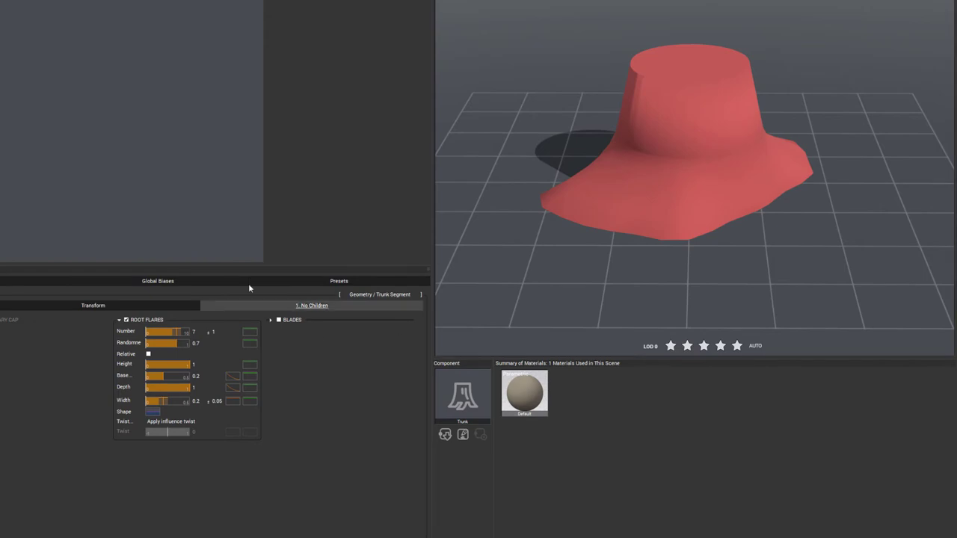
click(204, 365)
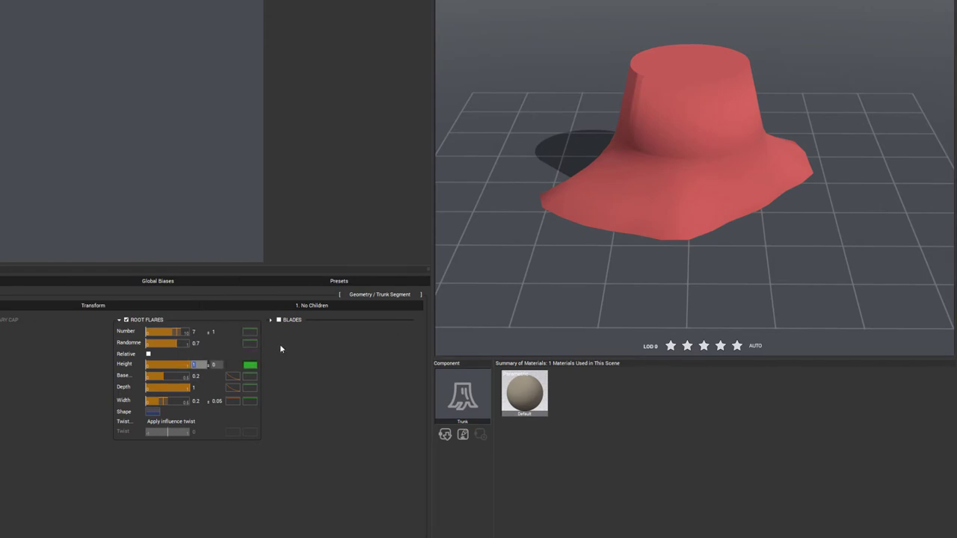
text(2.55)
key(BackSpace)
key(Return)
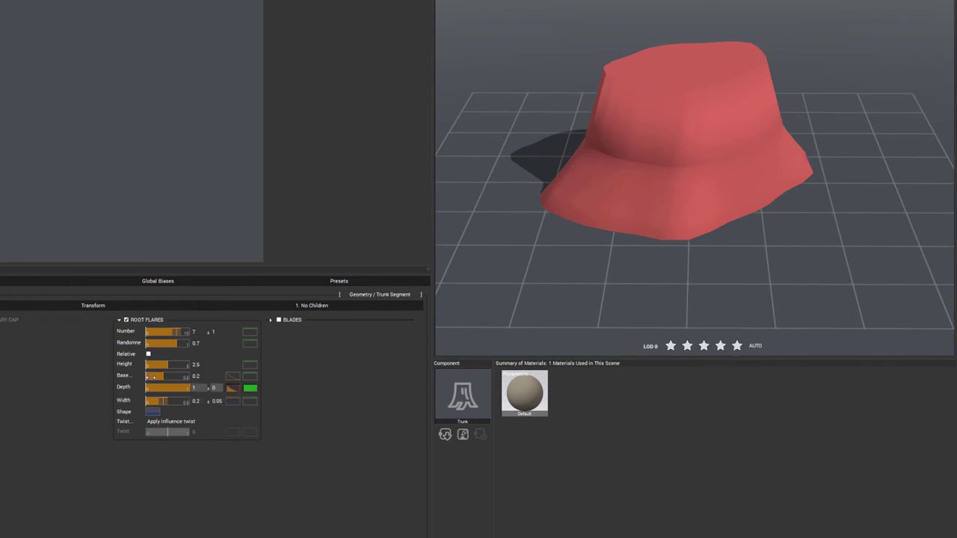
Increase the root flares' base value to 0.31 and their depth to about 3.09.
drag(159, 376, 173, 375)
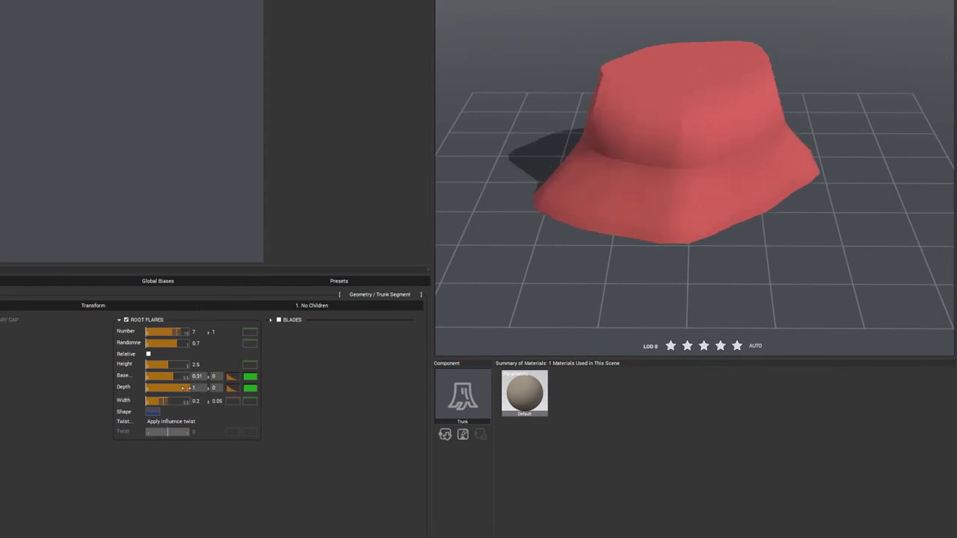
drag(193, 388, 277, 383)
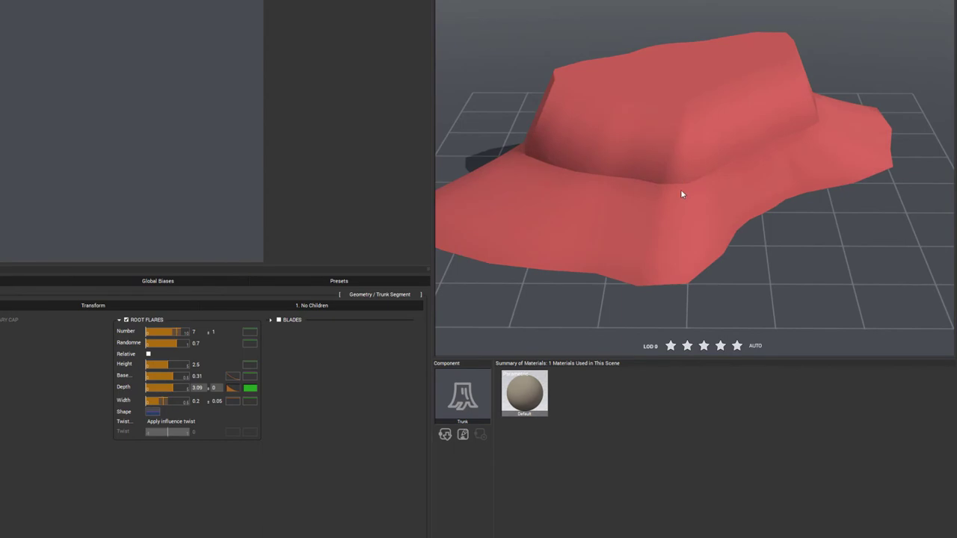
Reduce the root flares' width to 0.19.
scroll(622, 187, down, 4)
drag(545, 191, 544, 226)
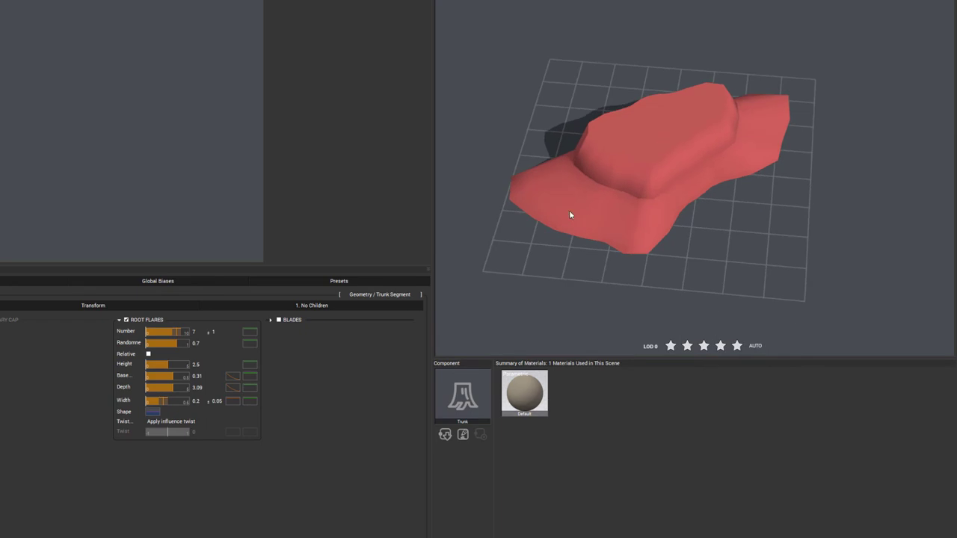
mouse_move(159, 402)
mouse_down()
mouse_move(177, 401)
mouse_move(157, 400)
mouse_up()
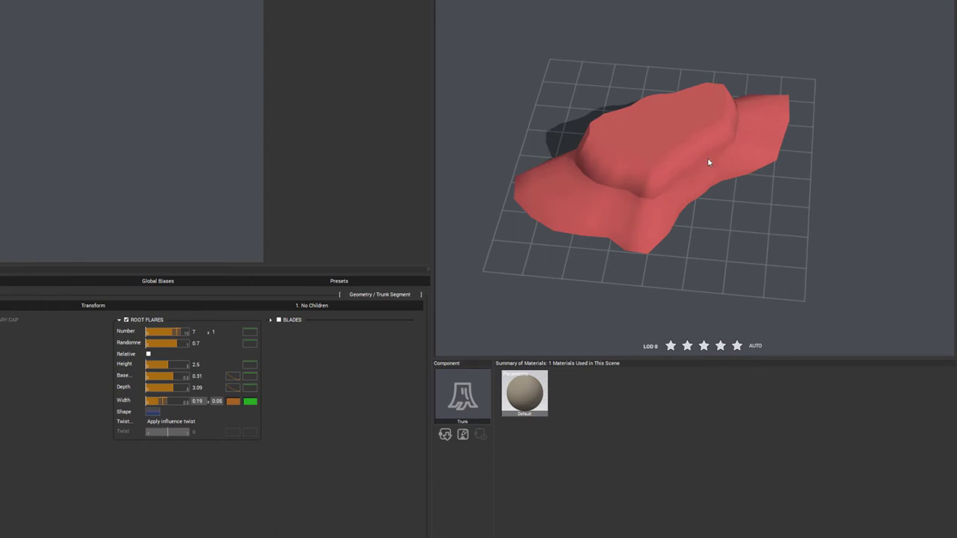
Increase the number of root flares on the trunk to 9.4.
drag(589, 196, 526, 185)
scroll(724, 226, down, 5)
scroll(720, 234, up, 10)
scroll(719, 237, down, 5)
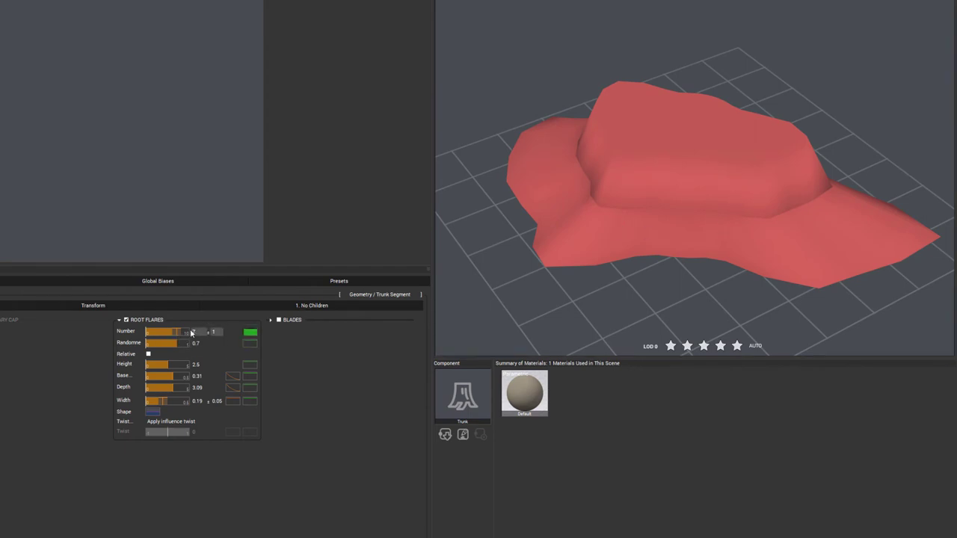
mouse_move(191, 333)
mouse_down()
mouse_move(165, 332)
mouse_move(189, 331)
mouse_up()
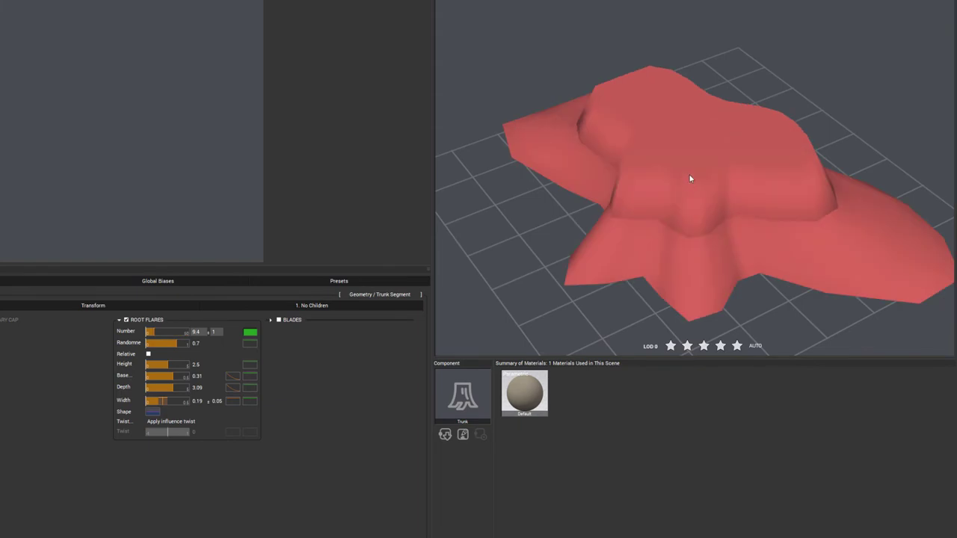
drag(607, 217, 855, 157)
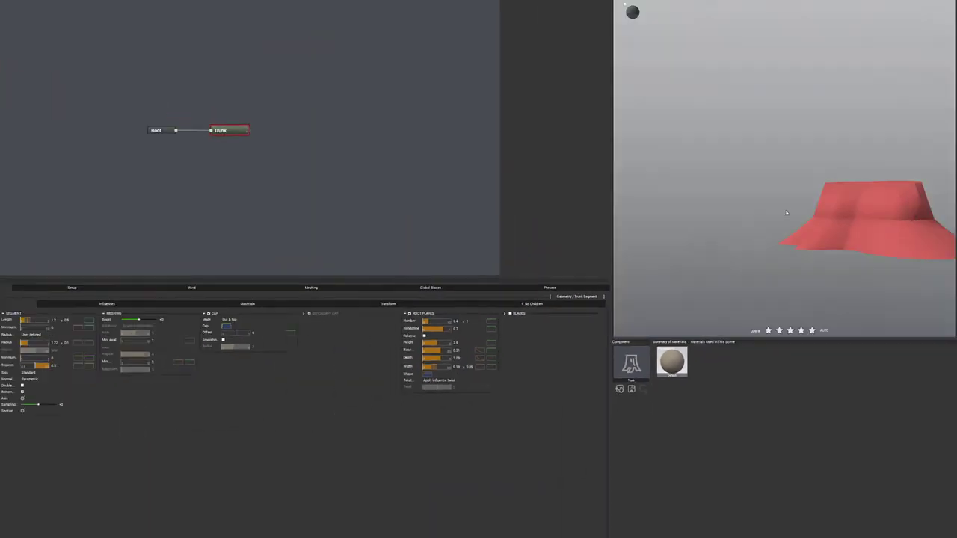
drag(786, 213, 887, 226)
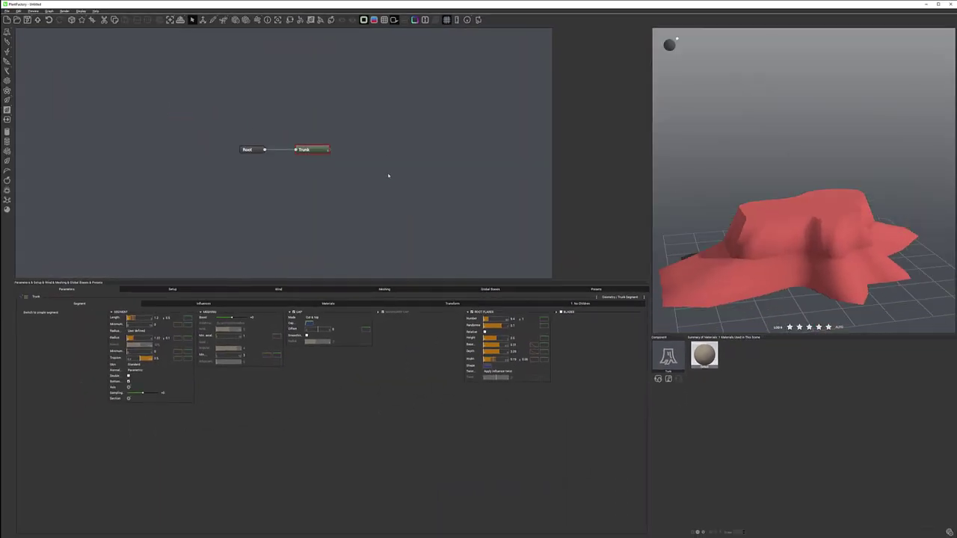
Widen the 3D preview area by narrowing the node graph and parameters area, keeping the Trunk node selected.
middle_drag(436, 152, 387, 167)
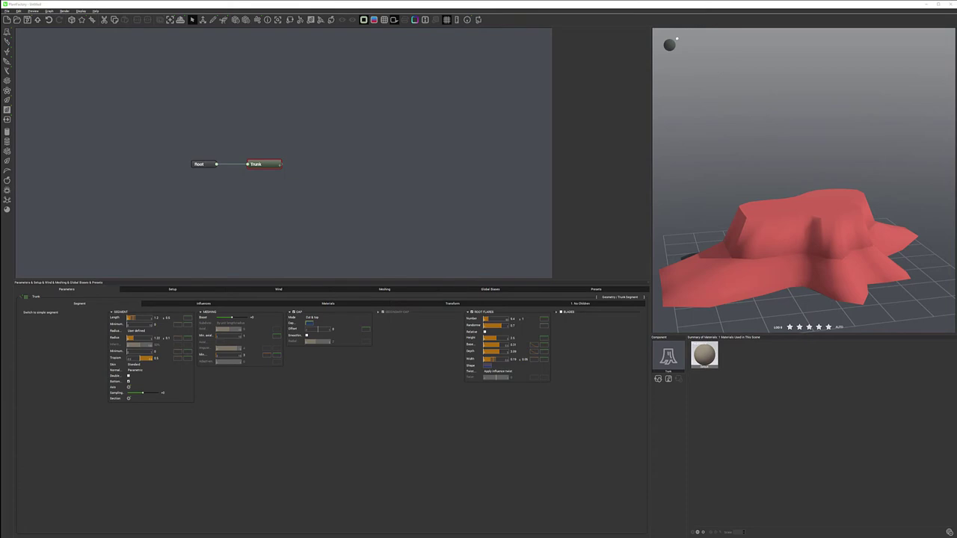
click(321, 144)
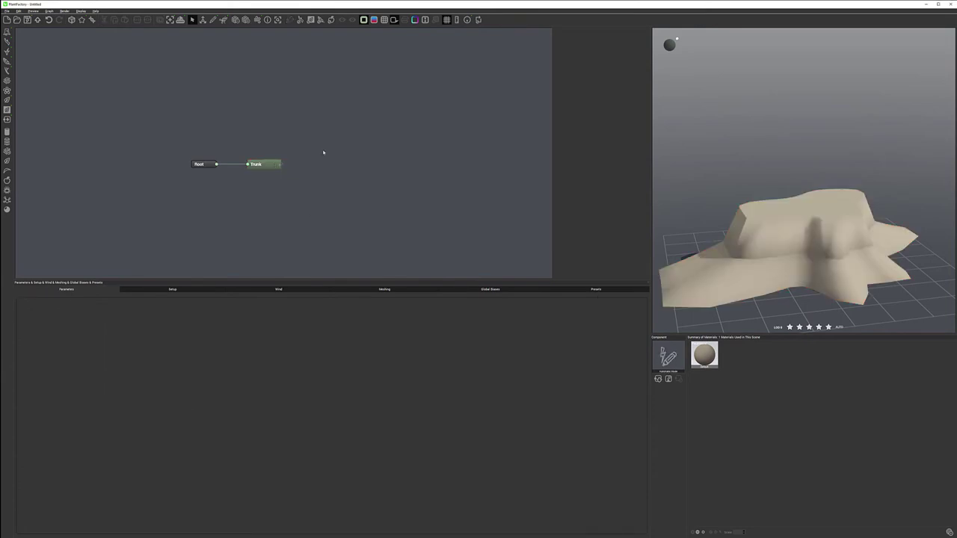
click(267, 164)
scroll(757, 138, down, 5)
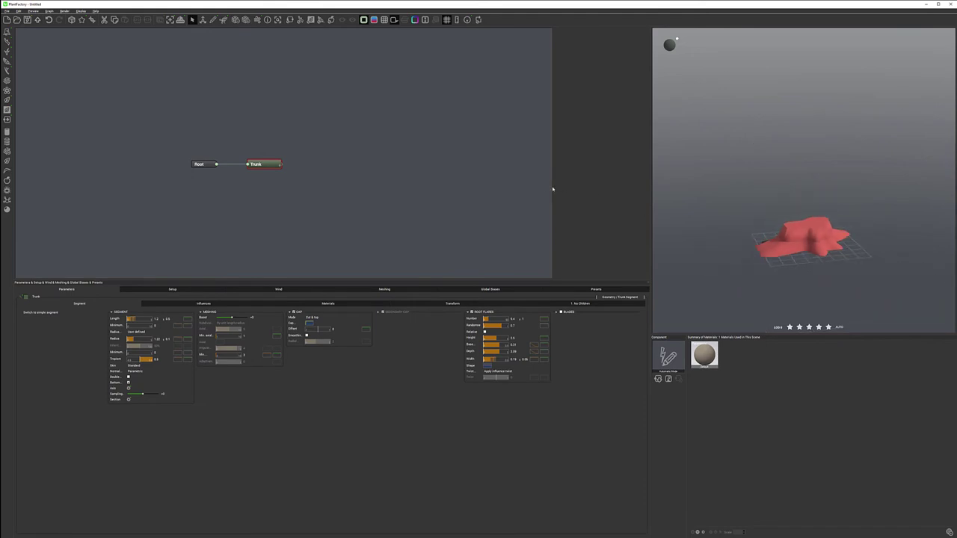
drag(650, 177, 488, 174)
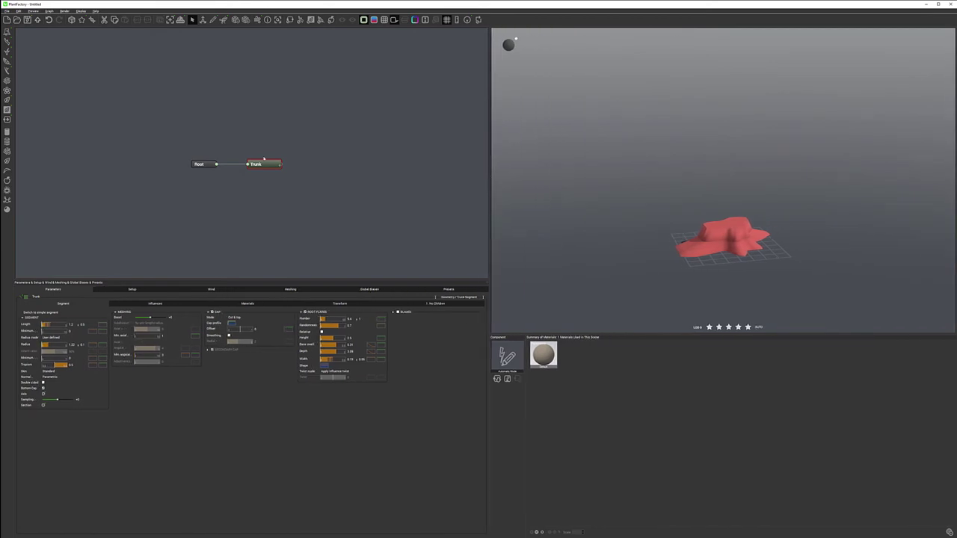
Add a Branch segment node to the graph and connect it to the Trunk node as its child.
right_click(281, 124)
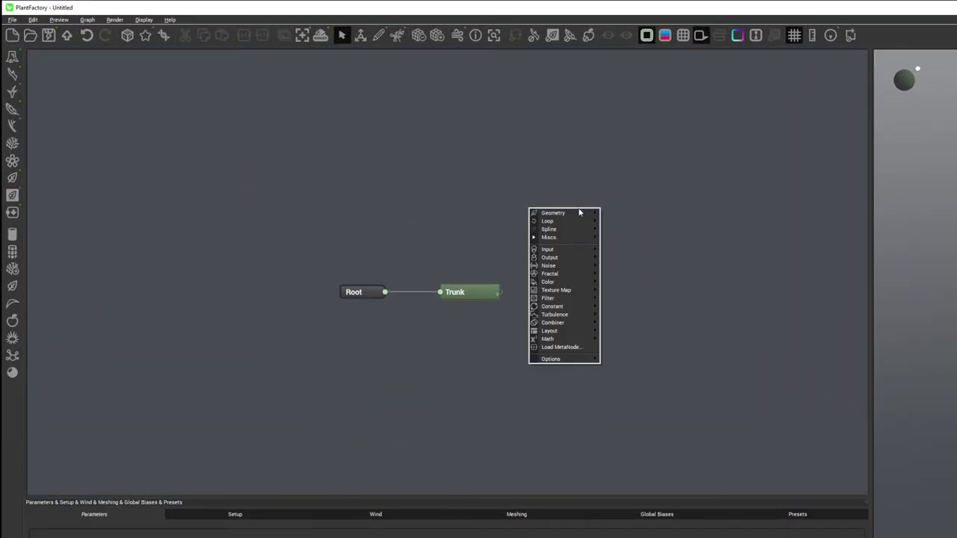
mouse_move(579, 213)
click(622, 221)
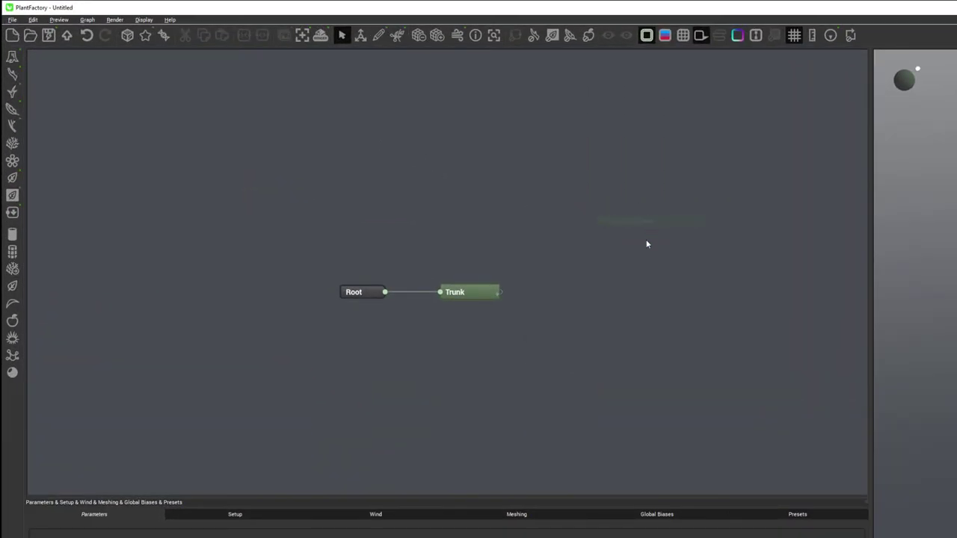
click(634, 258)
drag(556, 212, 498, 321)
click(497, 297)
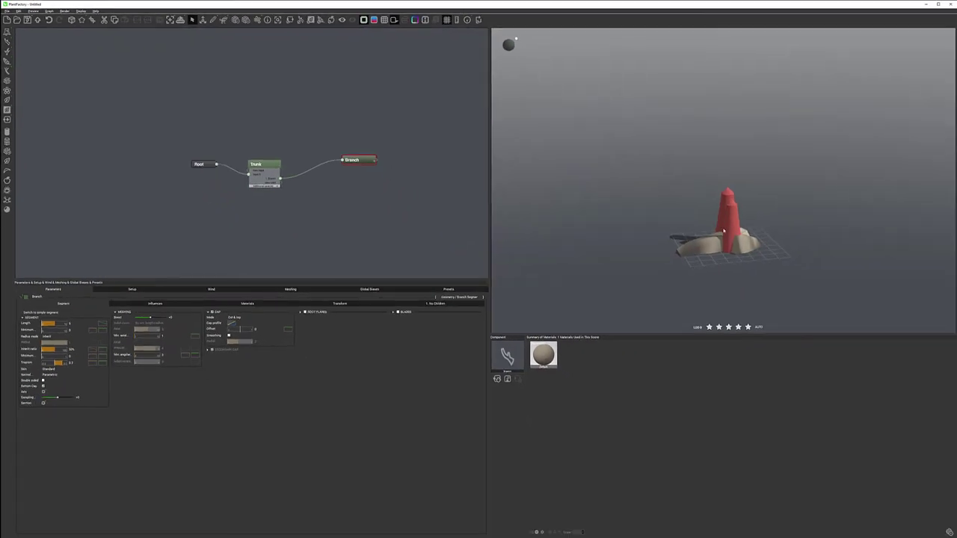
Rename the Branch node as Stem.
click(269, 166)
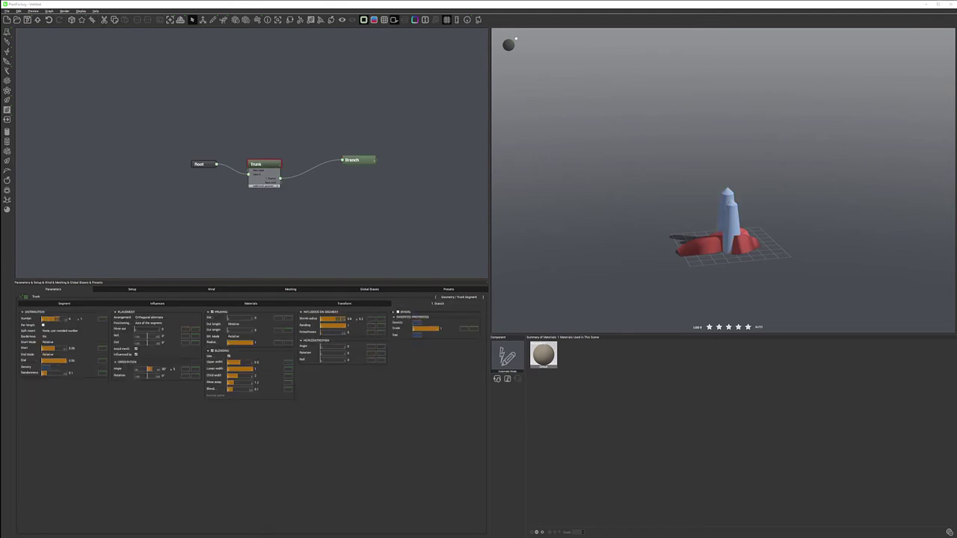
click(353, 162)
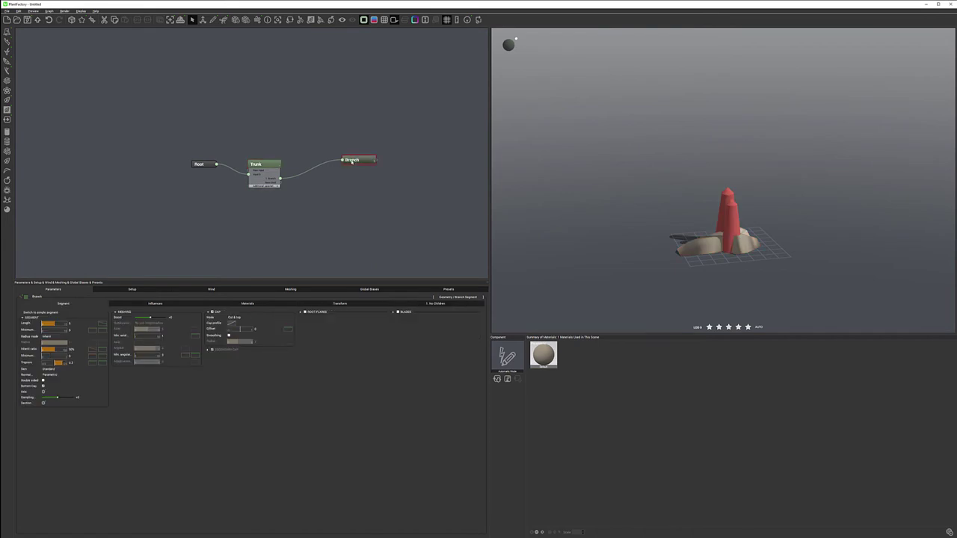
drag(359, 160, 328, 159)
text(Ro)
key(Return)
right_click(359, 161)
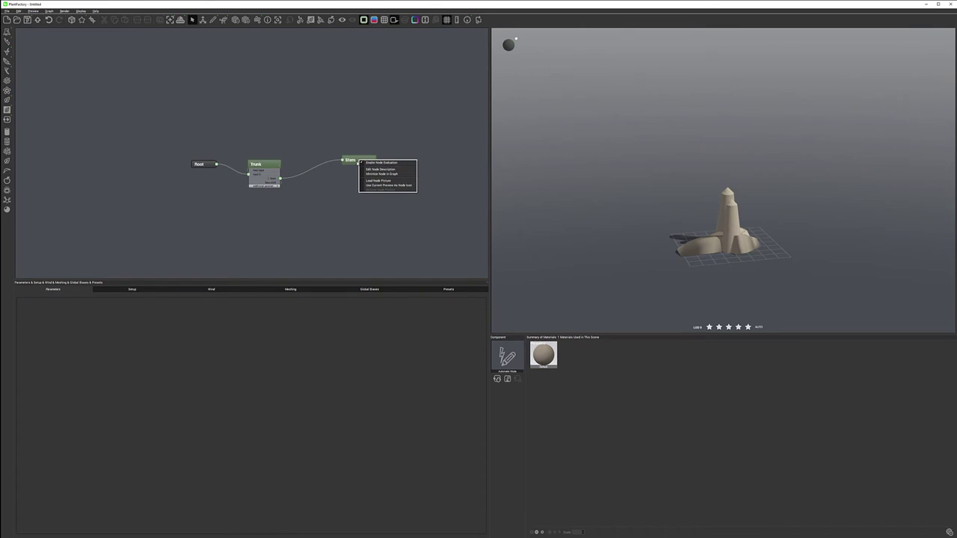
right_click(347, 185)
right_click(362, 163)
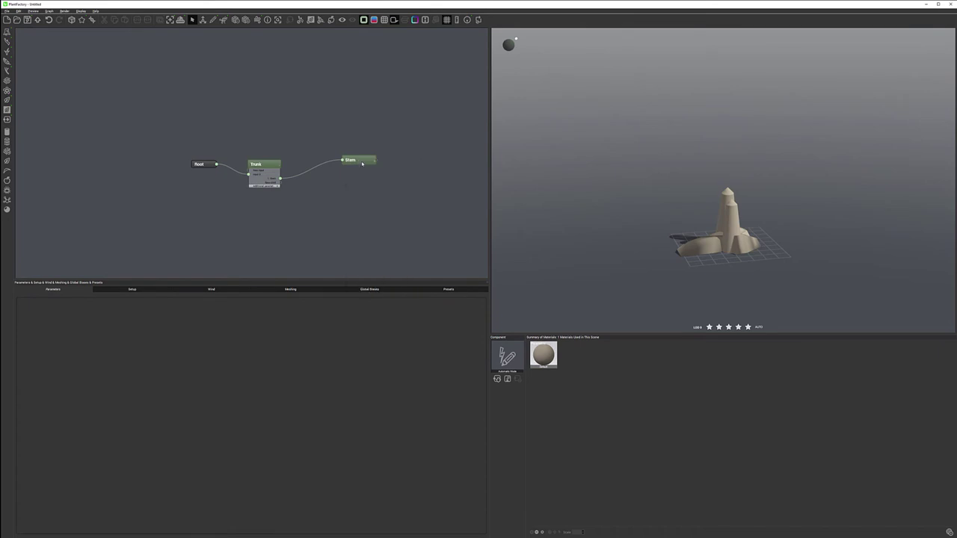
In the trunk's settings for the Stem child, set its positioning to Tip of the segment and its orientation angle to 0°.
click(270, 164)
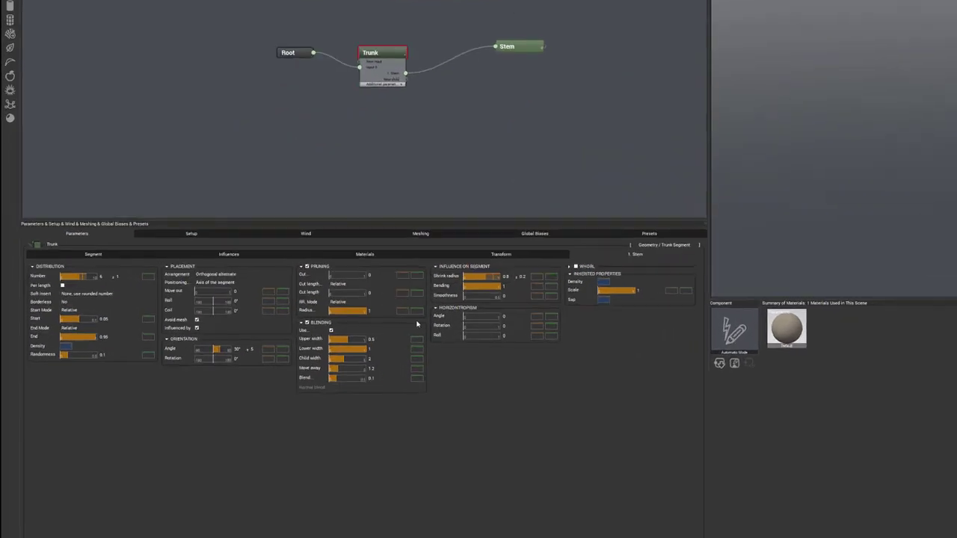
click(287, 263)
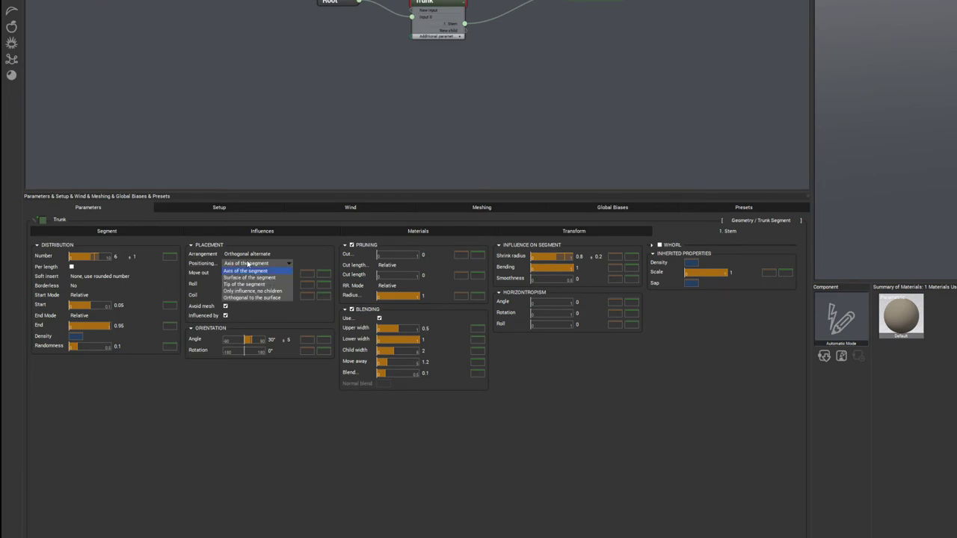
click(256, 287)
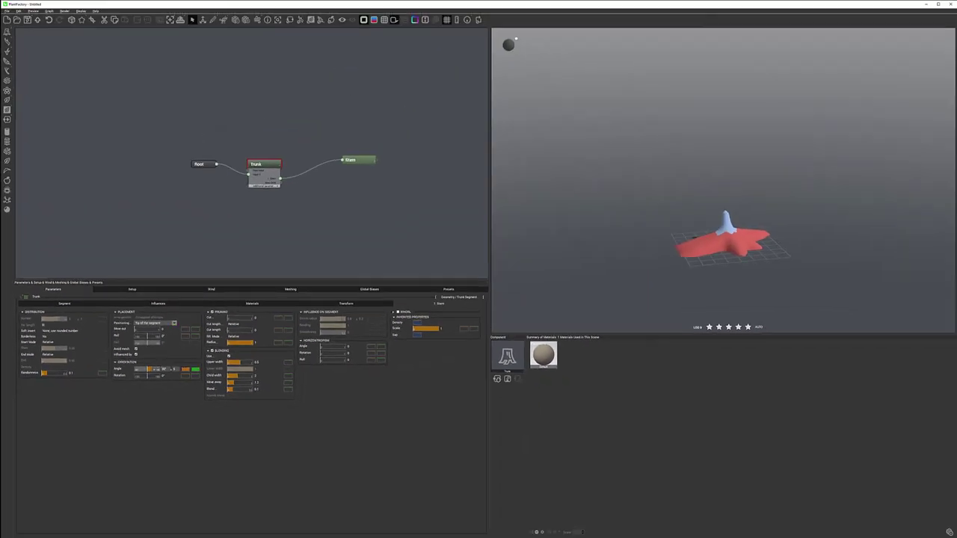
drag(152, 369, 148, 369)
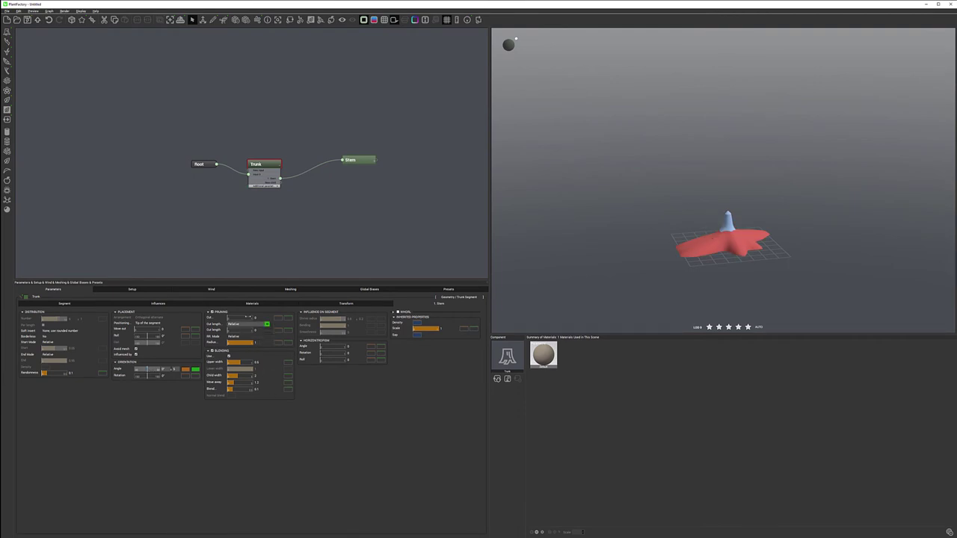
Turn off pruning for the stem and increase its blending upper width, child width and blend amount where it meets the trunk.
click(212, 313)
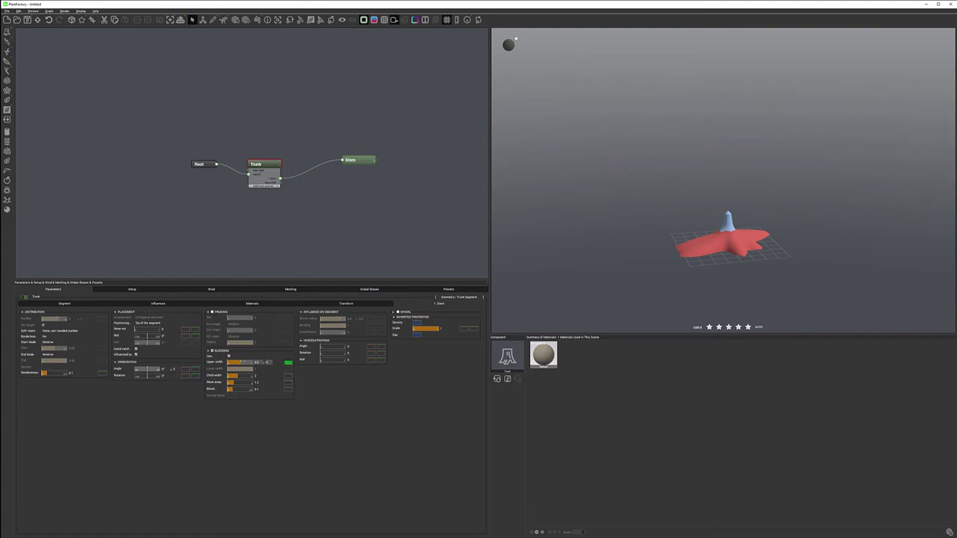
drag(241, 362, 239, 361)
key(Return)
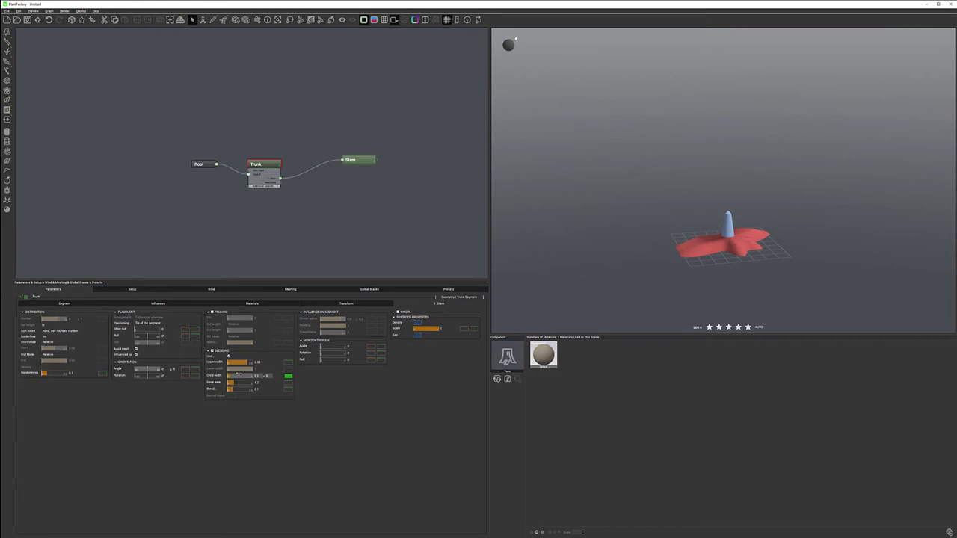
drag(239, 374, 241, 373)
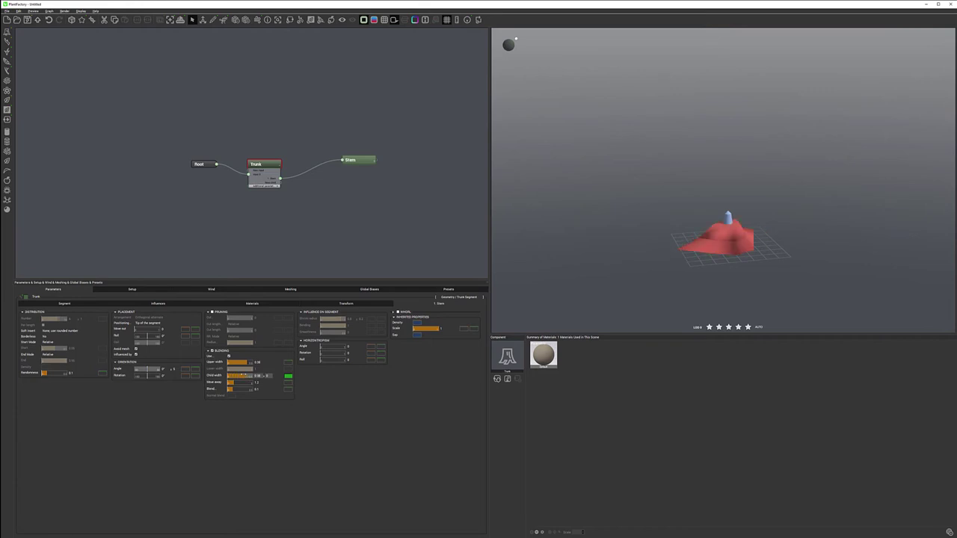
drag(238, 390, 240, 390)
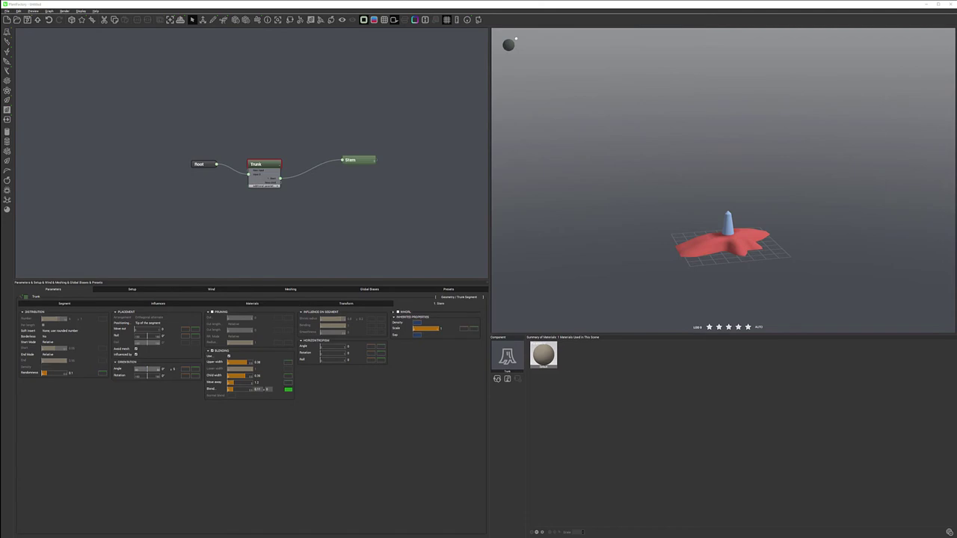
Move the Stem node closer to the Trunk node and set the stem's length to 40 with a variation of 10.
click(365, 159)
drag(372, 158, 339, 172)
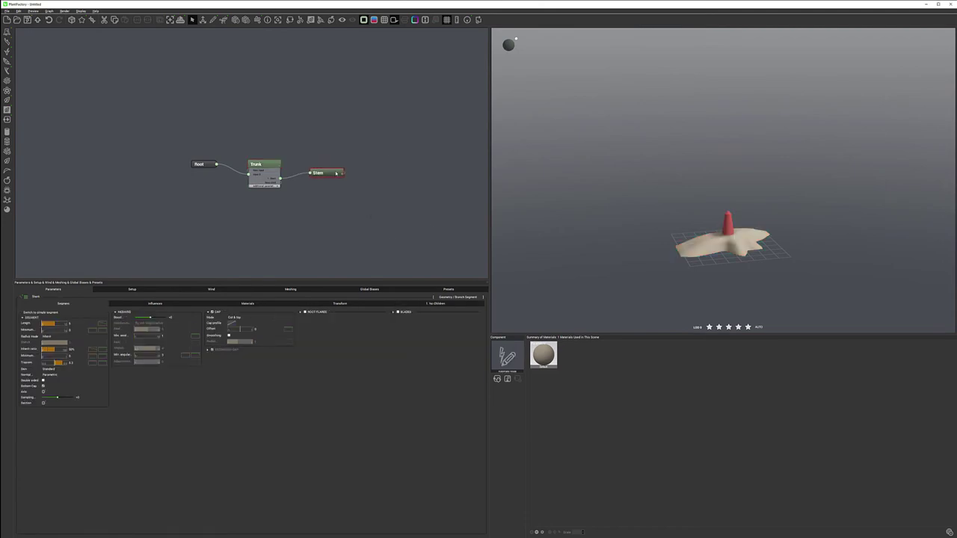
mouse_move(66, 323)
key(Tab)
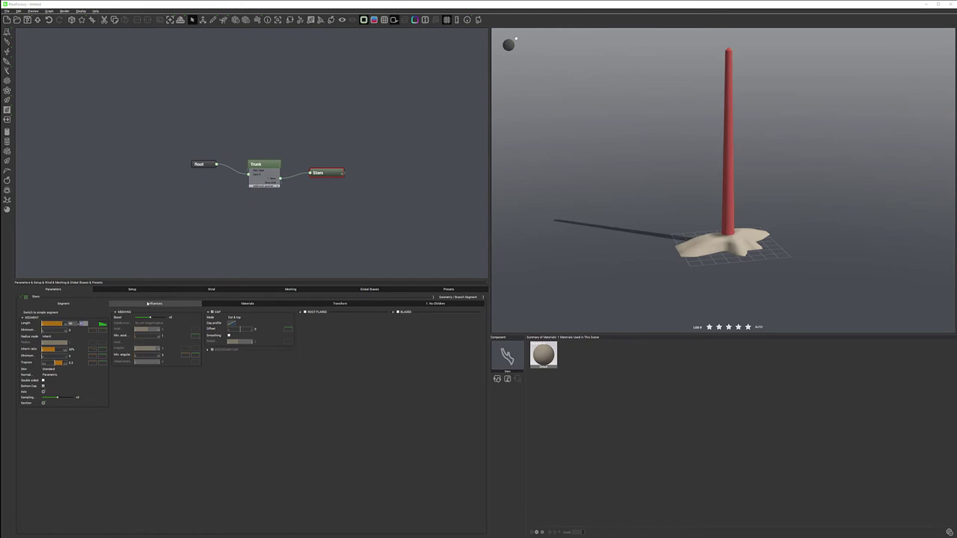
click(278, 393)
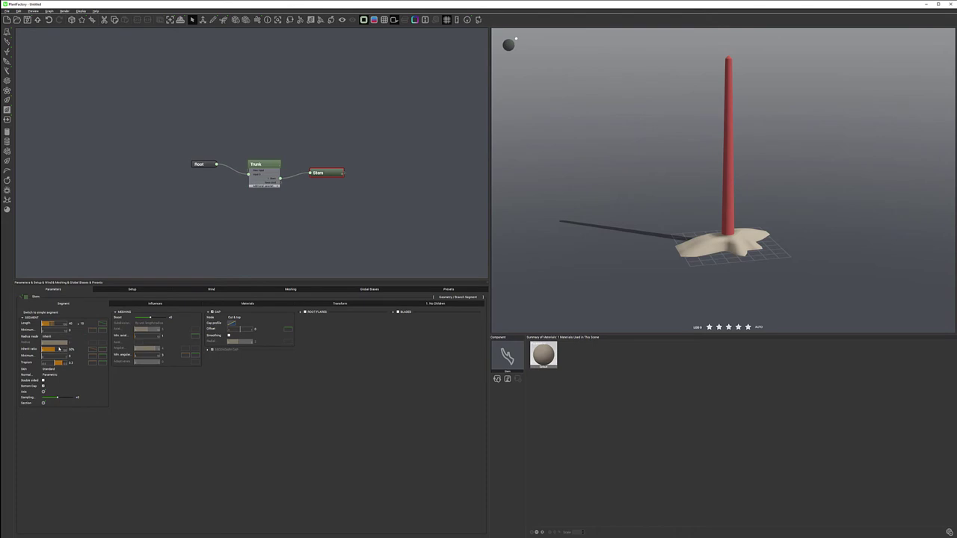
Set the stem's radius inherit ratio to 100%.
drag(55, 350, 72, 350)
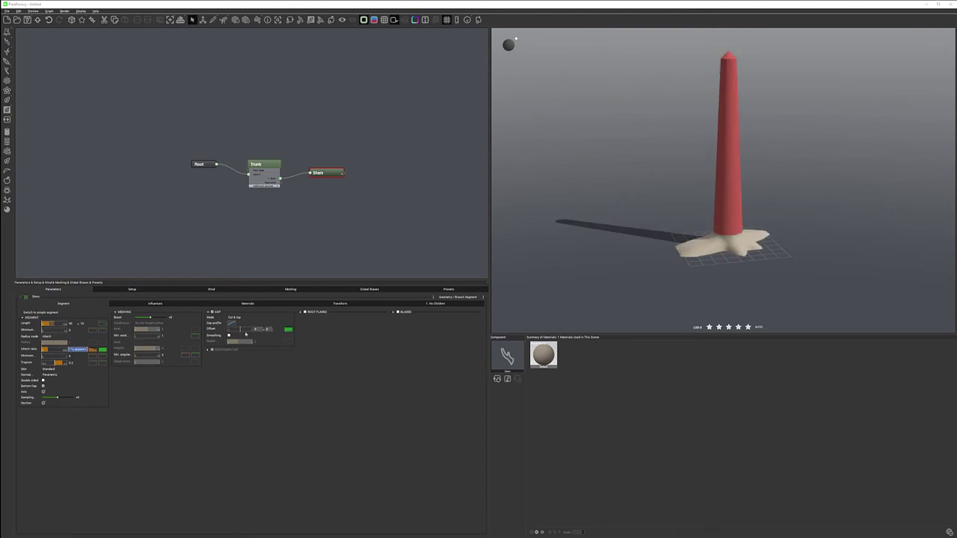
click(153, 398)
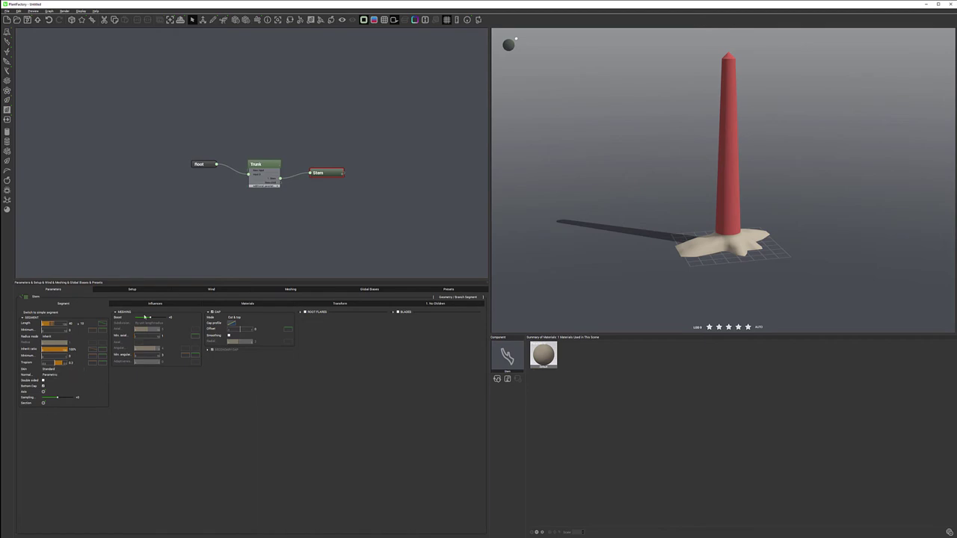
click(171, 317)
Lower the end point of the stem's inherit ratio profile to near zero so the stem tapers linearly to a pointed tip.
click(89, 349)
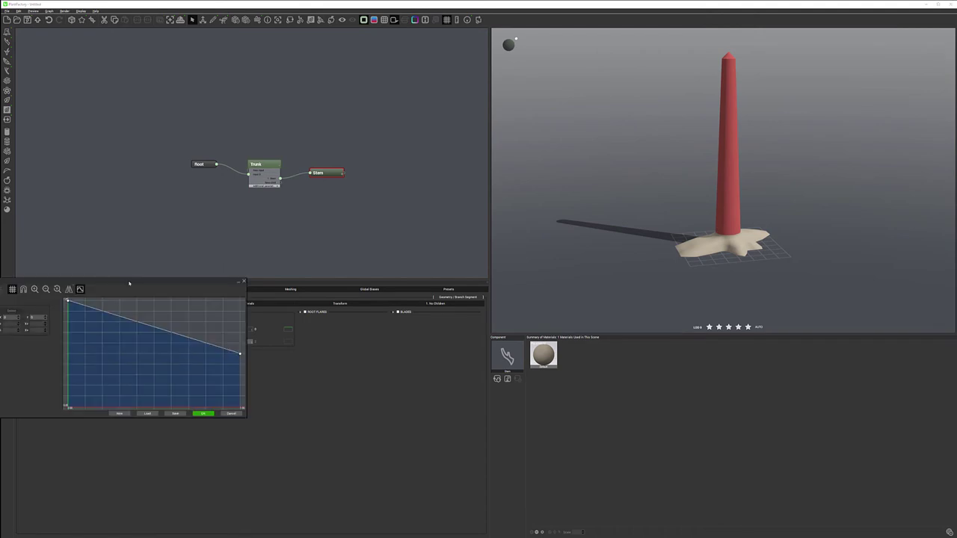
drag(440, 328, 449, 383)
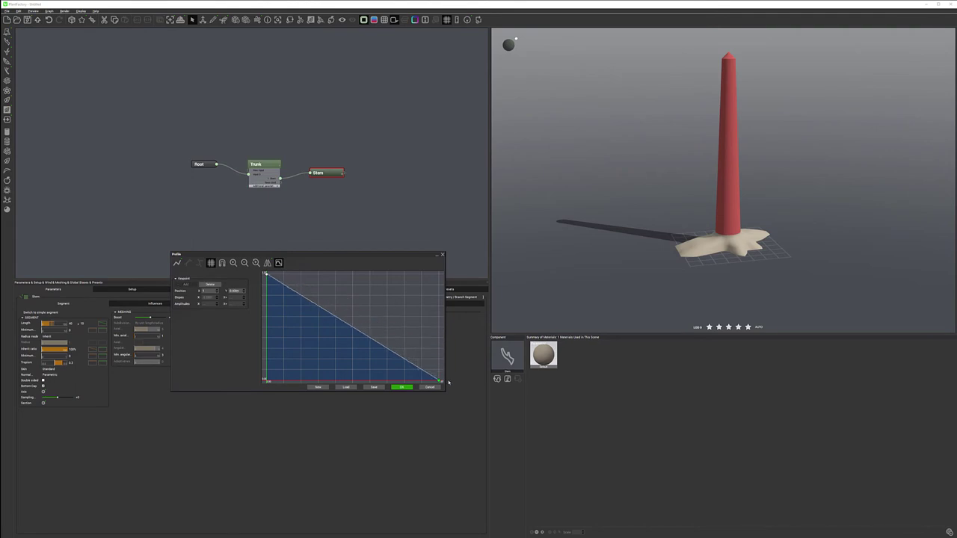
click(400, 388)
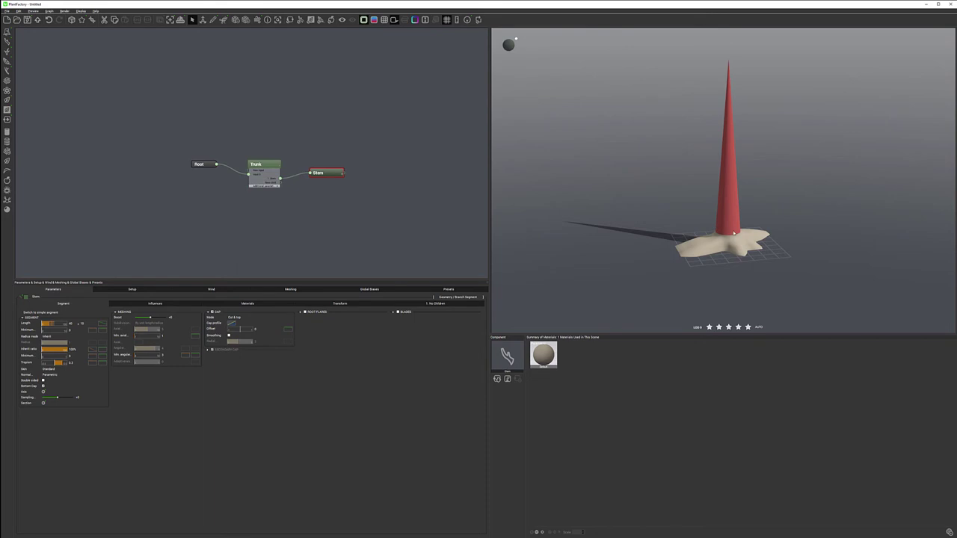
Reduce the Trunk node's radius to just under 1.
click(268, 164)
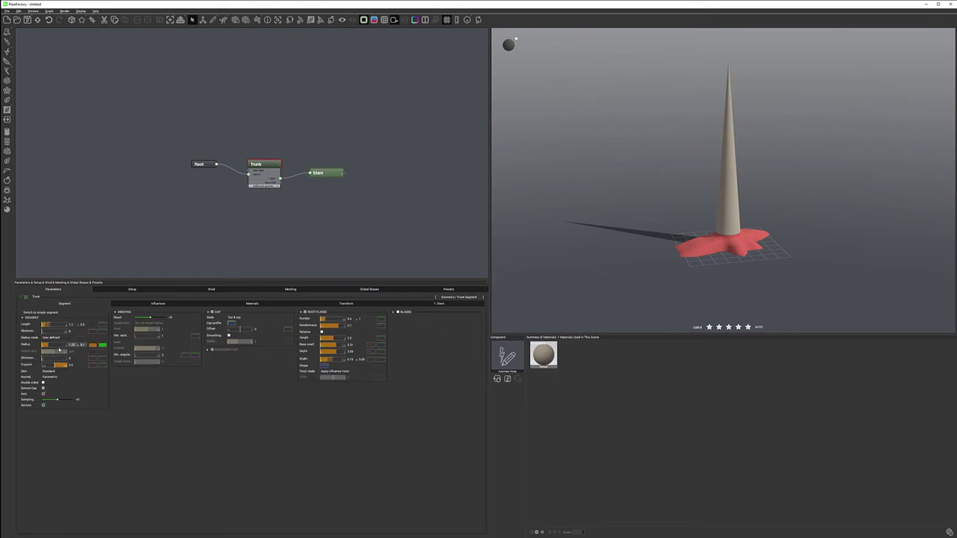
drag(58, 346, 59, 345)
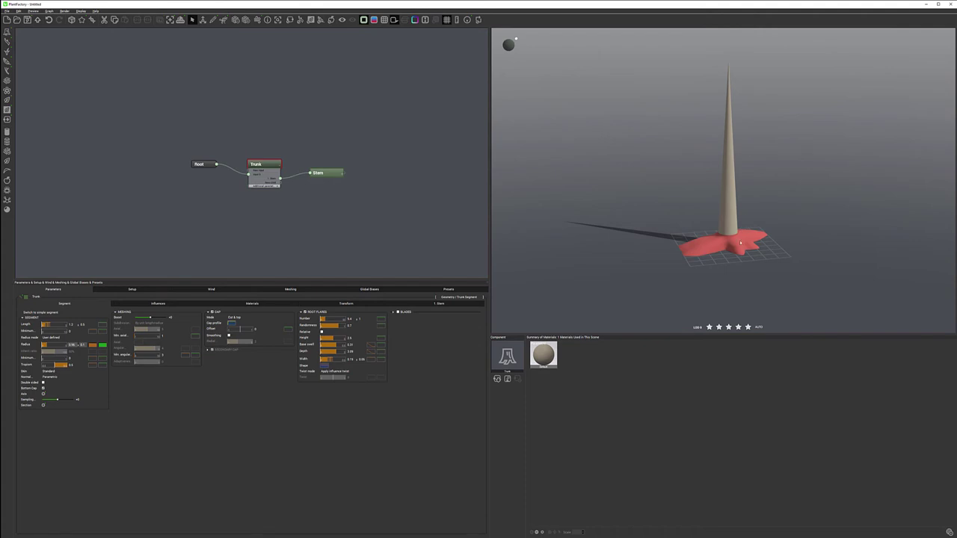
Enable the first local bias on the Stem node and set its type to Curl.
scroll(739, 238, up, 5)
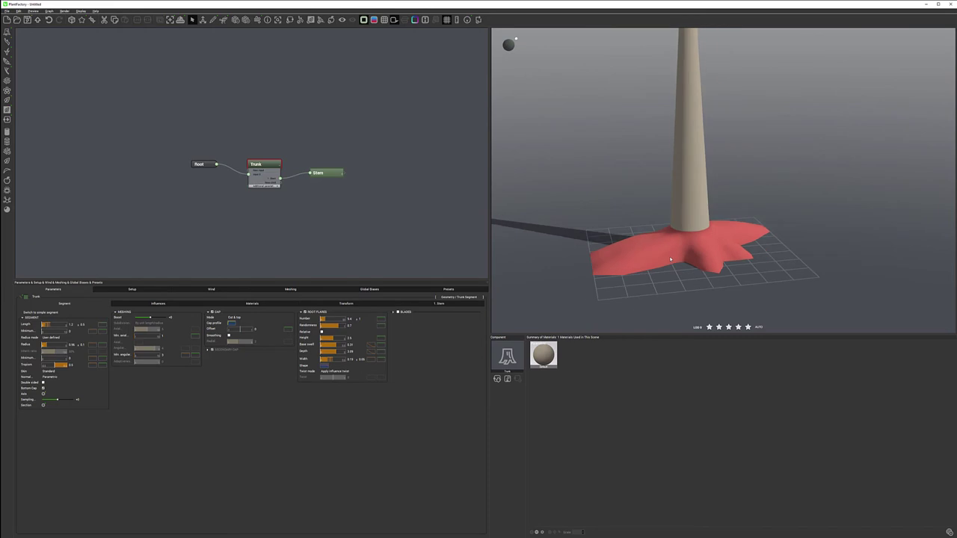
middle_drag(645, 242, 683, 211)
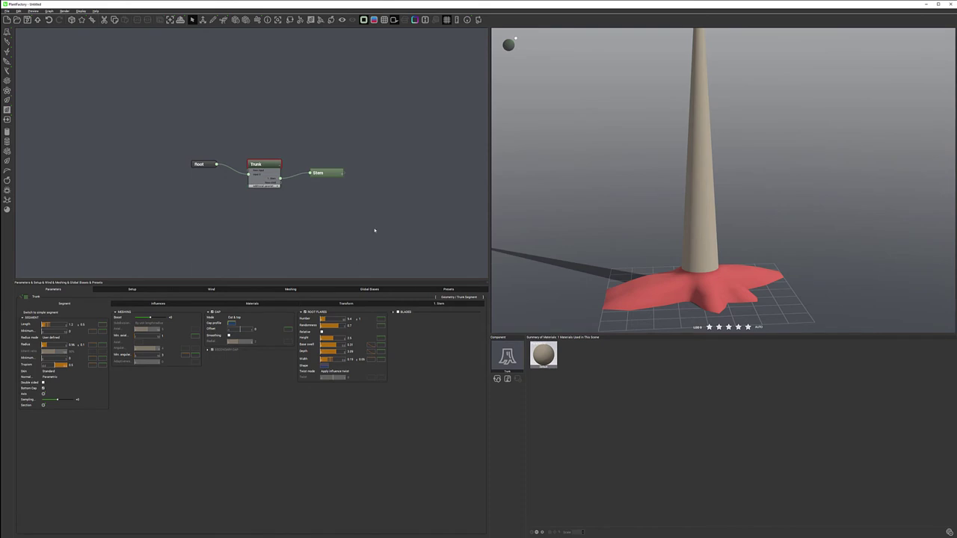
click(328, 174)
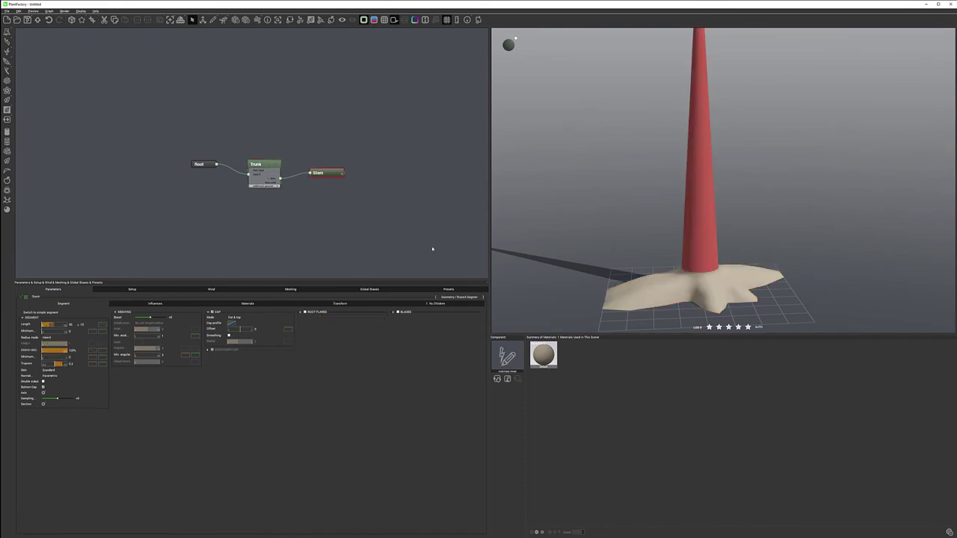
click(162, 304)
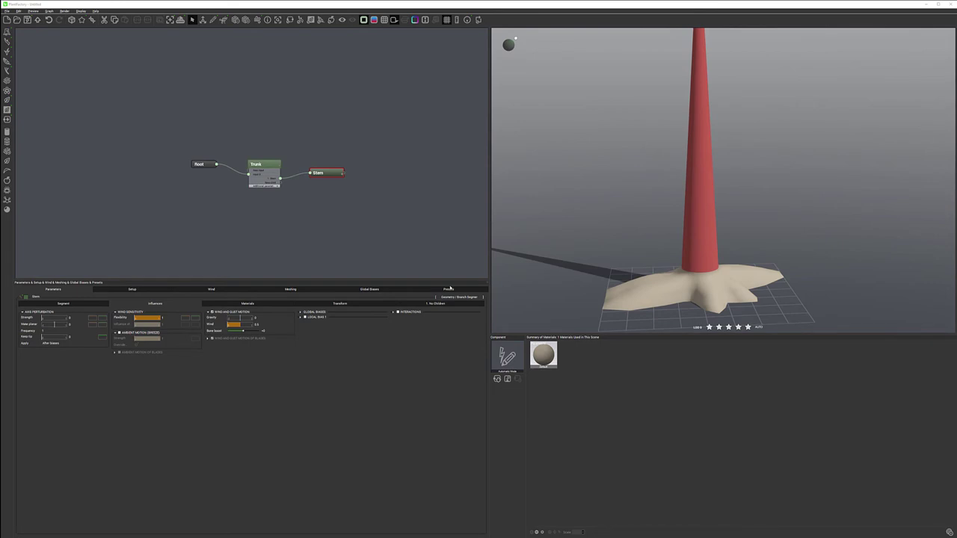
click(305, 317)
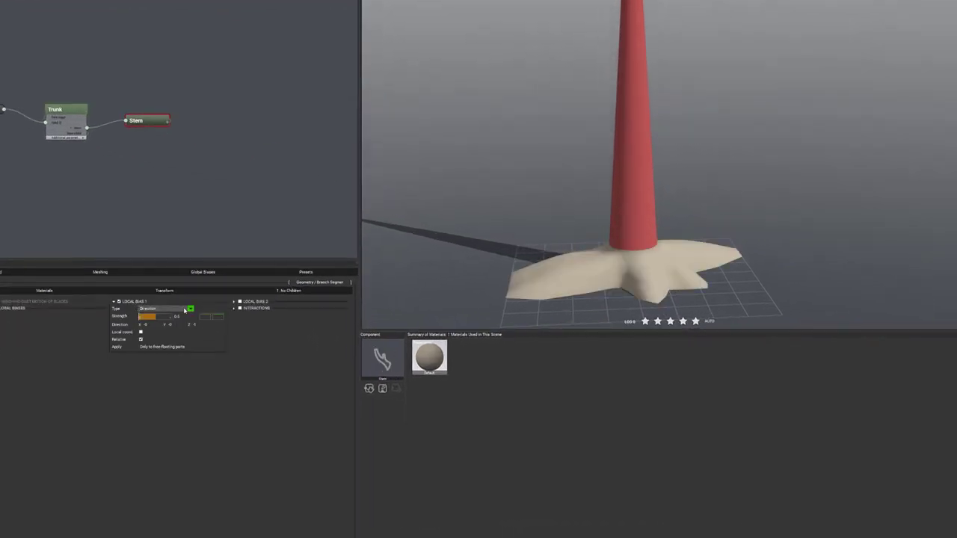
click(184, 309)
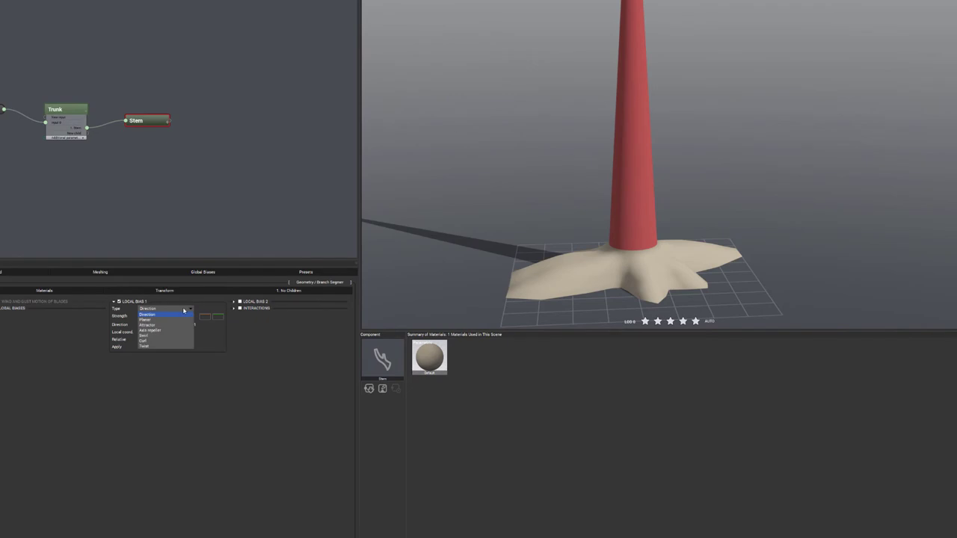
click(150, 340)
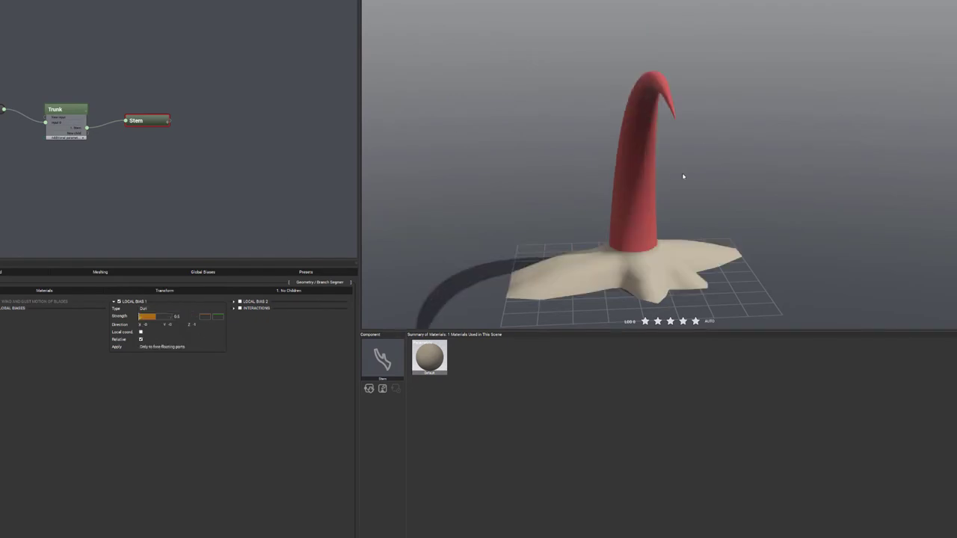
Set the curl bias's Y direction to 0.2 and its strength to 1 with a variation of 0.1.
middle_drag(740, 170, 689, 176)
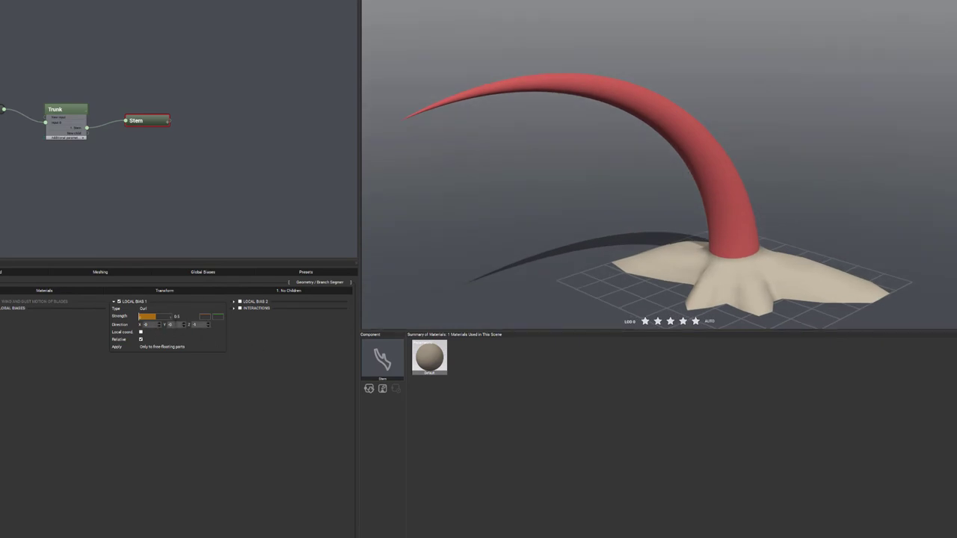
click(185, 324)
drag(184, 324, 185, 324)
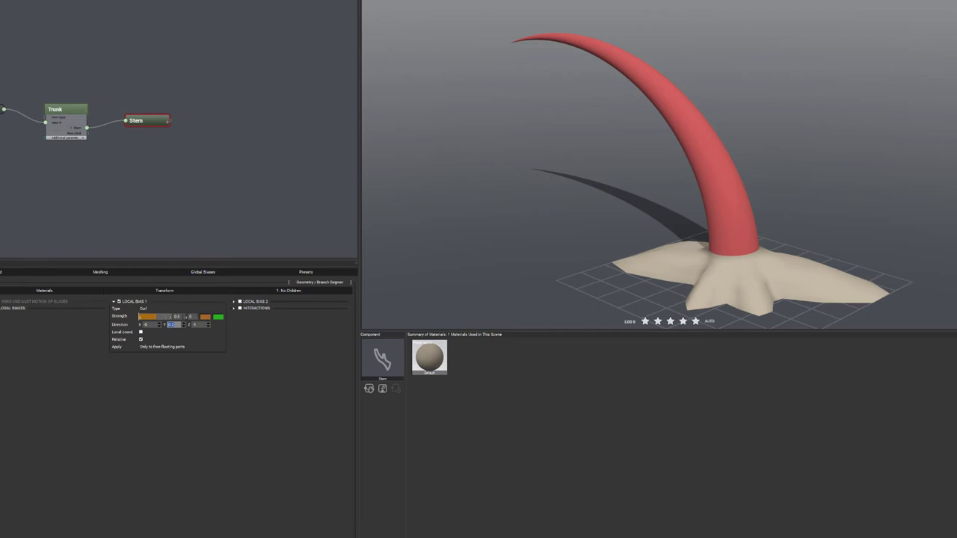
click(169, 317)
text(0.)
click(193, 317)
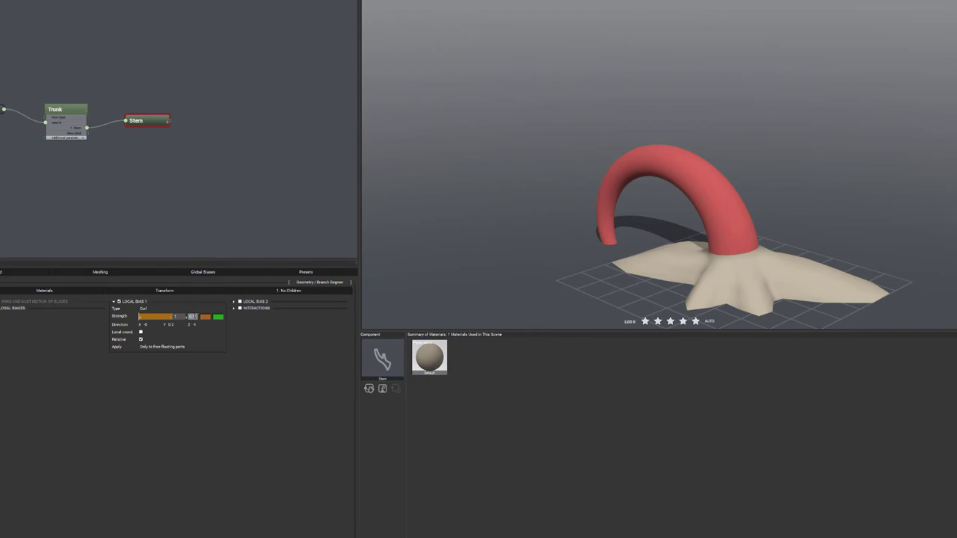
click(236, 368)
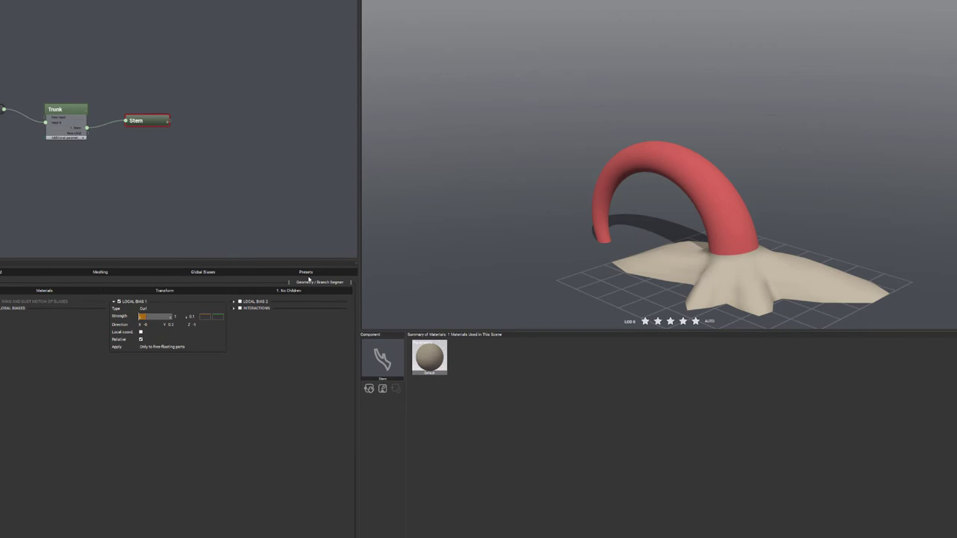
In the curl strength profile, move the start point to about X 0.31 at Y -1 and add a point at about X 0.41, Y 1.
click(205, 317)
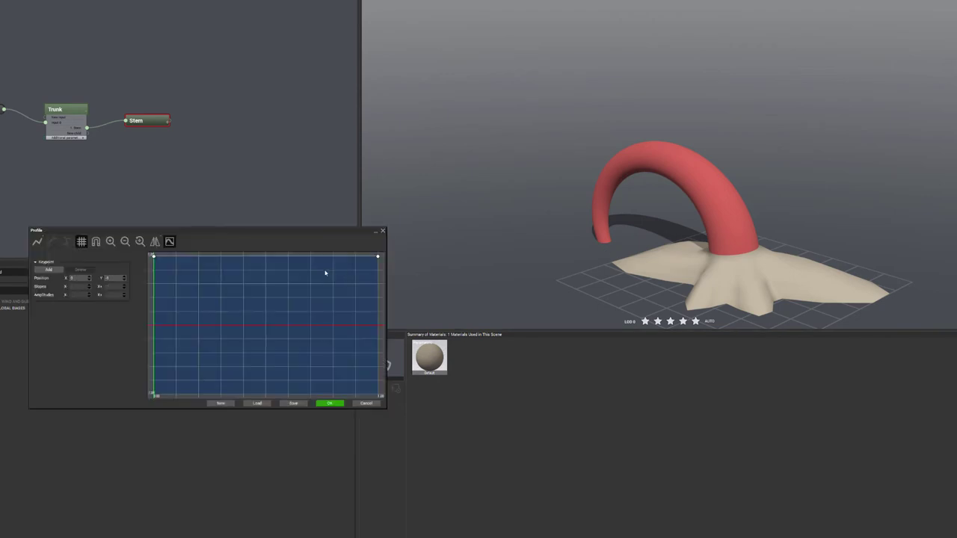
drag(154, 259, 223, 395)
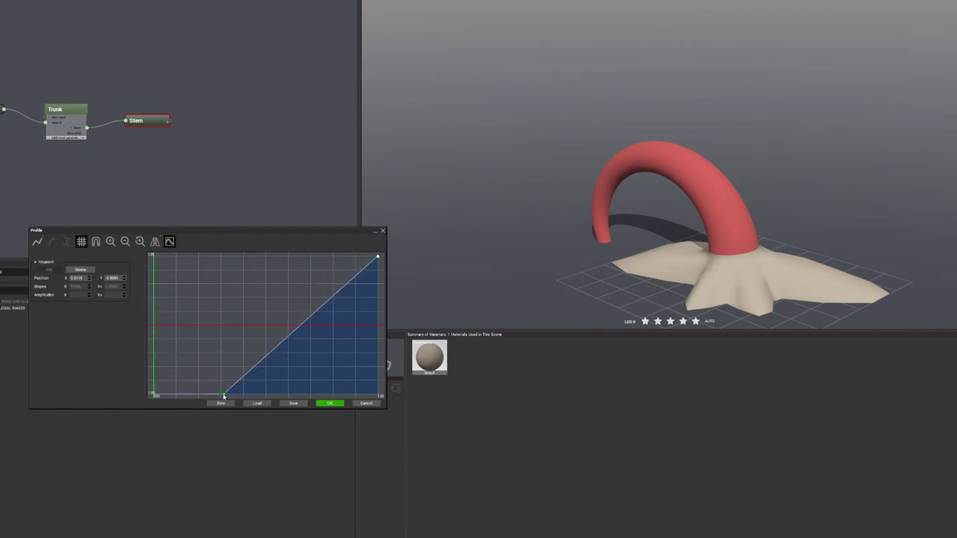
click(267, 358)
drag(267, 357, 246, 255)
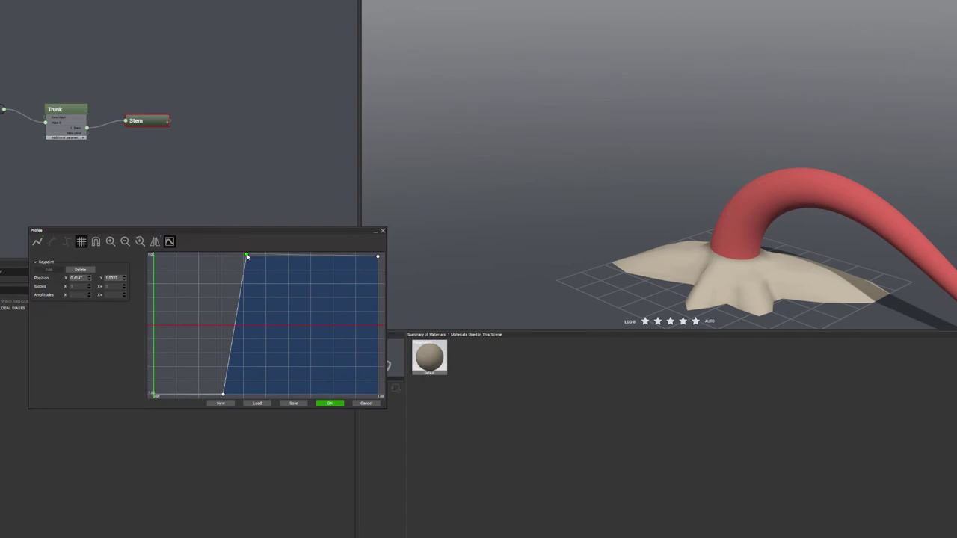
Add a high point near X 0.89 in the strength profile and lower the end point to below zero.
click(378, 257)
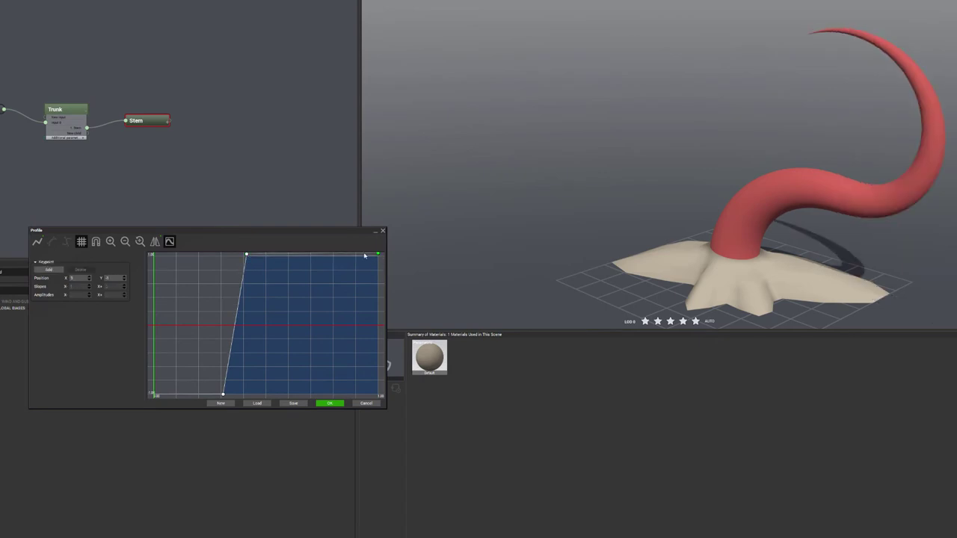
click(364, 256)
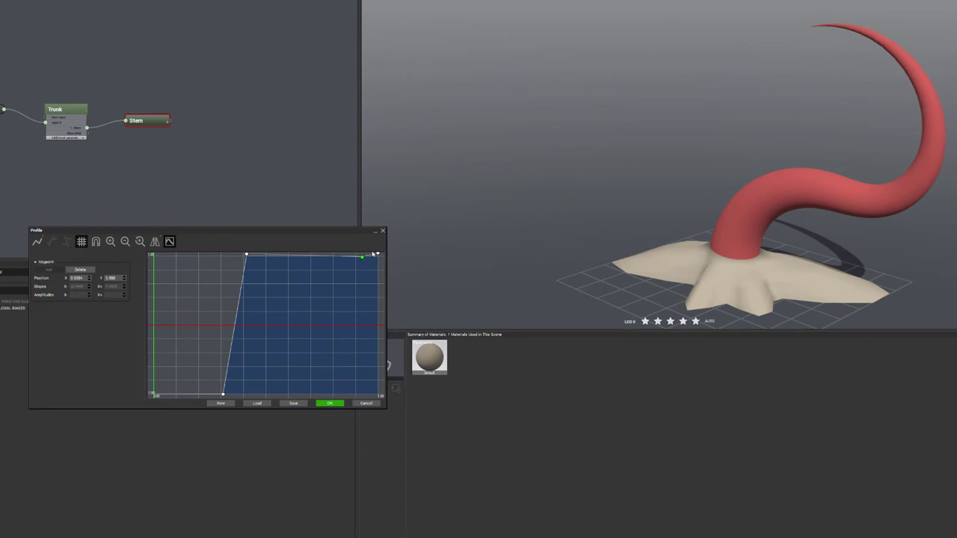
drag(376, 255, 378, 366)
mouse_move(362, 257)
mouse_down()
mouse_move(343, 258)
mouse_move(353, 257)
mouse_up()
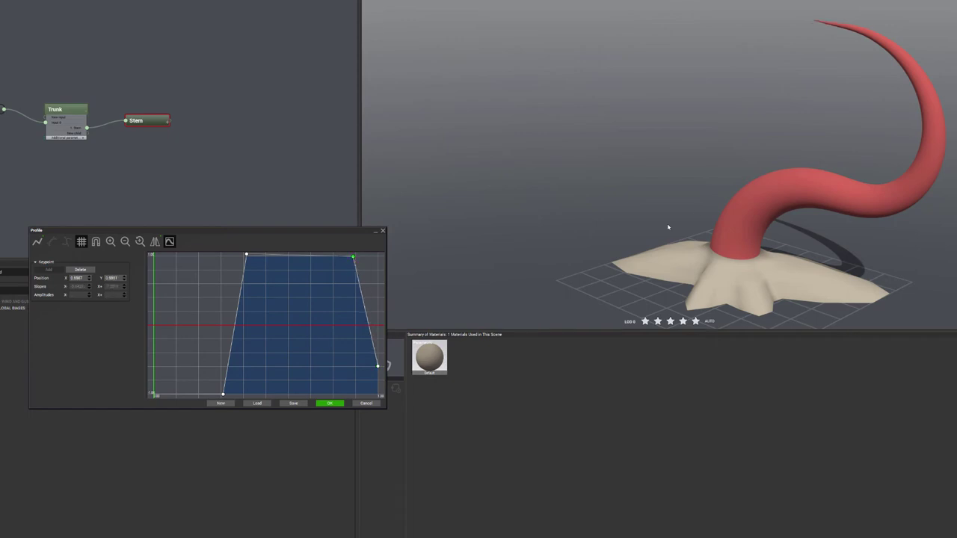
Soften the profile's rise by adding a middle point near zero at about X 0.43 and shifting the upper point to about X 0.64.
right_drag(773, 184, 633, 182)
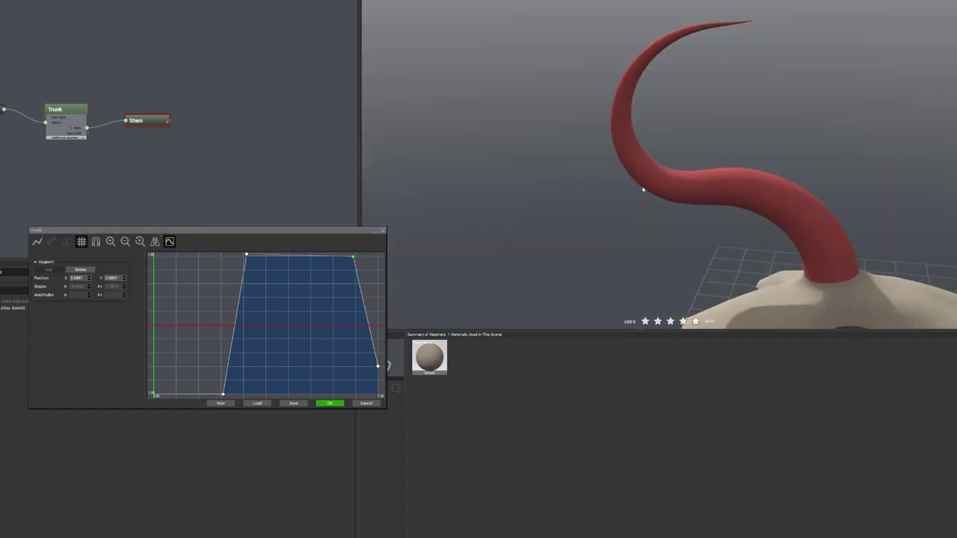
drag(223, 395, 202, 391)
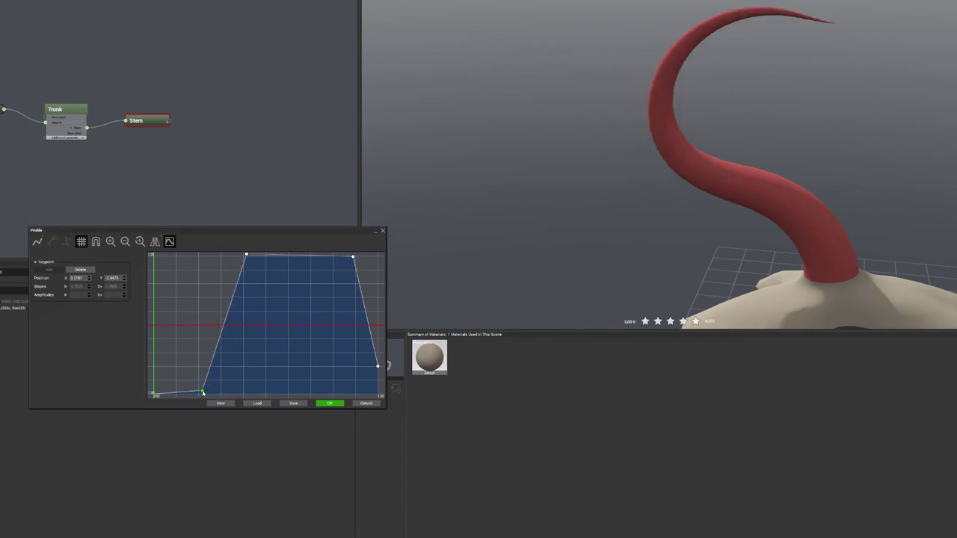
drag(203, 393, 221, 395)
click(235, 326)
drag(234, 326, 237, 325)
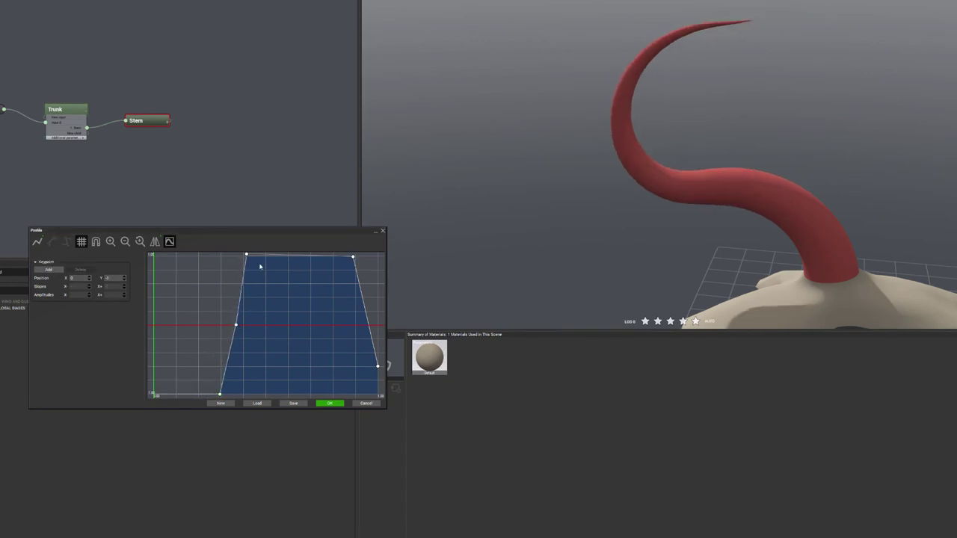
drag(247, 256, 283, 260)
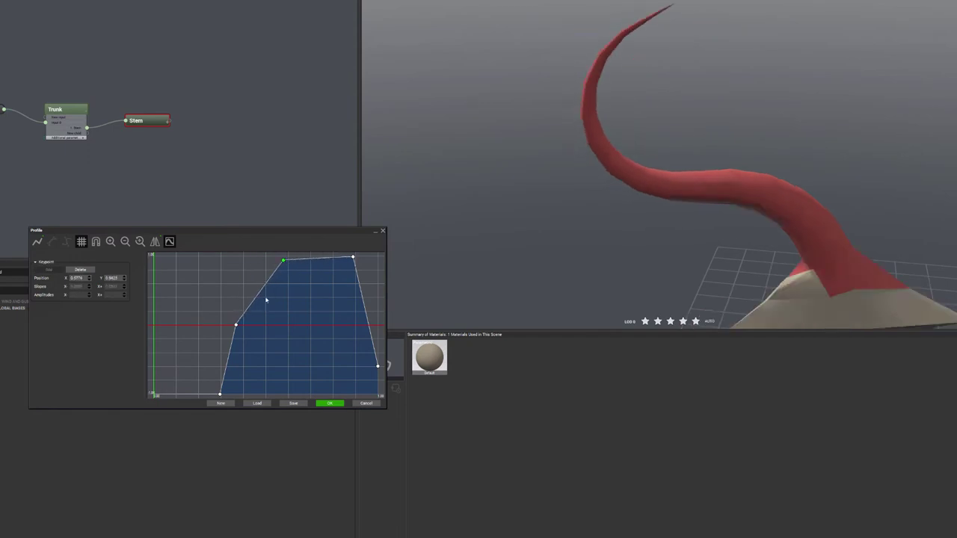
drag(238, 328, 251, 327)
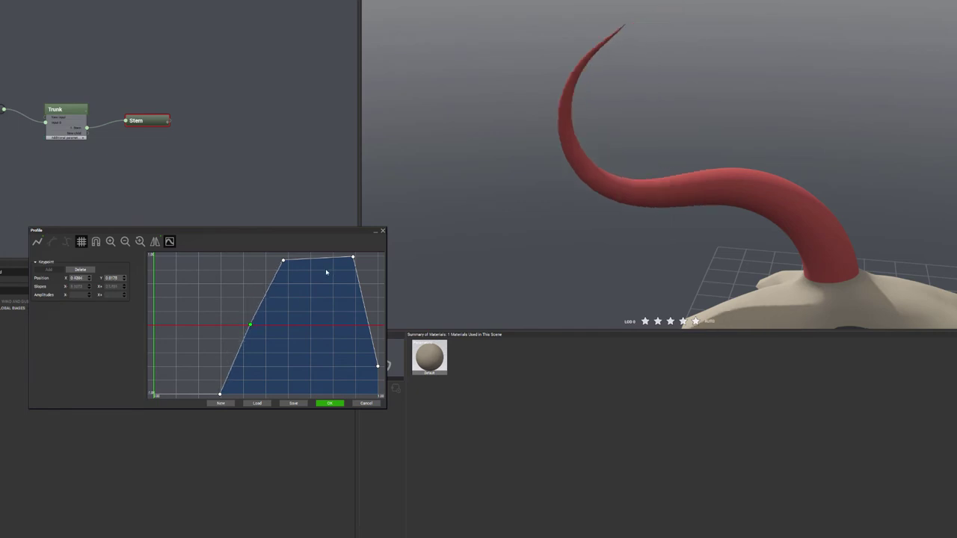
drag(283, 261, 299, 261)
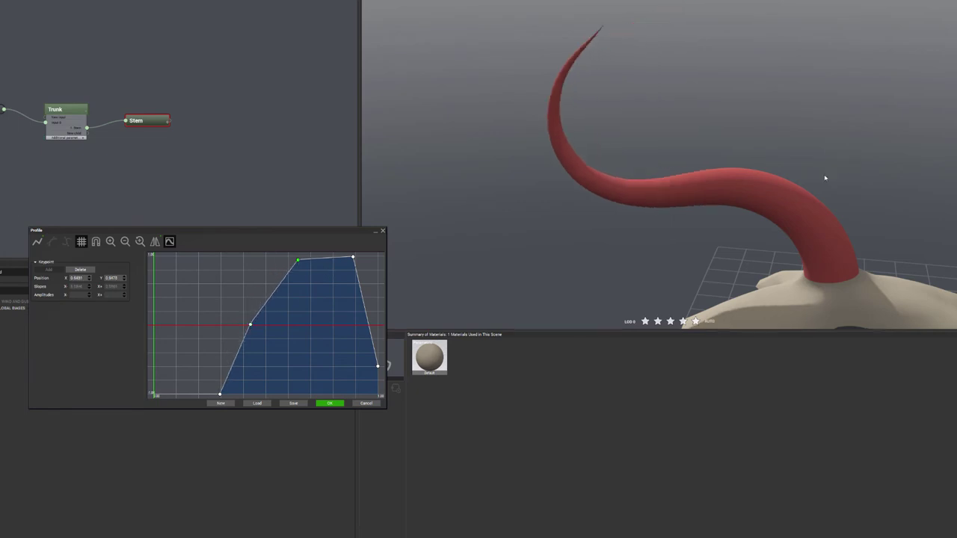
Reshape the profile's falling end by shifting its upper point to about X 0.85 and adding a low point near X 0.93.
drag(299, 261, 367, 259)
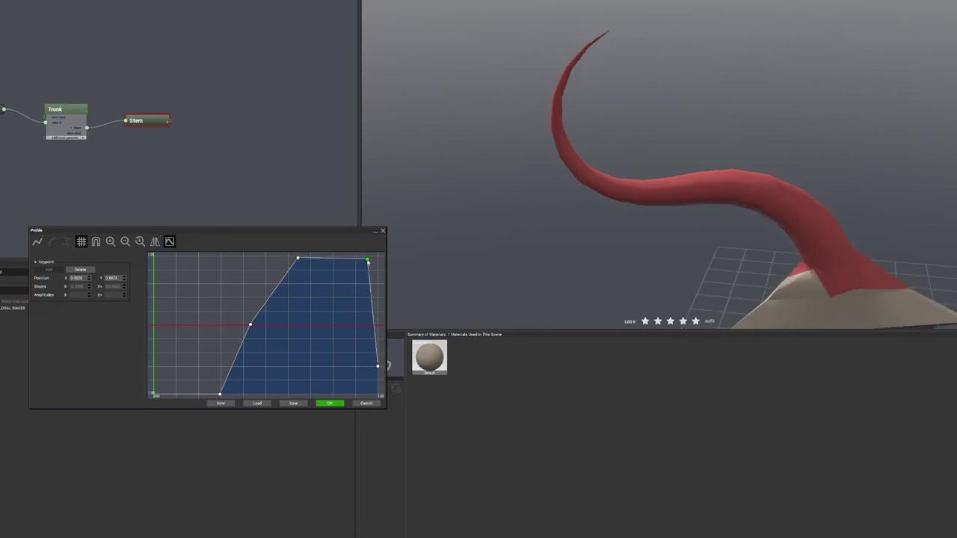
mouse_move(377, 367)
mouse_down()
mouse_move(378, 335)
mouse_move(377, 364)
mouse_up()
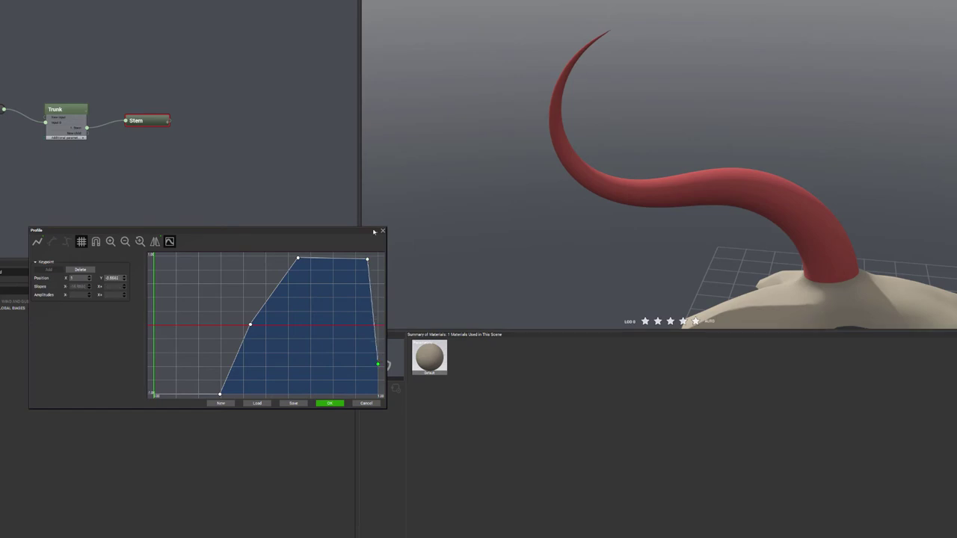
drag(367, 259, 352, 257)
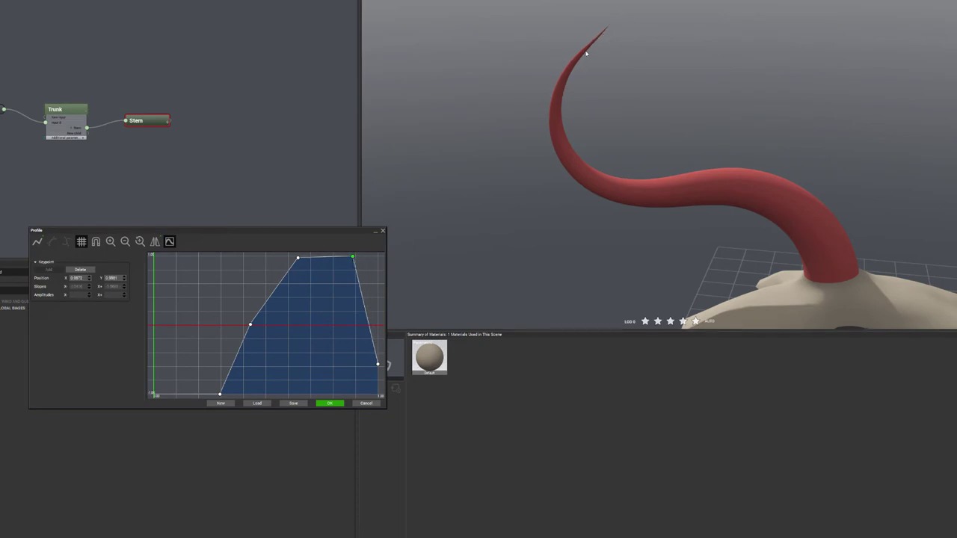
drag(352, 260, 344, 260)
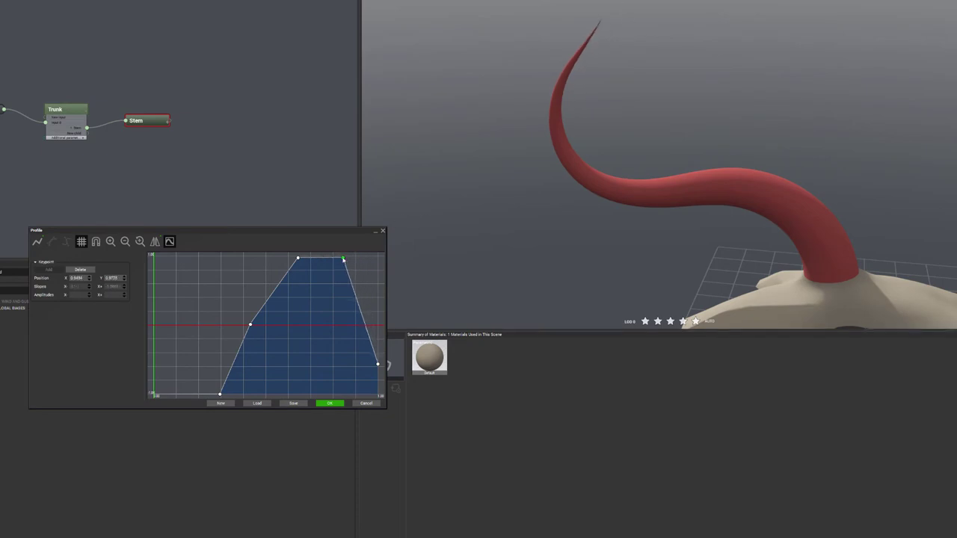
click(356, 296)
drag(356, 297, 362, 378)
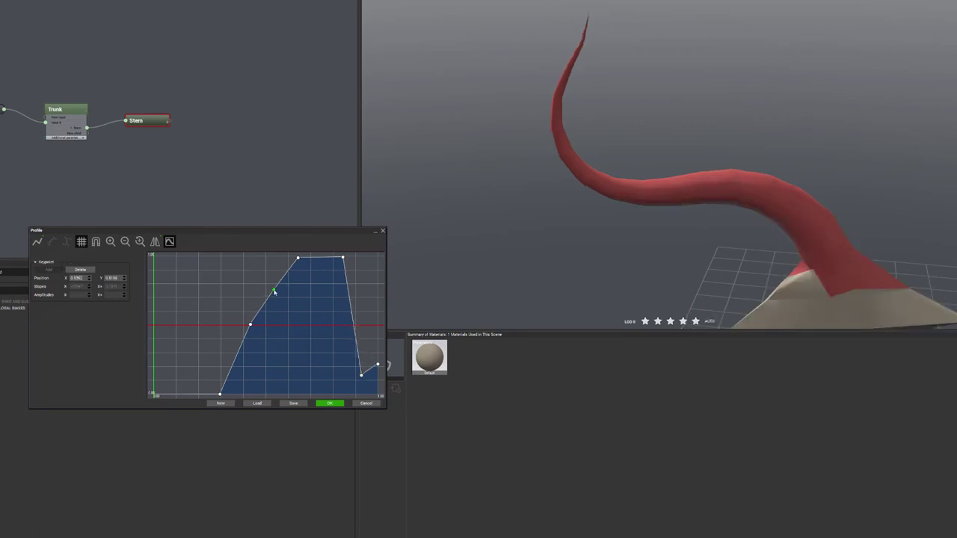
Rework the profile's rise with an added point near X 0.44, shift the lower points to about X 0.19 and 0.38, and apply the profile.
drag(275, 293, 261, 273)
drag(250, 325, 238, 330)
drag(220, 394, 197, 393)
drag(238, 329, 240, 362)
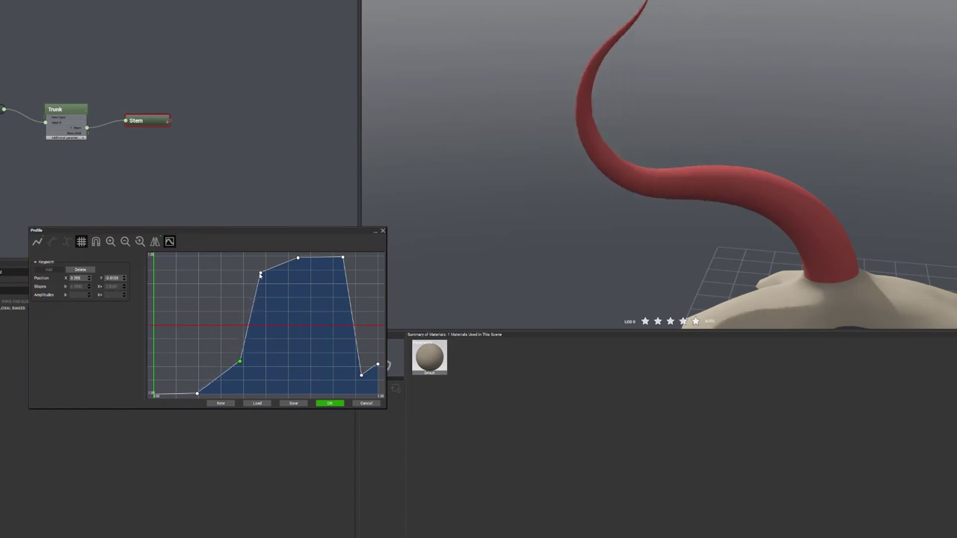
drag(260, 275, 254, 279)
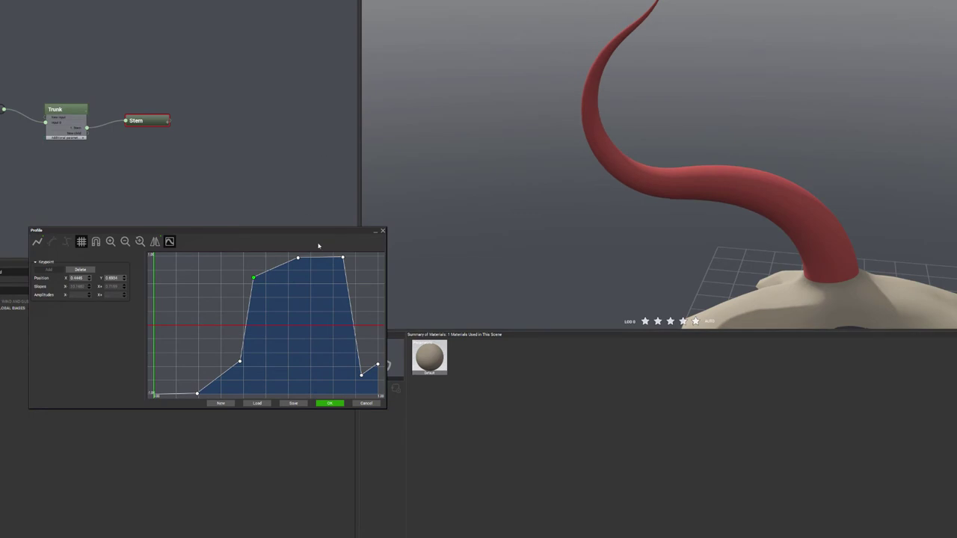
click(331, 403)
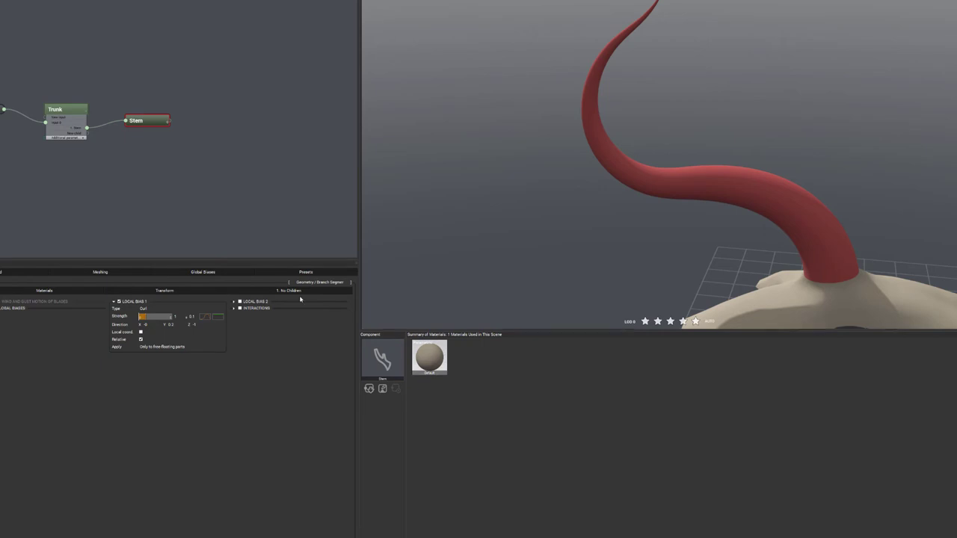
Enable a second local bias on the stem, set its type to Curl, and increase its X direction.
click(239, 301)
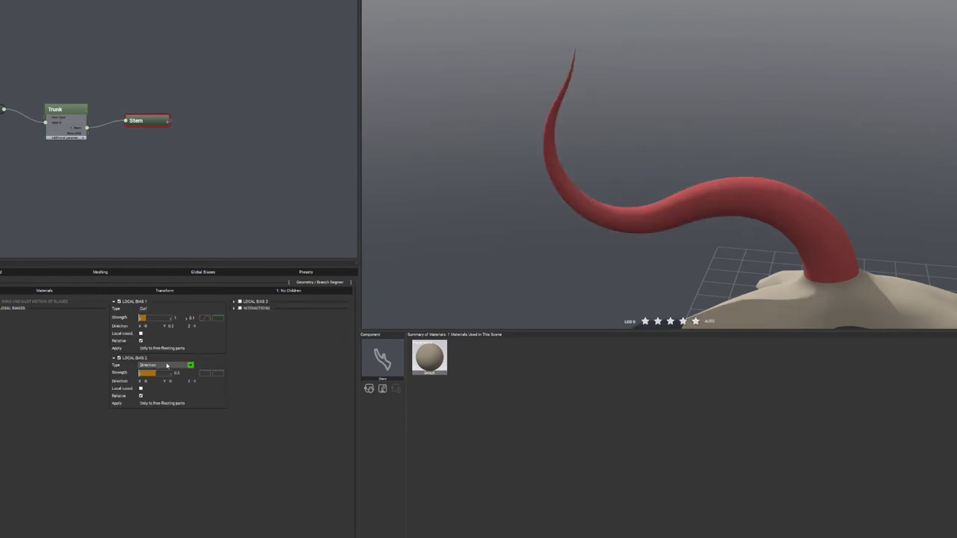
click(166, 366)
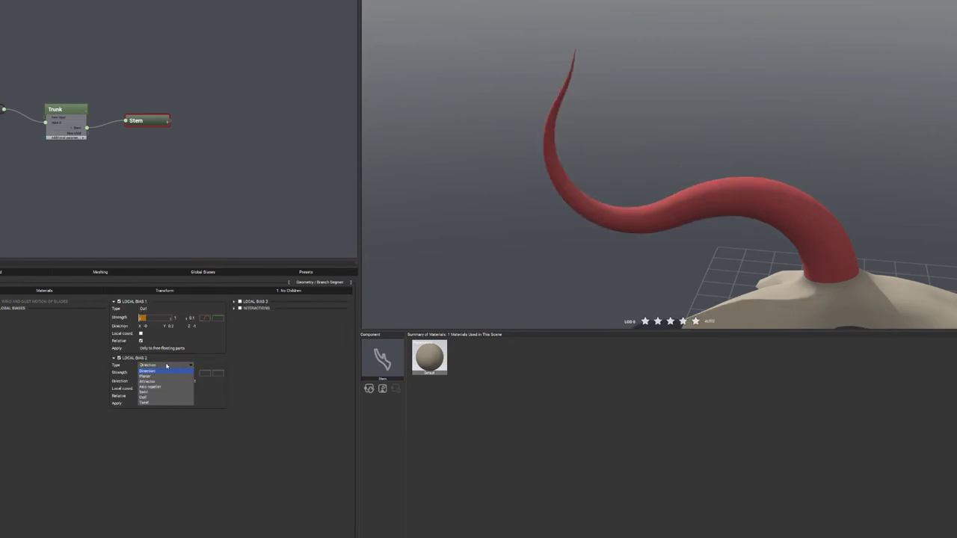
click(159, 399)
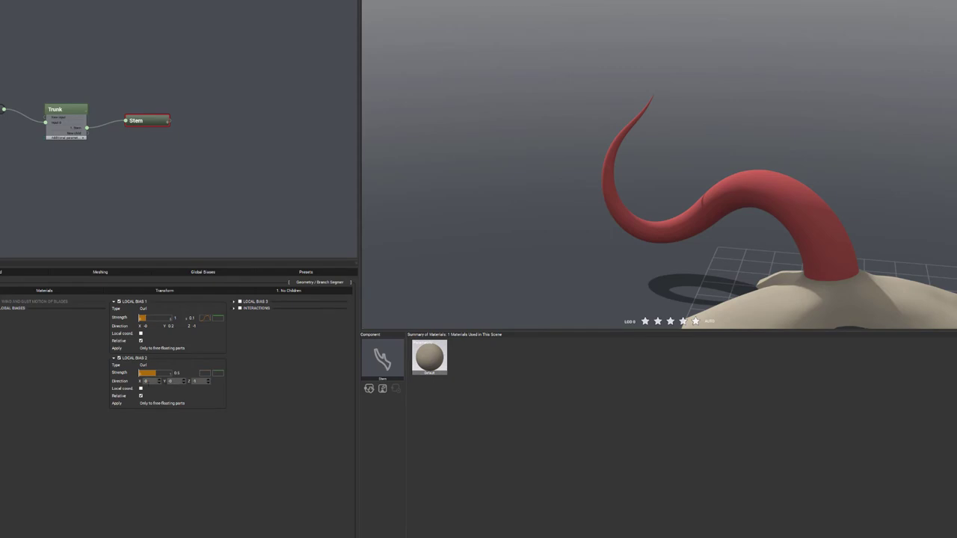
click(160, 380)
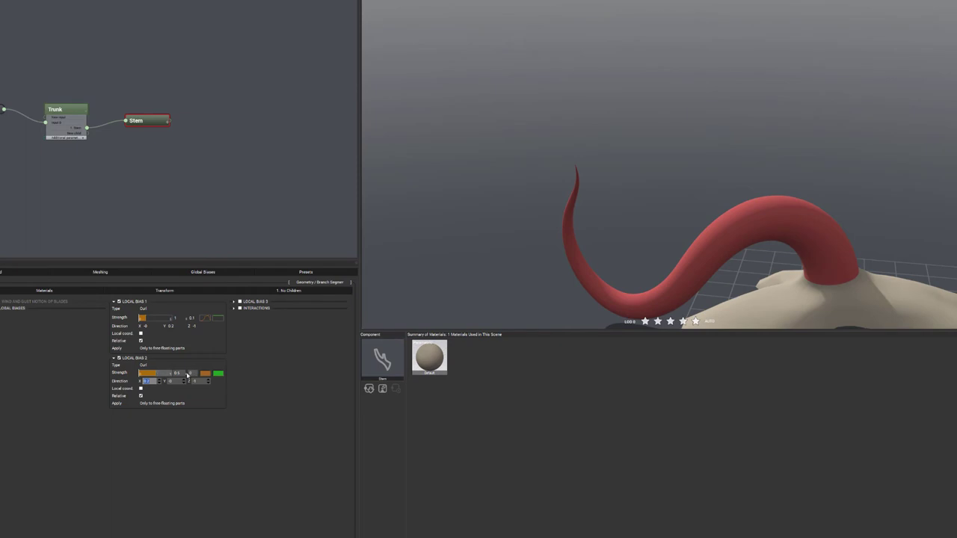
Set the strength variation of the stem's second local bias to 0.5 and inspect the resulting curl from above.
click(189, 374)
click(274, 374)
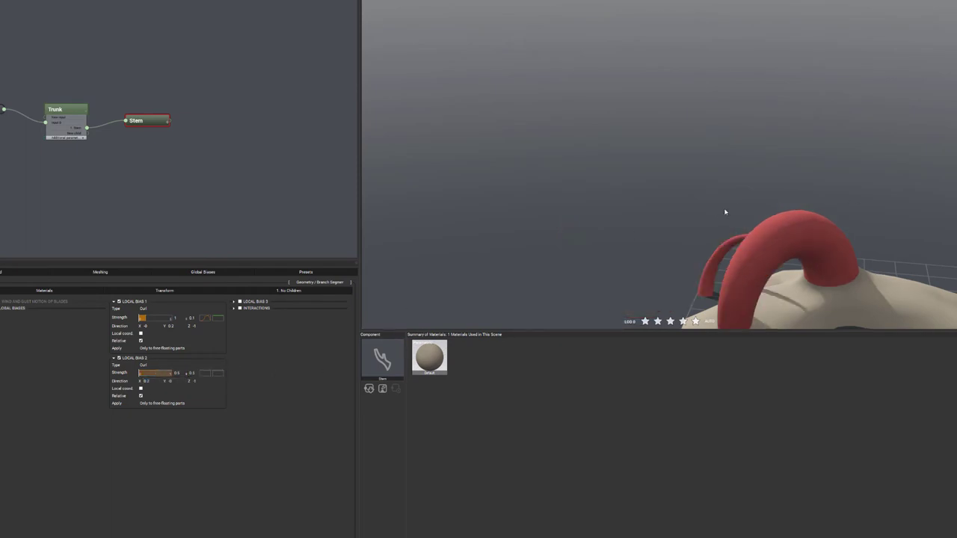
scroll(718, 218, down, 3)
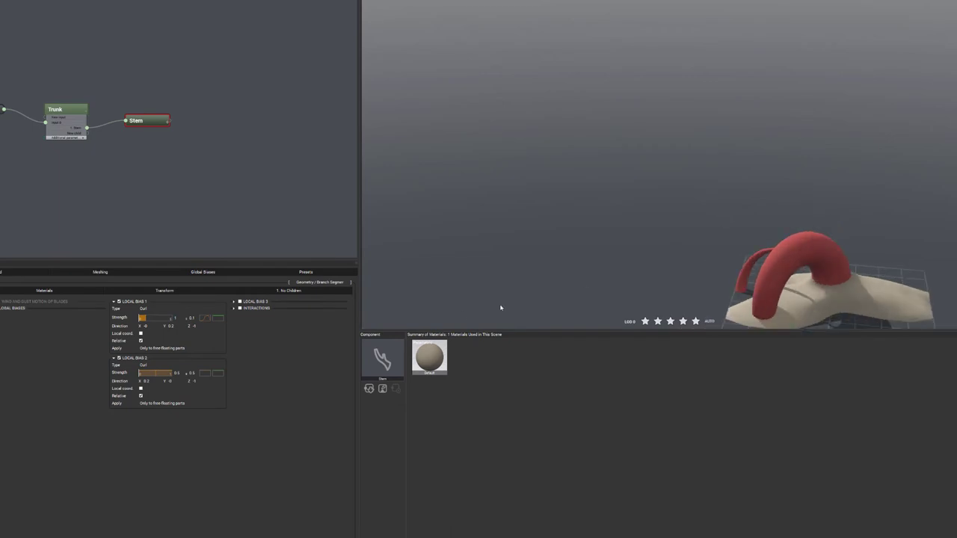
mouse_move(739, 220)
mouse_down()
mouse_move(693, 208)
mouse_move(711, 242)
mouse_move(725, 229)
mouse_up()
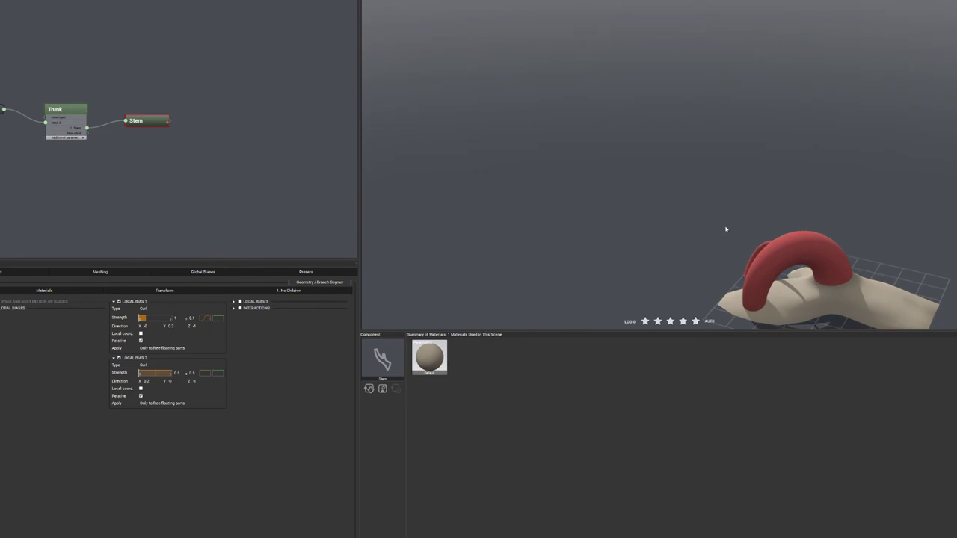
Enable interactions on the stem and make it interact with Ground and object.
click(240, 308)
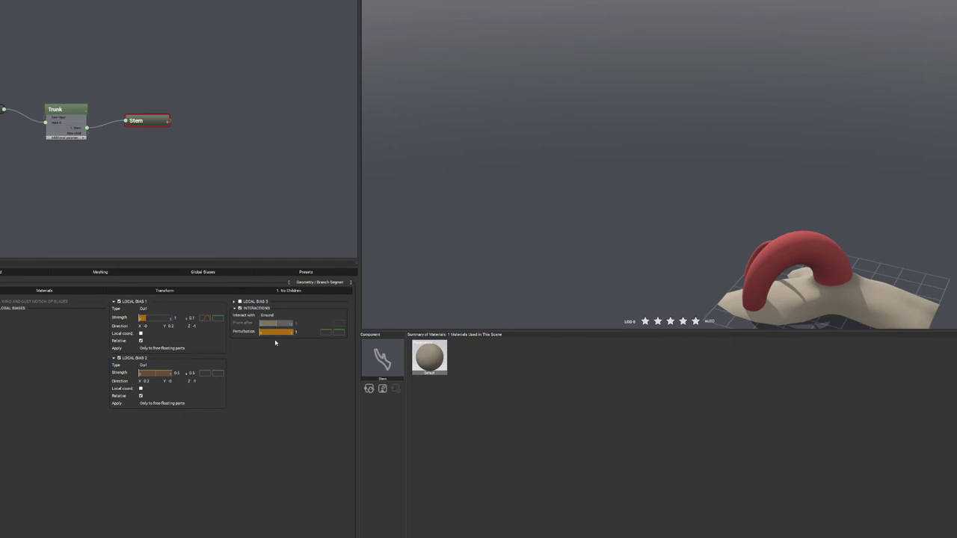
click(273, 316)
click(278, 333)
middle_drag(490, 263, 606, 242)
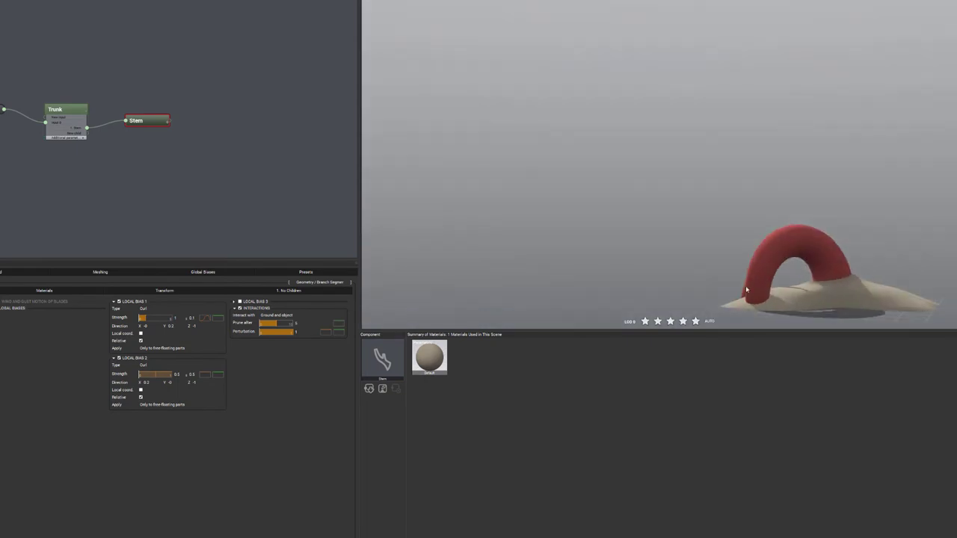
Reshape the second bias's strength profile to start at -1, with points just below zero near X 0.04 and X 0.45.
click(204, 376)
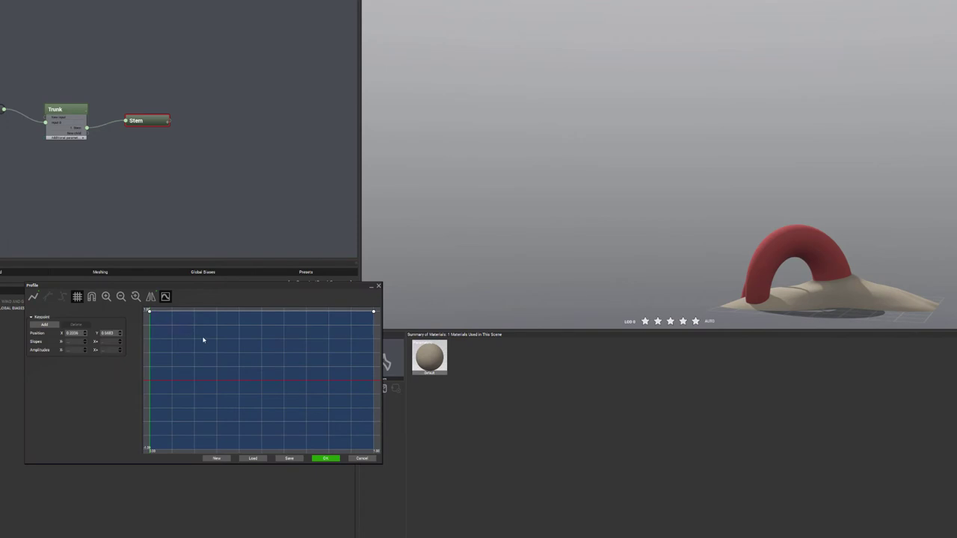
drag(151, 314, 241, 381)
click(201, 410)
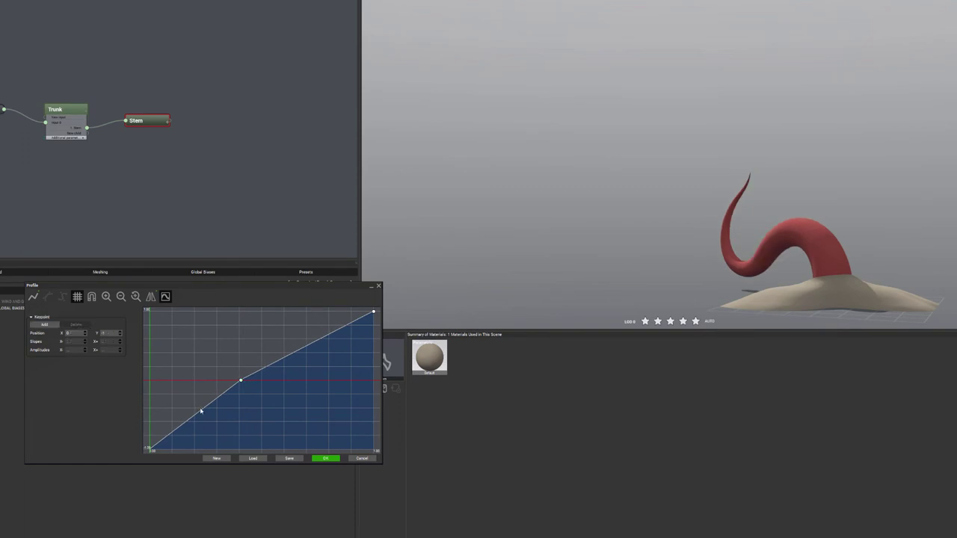
drag(200, 411, 158, 386)
click(245, 382)
drag(240, 383, 251, 382)
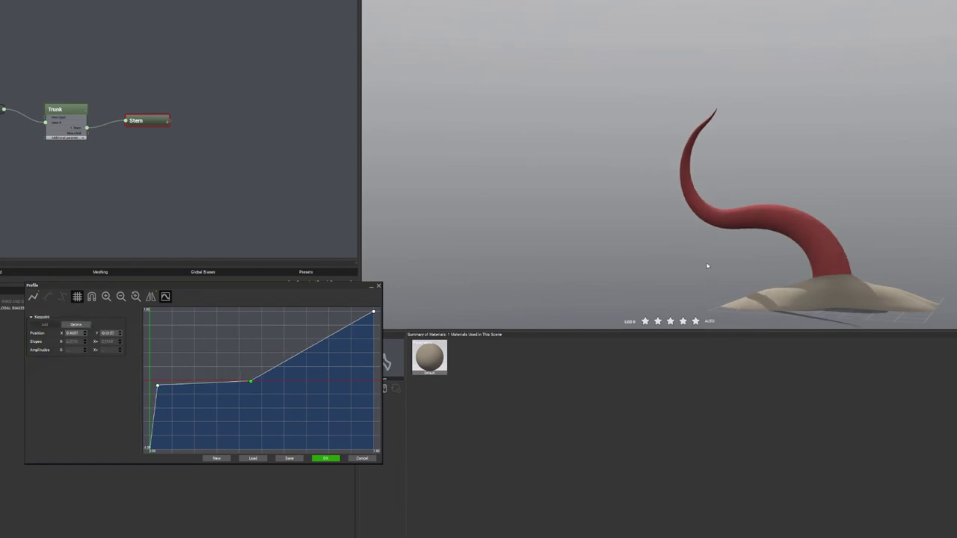
Raise the profile's middle point to about X 0.52, Y 0.57 and apply the profile.
drag(682, 226, 756, 279)
drag(771, 225, 797, 199)
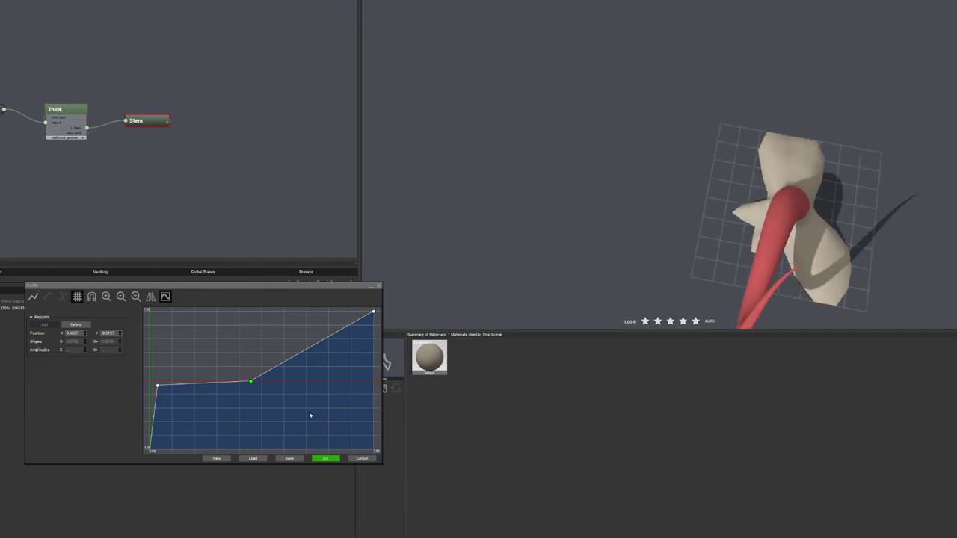
drag(251, 382, 265, 341)
drag(781, 241, 618, 206)
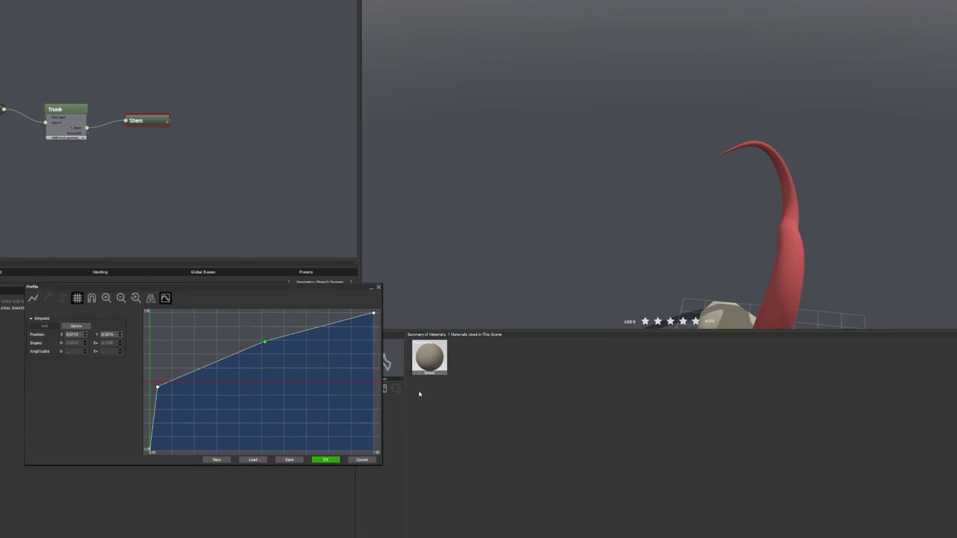
click(327, 458)
Reduce the depth, base swell and height of the trunk's root flares.
drag(543, 259, 670, 267)
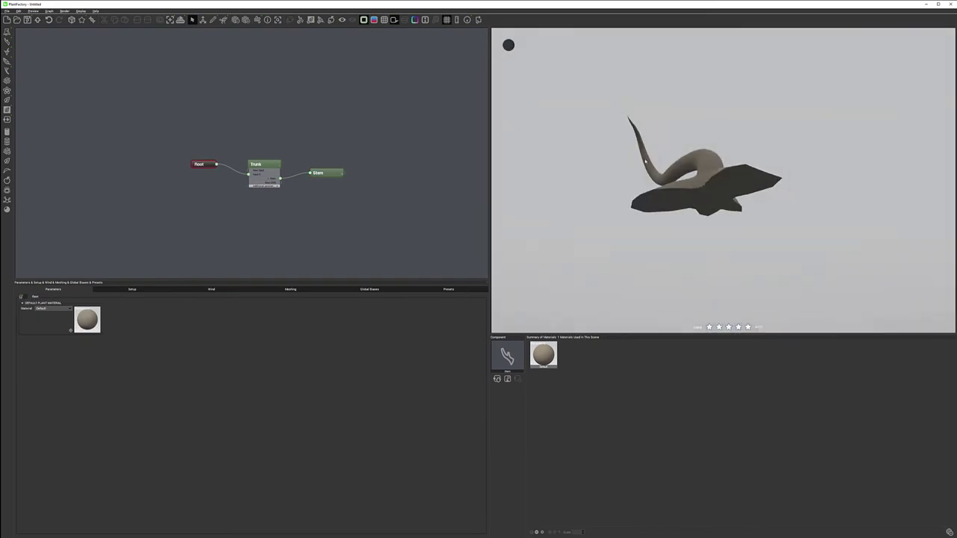
right_drag(645, 162, 735, 179)
scroll(676, 200, up, 4)
scroll(674, 201, down, 3)
drag(675, 201, 688, 217)
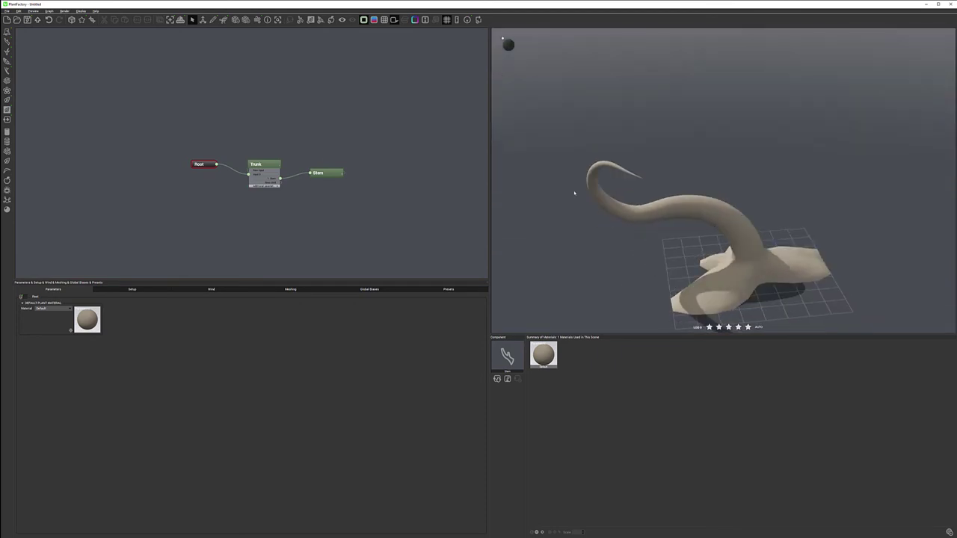
click(271, 165)
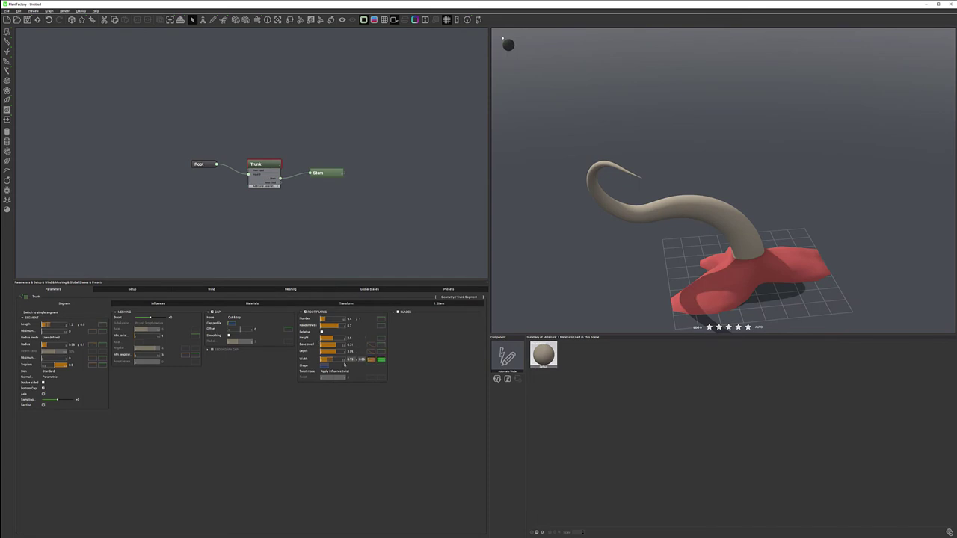
drag(338, 352, 333, 347)
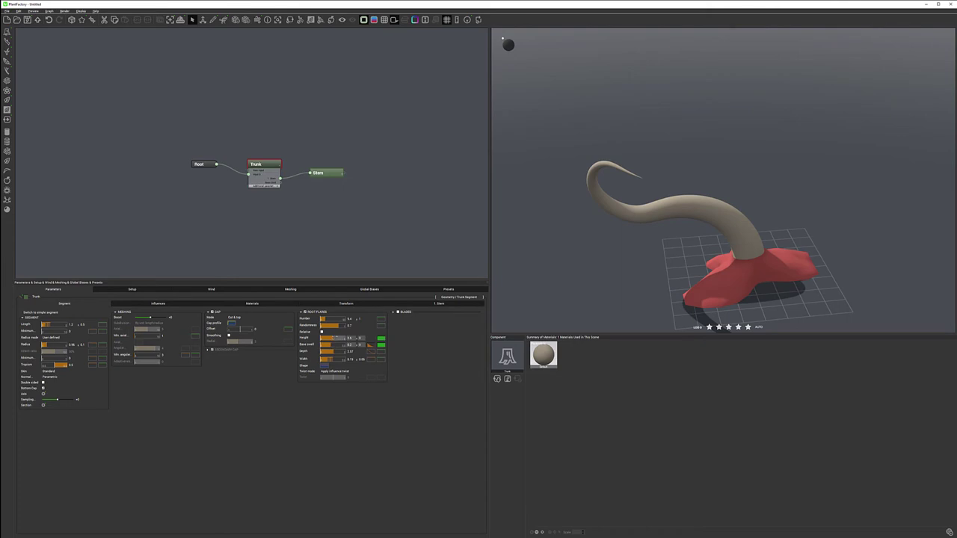
drag(334, 339, 327, 338)
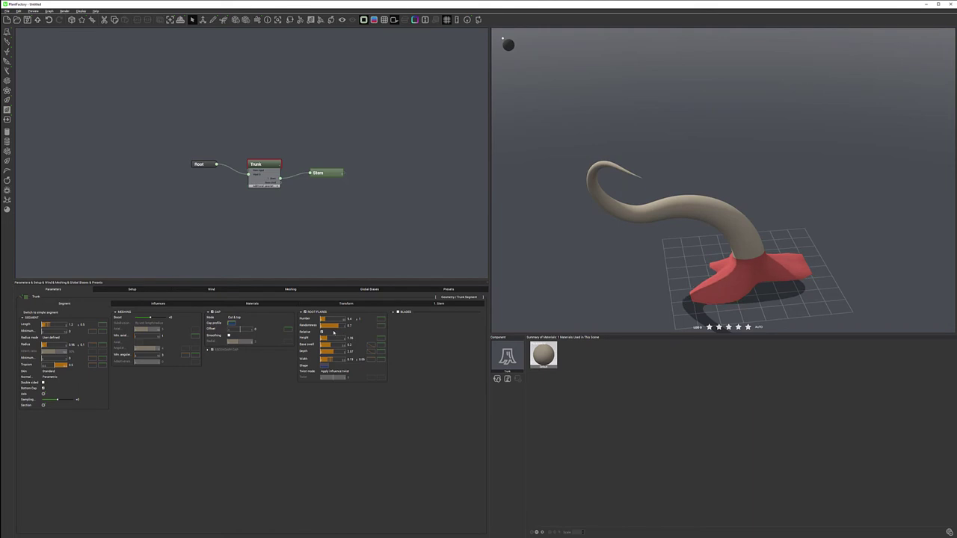
Set the trunk's root flare randomness to 0.78 and width to 0.13.
drag(338, 326, 341, 326)
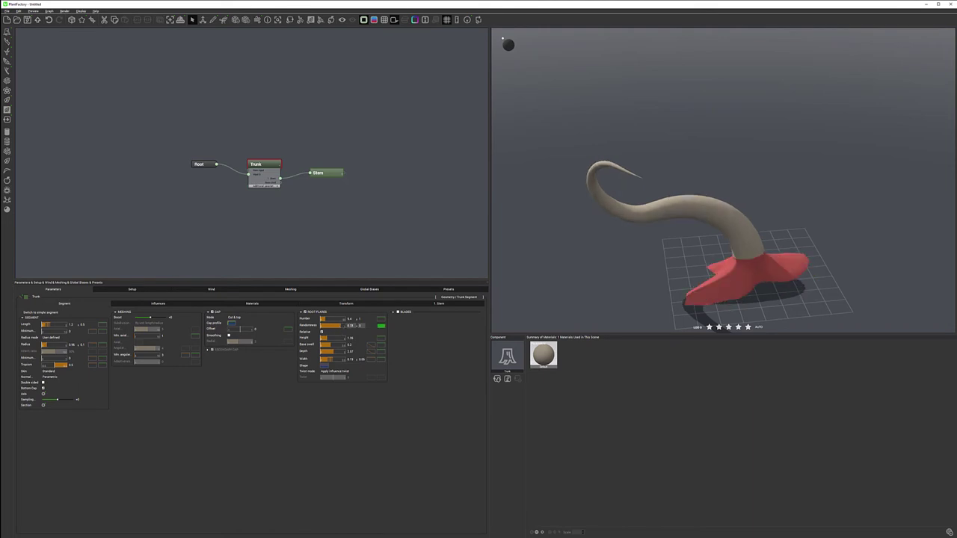
drag(334, 359, 331, 359)
mouse_move(733, 257)
right_down()
mouse_move(800, 237)
mouse_move(810, 258)
mouse_move(719, 260)
right_up()
drag(719, 259, 785, 259)
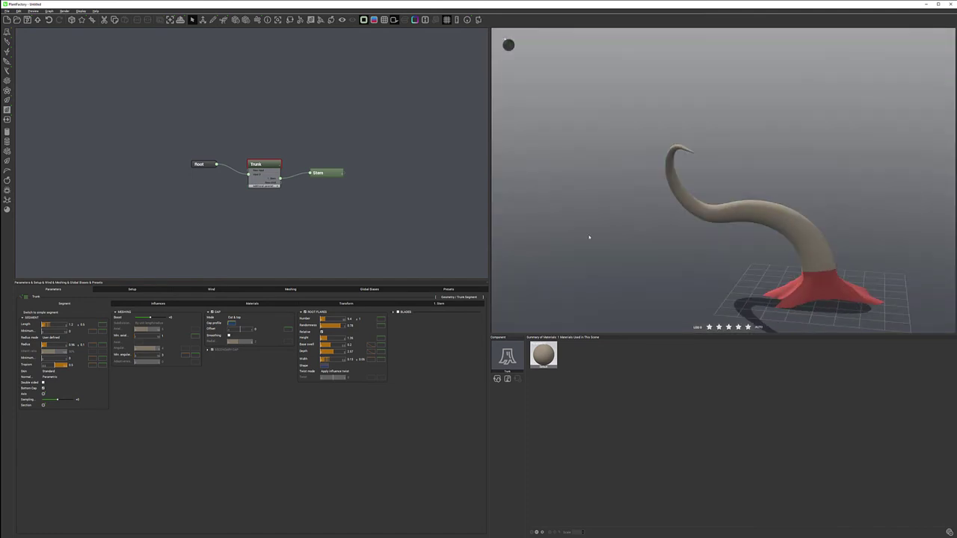
Move the Root, Trunk and Stem nodes together within the graph and undo the accidental extra Root-to-Trunk connection.
drag(166, 145, 389, 207)
drag(261, 165, 190, 154)
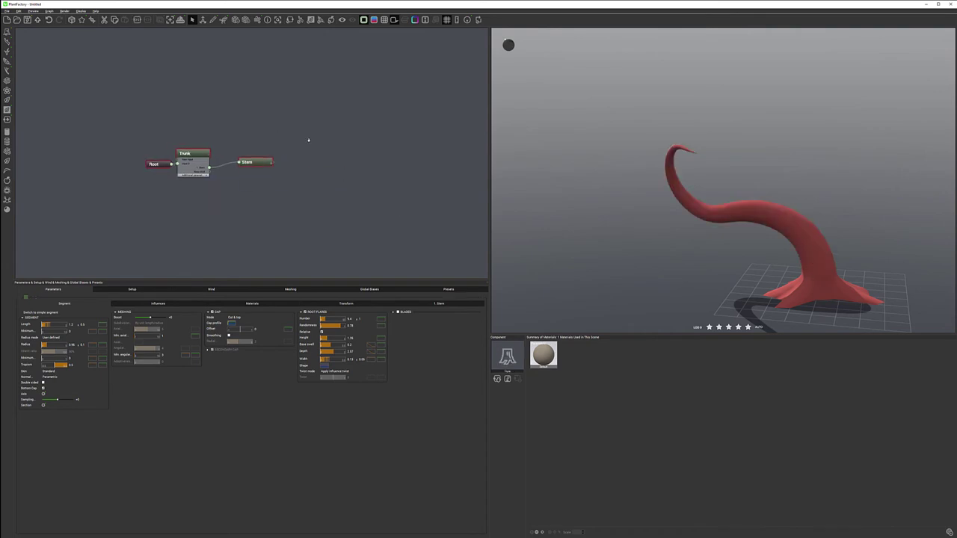
key(ctrl+z)
drag(264, 176, 306, 163)
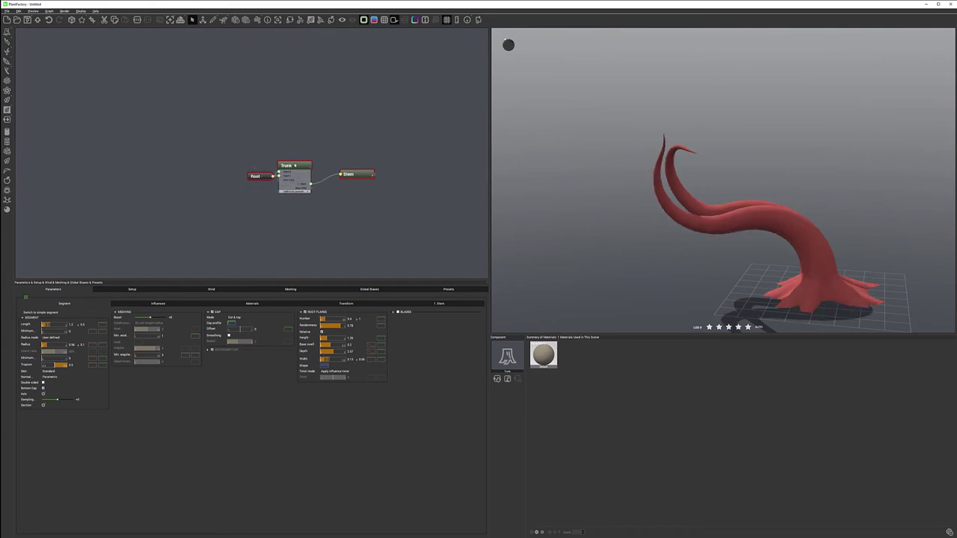
key(ctrl+z)
Place the Trunk and Stem nodes side by side in the graph.
drag(294, 166, 324, 154)
click(323, 152)
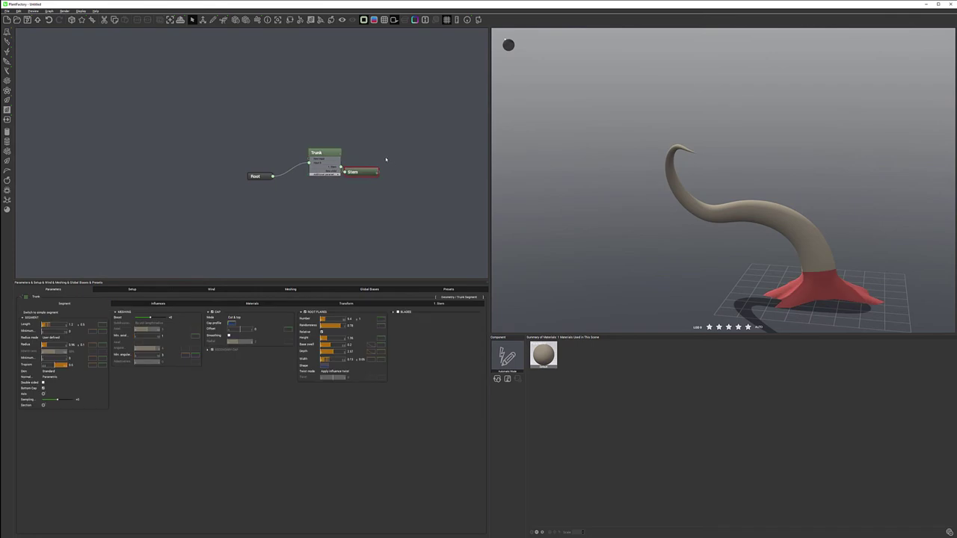
click(332, 154)
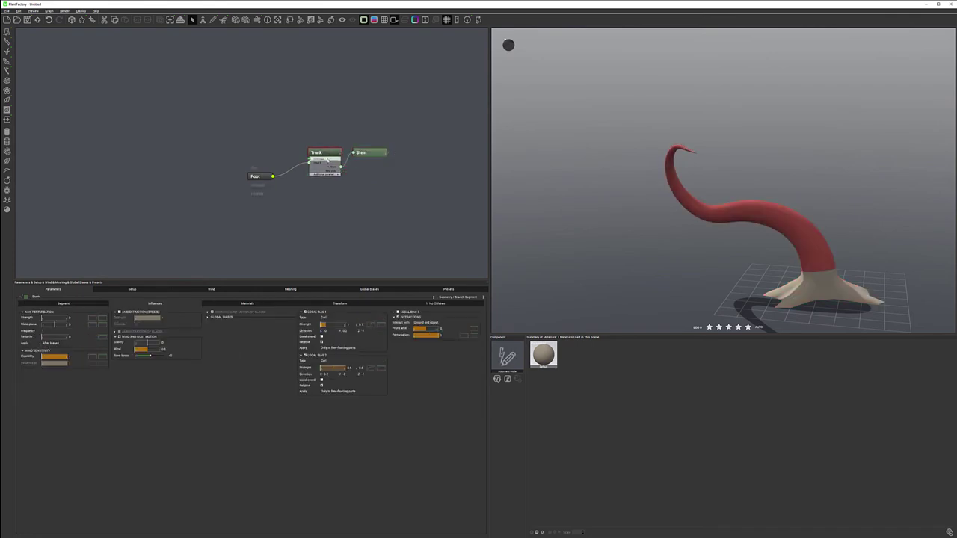
click(330, 154)
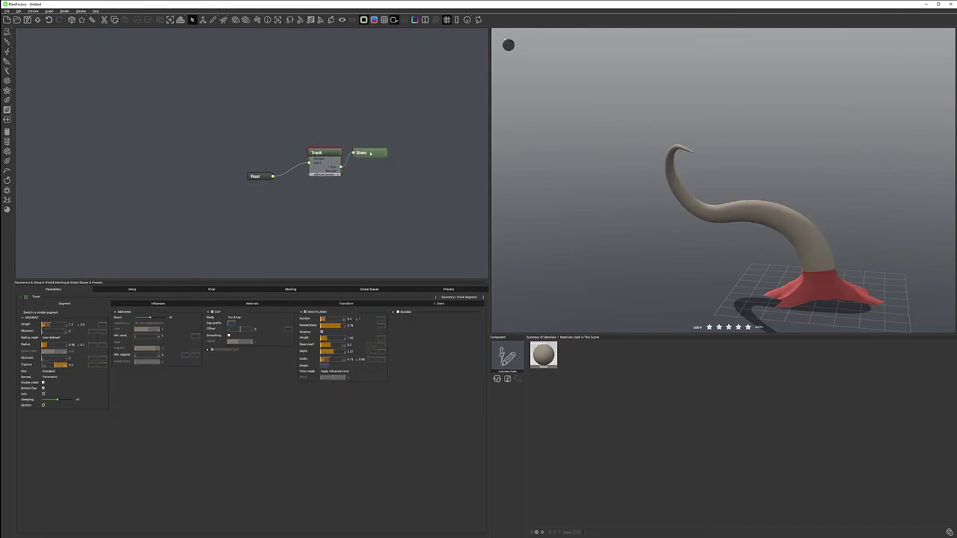
Add a Branch Segment node above the Stem and rename it twisty.
click(756, 199)
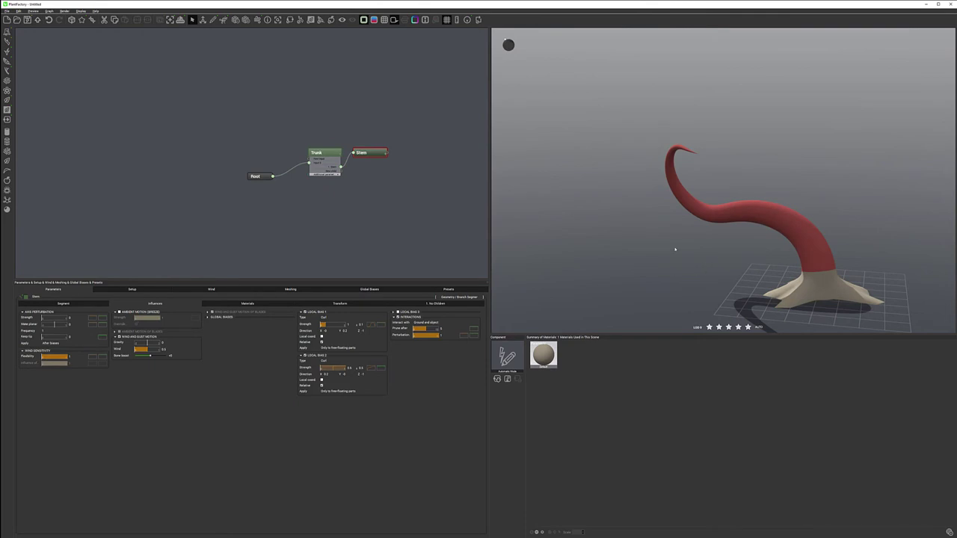
right_click(397, 121)
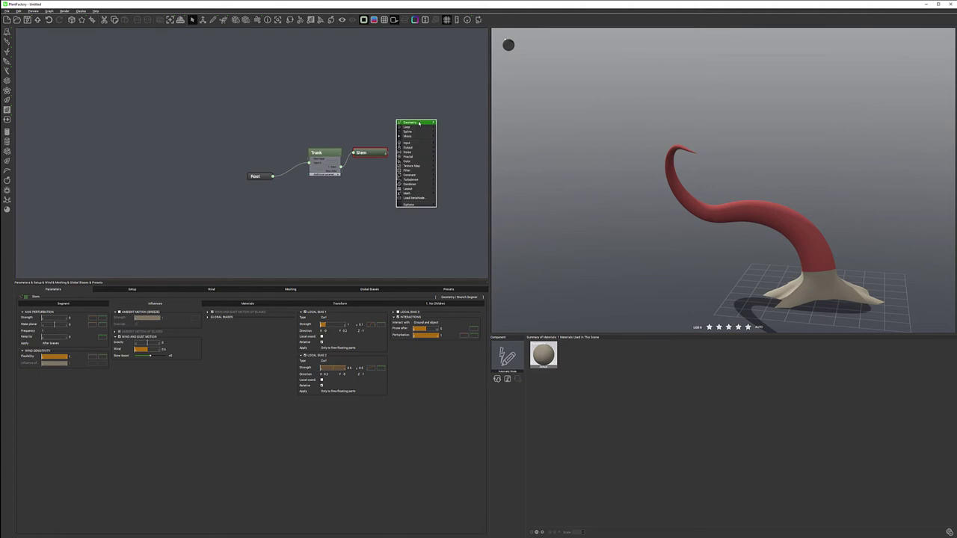
mouse_move(416, 122)
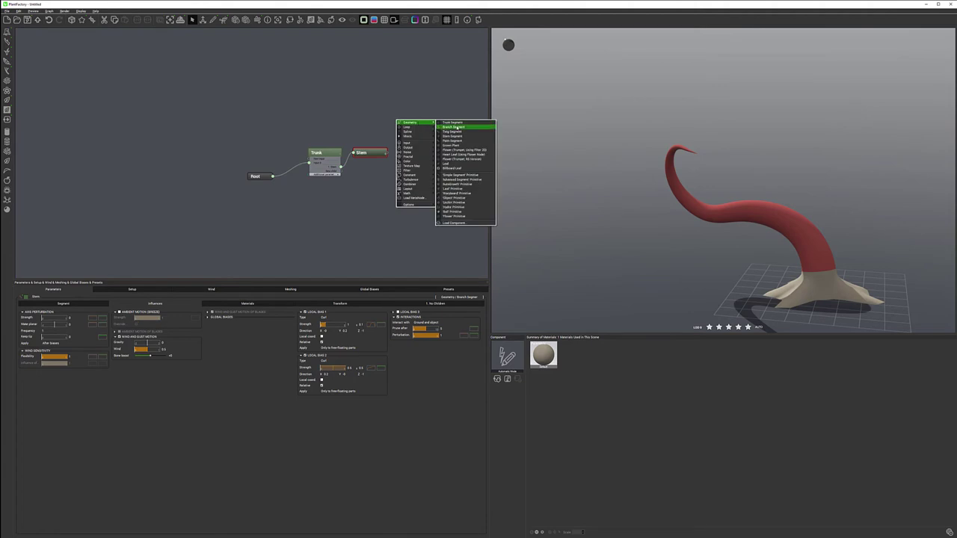
click(453, 127)
double_click(393, 118)
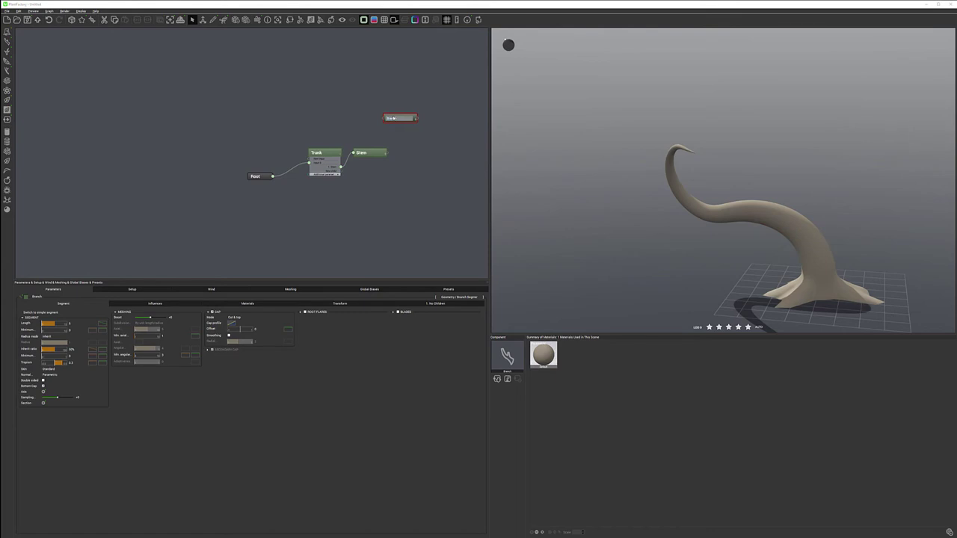
drag(400, 118, 372, 117)
key(BackSpace)
key(Return)
Connect the twisty node as a child of the Stem and dismiss the subdivision warning.
drag(399, 117, 386, 154)
click(407, 157)
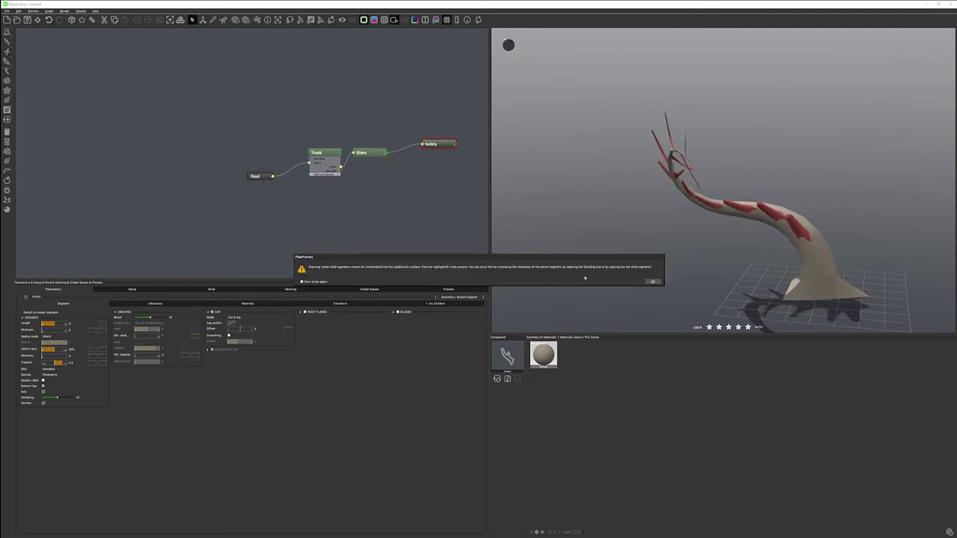
click(653, 281)
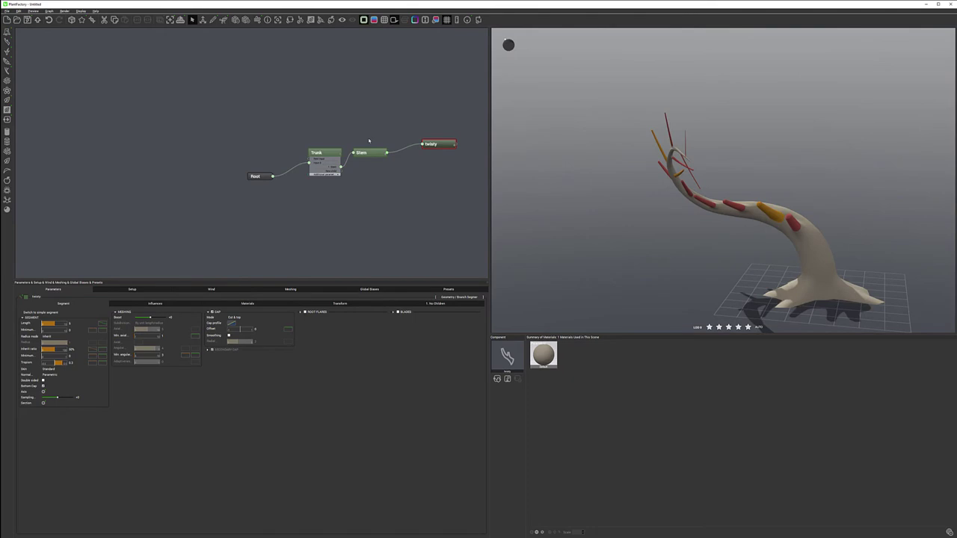
Space out the Trunk, Stem and twisty nodes in the graph.
drag(342, 151, 324, 146)
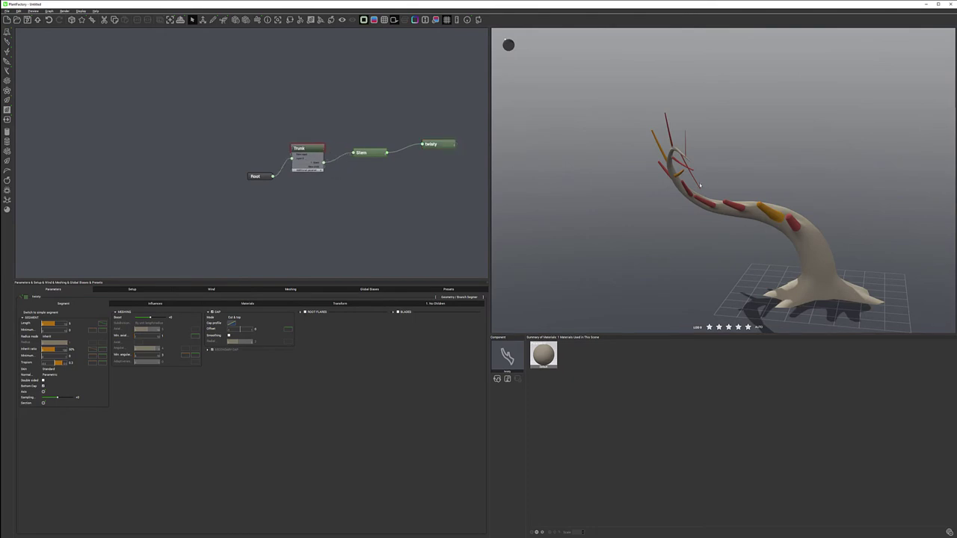
drag(442, 145, 429, 144)
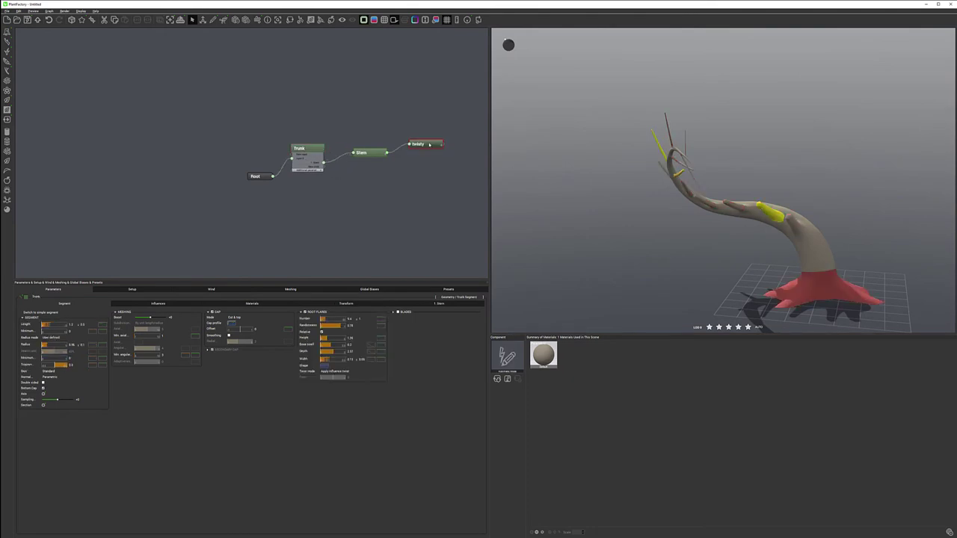
drag(373, 153, 364, 149)
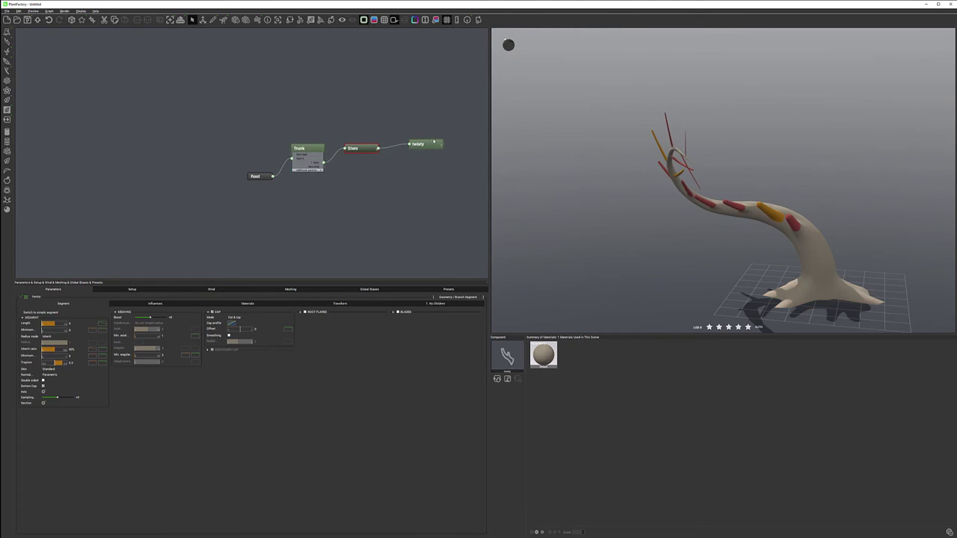
drag(433, 146, 430, 146)
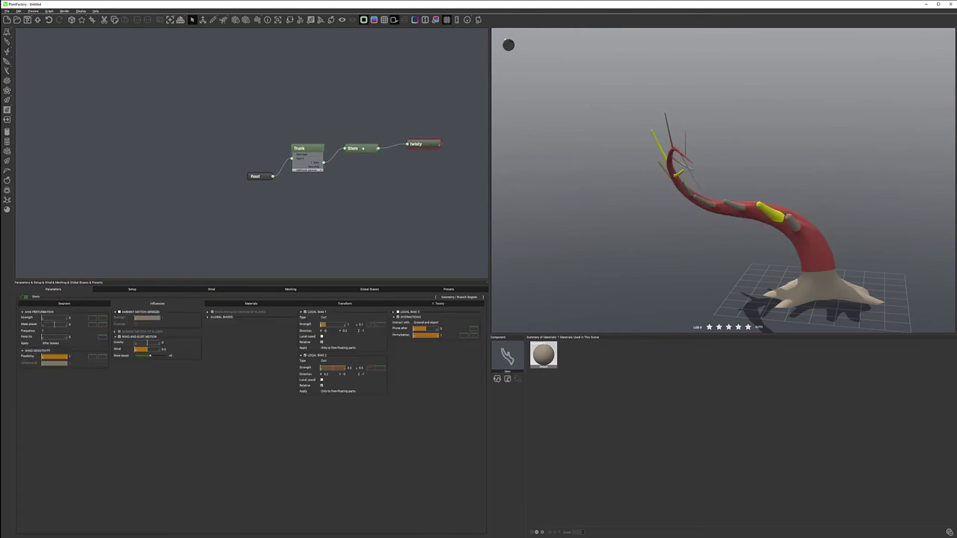
Set the distribution number of the stem's twisty children to 7.
click(360, 148)
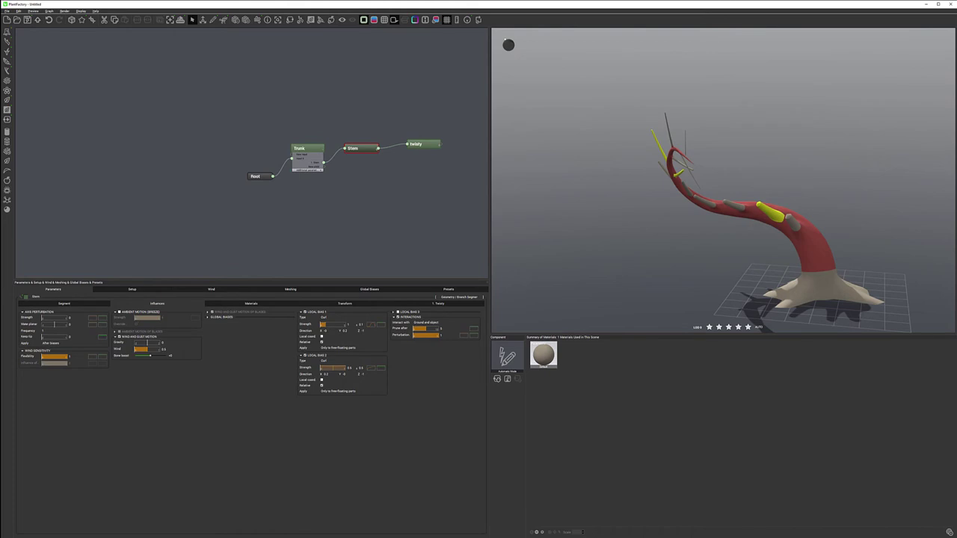
click(439, 304)
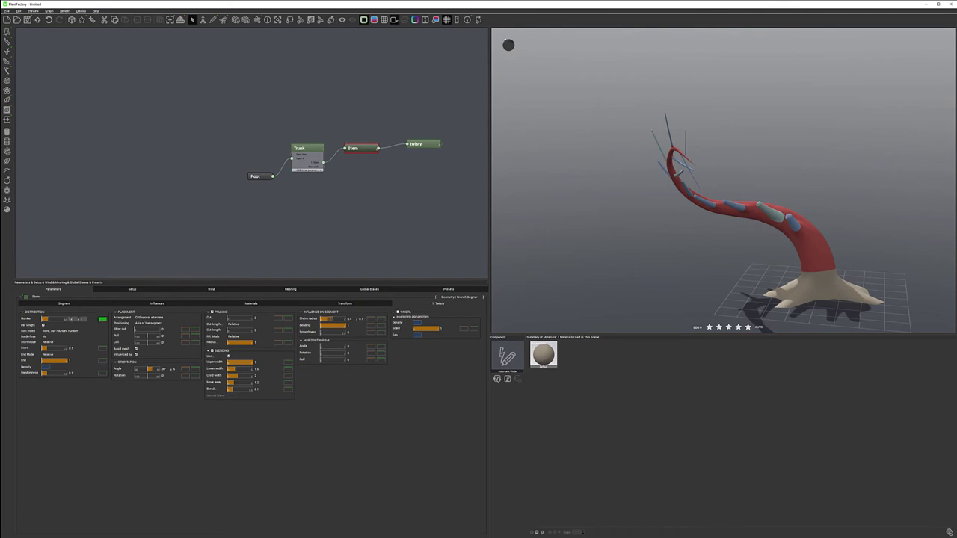
text(7)
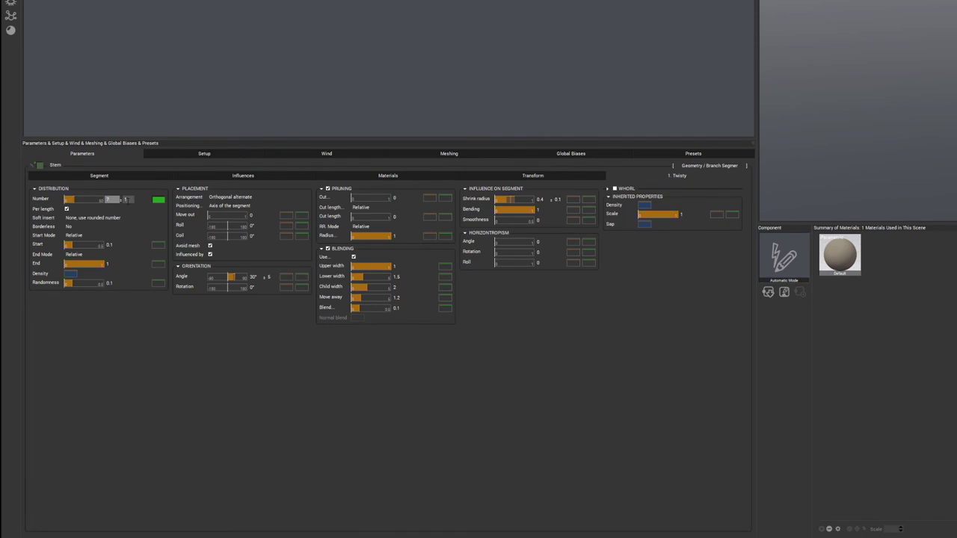
Set the stem's twisty distribution to a number variation of 1, with start 0.03 and end 0.82.
key(Return)
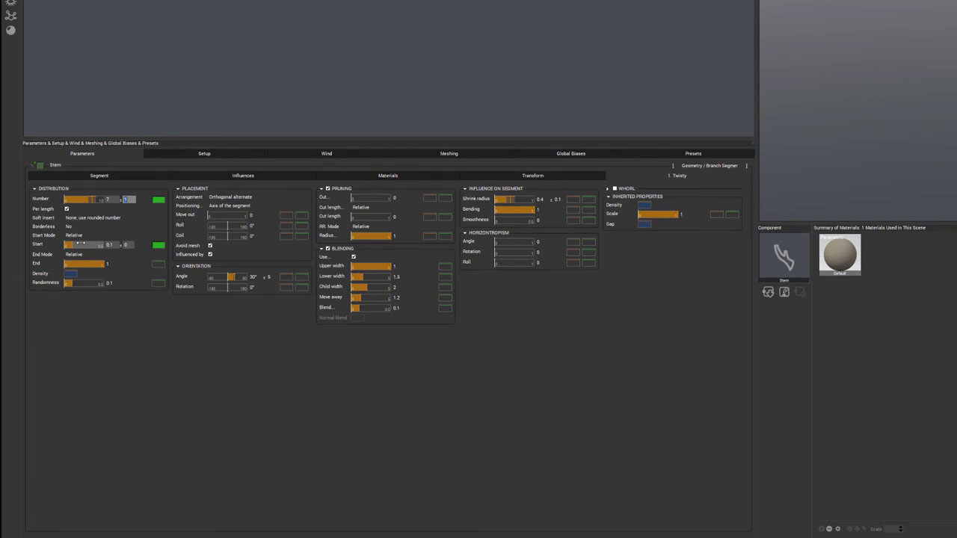
mouse_move(79, 244)
mouse_down()
mouse_move(90, 244)
mouse_move(76, 235)
mouse_up()
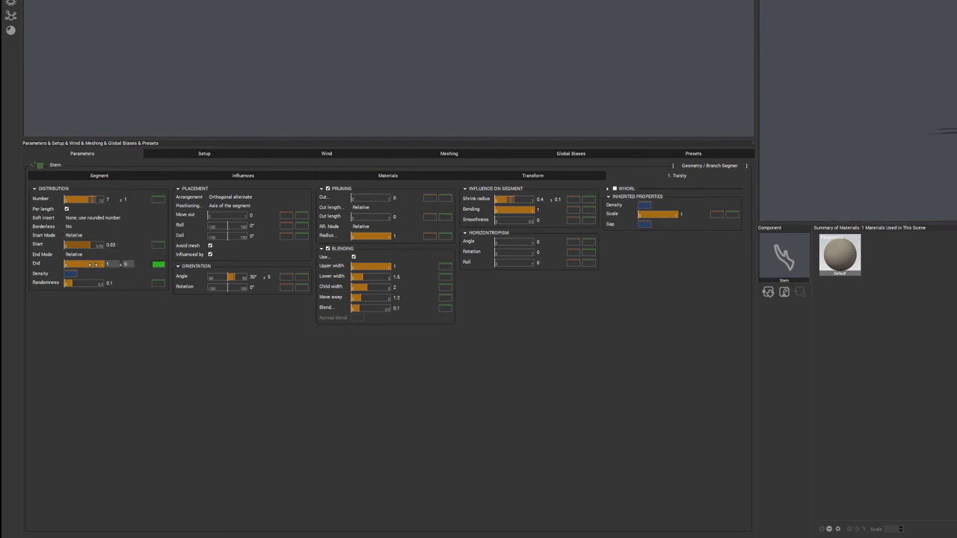
drag(99, 265, 90, 266)
drag(86, 264, 93, 264)
Turn off pruning for the twisty children and reduce their blending to upper width 0.44, lower width 0.61 and child width 1.17.
click(328, 189)
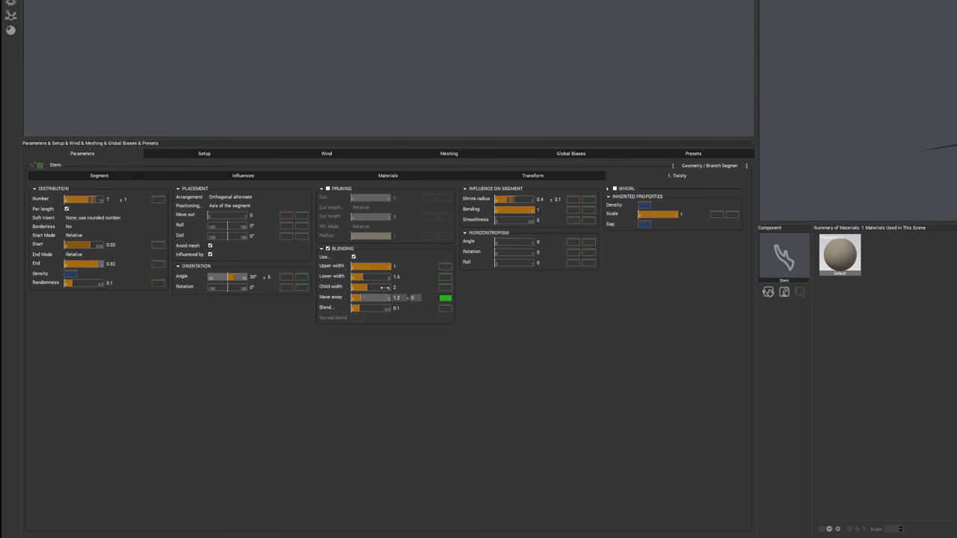
drag(381, 267, 359, 288)
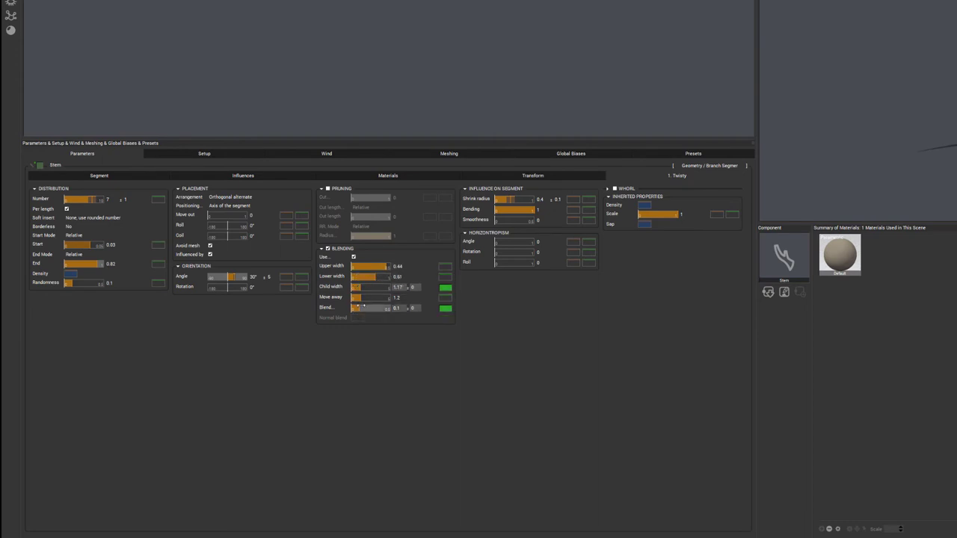
drag(363, 307, 358, 307)
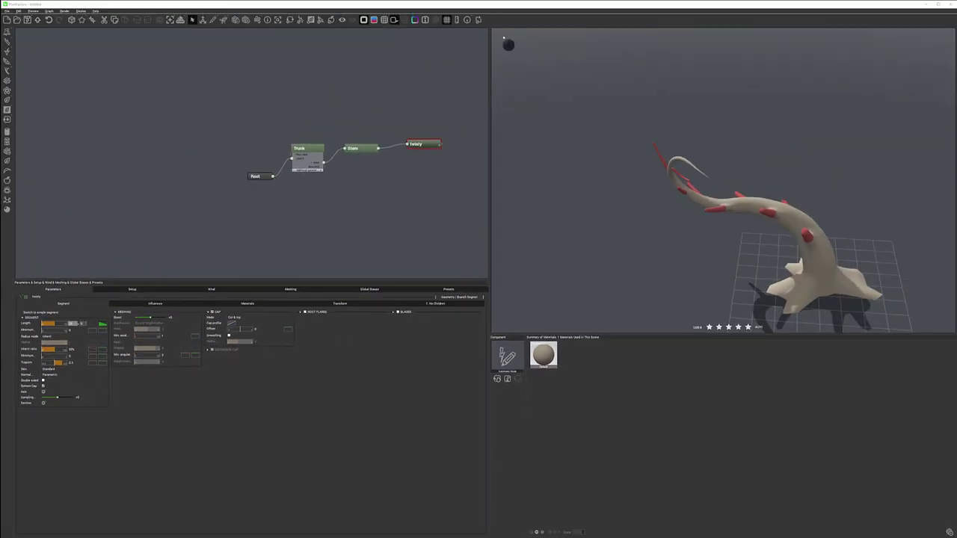
Lengthen the segments of the twisty node and give their length a random variation.
key(Tab)
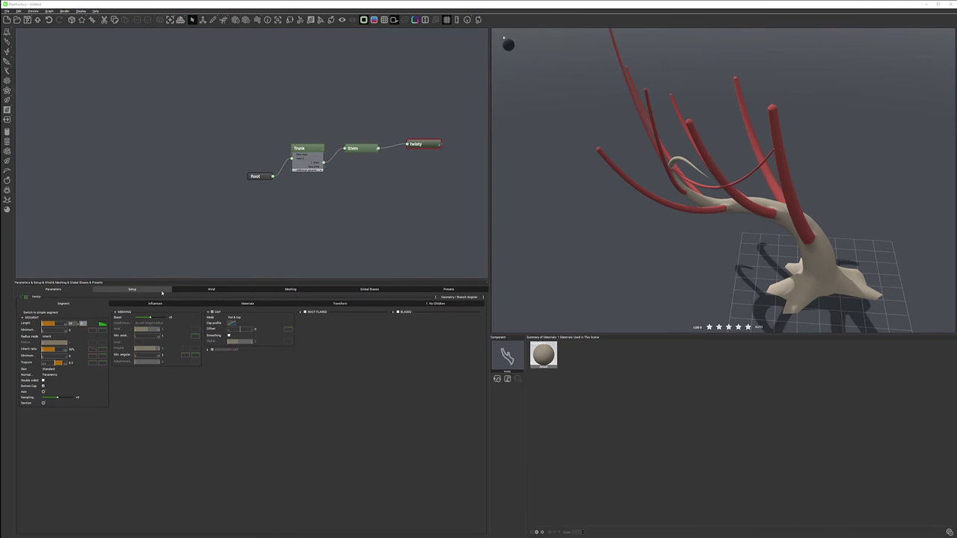
click(174, 398)
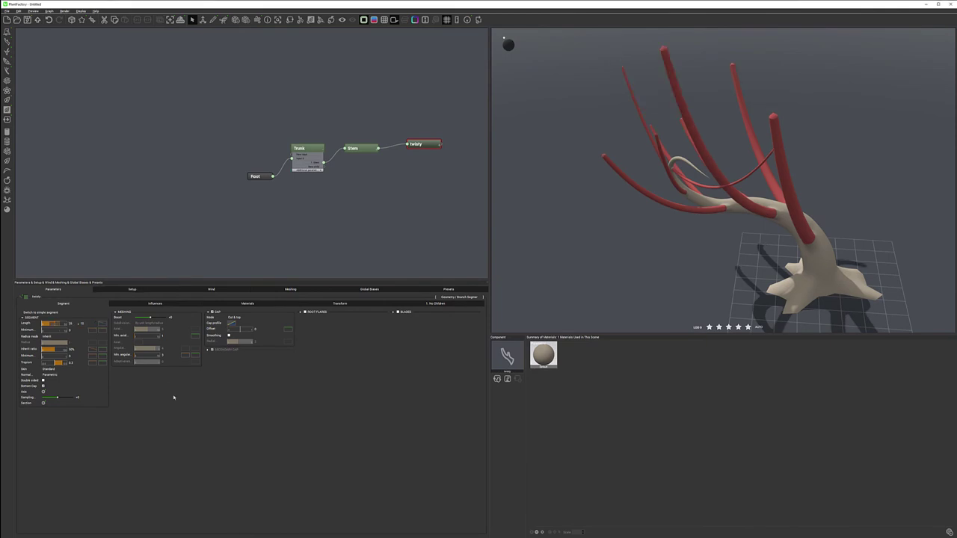
right_drag(816, 186, 773, 195)
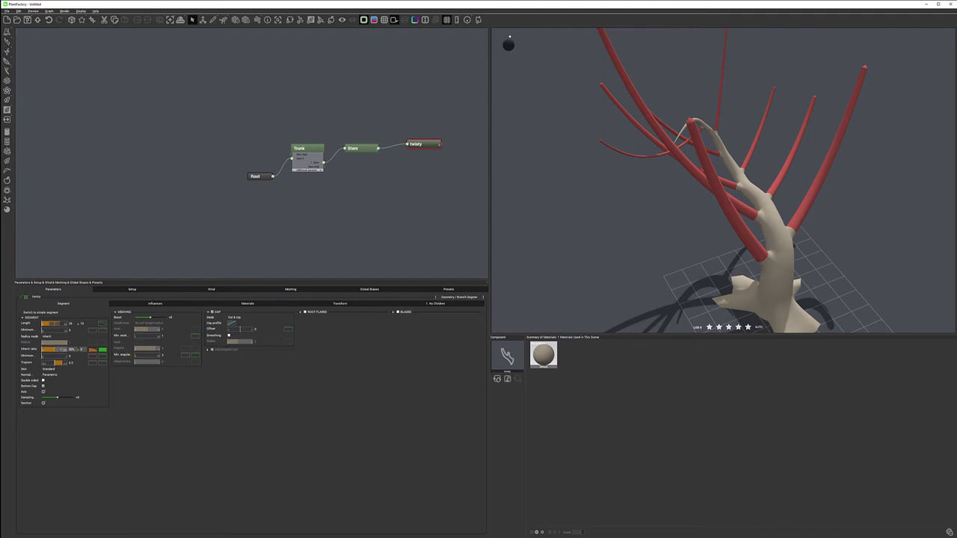
Set the twisty node's radius inherit ratio to 21% and shape its profile to taper the branches down to pointed tips.
drag(56, 349, 49, 349)
right_drag(681, 223, 737, 183)
drag(736, 181, 678, 113)
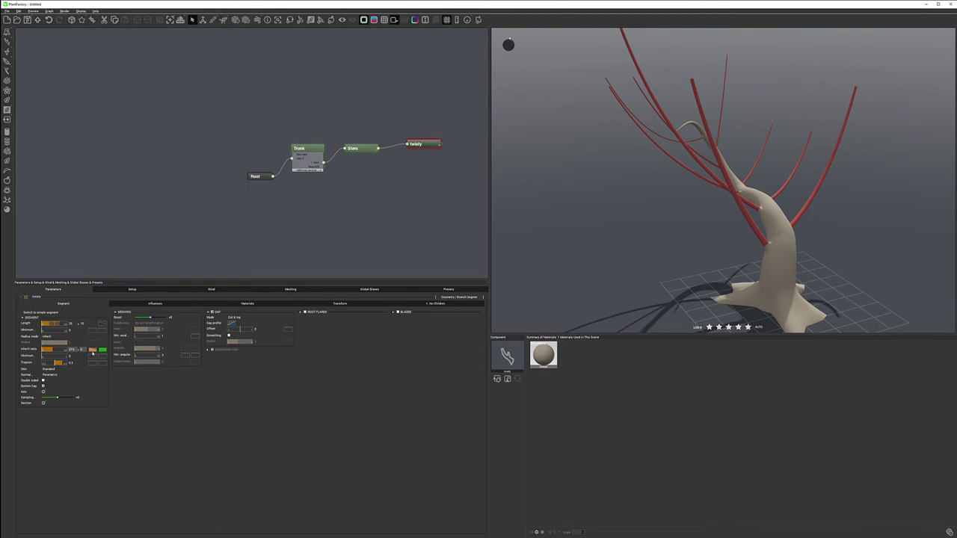
double_click(93, 349)
drag(241, 359, 241, 410)
click(203, 416)
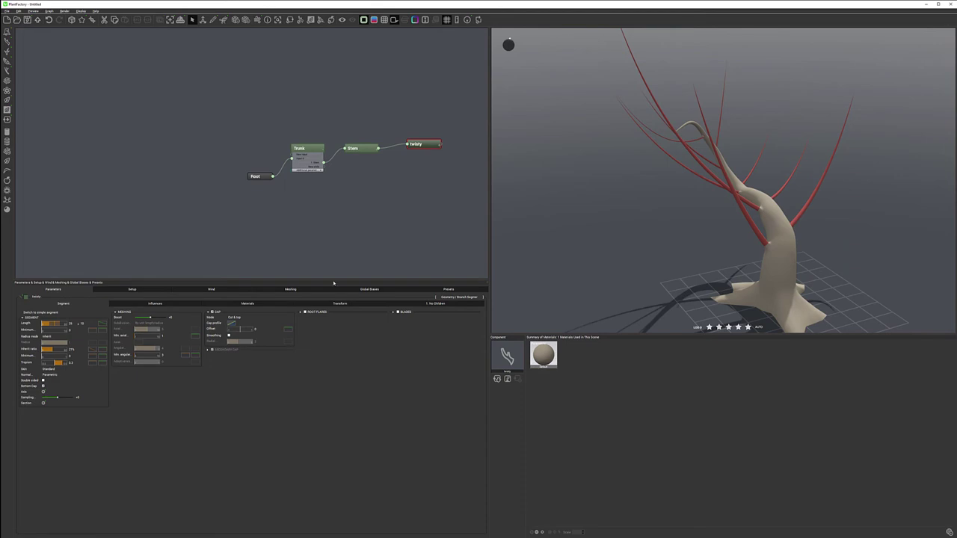
Reduce the twisty node's tropism to nearly zero and turn off its wind and gust motion.
drag(54, 364, 54, 364)
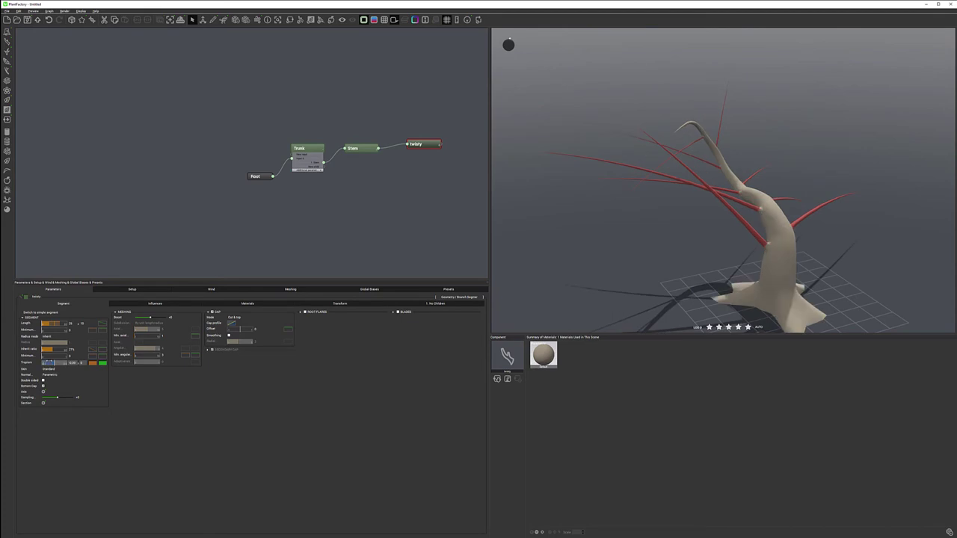
drag(53, 363, 50, 363)
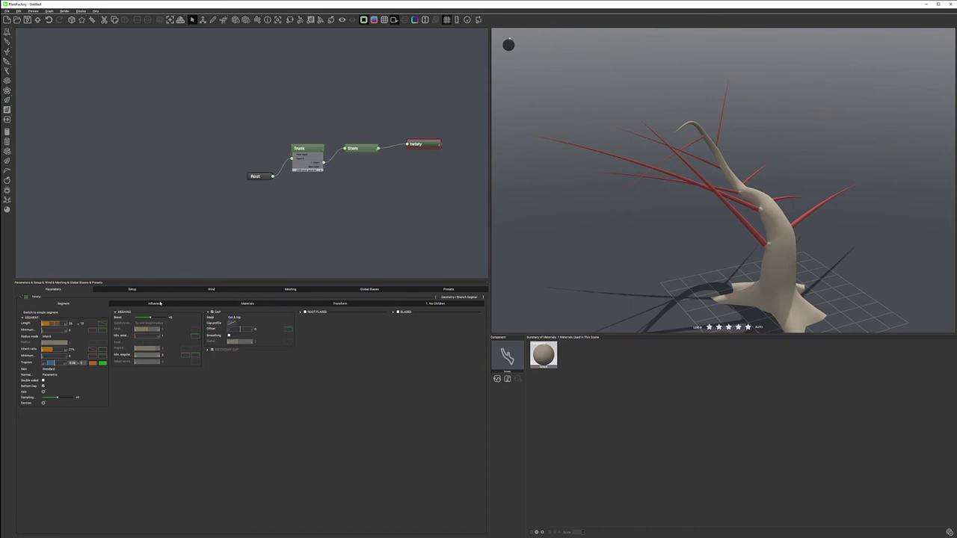
click(163, 302)
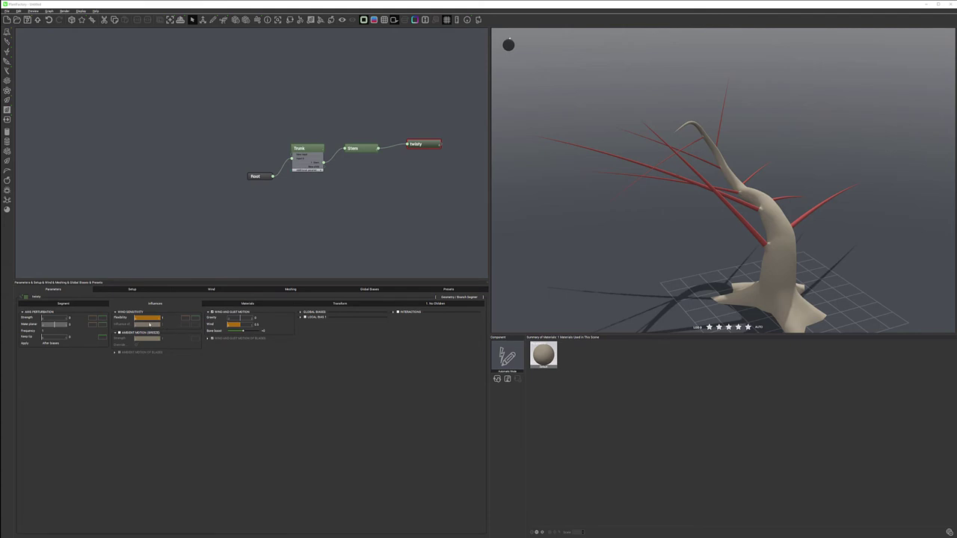
mouse_move(157, 318)
mouse_down()
mouse_move(141, 317)
mouse_move(153, 318)
mouse_up()
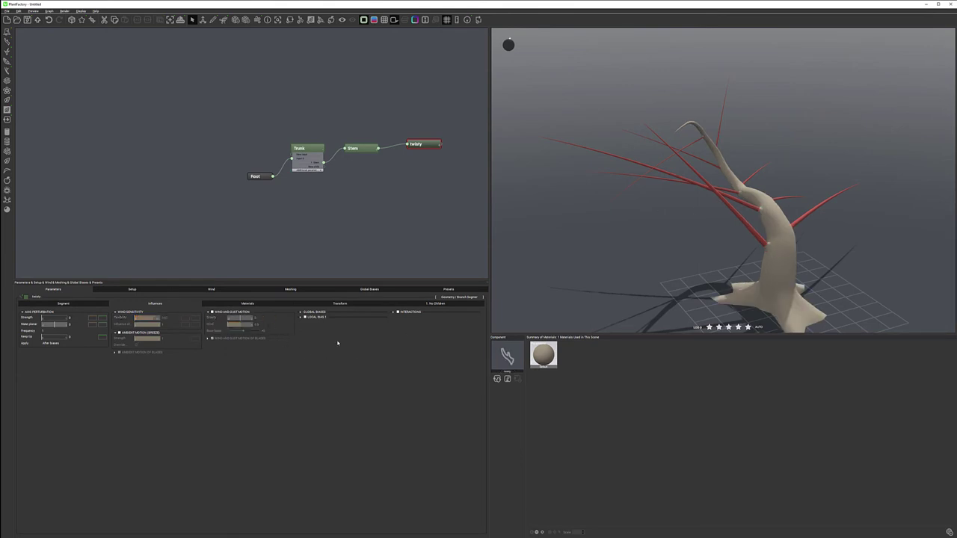
Enable Local Bias 1 on the twisty node, set its type to Curl and give it a negative strength.
click(303, 317)
click(304, 311)
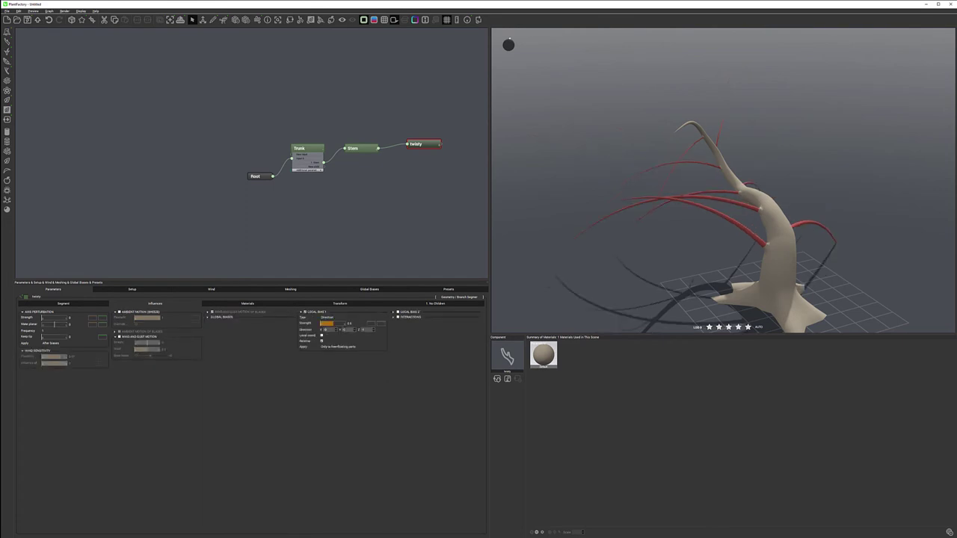
click(341, 318)
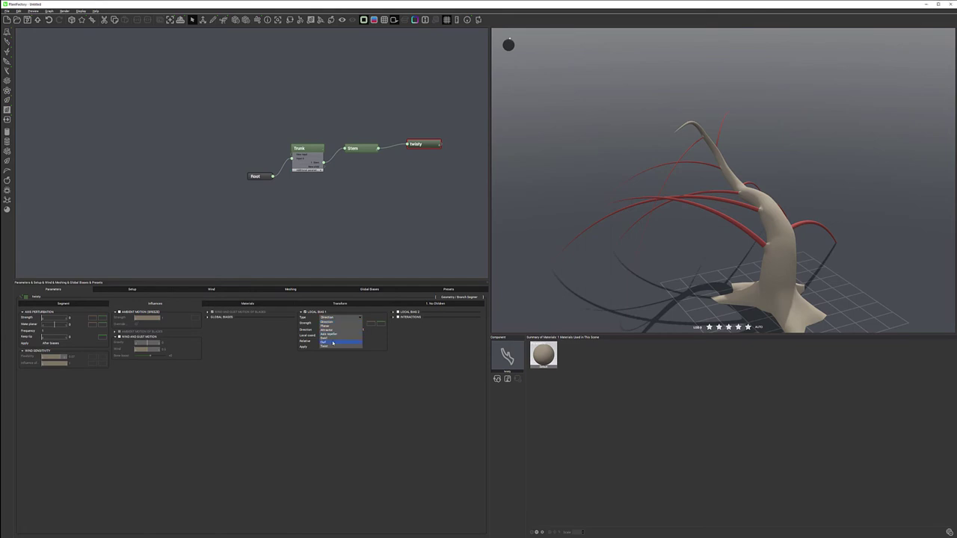
click(332, 343)
click(344, 327)
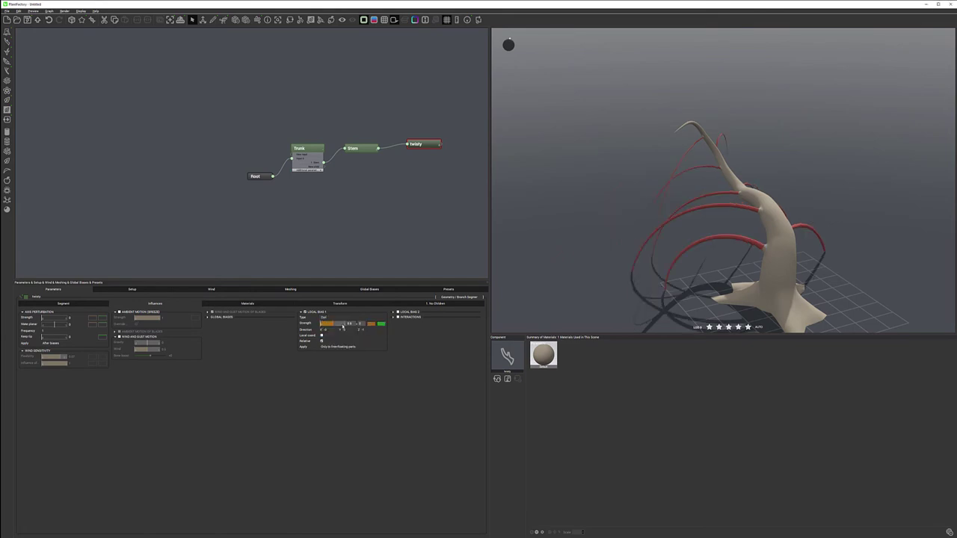
drag(334, 323, 300, 323)
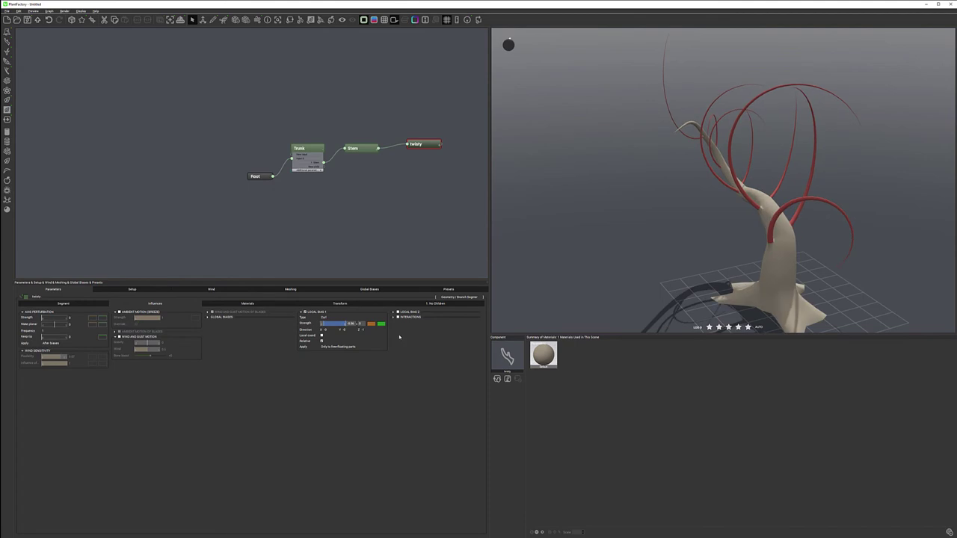
Set the Curl bias direction to X 0.2, Y 0.1 and Z 0.
click(336, 330)
click(336, 330)
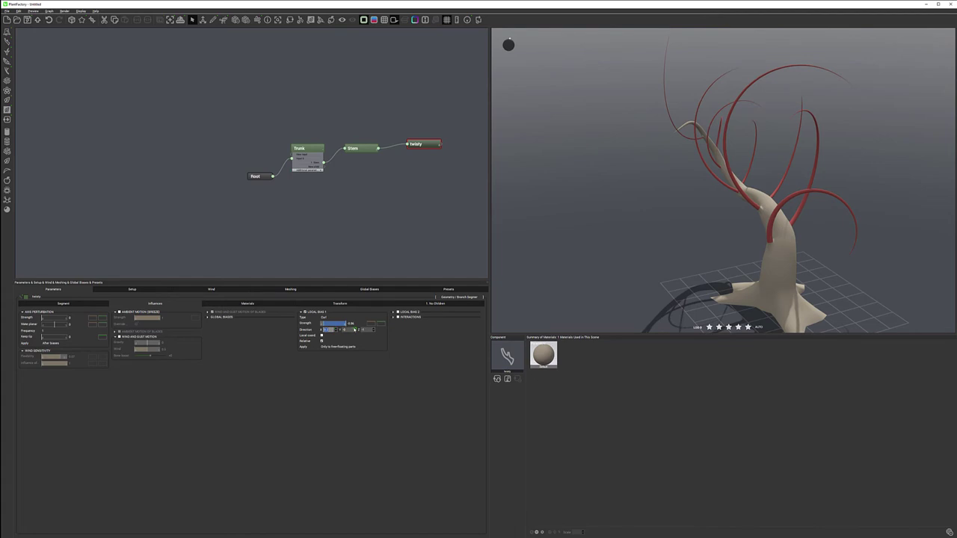
click(355, 329)
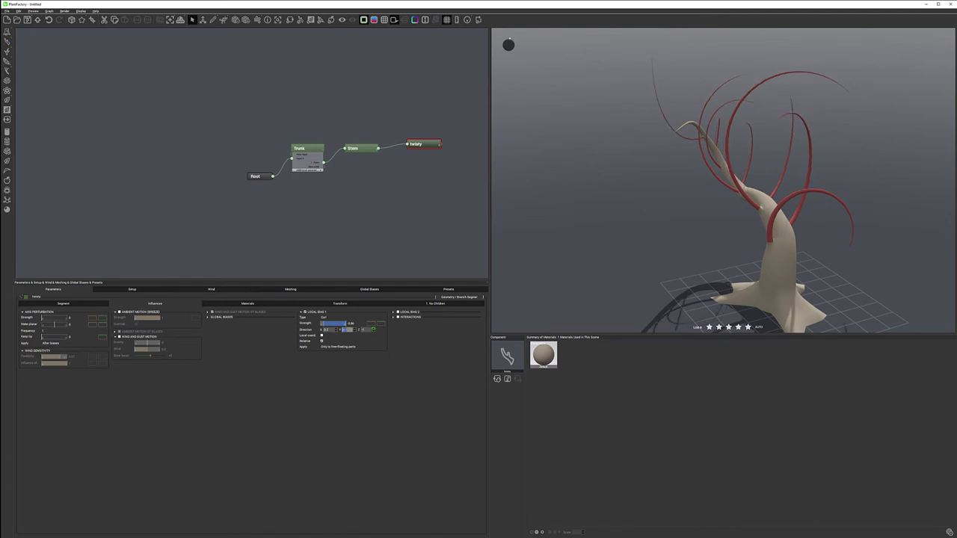
drag(374, 333, 373, 329)
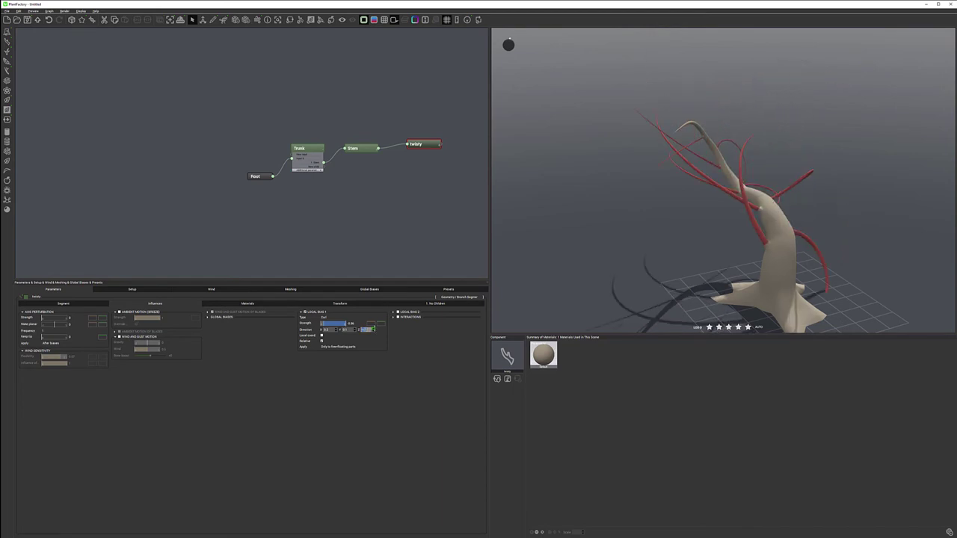
Shape the Curl strength profile to stay near zero until about mid-length, rising to nearly full at about 0.87.
click(374, 323)
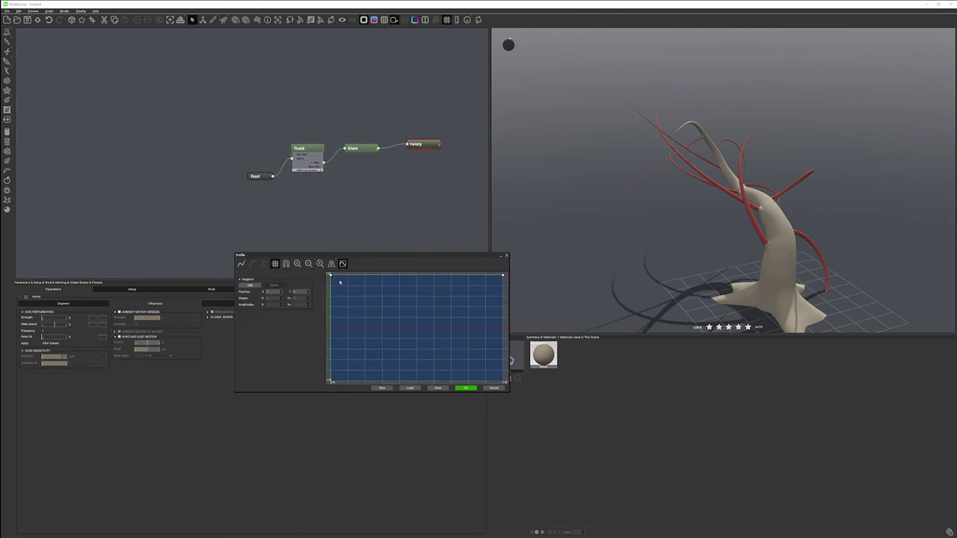
drag(330, 275, 331, 381)
drag(374, 333, 415, 381)
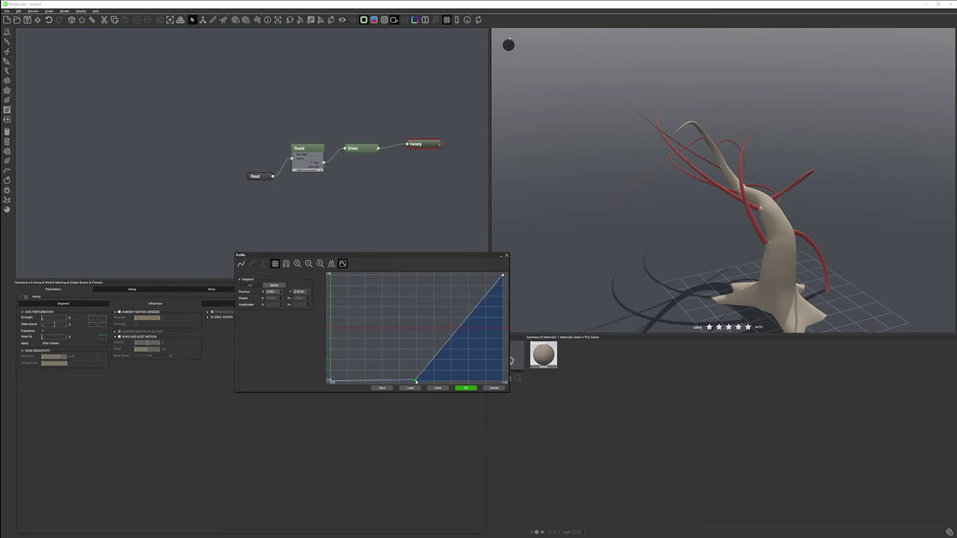
click(475, 308)
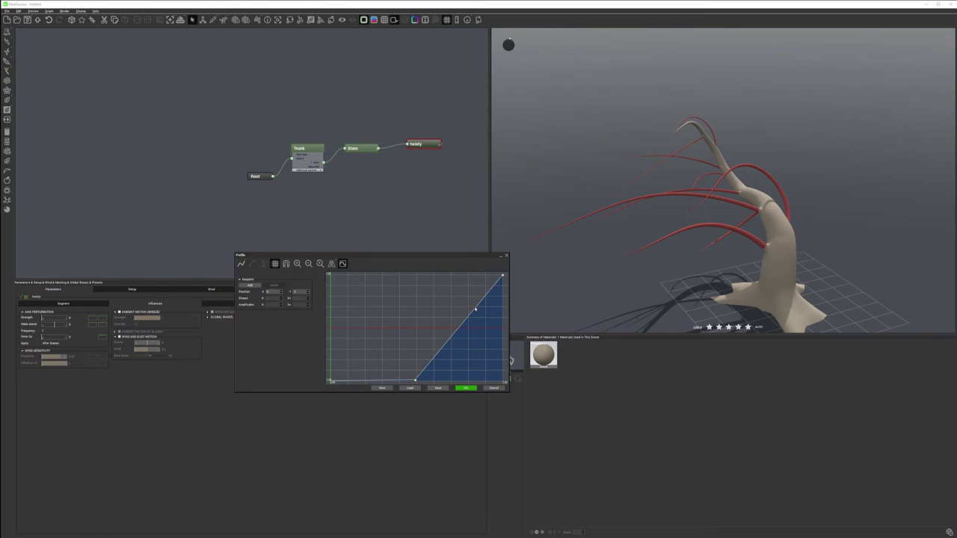
click(482, 296)
drag(475, 307, 480, 277)
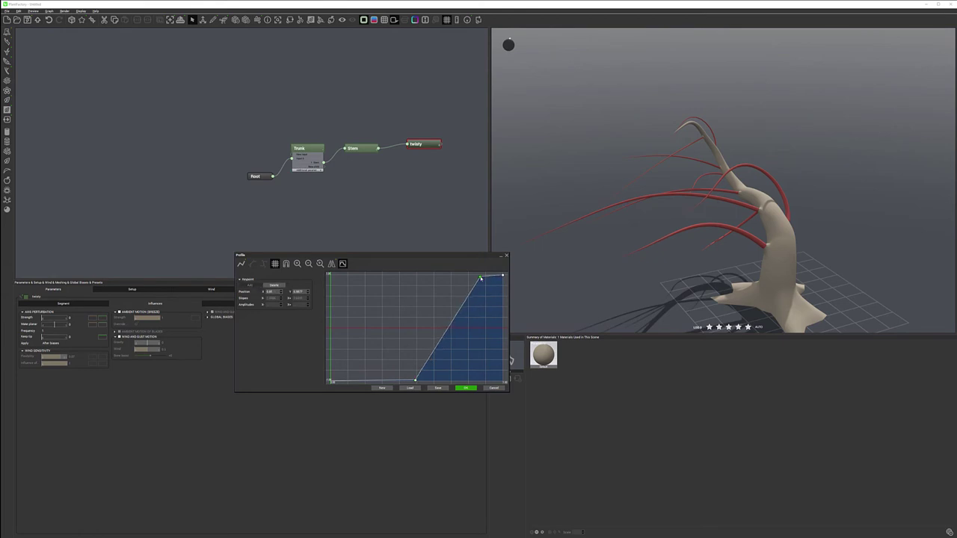
click(638, 382)
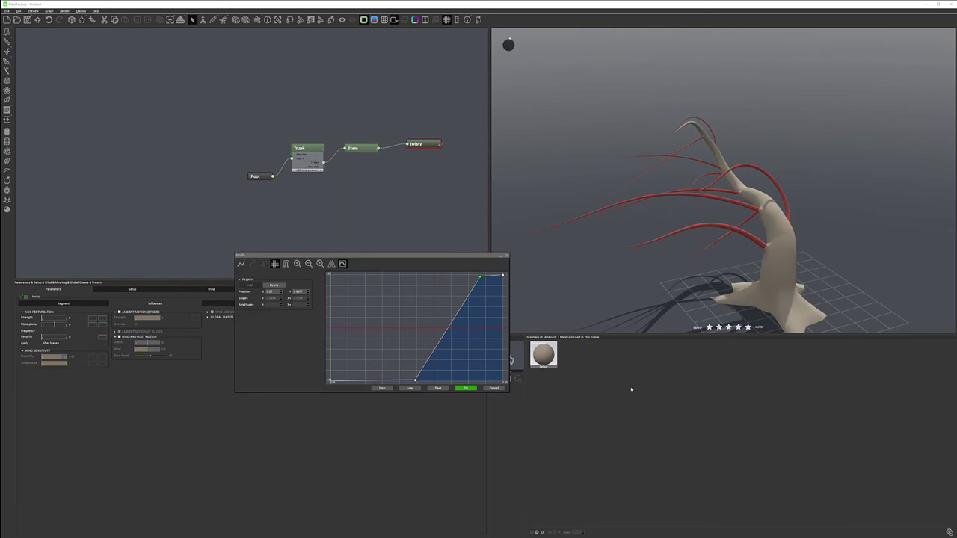
click(466, 388)
Shape the Curl strength's function-of-parent curve to start near zero, rise steeply to full at about 40% and stay high.
click(383, 319)
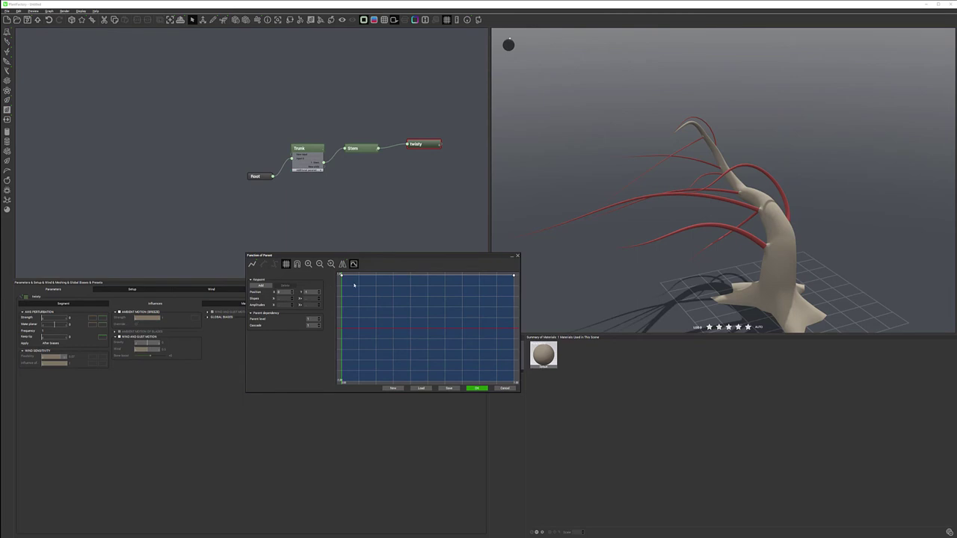
drag(342, 275, 401, 277)
click(369, 334)
drag(370, 334, 355, 380)
drag(401, 277, 461, 281)
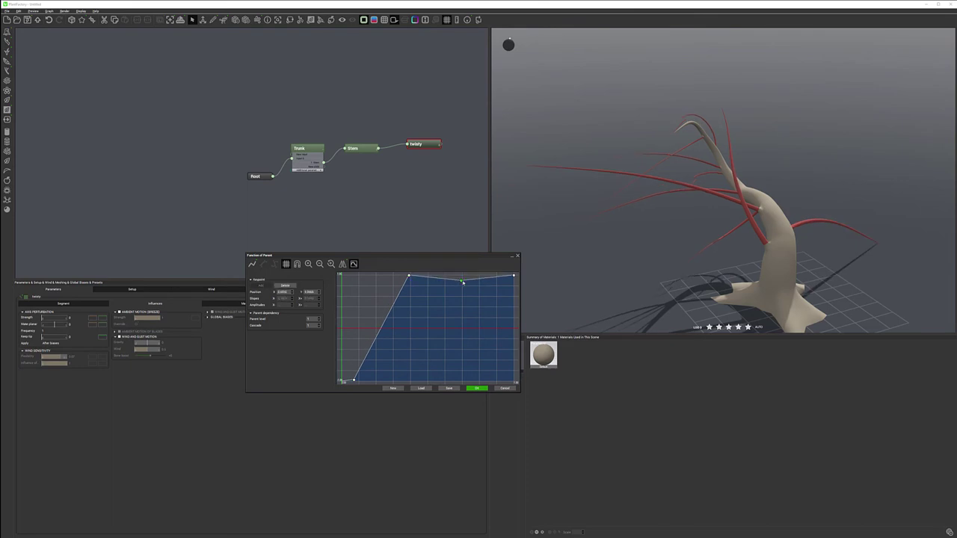
click(477, 388)
Enable Local Bias 2 on the twisty node and set its type to Swirl.
drag(635, 217, 621, 193)
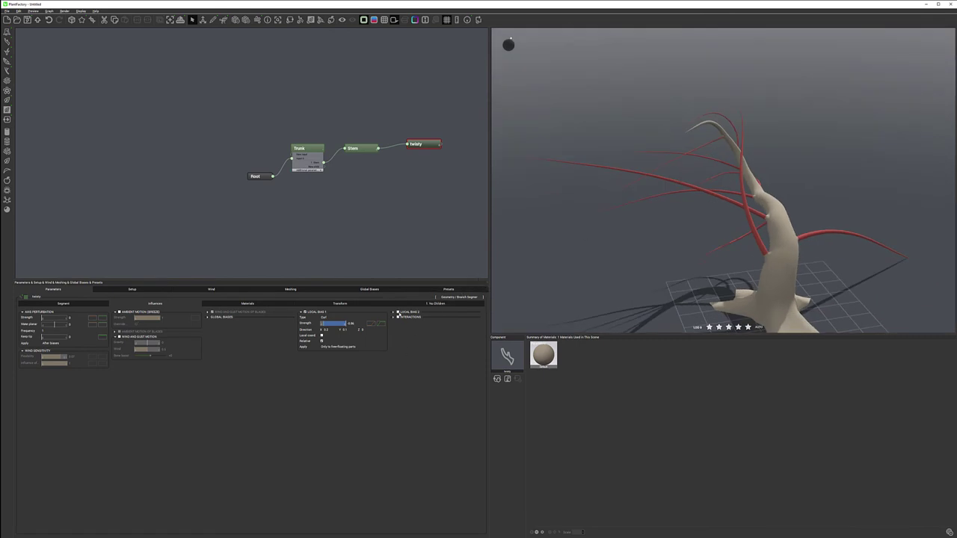
click(398, 311)
click(345, 366)
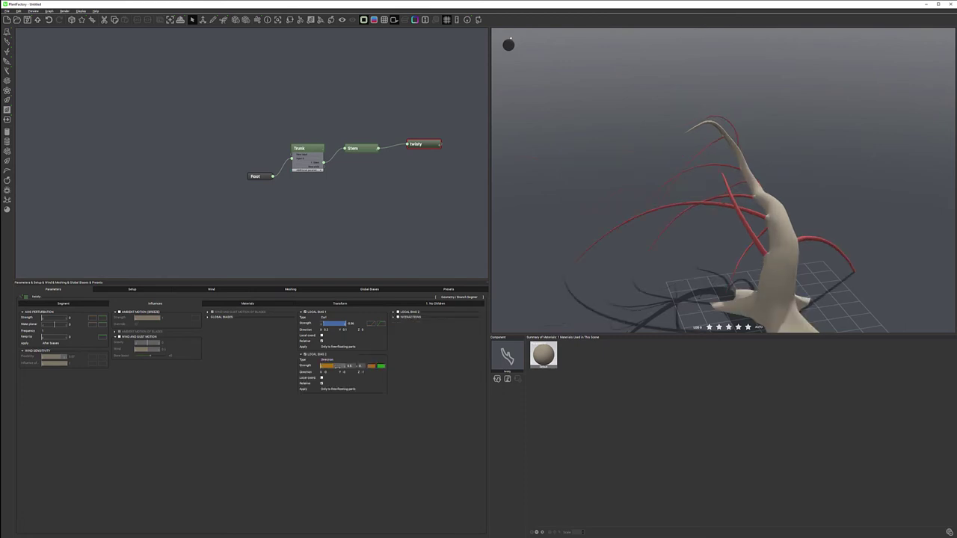
click(336, 360)
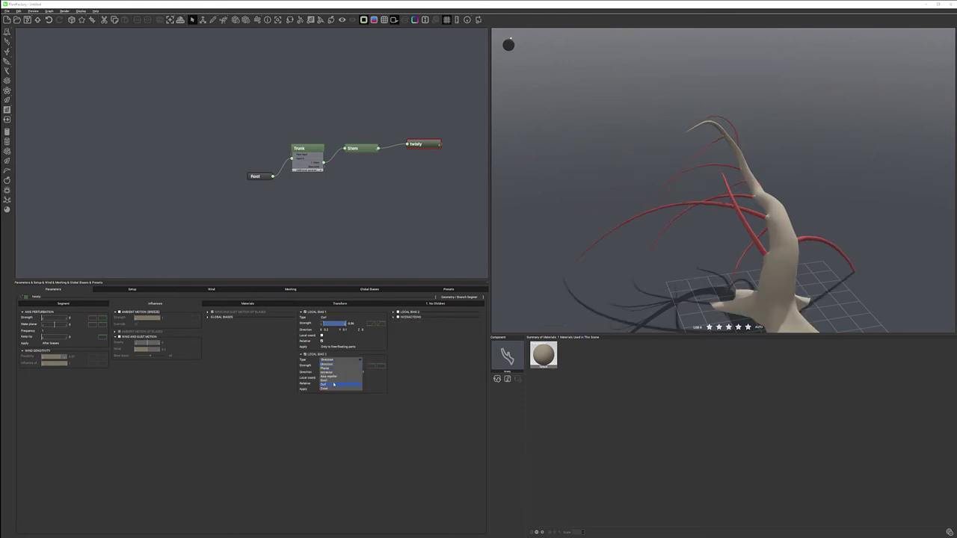
click(332, 381)
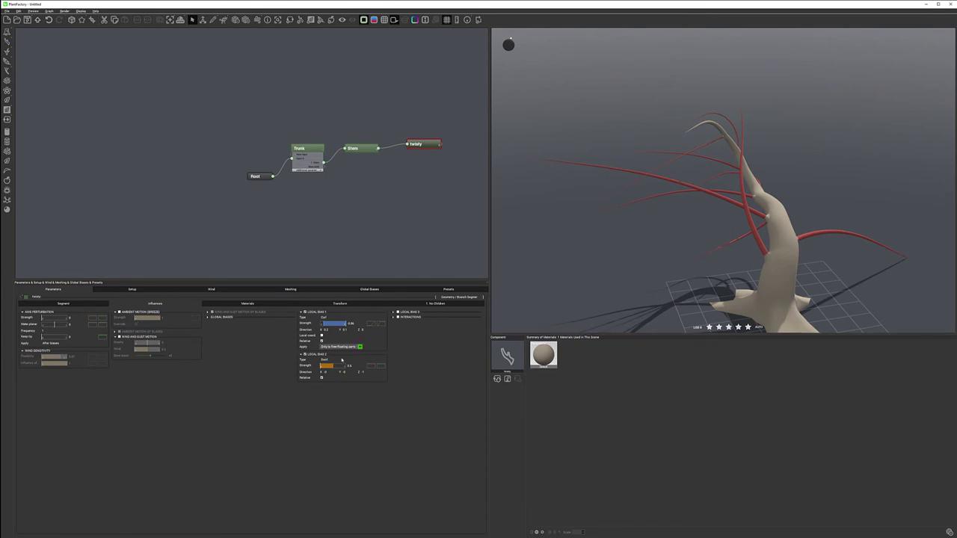
Adjust the Swirl strength and its variation, and change the Swirl direction on X, Y and Z to loop the twisty branches.
drag(332, 365, 314, 365)
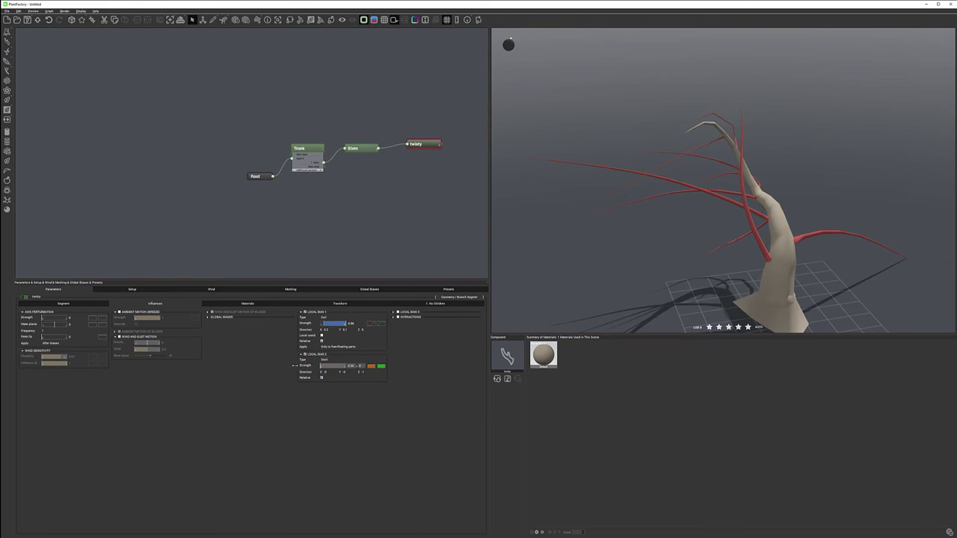
drag(294, 366, 326, 373)
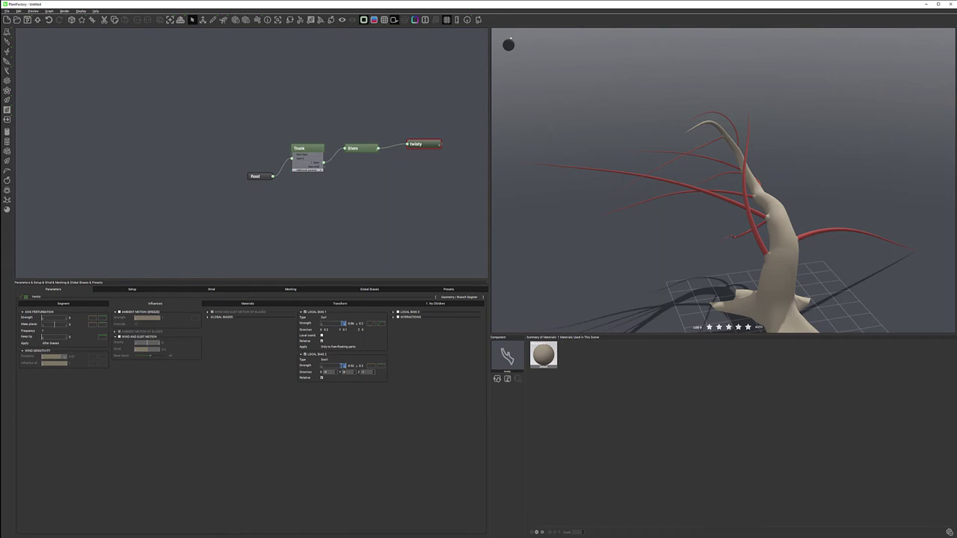
click(336, 372)
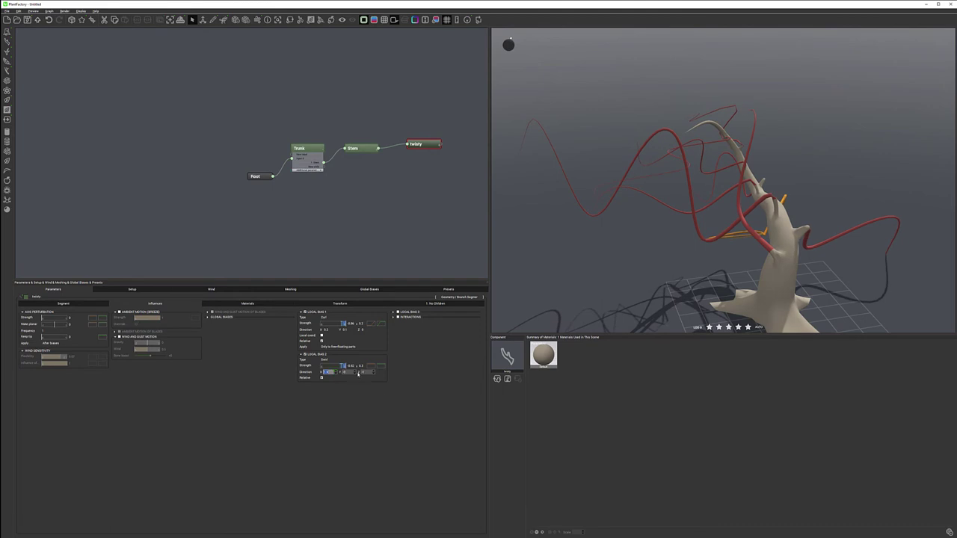
key(Tab)
click(355, 371)
click(355, 371)
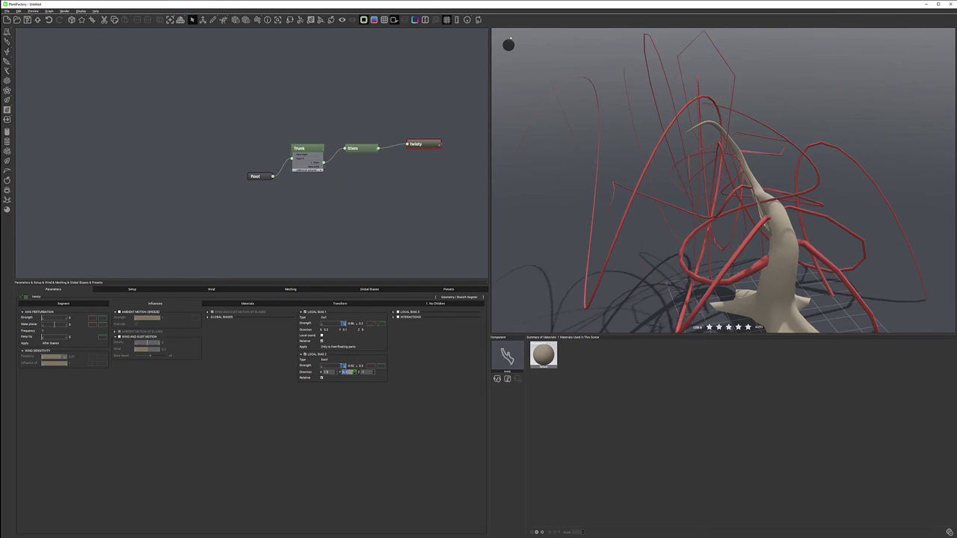
click(355, 372)
click(356, 372)
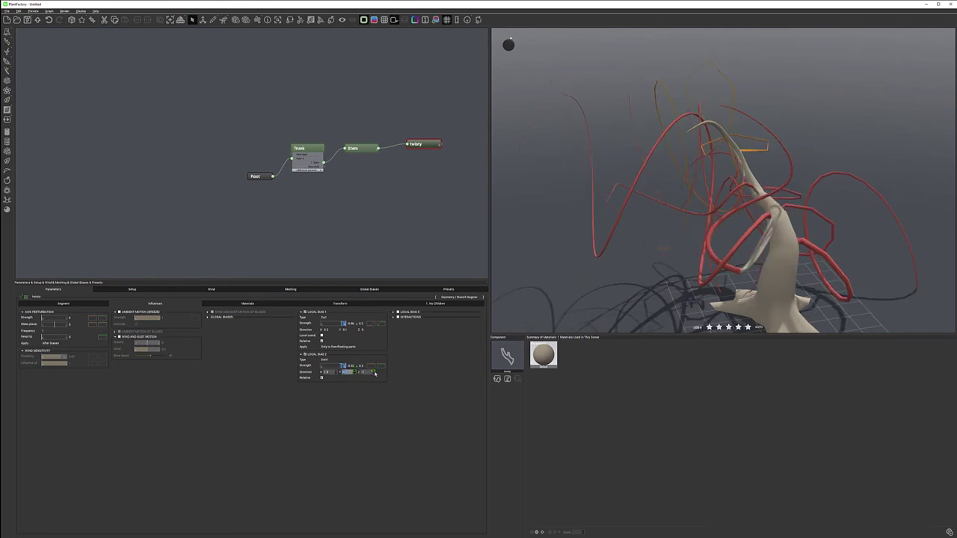
click(373, 373)
click(374, 373)
right_drag(638, 218, 617, 207)
mouse_move(617, 206)
mouse_down()
mouse_move(631, 214)
mouse_move(621, 215)
mouse_up()
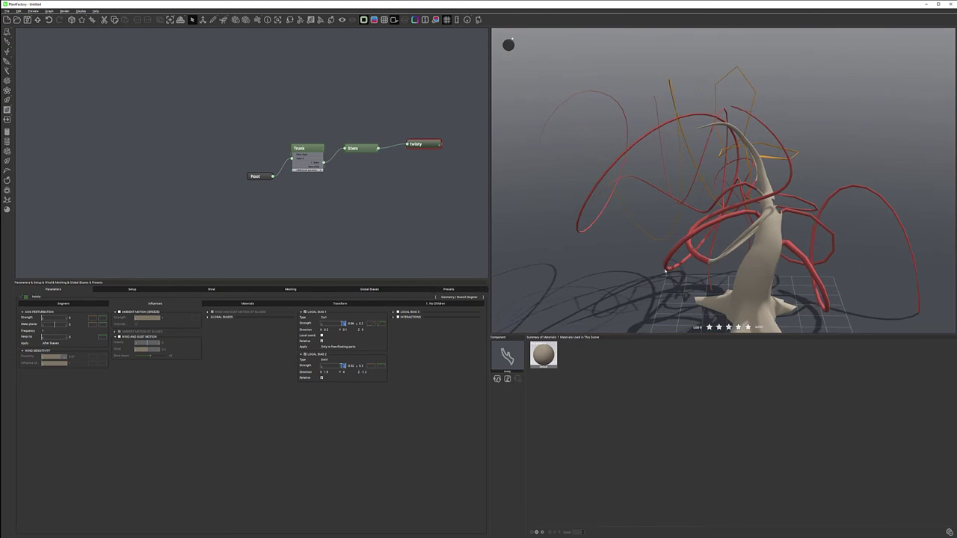
Enable Interactions with the ground on the twisty node and lower its Tropism further into negative values.
click(398, 317)
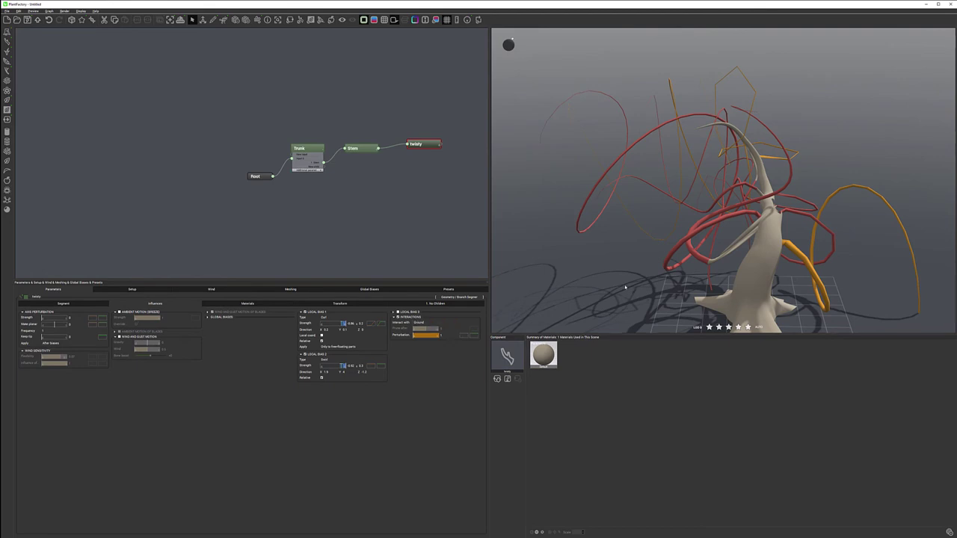
click(85, 289)
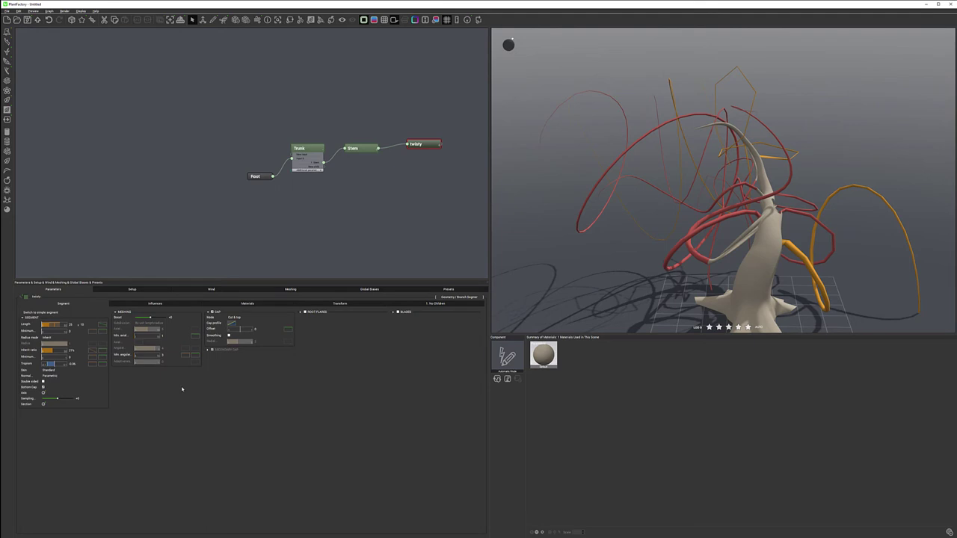
drag(53, 364, 0, 364)
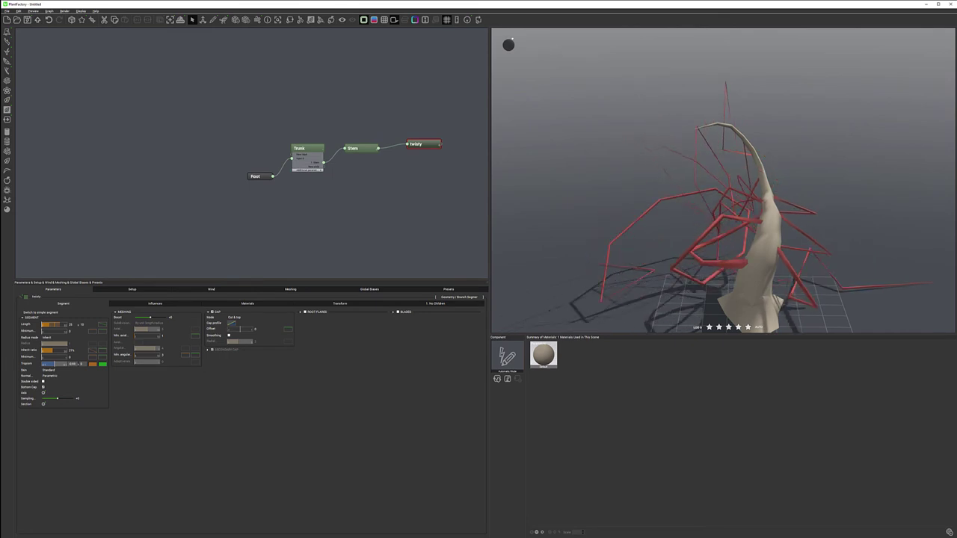
drag(654, 242, 696, 187)
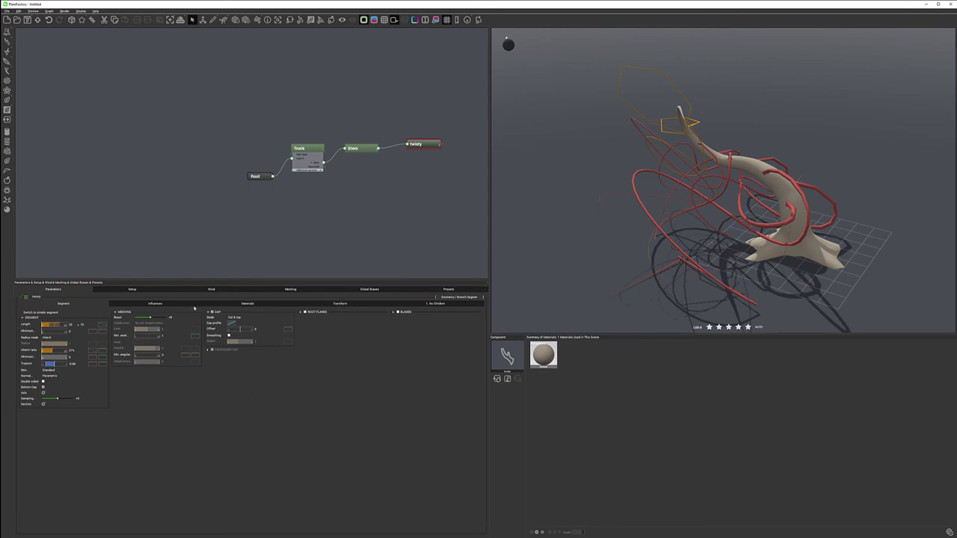
Shape the Swirl strength profile to stay near zero until about 0.7 of the length, rising to full at the tip.
click(170, 307)
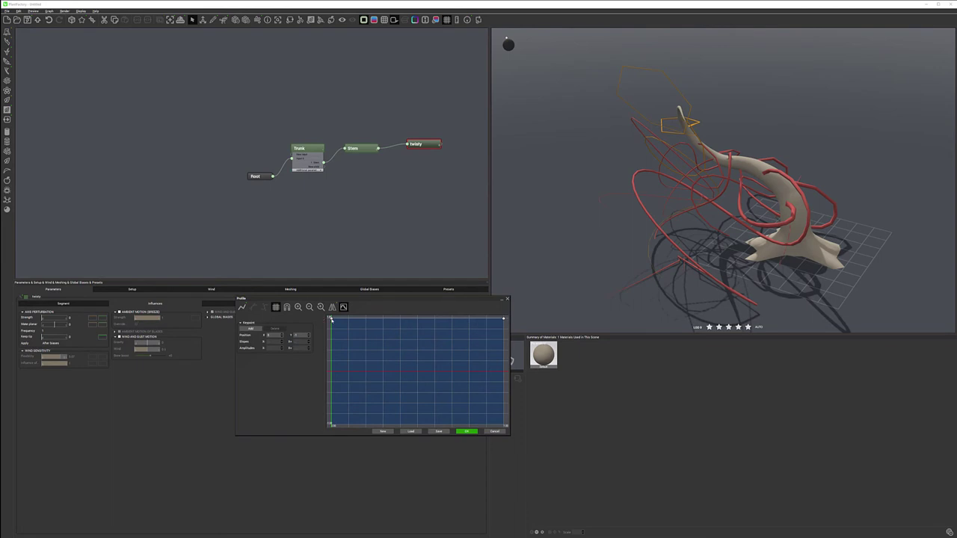
drag(332, 320, 452, 423)
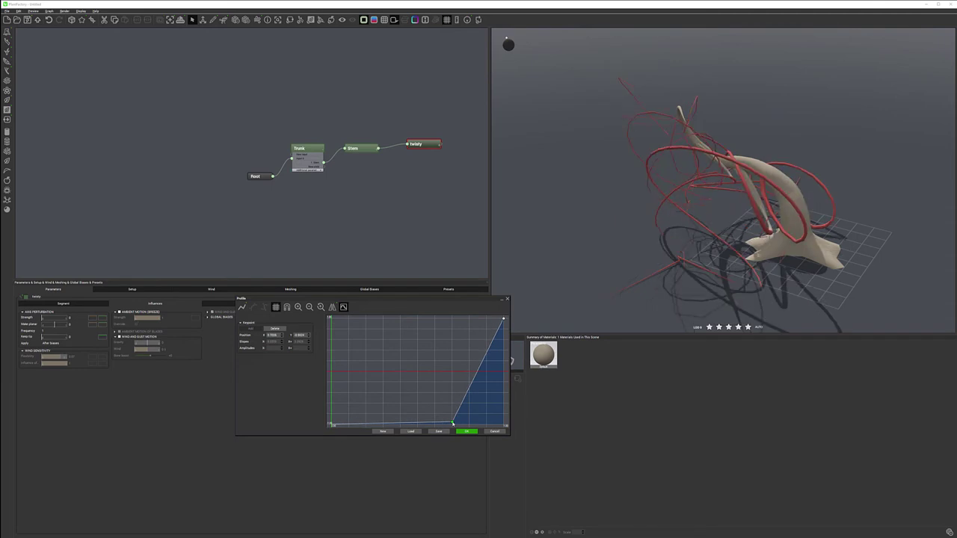
click(467, 431)
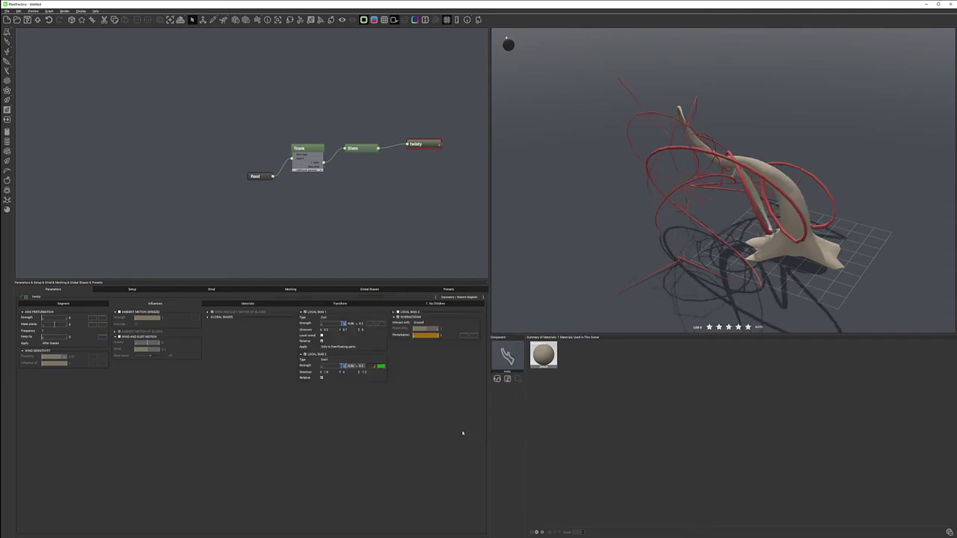
Shape the Swirl strength's function-of-parent curve as a nearly straight rise from zero to full, and check the plant from several angles.
click(474, 336)
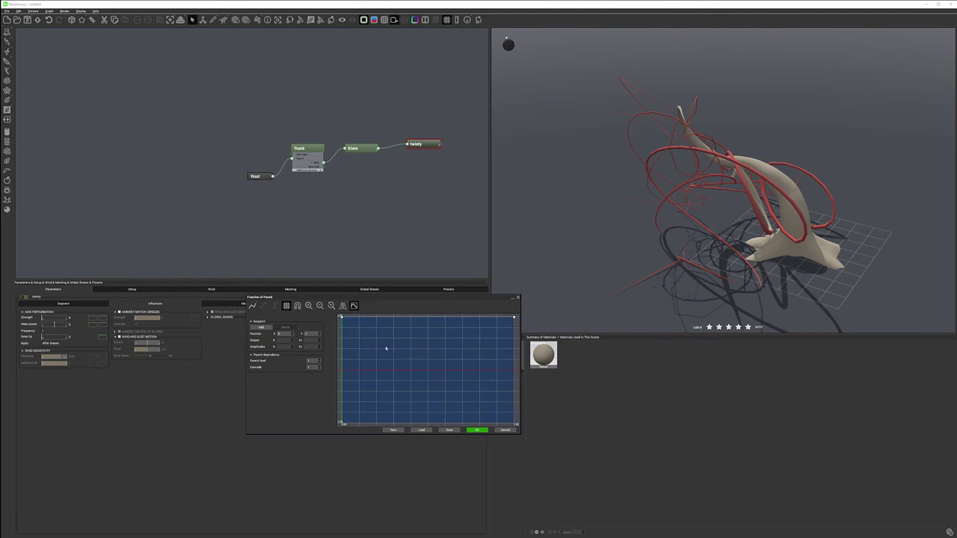
drag(342, 318, 425, 368)
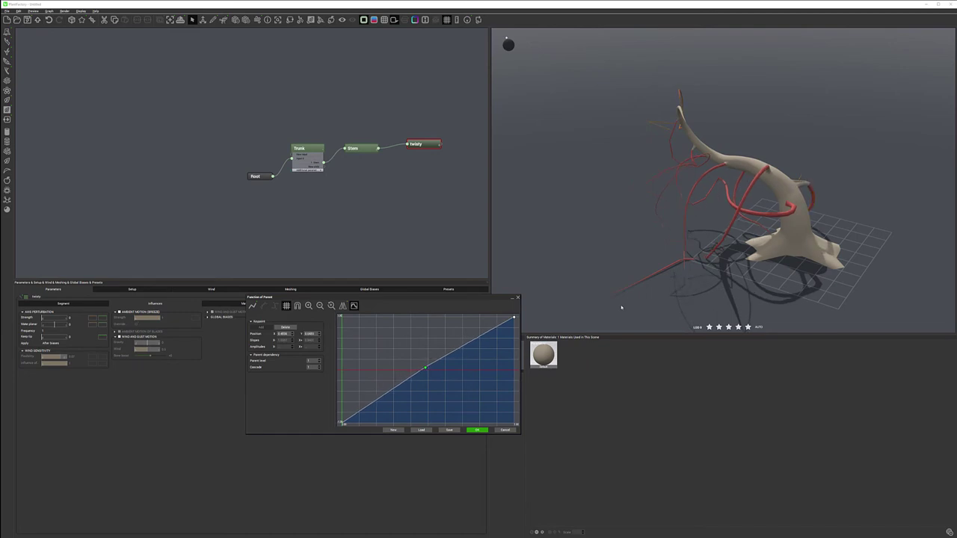
mouse_move(663, 202)
mouse_down()
mouse_move(741, 222)
mouse_move(742, 204)
mouse_move(779, 193)
mouse_move(668, 199)
mouse_up()
click(479, 429)
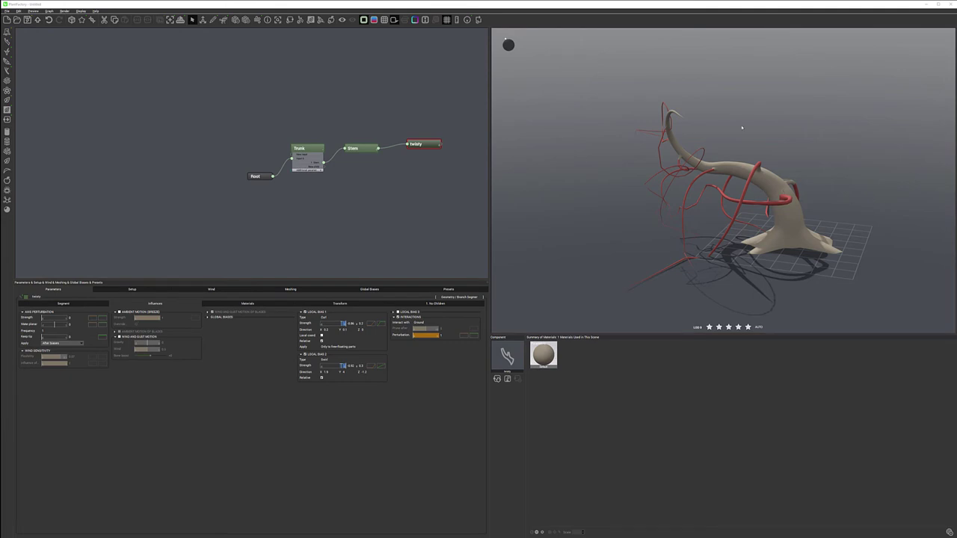
drag(768, 167, 693, 197)
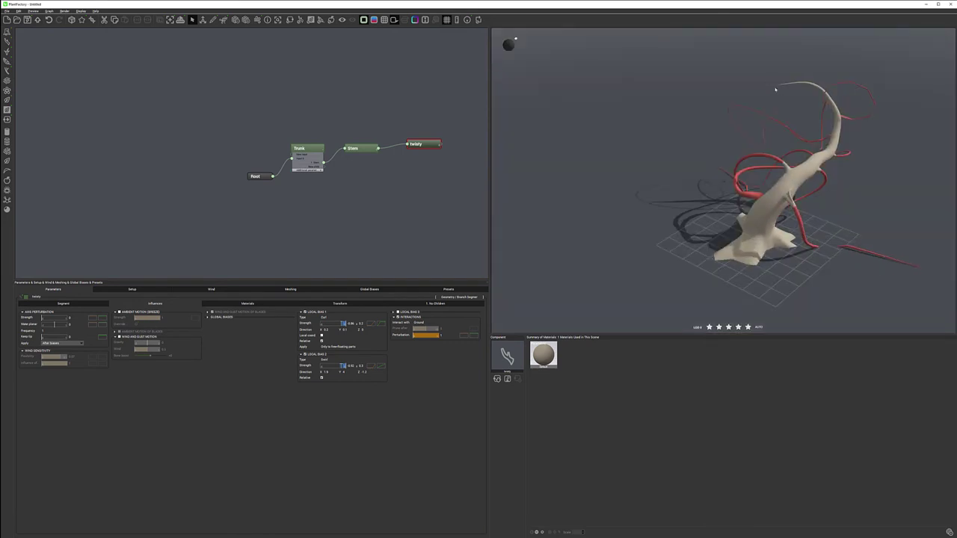
drag(776, 182, 702, 130)
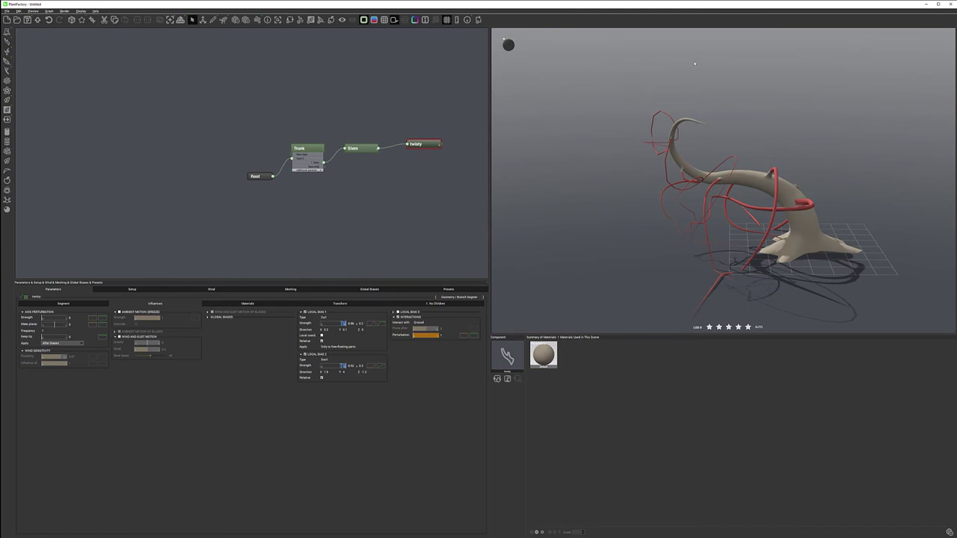
drag(863, 190, 779, 179)
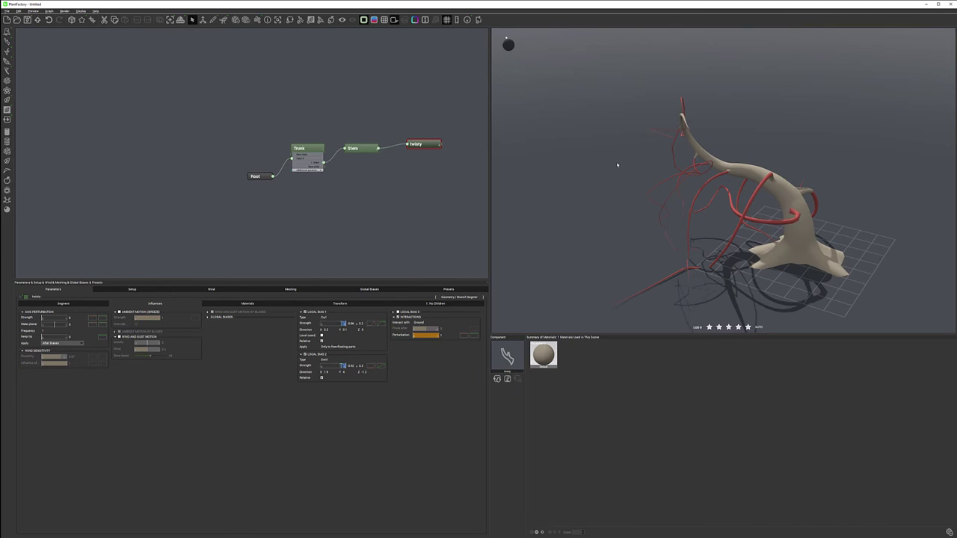
Add a branch segment node to the graph and name it Leaf.
right_click(399, 173)
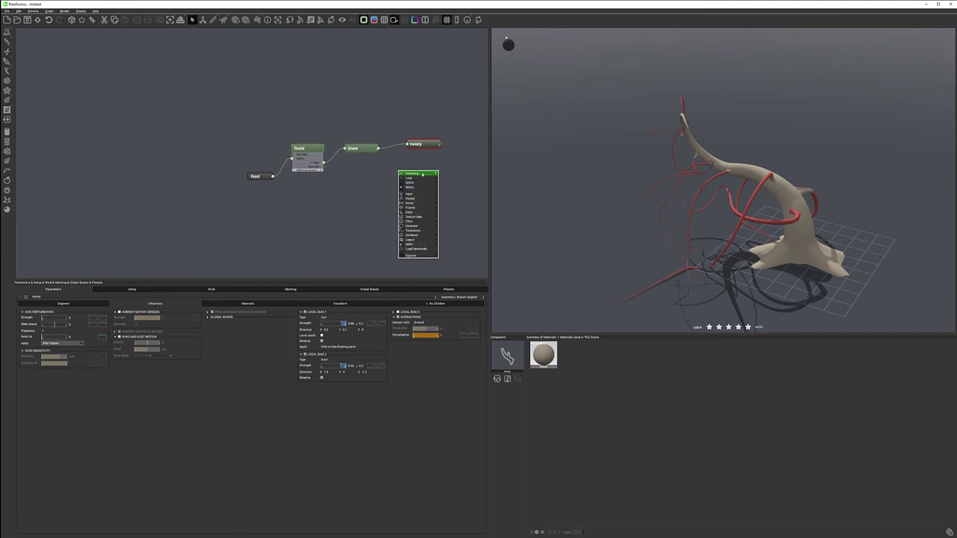
mouse_move(423, 173)
click(471, 178)
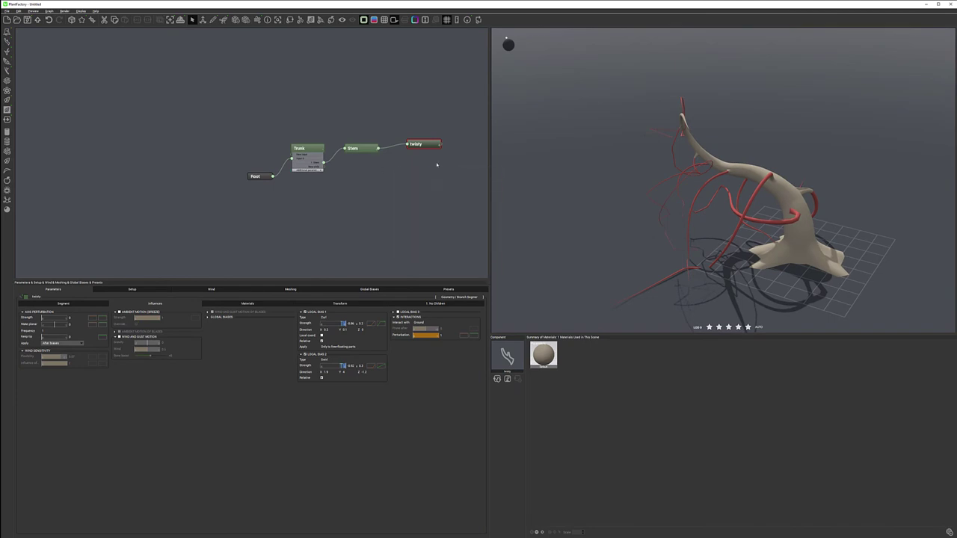
double_click(401, 167)
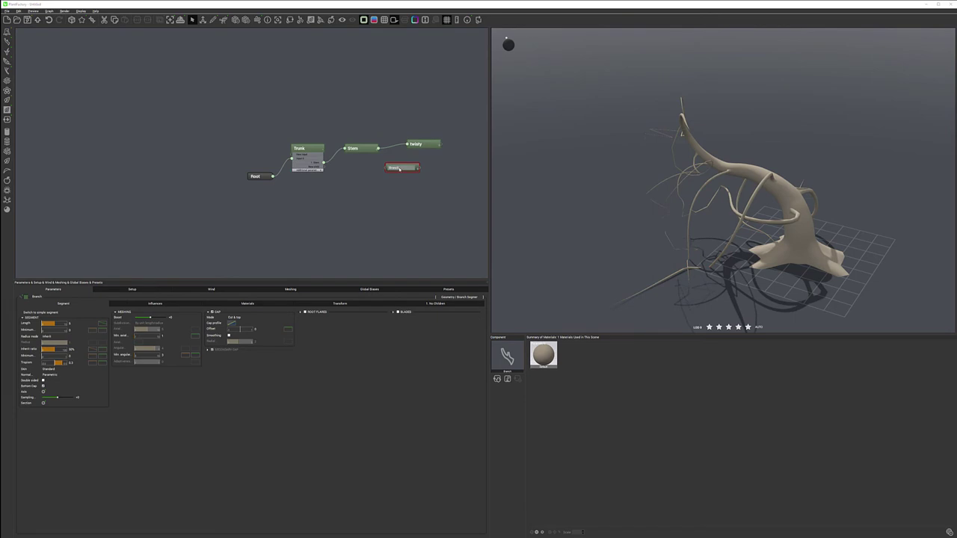
text(stra)
key(Return)
drag(409, 167, 323, 169)
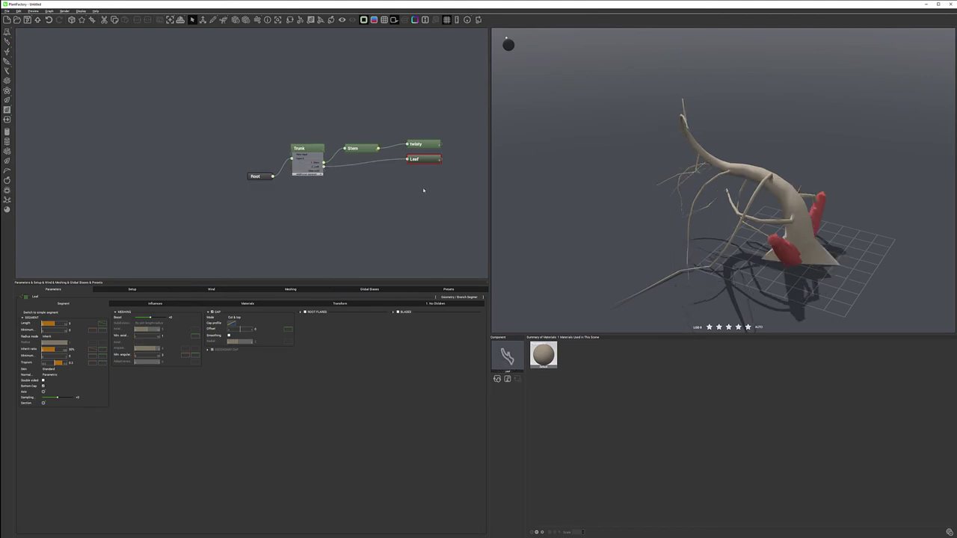
click(312, 149)
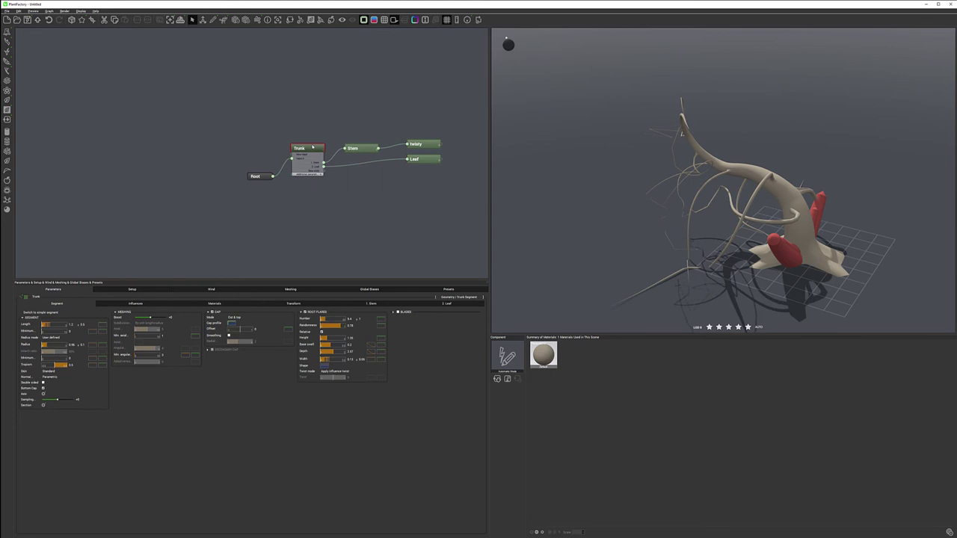
click(450, 303)
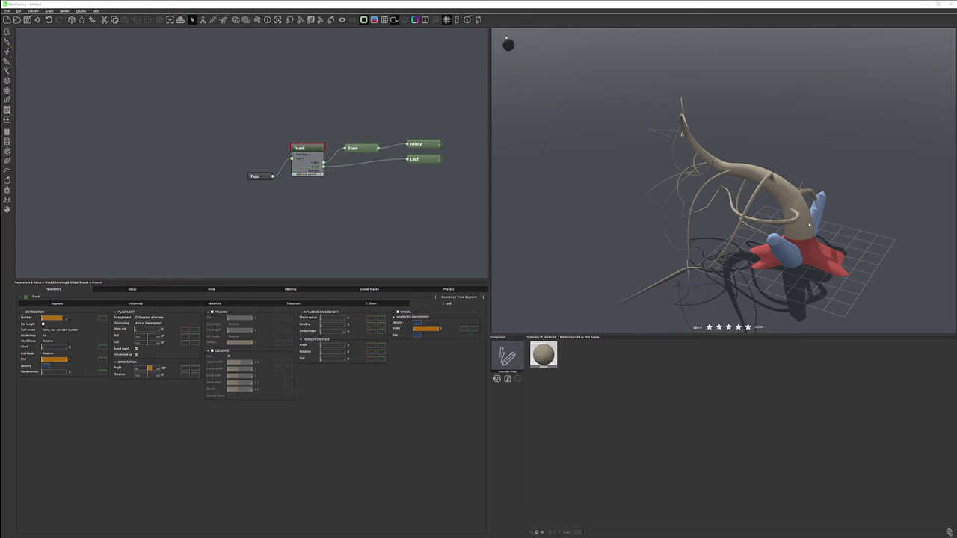
click(378, 152)
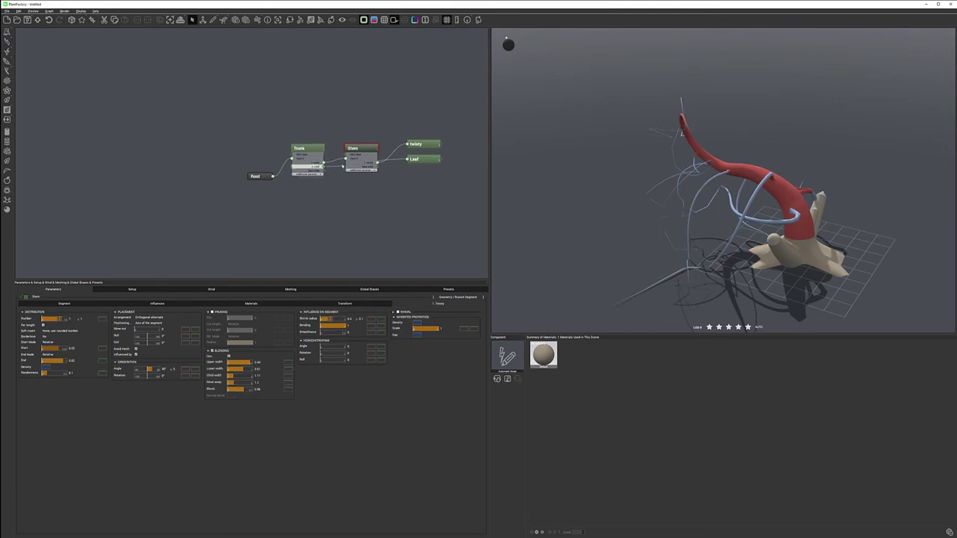
click(341, 169)
key(Delete)
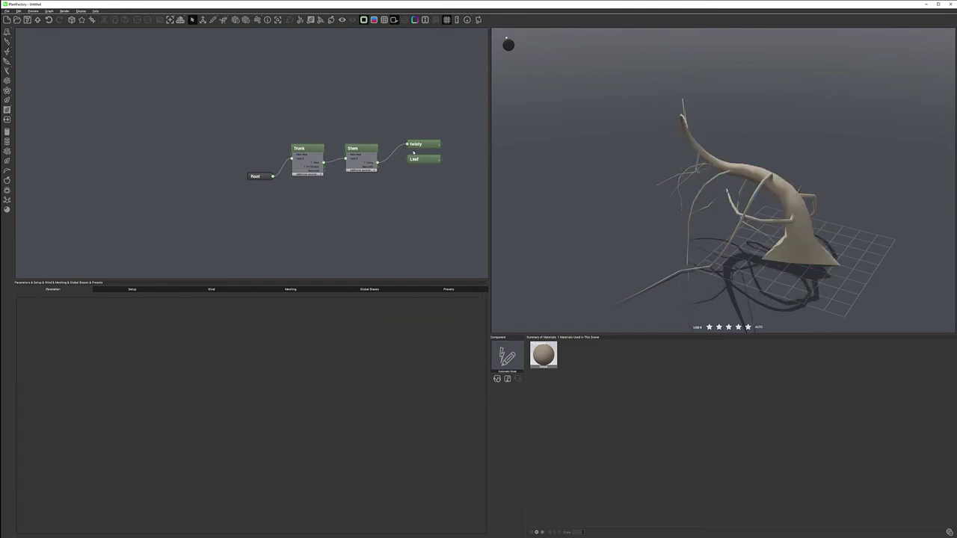
Rearrange the Trunk, Stem and Leaf nodes in the graph and connect Leaf as a second child of Stem.
drag(428, 161, 453, 170)
click(318, 152)
click(321, 151)
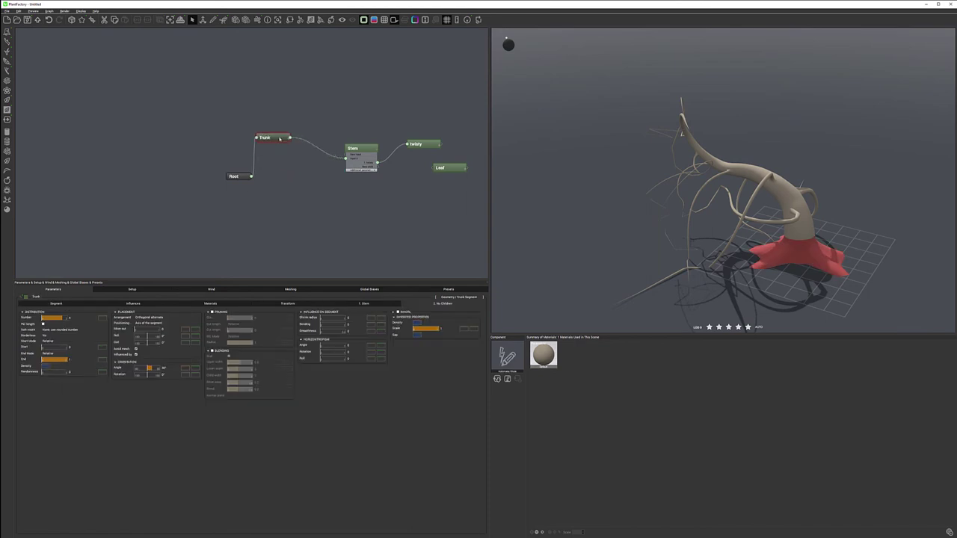
drag(360, 149, 328, 141)
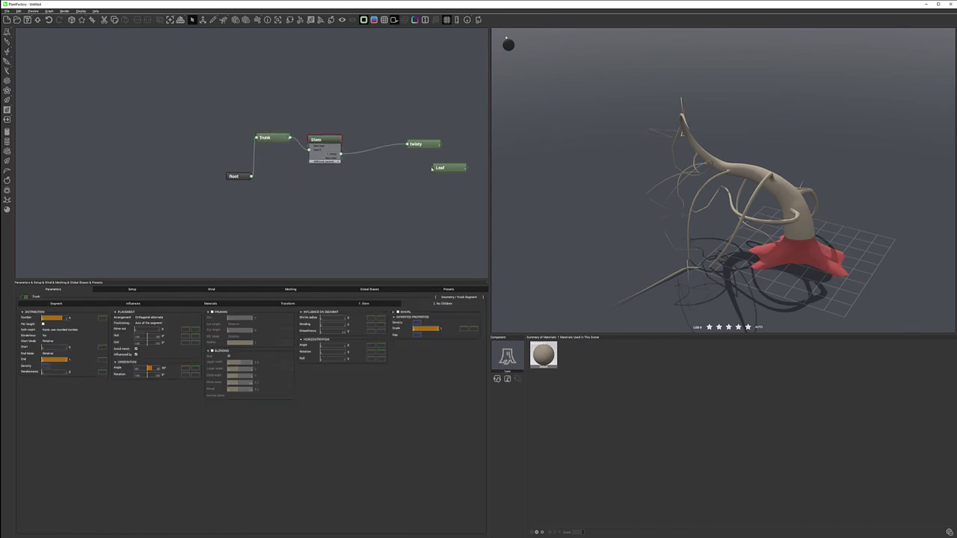
drag(430, 170, 342, 159)
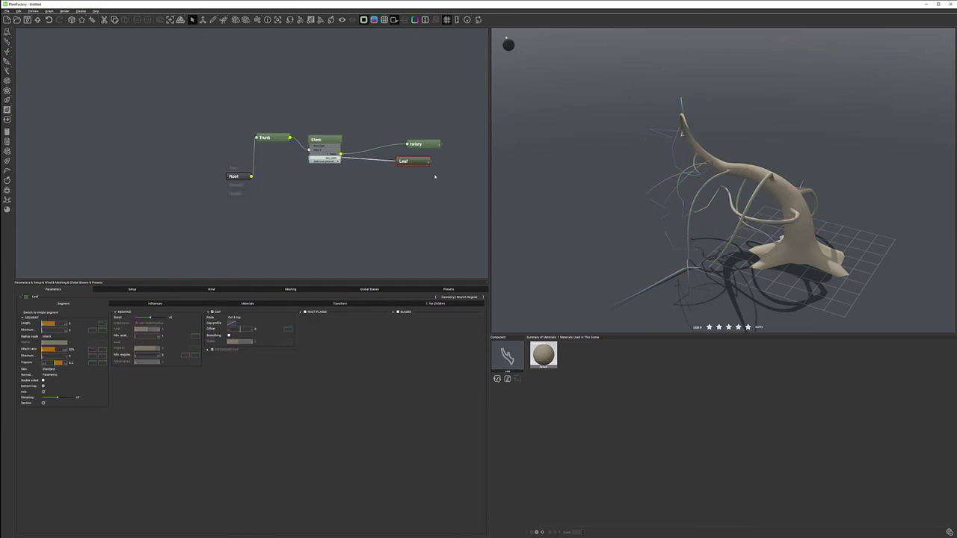
drag(422, 163, 430, 159)
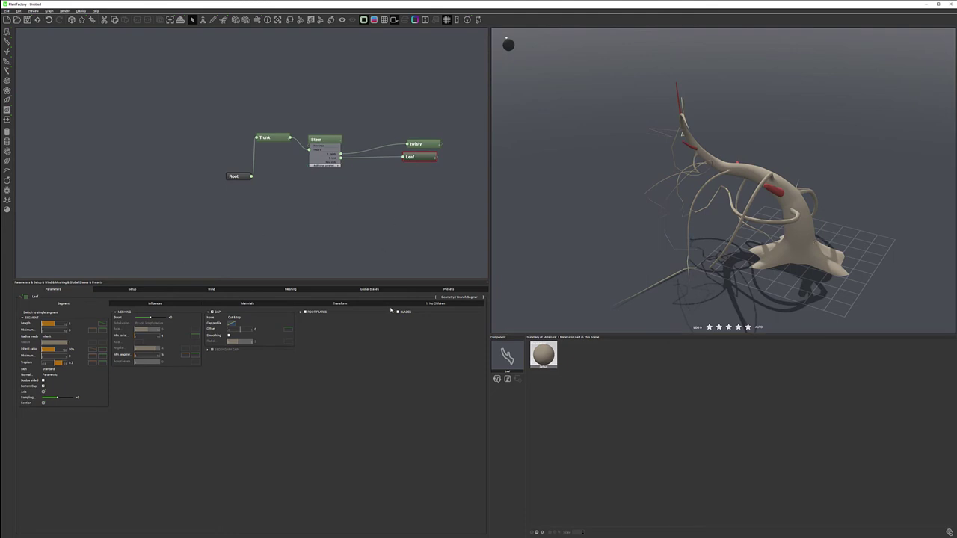
In the Stem's Leaf distribution, increase the number of leaves with a variation of 2 and raise their start position along the stem.
click(446, 304)
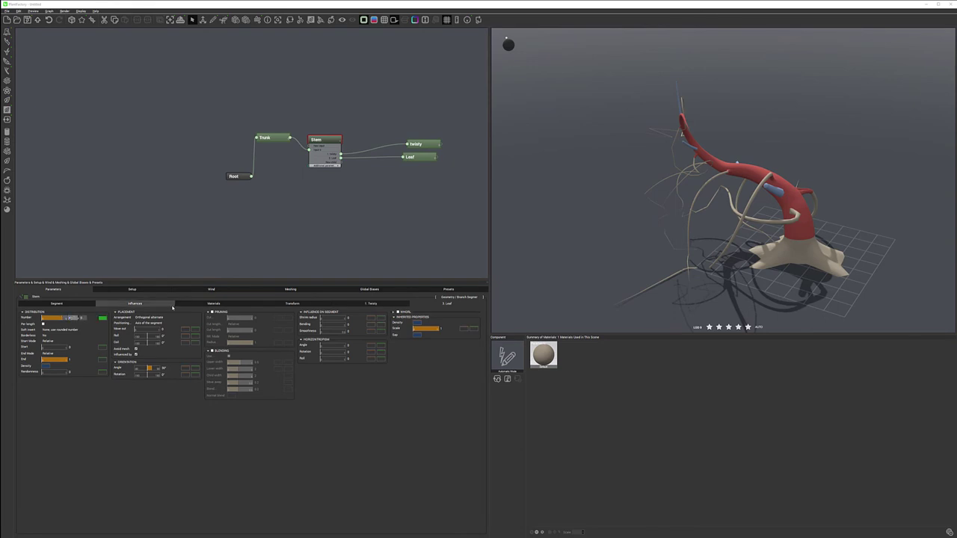
drag(65, 318, 58, 319)
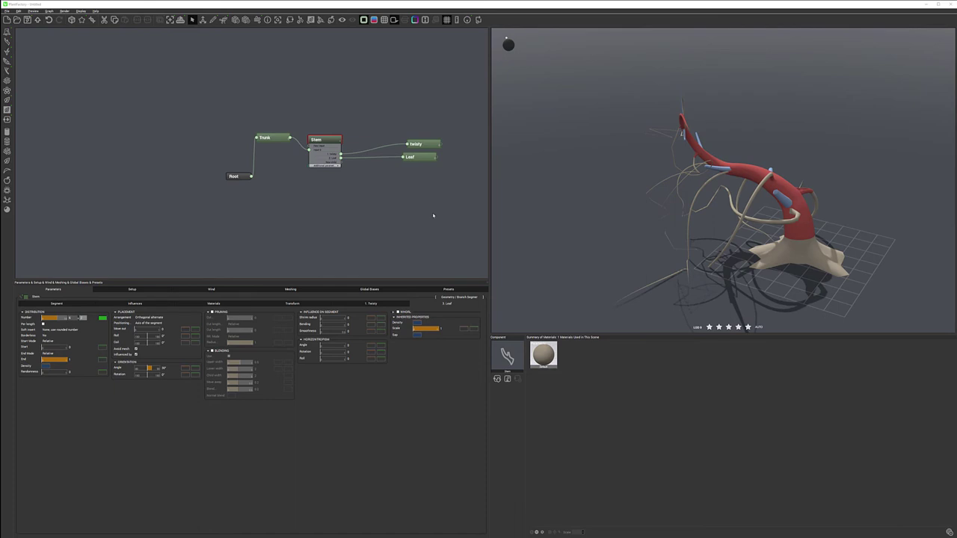
mouse_move(58, 319)
mouse_down()
mouse_move(65, 319)
mouse_move(53, 319)
mouse_up()
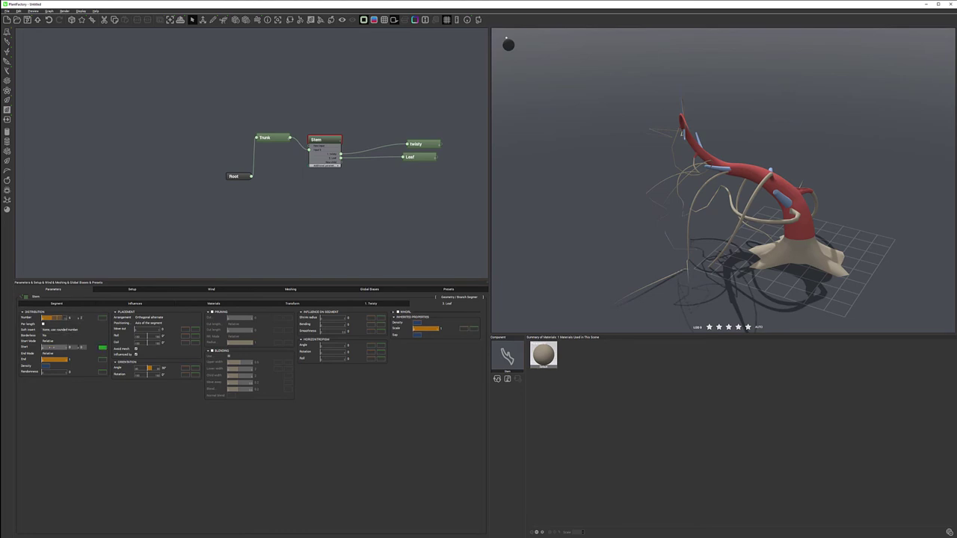
mouse_move(46, 347)
mouse_down()
mouse_move(56, 347)
mouse_move(45, 347)
mouse_up()
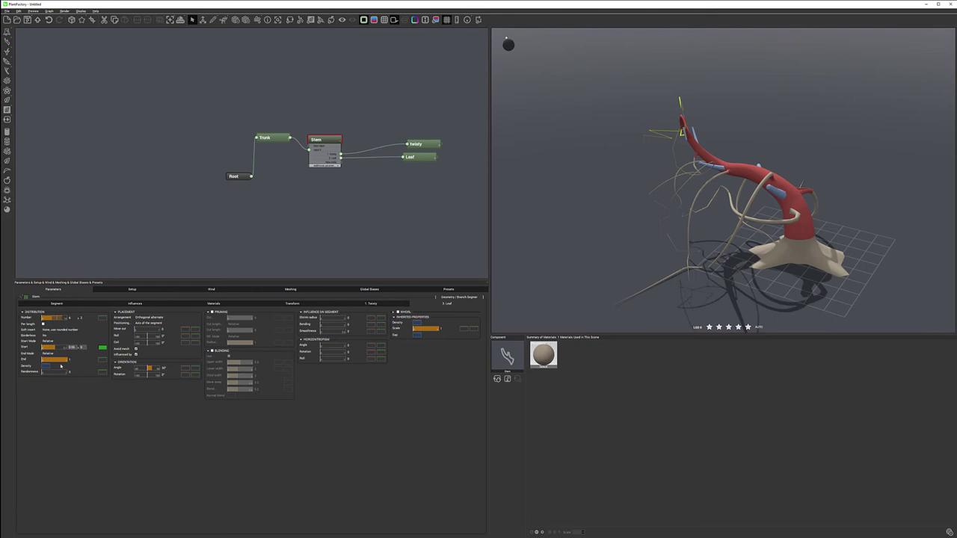
In the Stem's Leaf distribution, lower the end position to 0.6 and give the leaf placement a negative roll.
drag(65, 360, 56, 360)
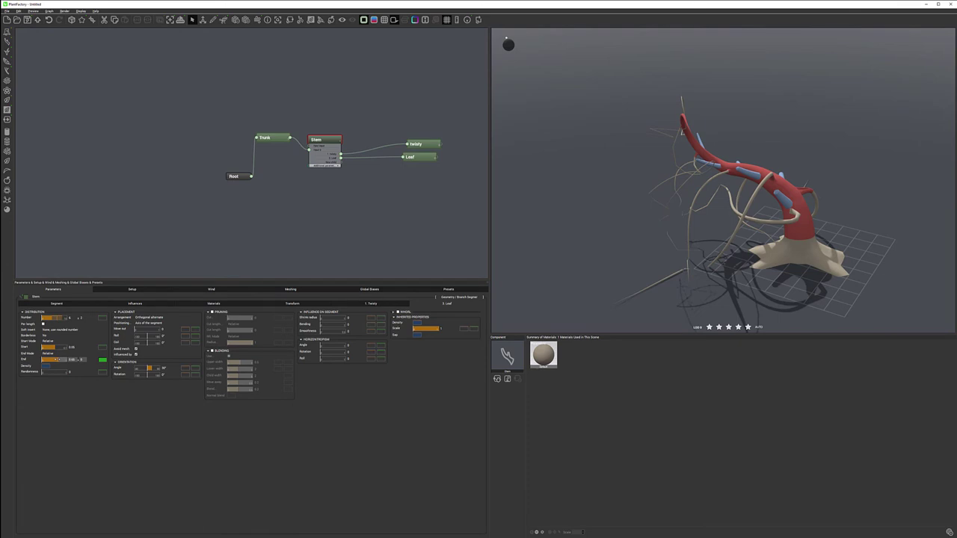
drag(58, 360, 56, 360)
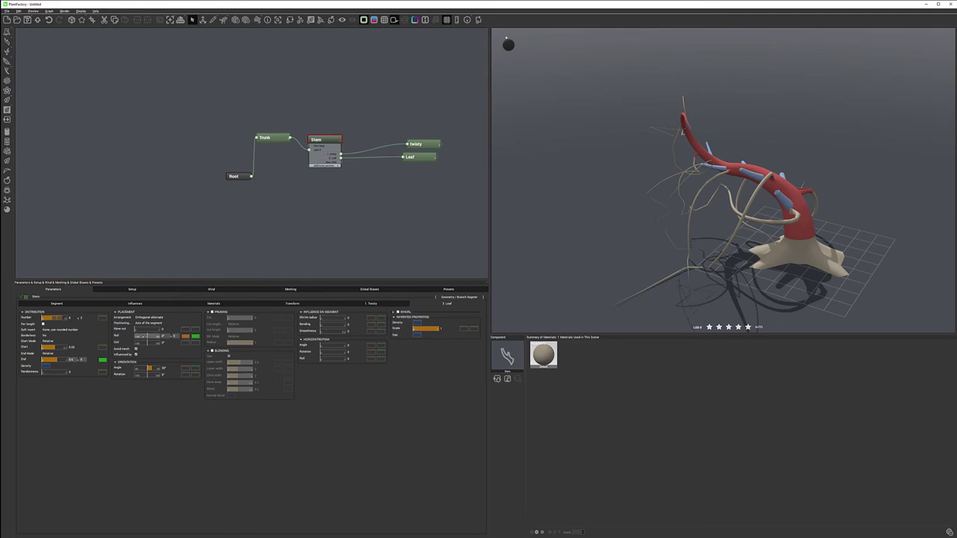
drag(144, 337, 137, 337)
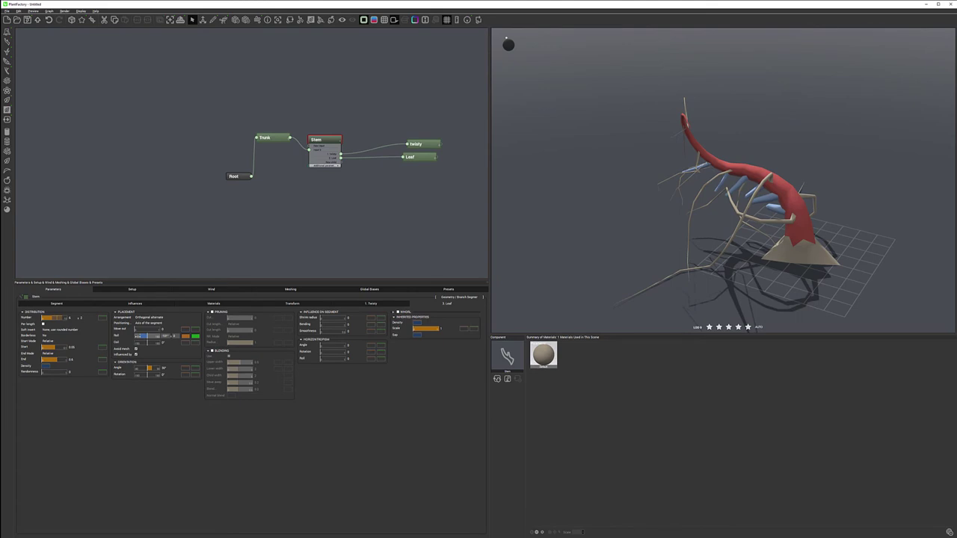
drag(137, 337, 139, 336)
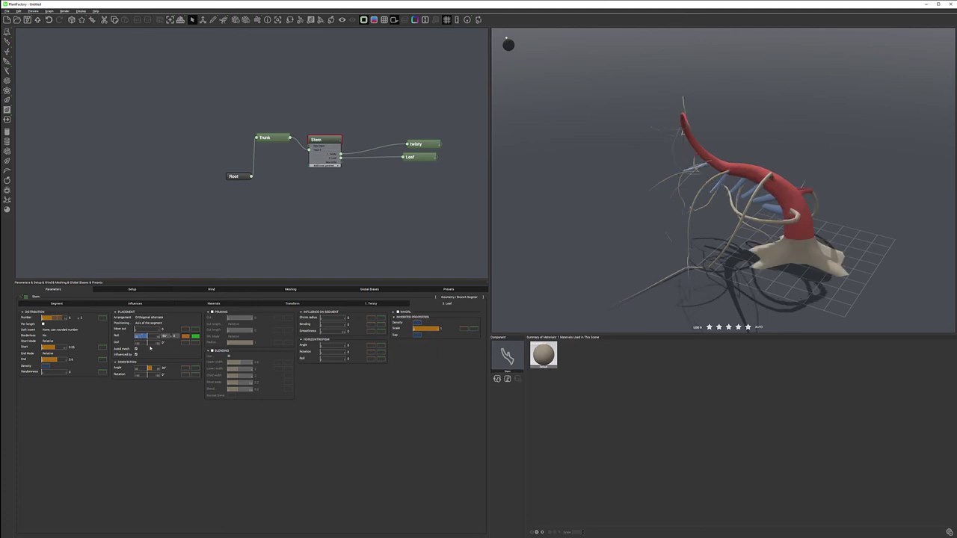
Increase the leaf placement's coil angle, add a variation of 10 to both roll and coil, and fine-tune both angles.
drag(147, 343, 152, 342)
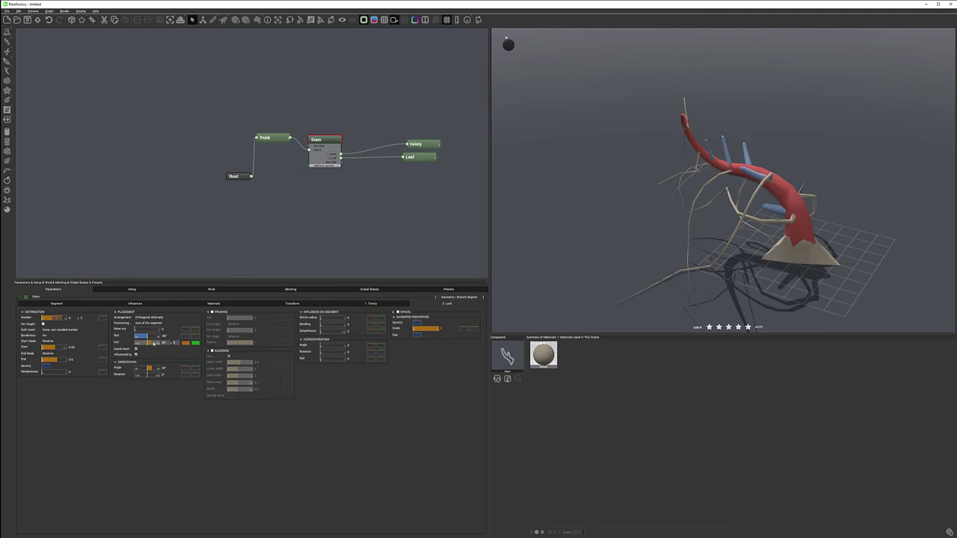
click(196, 337)
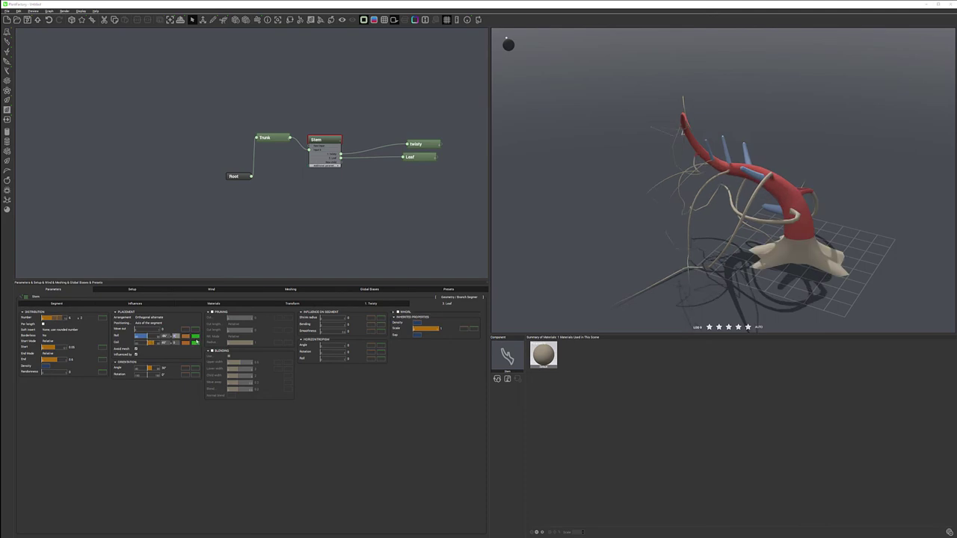
click(176, 343)
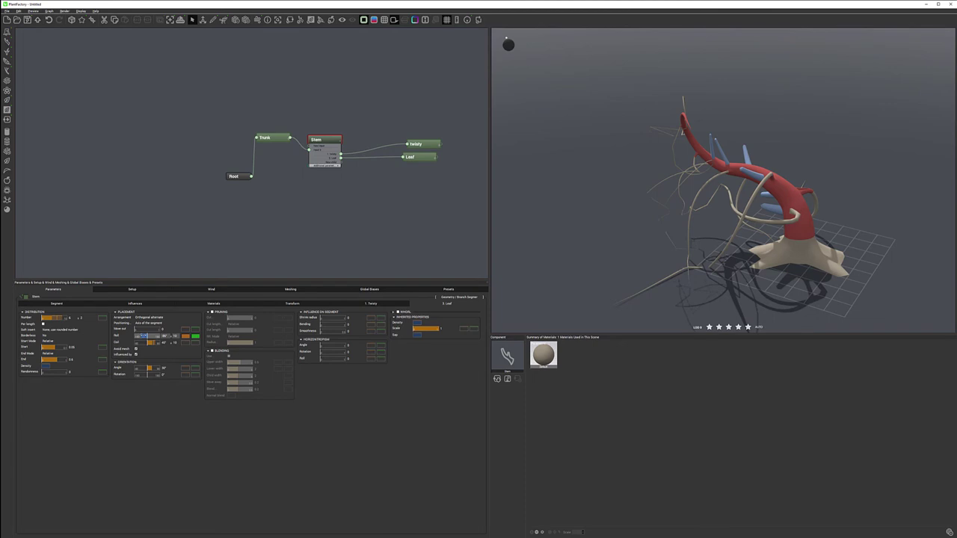
drag(144, 335, 148, 337)
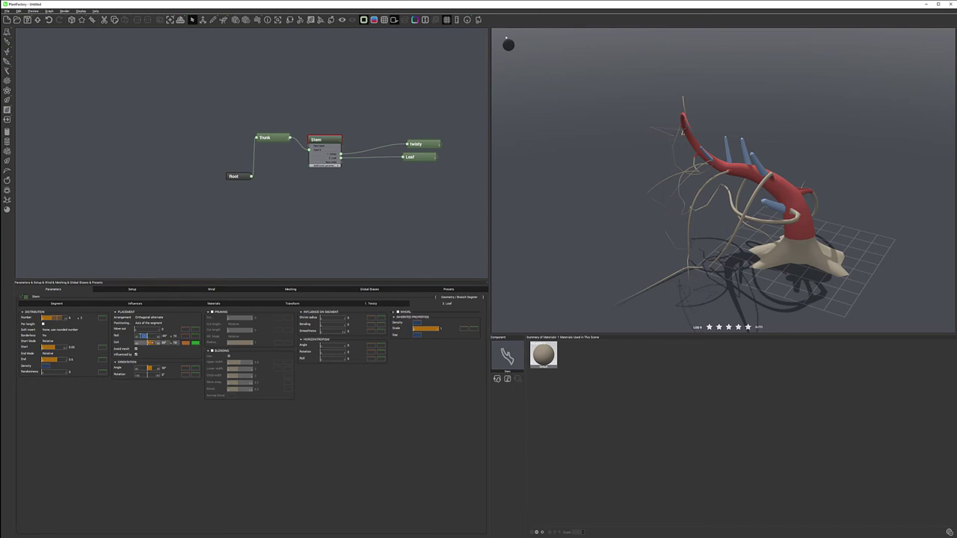
drag(152, 343, 150, 343)
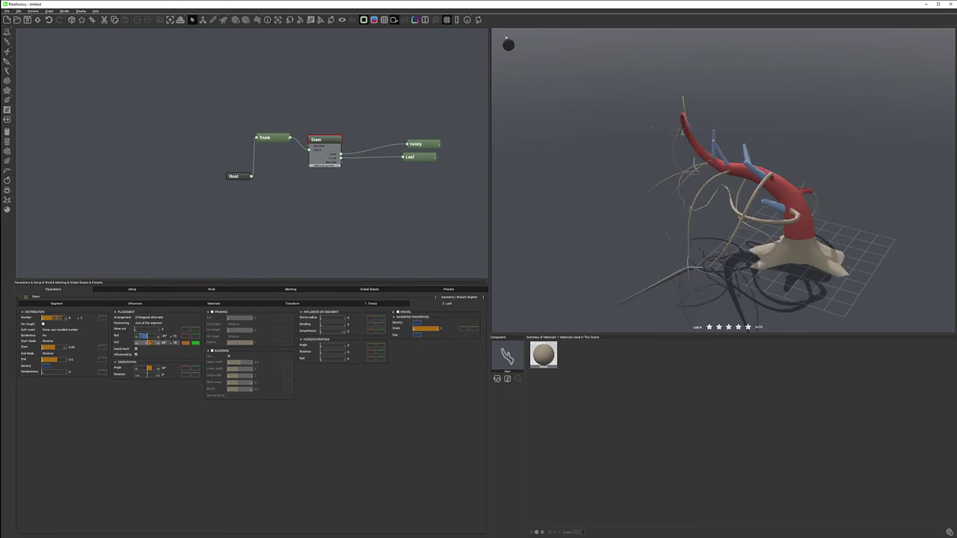
drag(157, 342, 155, 343)
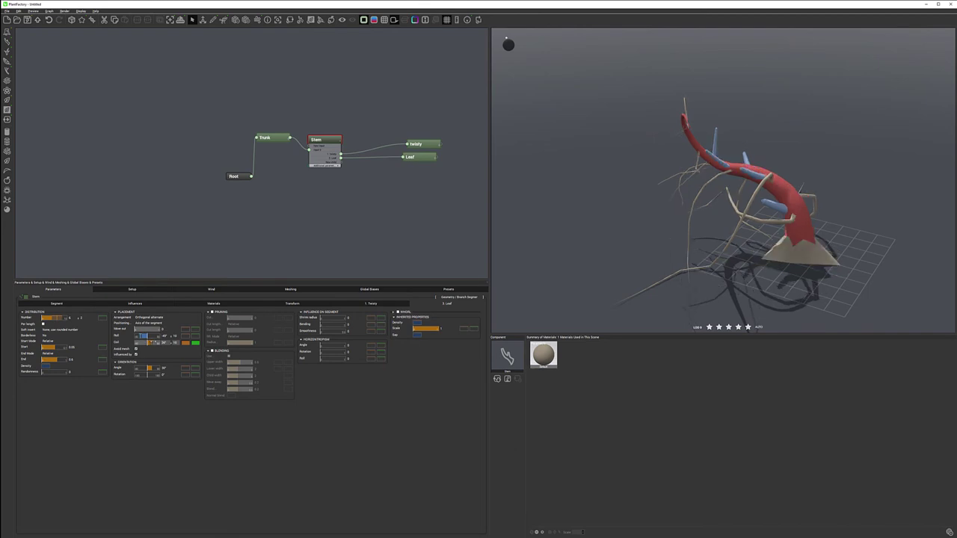
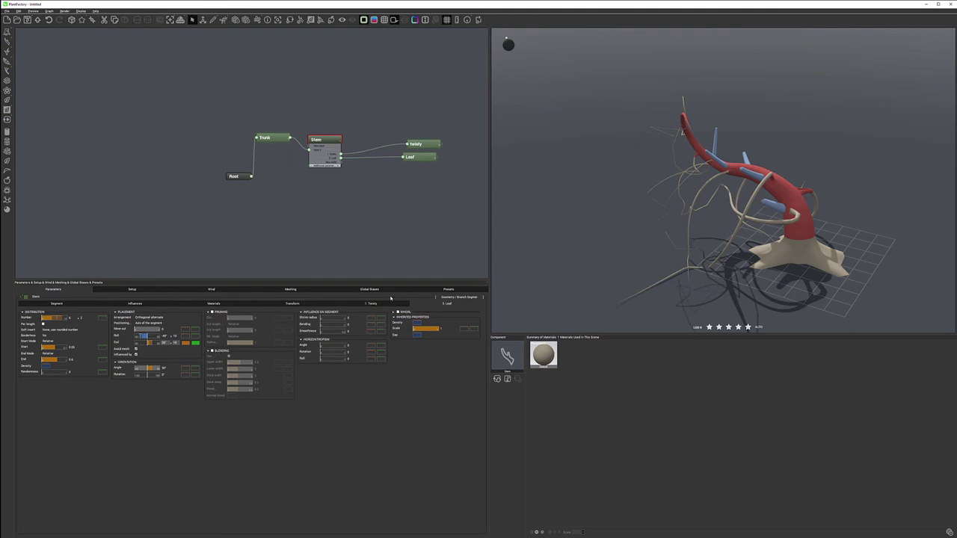
Enable blades on the Leaf segment, and turn on blending and increase the orientation rotation in the Stem's Leaf distribution.
click(412, 157)
click(398, 312)
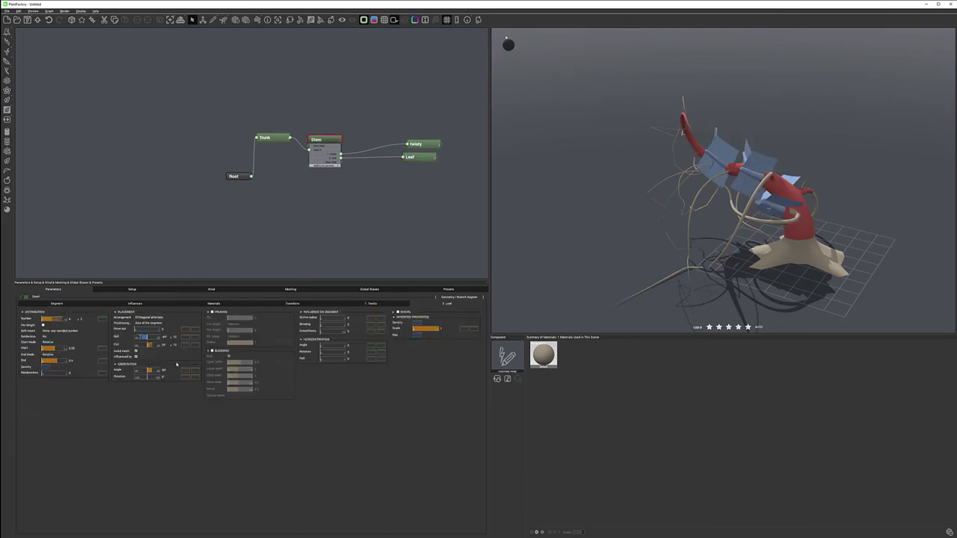
click(216, 356)
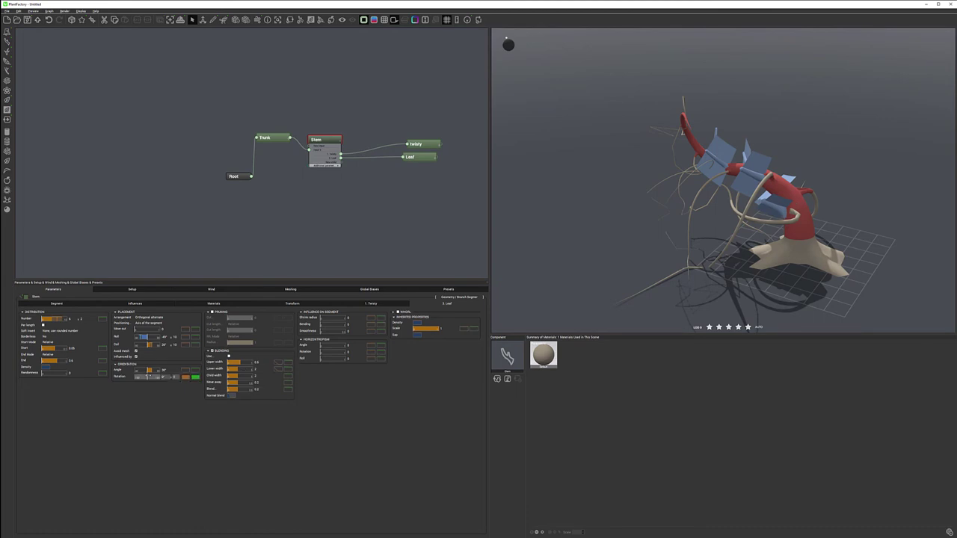
drag(147, 376, 162, 376)
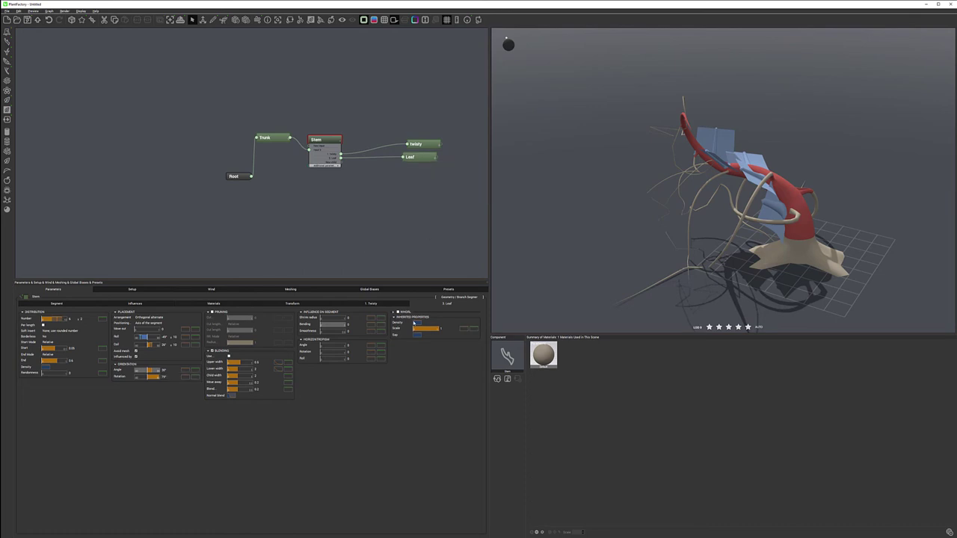
Greatly lengthen the Leaf segment with a variation of 4 and reduce its inherit ratio.
click(419, 156)
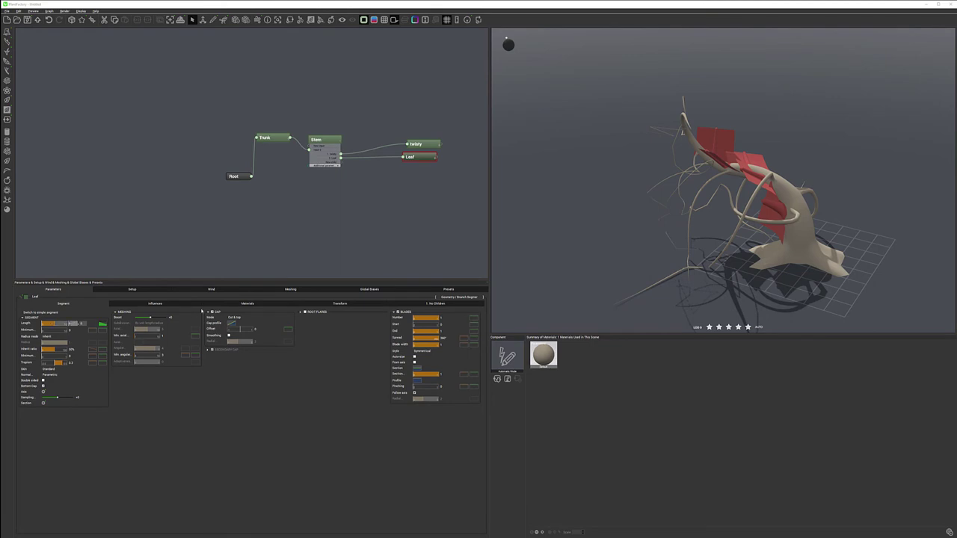
click(166, 411)
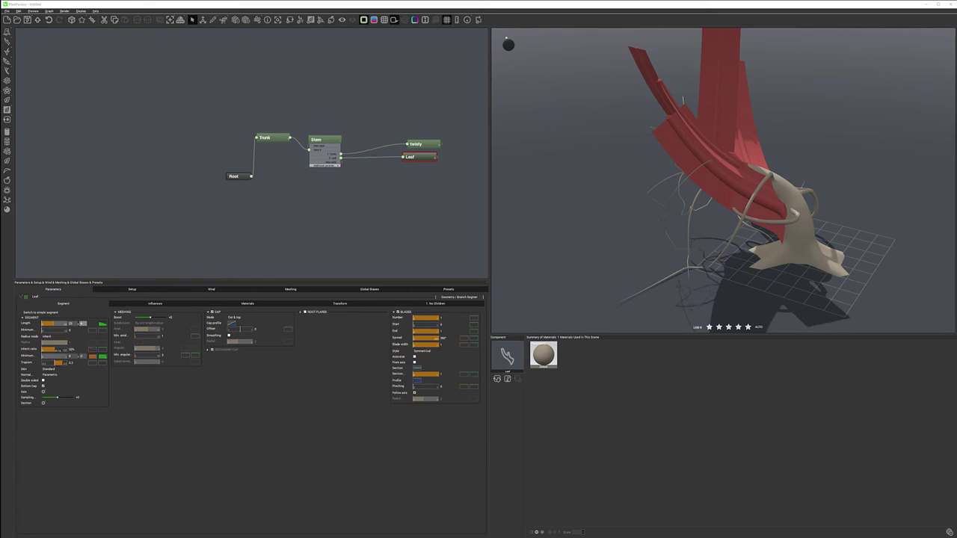
drag(56, 350, 53, 349)
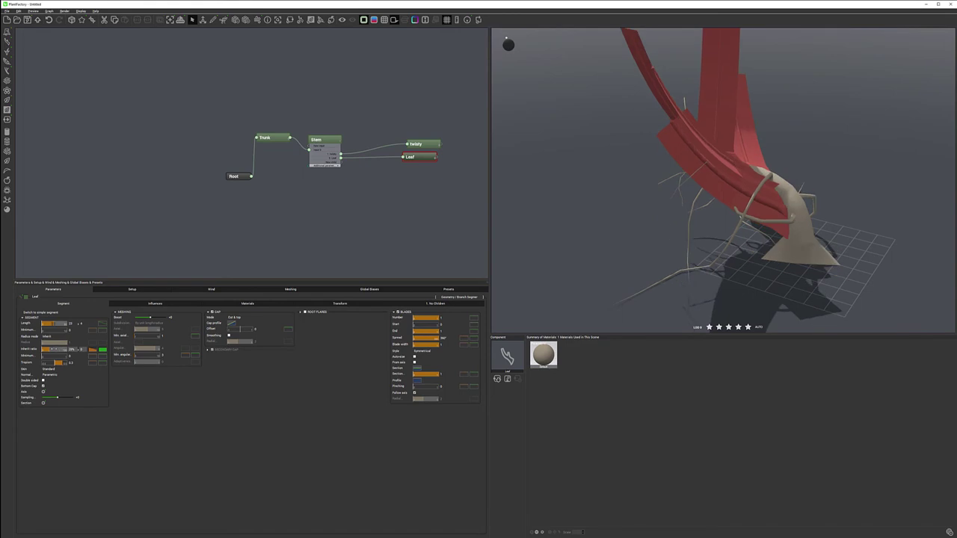
Shape the Leaf's inherit ratio profile to drop steeply over the first quarter and taper gently to zero at the tip.
click(93, 350)
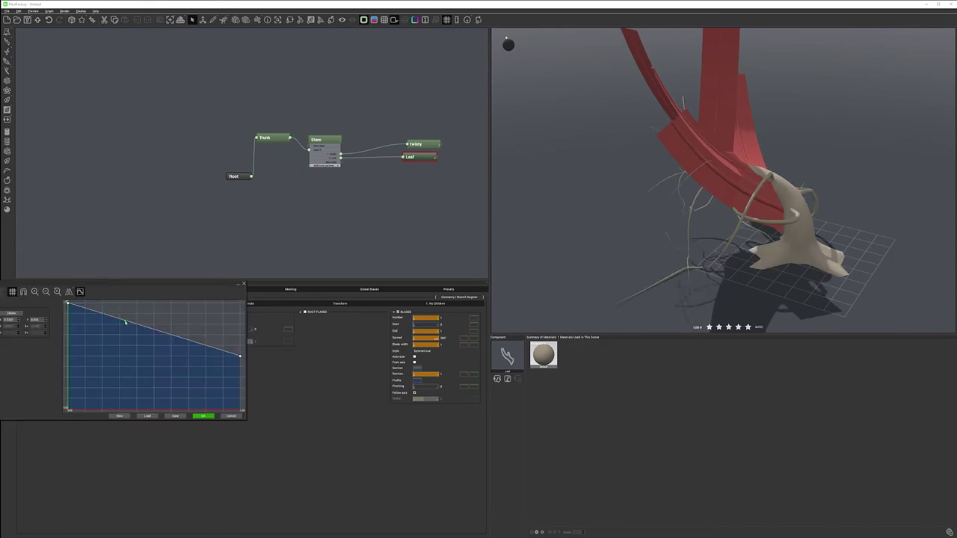
drag(124, 321, 110, 387)
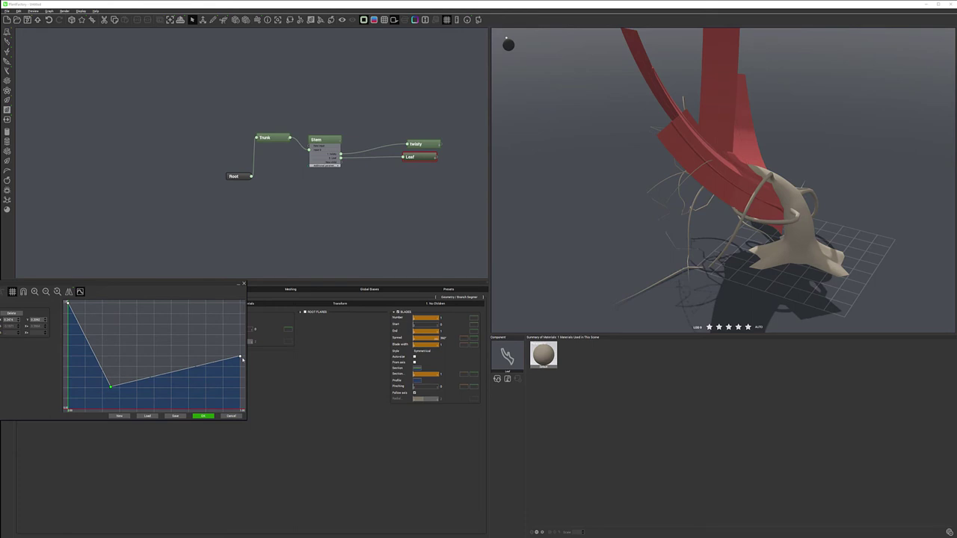
drag(240, 358, 240, 408)
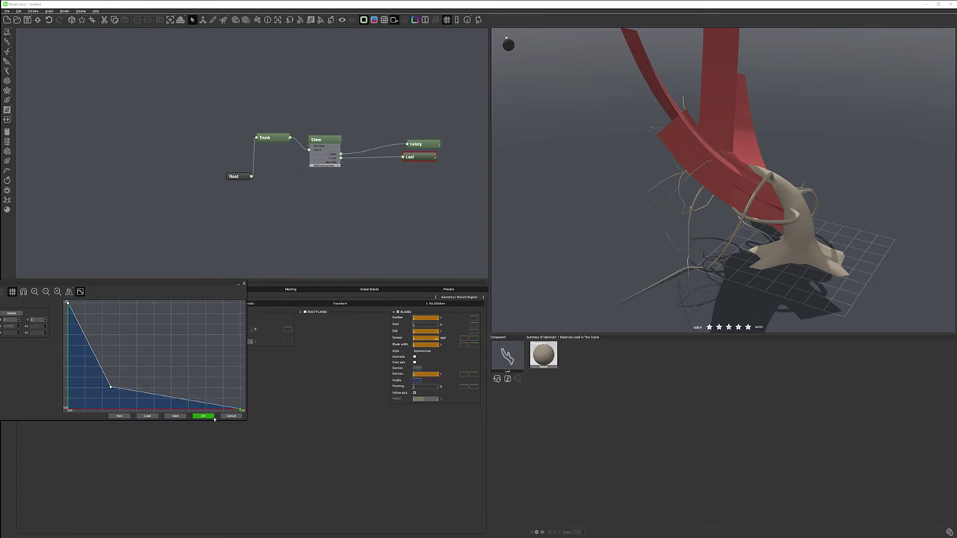
click(204, 415)
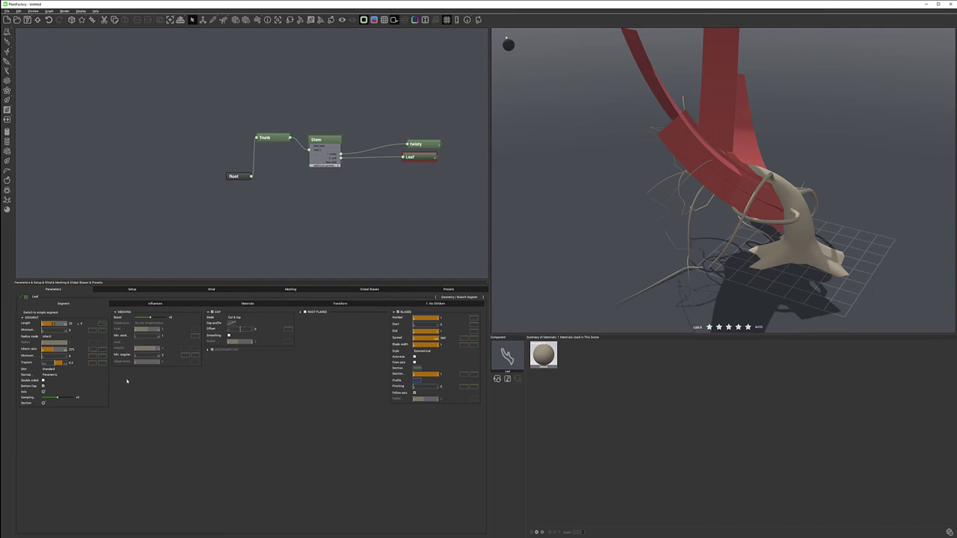
Set the Leaf's tropism to about -0.46 and start its blades at 0.14 along the segment.
drag(55, 363, 34, 363)
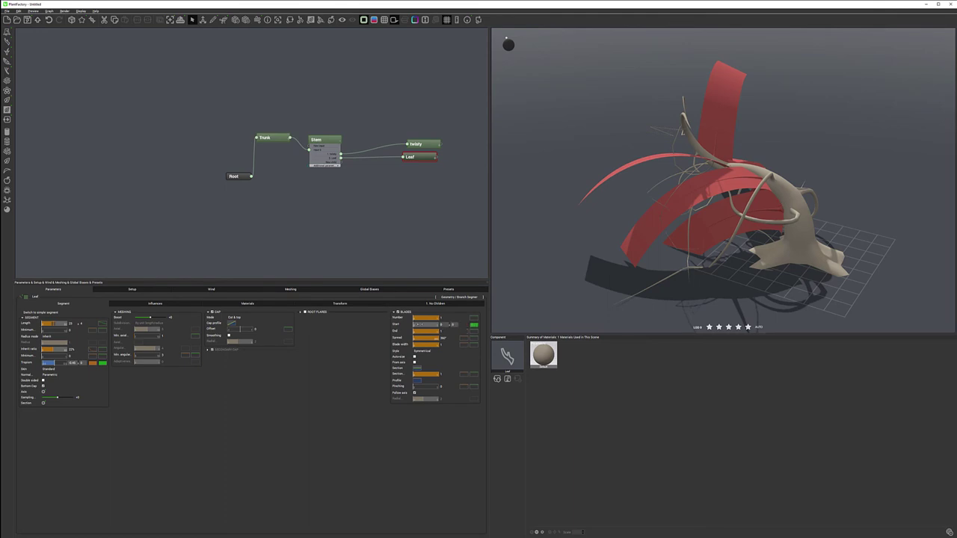
drag(416, 326, 418, 326)
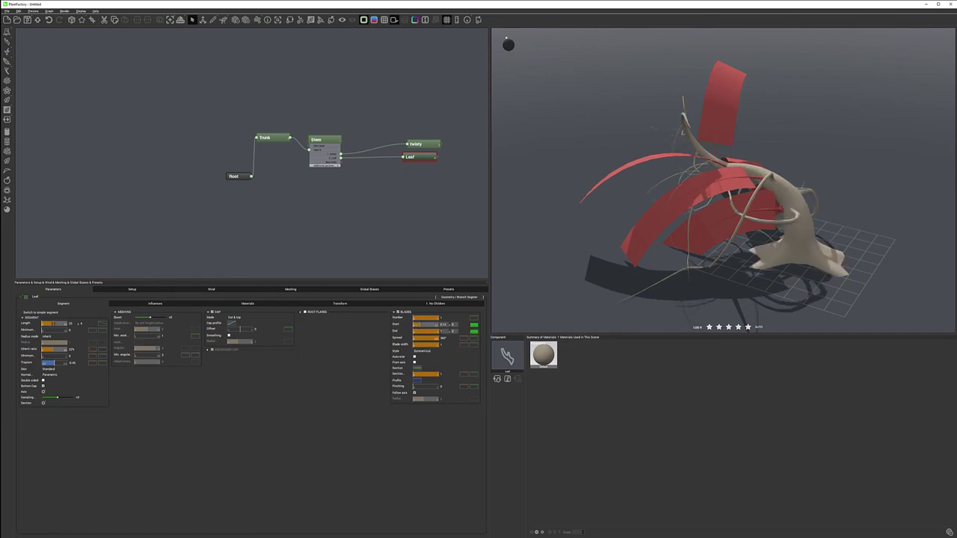
Shape the blade width profile as a smooth curve rising from zero at the base to full width, narrowing slightly towards the tip.
click(465, 345)
click(465, 346)
drag(423, 298, 473, 298)
click(345, 288)
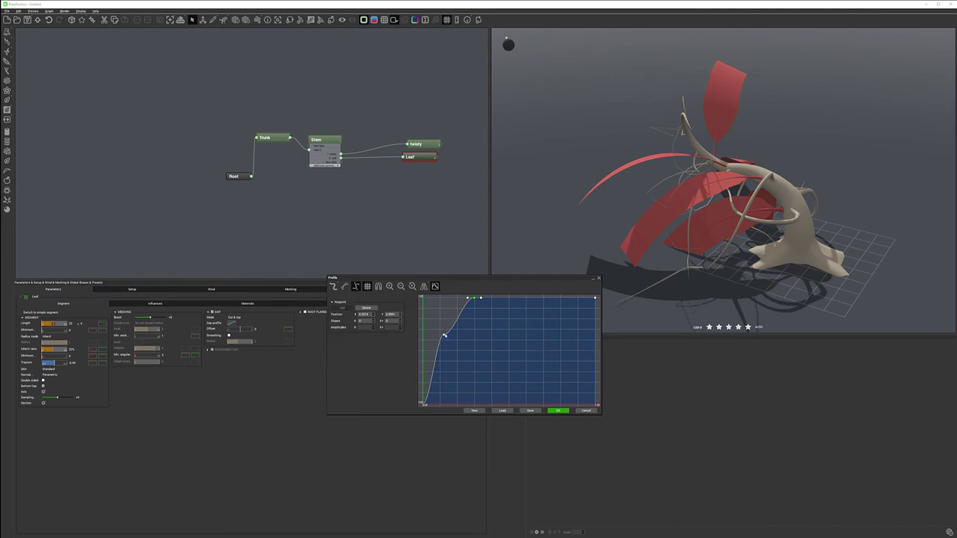
drag(450, 336, 447, 328)
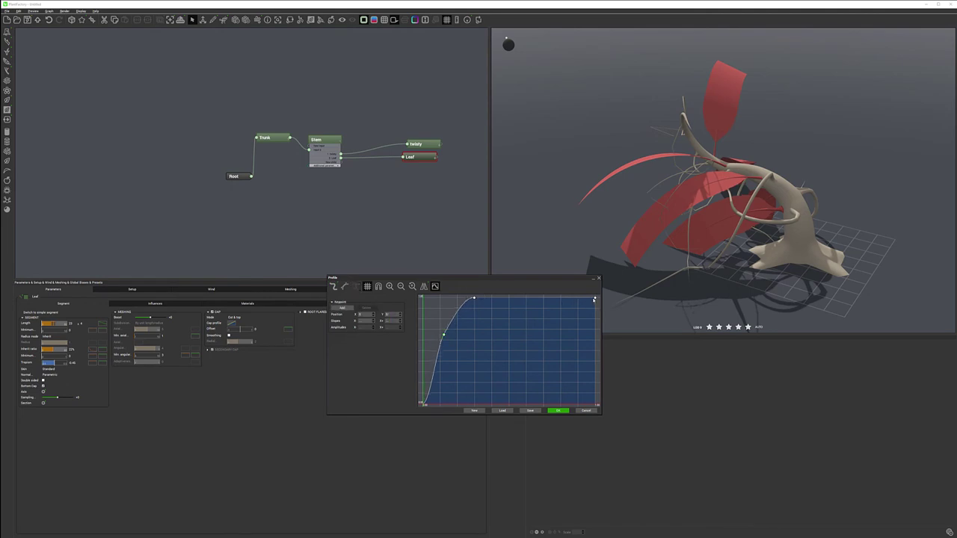
mouse_move(595, 299)
mouse_down()
mouse_move(598, 339)
mouse_move(587, 308)
mouse_up()
click(595, 311)
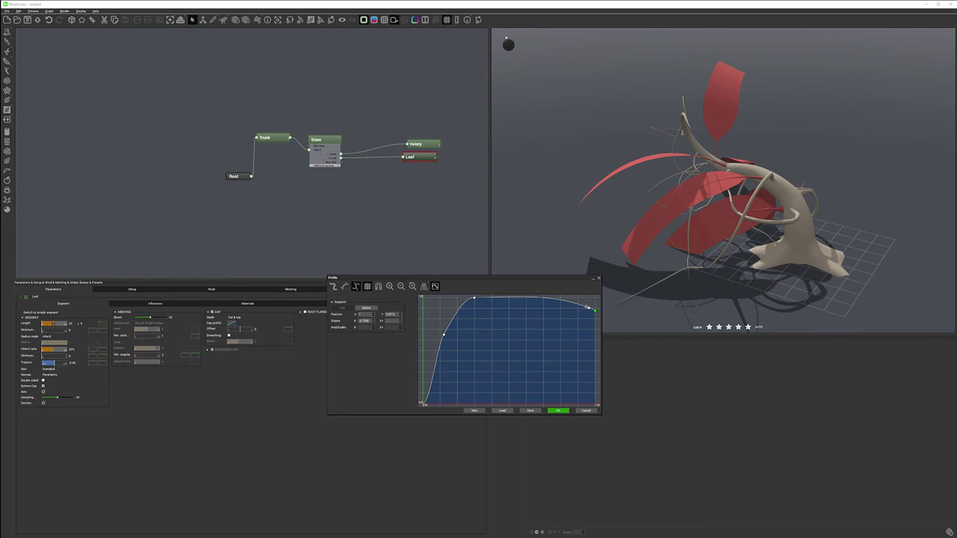
click(474, 299)
drag(486, 301, 485, 298)
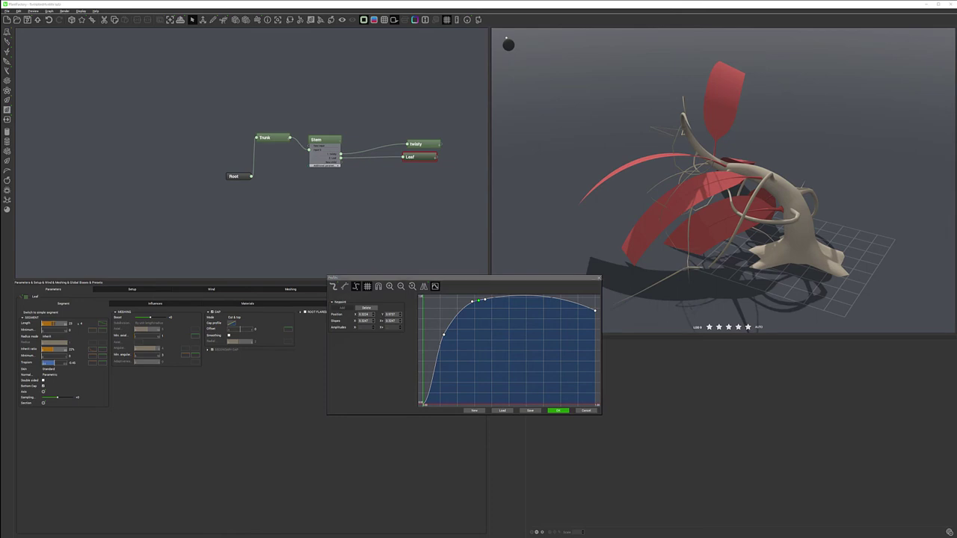
click(558, 410)
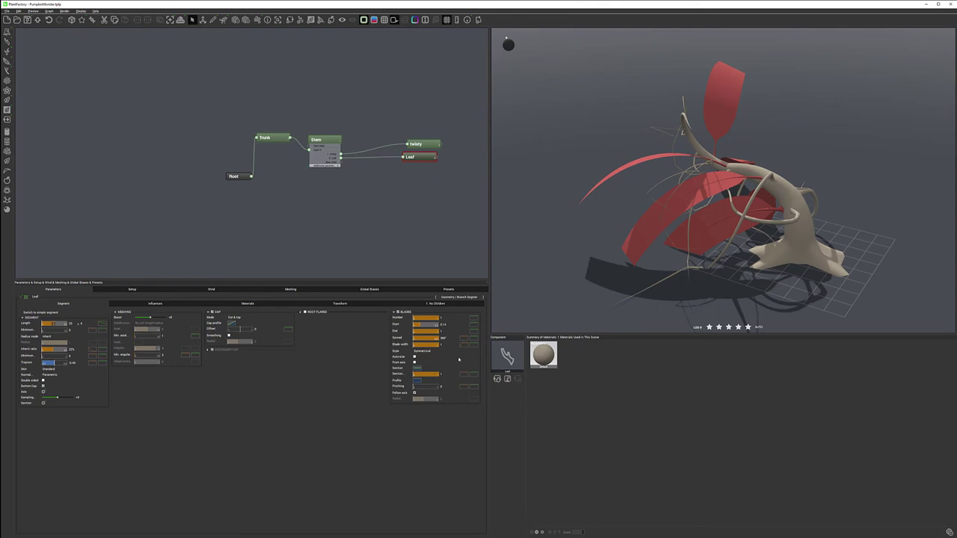
Shape the blade section curve with a slightly raised start and a shallow smooth dip near the middle.
click(418, 369)
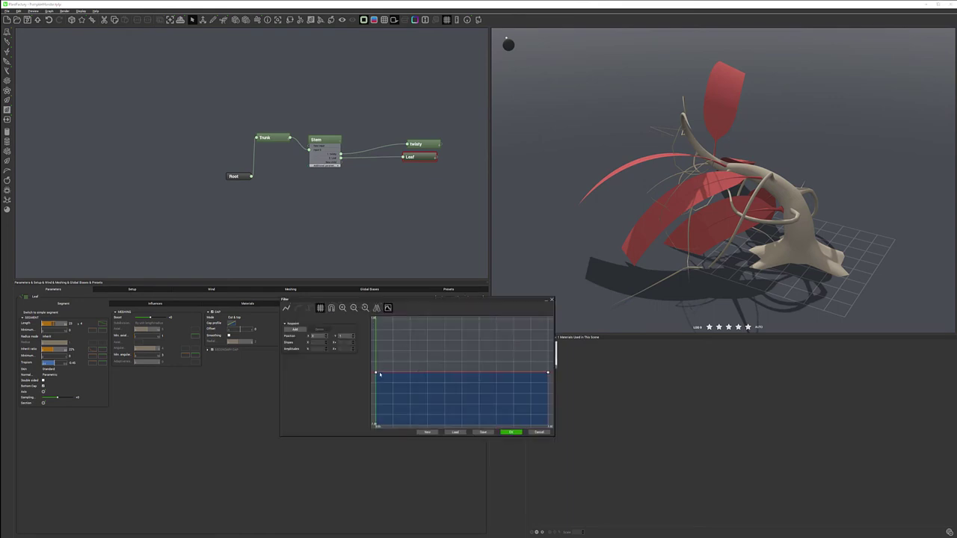
drag(376, 375, 376, 356)
drag(457, 363, 460, 377)
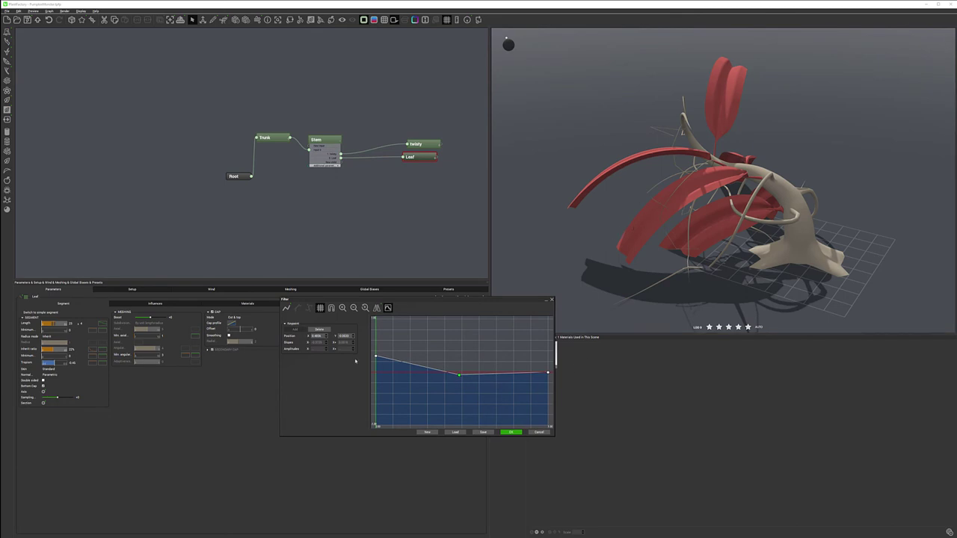
drag(376, 358, 376, 365)
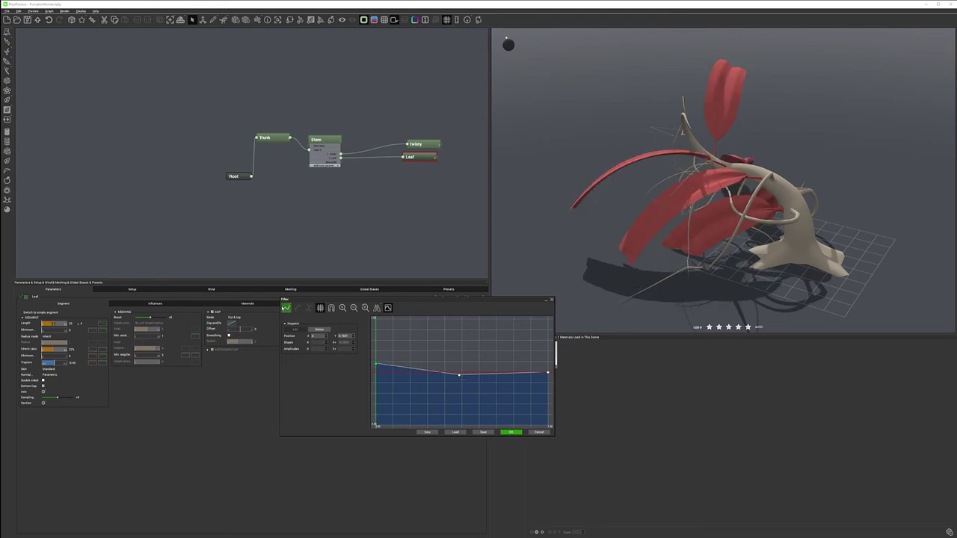
click(304, 310)
click(511, 433)
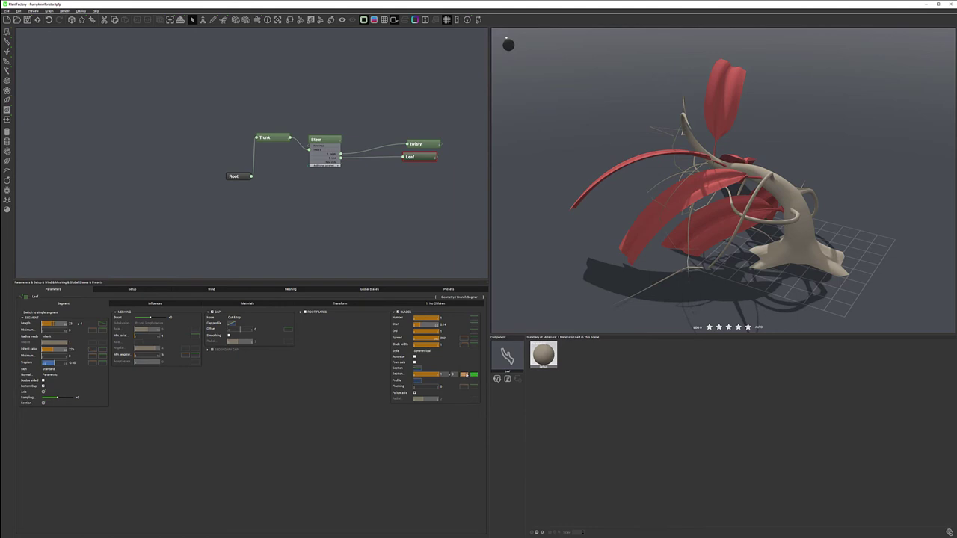
Give the profile of the numeric blade section value a smooth, shallow dip near the middle, with both ends at full value.
click(464, 374)
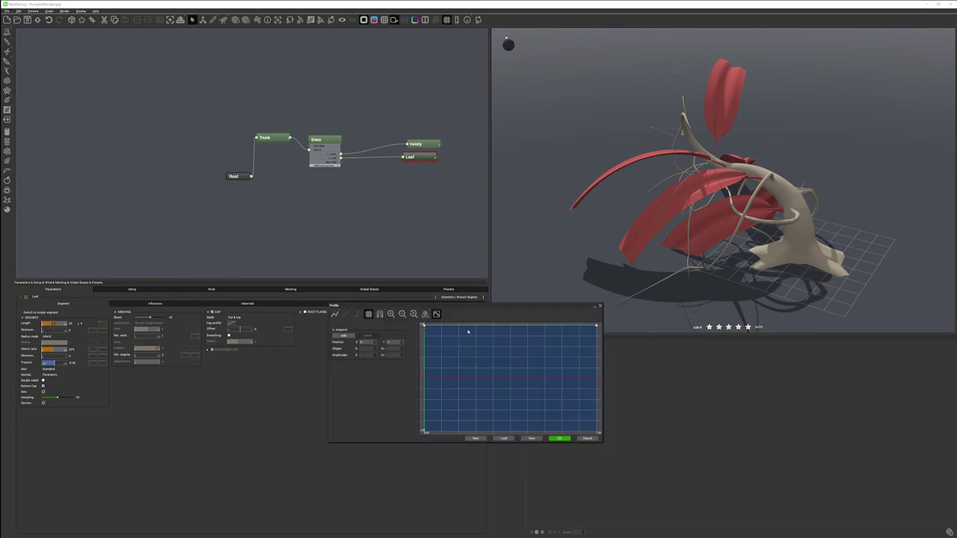
drag(499, 326, 502, 337)
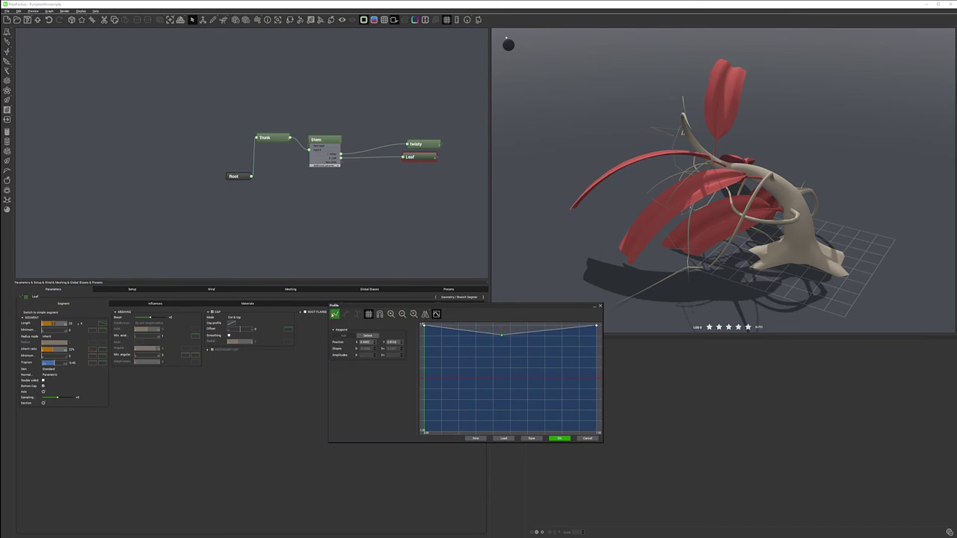
click(343, 316)
click(502, 335)
click(503, 334)
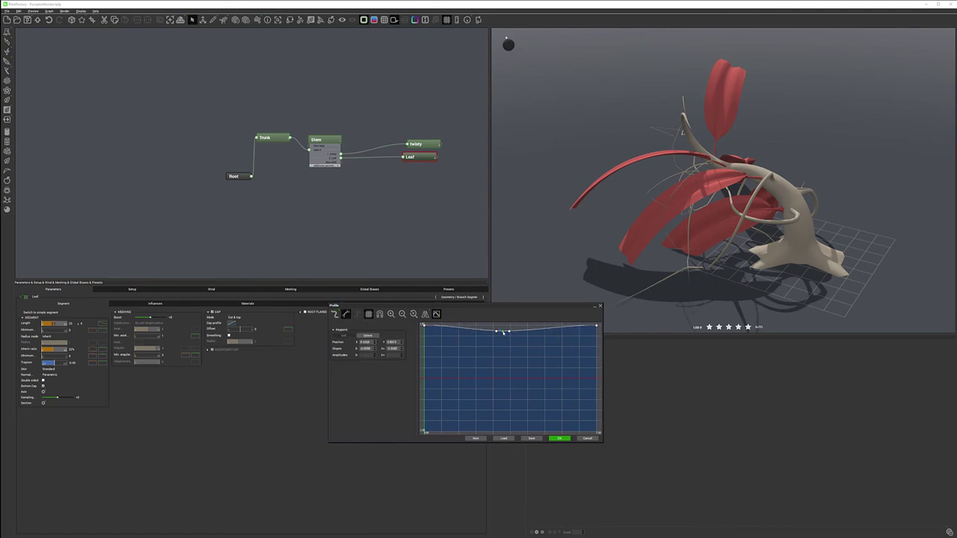
click(561, 439)
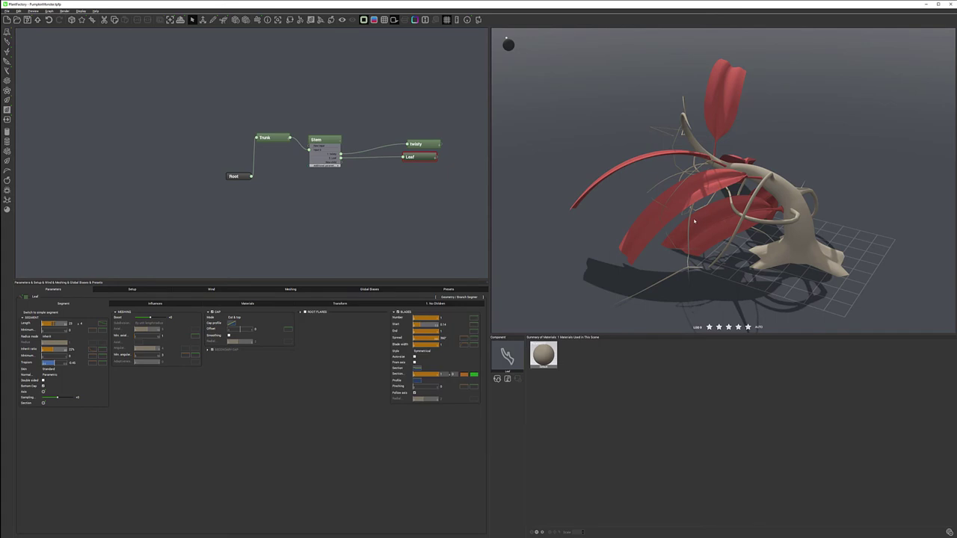
right_drag(581, 246, 626, 213)
drag(627, 212, 590, 246)
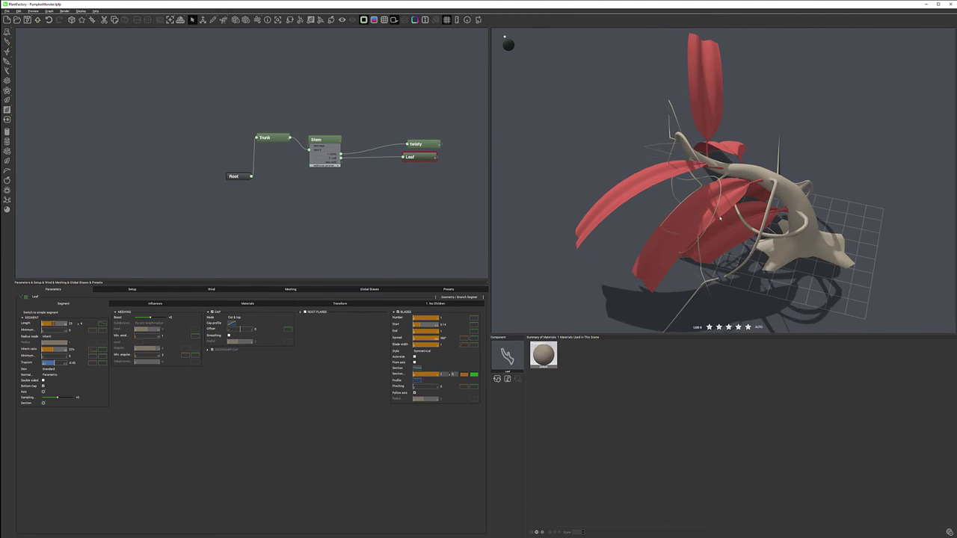
drag(771, 222, 670, 204)
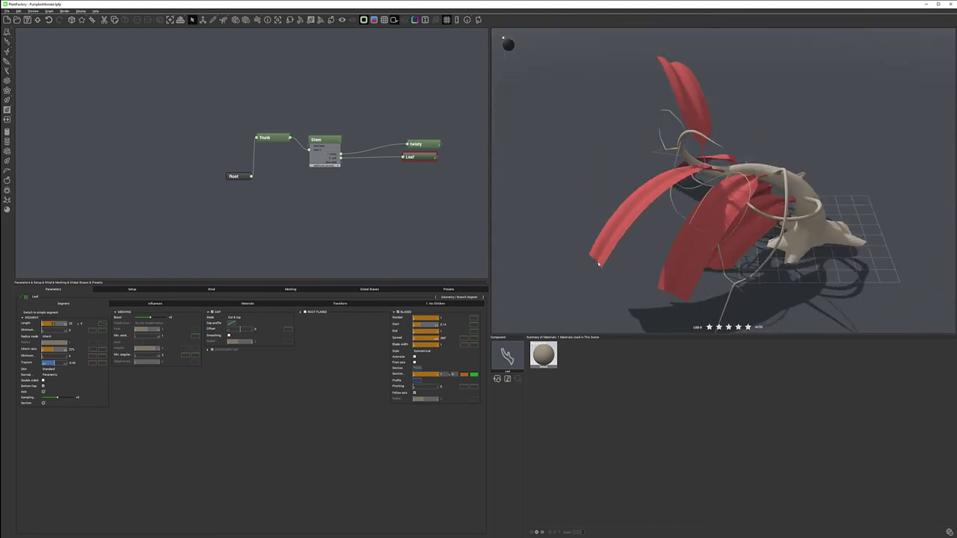
Replace the Leaf's segment body material with the Banana_BigLeaf preset from the Palms material collection.
click(248, 303)
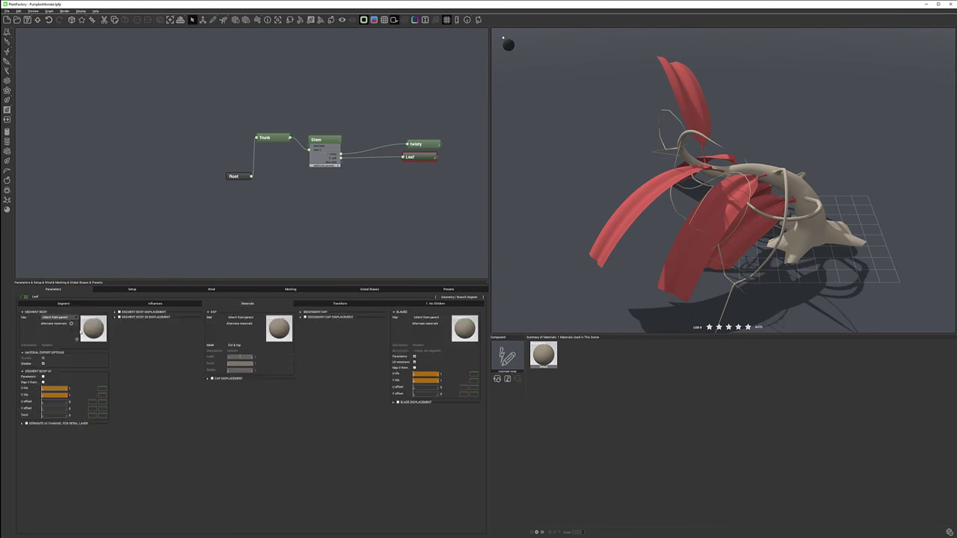
double_click(94, 333)
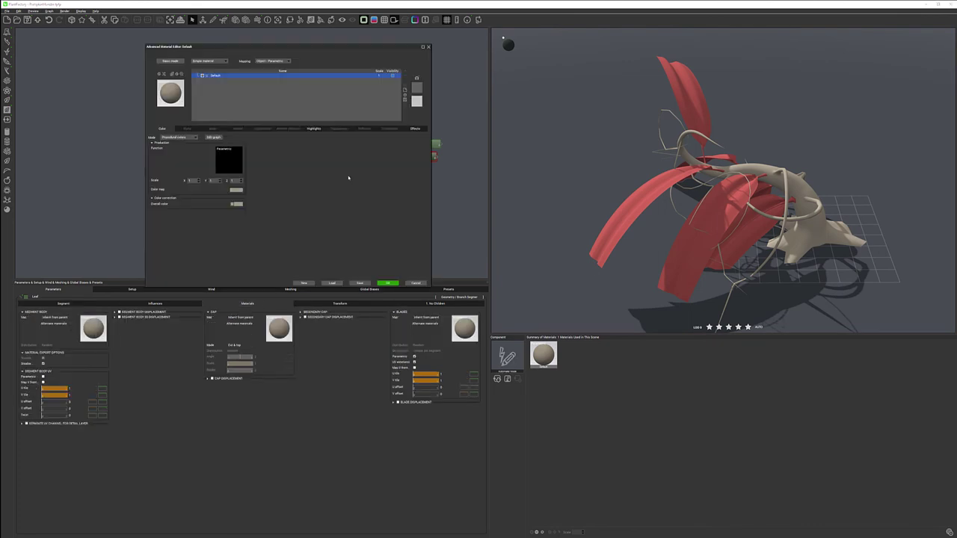
click(171, 92)
click(114, 60)
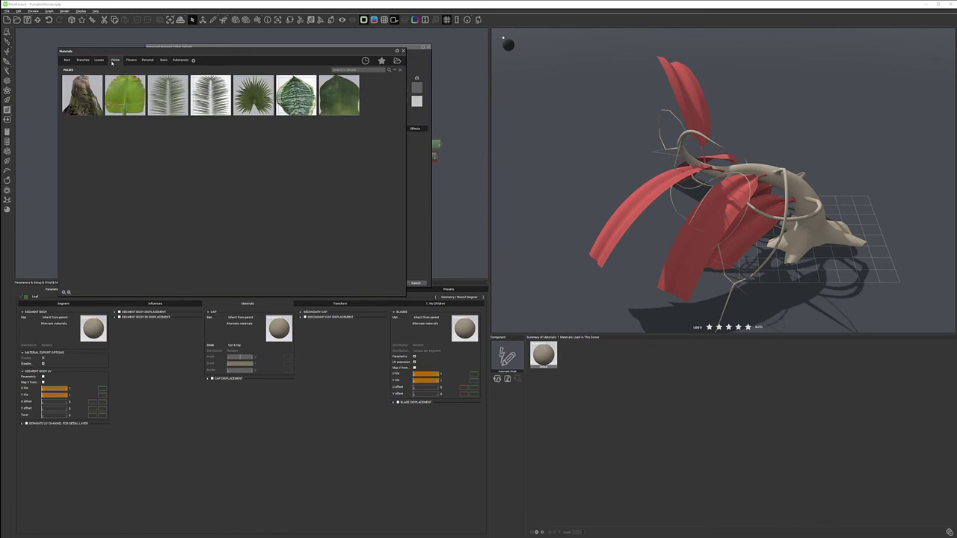
double_click(125, 95)
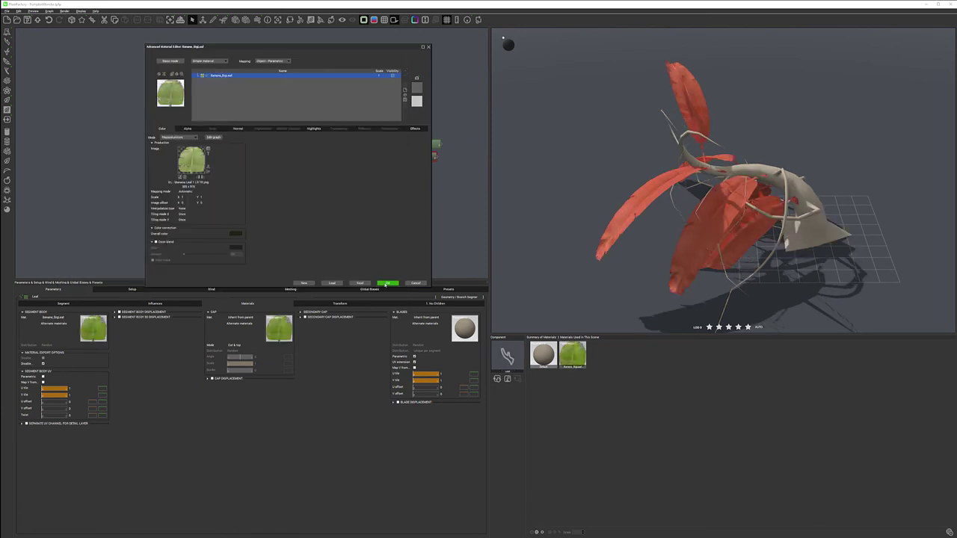
click(387, 283)
drag(596, 231, 616, 252)
scroll(545, 136, up, 5)
scroll(562, 134, down, 1)
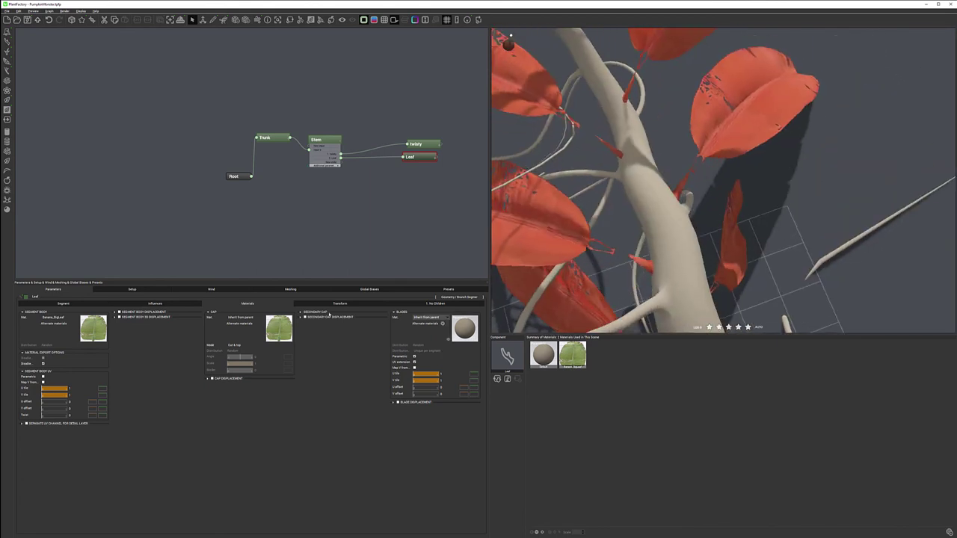
Start the Leaf's blades at 0 and reshape the blade profile to widen more gradually from the base.
click(63, 303)
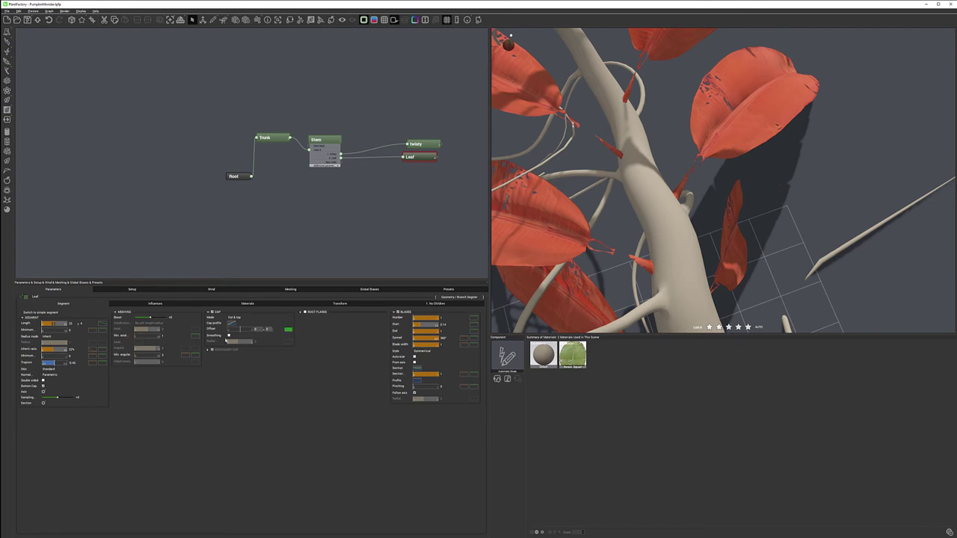
drag(424, 325, 419, 324)
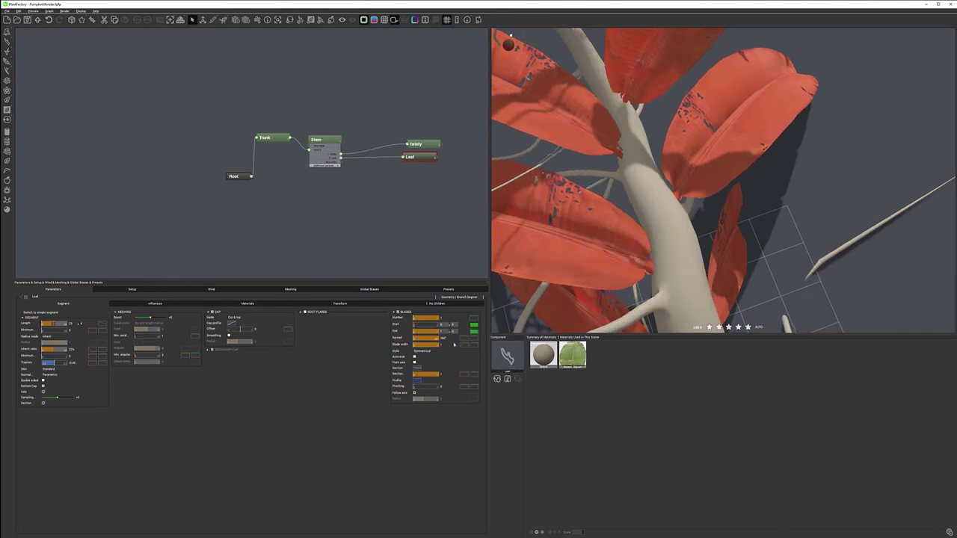
click(418, 381)
drag(443, 335, 454, 336)
drag(478, 301, 487, 303)
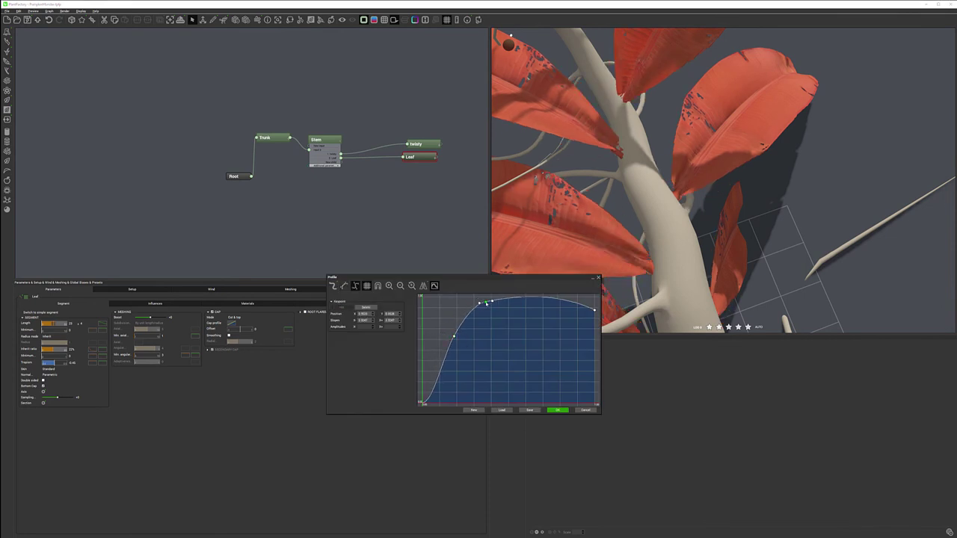
drag(453, 337, 464, 345)
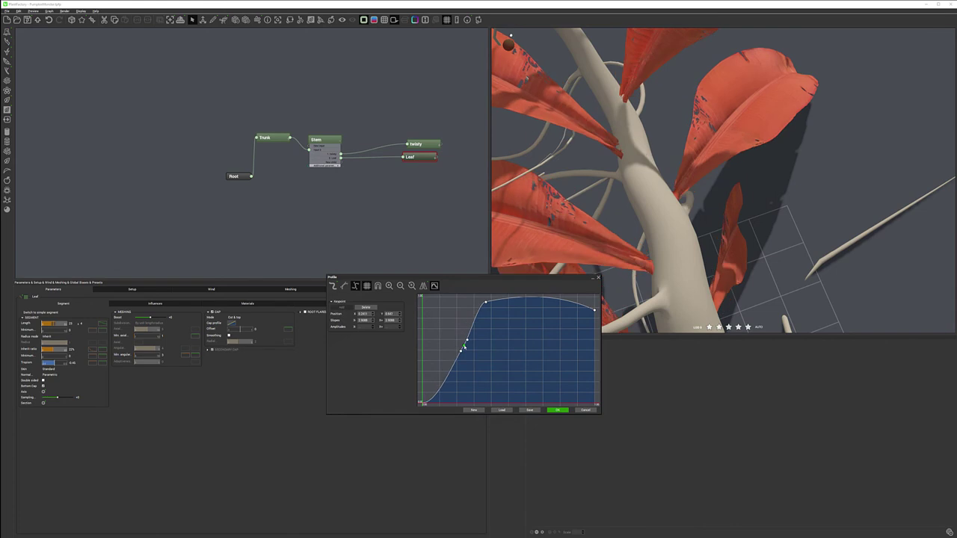
click(557, 409)
right_drag(600, 220, 642, 198)
drag(642, 196, 672, 190)
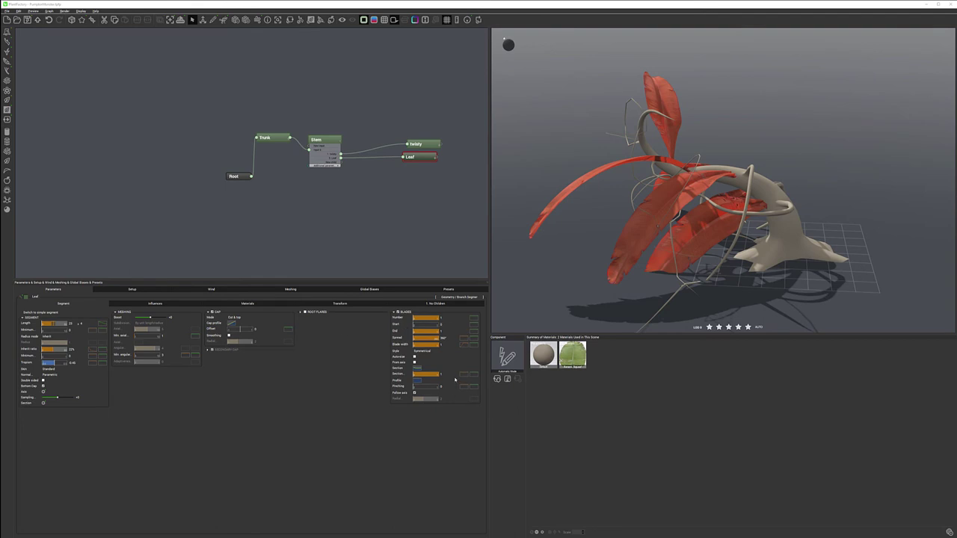
Set the Leaf's blade width to 1.1.
mouse_move(453, 345)
drag(439, 344, 445, 345)
right_drag(703, 199, 781, 189)
drag(781, 188, 665, 190)
right_drag(666, 190, 635, 188)
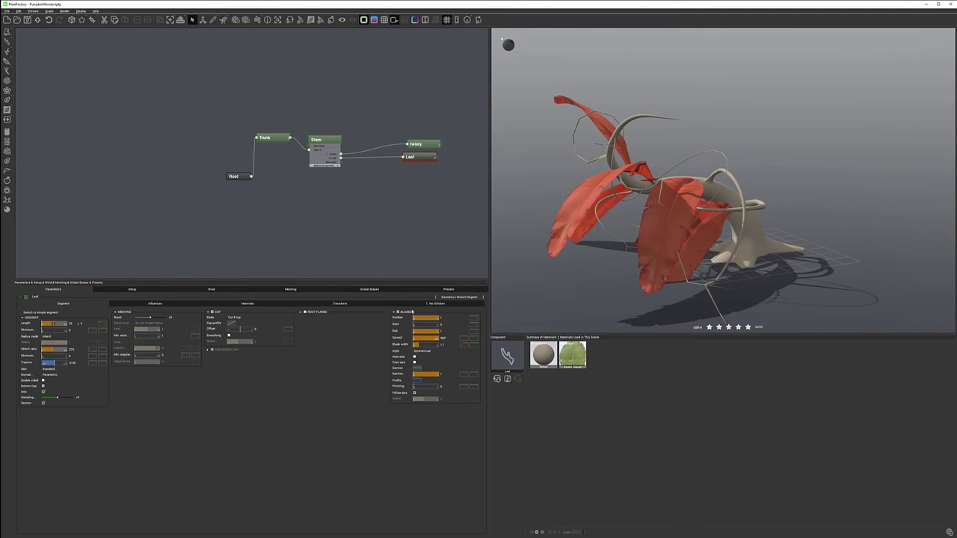
Enable interactions for the Leaf so that it interacts with the ground.
click(156, 305)
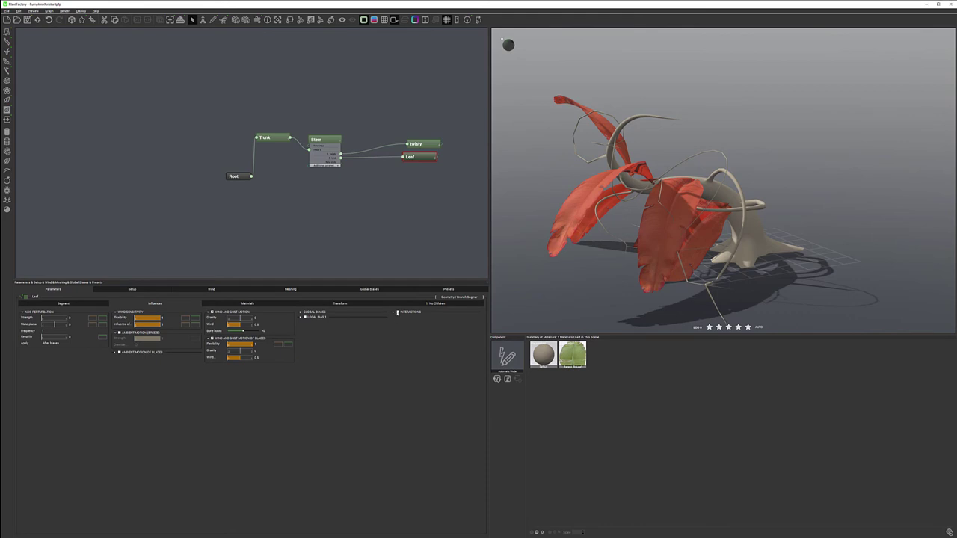
click(397, 312)
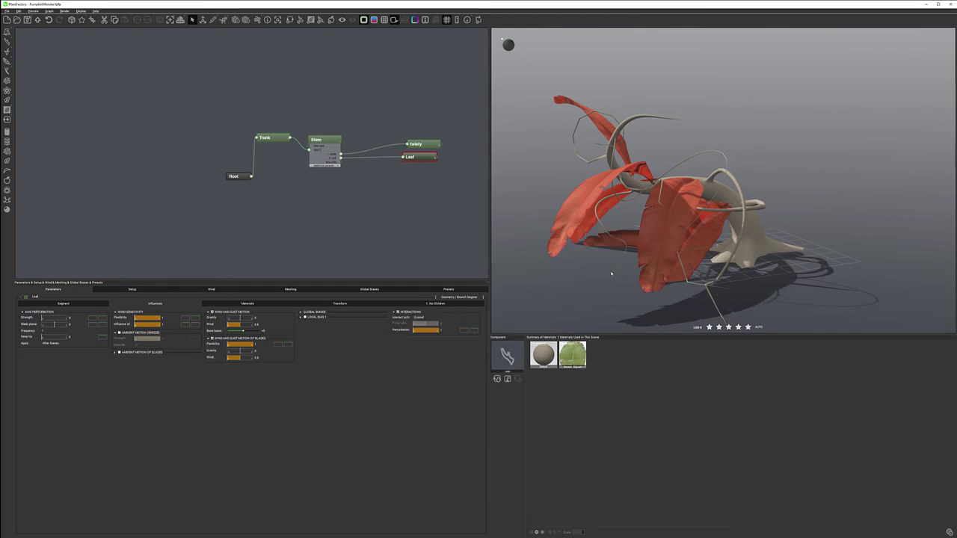
right_drag(607, 255, 621, 238)
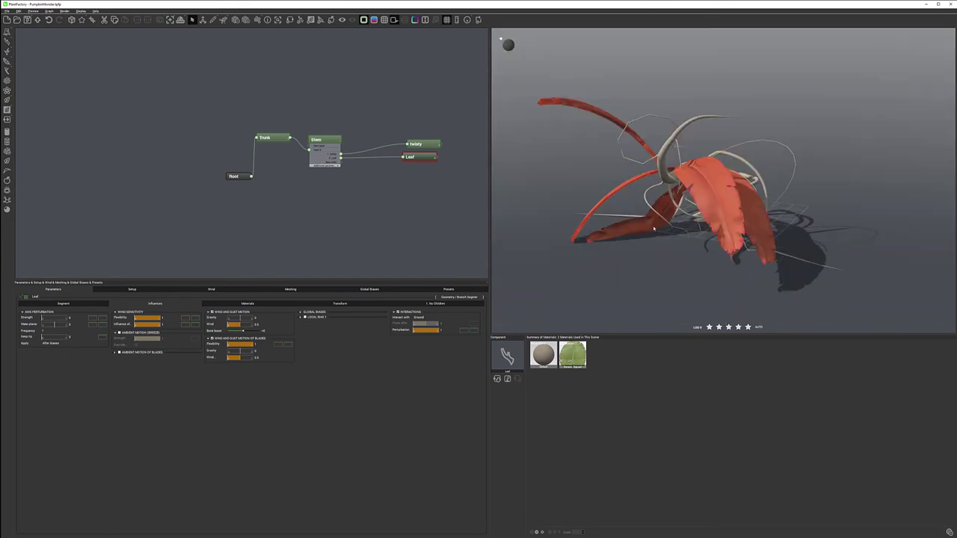
mouse_move(512, 231)
mouse_down()
mouse_move(572, 255)
mouse_move(534, 235)
mouse_move(502, 38)
mouse_up()
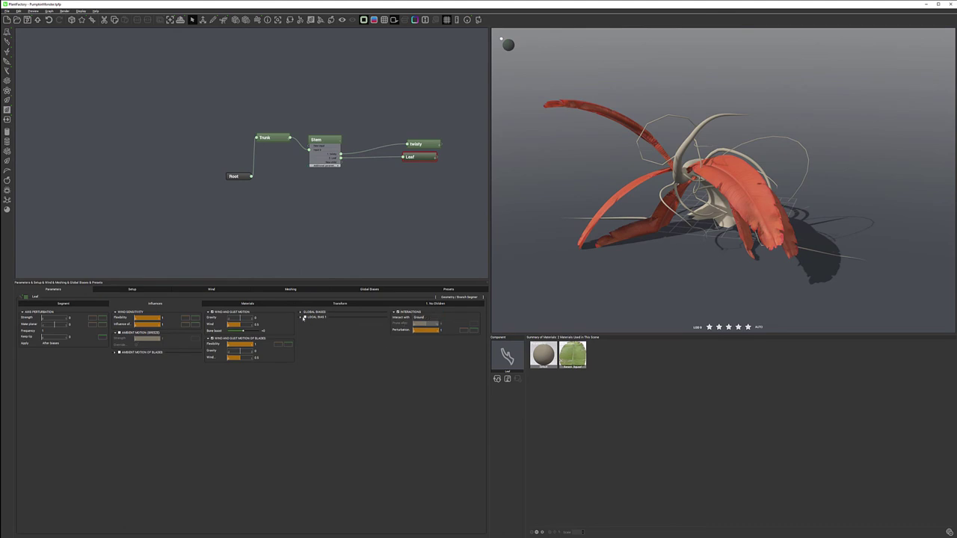
Enable the Leaf's first local bias, set its type to Curl and lower its strength to about 0.17.
click(305, 317)
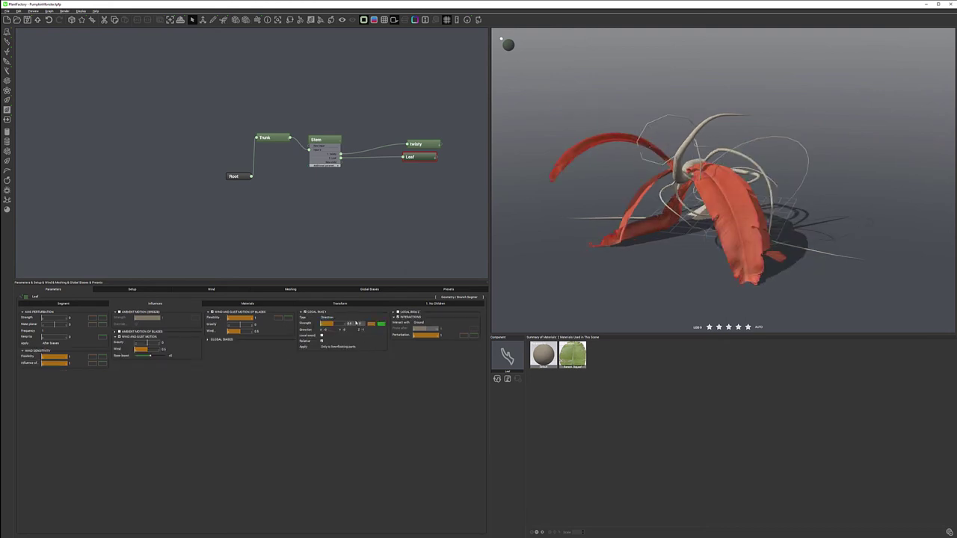
click(334, 318)
click(337, 342)
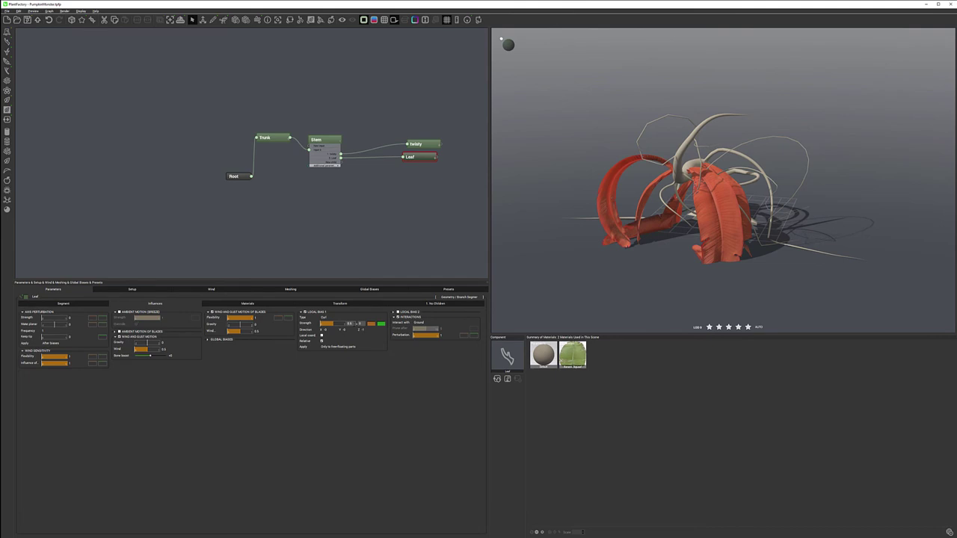
drag(334, 323, 323, 324)
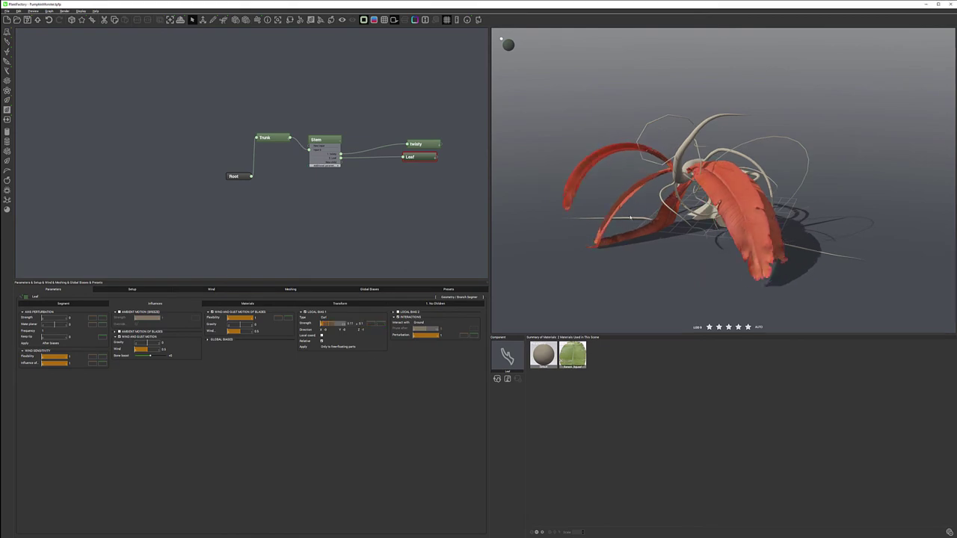
middle_drag(601, 229, 710, 157)
drag(716, 204, 652, 198)
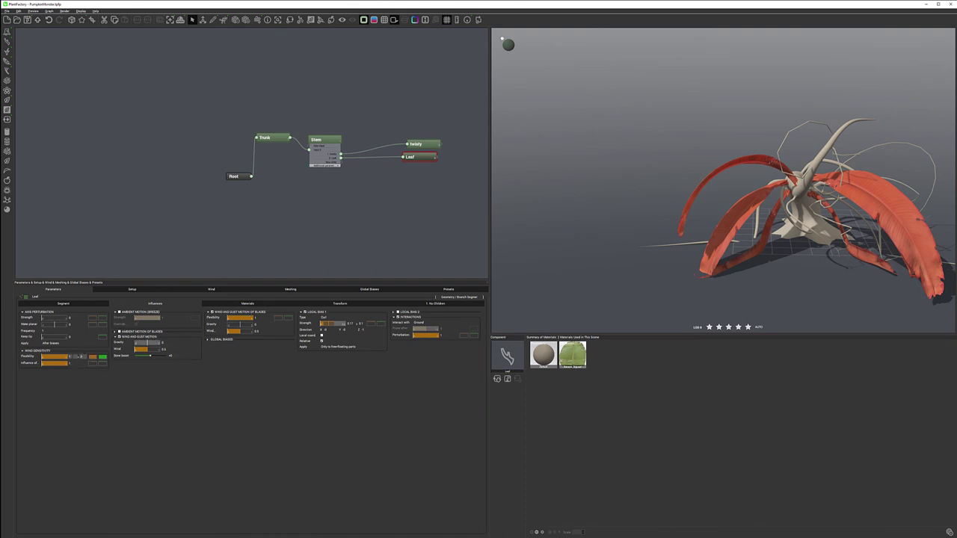
Set the Leaf's wind sensitivity flexibility to 0.7.
drag(64, 357, 59, 356)
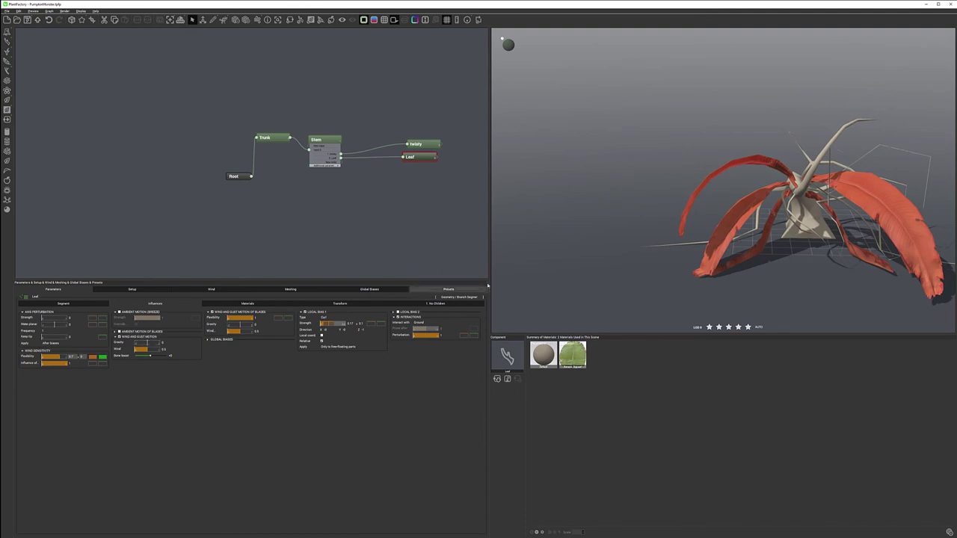
right_drag(699, 186, 738, 193)
mouse_move(739, 193)
mouse_down()
mouse_move(825, 193)
mouse_move(739, 202)
mouse_up()
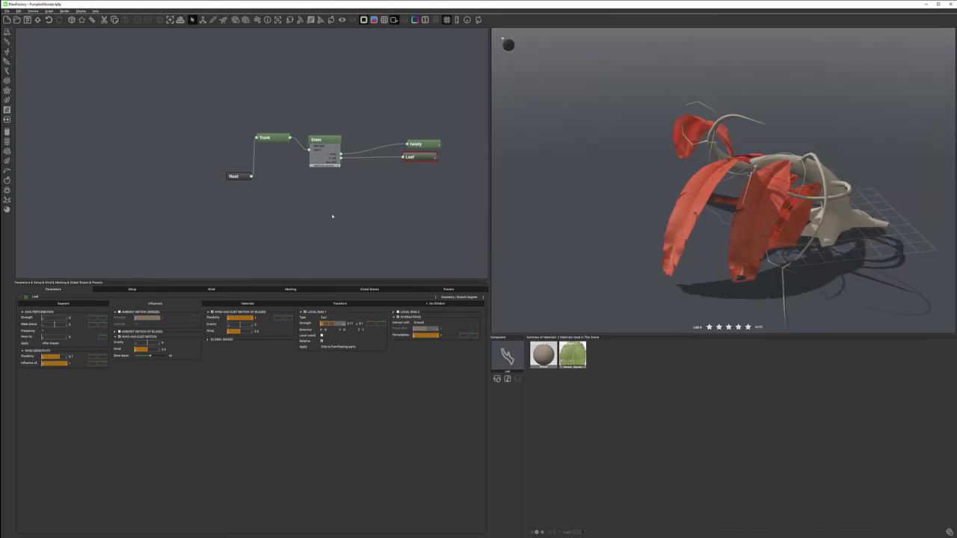
Color the Leaf node yellow-green in the graph.
drag(425, 156, 431, 158)
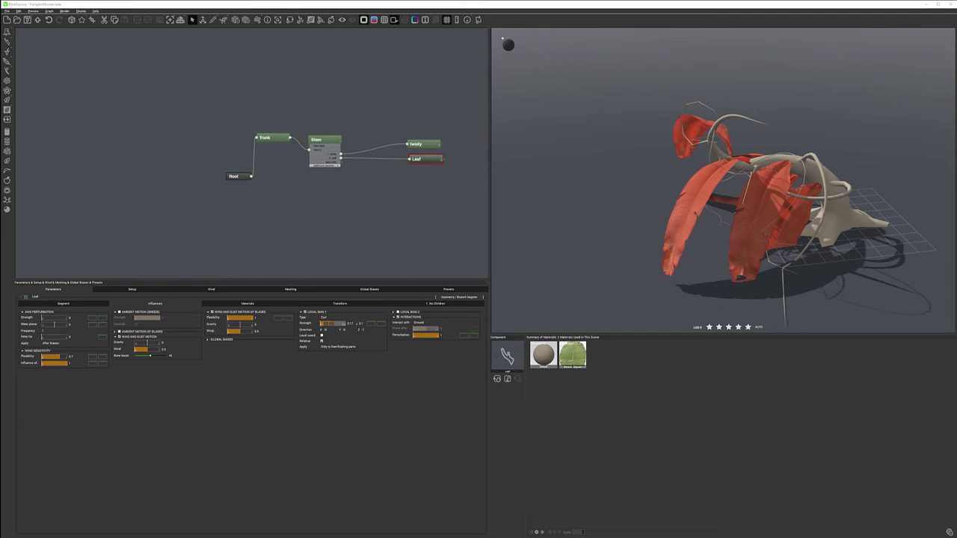
click(25, 298)
drag(113, 209, 180, 189)
click(177, 204)
click(180, 291)
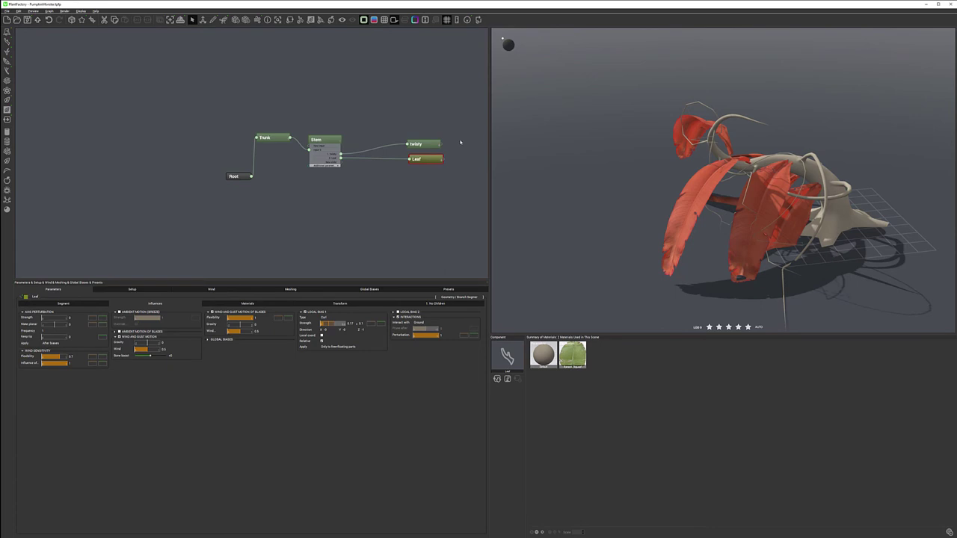
Color the twisty node blue and align the Leaf and twisty nodes vertically in the graph.
click(423, 144)
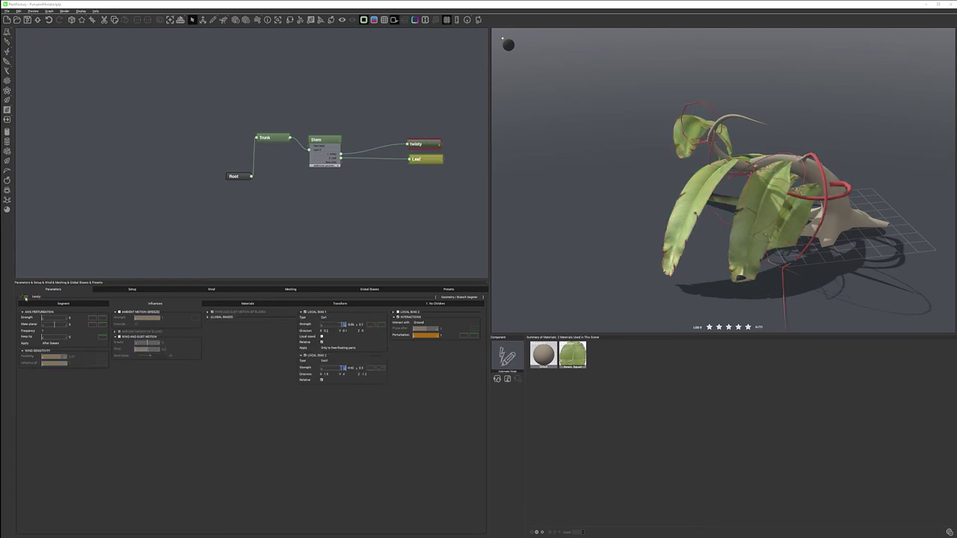
click(25, 298)
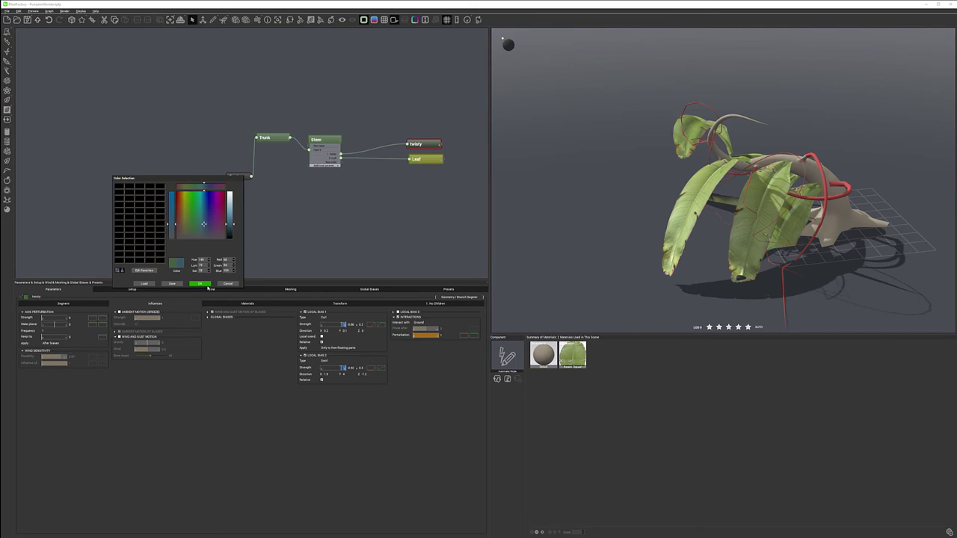
click(199, 284)
drag(432, 159, 427, 159)
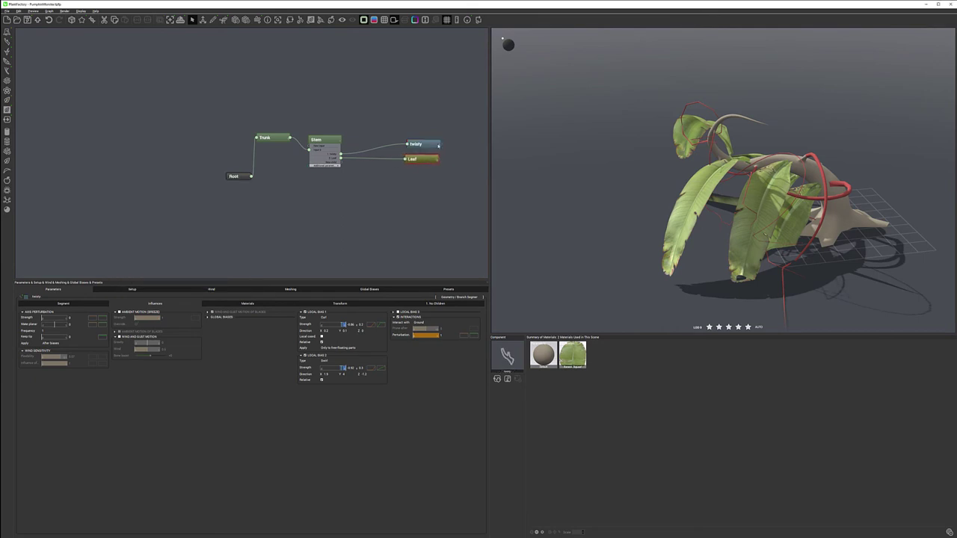
click(423, 144)
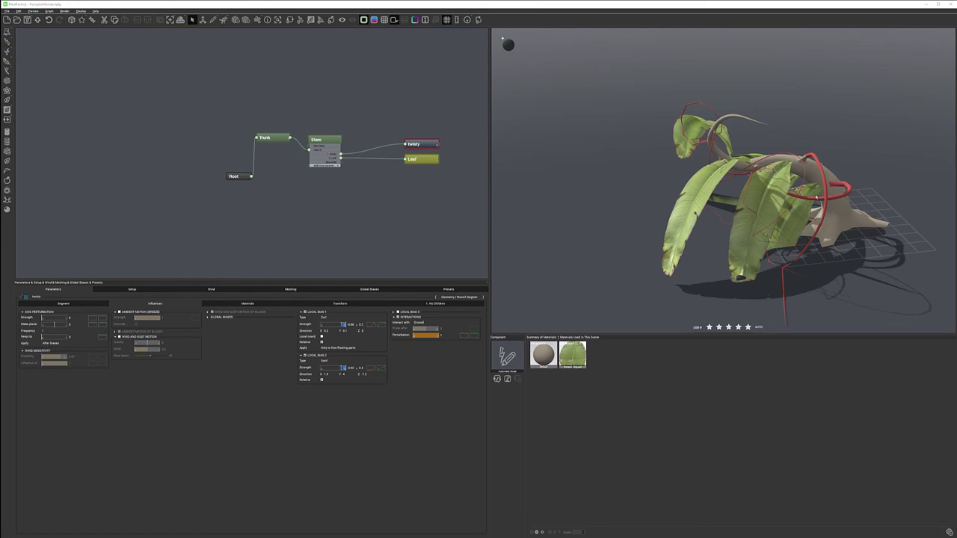
Add a Branch Segment node, name it Thorns, and connect it to a new child output of the Stem node.
drag(853, 178, 752, 216)
drag(717, 188, 720, 224)
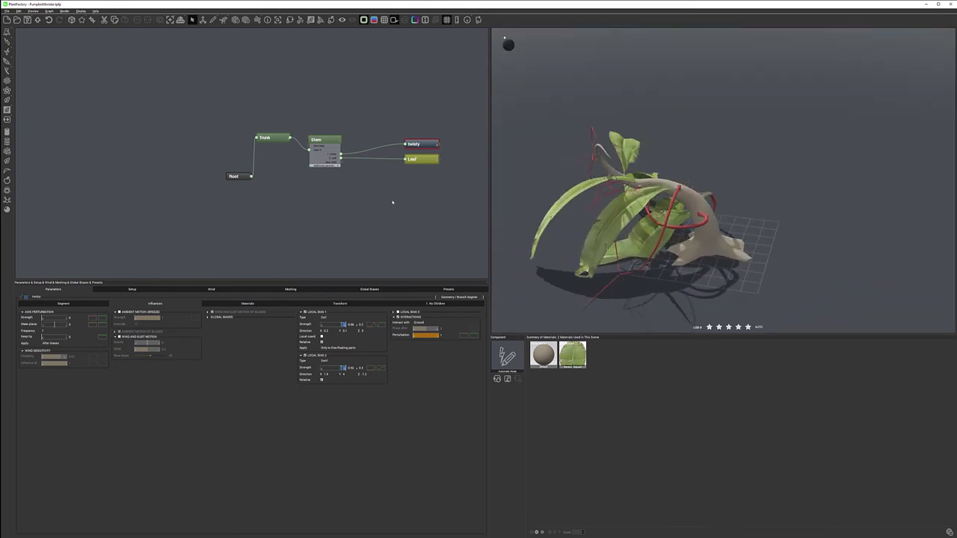
right_click(408, 179)
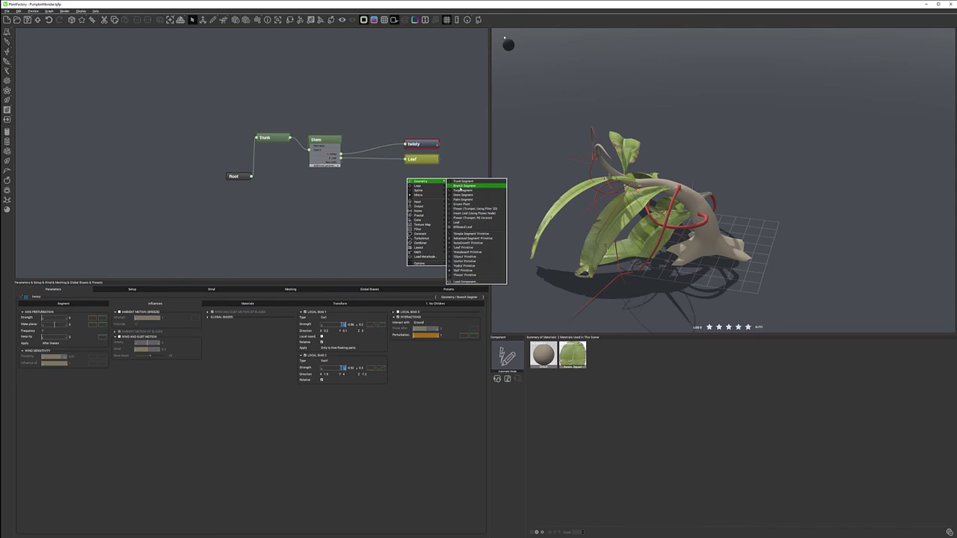
click(457, 186)
click(412, 175)
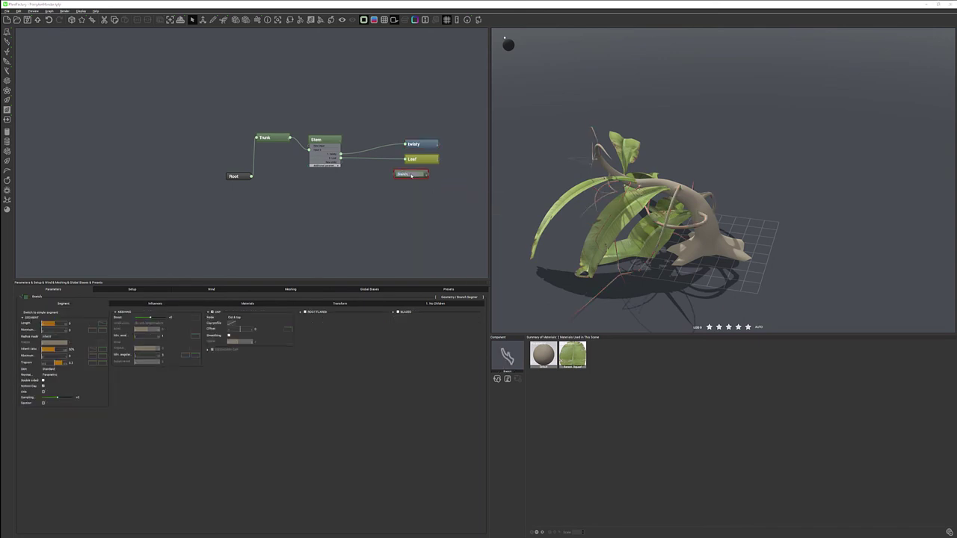
double_click(412, 175)
text(t)
click(391, 174)
drag(395, 174, 340, 163)
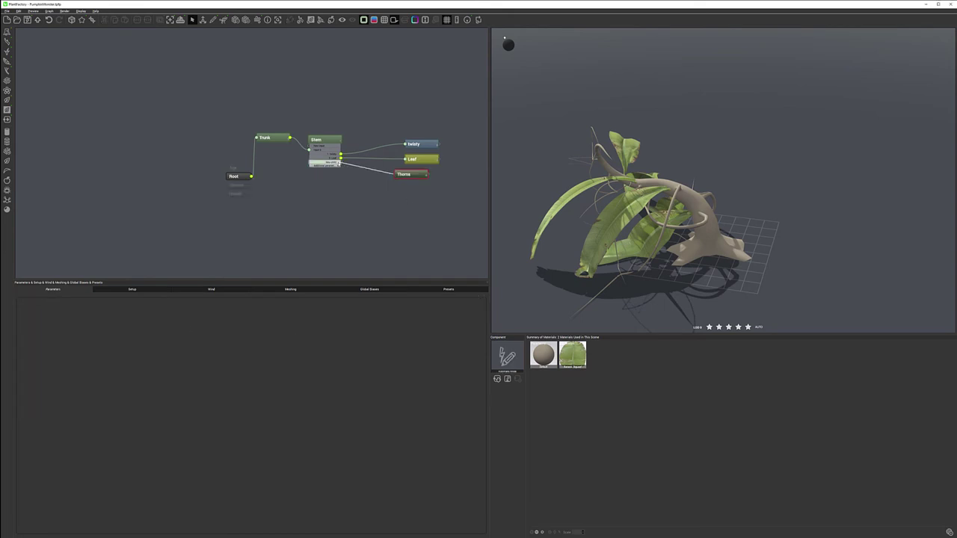
Color the Thorns node orange-red and align it beneath the Leaf node in the graph.
right_click(415, 175)
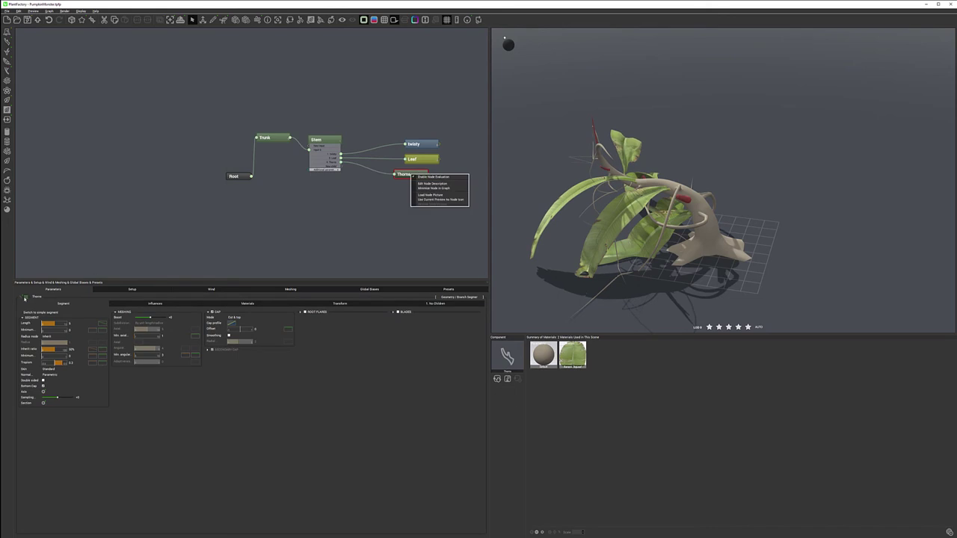
click(2, 302)
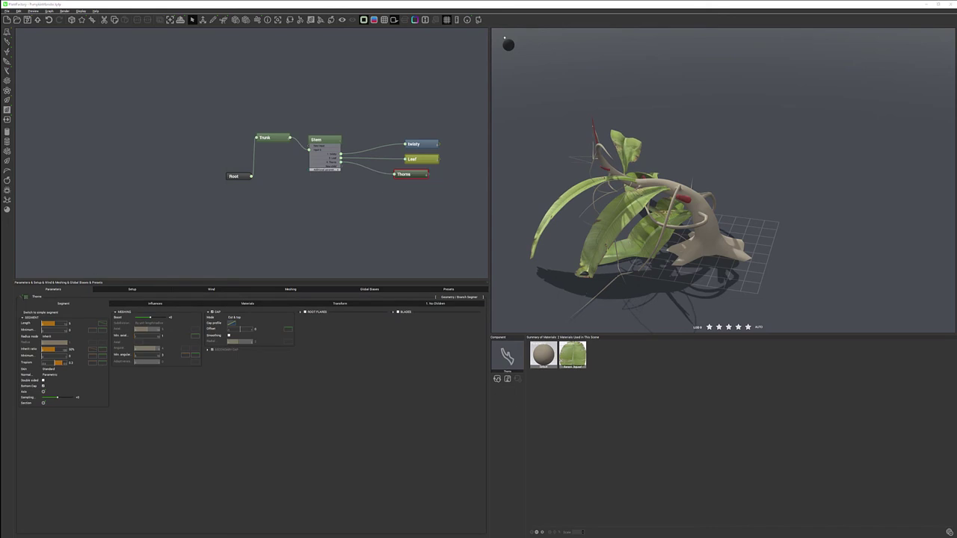
drag(1, 224, 159, 201)
click(162, 218)
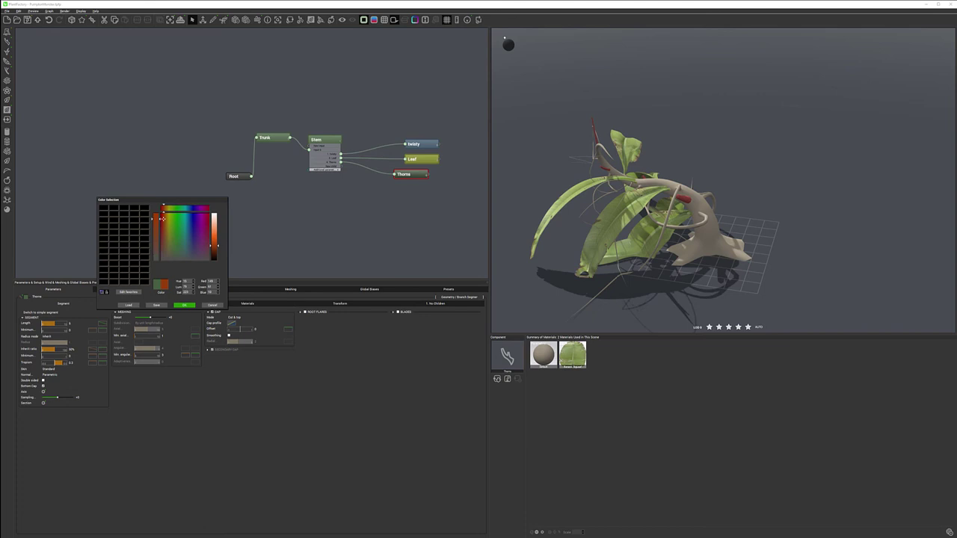
click(189, 305)
drag(419, 173, 428, 172)
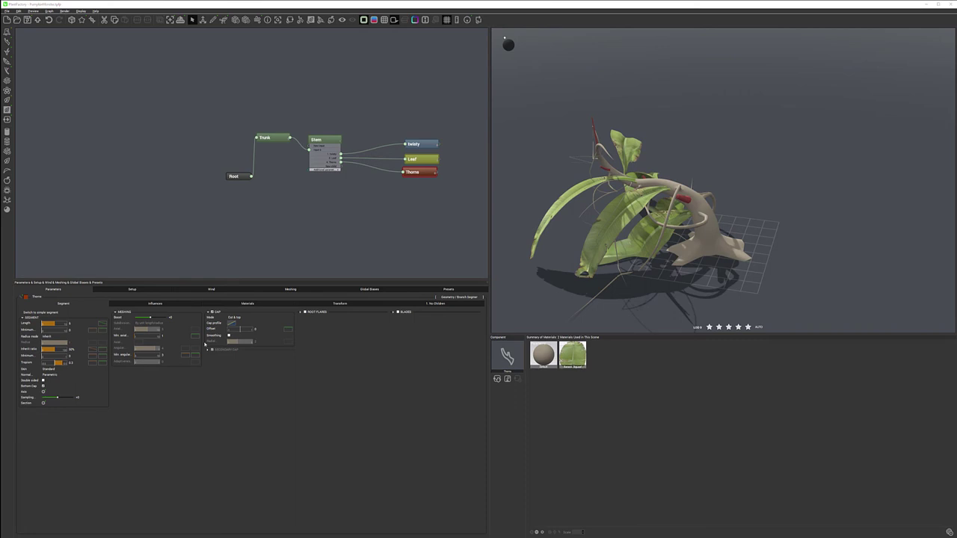
In the Stem's Thorns child settings, raise the thorn number with a variation of 5 and set the distribution end to 0.71.
click(325, 143)
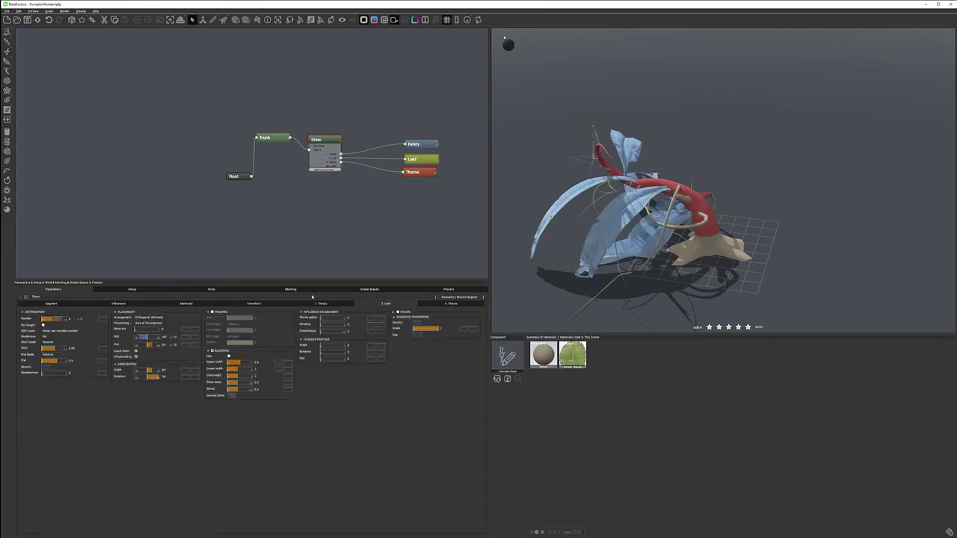
click(327, 304)
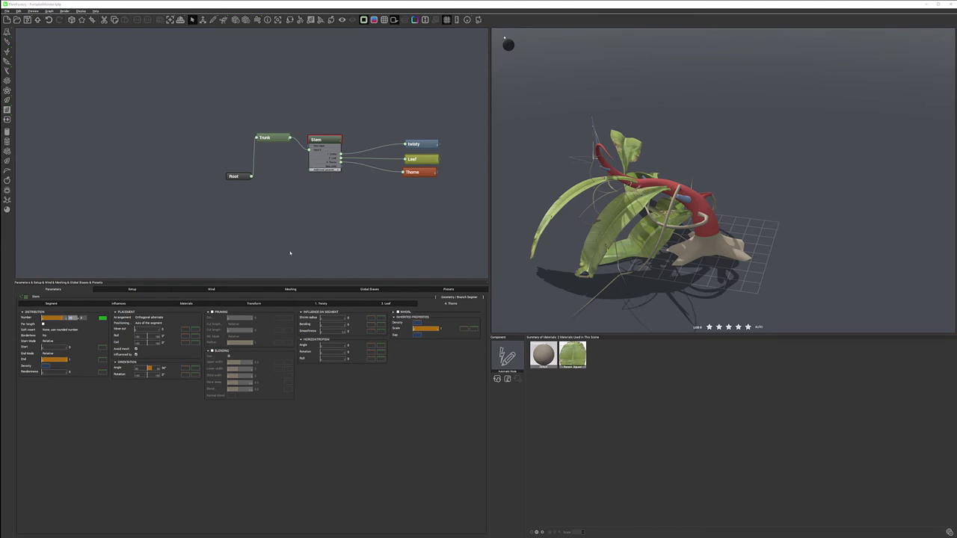
key(Return)
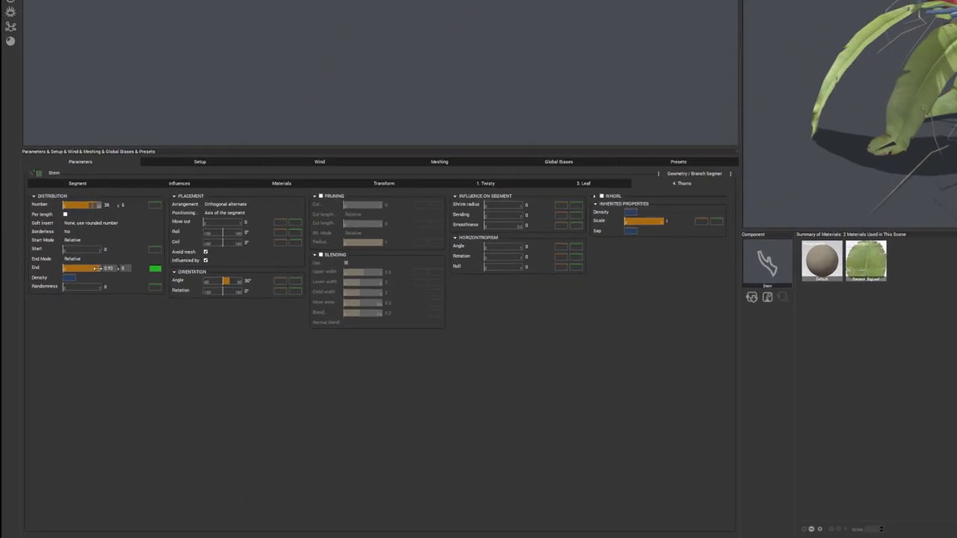
drag(93, 268, 90, 267)
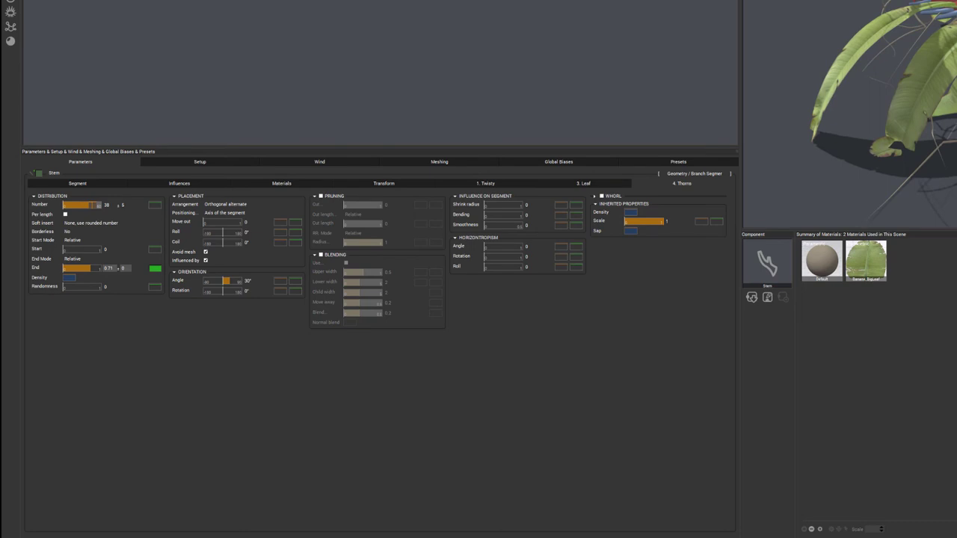
click(78, 288)
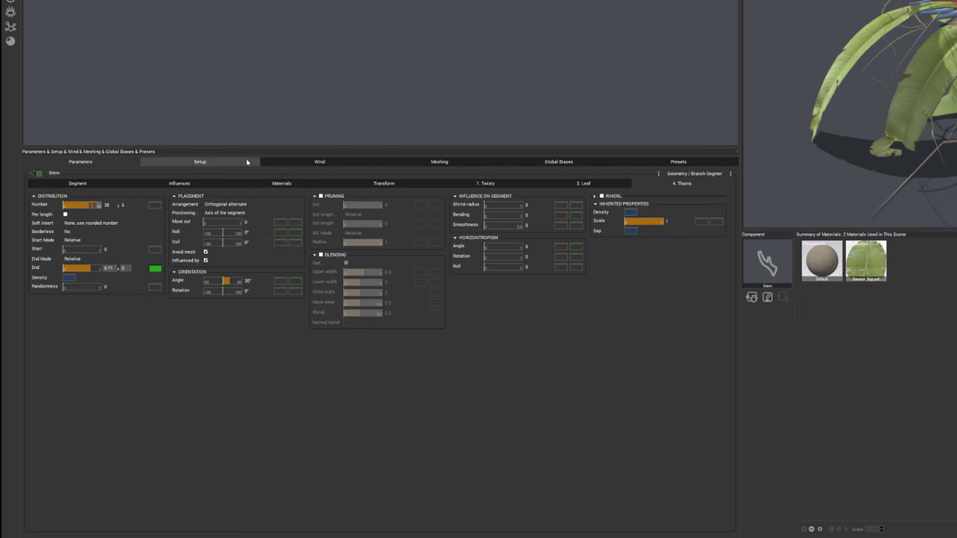
Increase the roll and coil of the Stem's Thorns placement with random variation, and enable blending for the thorns.
click(221, 232)
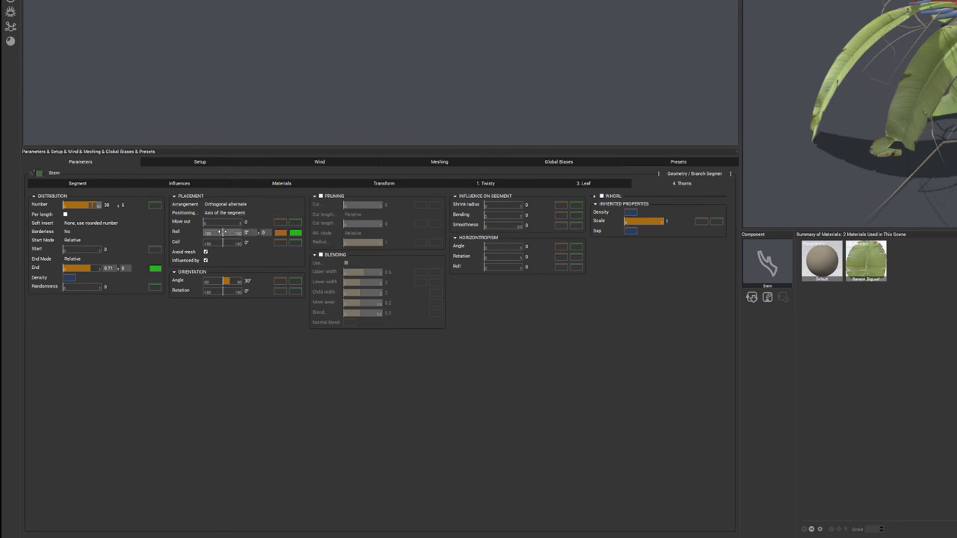
drag(221, 231, 226, 232)
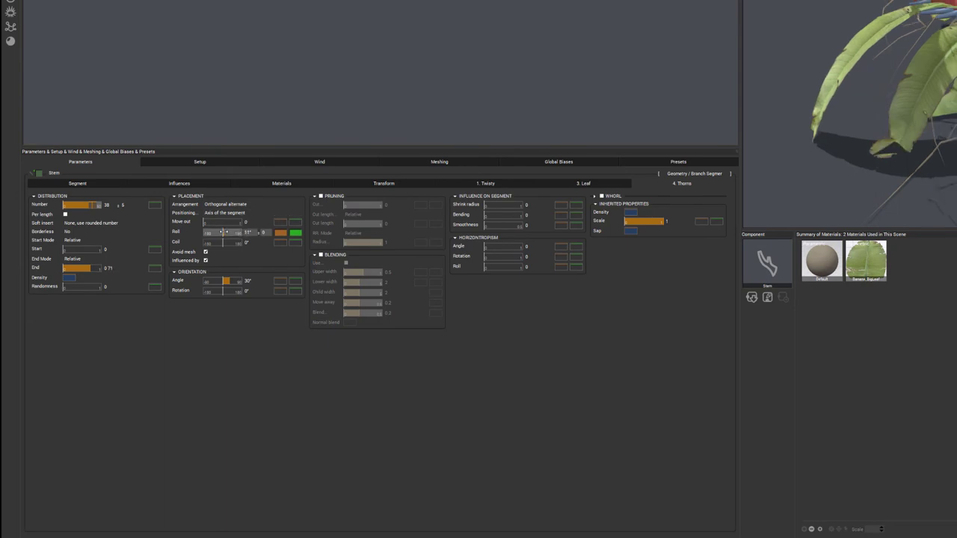
click(267, 232)
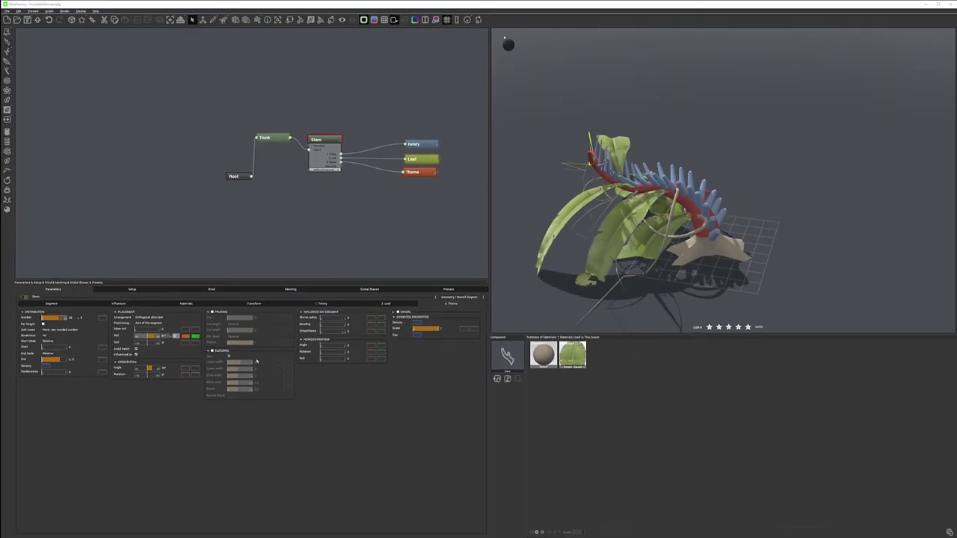
drag(146, 343, 152, 342)
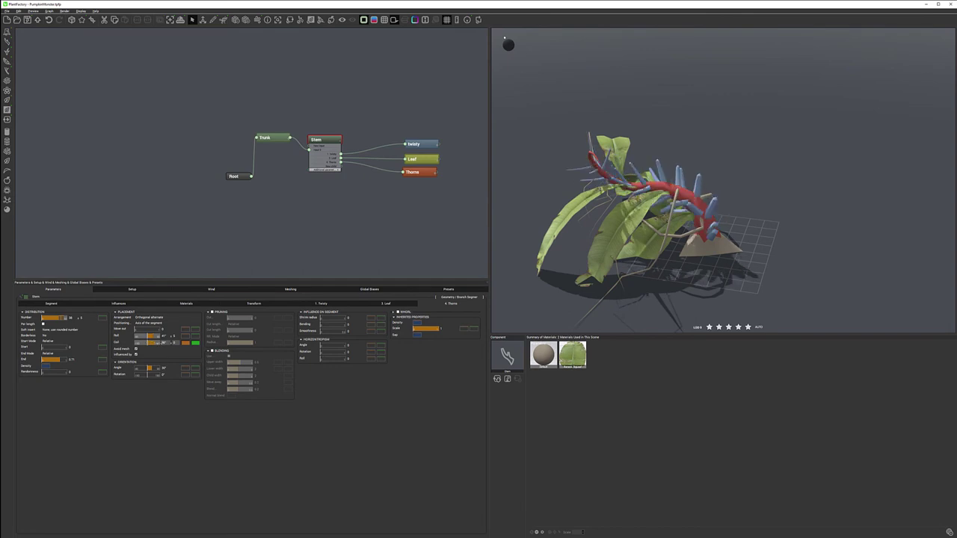
click(175, 343)
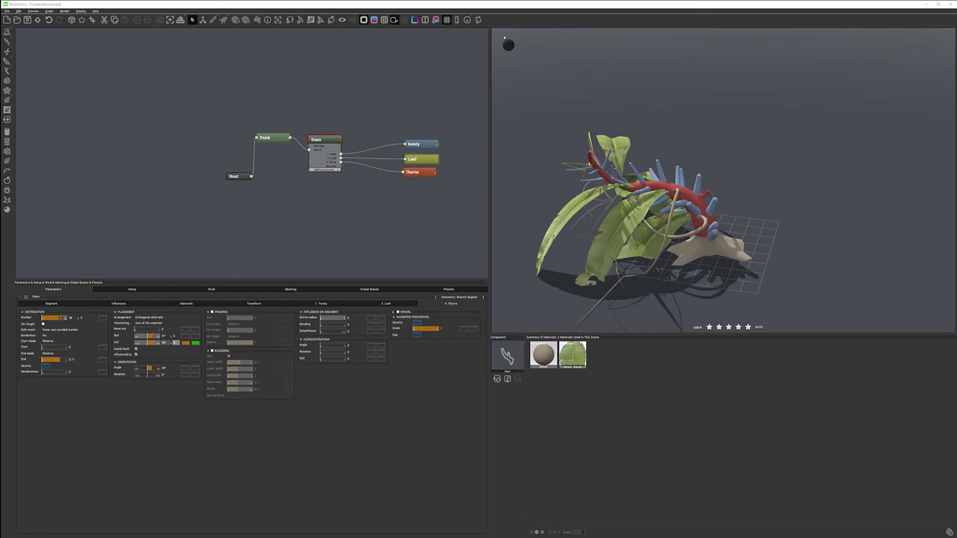
click(223, 356)
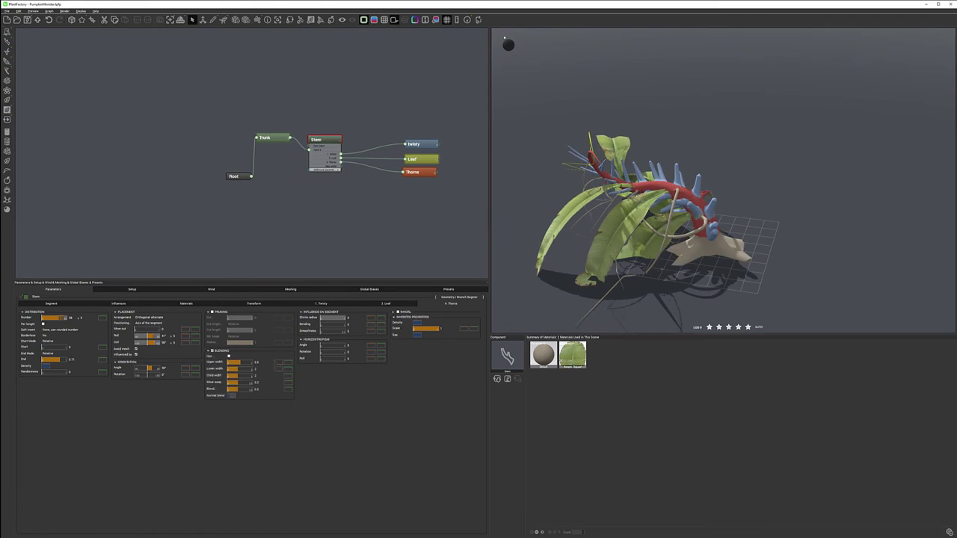
Increase the Thorns segment's length and set its random variation to 2.
click(447, 304)
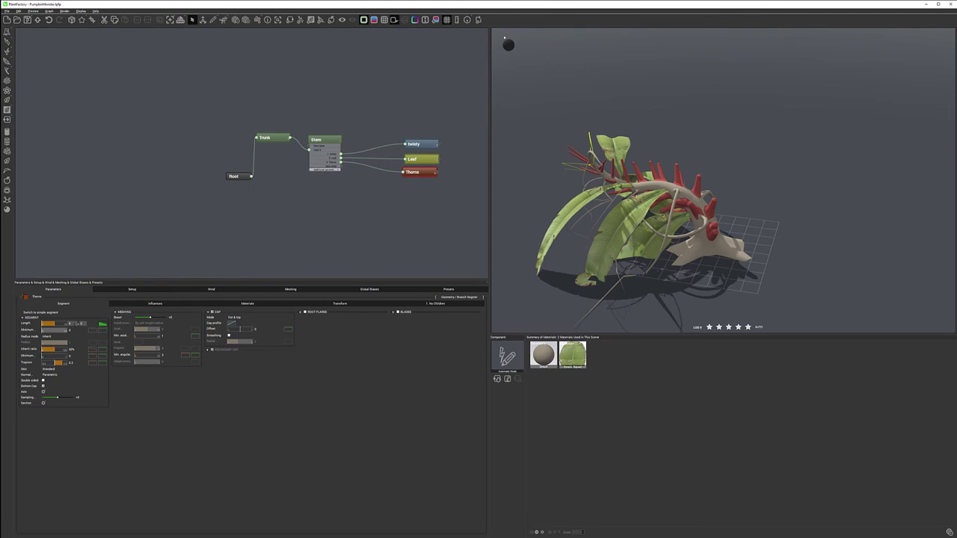
drag(54, 323, 66, 323)
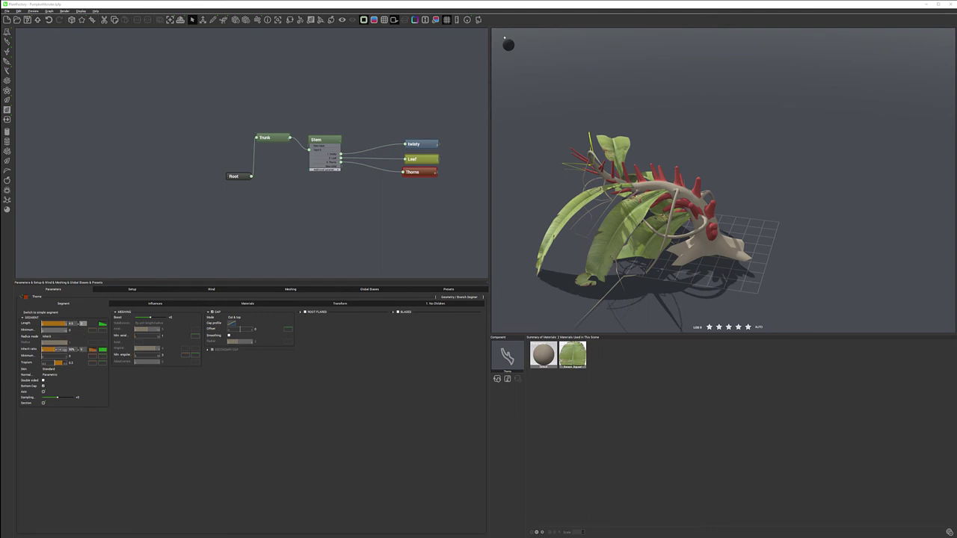
text(2)
key(Return)
Taper the Thorns' inherit ratio profile down to about zero at its end so the thorns become pointed.
click(93, 350)
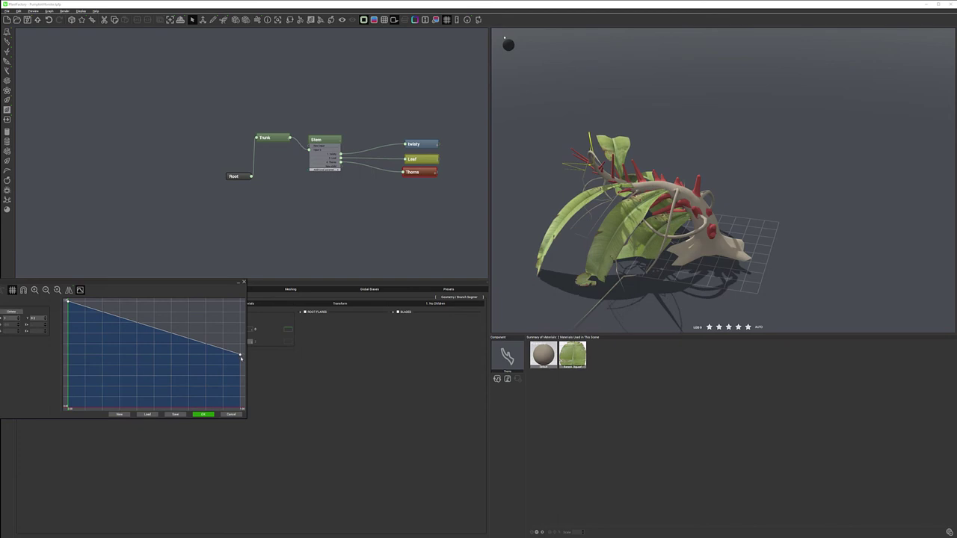
drag(240, 356, 242, 406)
click(202, 415)
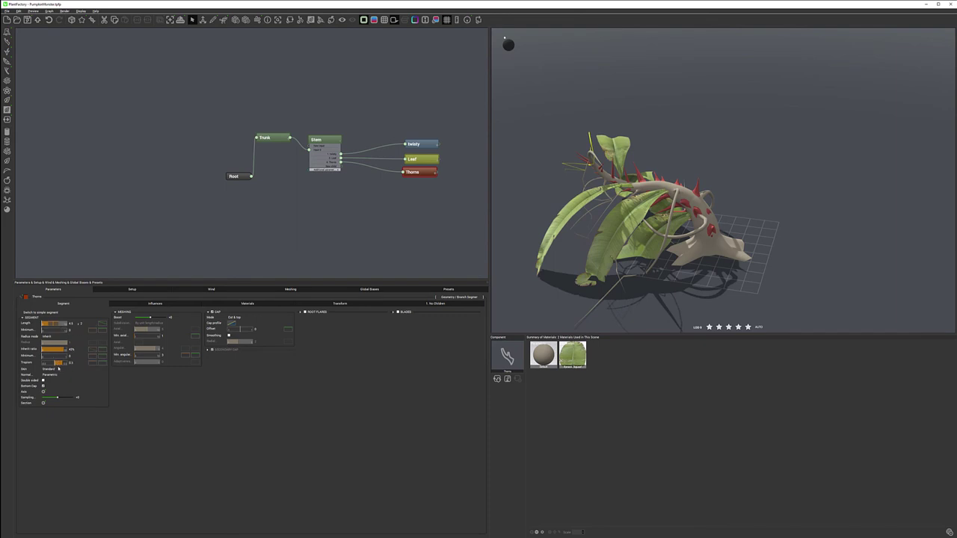
drag(59, 363, 54, 363)
drag(54, 364, 63, 363)
click(56, 356)
Set the Thorns' wind flexibility and wind strength to 0 and disable their wind and gust motion.
click(157, 304)
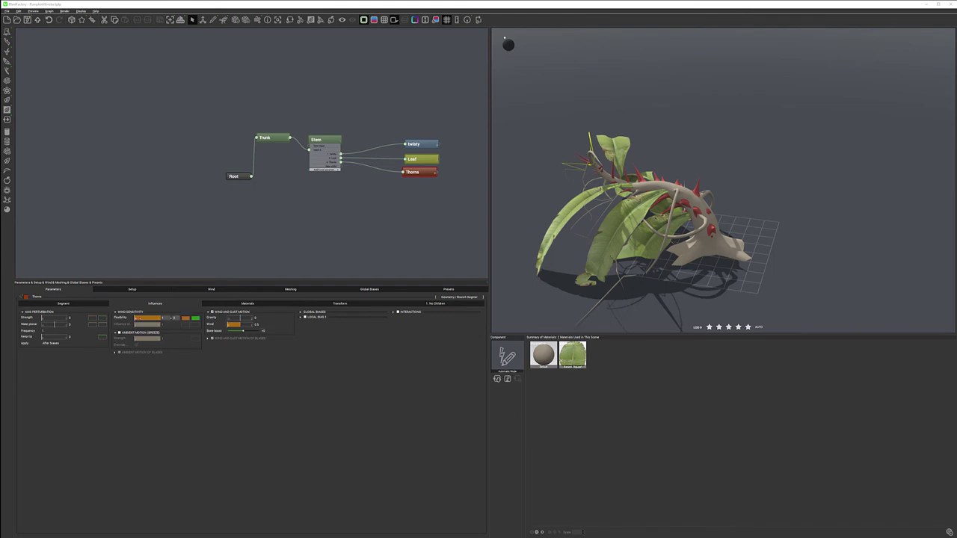
drag(160, 318, 136, 318)
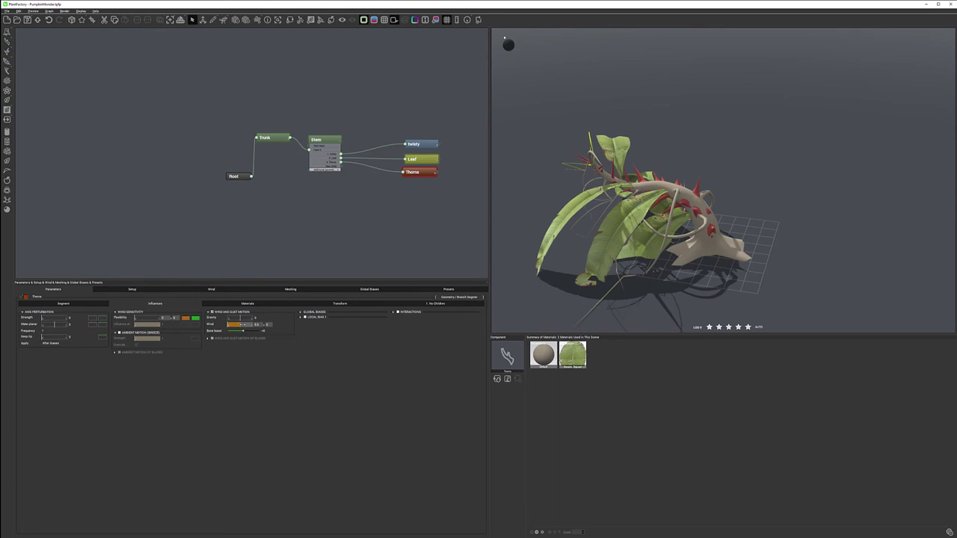
drag(232, 324, 226, 325)
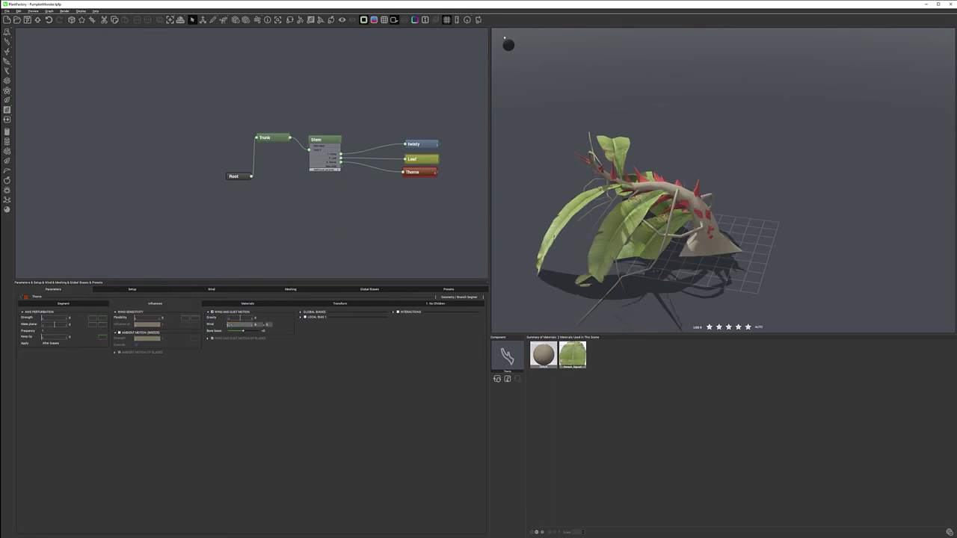
click(213, 311)
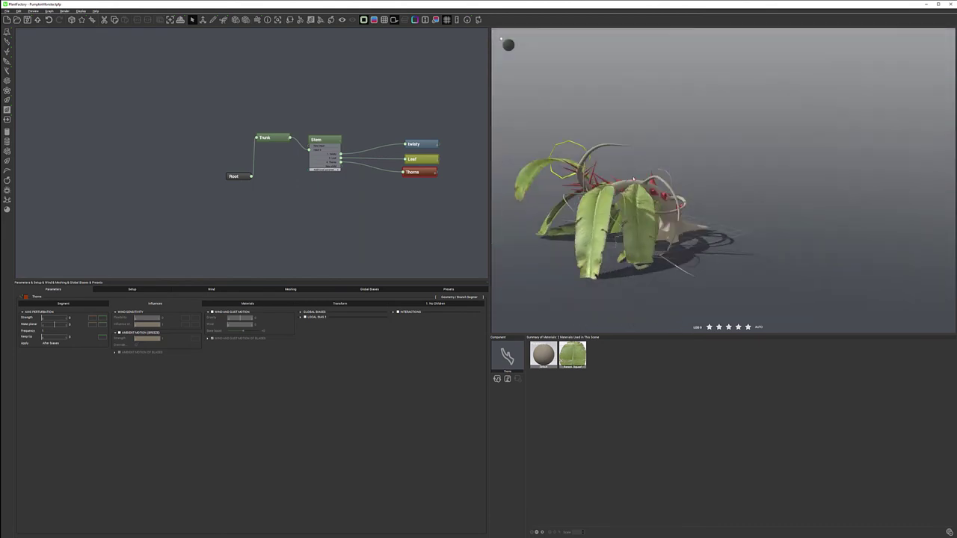
In the Stem's Thorns child settings, lower the end of the inherited scale profile to about 0.79.
right_drag(600, 183, 530, 198)
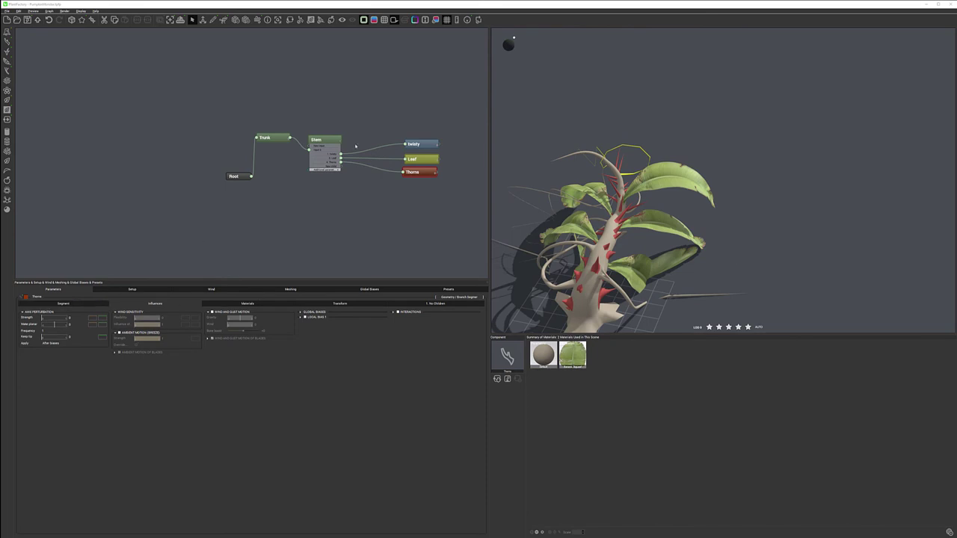
click(331, 140)
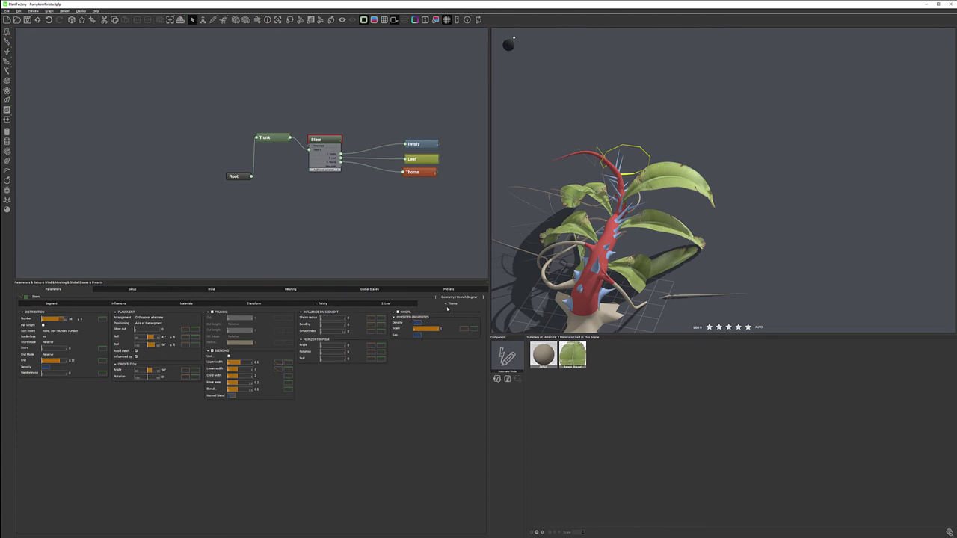
mouse_move(426, 329)
click(463, 329)
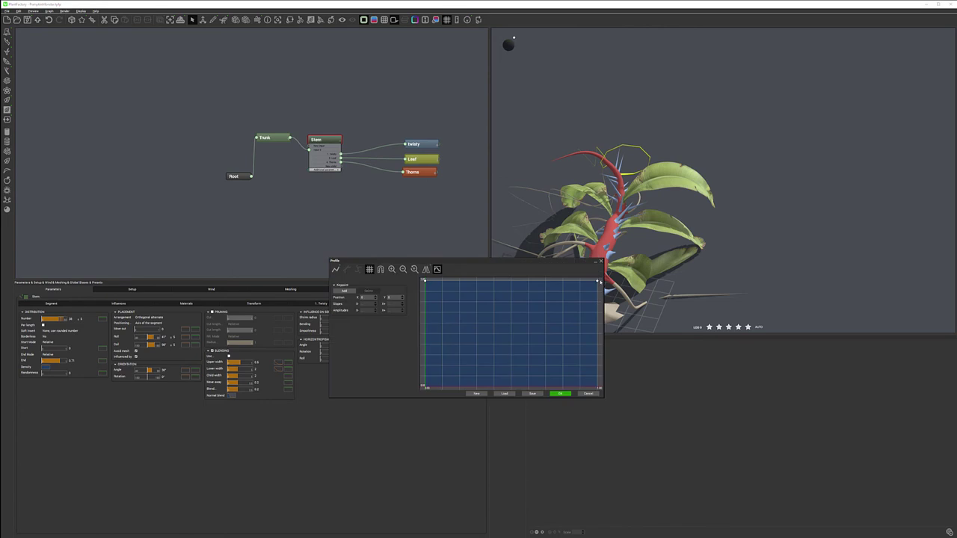
drag(597, 281, 599, 305)
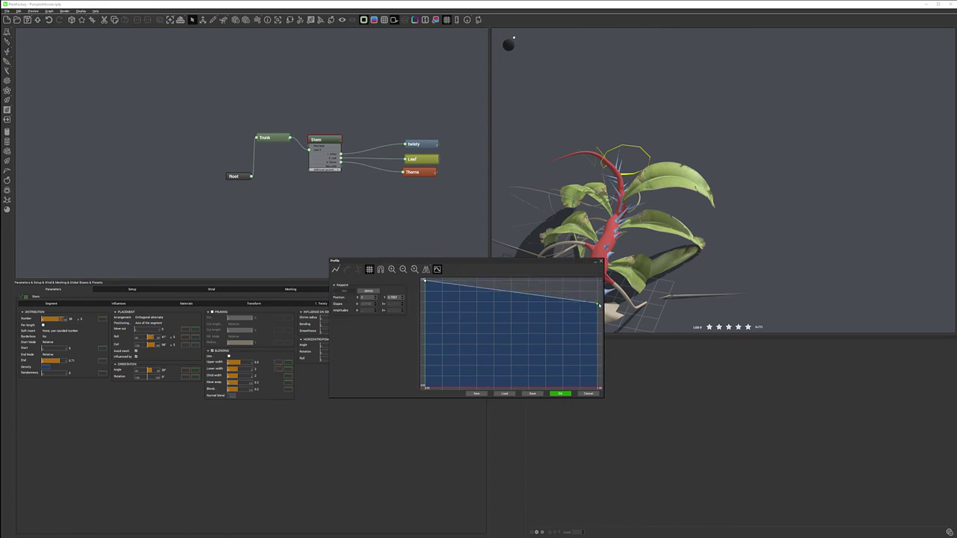
click(599, 305)
drag(577, 268, 485, 252)
mouse_move(505, 288)
mouse_down()
mouse_move(506, 307)
mouse_move(506, 289)
mouse_up()
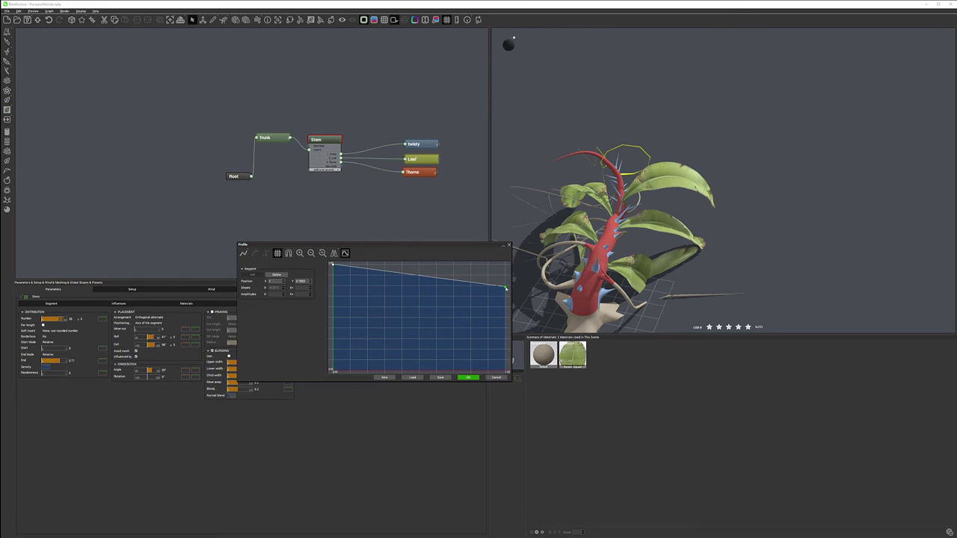
click(469, 377)
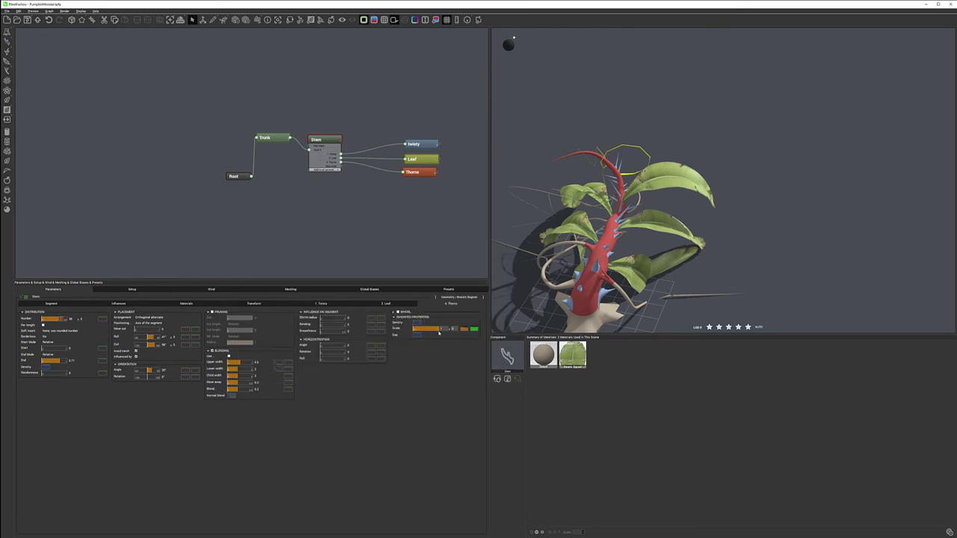
Steepen the inherited scale profile of the Stem's Thorns child, raising its start and lowering its end so thorns shrink toward the tip.
drag(437, 330, 435, 330)
click(463, 329)
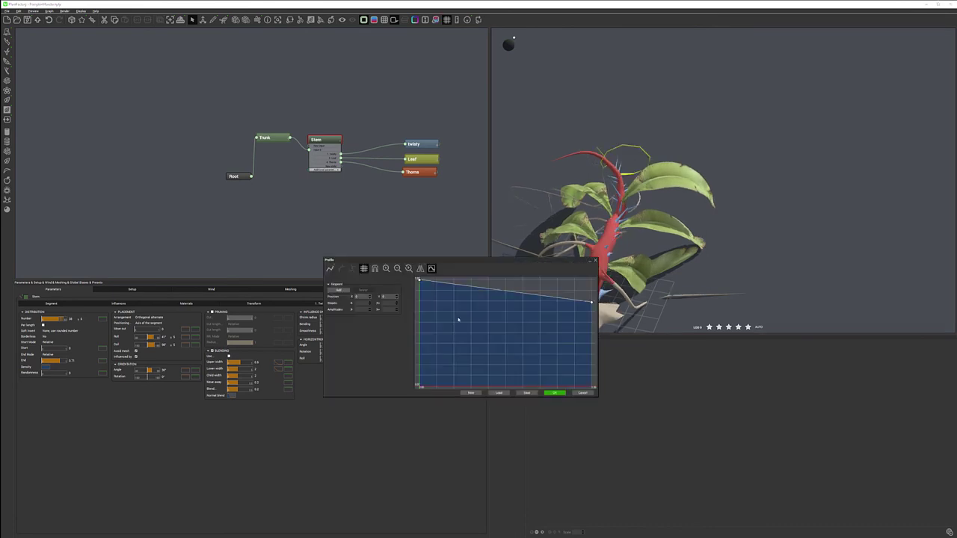
mouse_move(419, 282)
mouse_down()
mouse_move(422, 333)
mouse_move(420, 281)
mouse_up()
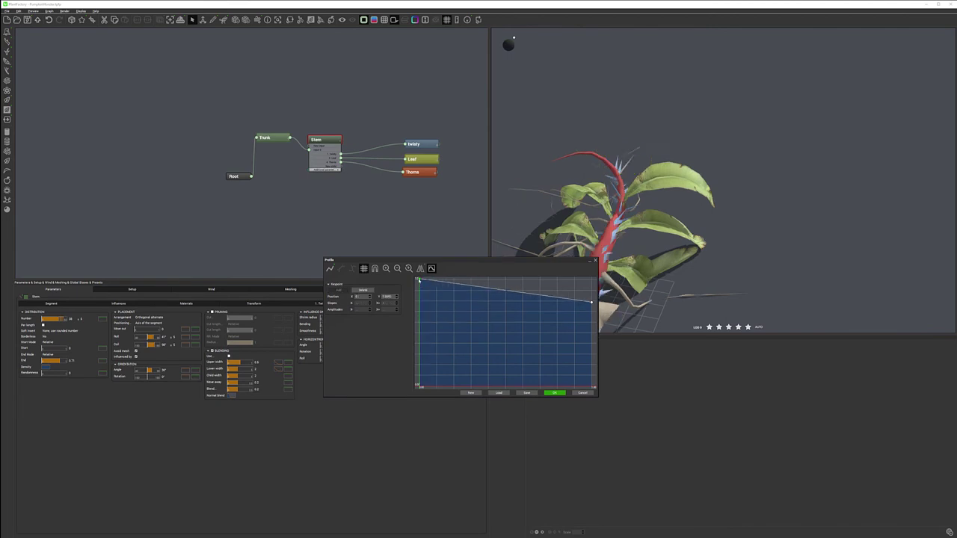
drag(449, 316, 449, 343)
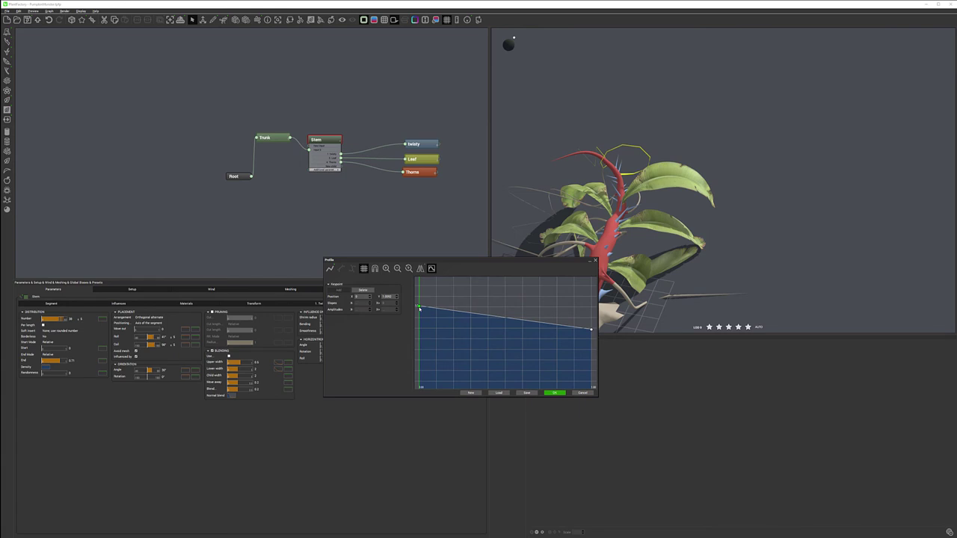
drag(420, 306, 420, 286)
drag(522, 256, 454, 238)
drag(524, 313, 525, 321)
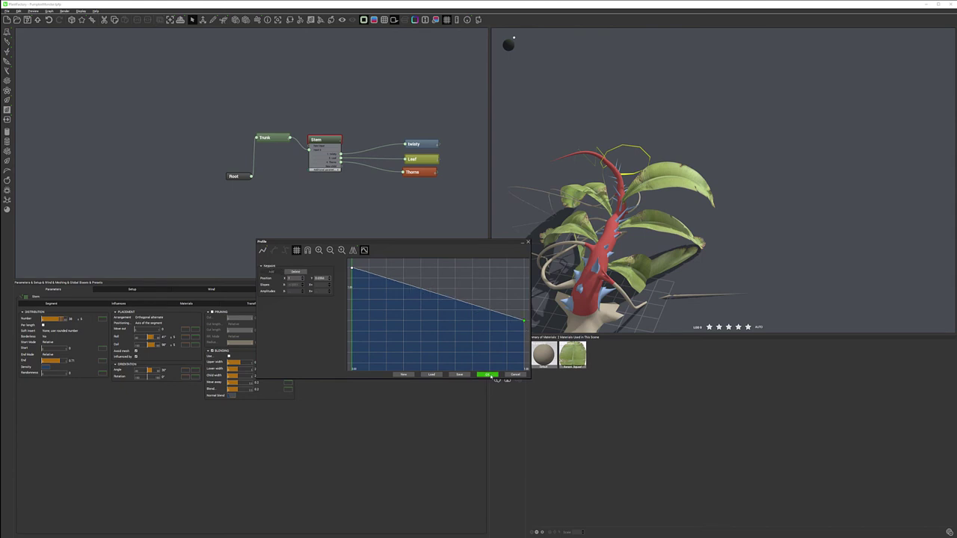
click(489, 375)
In the Stem's Local Bias 2 strength profile, add a high keypoint near the end and lower the end point to about zero.
right_drag(591, 247, 546, 182)
drag(545, 182, 559, 192)
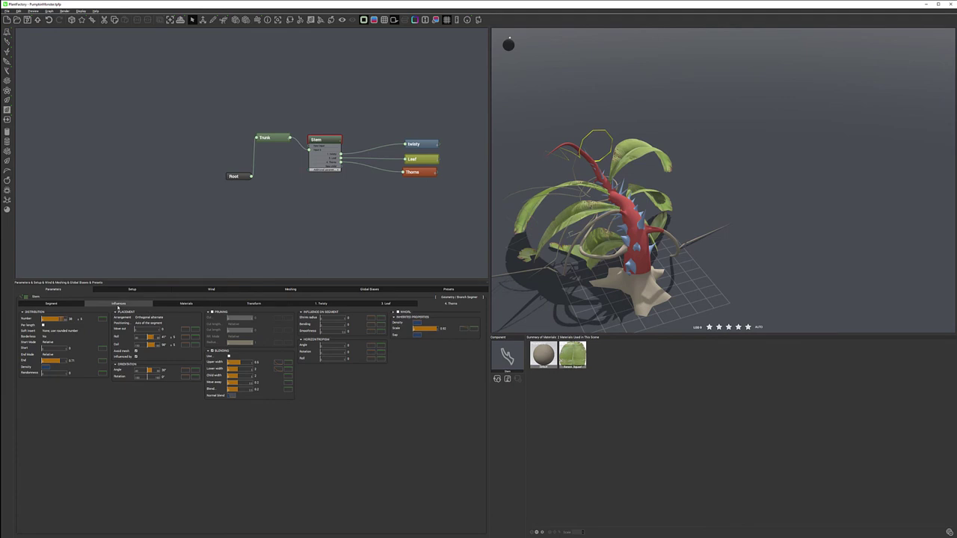
click(115, 304)
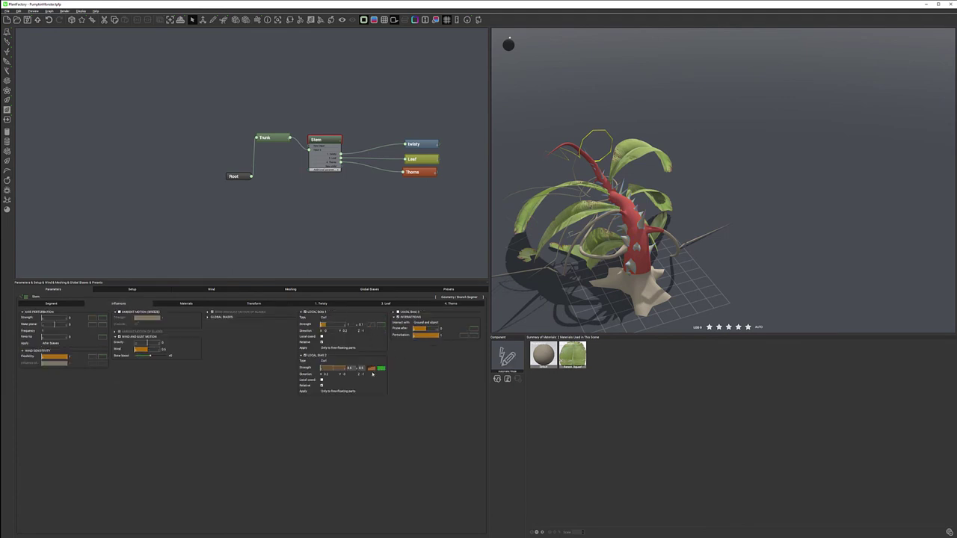
click(378, 368)
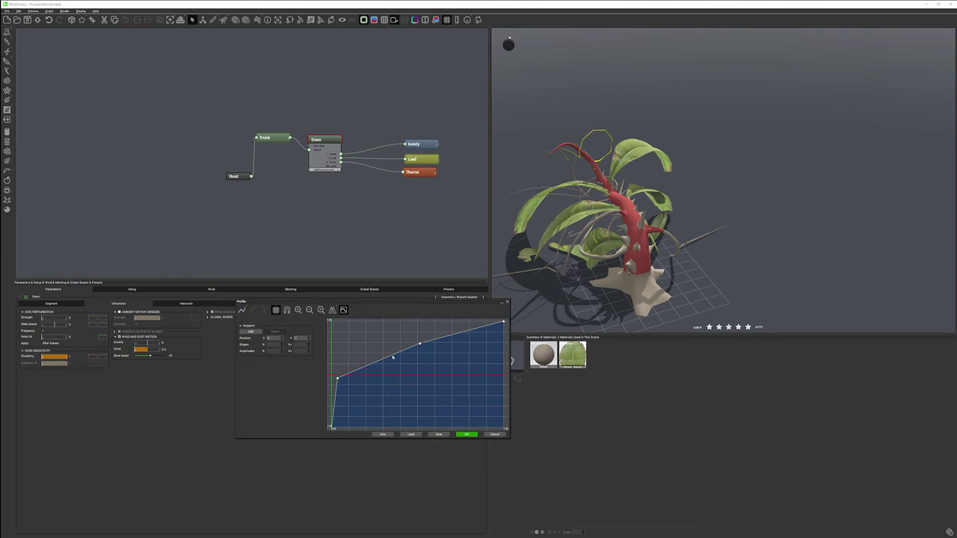
click(486, 327)
drag(504, 323, 504, 376)
click(506, 368)
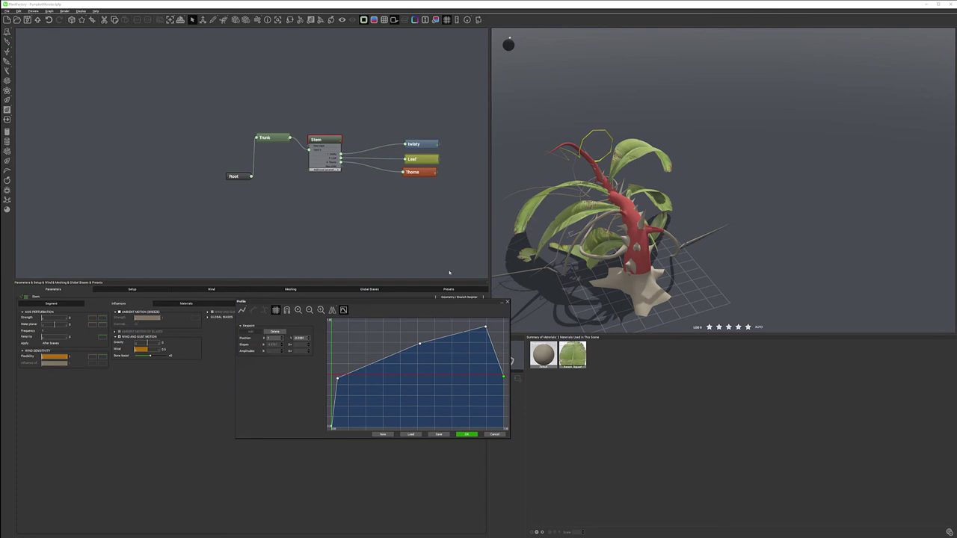
click(466, 435)
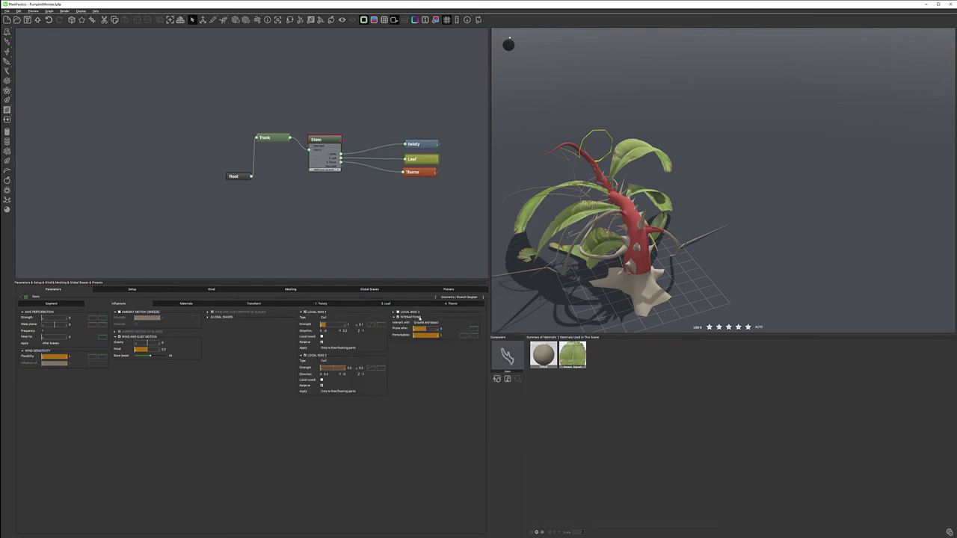
Reshape the end of the Stem's Local Bias 1 strength profile to plunge to about -1 and finish at about -0.78.
click(369, 325)
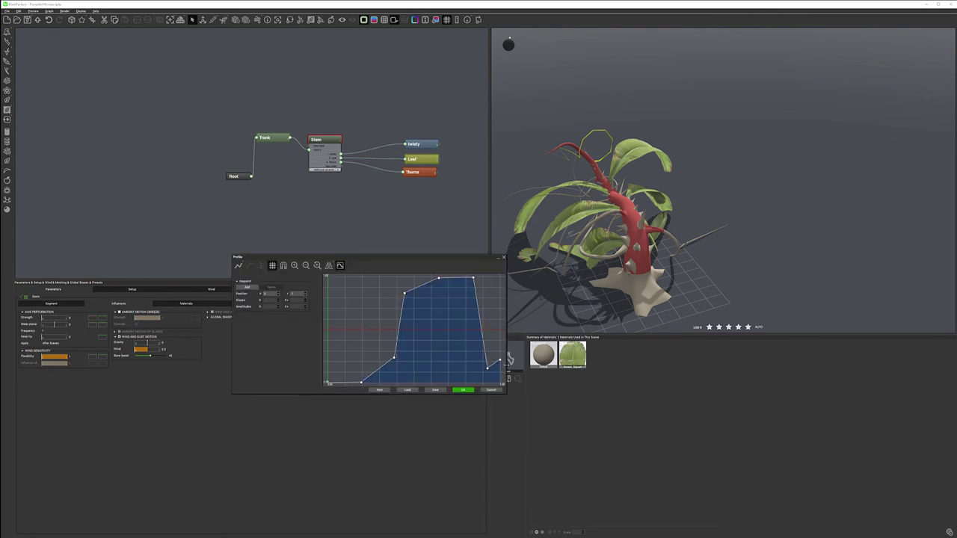
drag(488, 368, 502, 384)
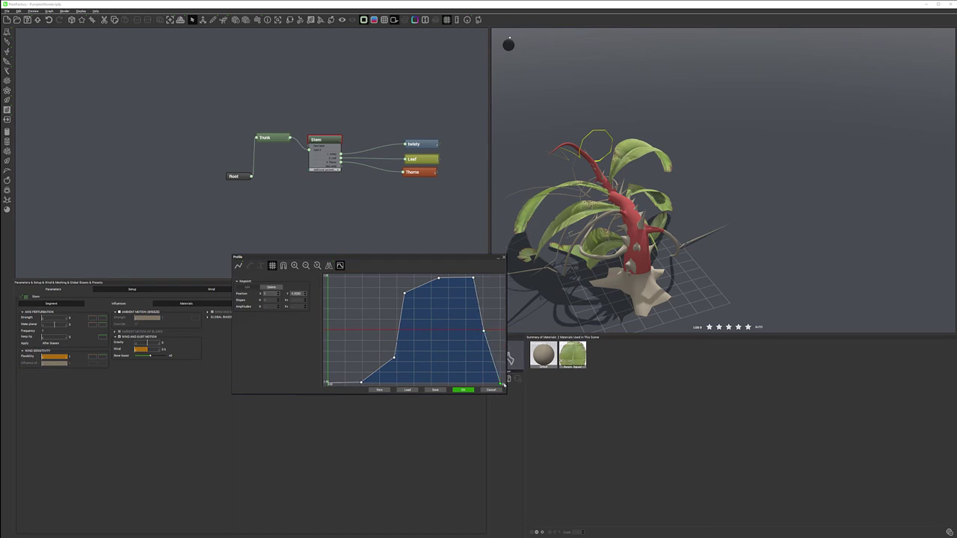
drag(484, 330, 467, 382)
click(473, 279)
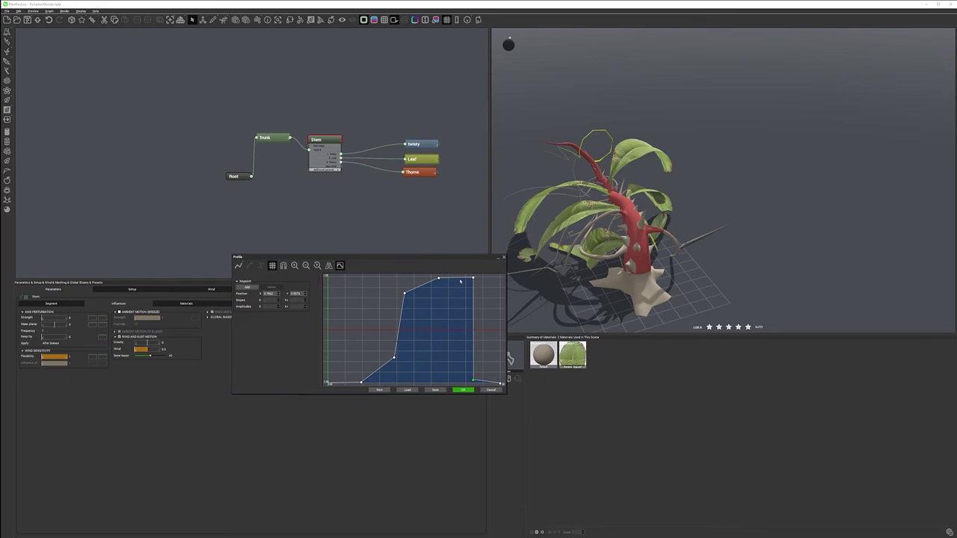
mouse_move(473, 279)
mouse_down()
mouse_move(448, 279)
mouse_move(476, 281)
mouse_up()
click(482, 280)
drag(474, 381, 500, 373)
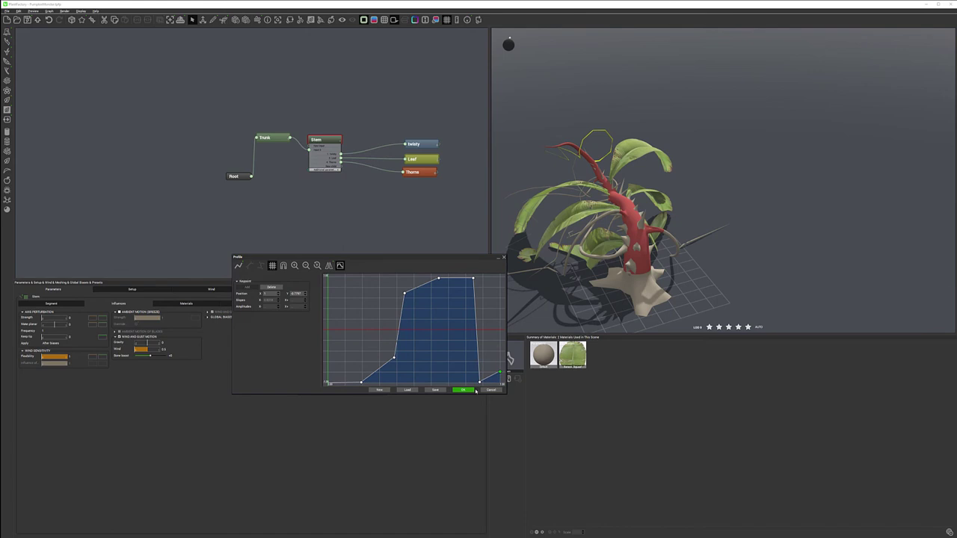
click(472, 390)
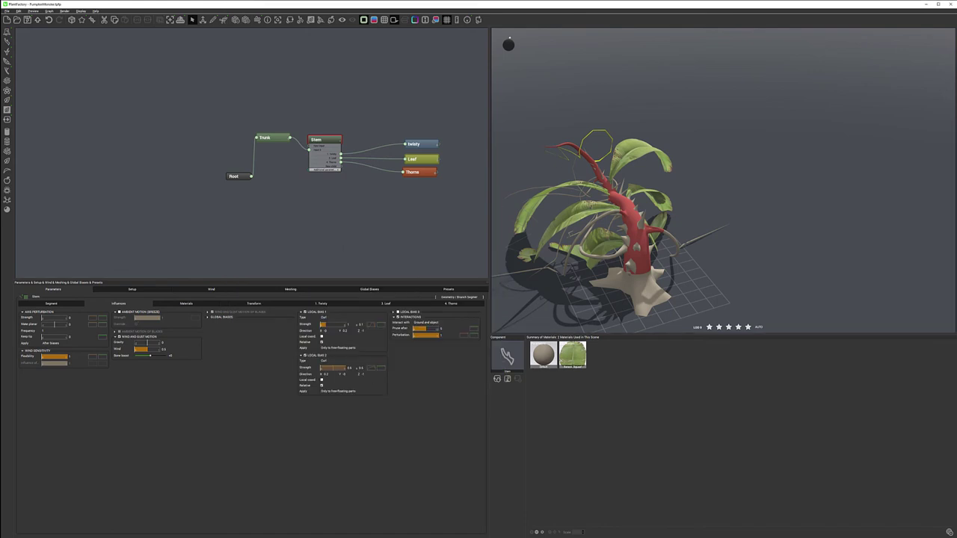
Reshape the Stem's Local Bias 2 strength profile to drop steeply from its peak to about -1 and stay there to the end.
click(372, 368)
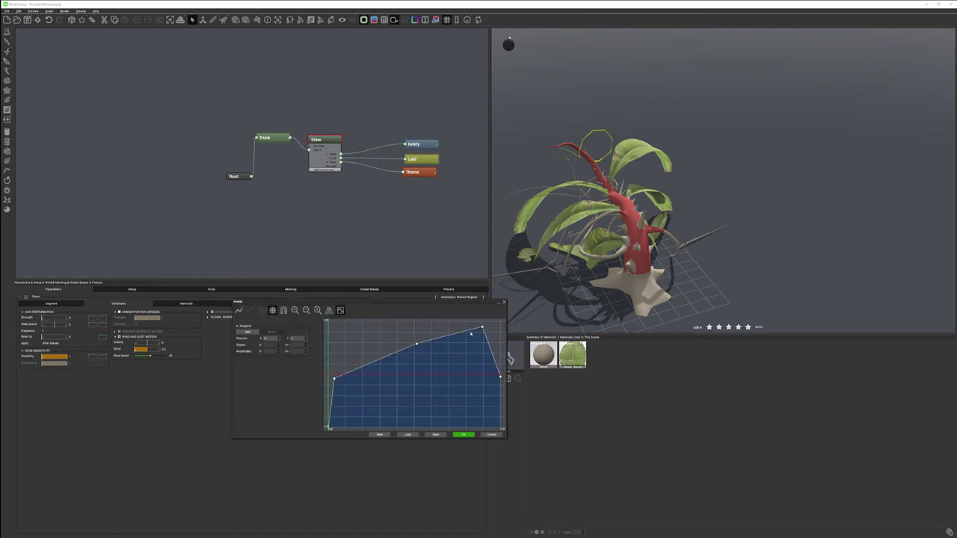
drag(499, 375, 501, 428)
drag(492, 377, 482, 407)
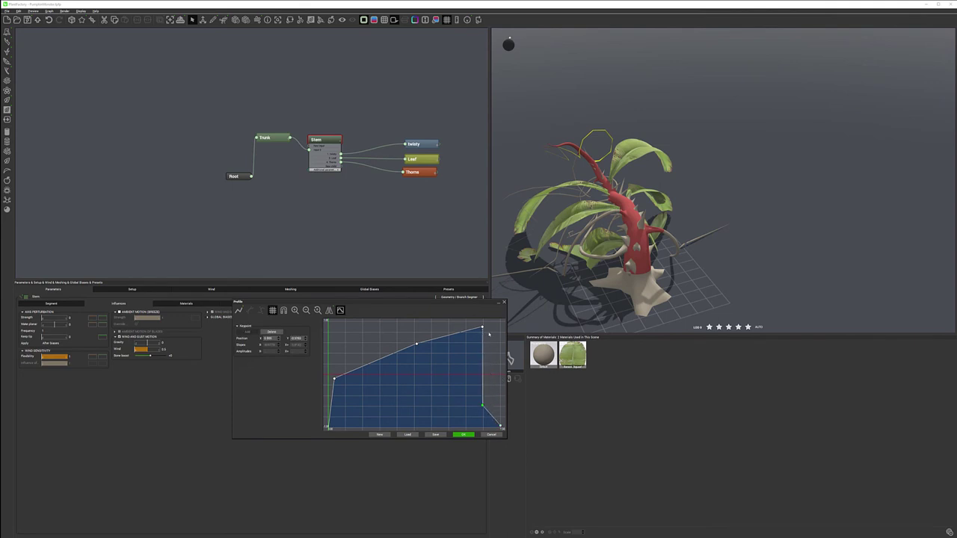
drag(483, 328, 469, 324)
drag(483, 407, 477, 429)
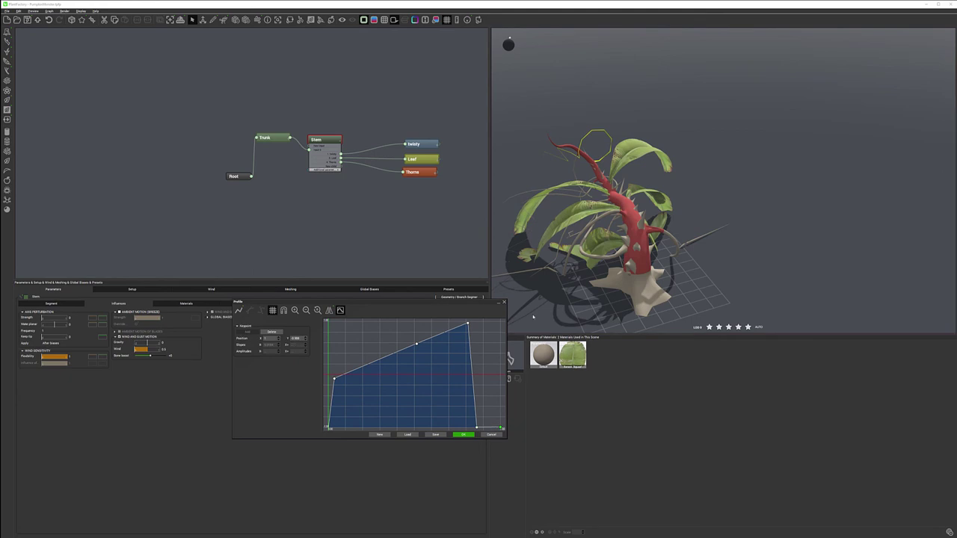
click(464, 436)
mouse_move(571, 188)
mouse_down()
mouse_move(733, 172)
mouse_move(580, 178)
mouse_up()
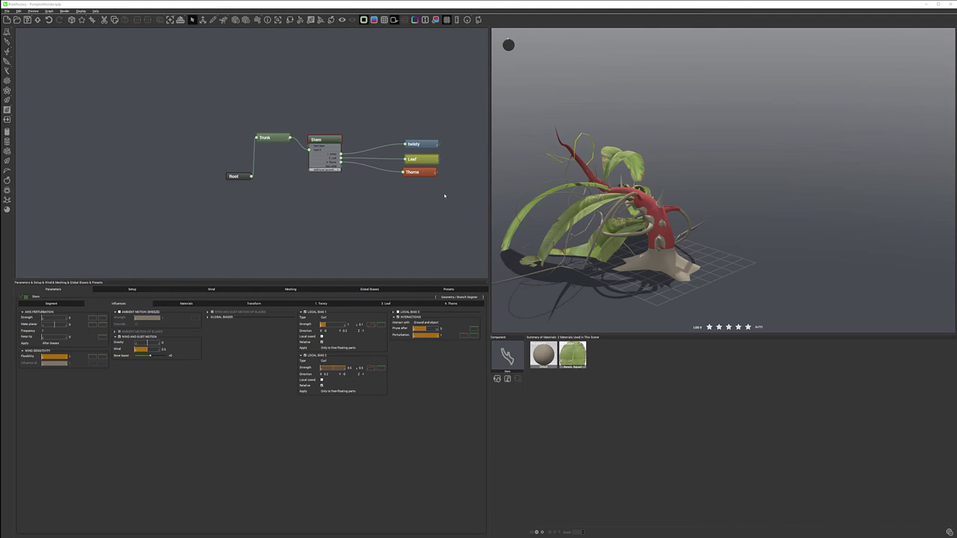
Add an Urchin Primitive to the graph and place it below the Thorns node.
right_click(397, 199)
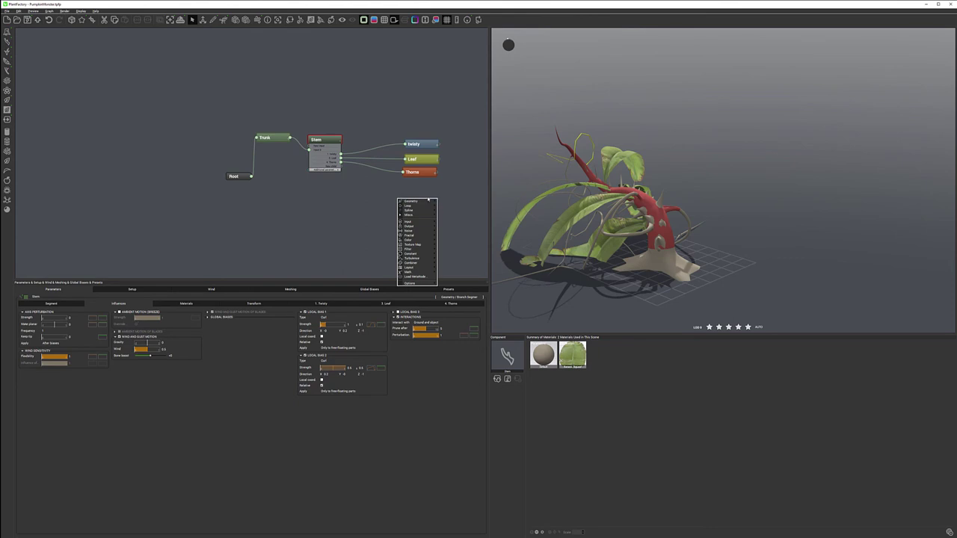
mouse_move(428, 204)
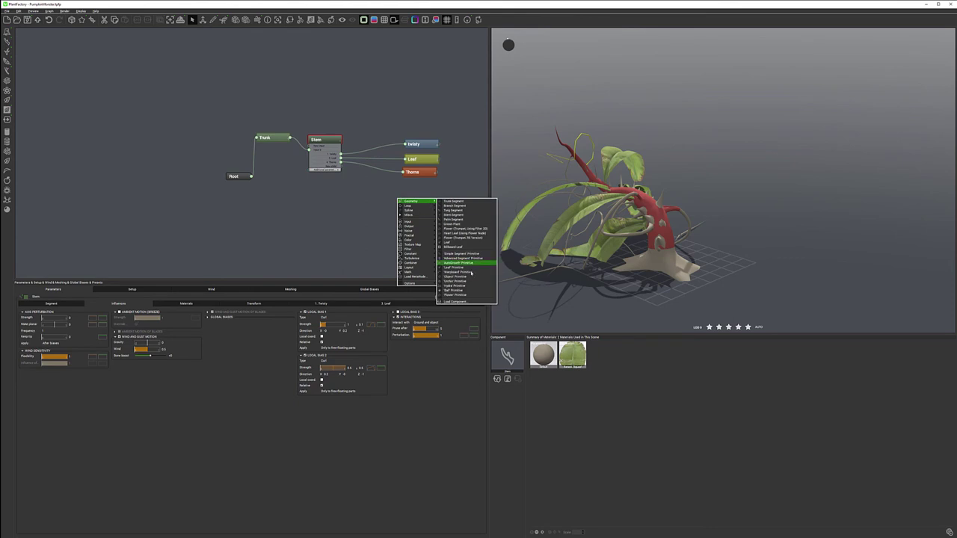
click(468, 282)
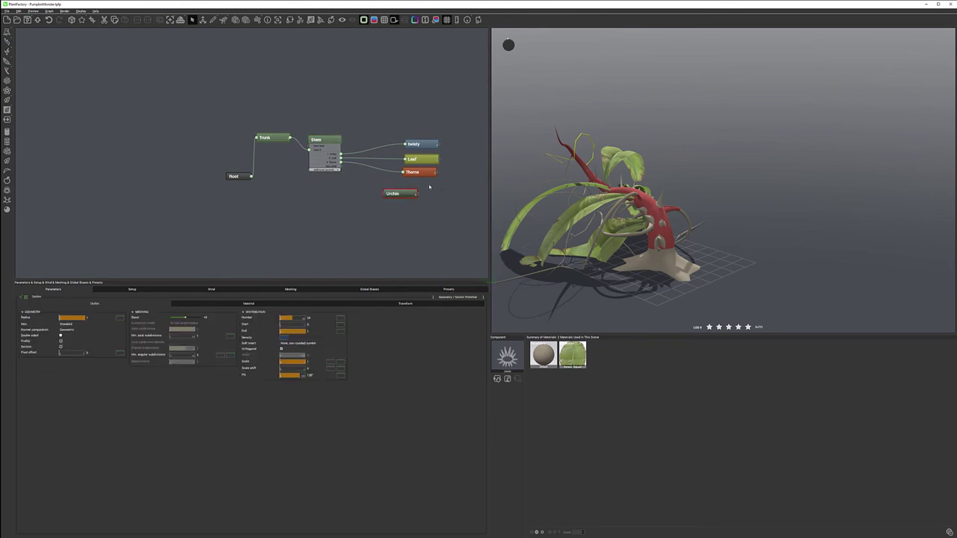
drag(430, 195, 419, 193)
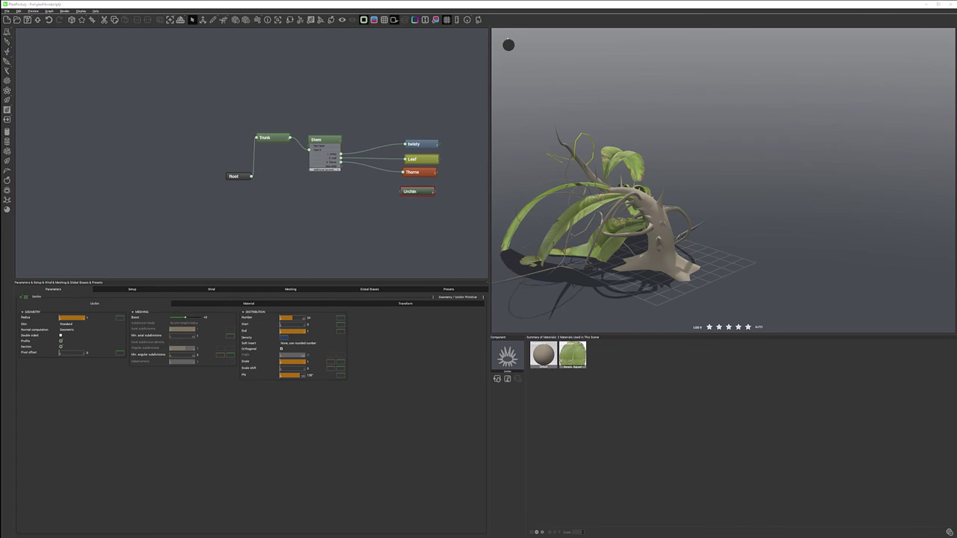
Change the Urchin node's colour to light orange.
double_click(25, 297)
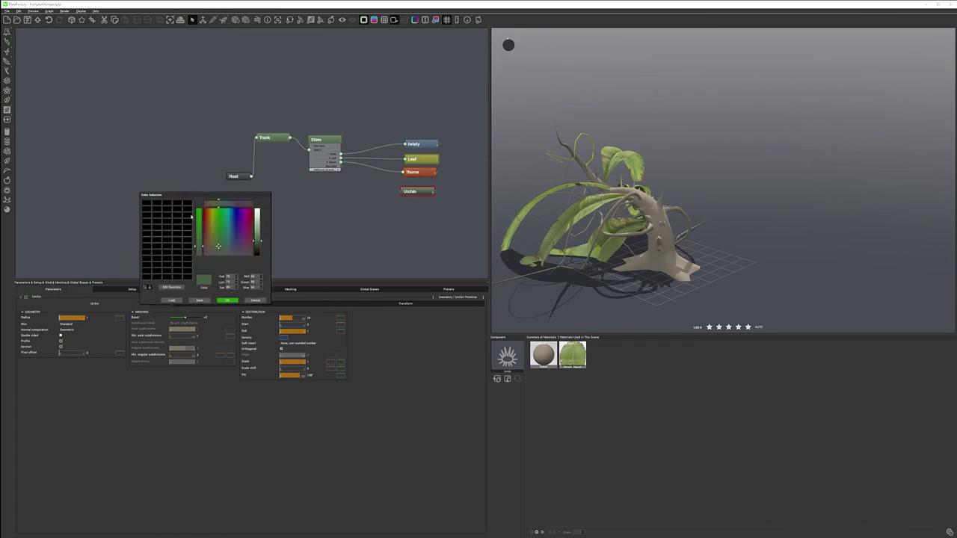
drag(214, 222, 208, 209)
click(258, 222)
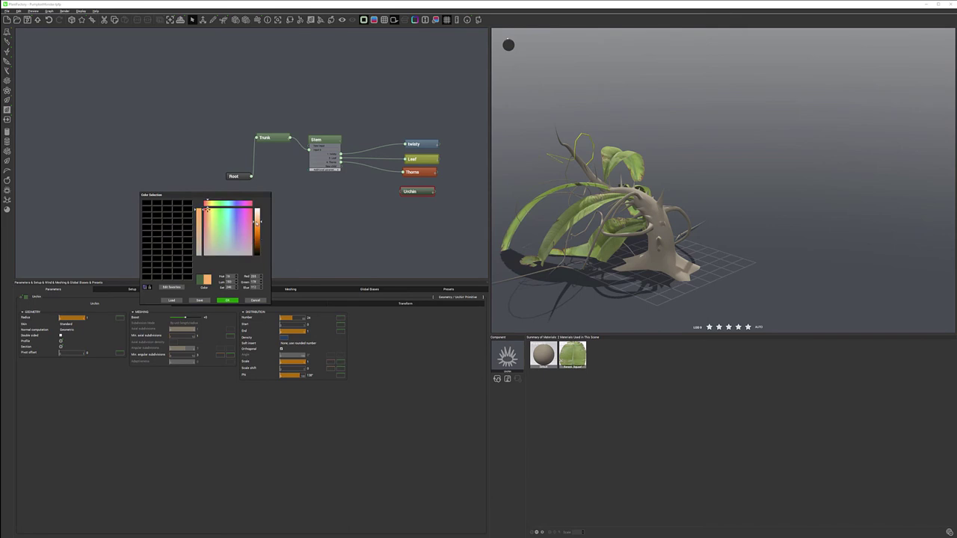
click(228, 300)
Connect the Urchin node to the Stem as a child and rename it Pumpkin.
mouse_move(425, 191)
mouse_down()
mouse_move(339, 166)
mouse_move(414, 187)
mouse_up()
double_click(412, 188)
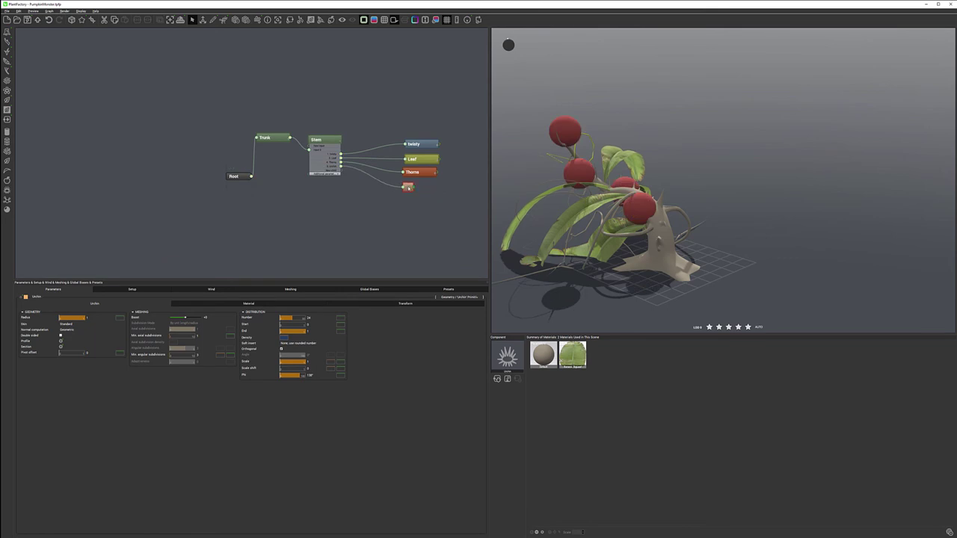
double_click(409, 188)
double_click(415, 189)
click(431, 187)
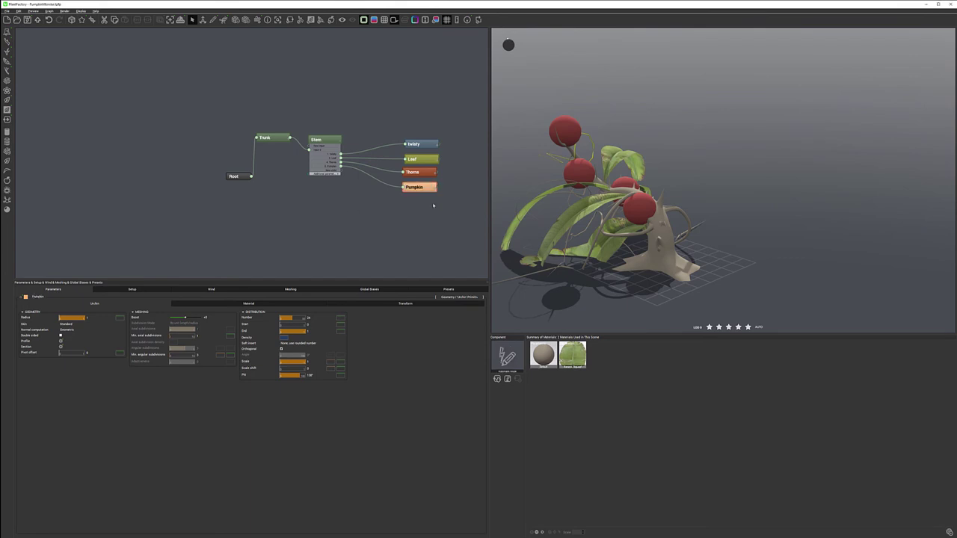
In the Stem's Pumpkin child settings, position it at the tip of the segment, set the orientation angle to 0° and enable blending.
click(328, 139)
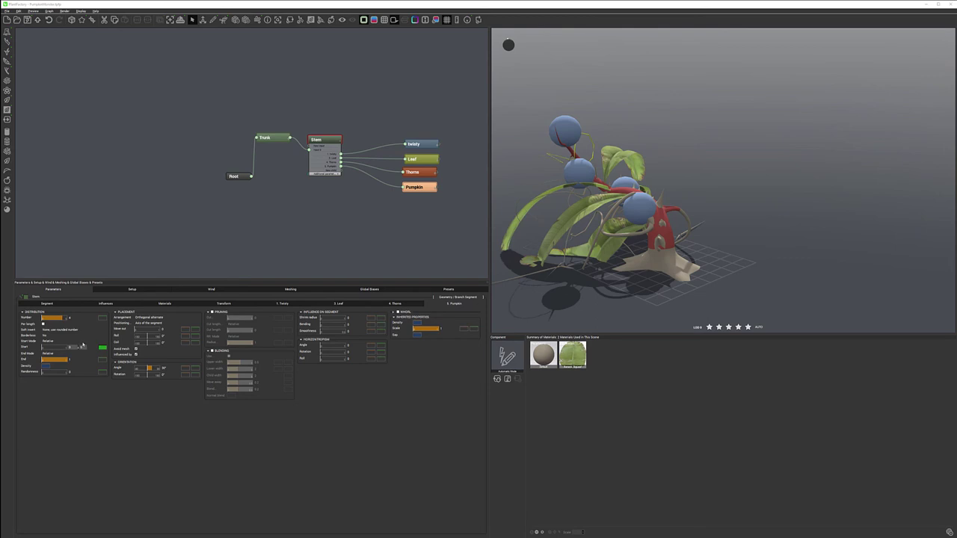
click(159, 323)
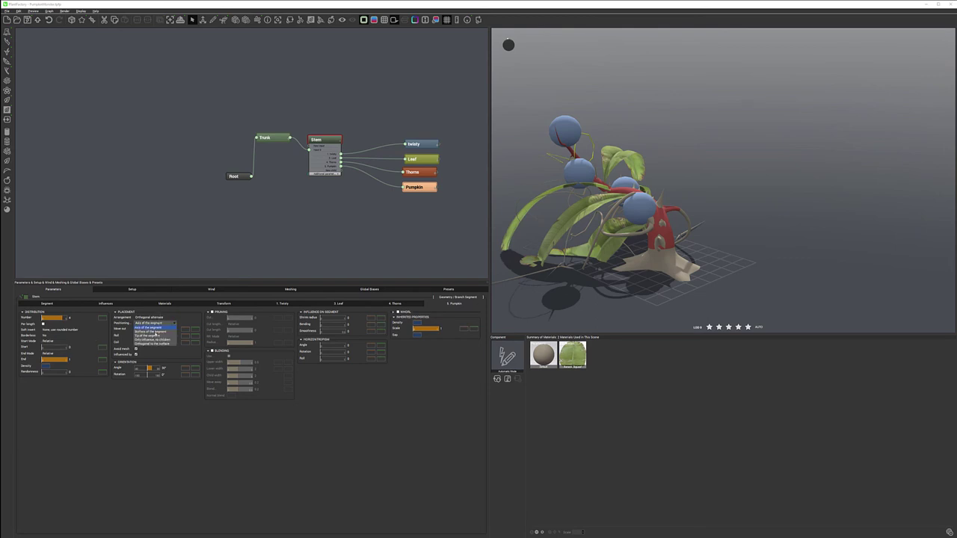
click(154, 336)
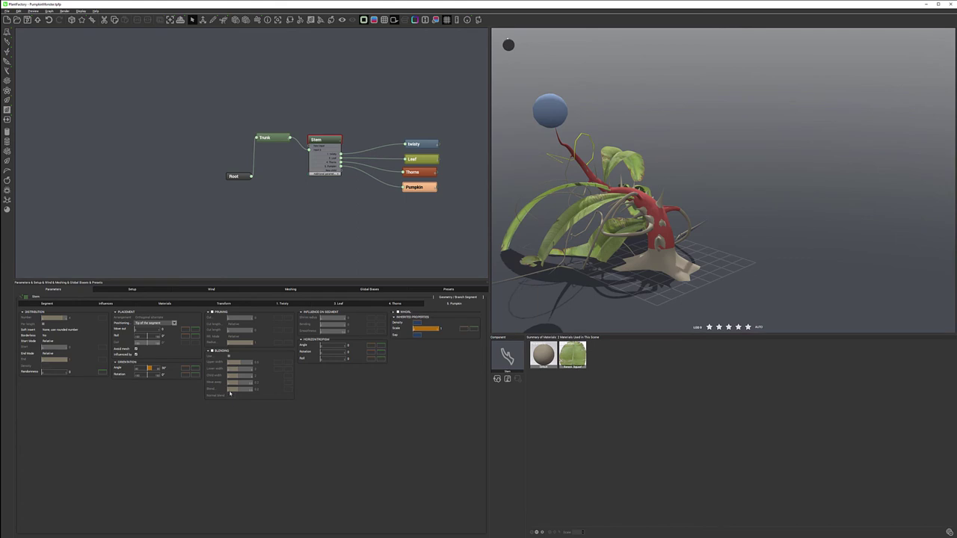
drag(152, 368, 147, 369)
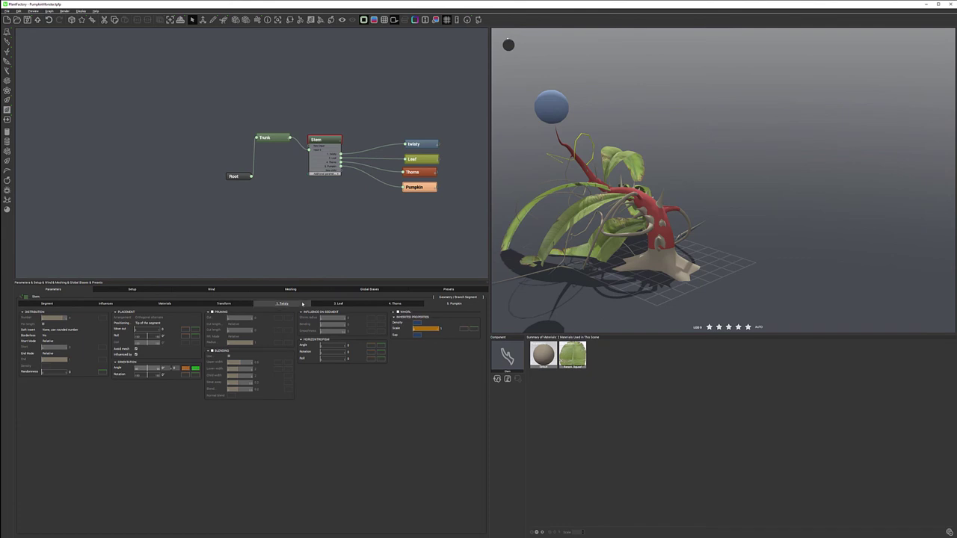
click(221, 352)
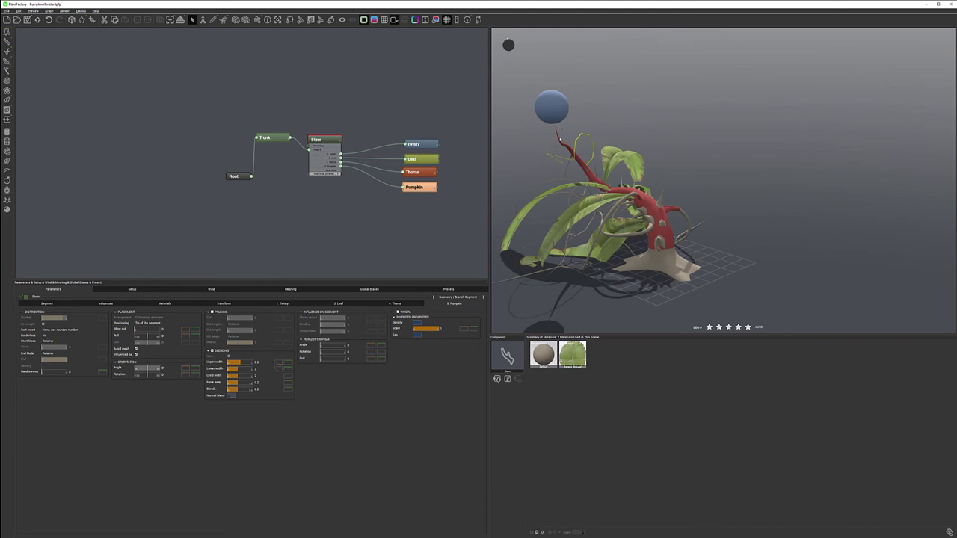
In the Stem's inherit ratio curve, add a point near the end and raise the end point to about 0.1 to thicken the stem tip.
scroll(558, 112, up, 10)
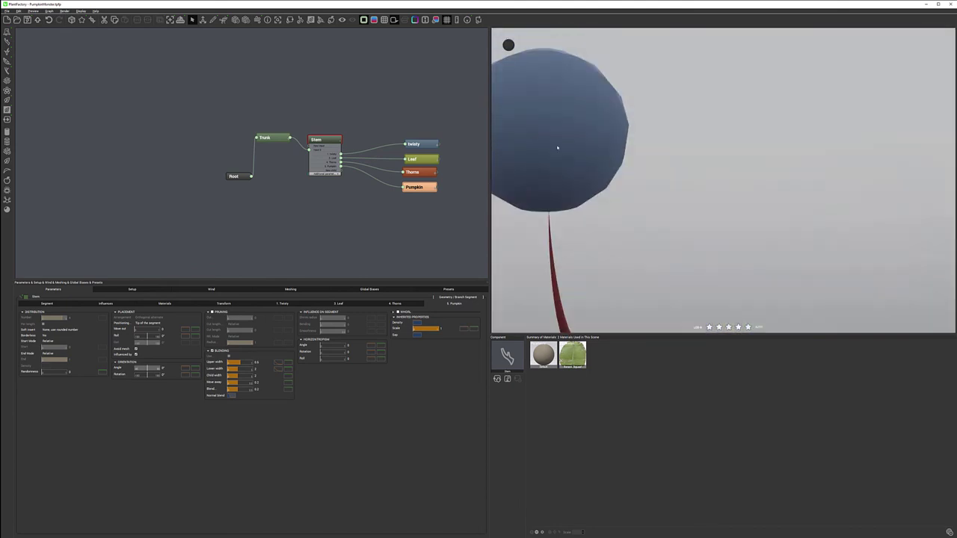
right_drag(578, 200, 554, 216)
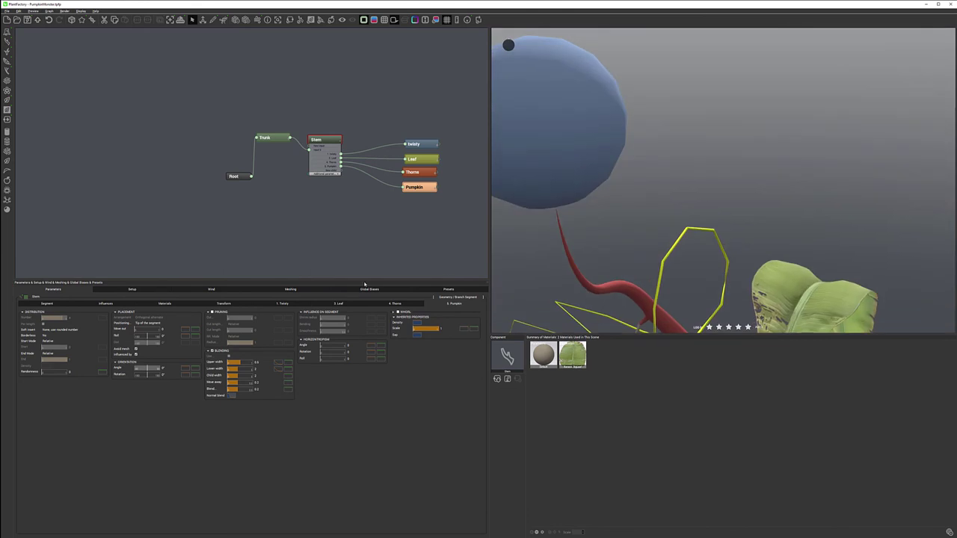
click(52, 303)
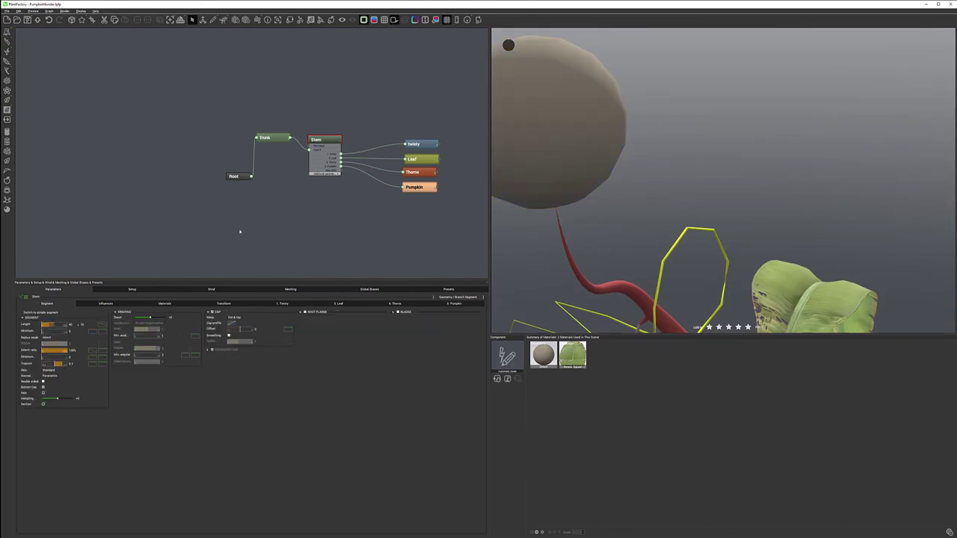
click(329, 142)
double_click(94, 352)
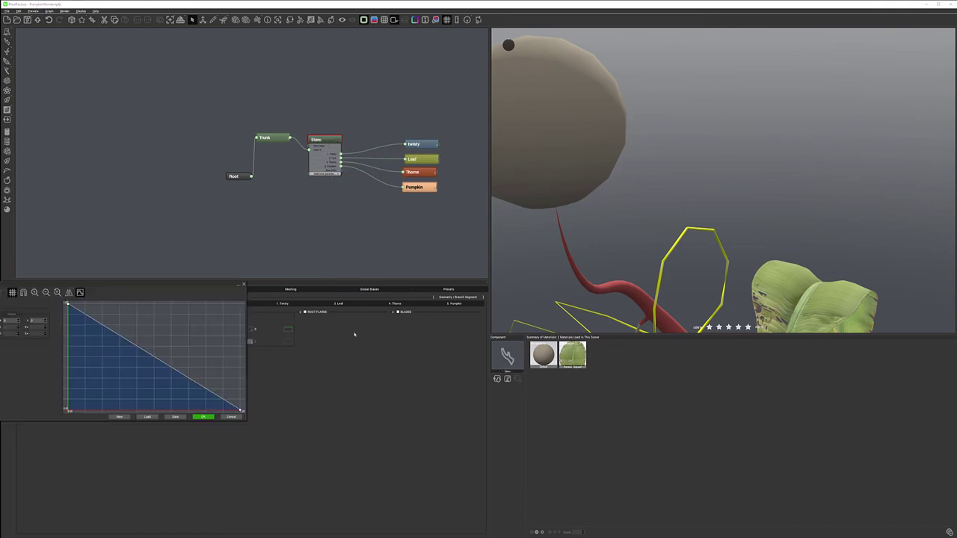
click(227, 402)
drag(240, 410, 240, 401)
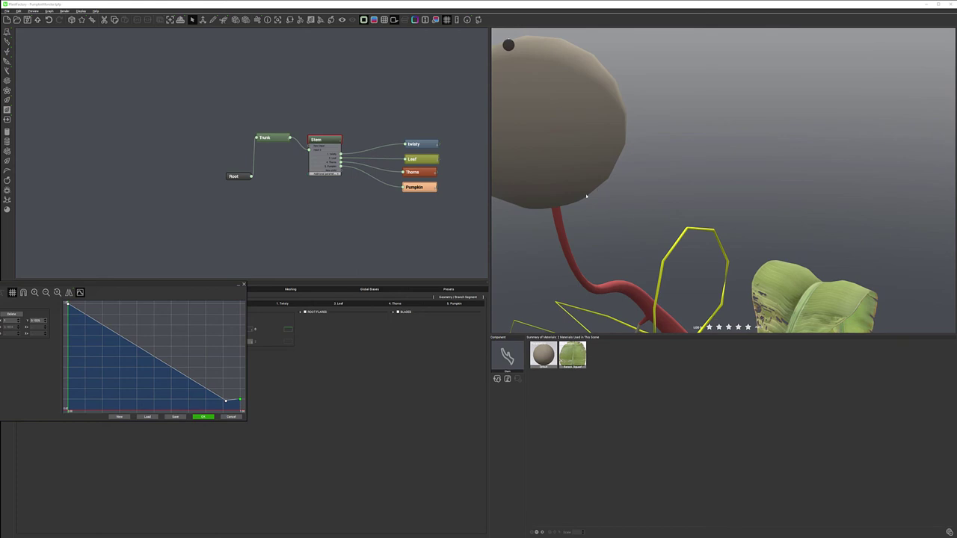
right_drag(599, 190, 556, 155)
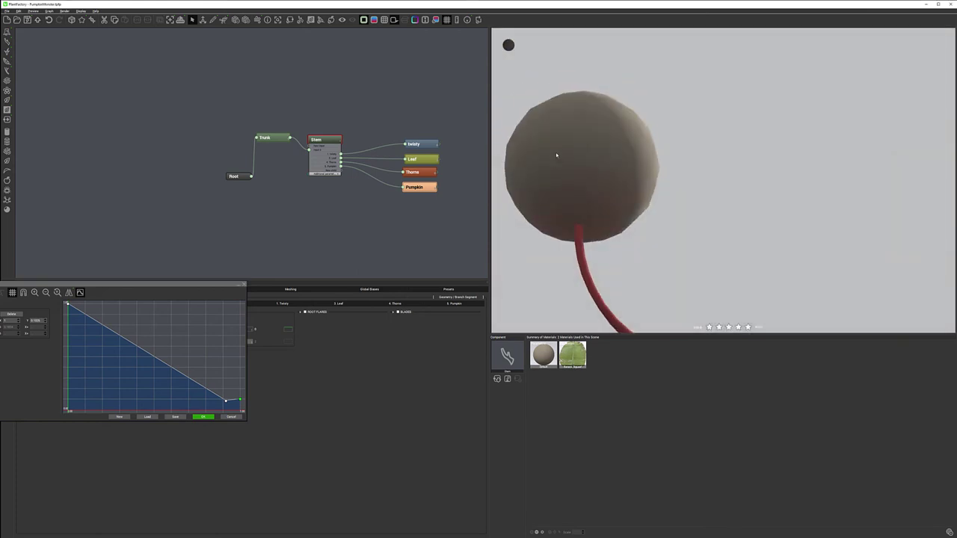
click(206, 417)
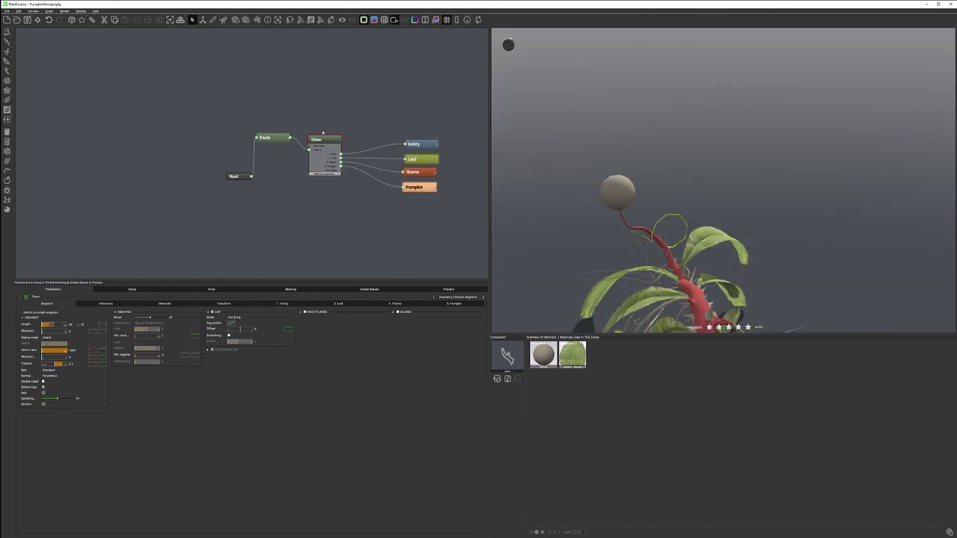
click(352, 239)
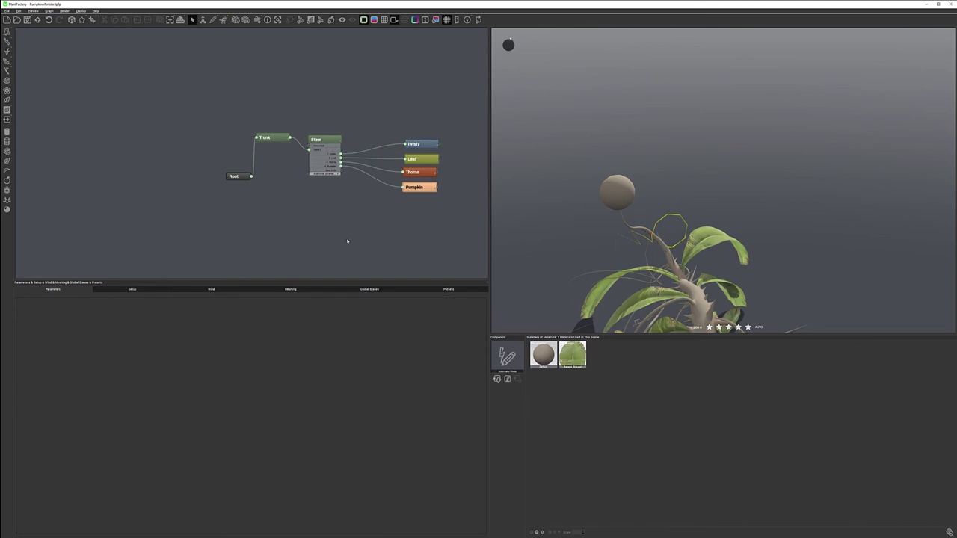
Open the Pumpkin node's profile spline for editing and add control points at the top, bottom and both sides of the circle.
click(325, 140)
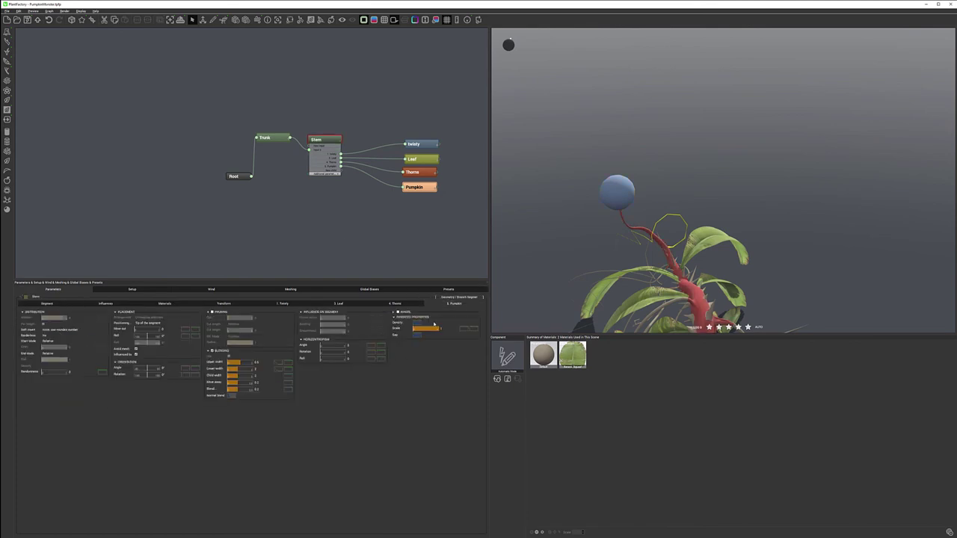
click(428, 187)
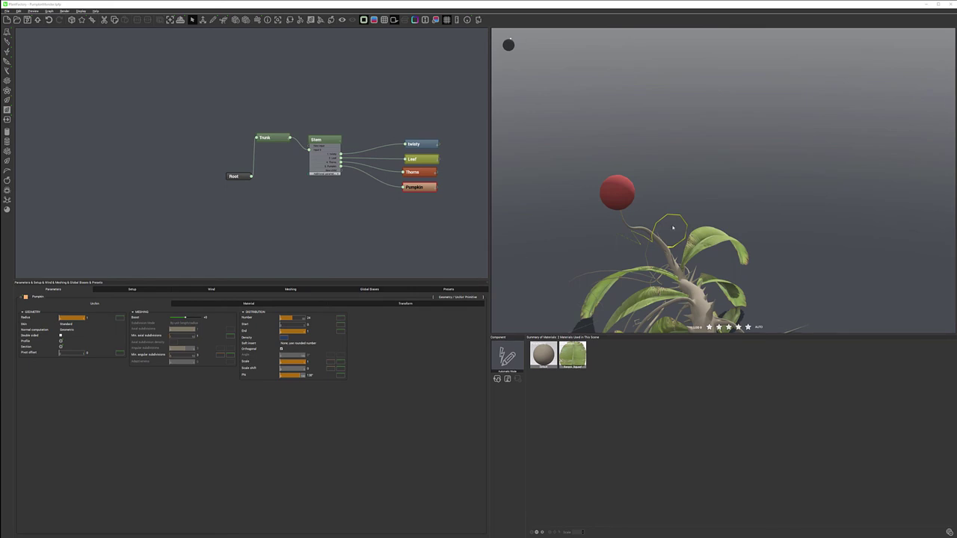
click(60, 341)
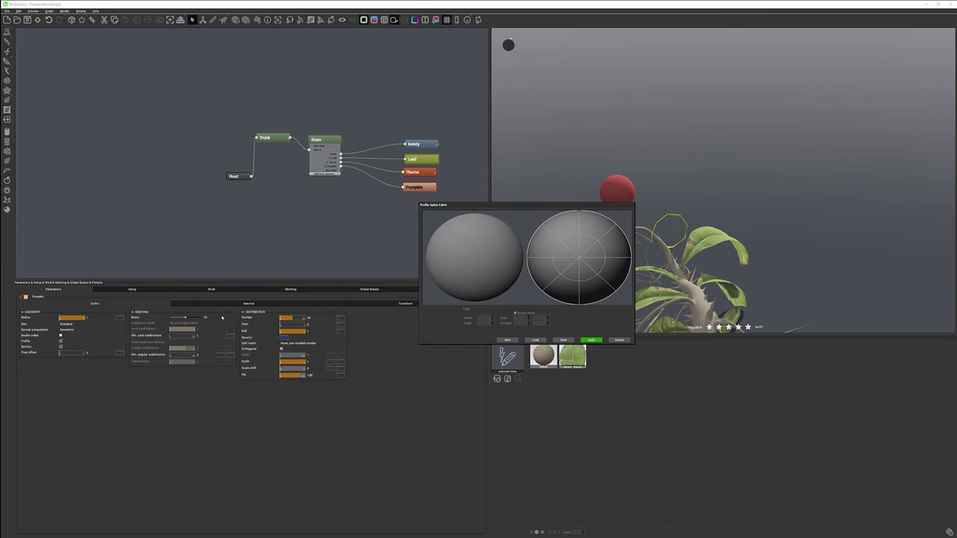
mouse_move(579, 210)
mouse_down()
mouse_move(579, 222)
mouse_move(577, 210)
mouse_up()
click(580, 304)
click(528, 258)
click(630, 257)
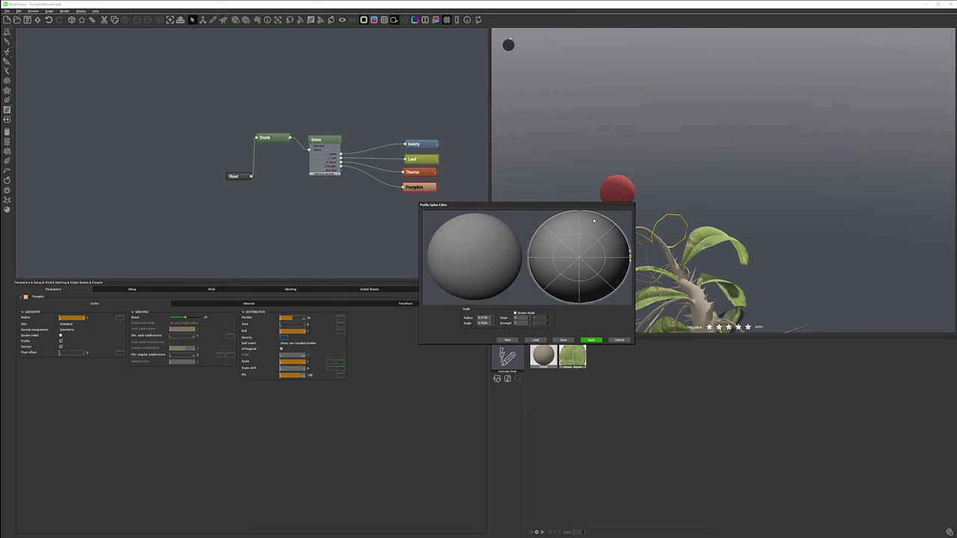
Flatten the pumpkin profile by pulling its top and bottom points inward, and move the left side point slightly outward.
drag(579, 212, 579, 229)
drag(579, 301, 578, 293)
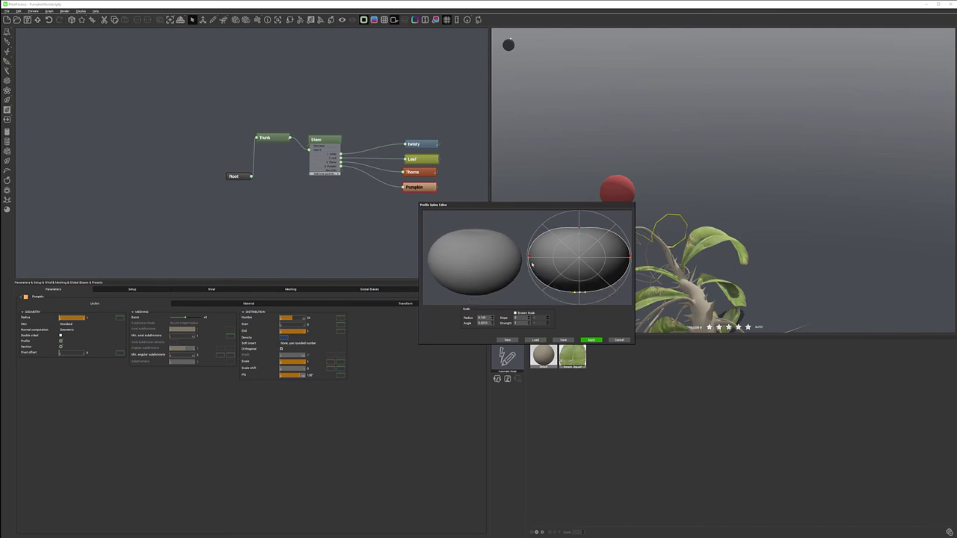
drag(528, 256, 525, 259)
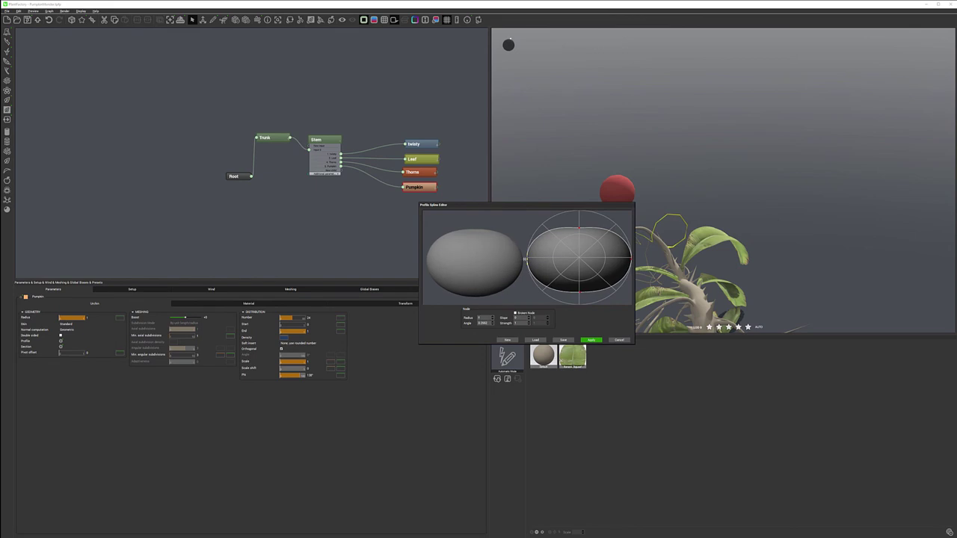
Flatten the top of the pumpkin's profile curve by moving its top node inward, and apply the profile.
click(579, 226)
click(591, 341)
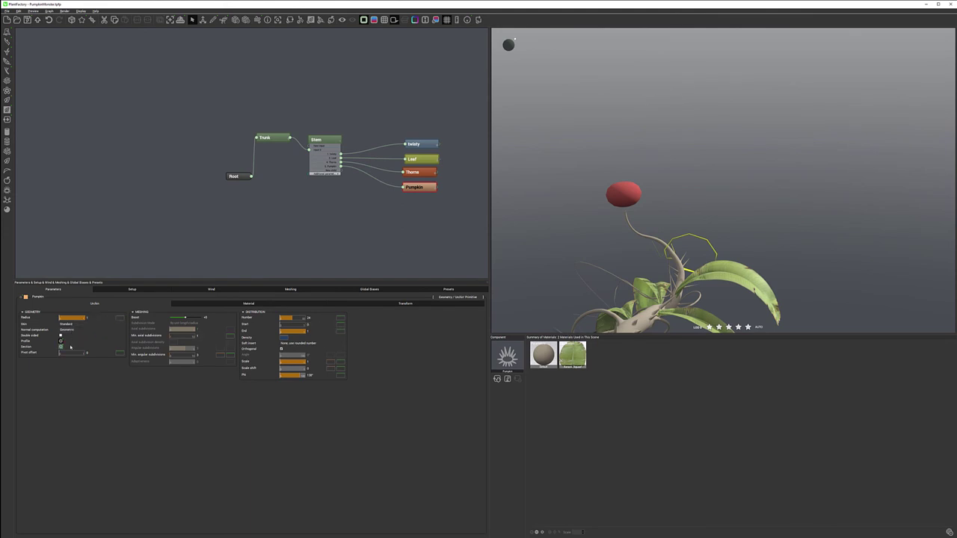
Set the pumpkin's pivot offset to about 0.13 so that it sits on the tip of the stem.
scroll(640, 185, up, 3)
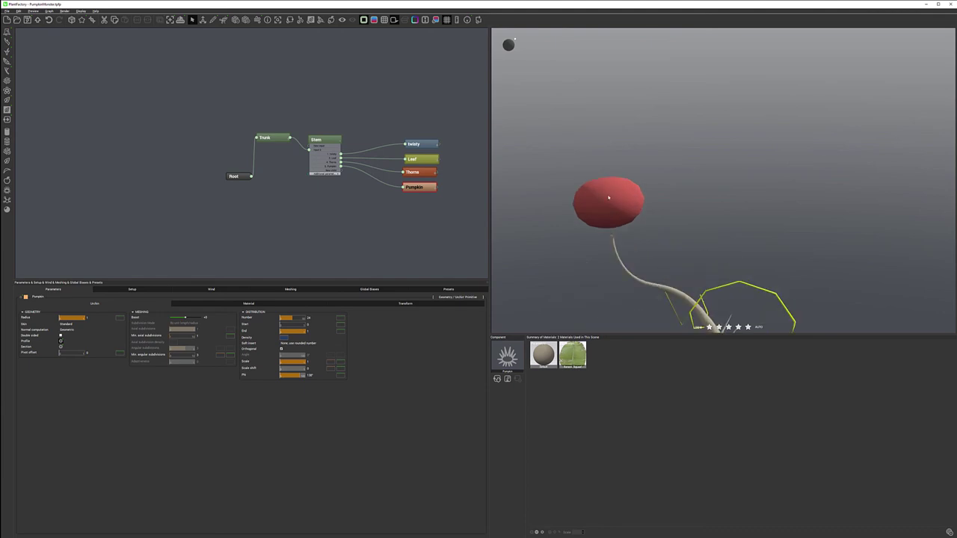
scroll(608, 201, up, 2)
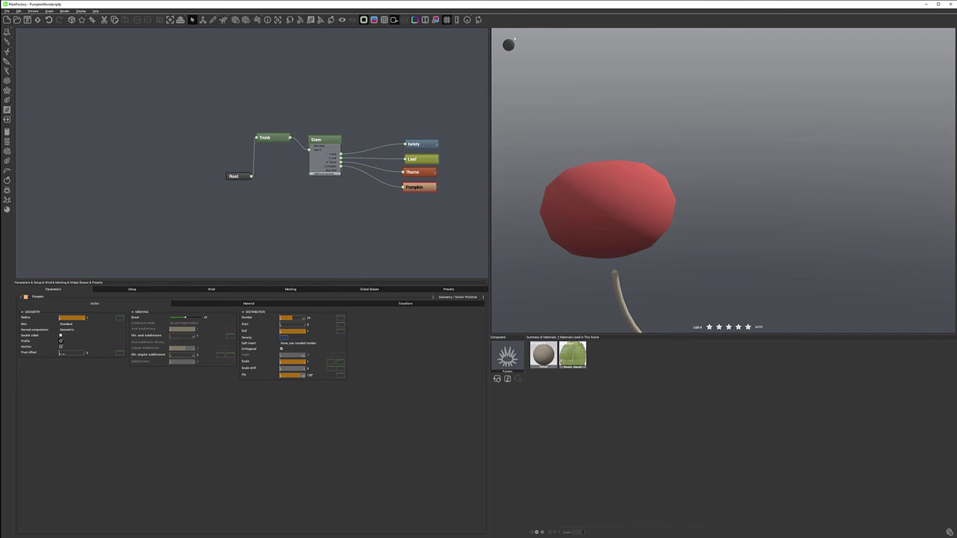
drag(62, 353, 63, 352)
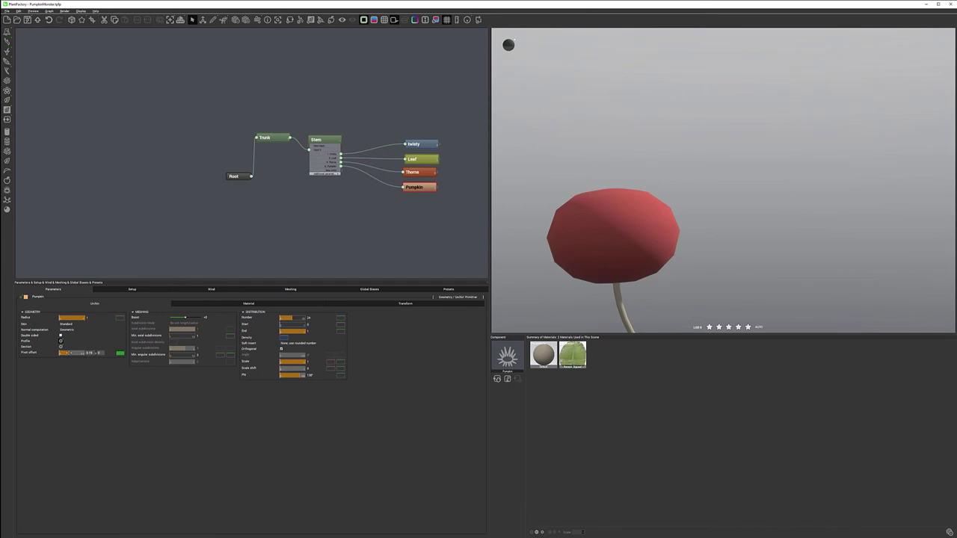
drag(65, 353, 62, 353)
right_drag(519, 276, 545, 267)
middle_drag(584, 260, 657, 185)
mouse_move(624, 216)
right_down()
mouse_move(626, 207)
mouse_move(624, 218)
right_up()
drag(64, 353, 64, 353)
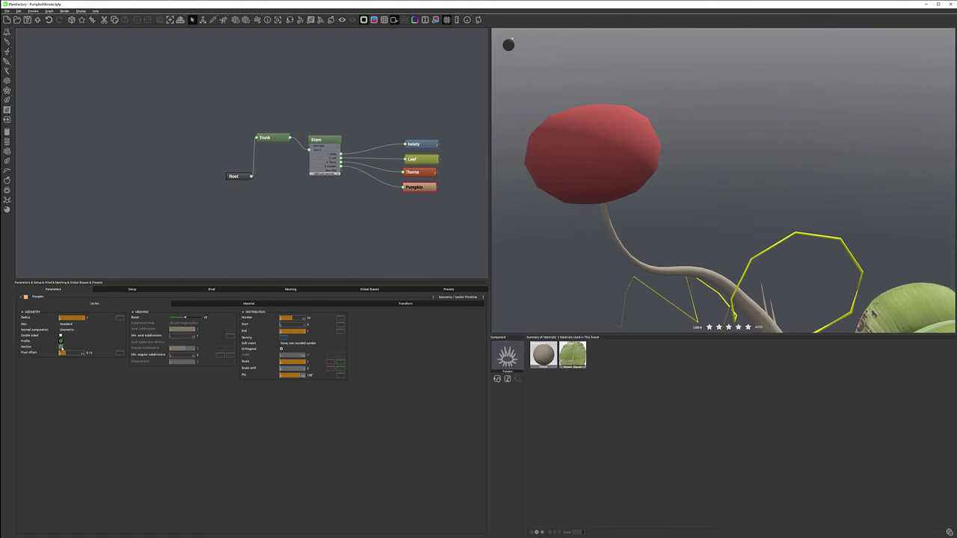
Open the pumpkin's section curve for editing and add nodes at intervals around the circle.
click(61, 347)
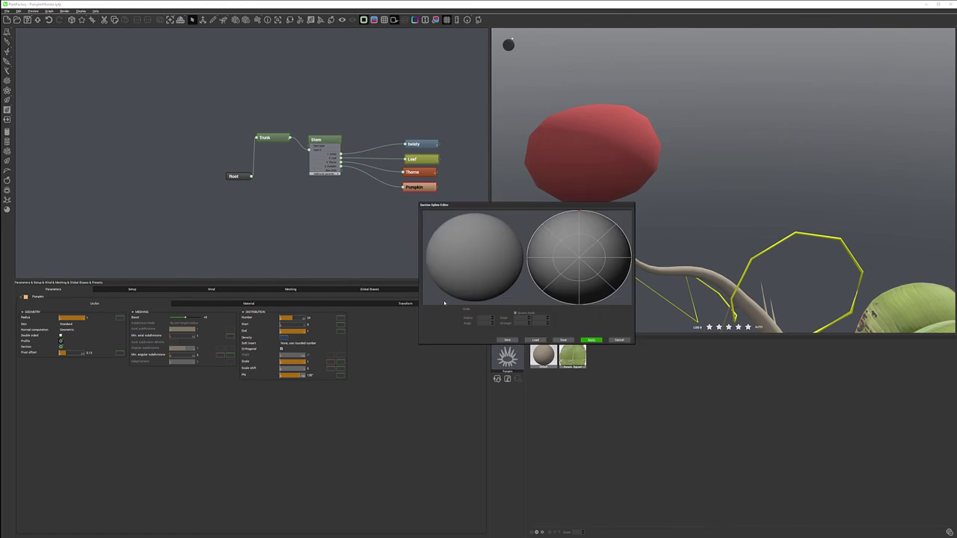
click(528, 258)
drag(563, 214, 627, 279)
click(631, 258)
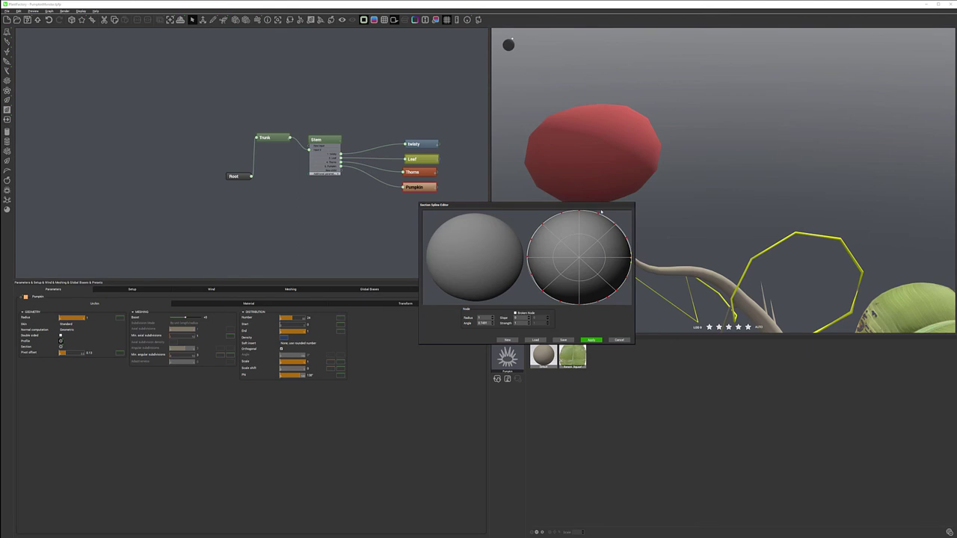
Shape pumpkin ribs along the right and lower parts of the section curve by pulling in nodes between the outer ones.
drag(589, 212, 627, 266)
click(621, 288)
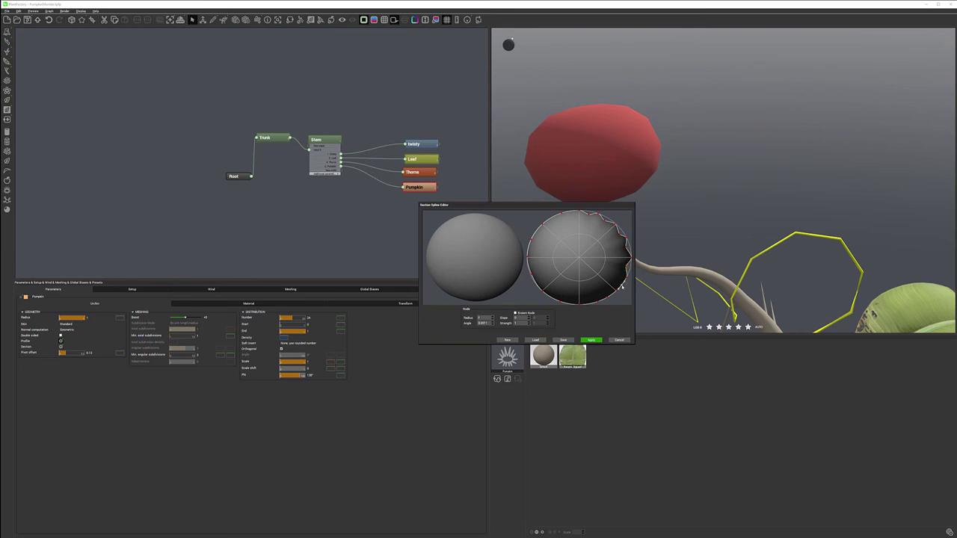
click(619, 285)
drag(620, 284, 552, 293)
click(590, 305)
click(568, 304)
click(535, 284)
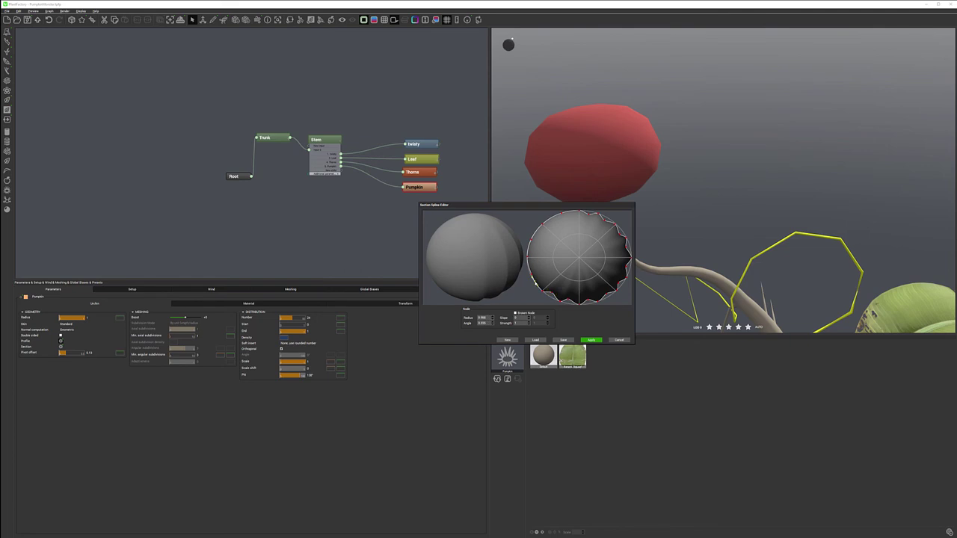
Continue the inward rib grooves along the left and upper-left parts of the section curve and apply the section.
drag(534, 278, 531, 247)
click(529, 266)
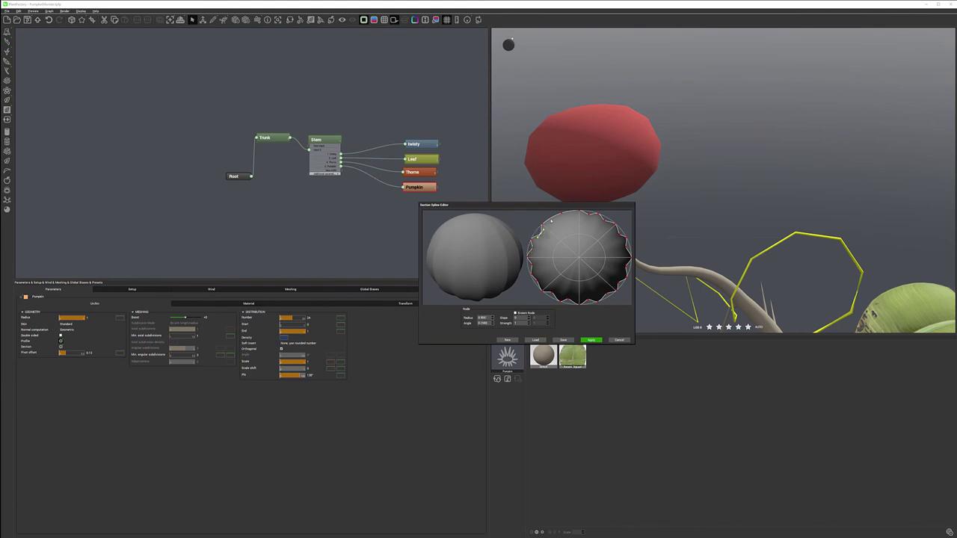
click(552, 220)
click(569, 213)
click(590, 341)
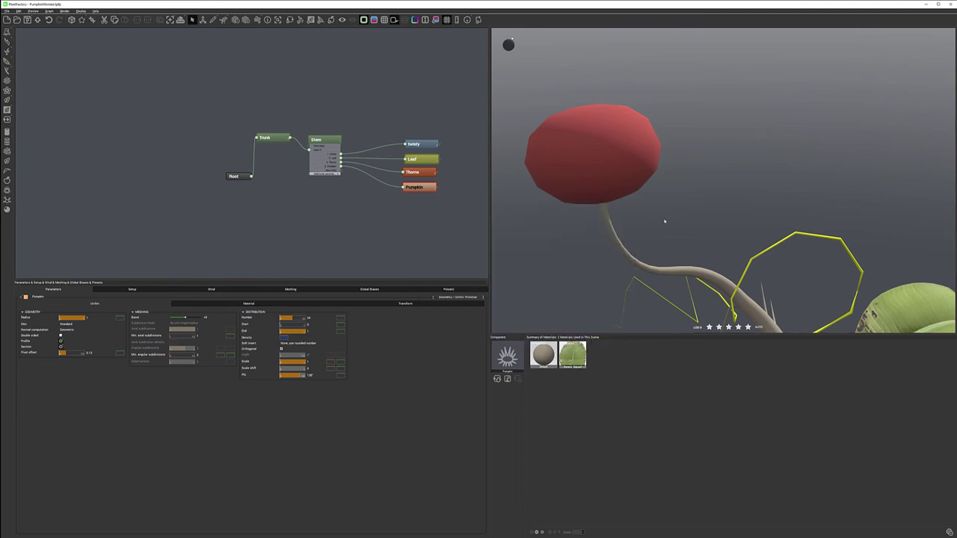
Change the pumpkin's normal computation to Parametric.
right_drag(582, 154, 602, 156)
middle_drag(602, 156, 657, 178)
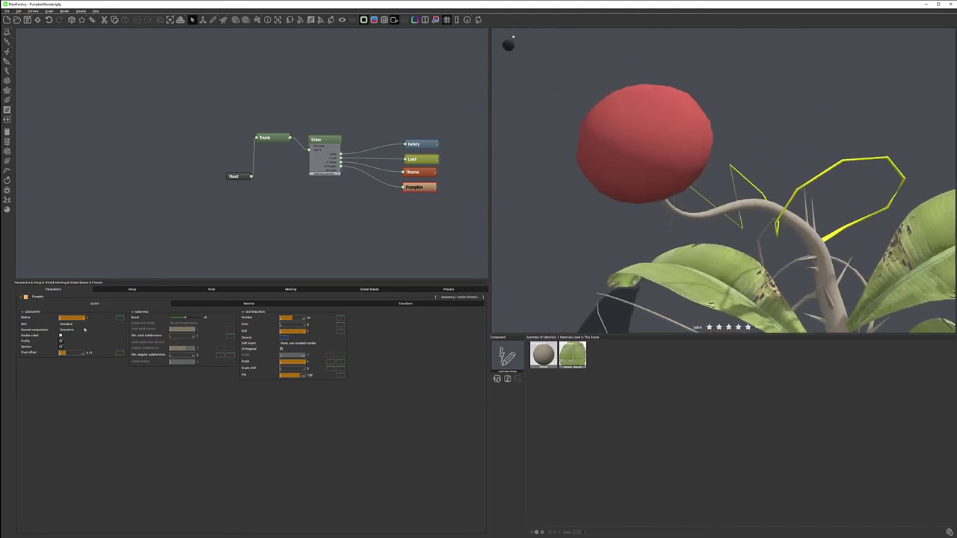
click(77, 330)
click(78, 335)
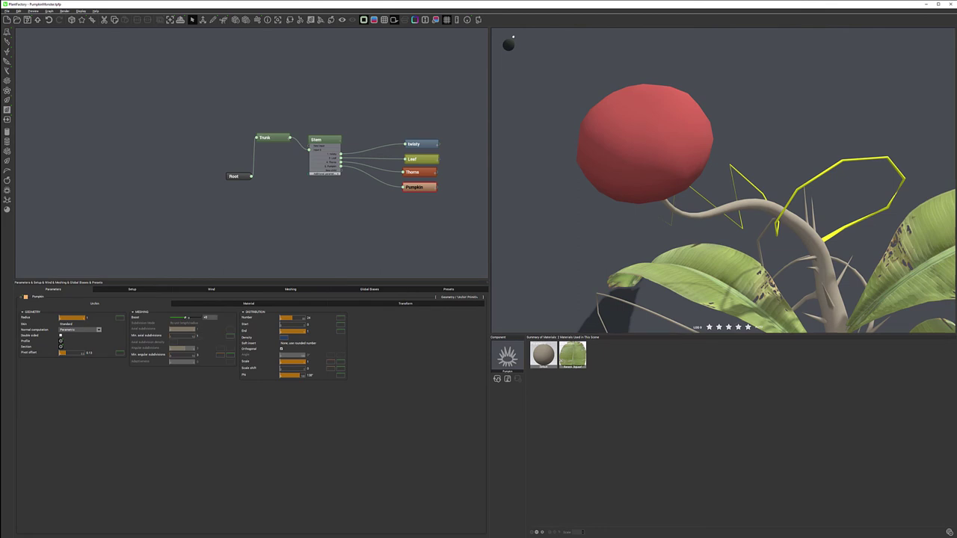
Raise the pumpkin's meshing boost to +2 to refine the ribbed surface.
drag(186, 318, 190, 318)
right_drag(616, 156, 591, 139)
mouse_move(590, 139)
mouse_down()
mouse_move(560, 156)
mouse_move(591, 157)
mouse_up()
double_click(208, 317)
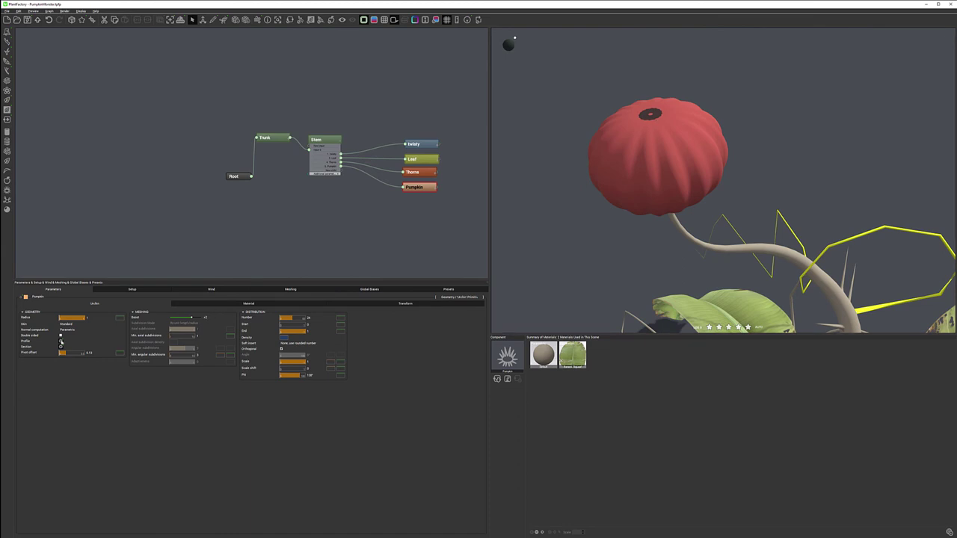
Close the hole at the pumpkin's top by moving the top profile node to angle 0, and apply the profile.
click(61, 341)
click(579, 224)
click(591, 340)
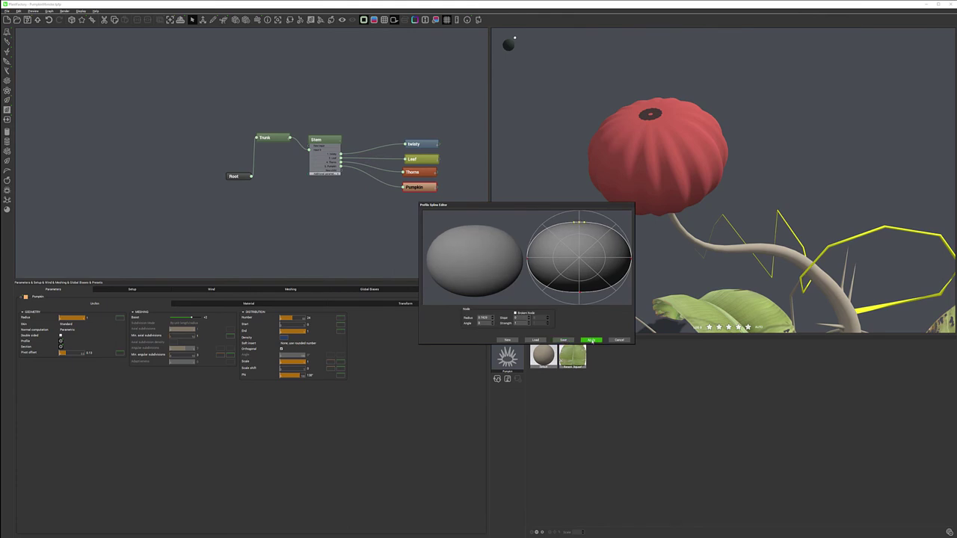
click(591, 340)
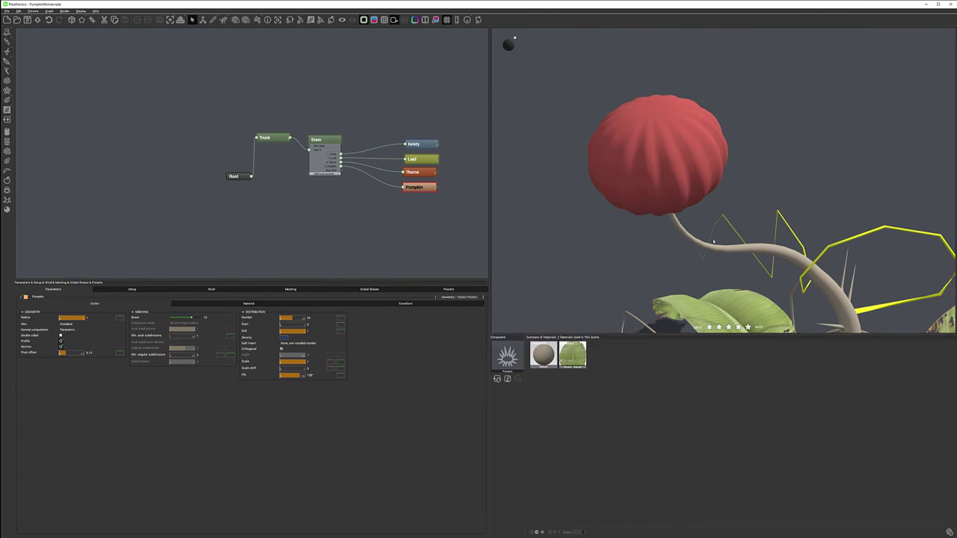
Add a trumpet flower component to the graph below the Pumpkin node.
middle_drag(674, 157, 701, 148)
drag(702, 150, 634, 144)
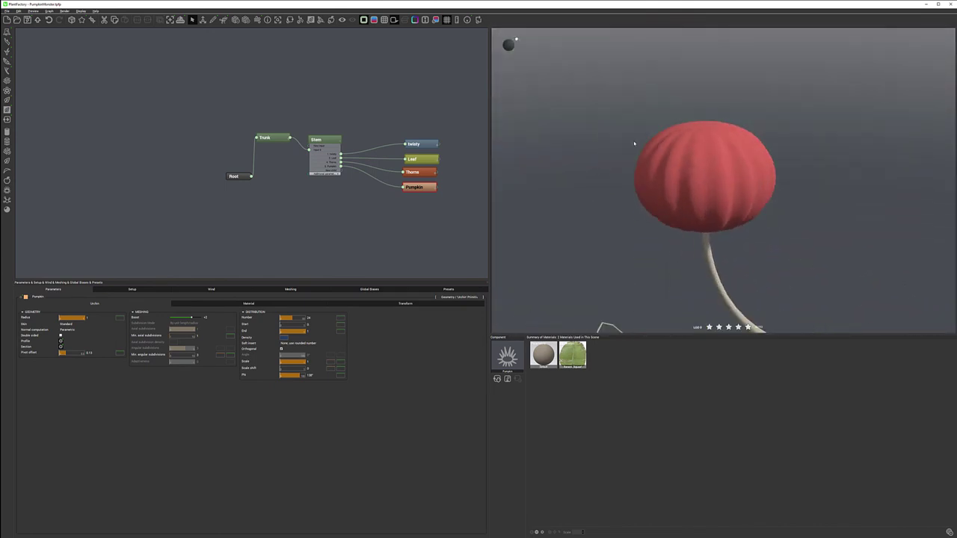
drag(720, 198, 714, 219)
drag(711, 147, 692, 105)
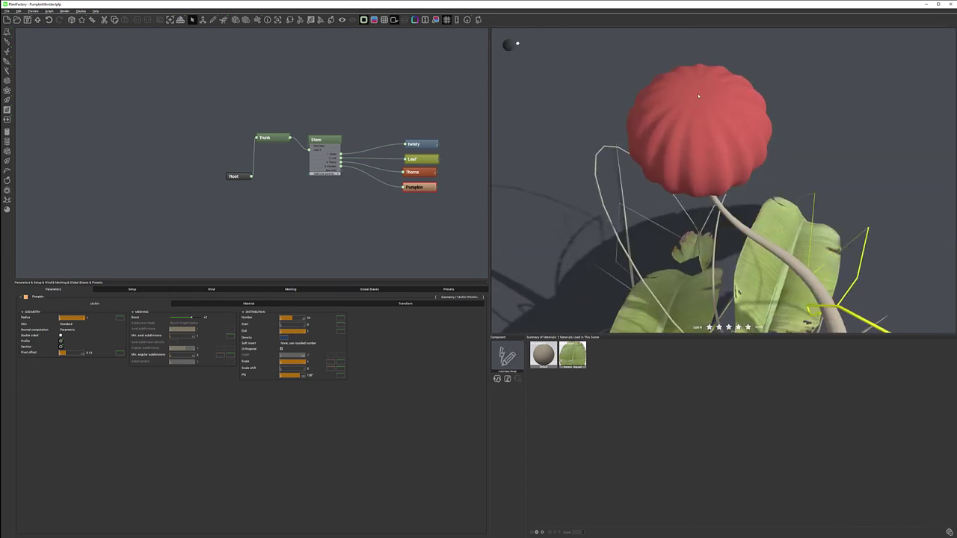
right_click(415, 222)
mouse_move(446, 224)
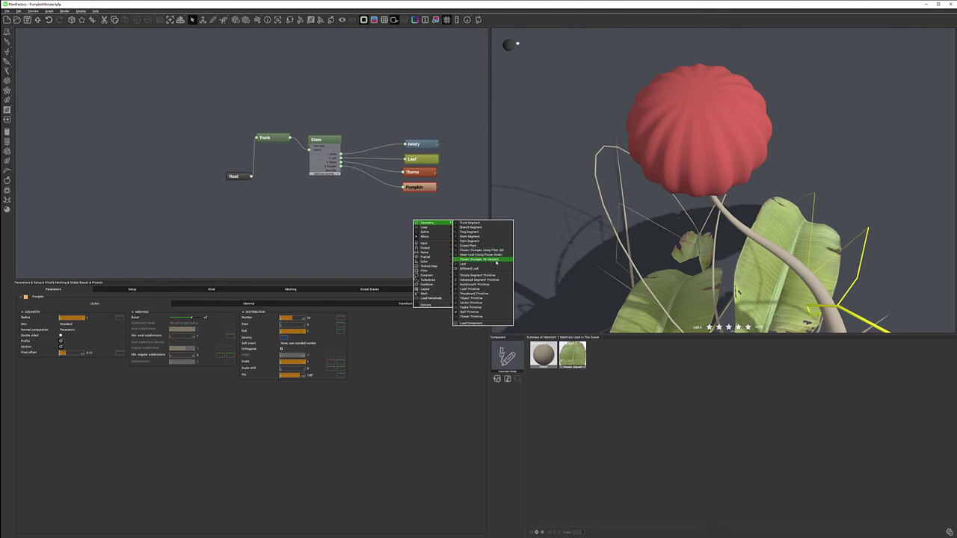
click(483, 259)
Delete the Trumpet node and attach the Flower node to the Pumpkin node's output.
click(375, 219)
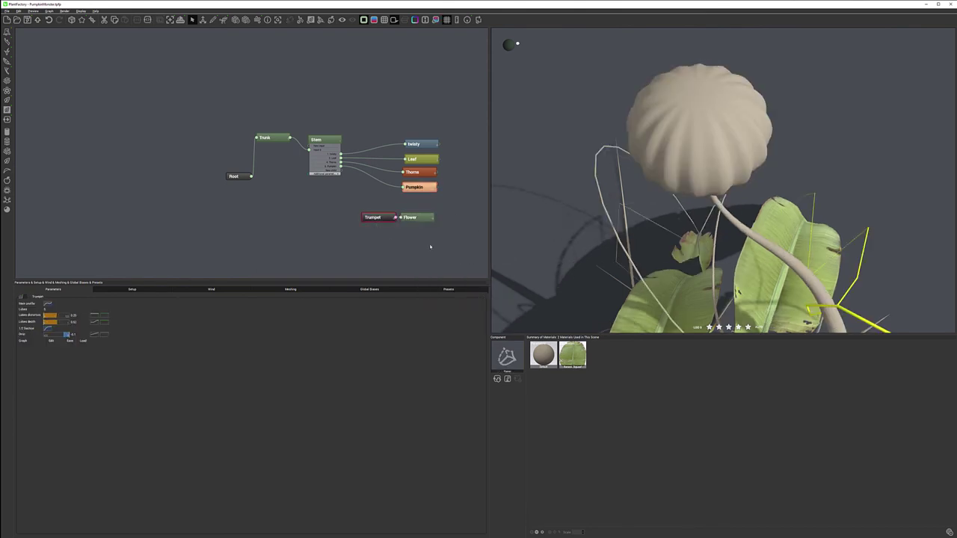
click(420, 217)
drag(419, 217, 463, 196)
drag(727, 163, 696, 137)
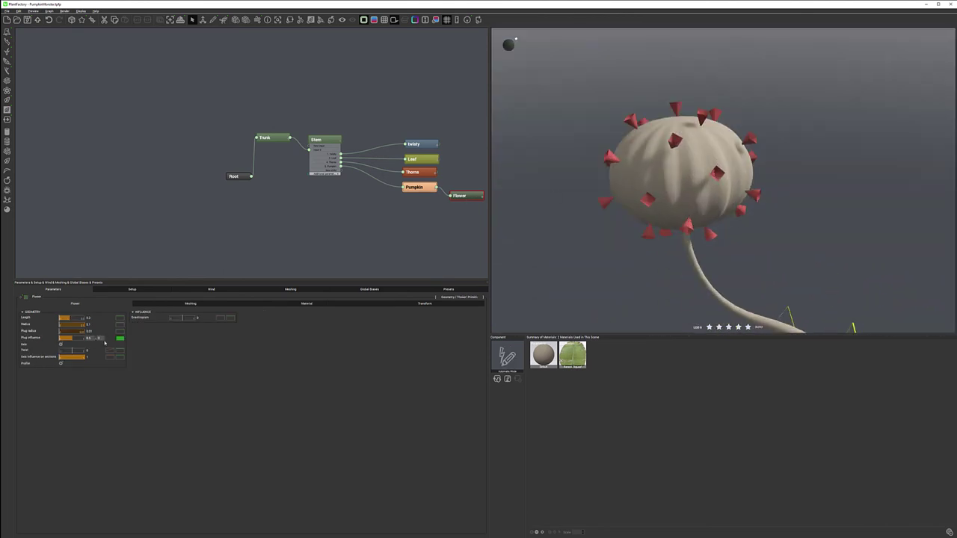
Set the pumpkin's child distribution to Number 1 and Start 1, placing a single flower on top.
click(423, 186)
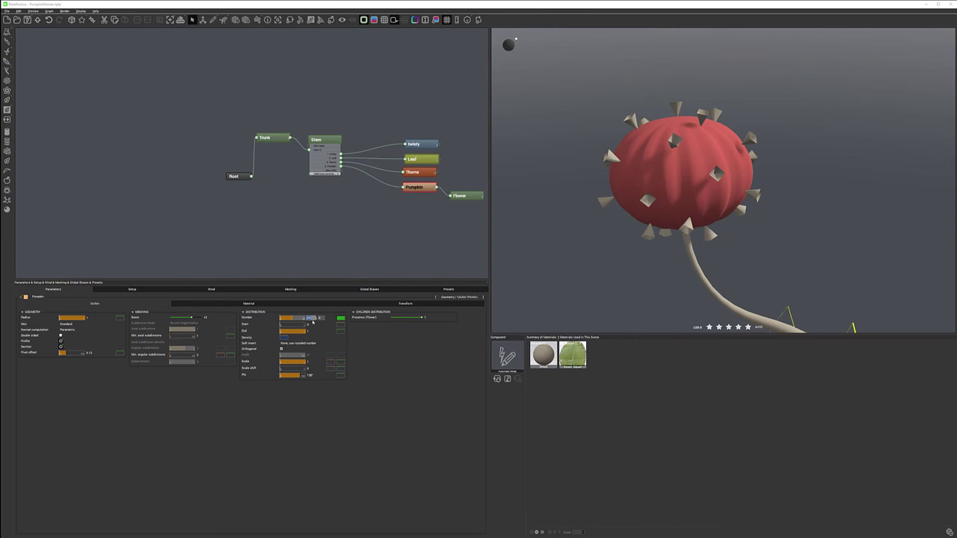
click(376, 349)
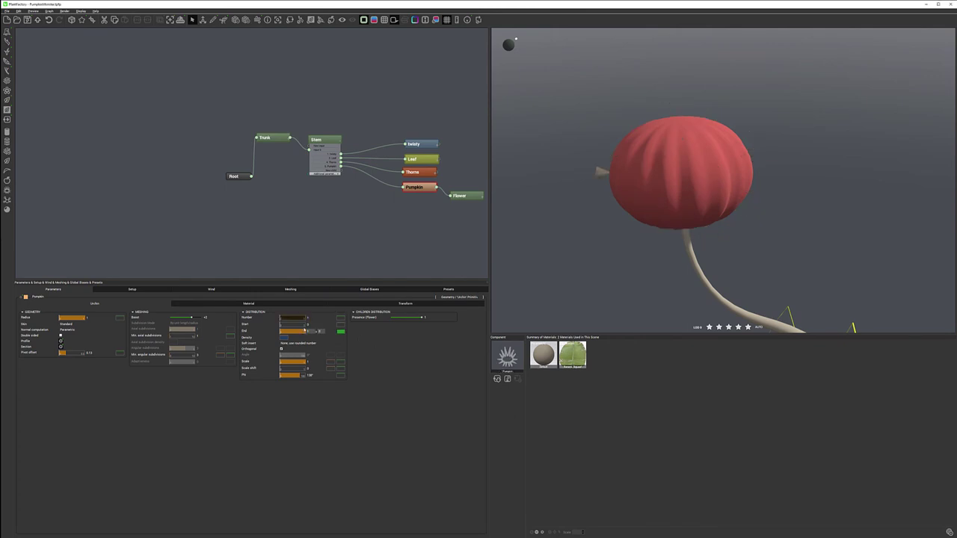
drag(285, 325, 317, 326)
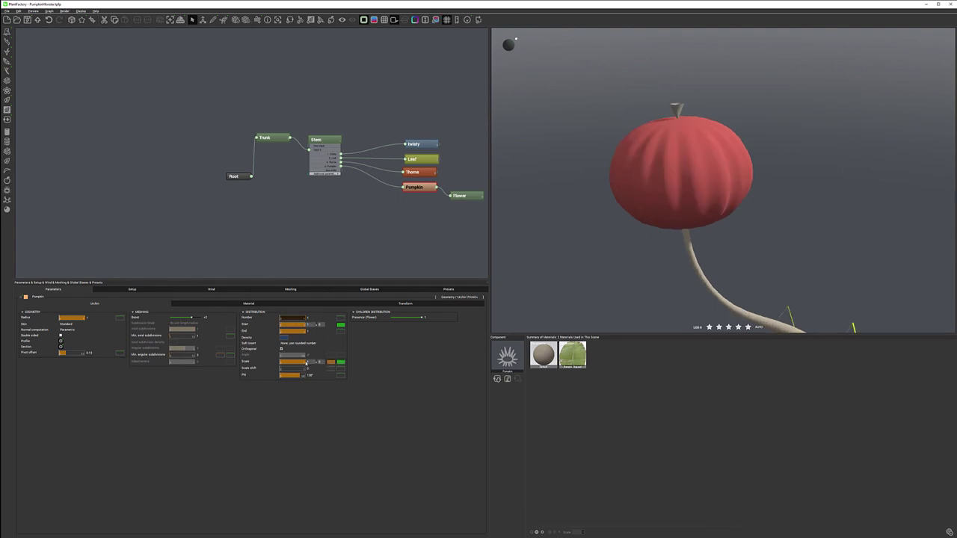
Reduce the distribution scale on the Pumpkin node to shrink the flower on its top.
drag(304, 362, 288, 362)
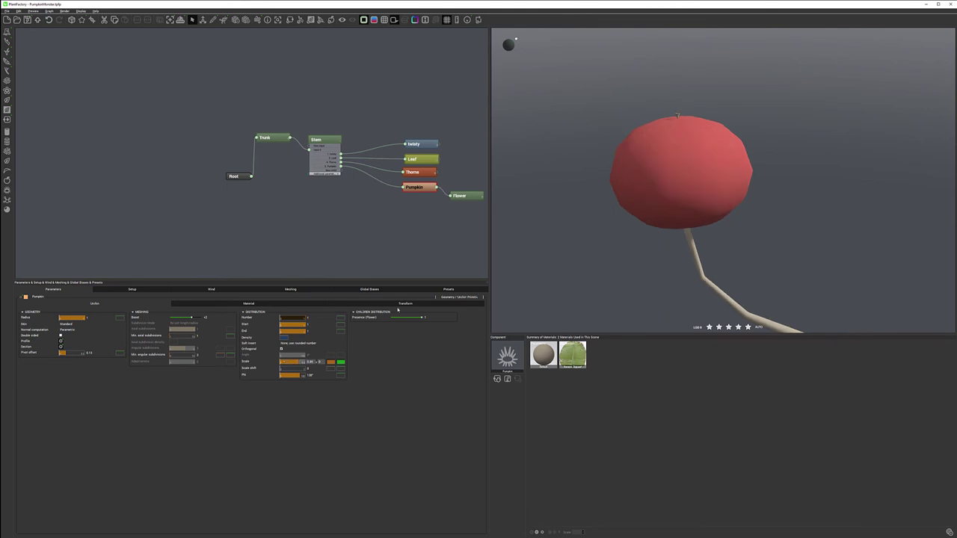
drag(622, 151, 641, 141)
scroll(659, 185, down, 5)
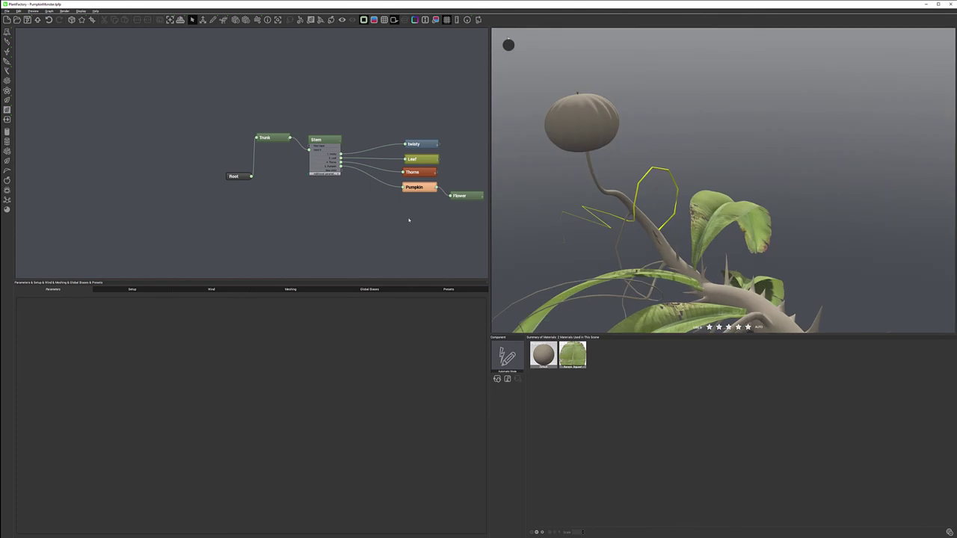
Reposition the Flower node in the graph so that it lines up beside the Pumpkin node.
middle_drag(358, 227, 390, 222)
drag(434, 198, 436, 194)
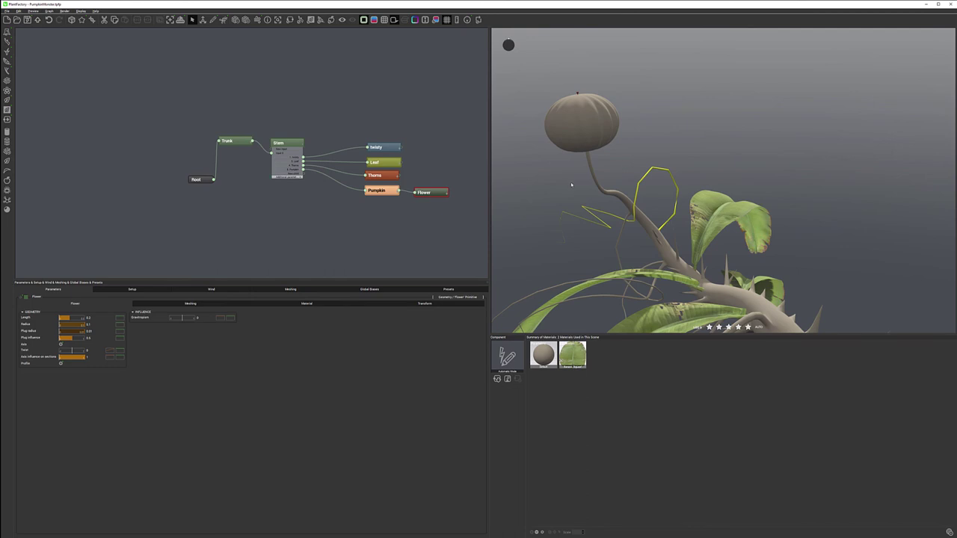
right_drag(550, 183, 572, 172)
drag(572, 172, 563, 177)
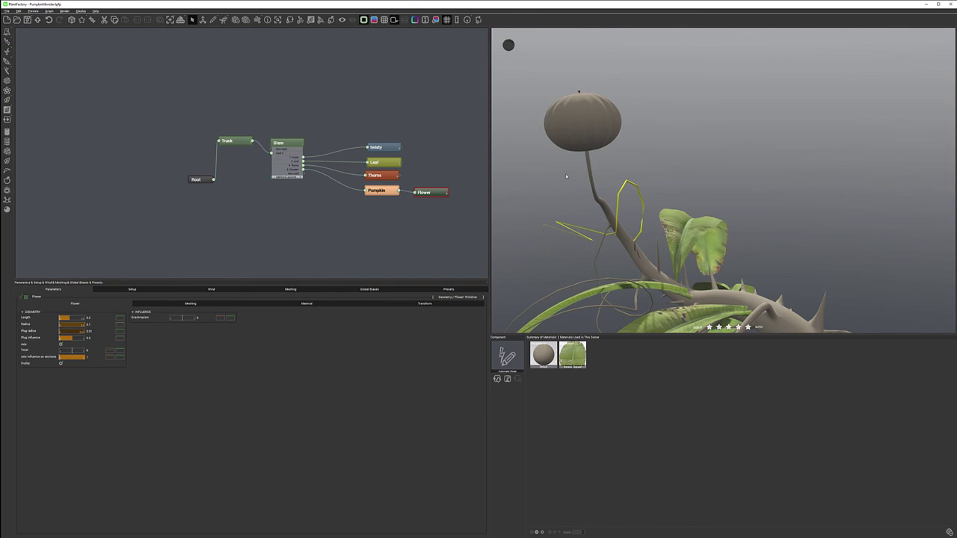
Add a Hydra primitive to the graph below the Pumpkin node.
right_click(375, 215)
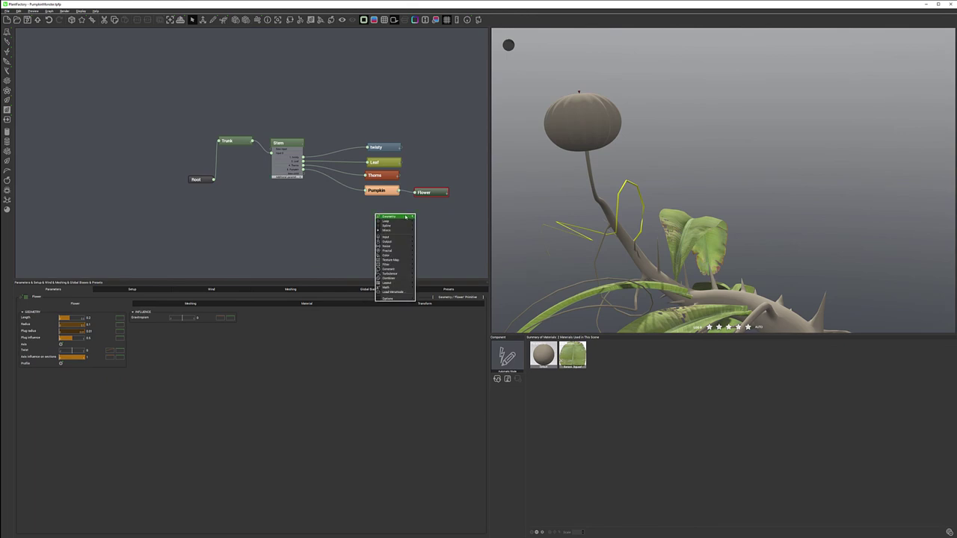
mouse_move(405, 216)
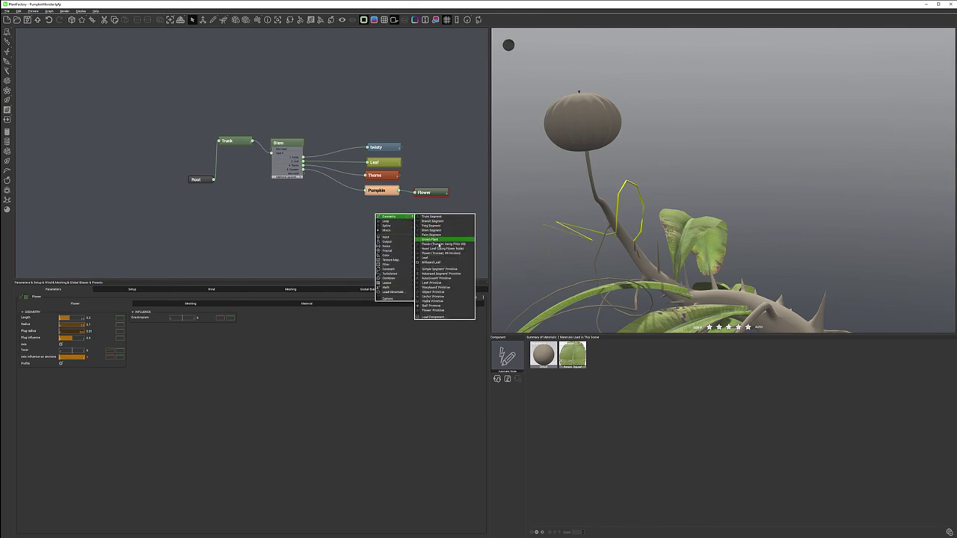
click(437, 301)
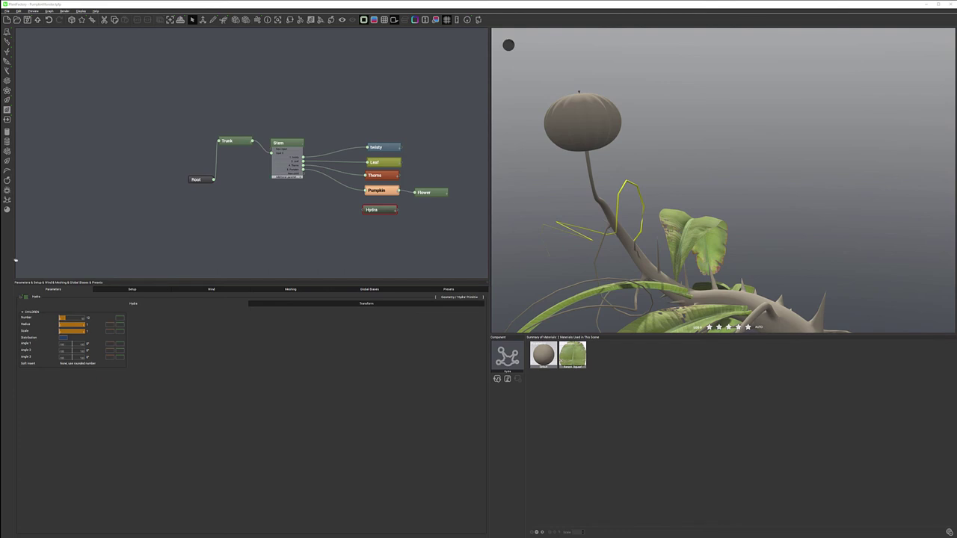
Color the Hydra node purple and connect it as a new child of the Stem node.
click(26, 297)
drag(155, 257, 158, 241)
click(144, 320)
drag(303, 175, 384, 209)
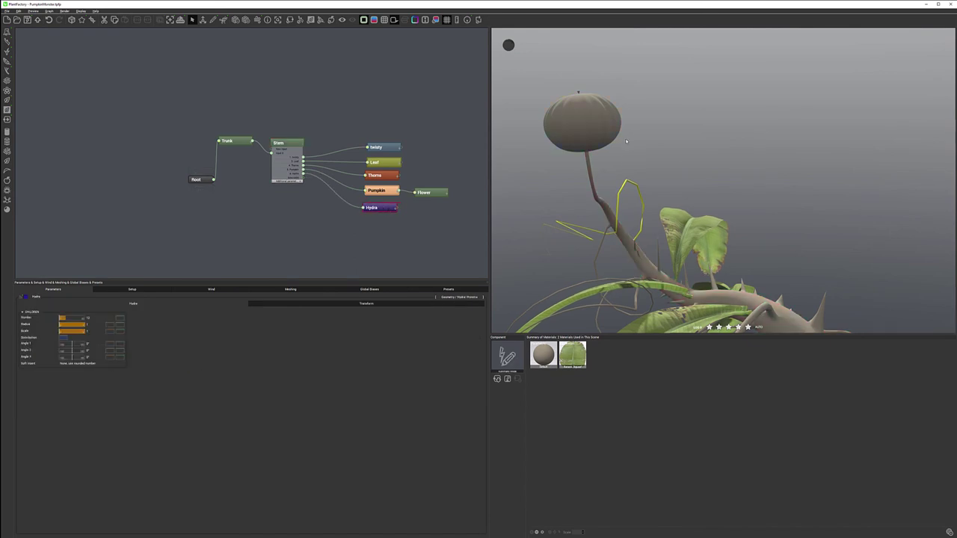
Add a Branch segment to the graph and attach it to the Hydra node.
right_click(406, 227)
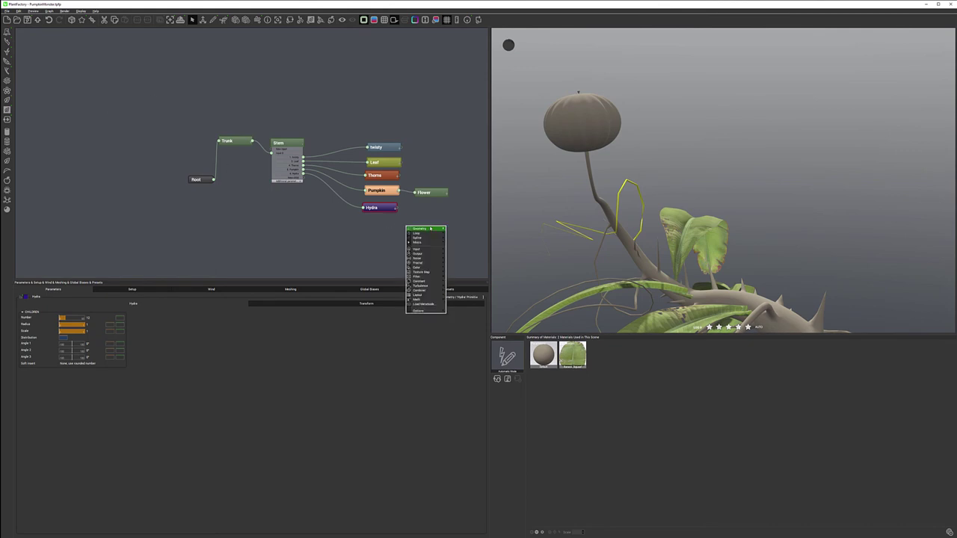
mouse_move(423, 228)
click(466, 233)
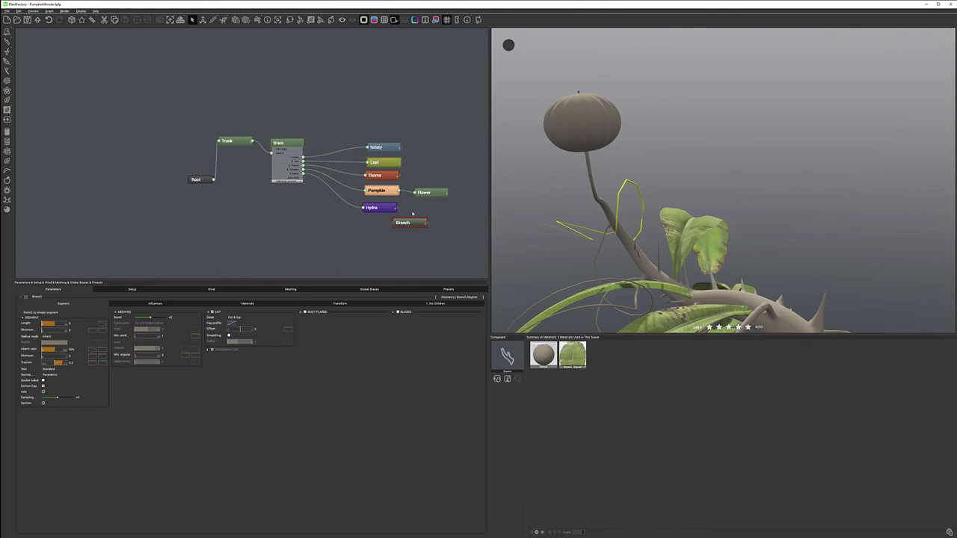
mouse_move(408, 222)
mouse_down()
mouse_move(446, 212)
mouse_move(399, 210)
mouse_up()
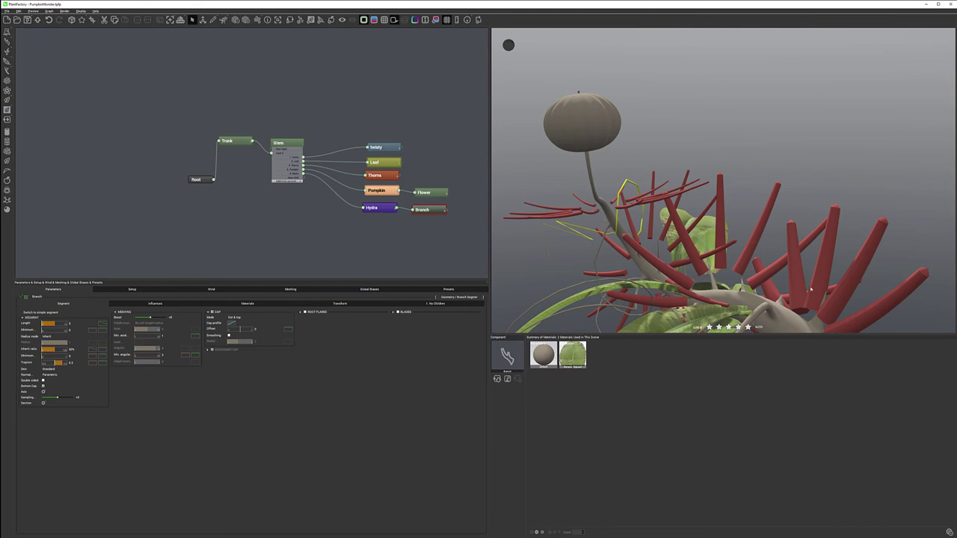
Position the Stem's Hydra child at the tip of the segment and set its orientation angle to 0°.
scroll(644, 228, down, 8)
scroll(644, 228, up, 3)
right_drag(643, 228, 611, 247)
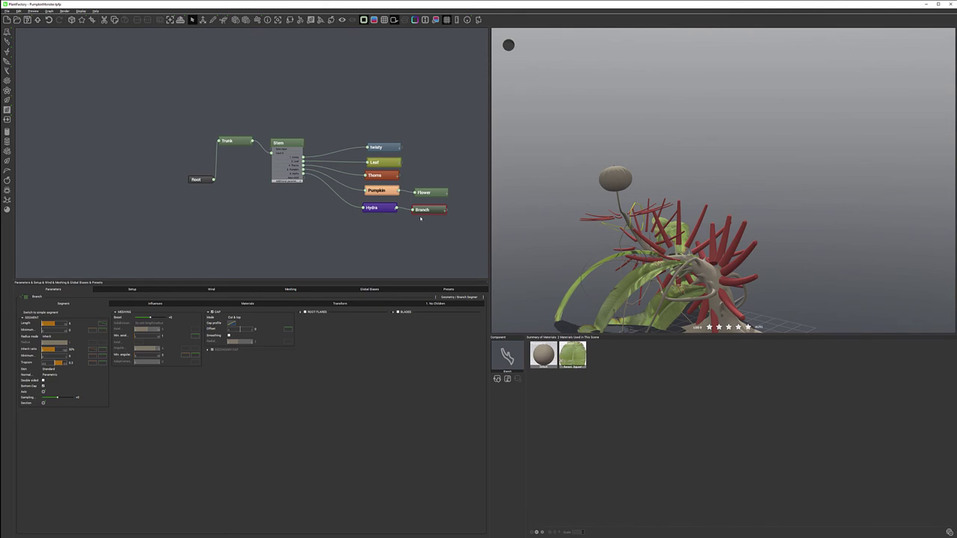
click(286, 144)
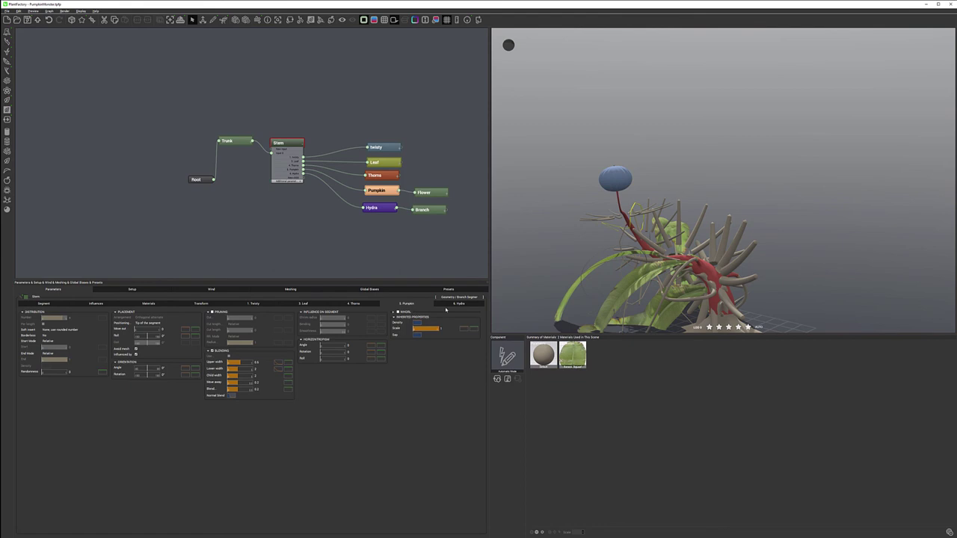
click(379, 208)
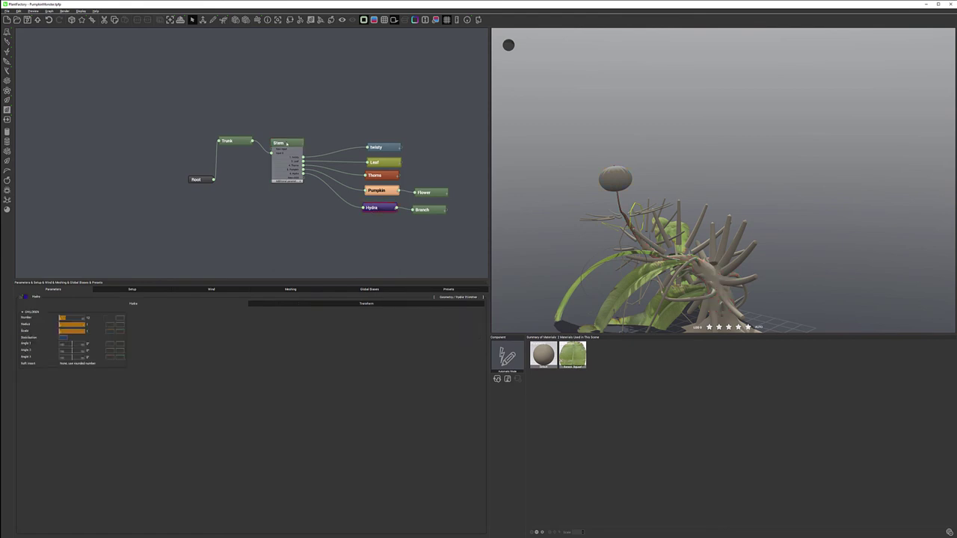
click(459, 304)
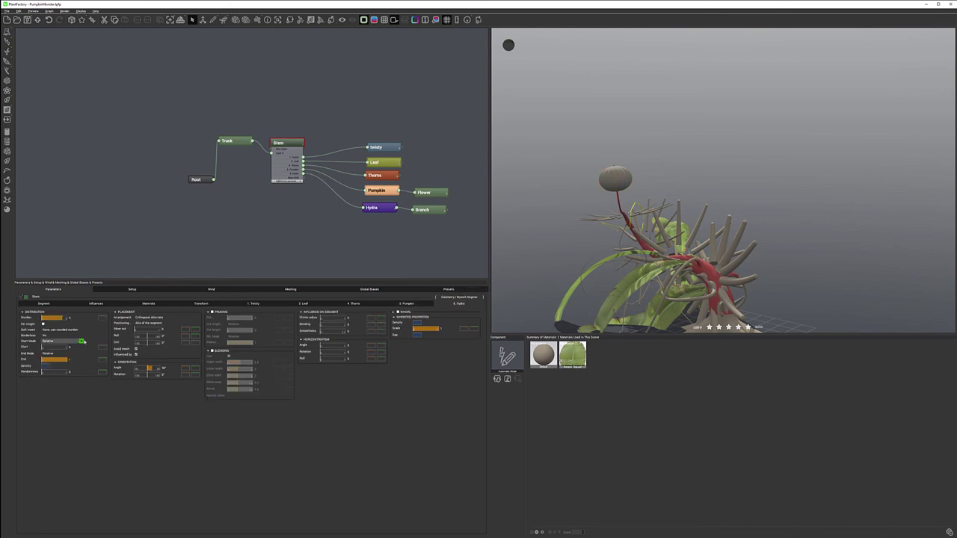
click(157, 323)
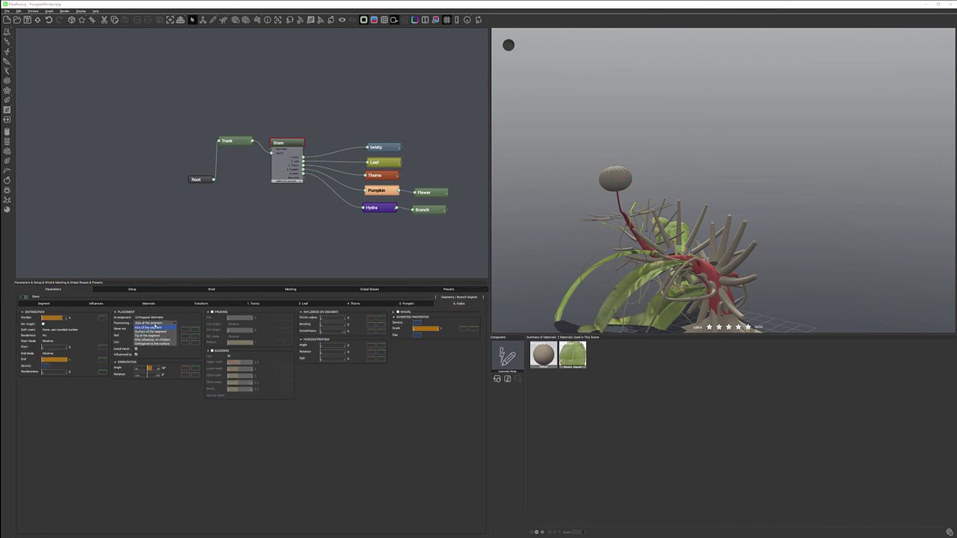
click(157, 336)
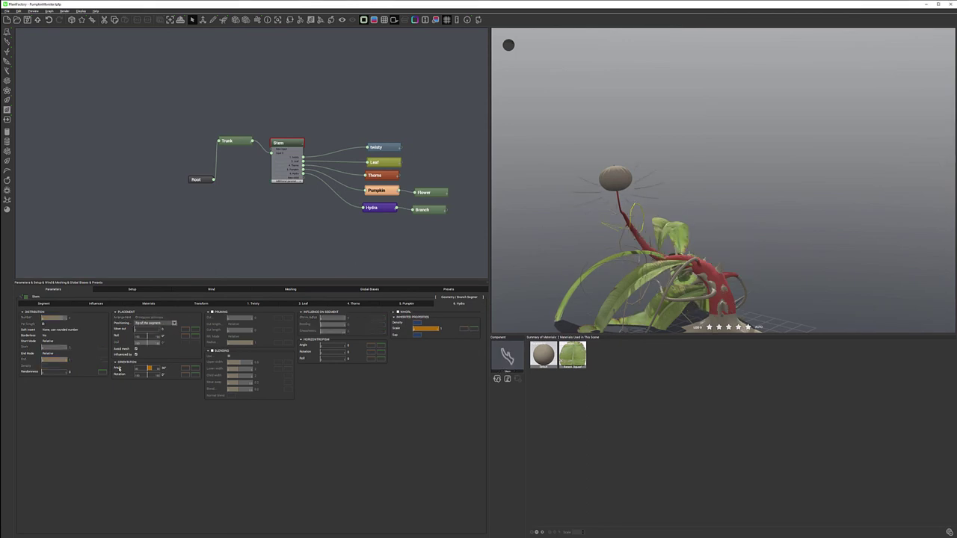
drag(152, 368, 149, 368)
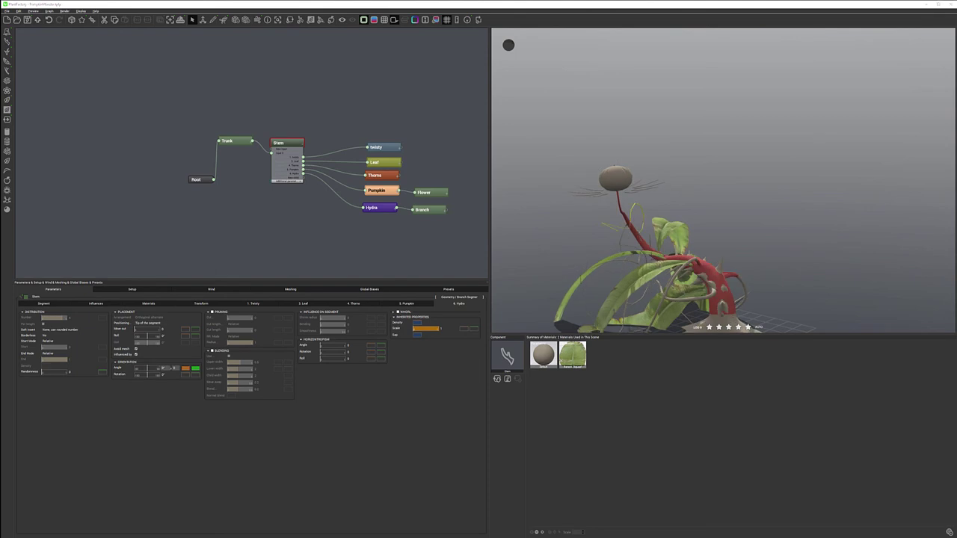
Set the radius of the Hydra node's children to 0.
click(379, 208)
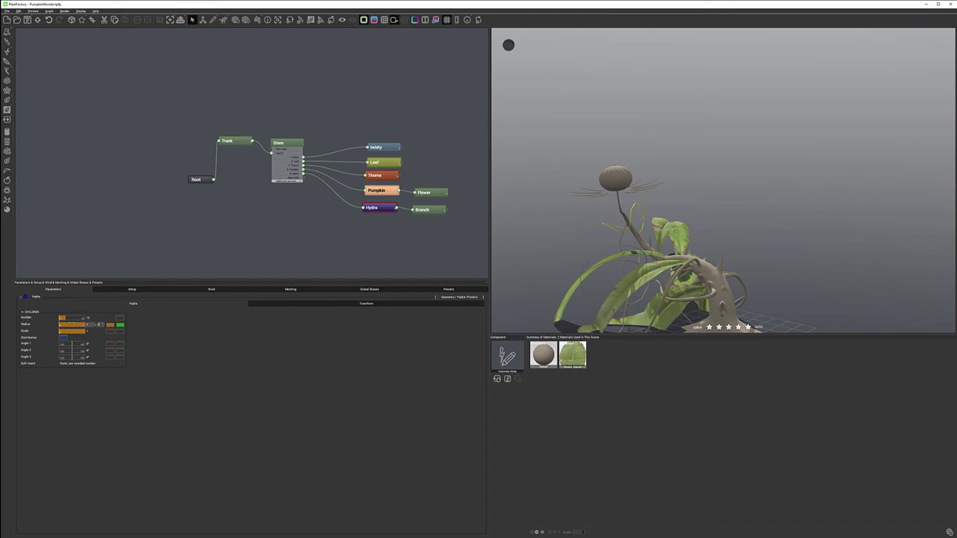
click(82, 318)
drag(80, 325, 64, 324)
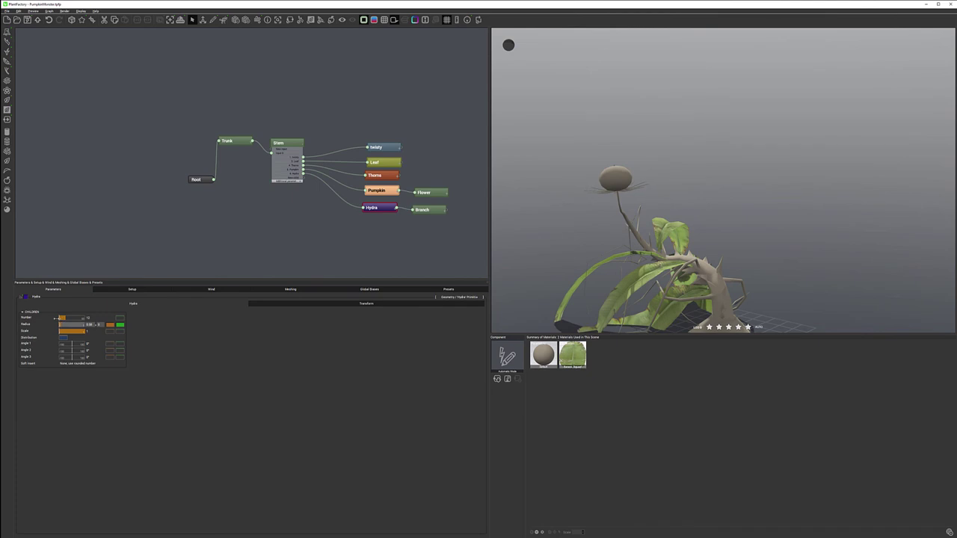
drag(55, 318, 55, 319)
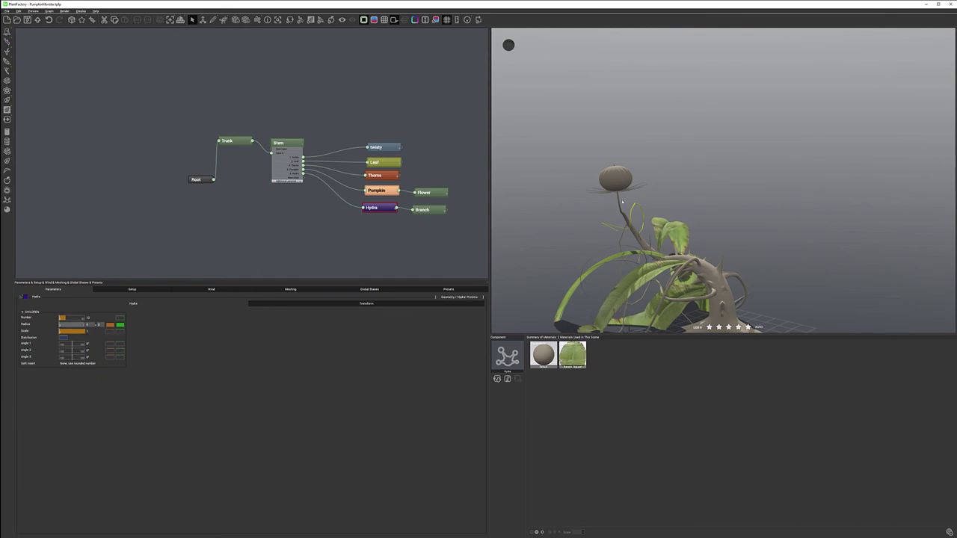
Rename the Branch node attached to the Hydra as Flower.
right_drag(605, 181, 597, 214)
scroll(618, 188, up, 5)
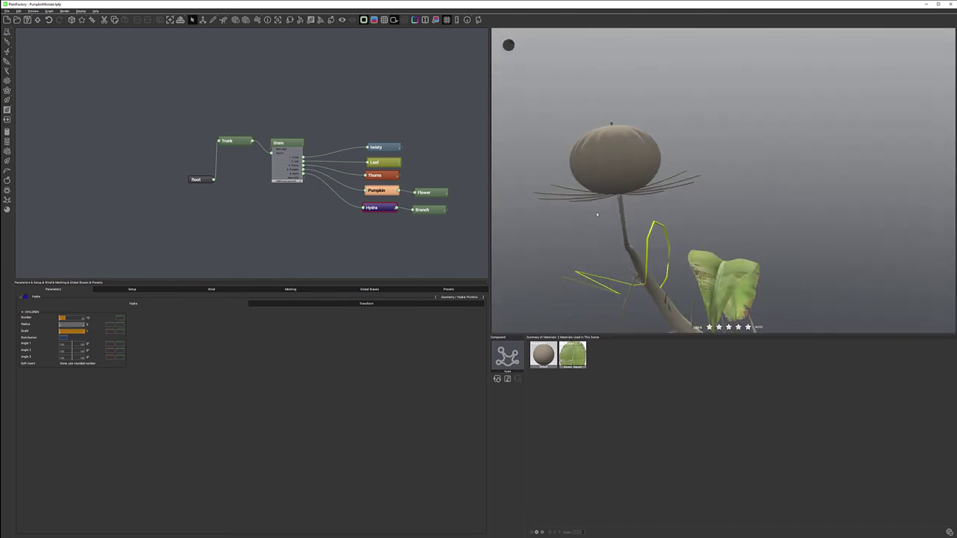
click(424, 212)
double_click(423, 210)
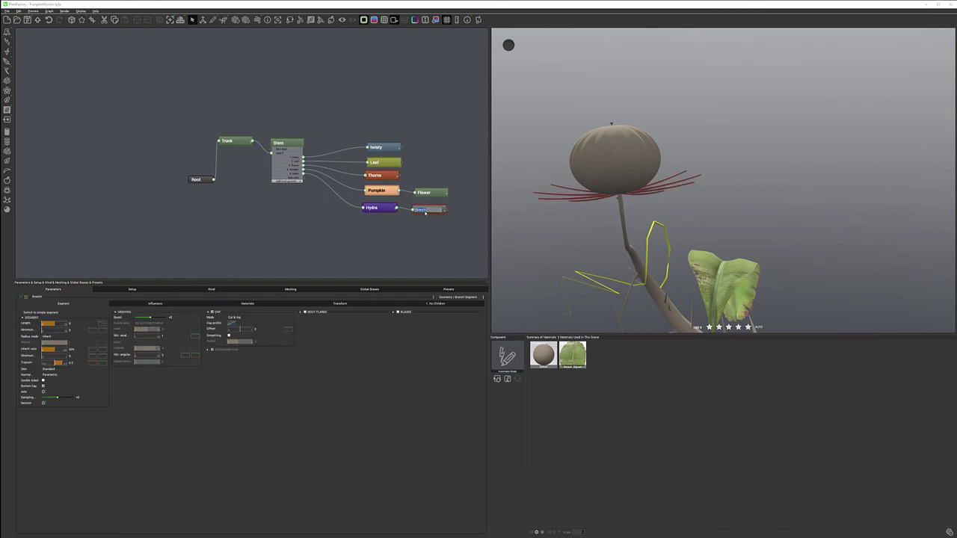
text(H)
key(Return)
Set the length of the Hydra's Flower segment to 7 with a variation of 2.
click(76, 324)
text(7)
key(Tab)
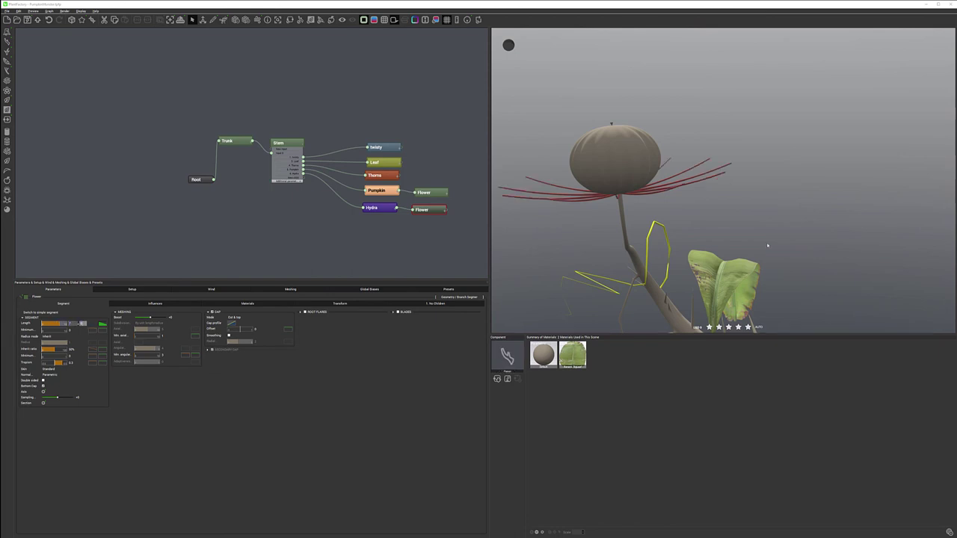
Switch the Hydra's Flower segment to a user-defined radius and reduce the radius until the strands are thin.
mouse_move(596, 235)
right_down()
mouse_move(631, 303)
mouse_move(597, 260)
mouse_move(598, 248)
right_up()
drag(624, 272, 547, 293)
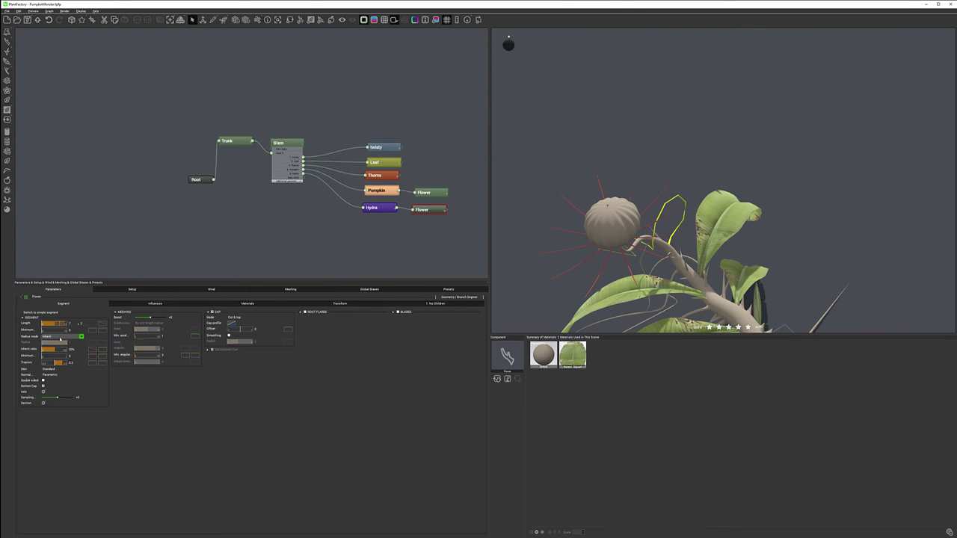
click(60, 337)
click(58, 342)
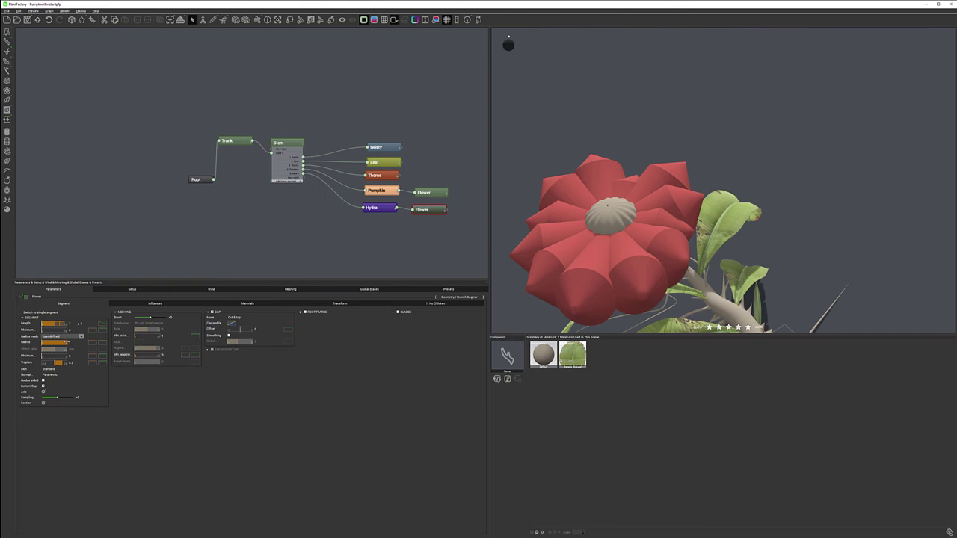
drag(65, 343, 45, 341)
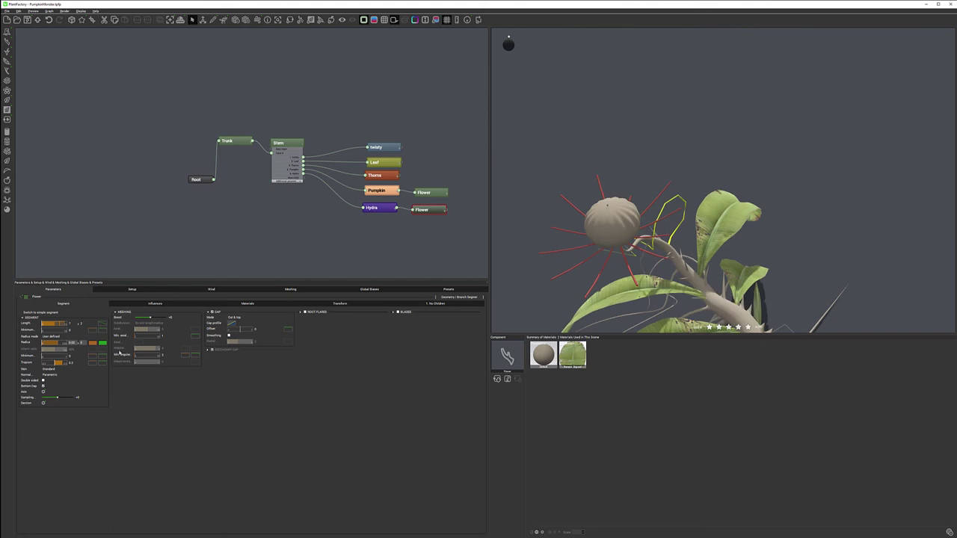
Shape the Flower segment's radius curve to drop steeply from full at the base through a low keypoint to near zero at the tip.
click(102, 344)
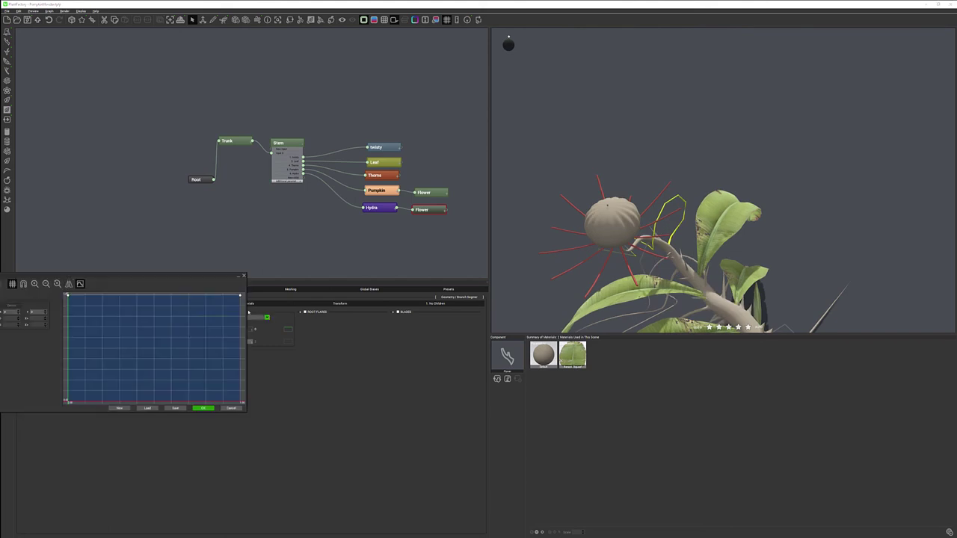
drag(241, 297, 241, 400)
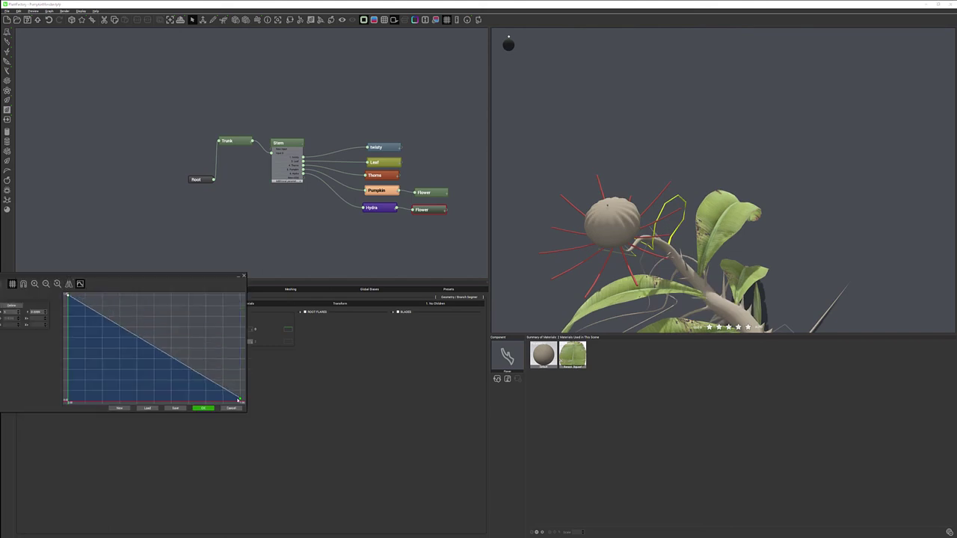
click(133, 336)
drag(133, 335, 114, 378)
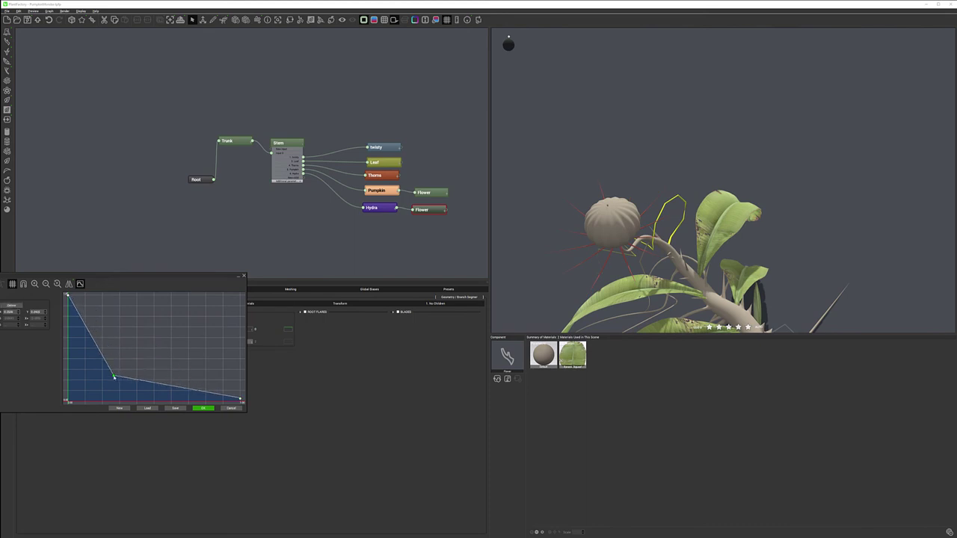
click(205, 409)
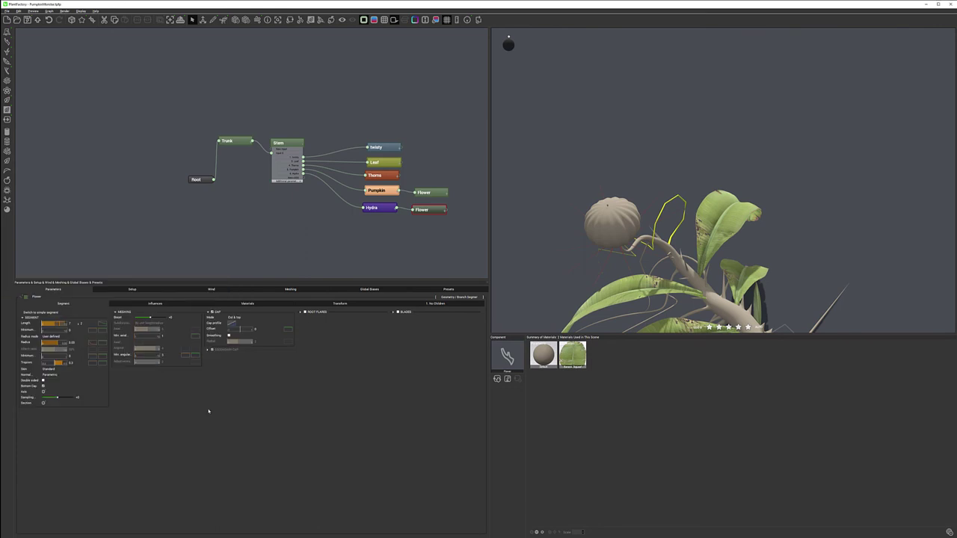
Enable blades on the Flower segment and lower its tropism with a variation of 0.4 so the petals droop.
click(398, 313)
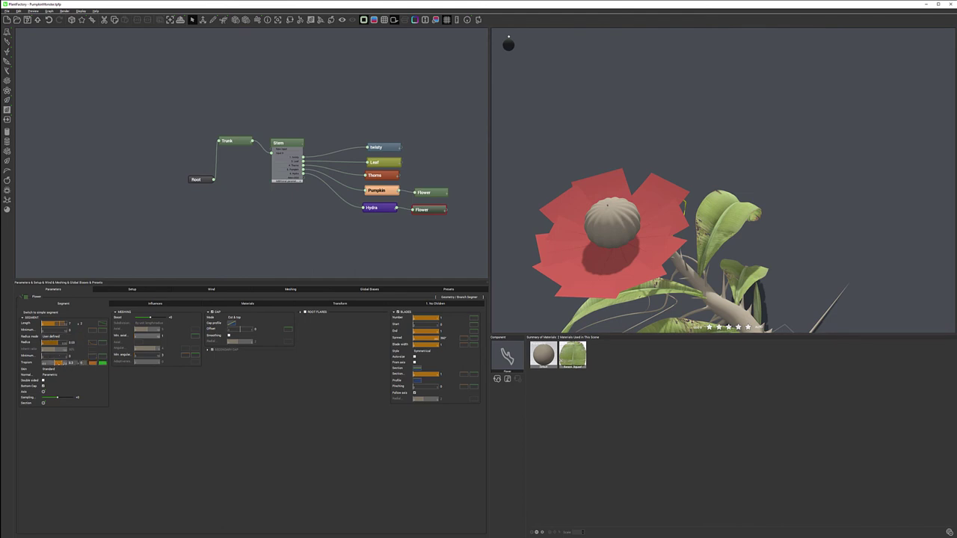
drag(59, 364, 28, 356)
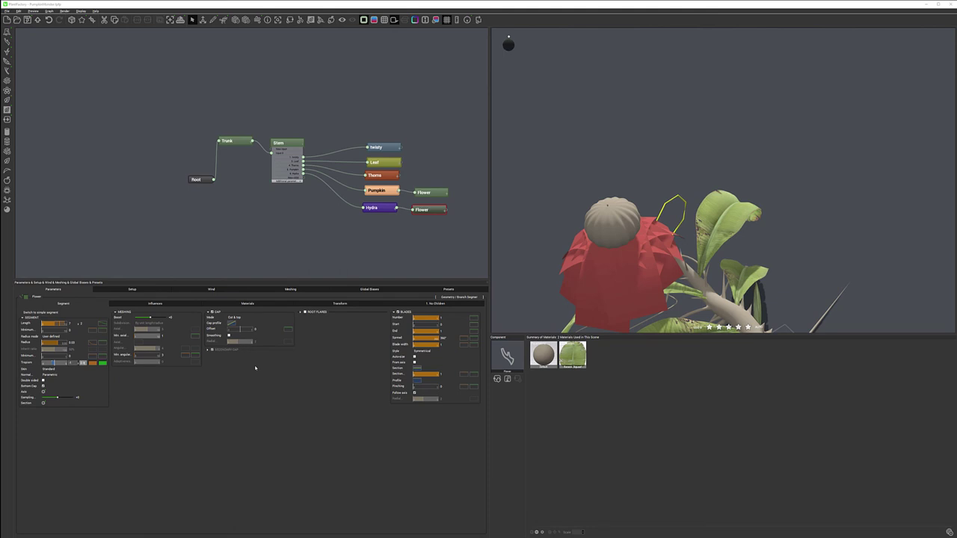
key(Return)
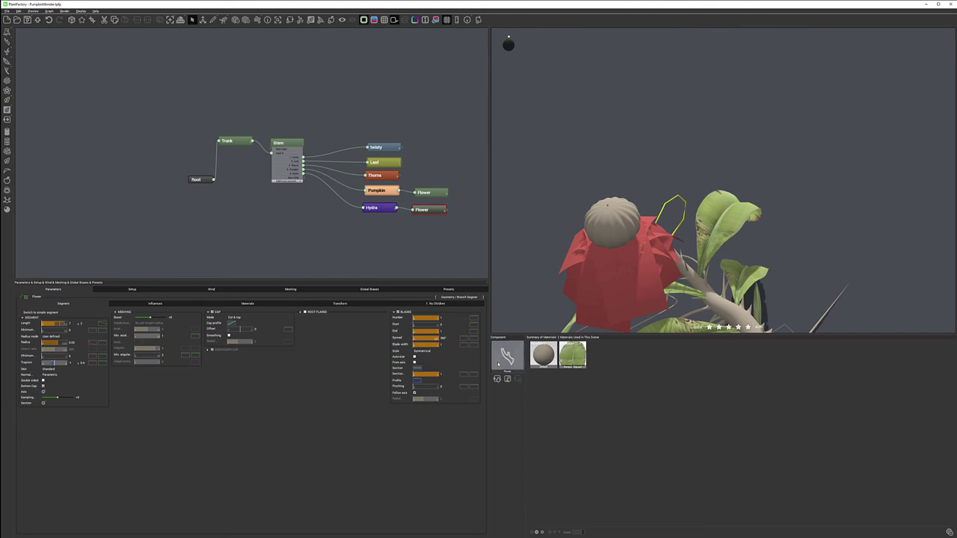
Shape the blade width profile with a zero-width base, a quick rise to full width, a lower shoulder and a zero-width tip.
click(463, 345)
click(422, 300)
drag(423, 302, 447, 406)
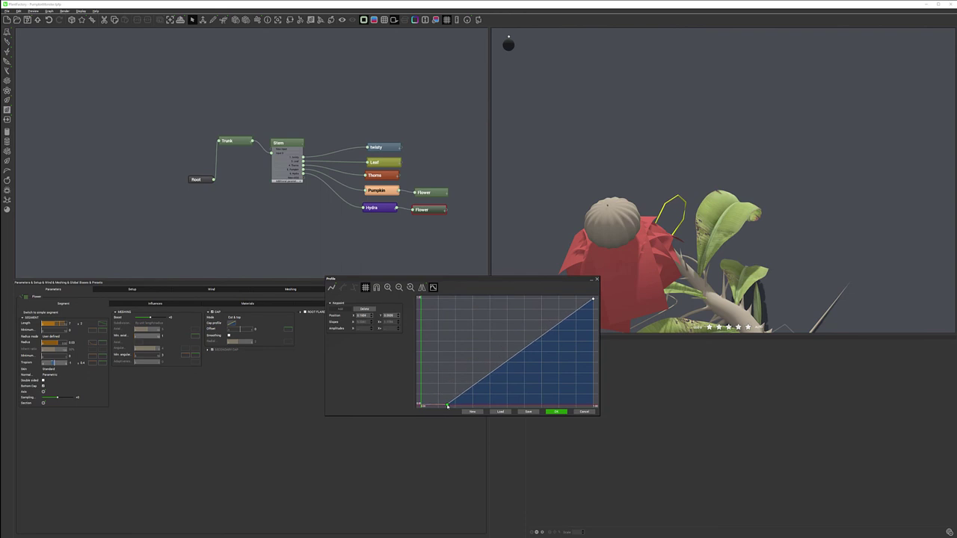
click(483, 370)
drag(488, 373, 471, 301)
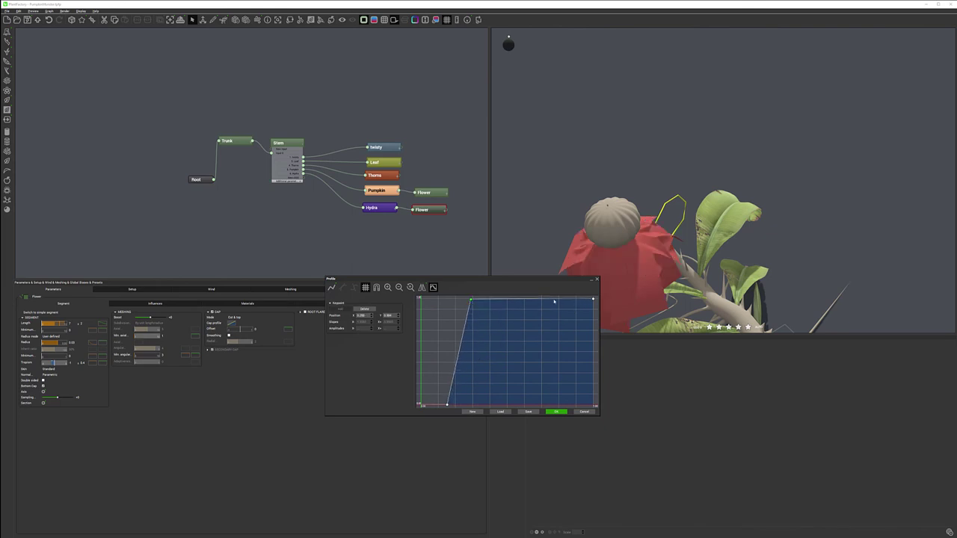
drag(550, 300, 544, 330)
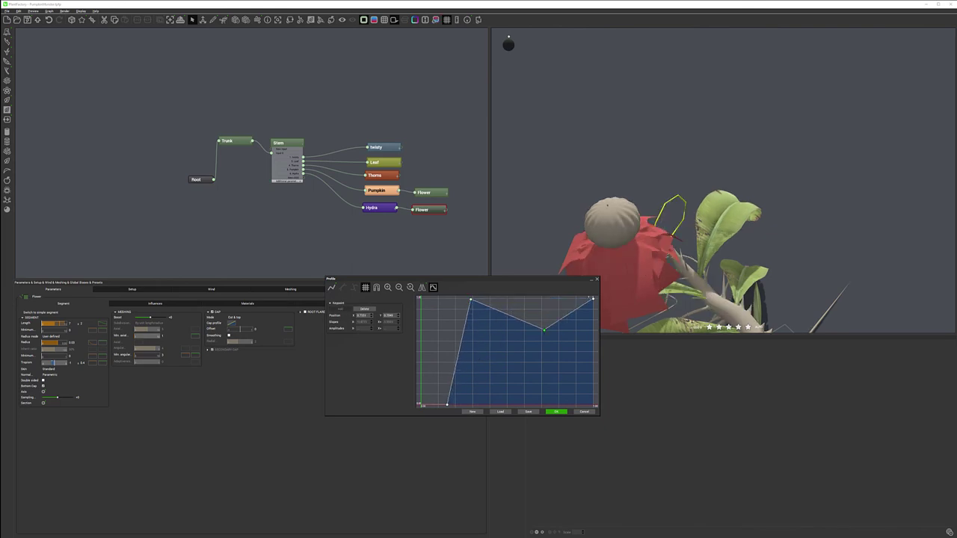
drag(593, 299, 593, 405)
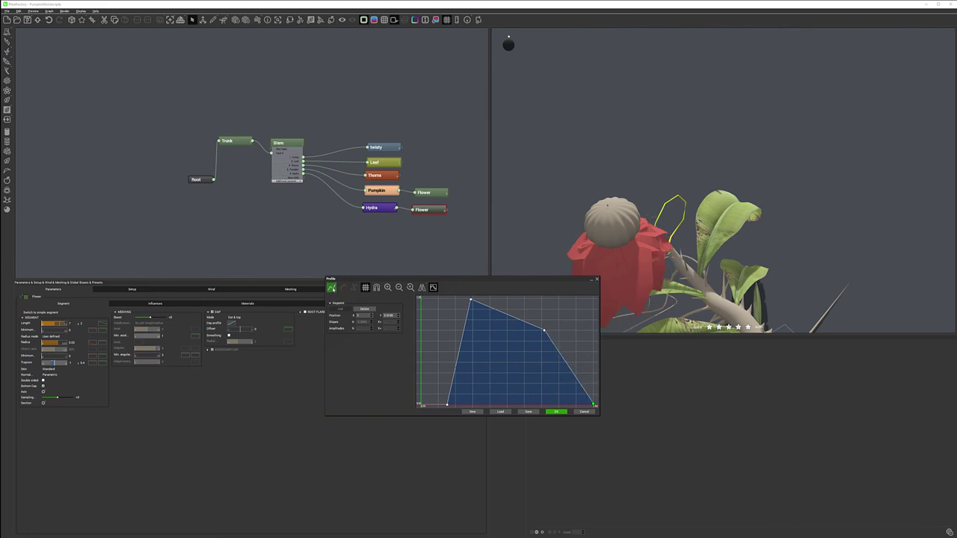
Convert the blade width profile to a smooth curve, fine-tune its shoulder and apply it.
click(341, 290)
click(482, 305)
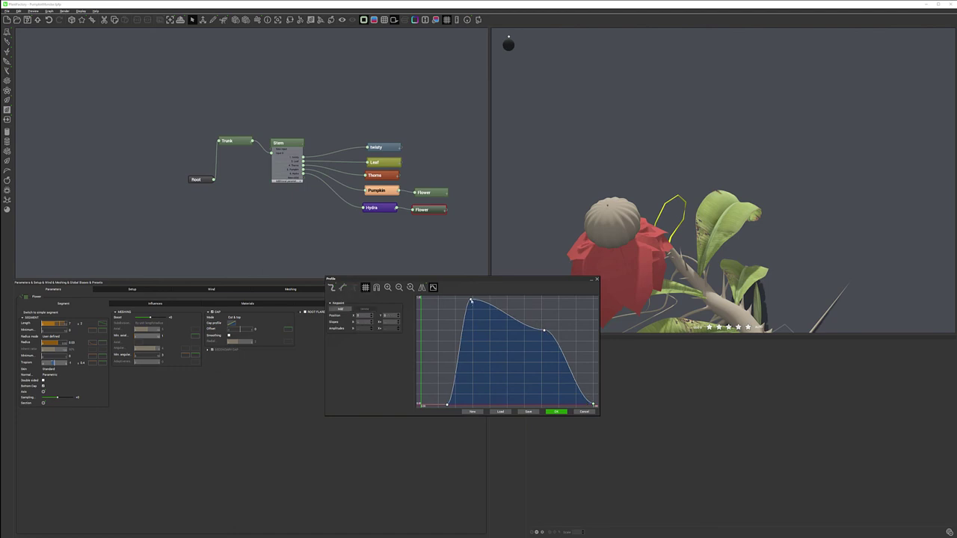
click(470, 300)
click(545, 329)
drag(551, 330, 551, 334)
click(556, 412)
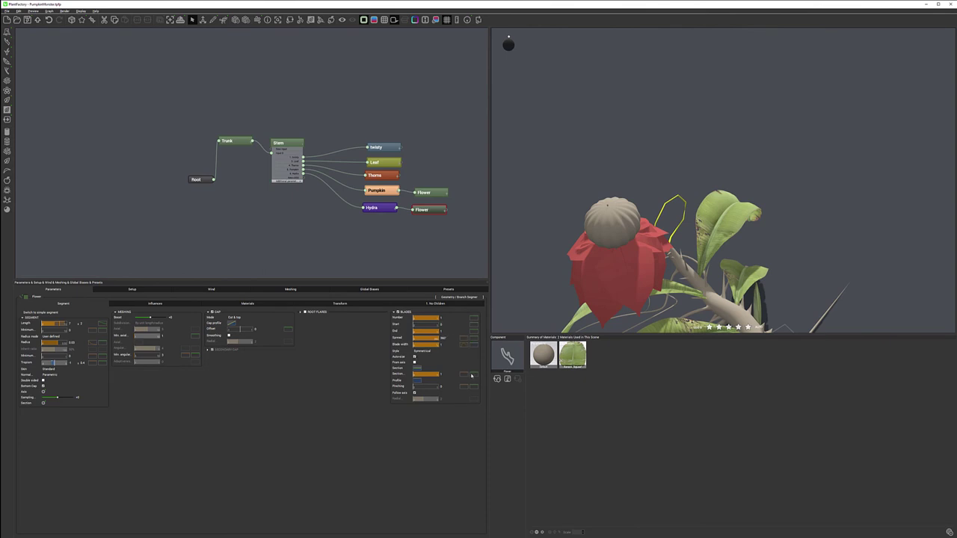
Edit the blades' section filter by raising its starting keypoint slightly and adding a lowered middle keypoint, and inspect the petals around the pumpkin.
click(465, 373)
middle_drag(640, 263, 685, 247)
drag(685, 248, 642, 239)
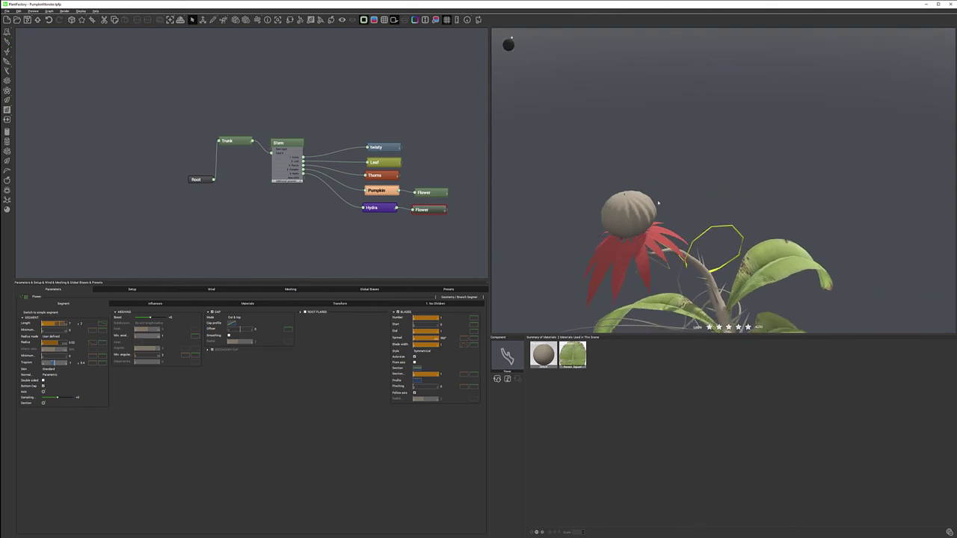
drag(627, 196, 672, 224)
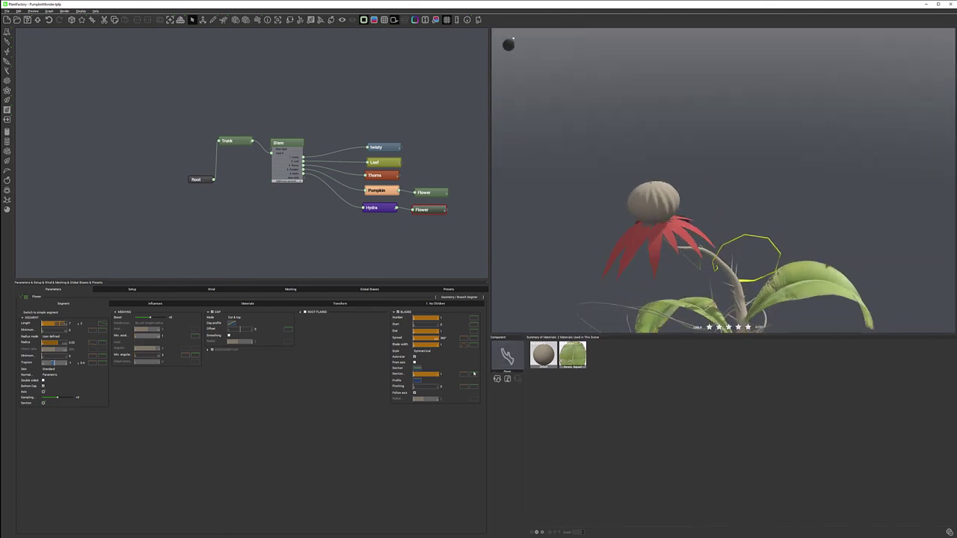
click(463, 375)
drag(377, 375, 377, 368)
click(459, 370)
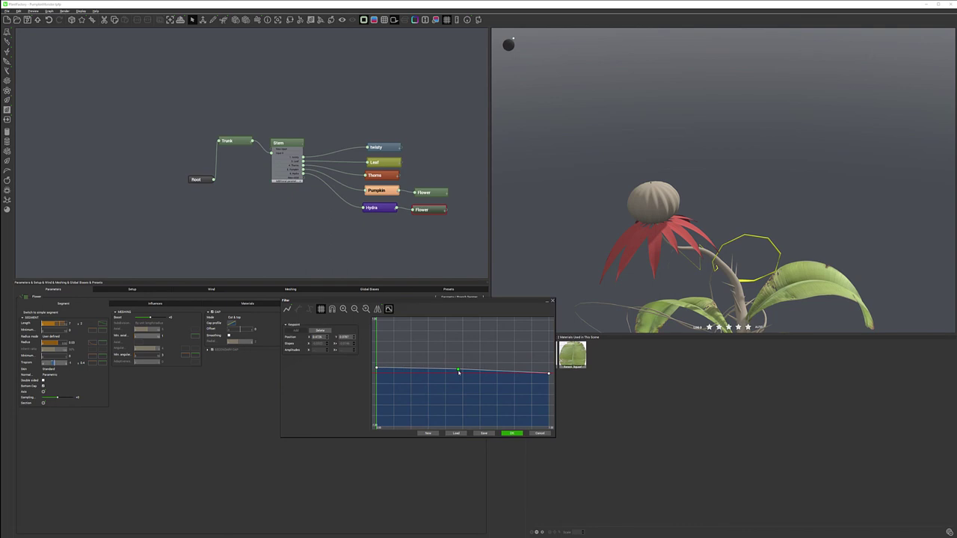
drag(458, 370, 459, 378)
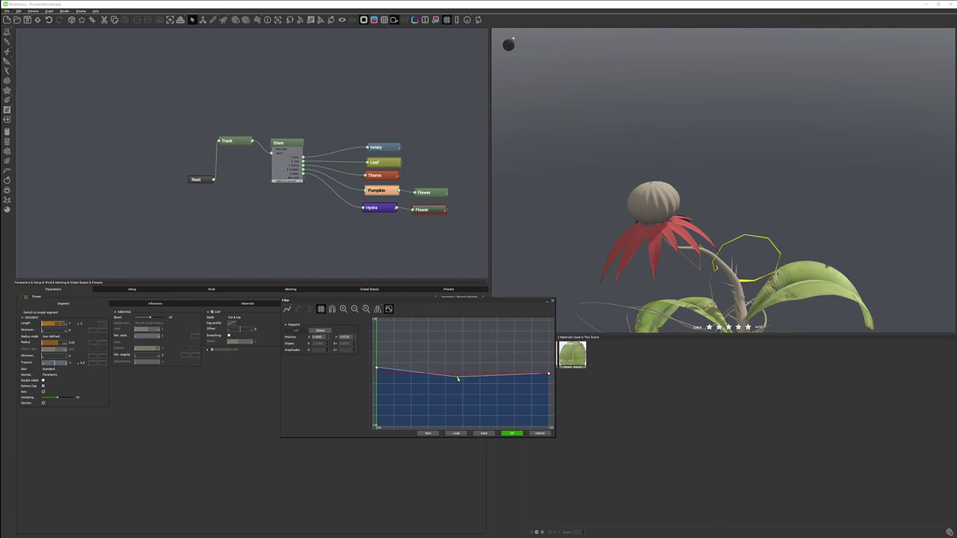
click(512, 434)
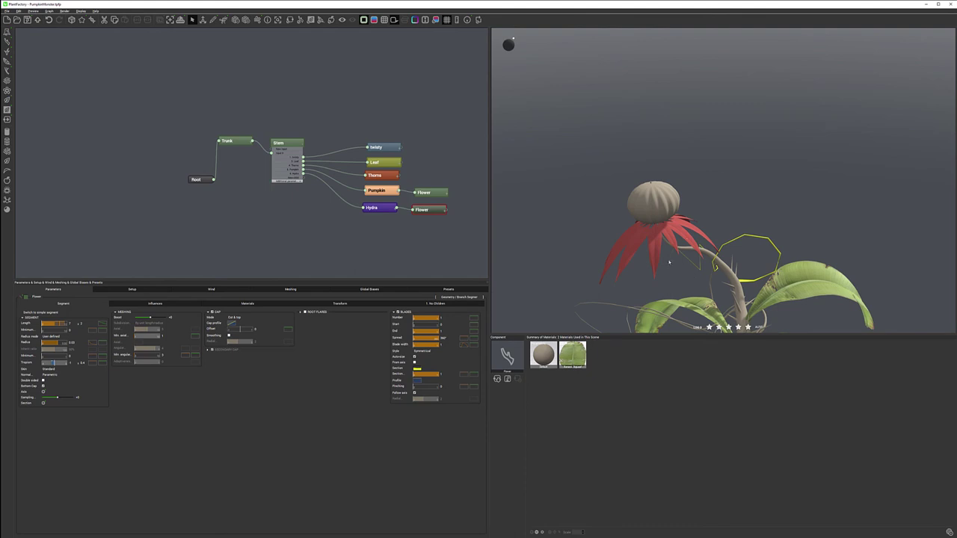
right_drag(692, 236, 718, 233)
drag(718, 234, 729, 215)
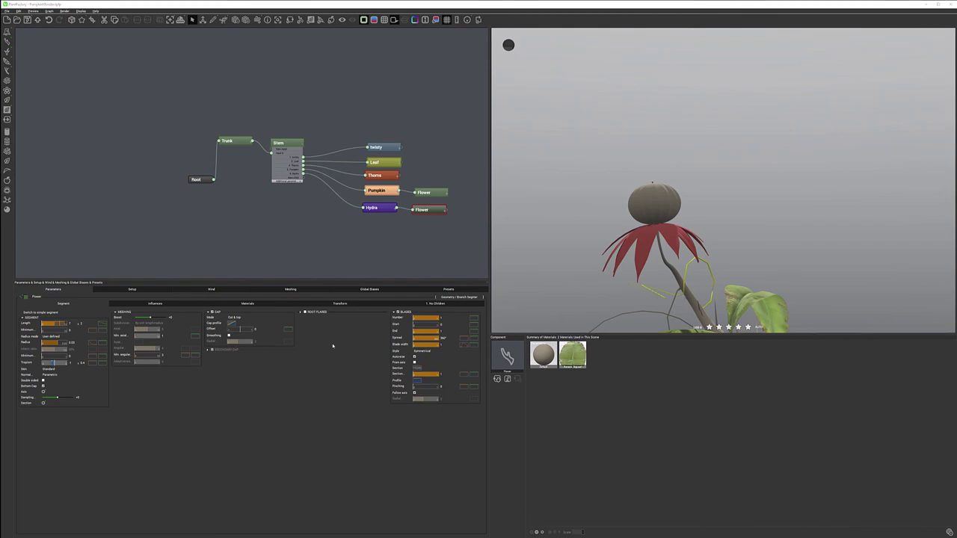
Enable the first local bias on the Flower segment, set its type to Curl, and reduce its strength to about 0.33 with a 0.2 variation.
click(149, 304)
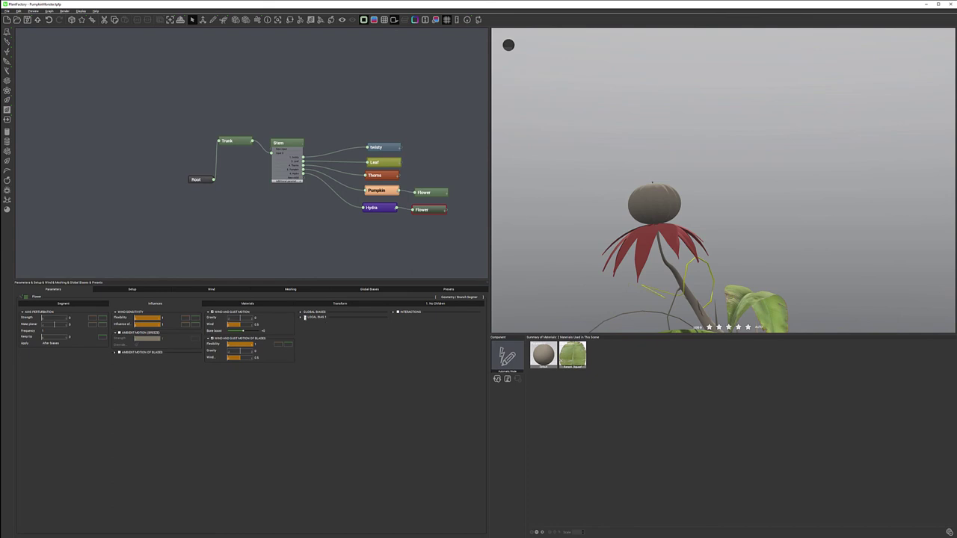
click(306, 317)
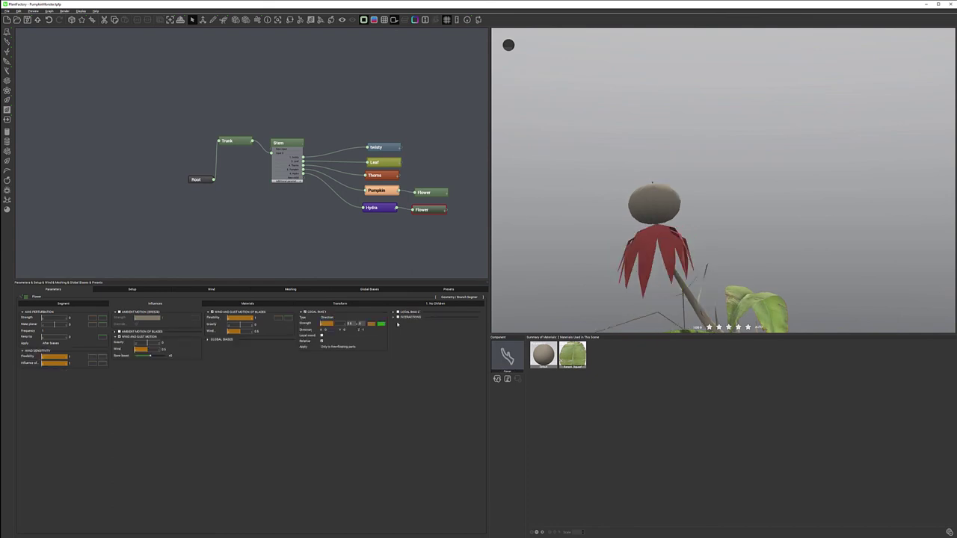
click(329, 318)
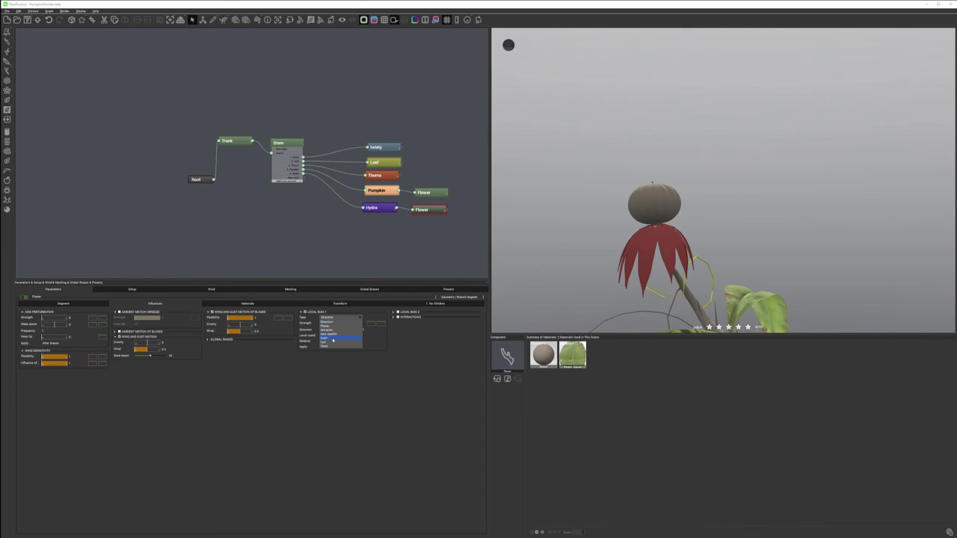
click(370, 355)
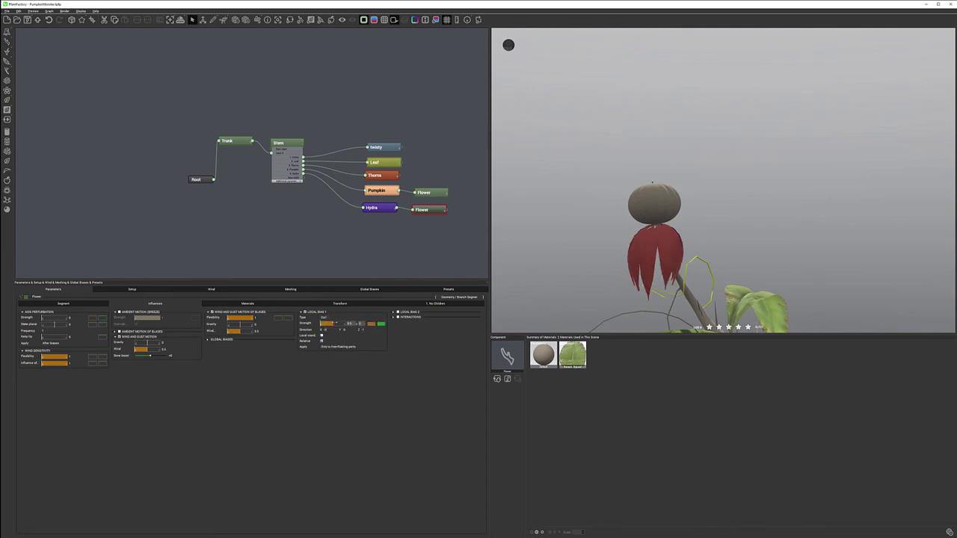
drag(333, 324, 329, 323)
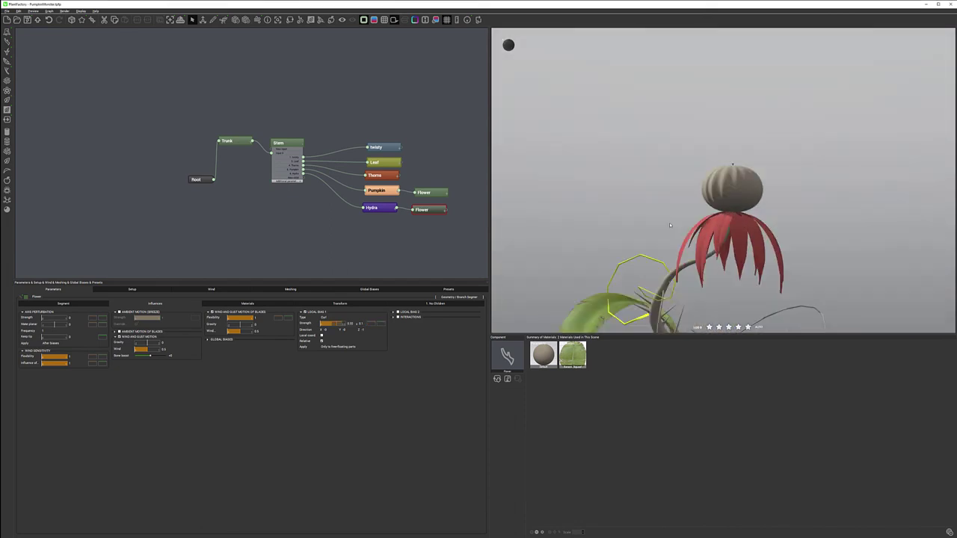
click(362, 324)
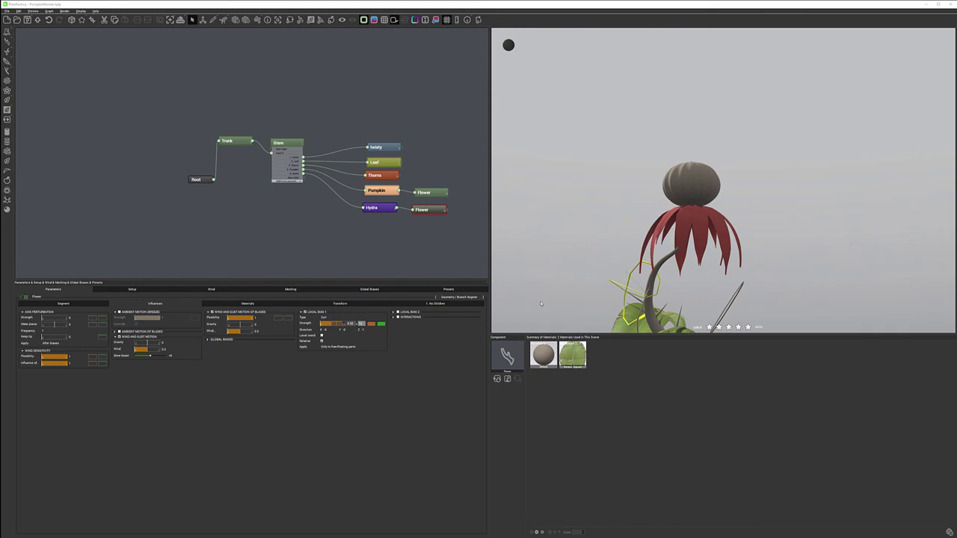
right_drag(690, 187, 709, 196)
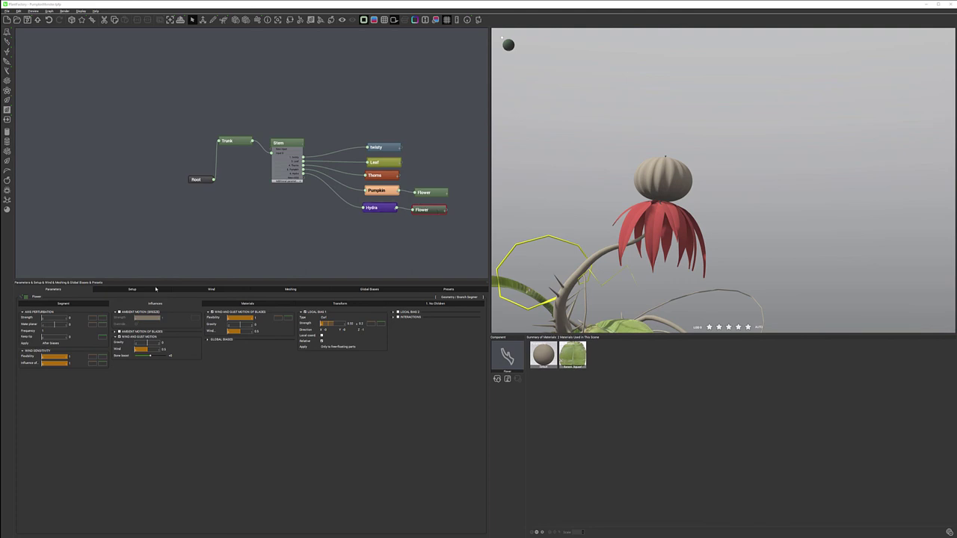
Increase the random variation of the Flower segment's length and add variation to its blade width.
click(83, 305)
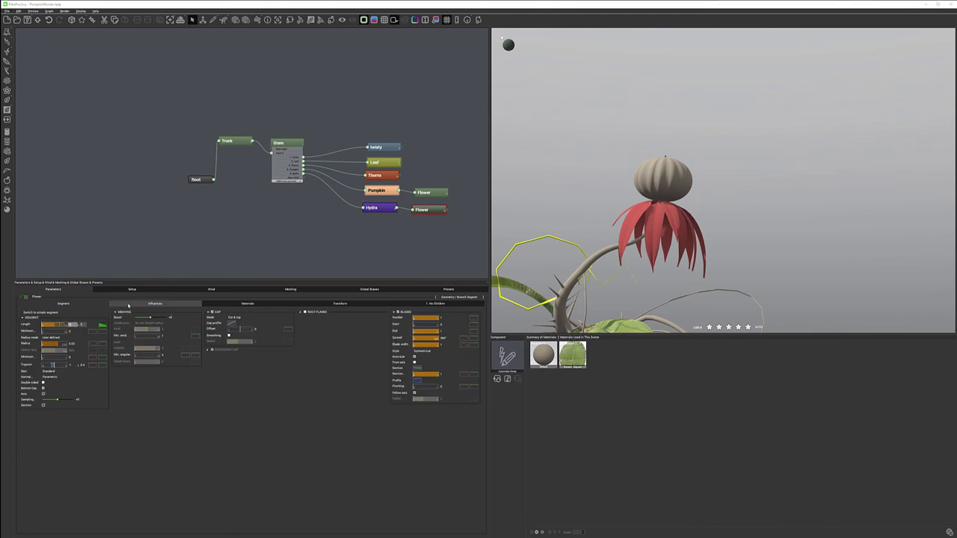
double_click(83, 325)
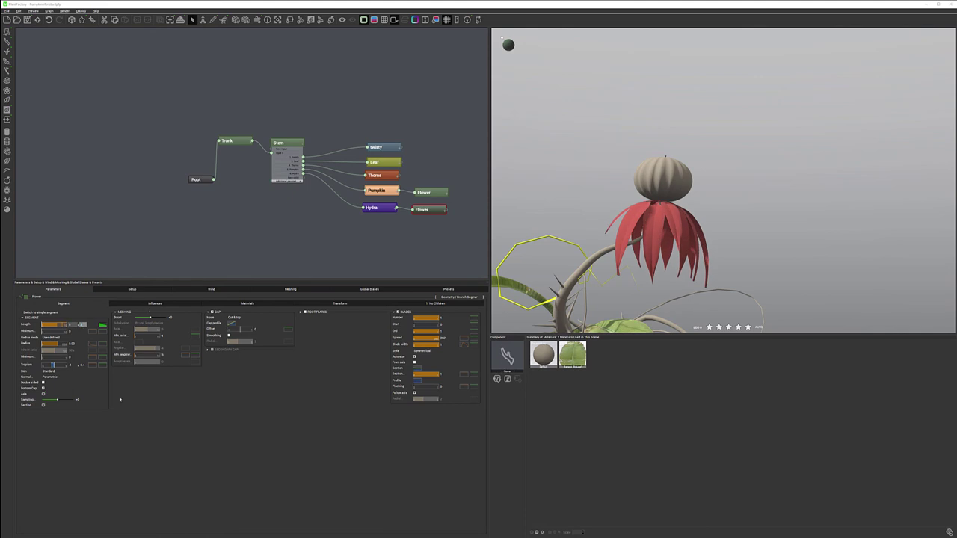
right_drag(640, 239, 570, 243)
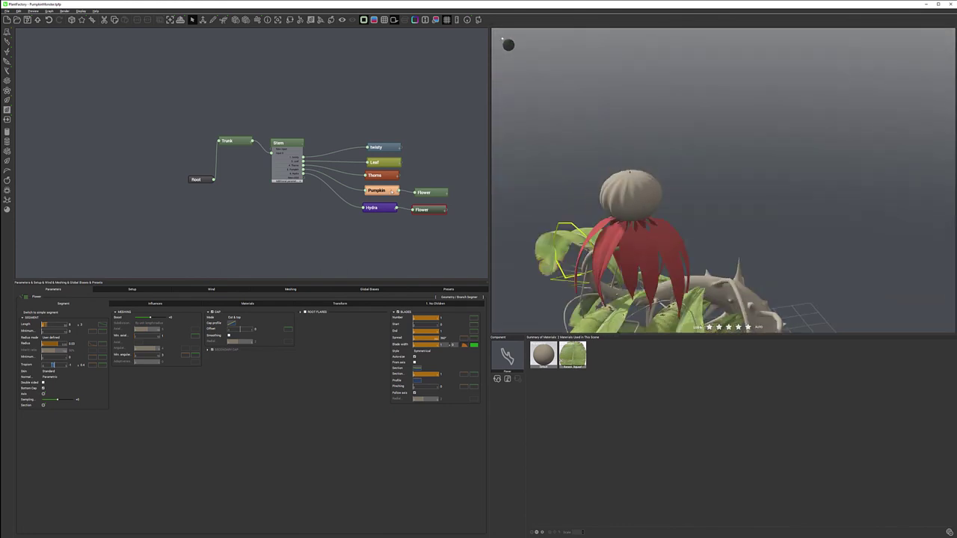
Increase the Pumpkin's radius to about 1.78 and check its proportions against the whole plant.
click(380, 190)
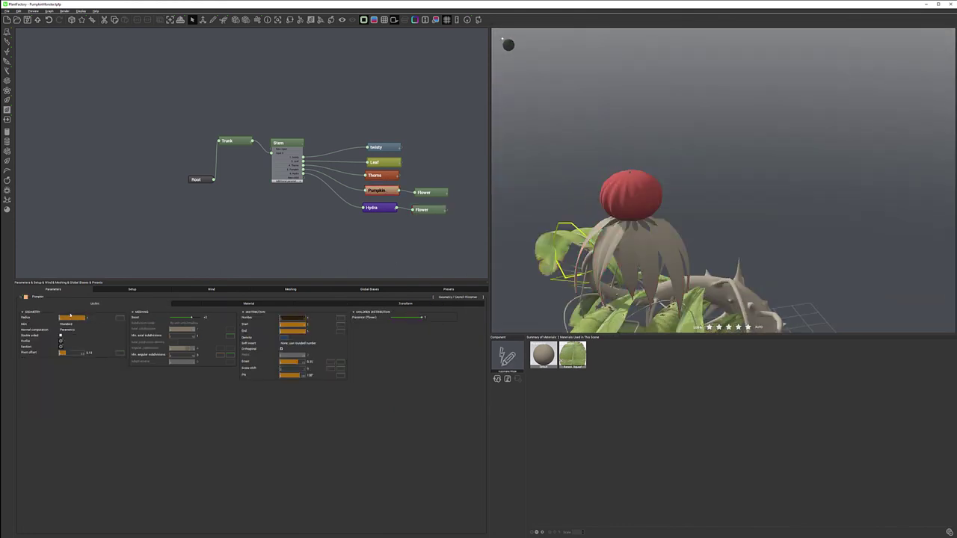
drag(62, 318, 85, 319)
right_drag(617, 243, 536, 273)
scroll(661, 245, down, 6)
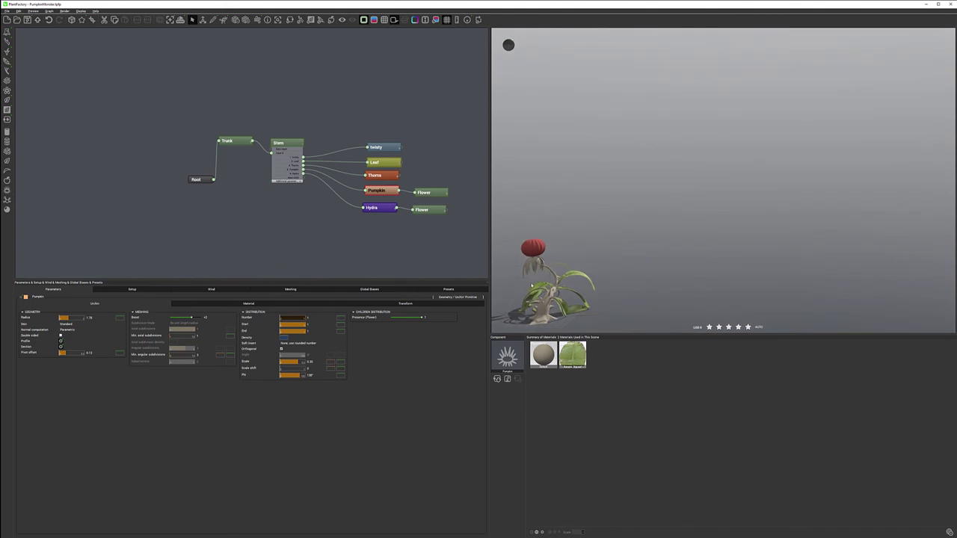
scroll(534, 278, up, 6)
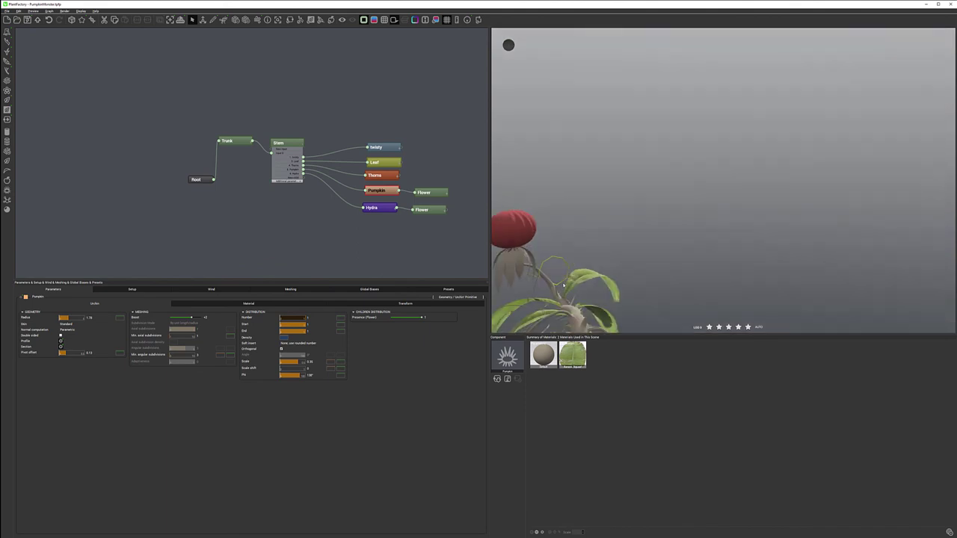
scroll(571, 284, down, 1)
middle_drag(571, 283, 607, 251)
right_drag(607, 250, 616, 251)
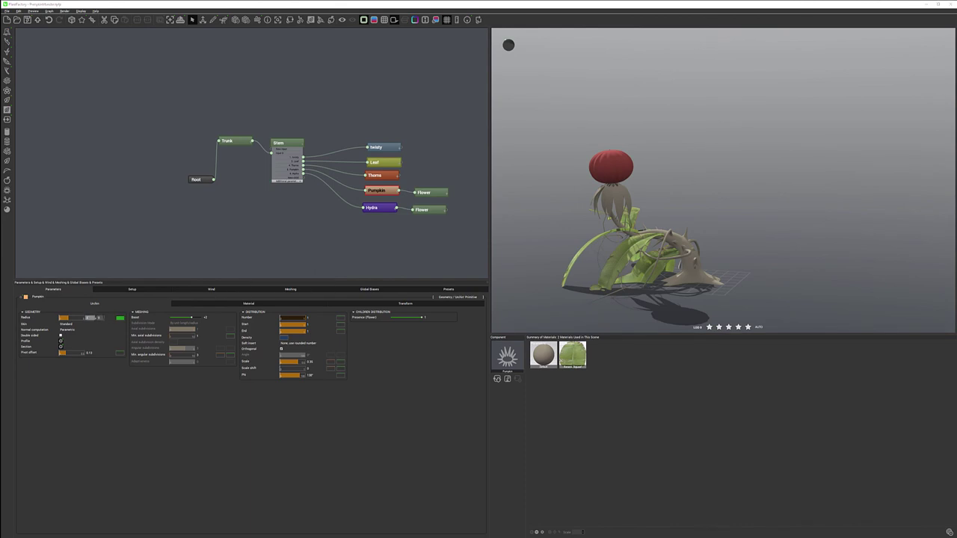
Give the Pumpkin's radius a random variation, adjust the base radius to 1.6, and inspect the plant from several angles.
text(2)
key(Tab)
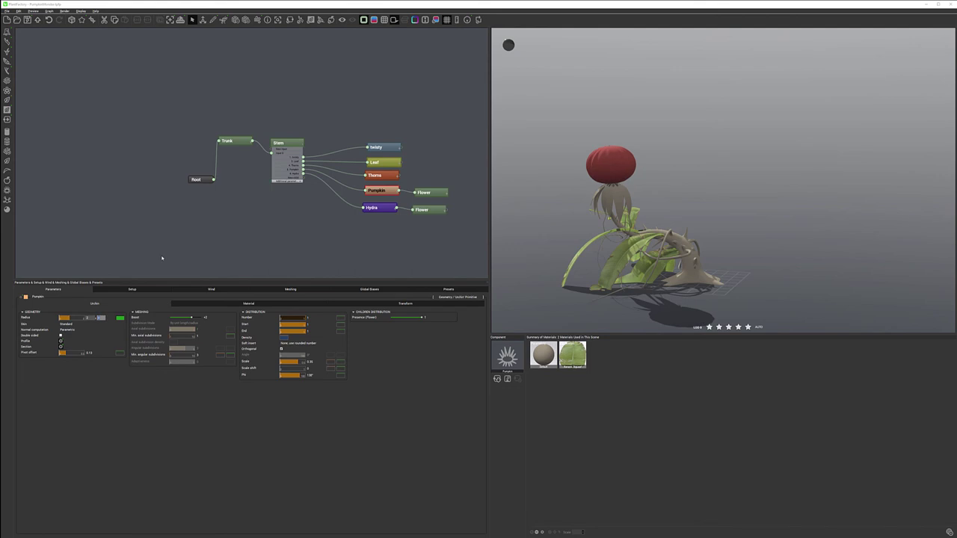
click(133, 413)
right_drag(560, 231, 669, 222)
drag(670, 222, 582, 230)
mouse_move(583, 230)
right_down()
mouse_move(570, 216)
mouse_move(587, 227)
right_up()
double_click(87, 318)
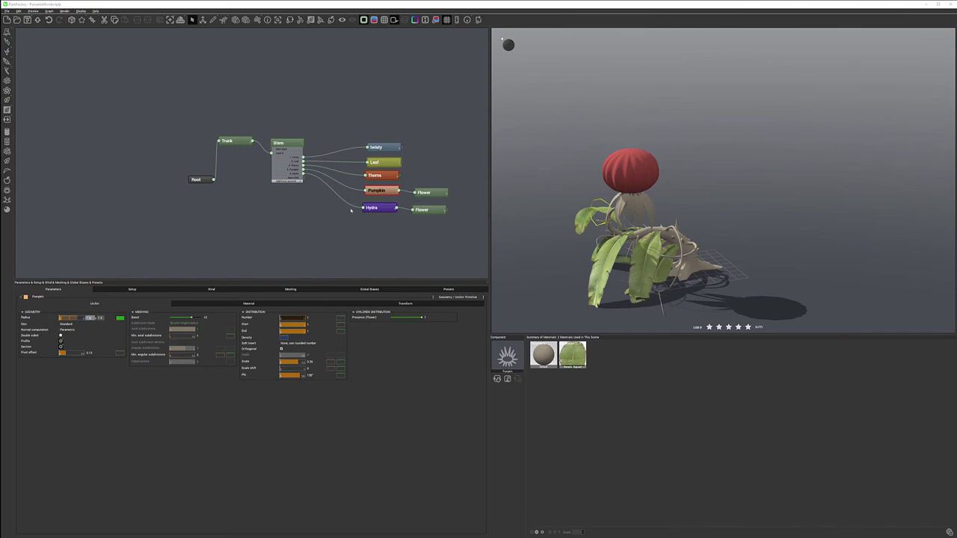
click(144, 390)
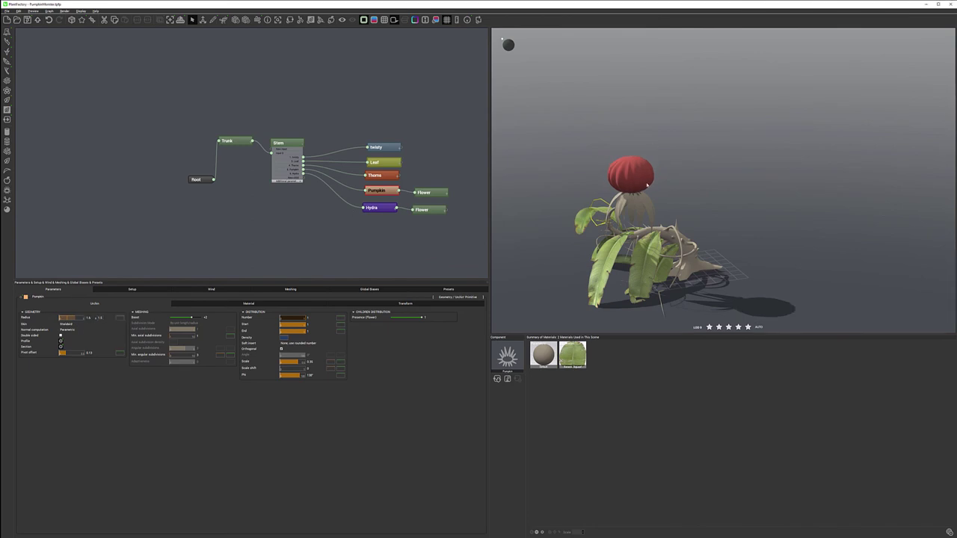
drag(570, 198, 774, 194)
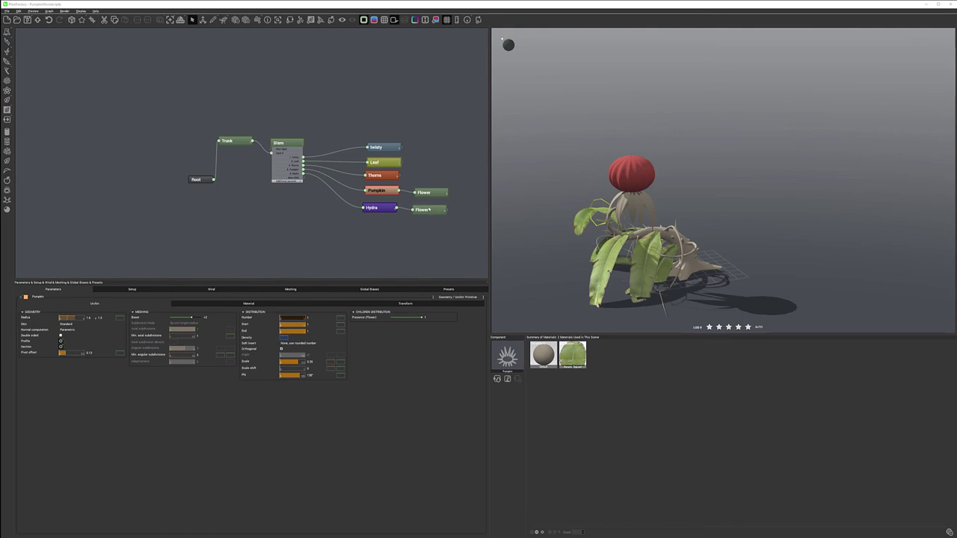
Open the Trunk's segment body material for editing and glance at the Organic materials page on Substance Share in the browser.
click(235, 140)
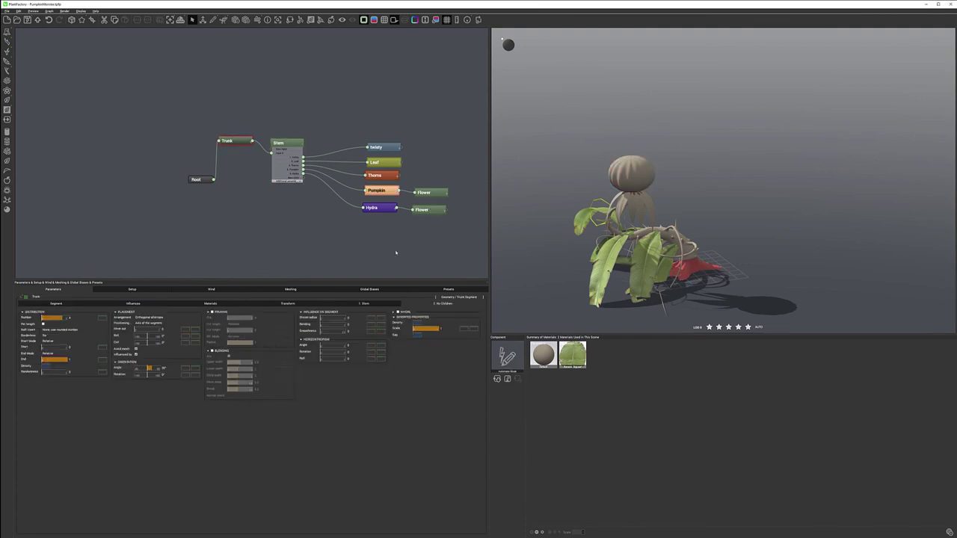
click(211, 303)
double_click(92, 332)
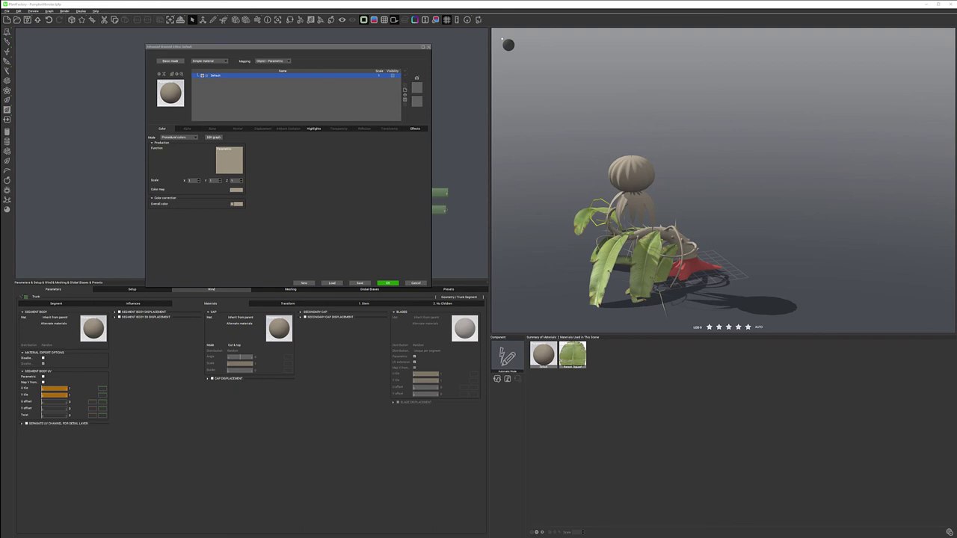
key(alt+Tab)
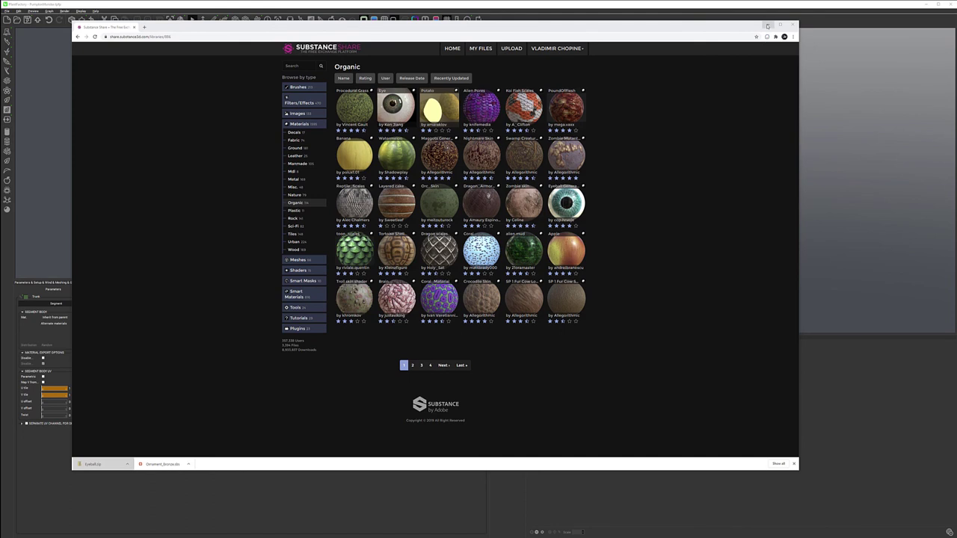
click(767, 26)
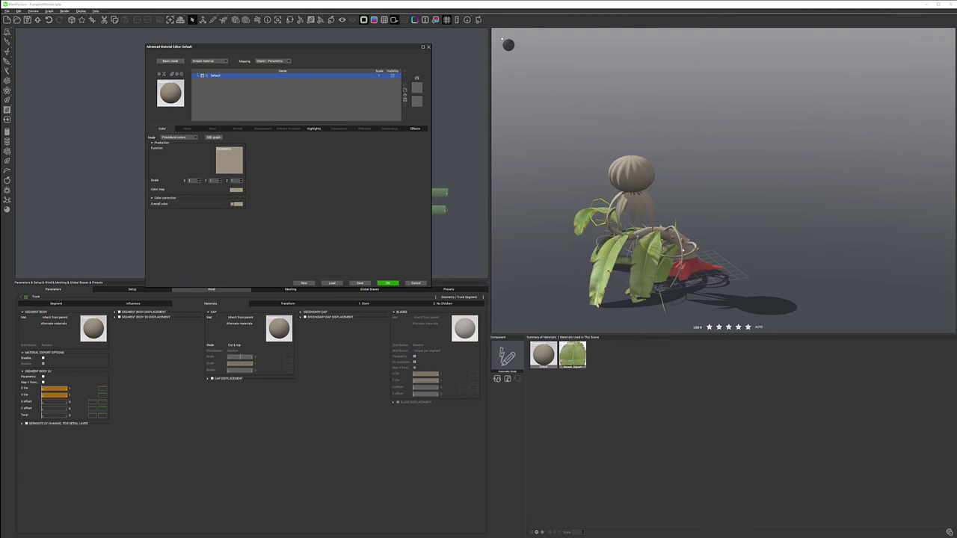
Load the frog_leather_wrinkles.sbsar substance as the Trunk's segment body material and accept it.
click(172, 94)
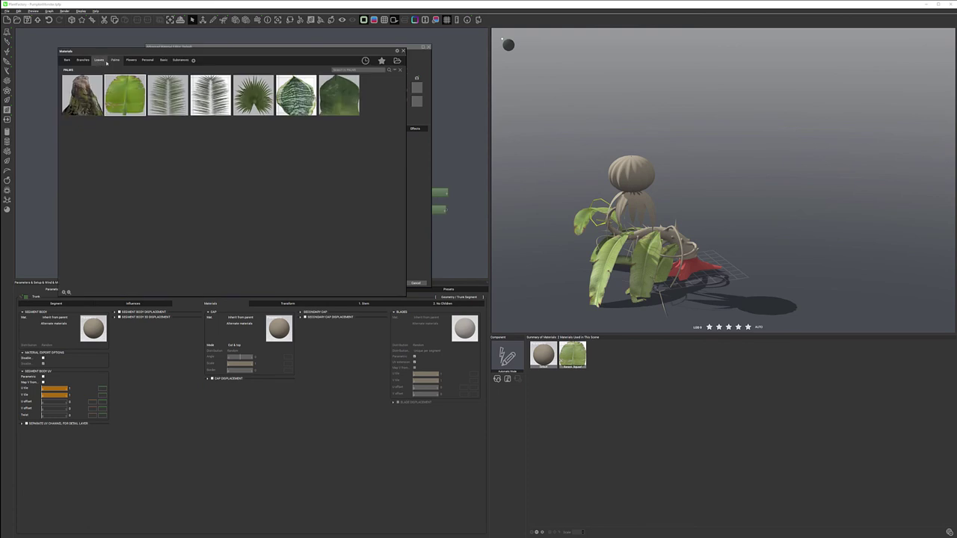
click(148, 60)
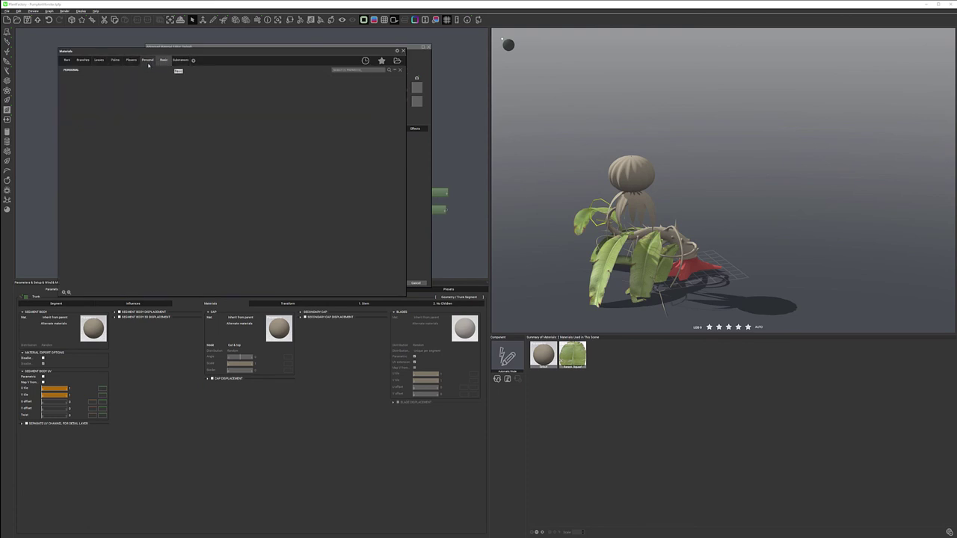
click(175, 61)
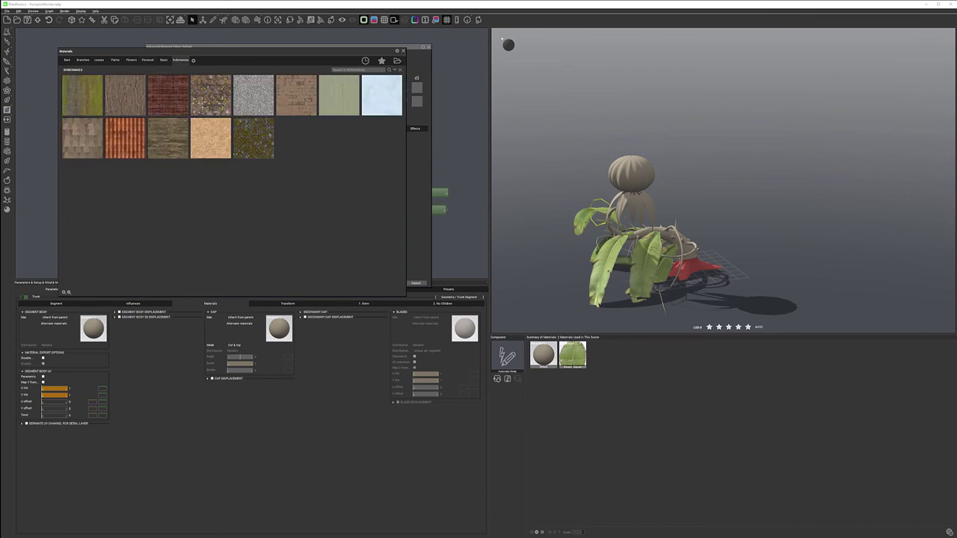
click(397, 61)
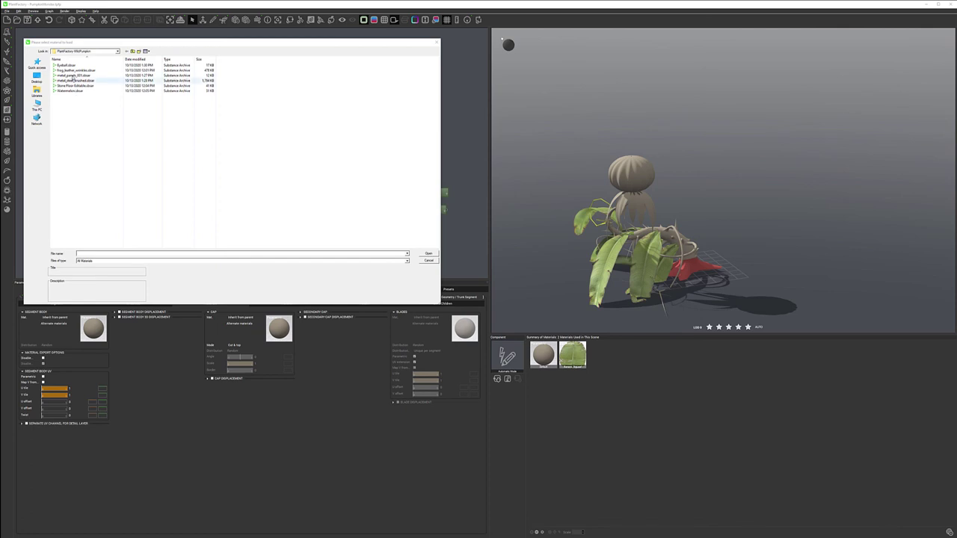
click(75, 69)
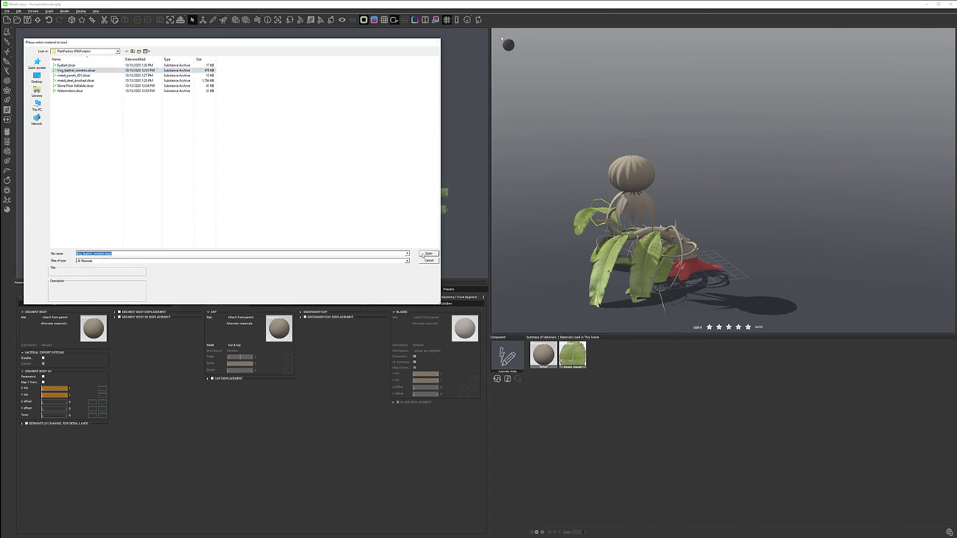
click(428, 254)
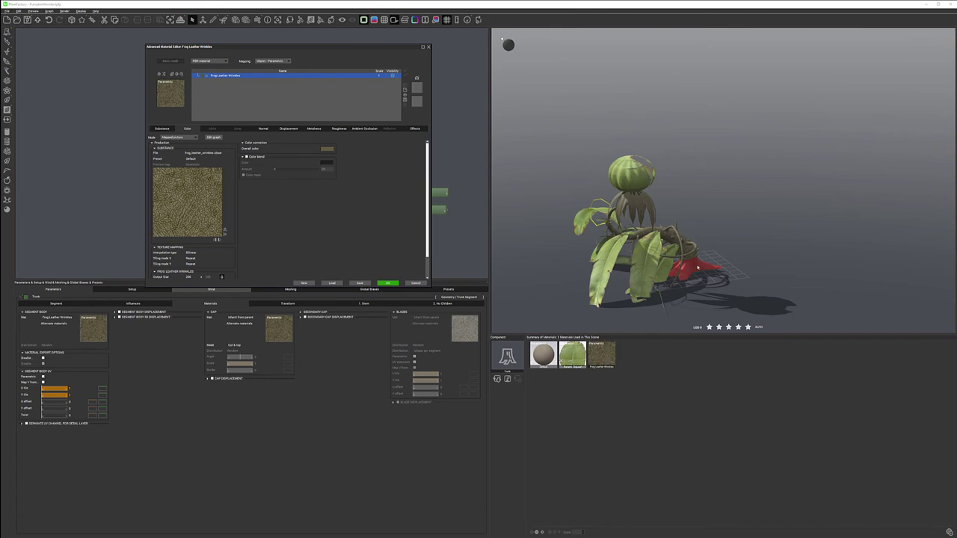
click(388, 284)
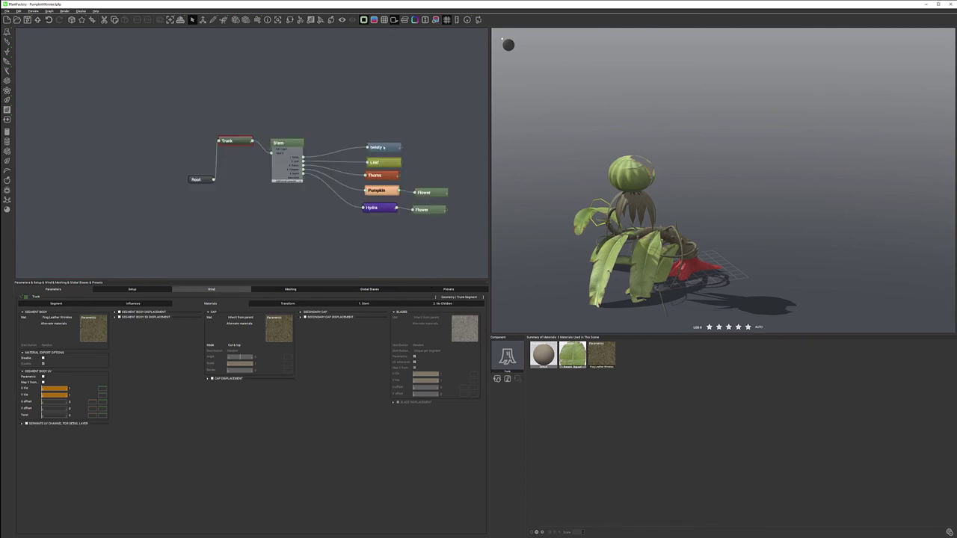
Glance over the twisty and Leaf nodes, and open the Thorns node's segment body material for editing.
click(700, 242)
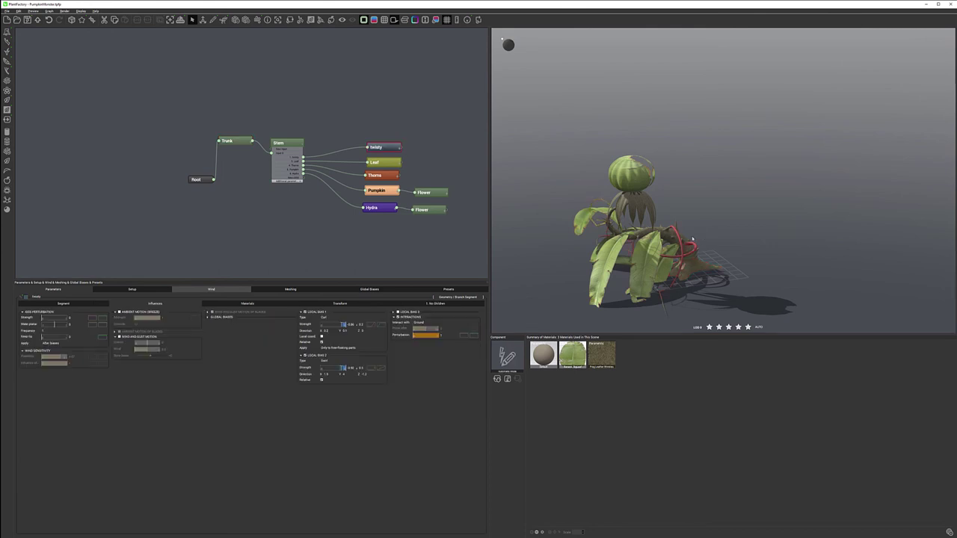
click(390, 163)
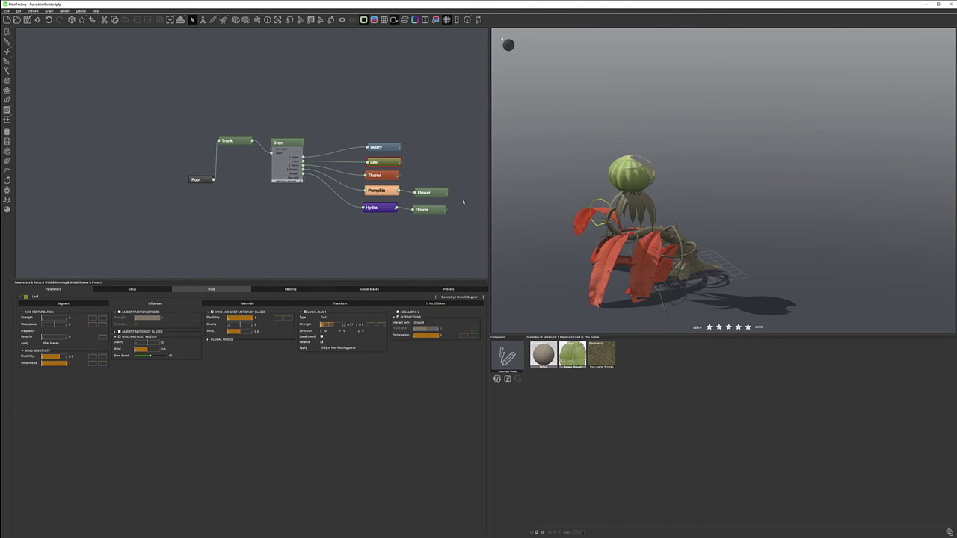
click(385, 176)
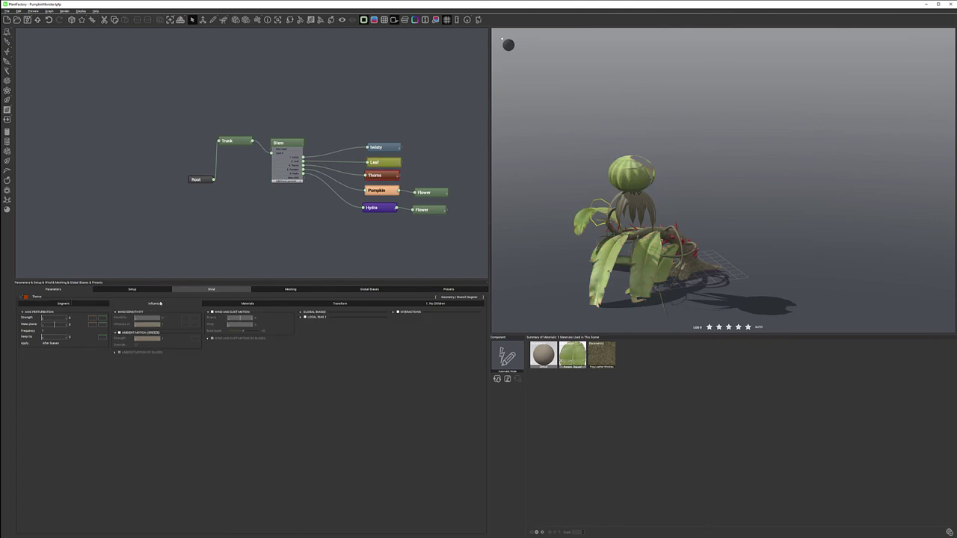
click(248, 304)
double_click(97, 327)
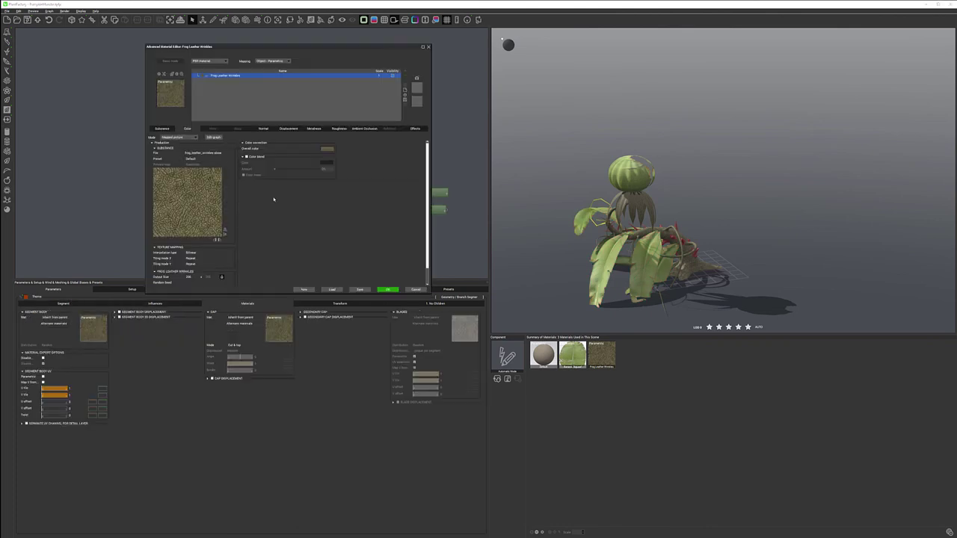
Browse the bark, branch and leaf materials and apply Beech_Bark as the Thorns' segment body material.
click(171, 94)
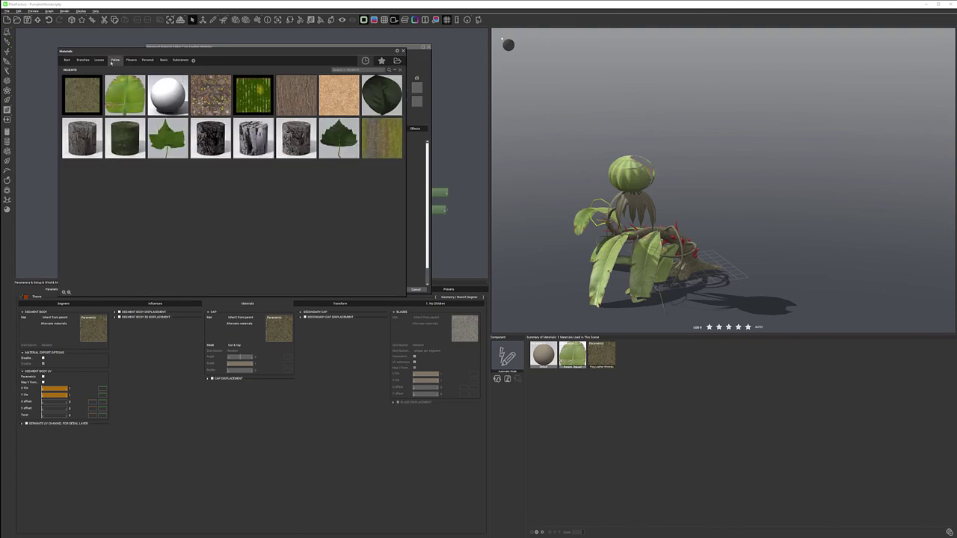
click(68, 60)
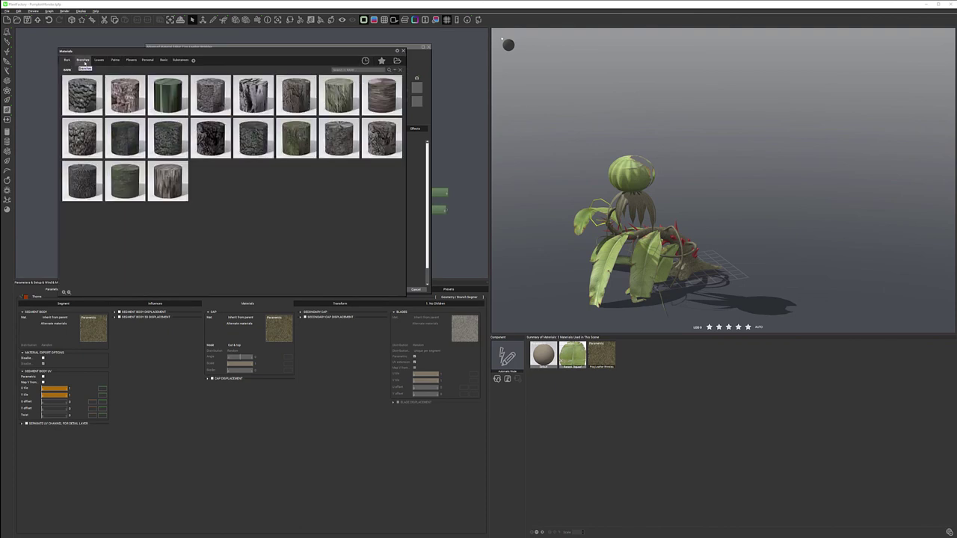
click(83, 60)
click(99, 59)
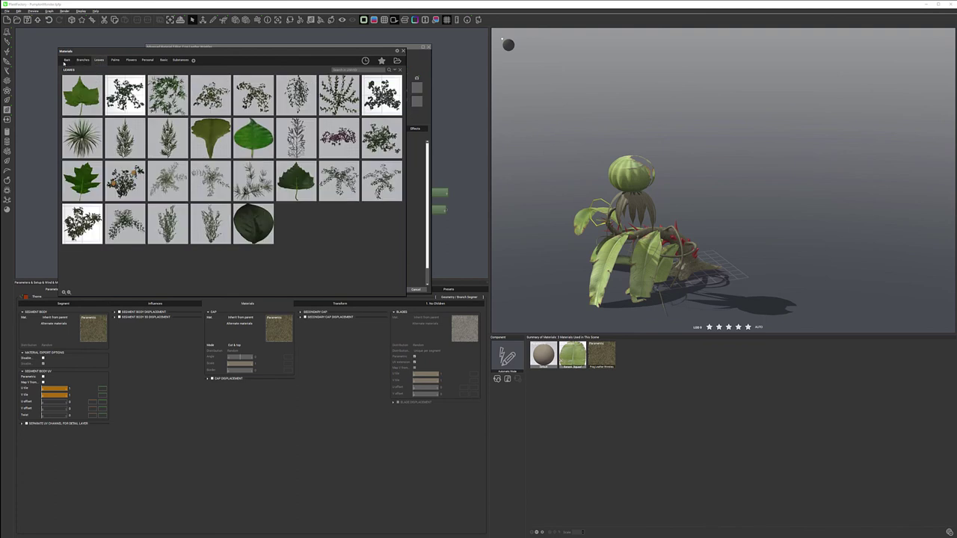
click(66, 60)
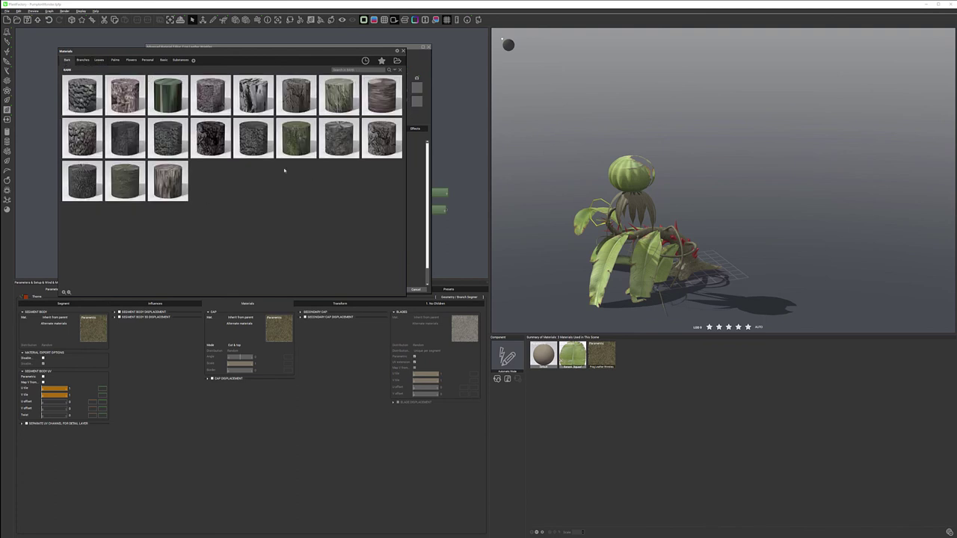
mouse_move(223, 82)
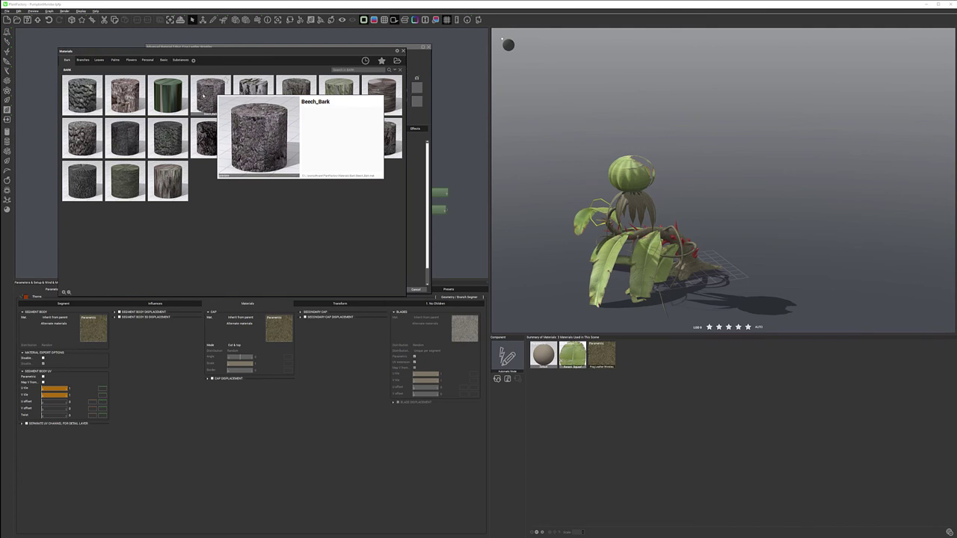
click(203, 96)
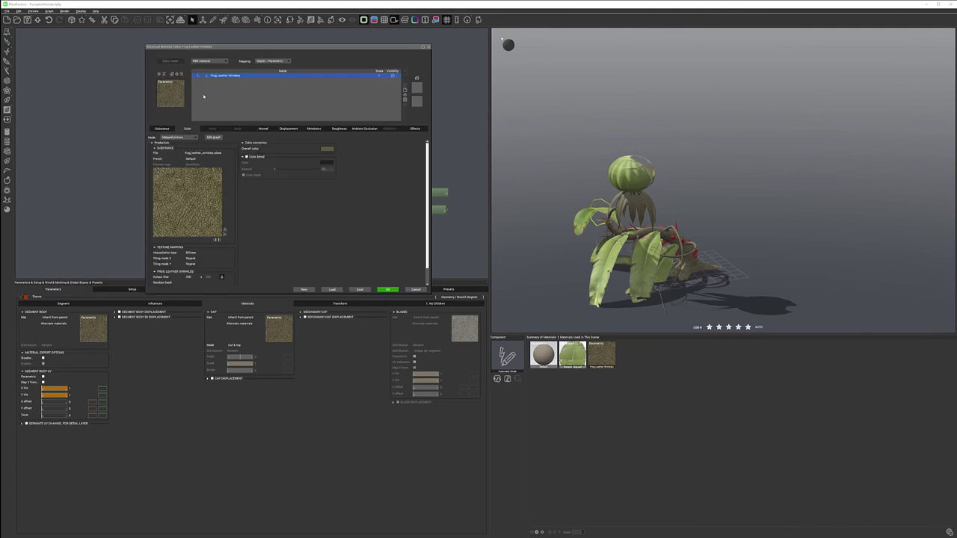
click(387, 289)
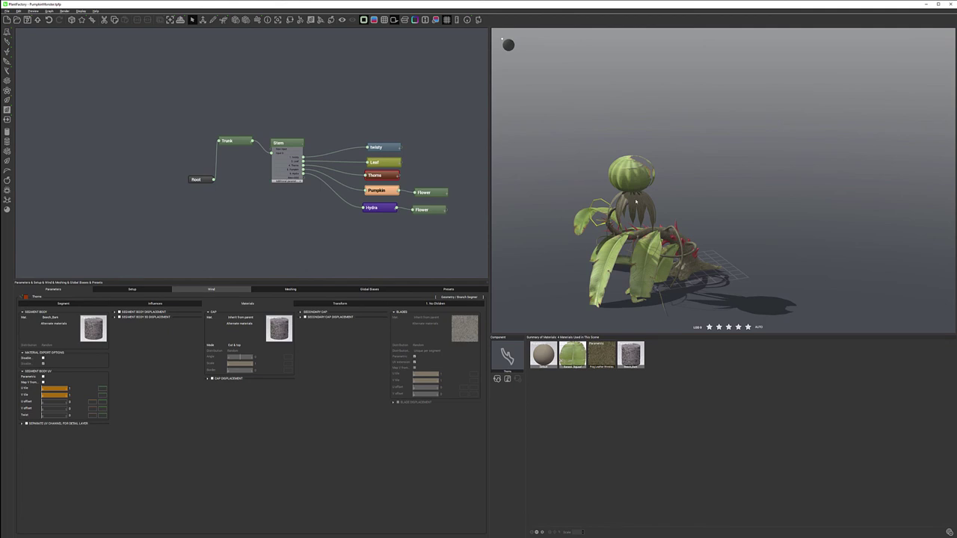
Rename the Flower node attached to the Pumpkin as Top.
click(431, 193)
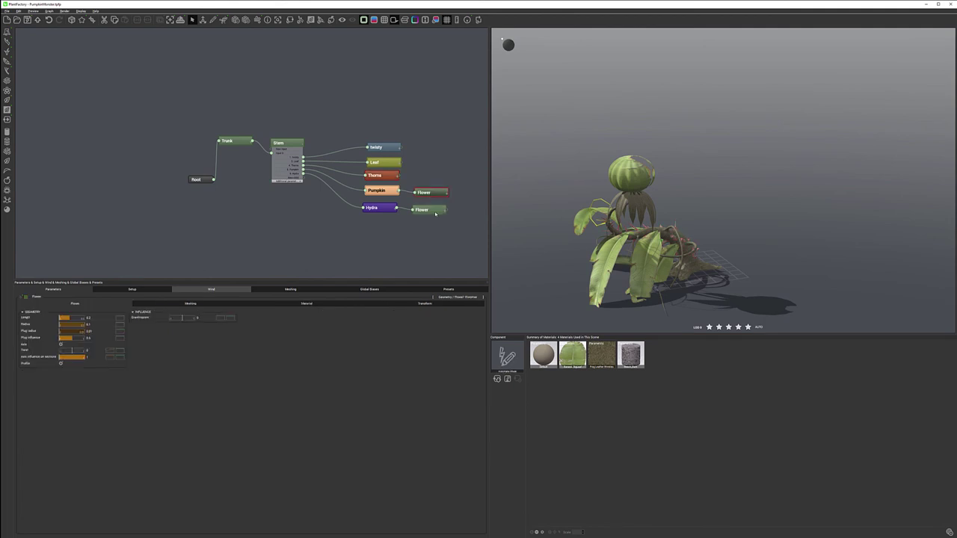
click(429, 192)
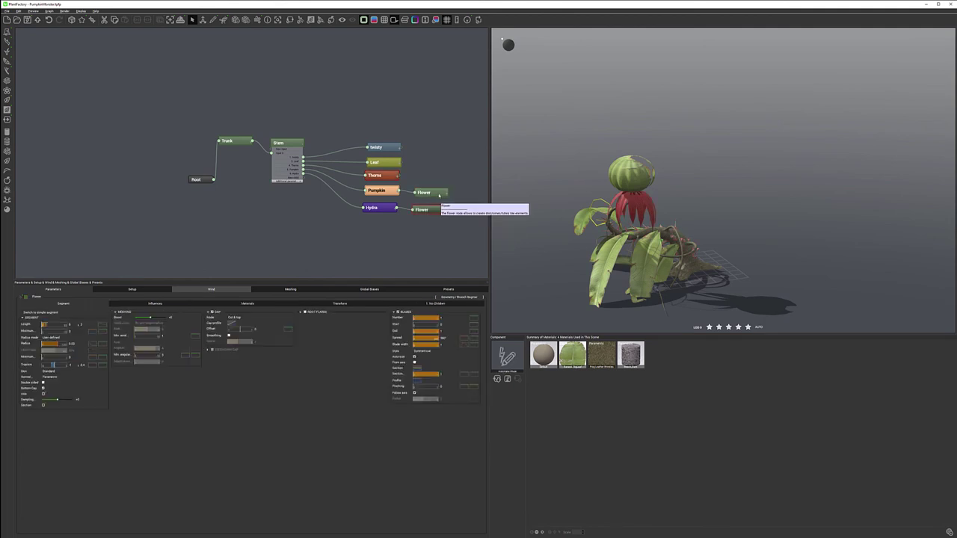
double_click(429, 194)
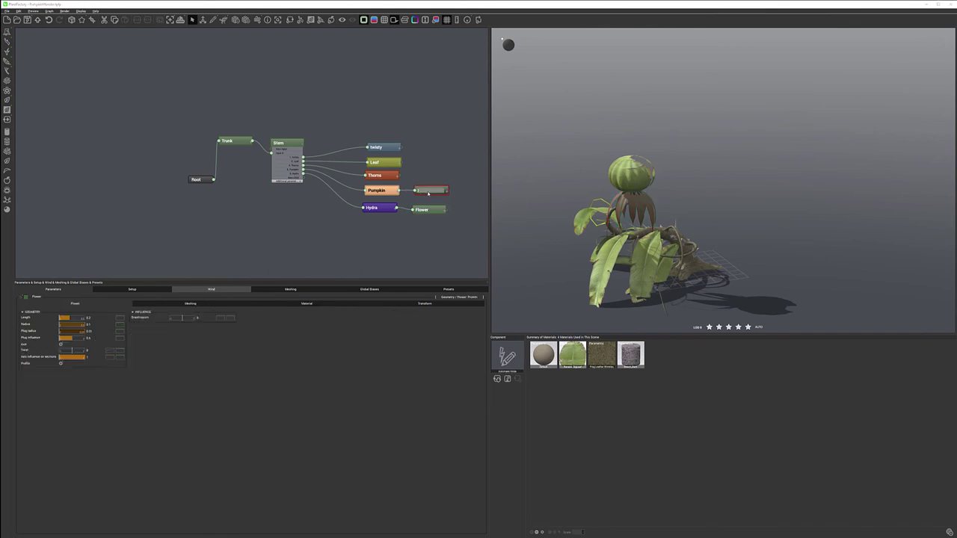
text(s)
text(op)
key(Return)
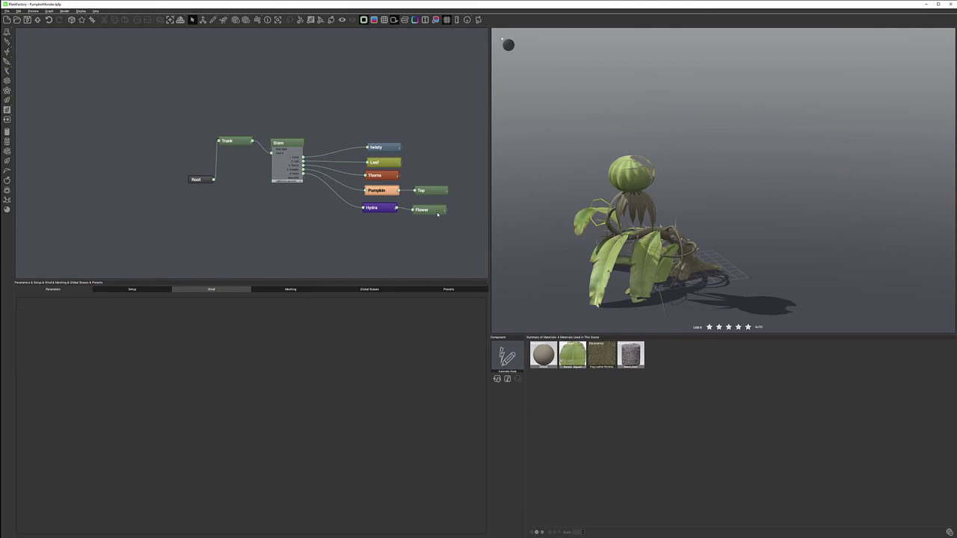
Apply Zamioculcas_Leaf from the Leaves library as the segment body material of the Hydra's Flower and inspect the petals.
click(428, 210)
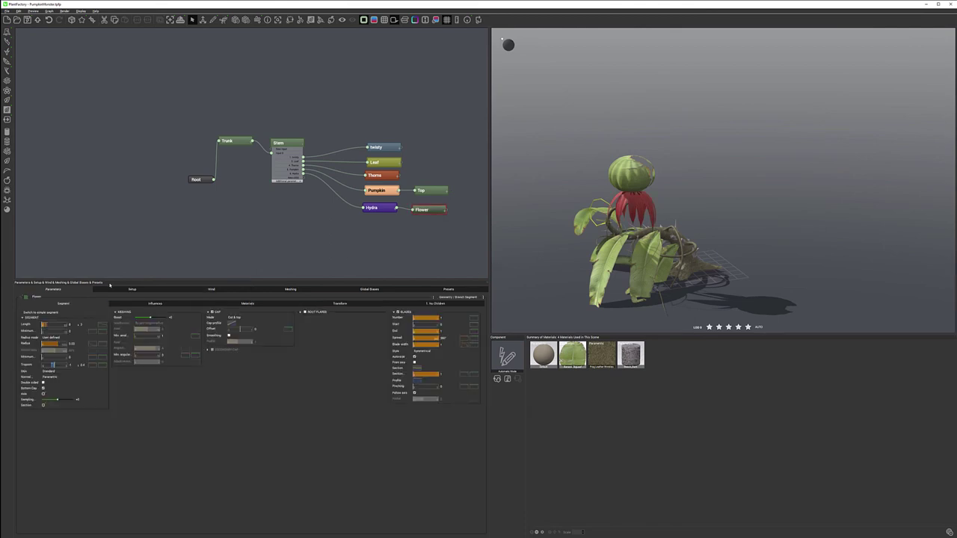
click(247, 303)
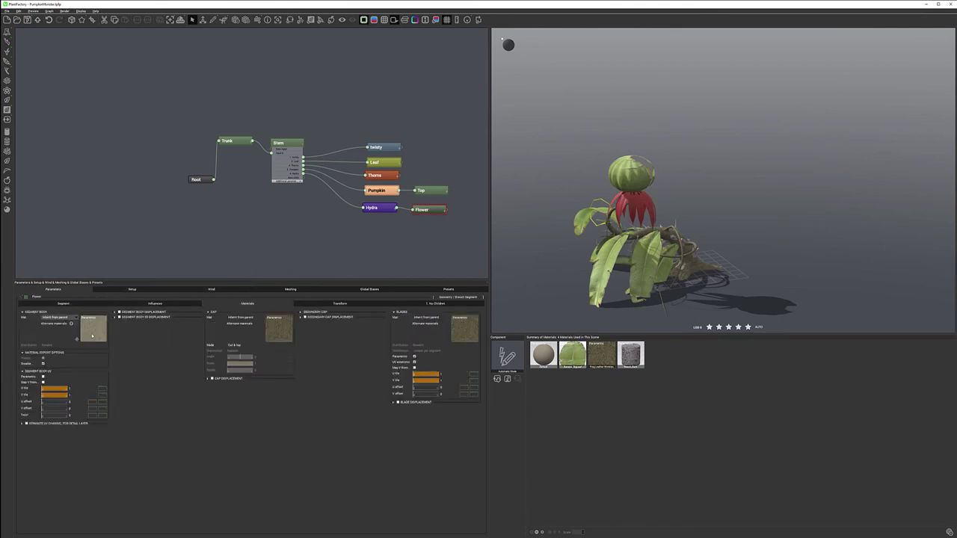
double_click(92, 335)
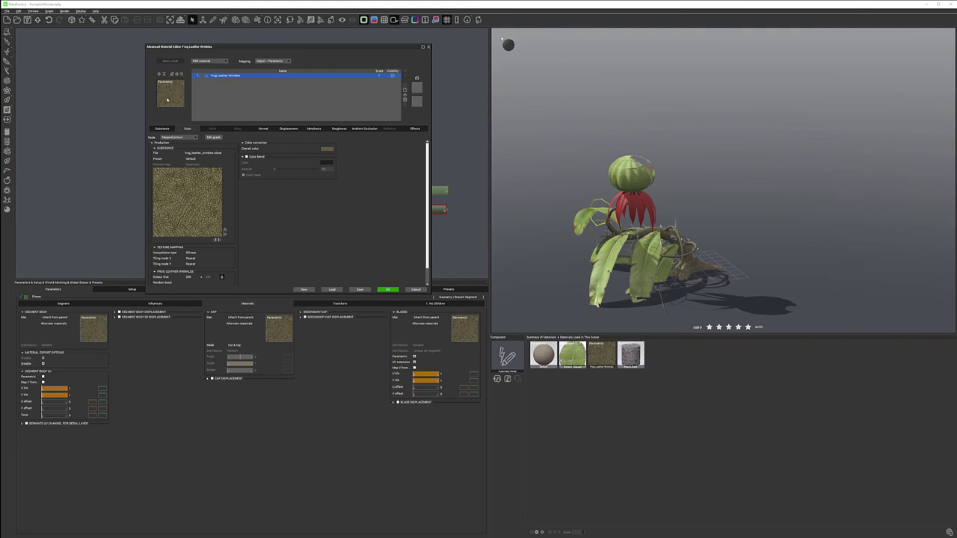
click(166, 100)
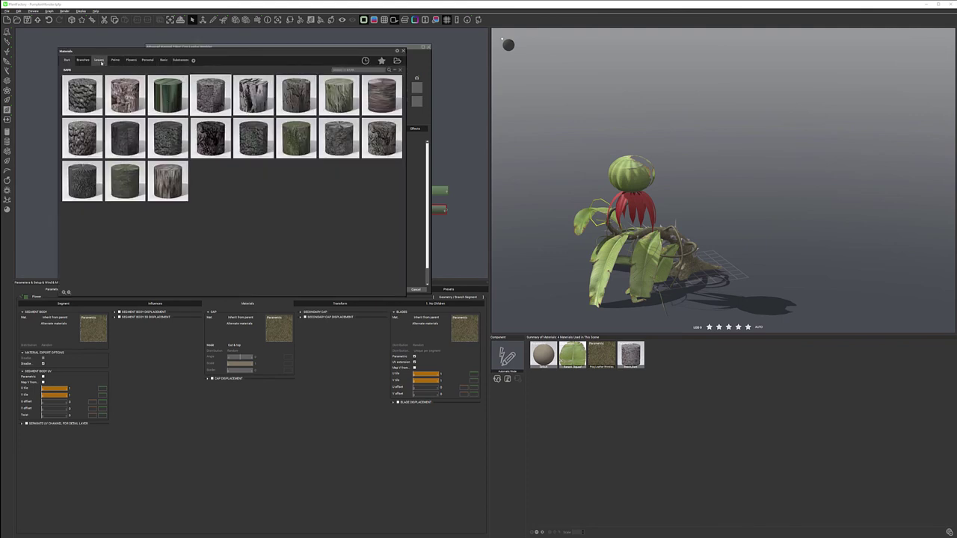
click(100, 61)
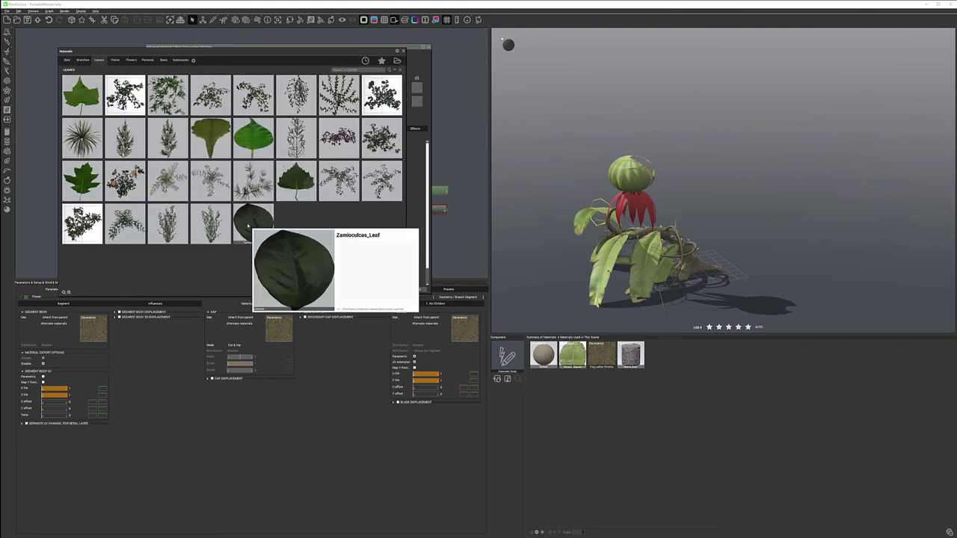
double_click(249, 225)
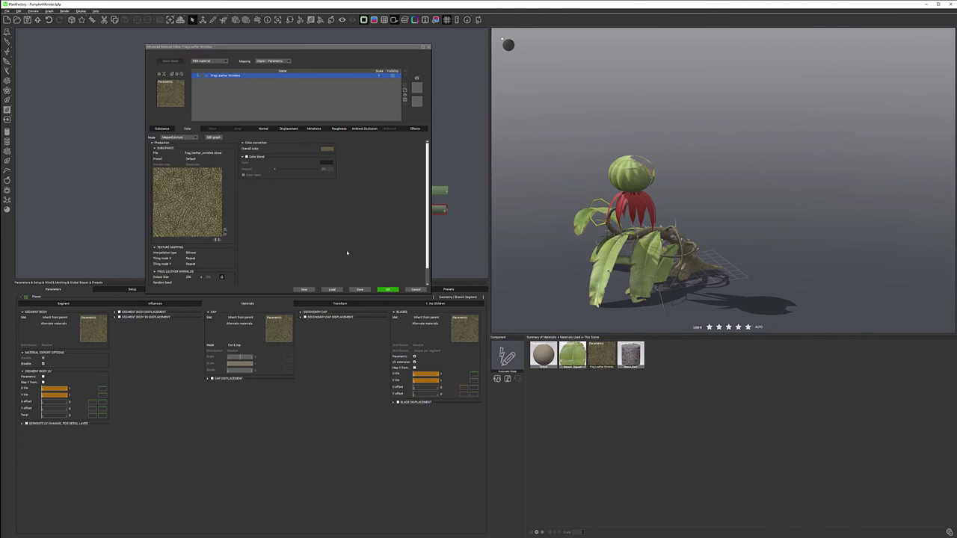
click(388, 289)
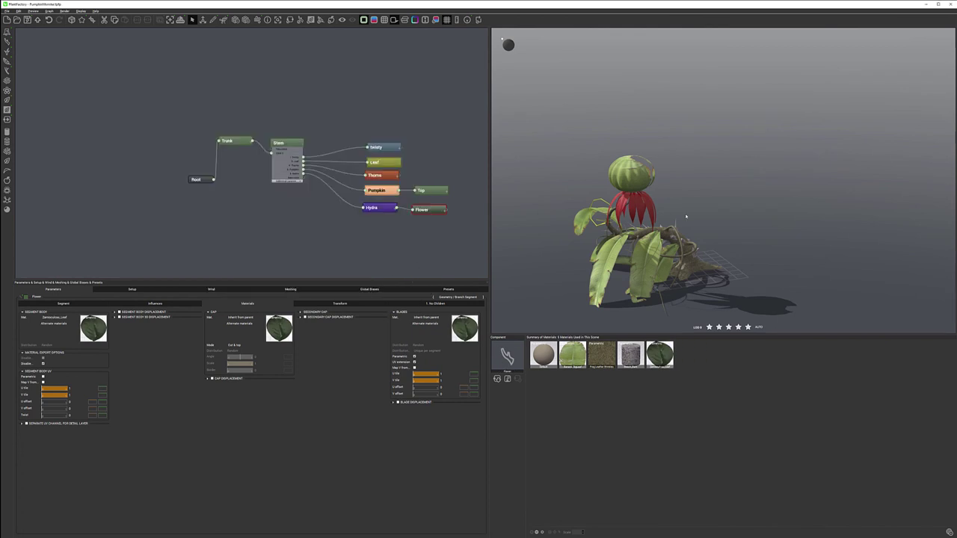
right_drag(711, 219, 726, 157)
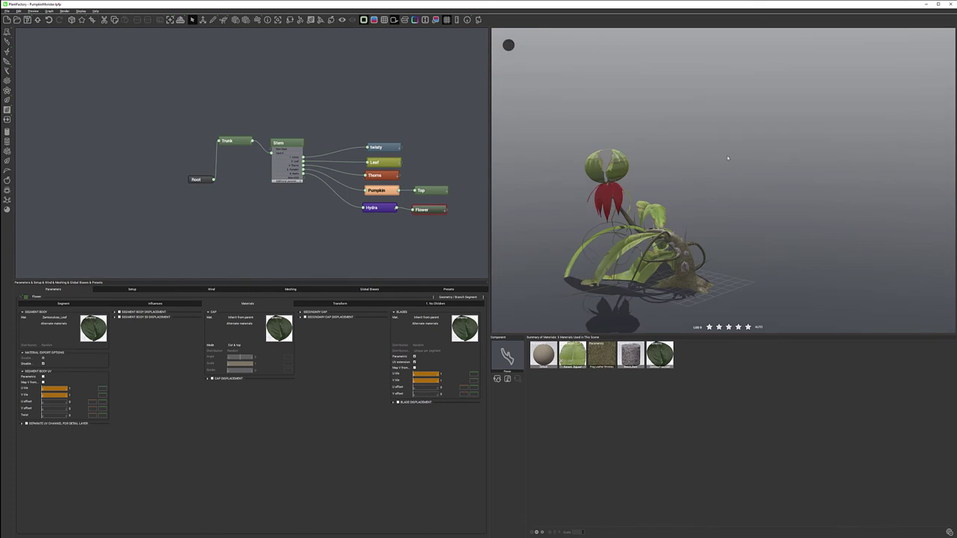
click(726, 157)
right_drag(560, 201, 667, 171)
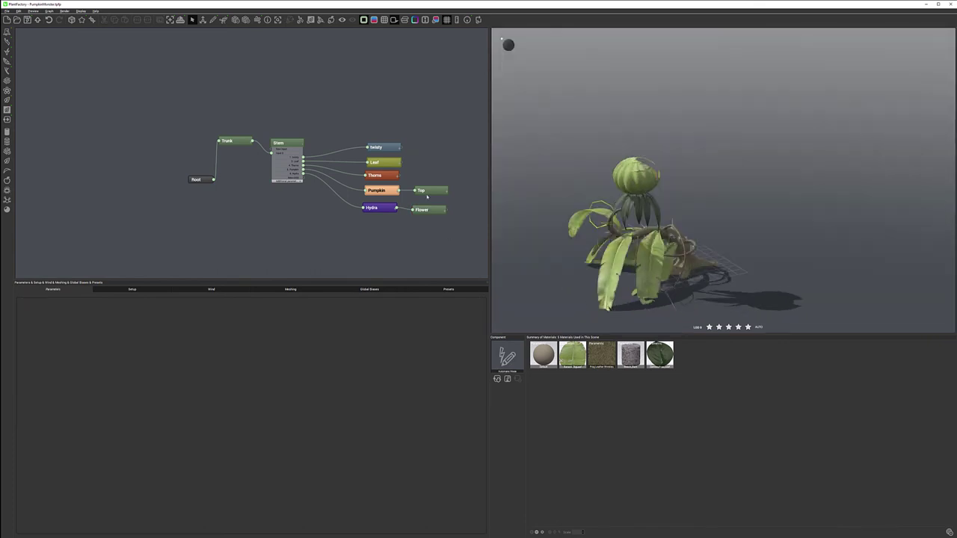
Change the Pumpkin's material type to Simple material and enlarge the material editor, keeping the Object - Parametric mapping.
click(378, 190)
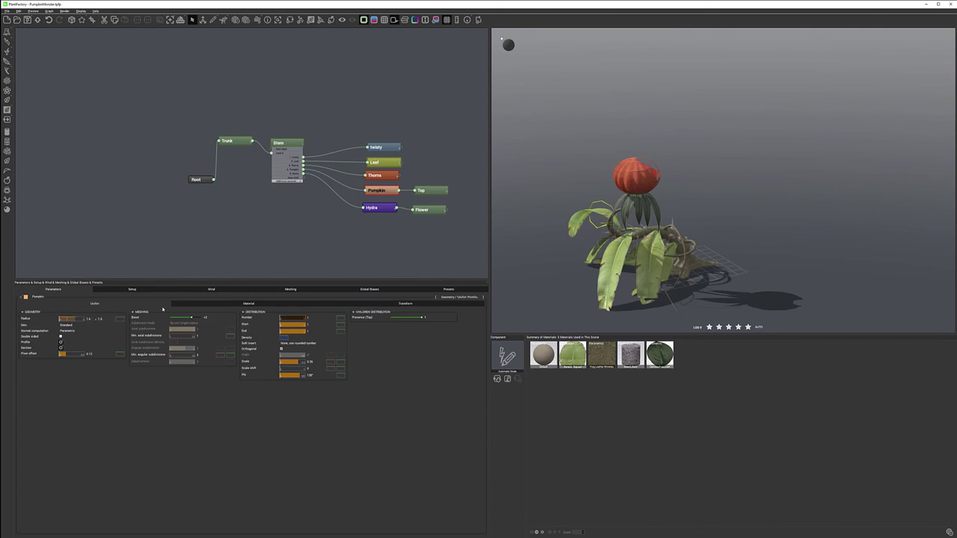
click(245, 304)
double_click(110, 329)
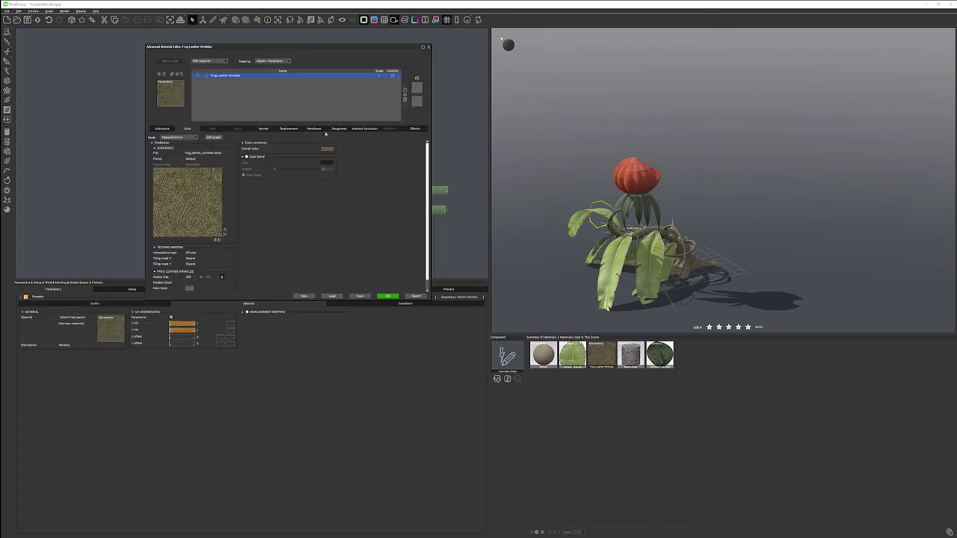
click(224, 61)
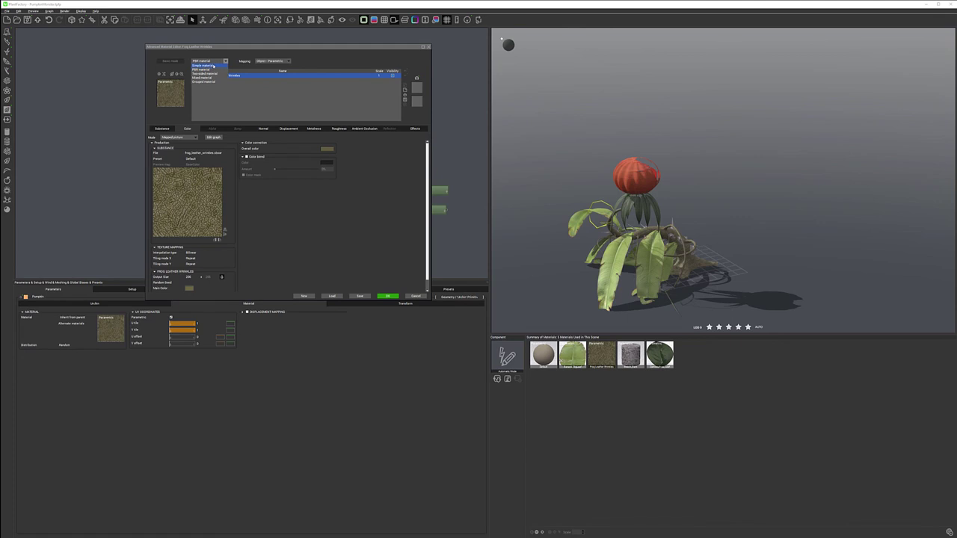
click(213, 65)
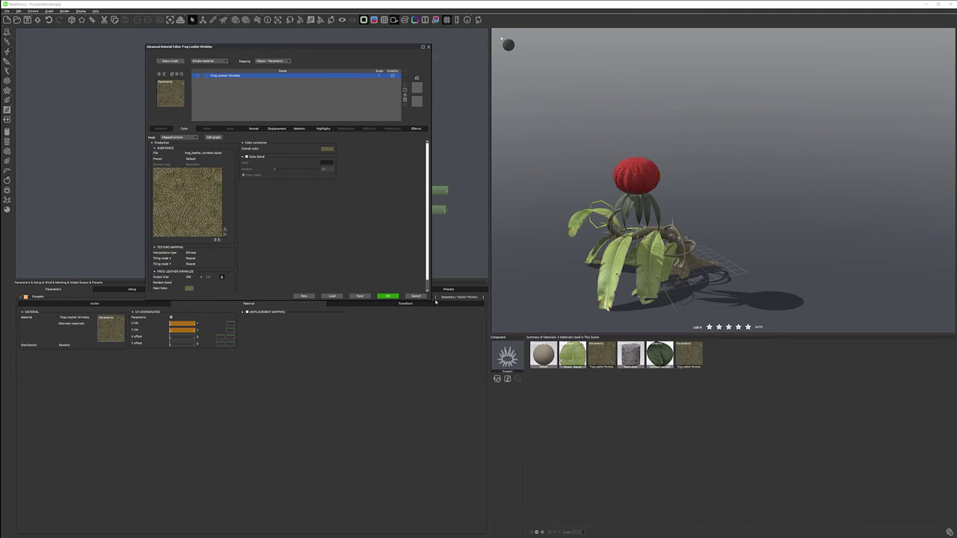
drag(430, 299, 531, 348)
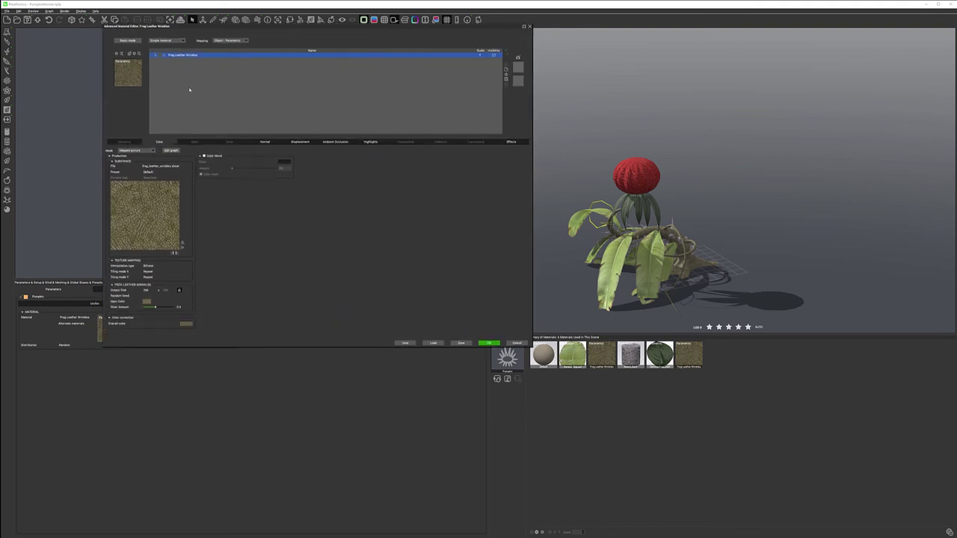
click(183, 40)
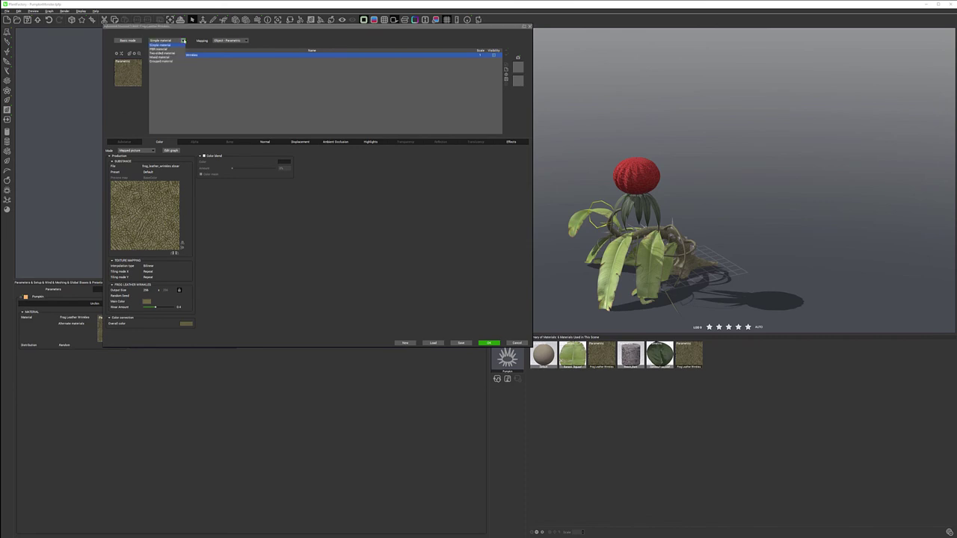
click(246, 40)
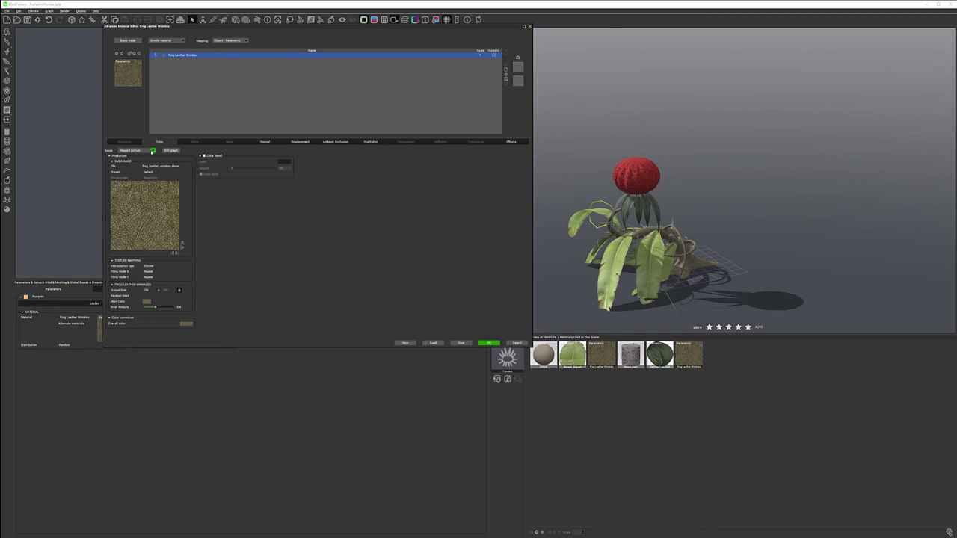
Switch the Pumpkin material's color mode from the mapped picture to Natural grain.
click(150, 151)
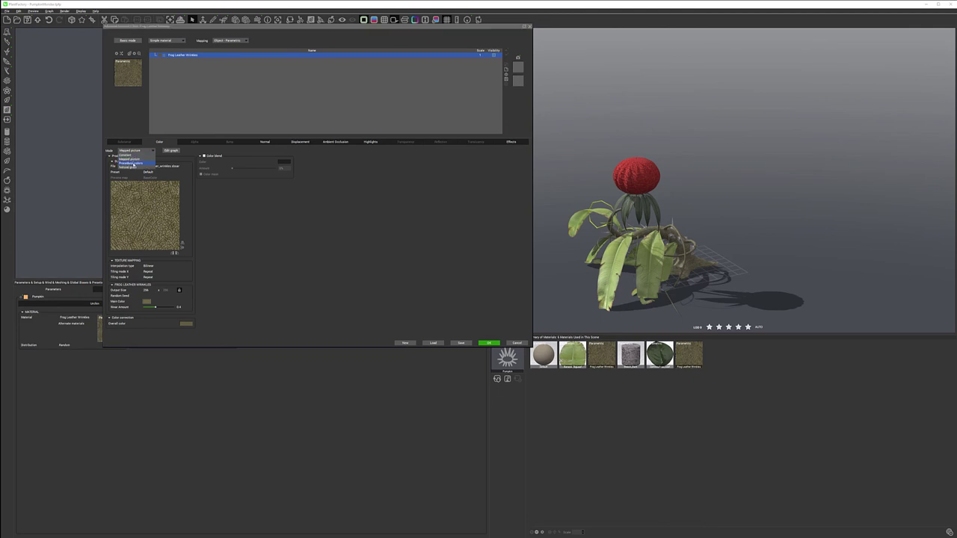
click(132, 163)
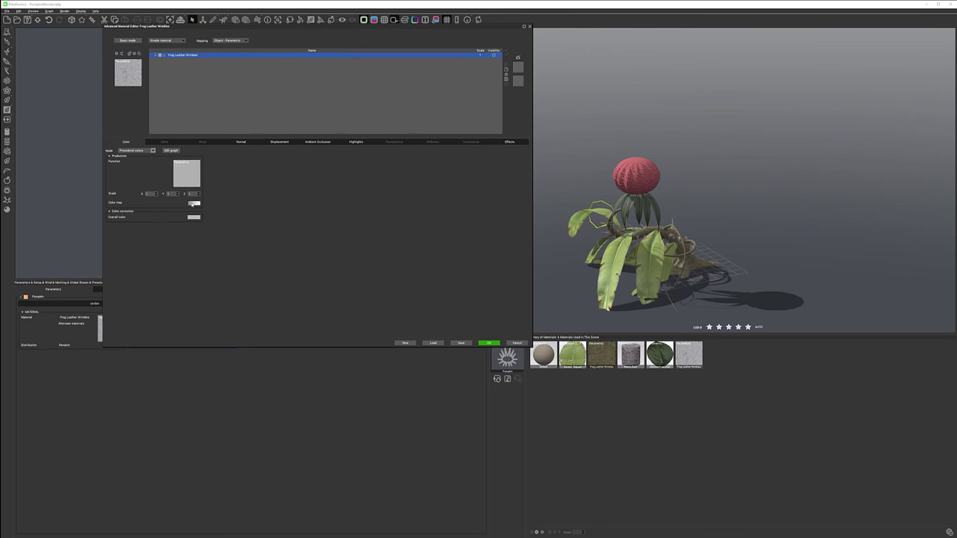
click(142, 150)
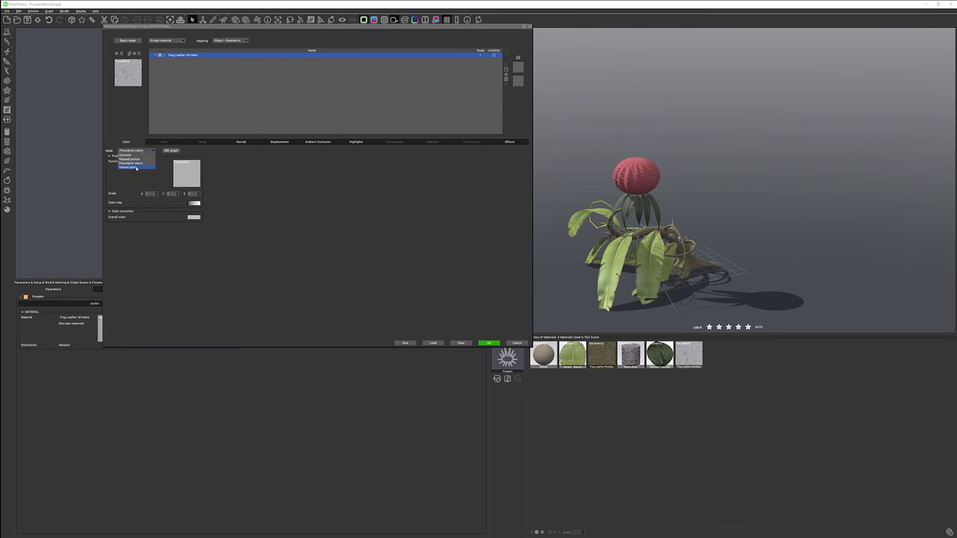
click(136, 167)
Set the Pumpkin material's natural grain colors to orange for Color 1 and red for Color 2.
click(143, 165)
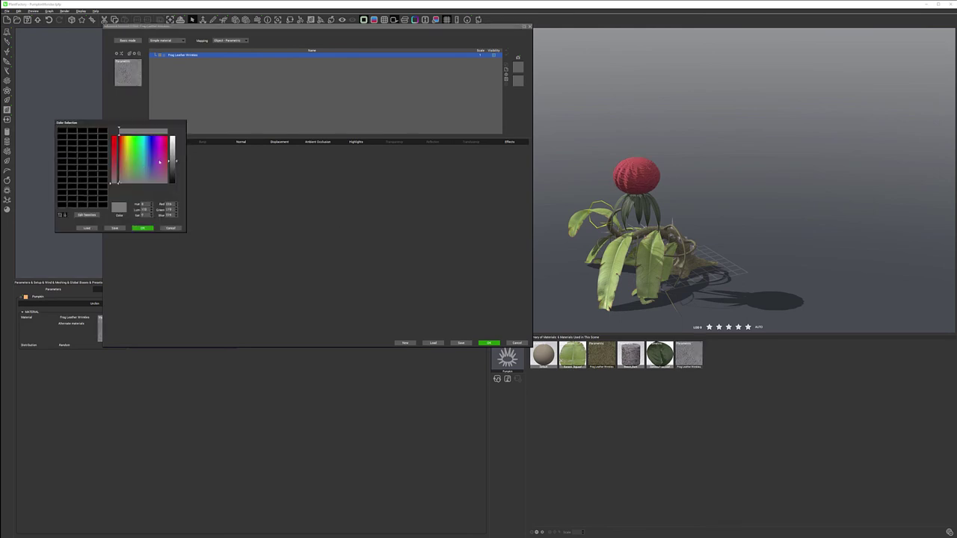
click(122, 139)
click(153, 232)
click(131, 172)
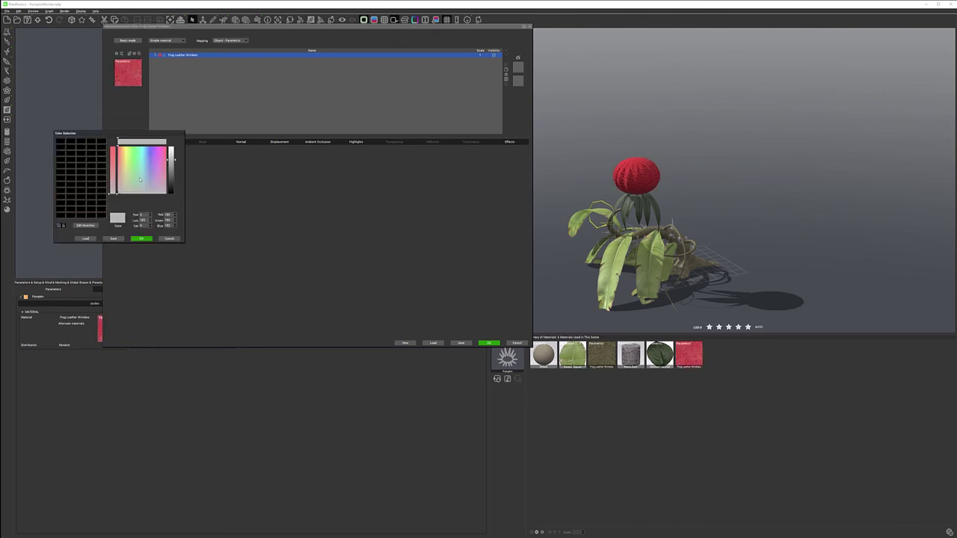
drag(121, 172, 120, 163)
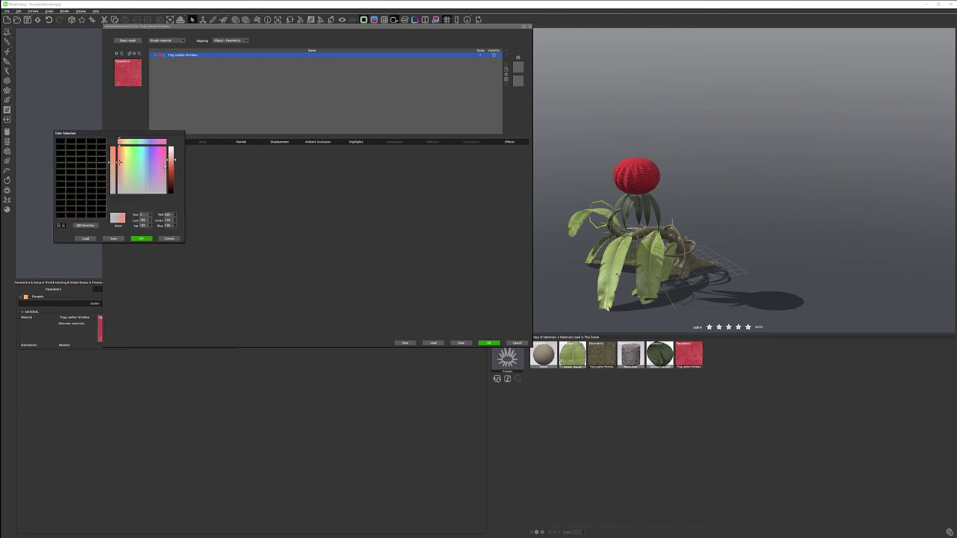
click(172, 170)
click(141, 239)
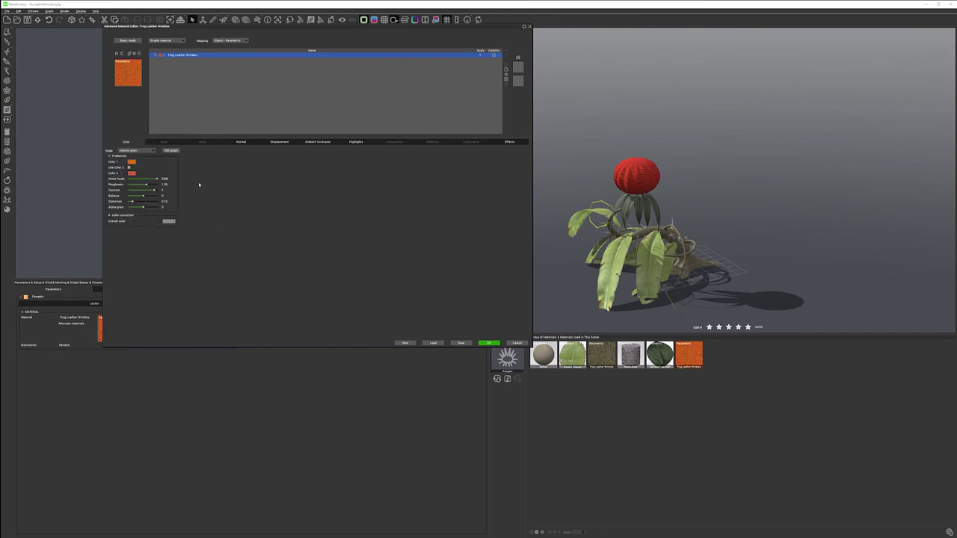
Remove the mapped pictures from the Pumpkin material's Normal, Displacement and Ambient Occlusion channels.
click(242, 143)
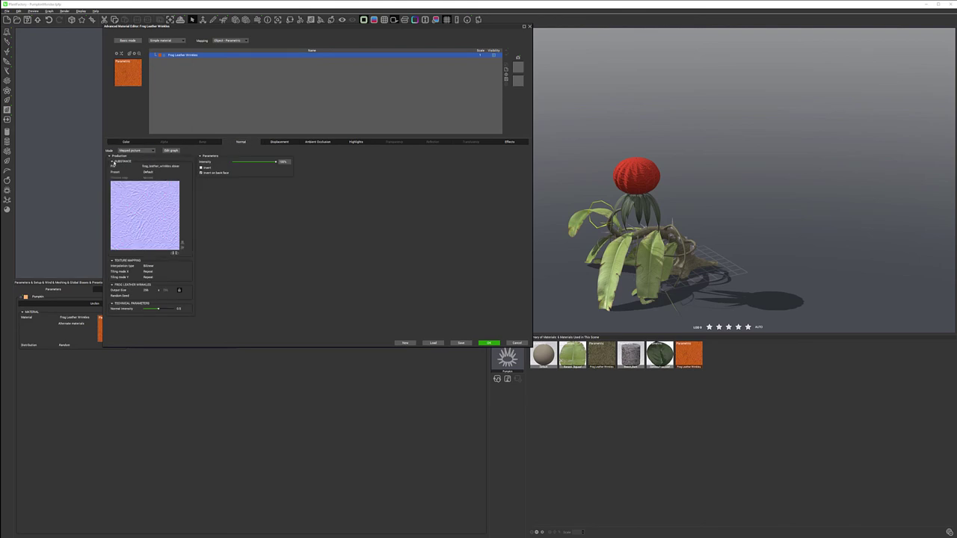
click(153, 151)
click(135, 154)
click(279, 142)
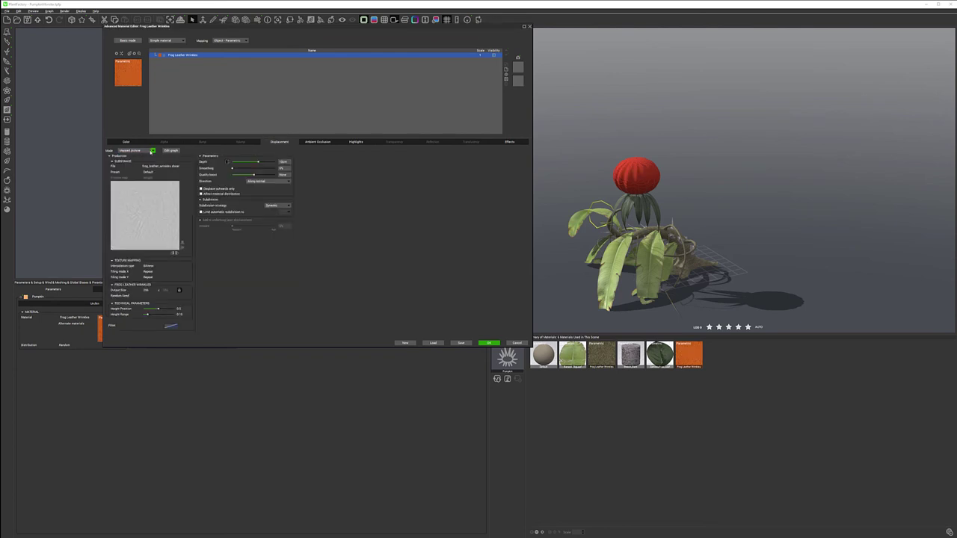
click(151, 151)
click(308, 172)
click(332, 143)
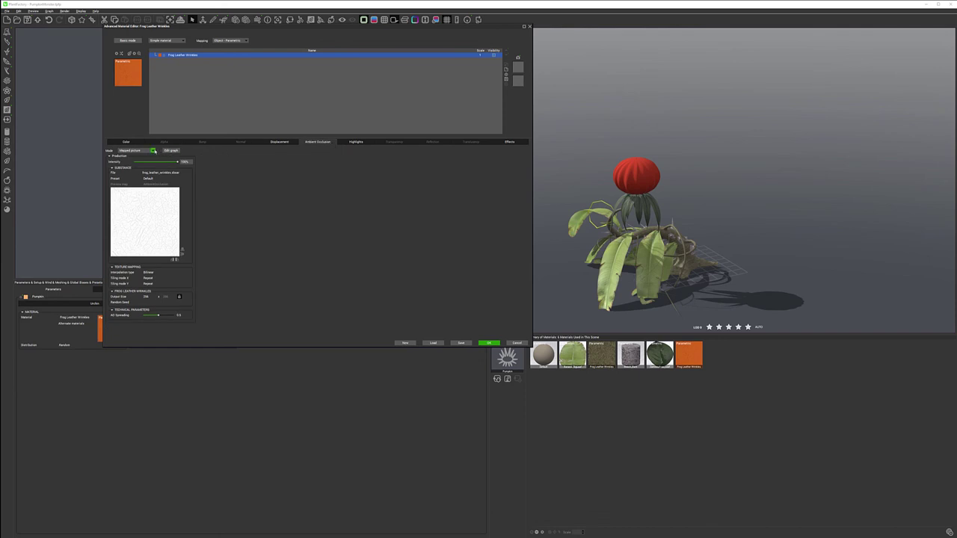
click(140, 151)
click(137, 156)
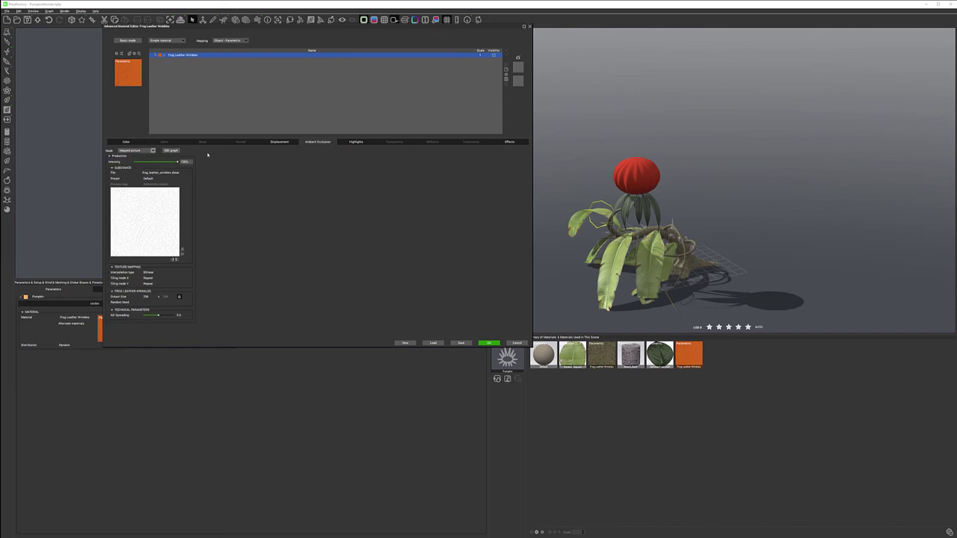
Set the Pumpkin material's Highlights mode to Constant, with global intensity about 80% and global size about 90%.
click(356, 142)
click(153, 151)
click(152, 155)
double_click(196, 163)
drag(230, 151, 231, 133)
click(200, 225)
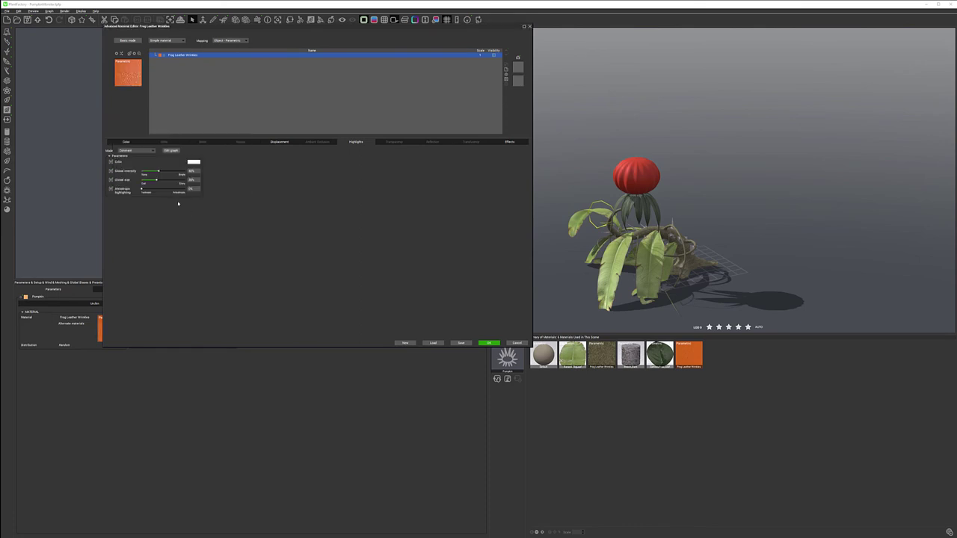
drag(168, 170, 180, 180)
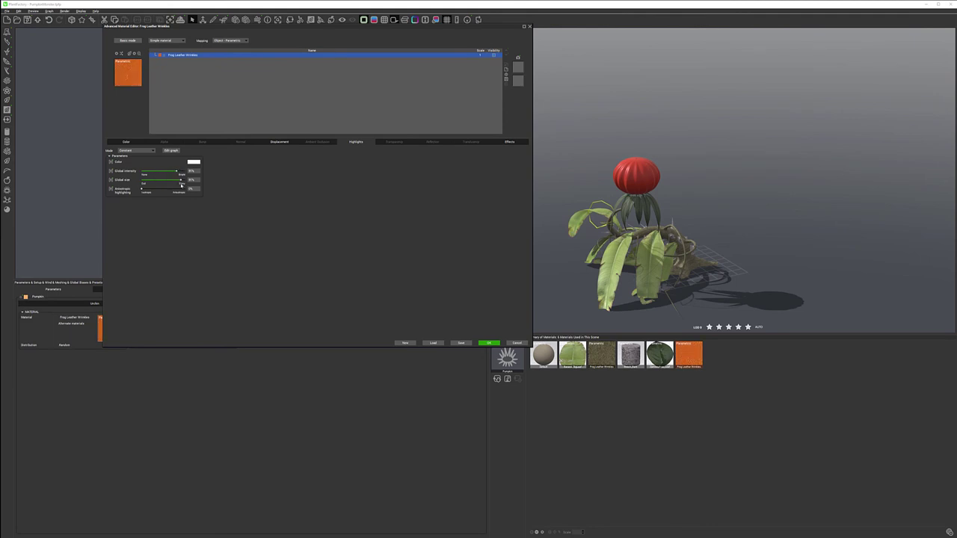
Darken the Pumpkin material's second grain color to a deep brownish red.
click(125, 142)
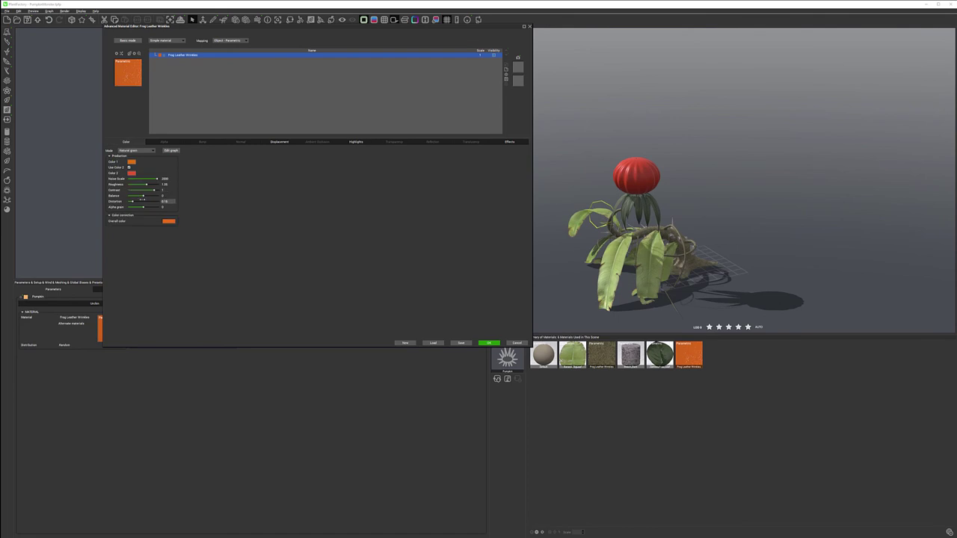
click(131, 173)
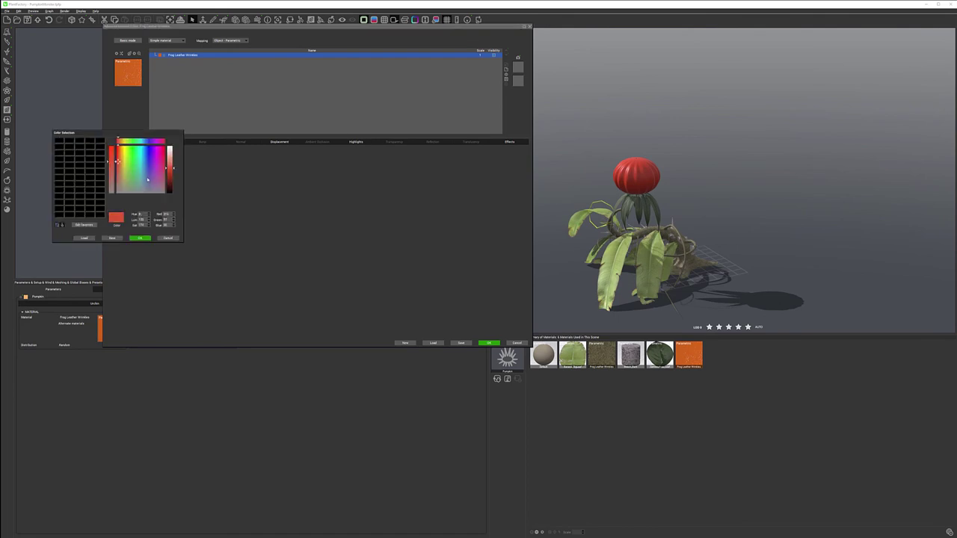
drag(168, 173, 172, 181)
click(141, 238)
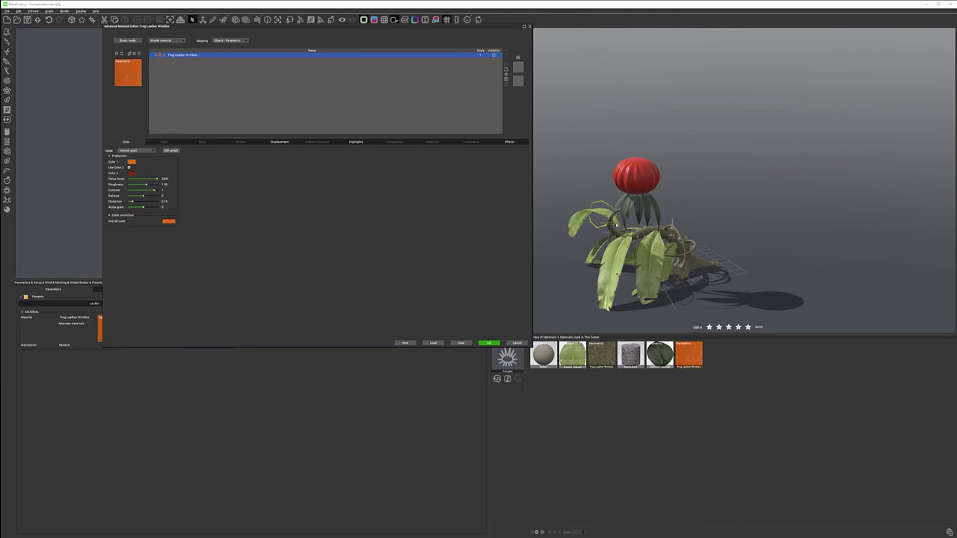
Add a detail layer to the Pumpkin material and set its color mode to Natural grain.
click(506, 73)
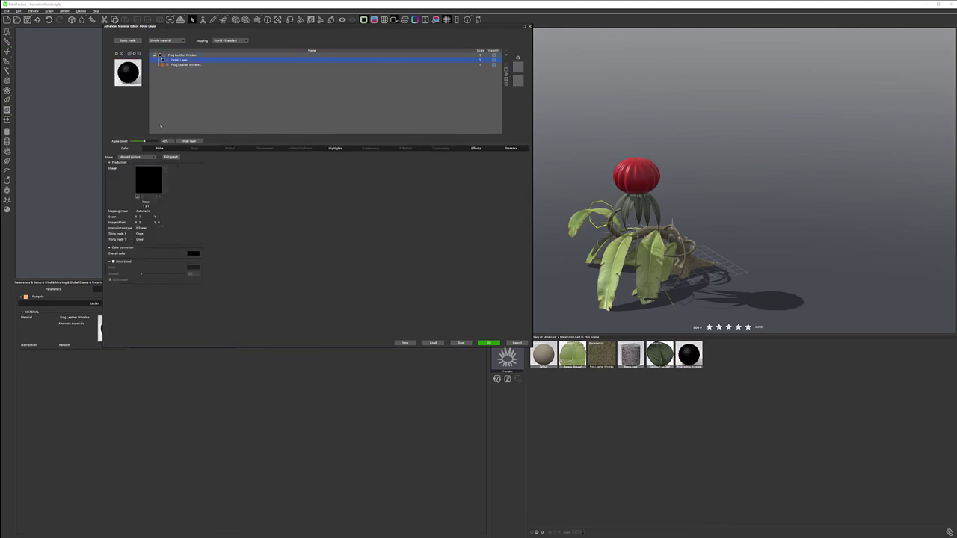
click(148, 158)
click(139, 174)
Color the detail layer's natural grain muted green for Color 1 and pale yellow-green for Color 2.
click(133, 170)
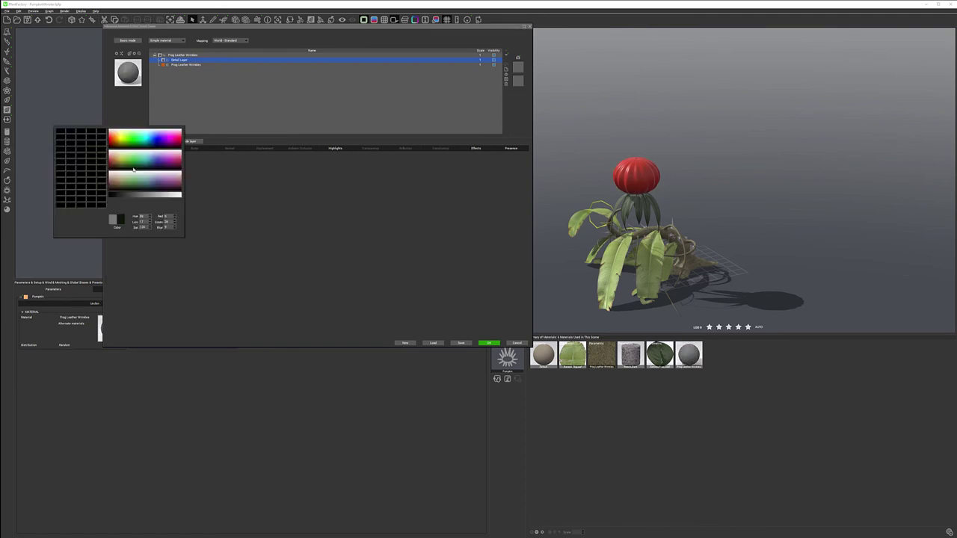
click(134, 182)
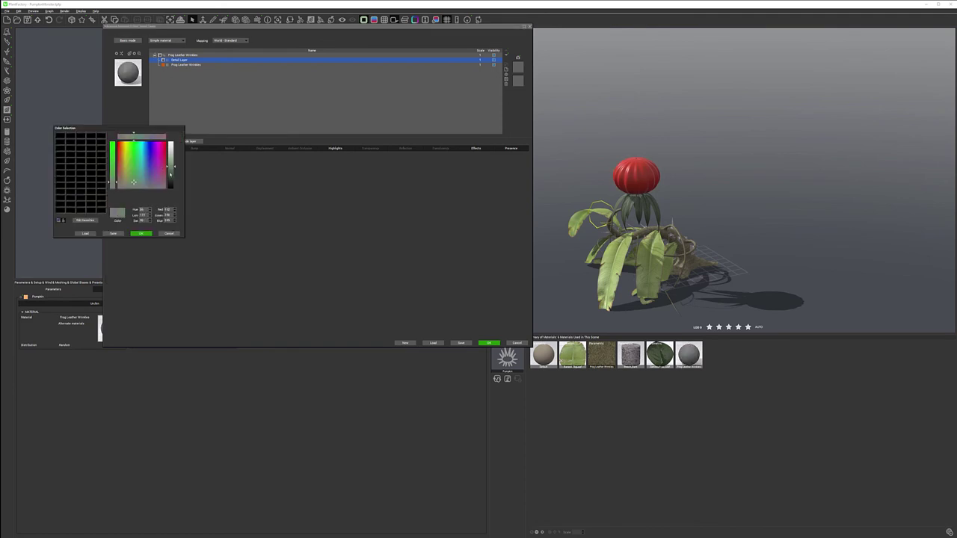
click(140, 234)
click(138, 181)
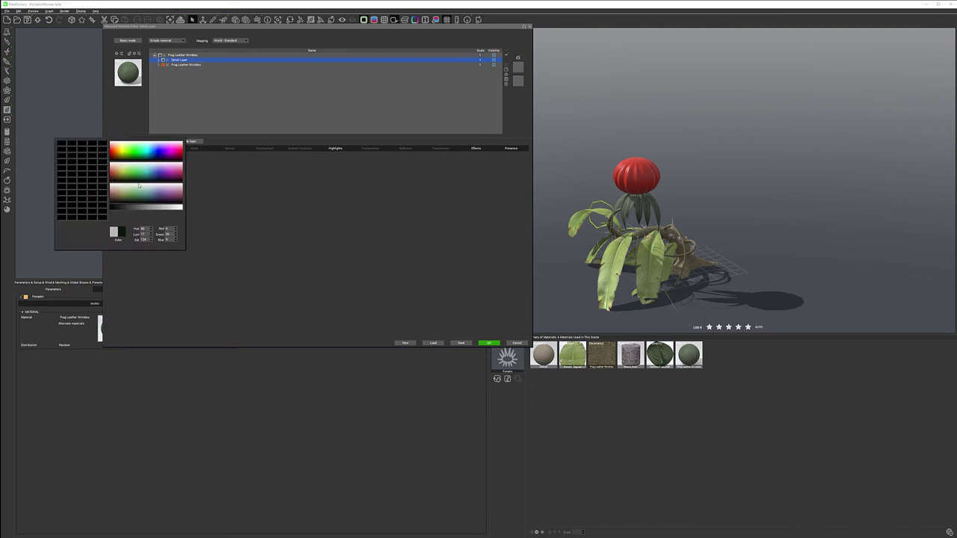
click(130, 188)
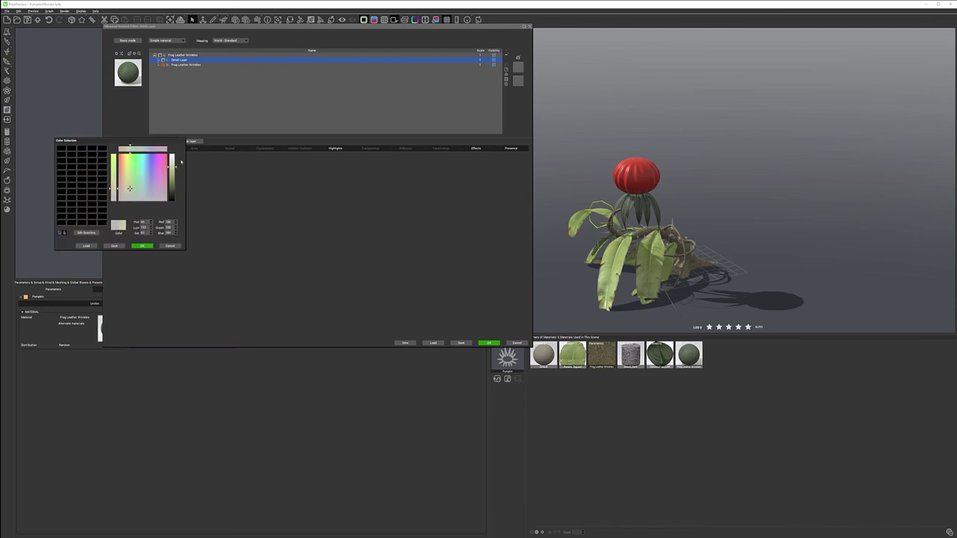
click(142, 246)
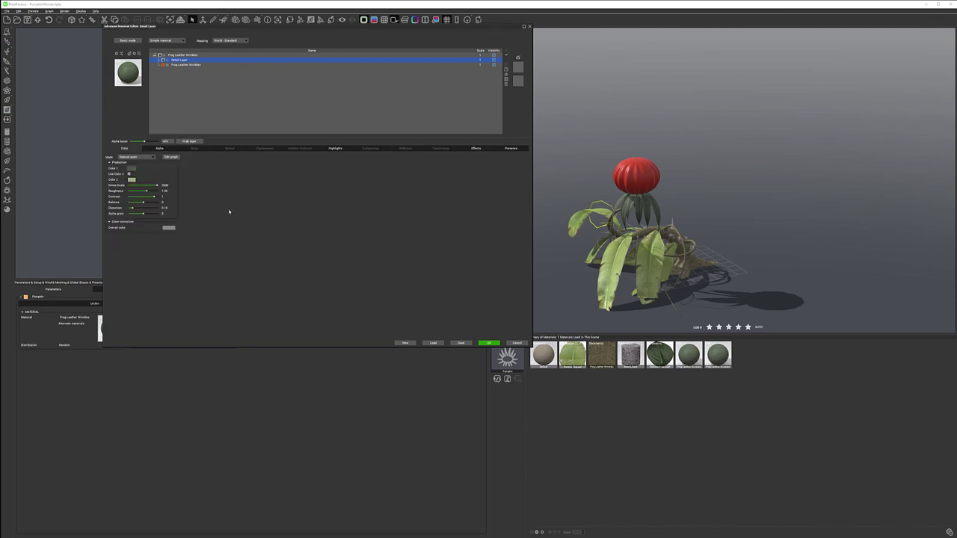
Raise the green detail layer's highlight intensity to about 79% and size to about 51%, and set its mapping to Object - Parametric.
click(335, 148)
drag(143, 176, 166, 186)
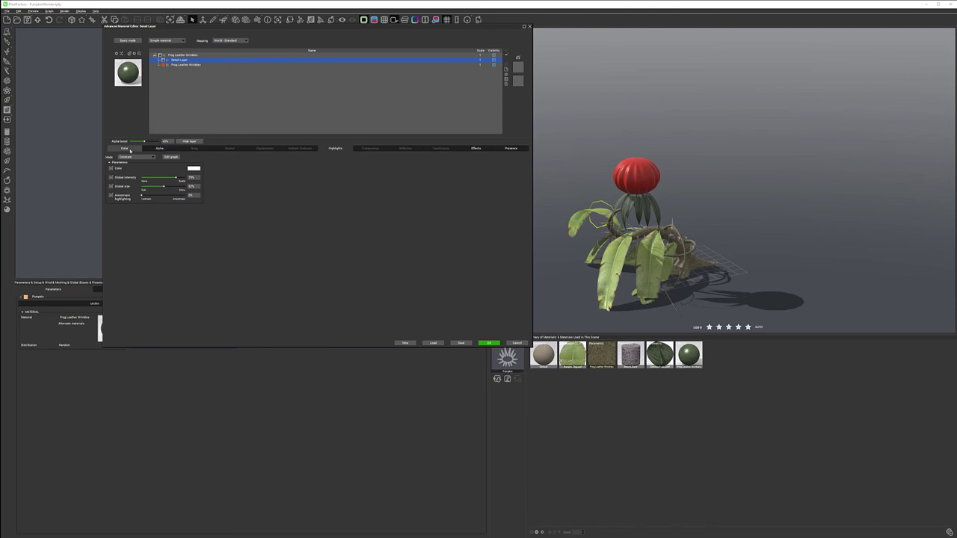
click(246, 39)
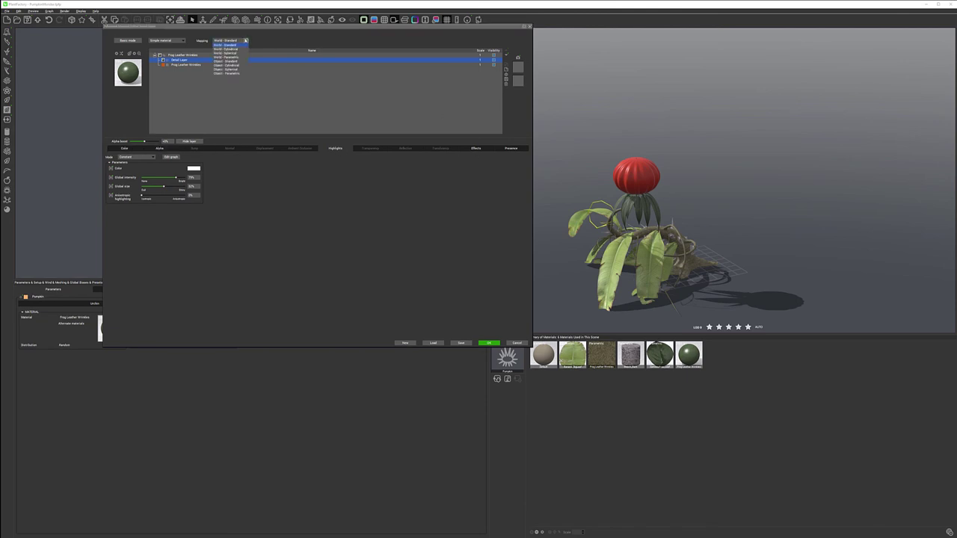
click(236, 73)
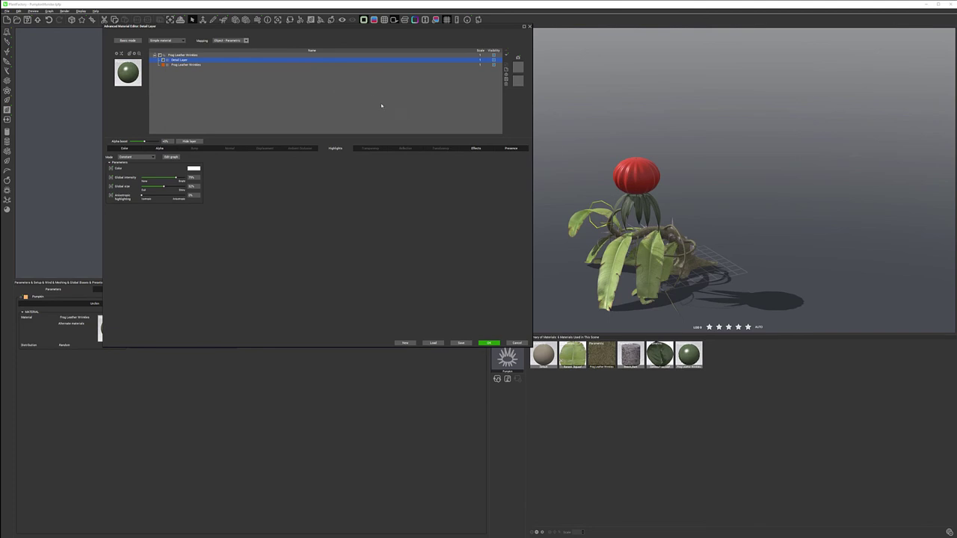
Limit the green detail layer's altitude range to about -0.49 with about 20% top fuzziness, and add 100% to the underlying displacement.
click(514, 149)
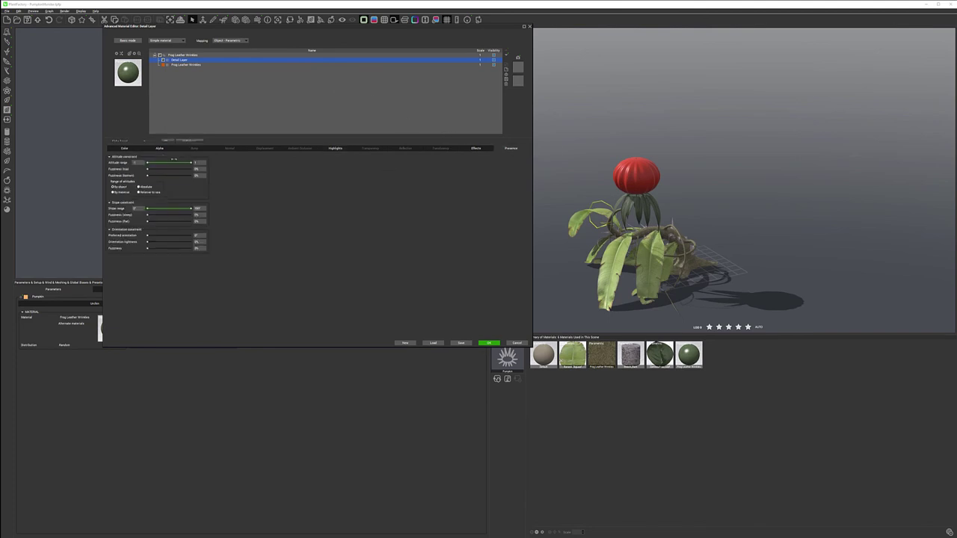
drag(183, 162, 161, 162)
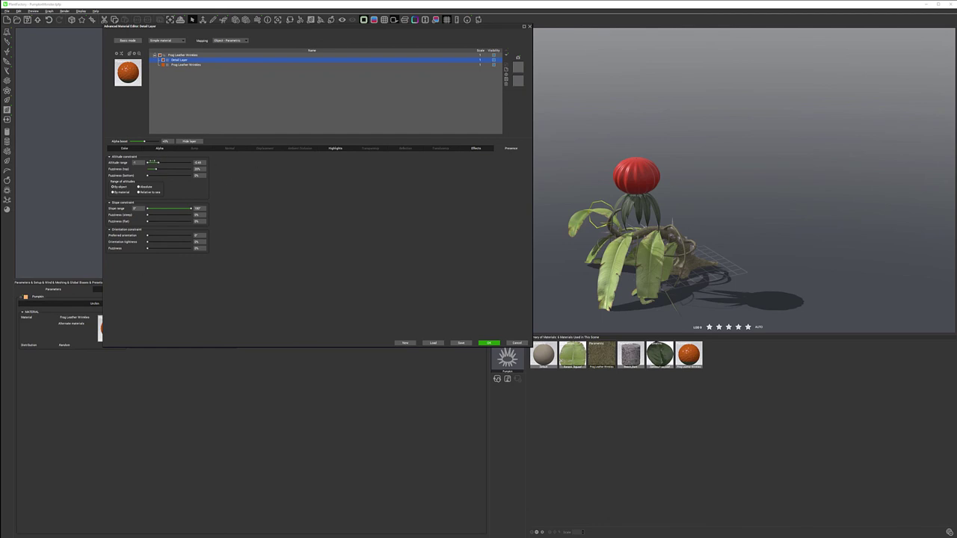
click(335, 148)
click(264, 148)
drag(142, 168, 302, 221)
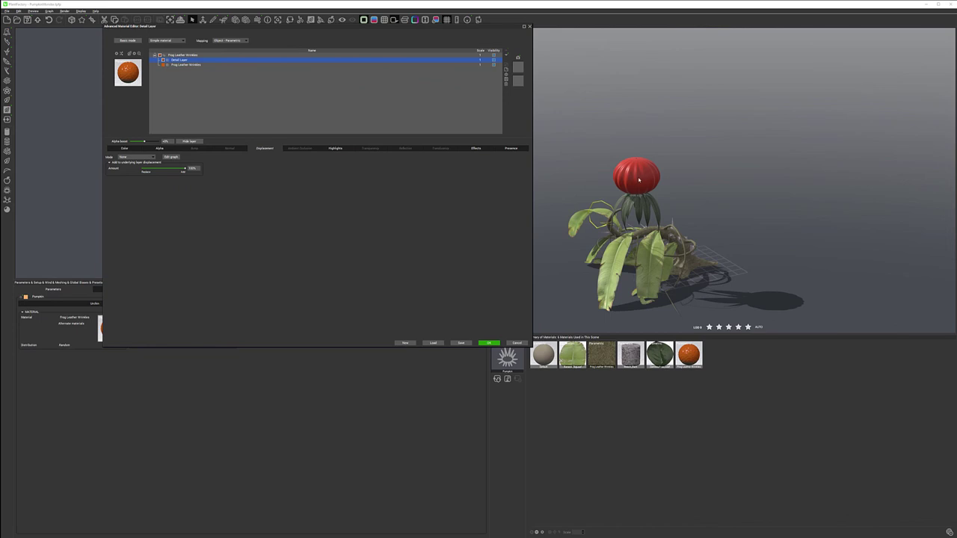
Add a second detail layer above the green one and set its color mode to Natural grain.
click(409, 61)
click(507, 72)
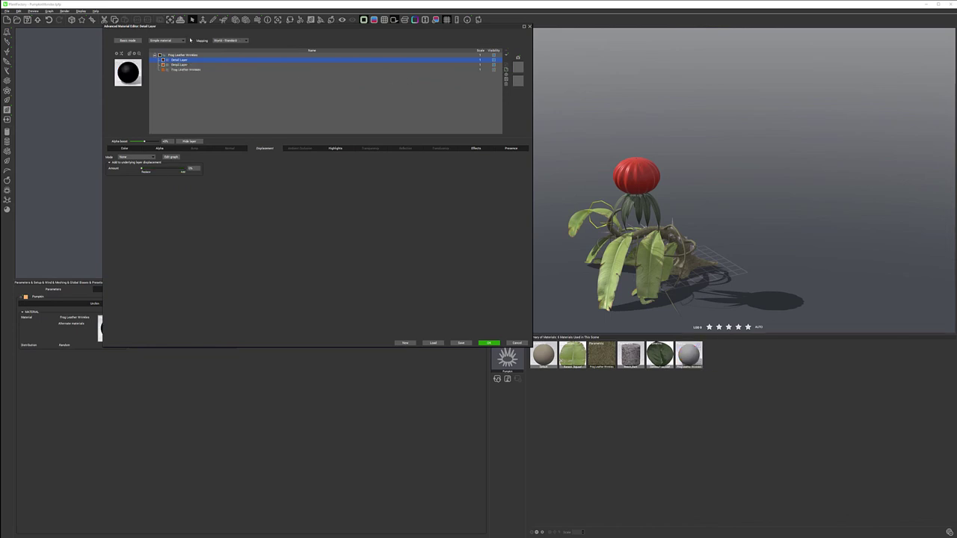
click(124, 148)
click(138, 157)
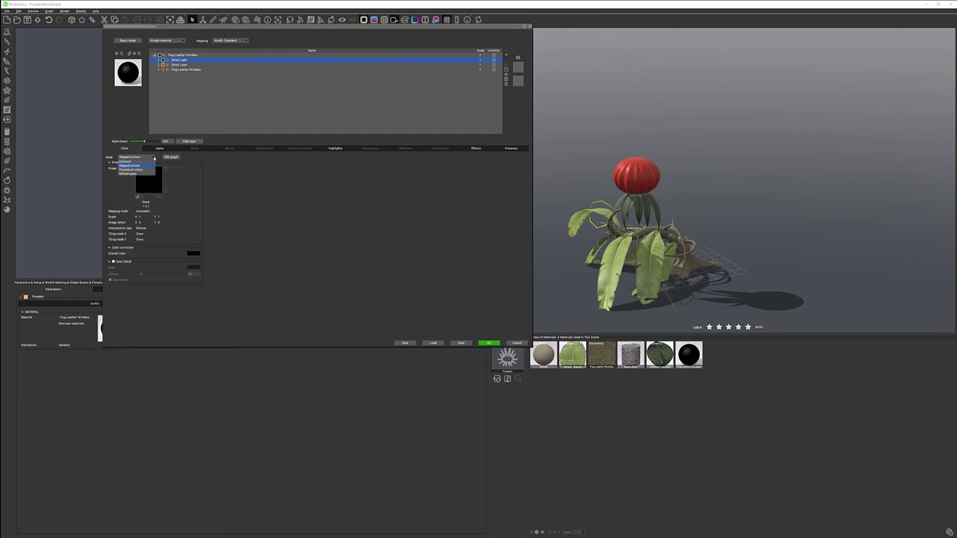
click(140, 174)
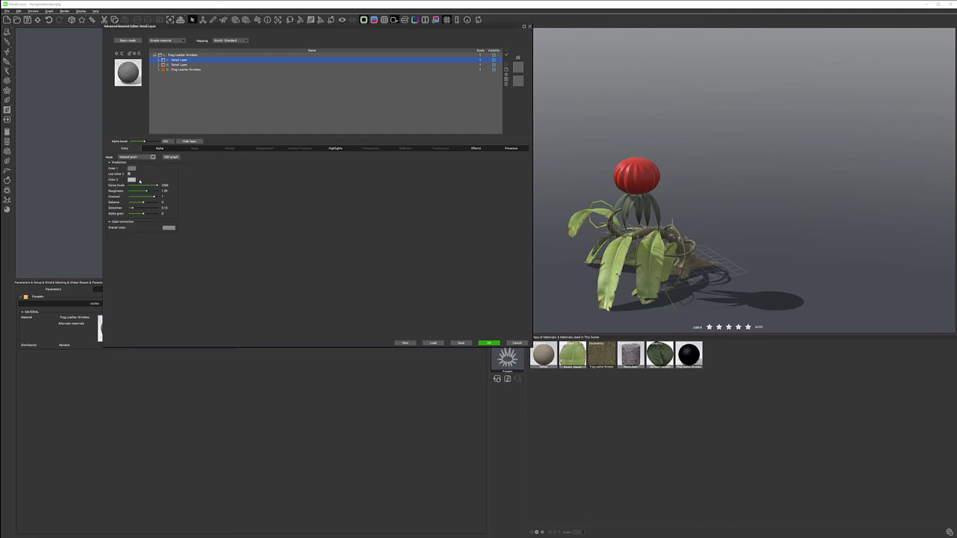
Color the top detail layer's natural grain muted yellow for Color 1 and grayish tan for Color 2.
click(130, 169)
drag(119, 180, 123, 169)
click(168, 160)
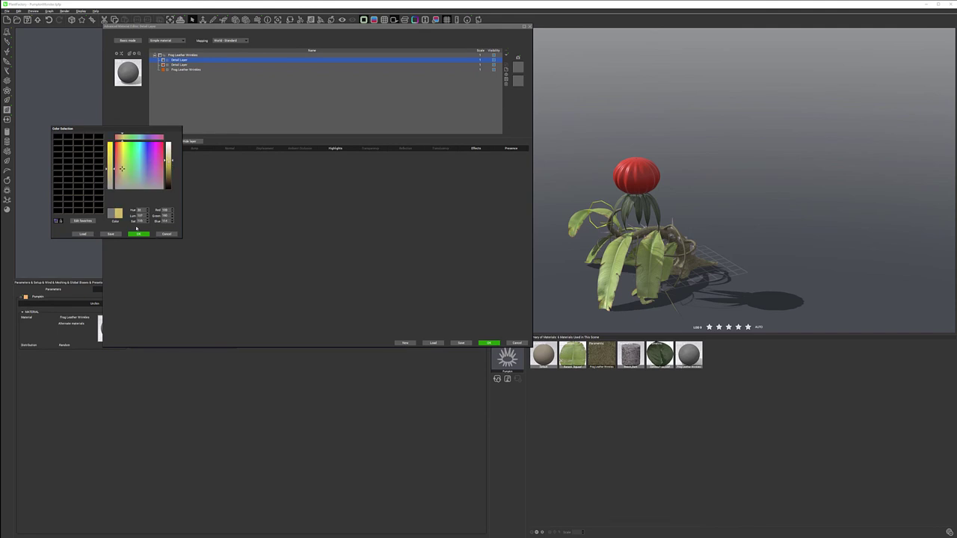
click(139, 235)
click(132, 180)
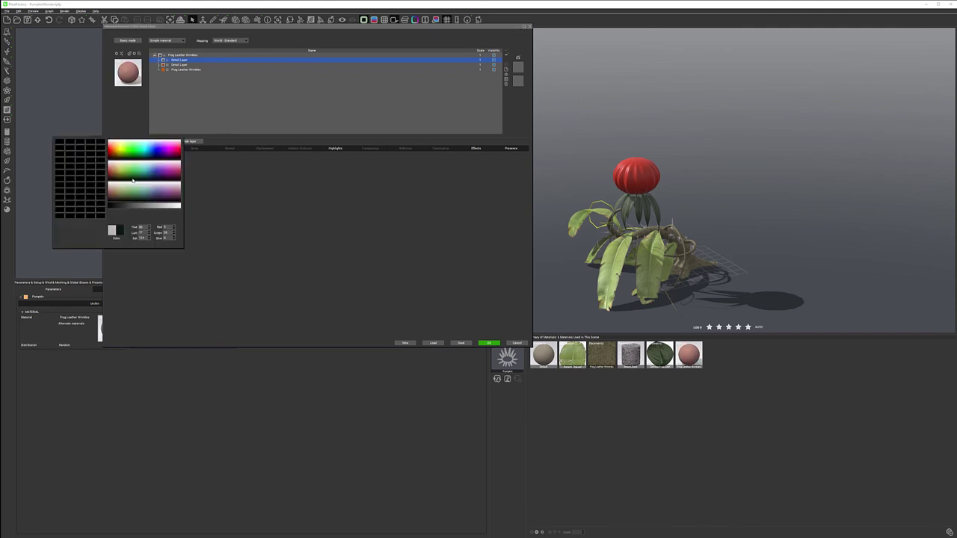
mouse_move(127, 197)
mouse_down()
mouse_move(125, 182)
mouse_move(119, 194)
mouse_up()
click(171, 169)
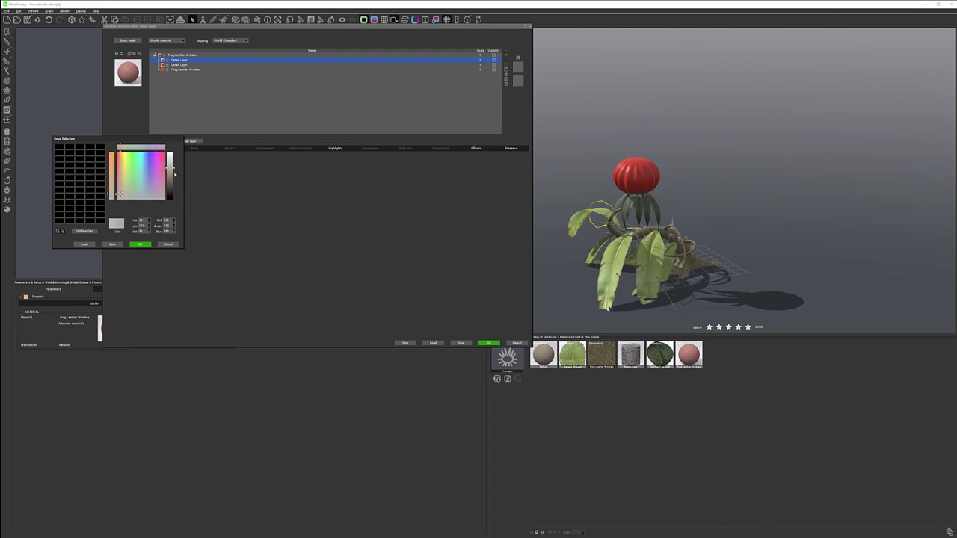
drag(169, 177, 171, 173)
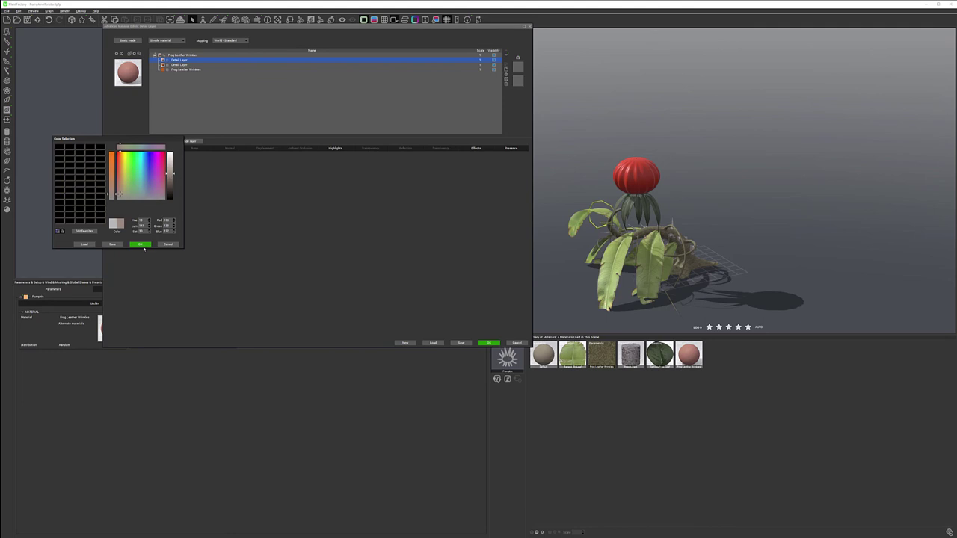
click(142, 246)
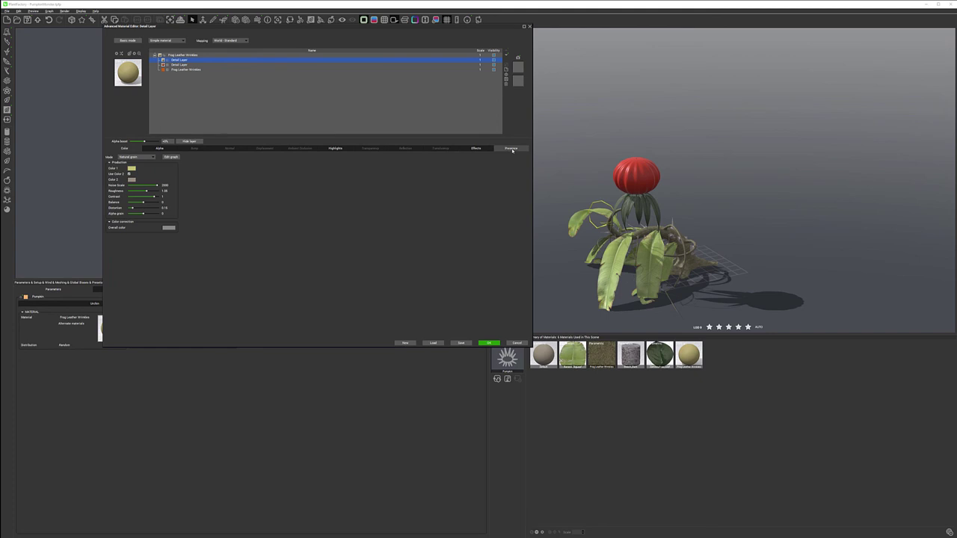
Set the top detail layer's mapping to Object - Parametric and limit its altitude range to start near 0.7 with about 27% bottom fuzziness.
click(232, 40)
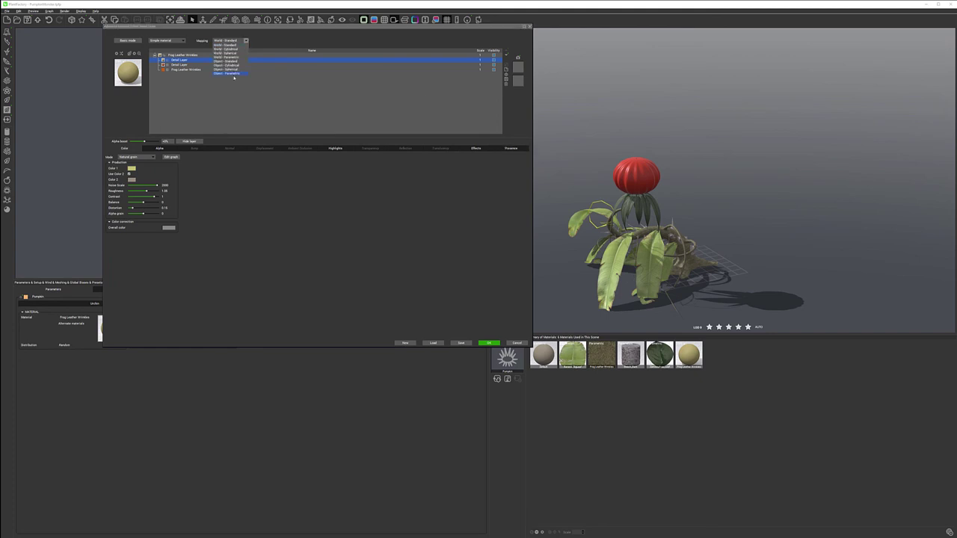
click(233, 73)
click(511, 148)
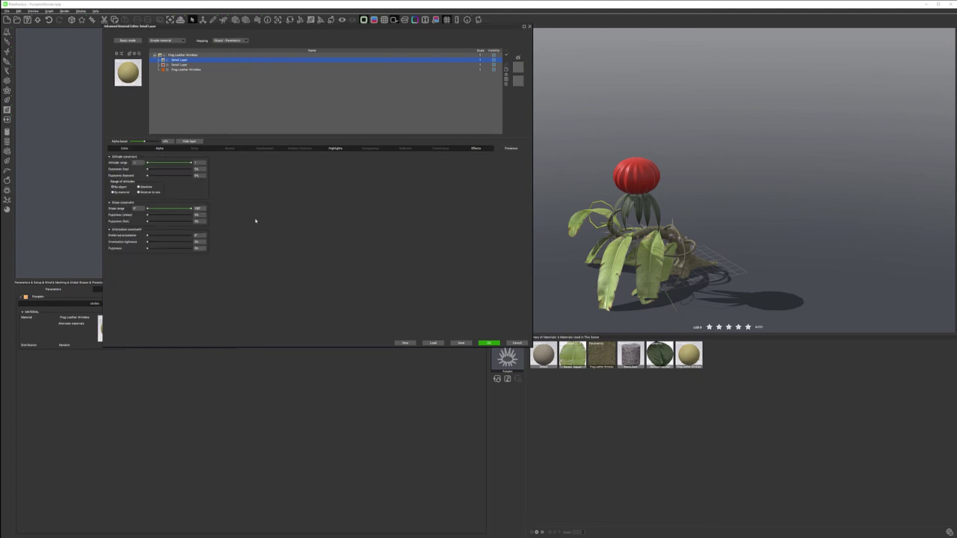
mouse_move(148, 163)
mouse_down()
mouse_move(182, 165)
mouse_move(161, 176)
mouse_up()
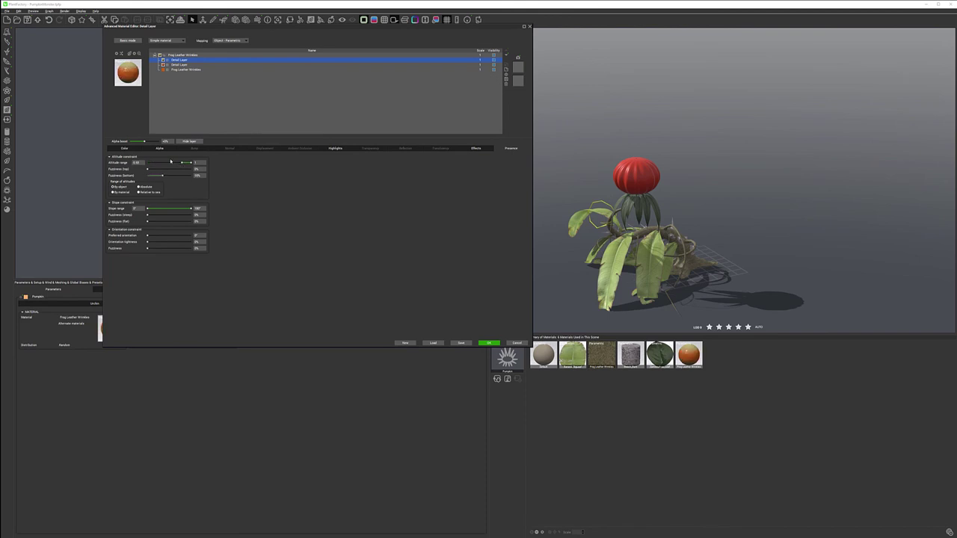
drag(166, 174, 160, 174)
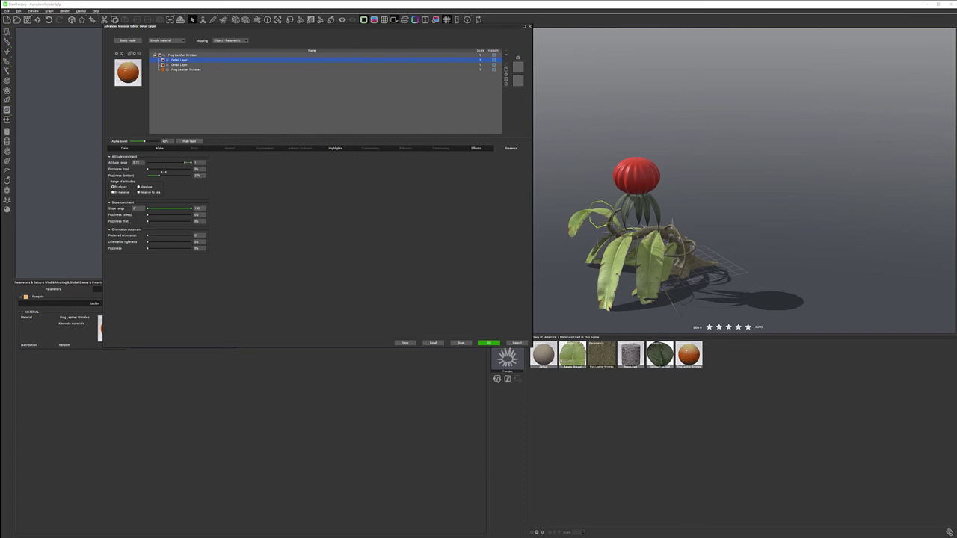
Adjust the top detail layer's displacement and raise its highlight intensity and size, then accept the pumpkin material.
click(266, 149)
drag(142, 169, 347, 170)
click(336, 148)
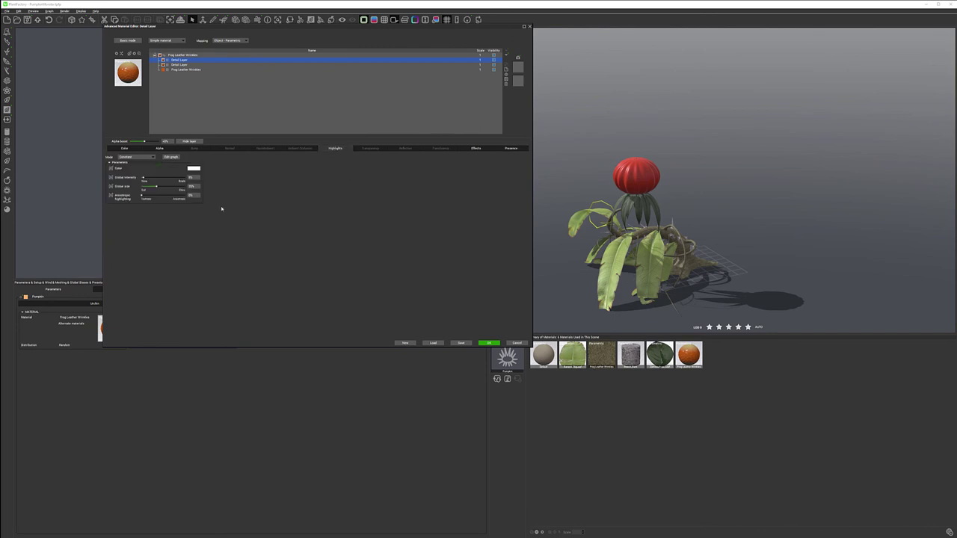
drag(147, 176, 172, 187)
click(490, 343)
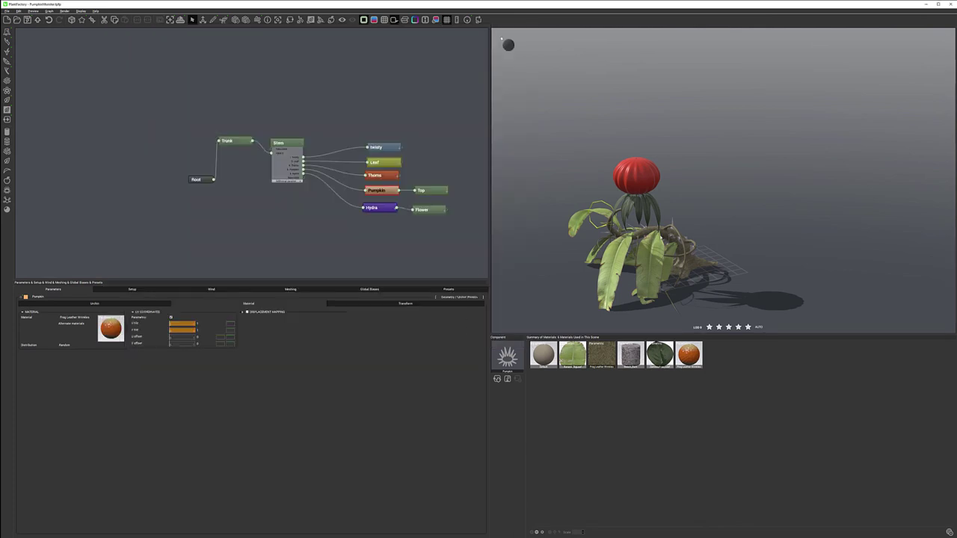
Deselect the pumpkin by selecting the Hydra node and examine the plant's pumpkin skin, stem and leaves from several angles.
click(379, 208)
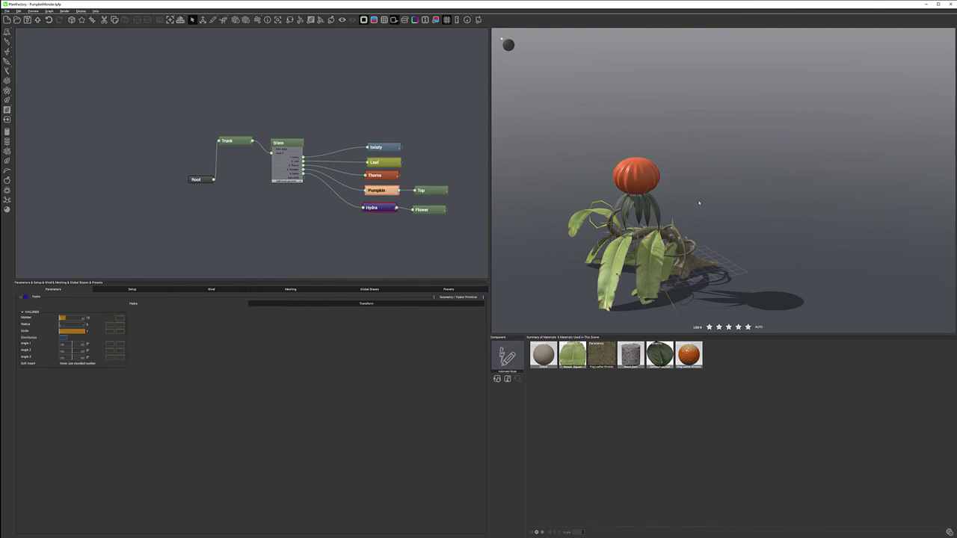
right_drag(622, 166, 609, 146)
right_drag(647, 196, 621, 144)
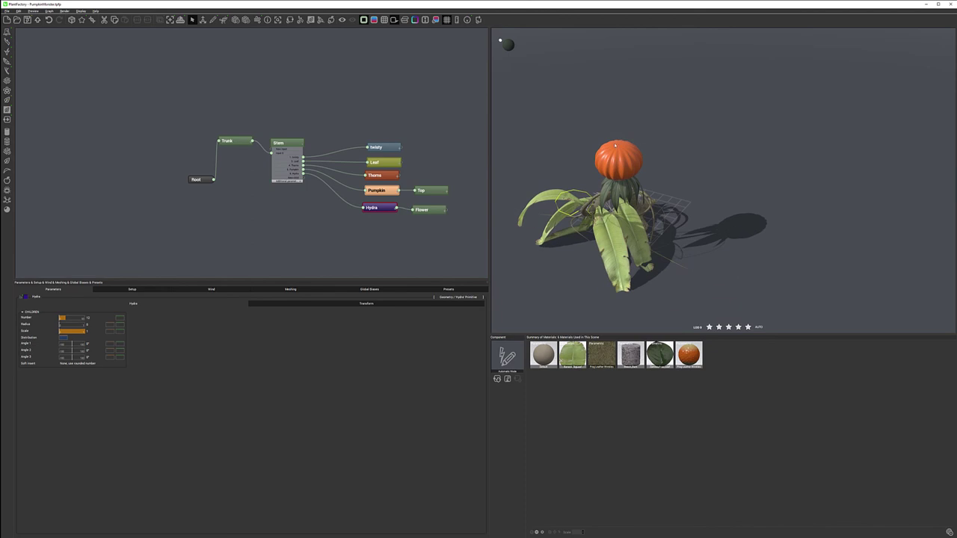
drag(608, 182, 675, 220)
scroll(686, 224, up, 5)
mouse_move(686, 224)
right_down()
mouse_move(698, 223)
mouse_move(687, 218)
right_up()
middle_drag(687, 219, 688, 214)
drag(730, 202, 724, 202)
drag(707, 234, 647, 219)
scroll(647, 220, down, 3)
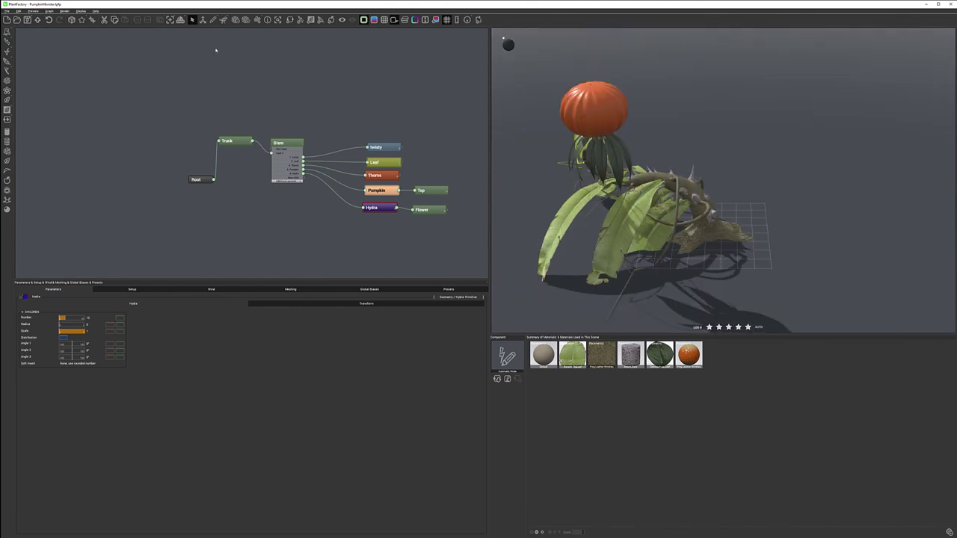
Render the plant from the current view, accept the post-render options, and dismiss the finished picture after checking it.
click(65, 11)
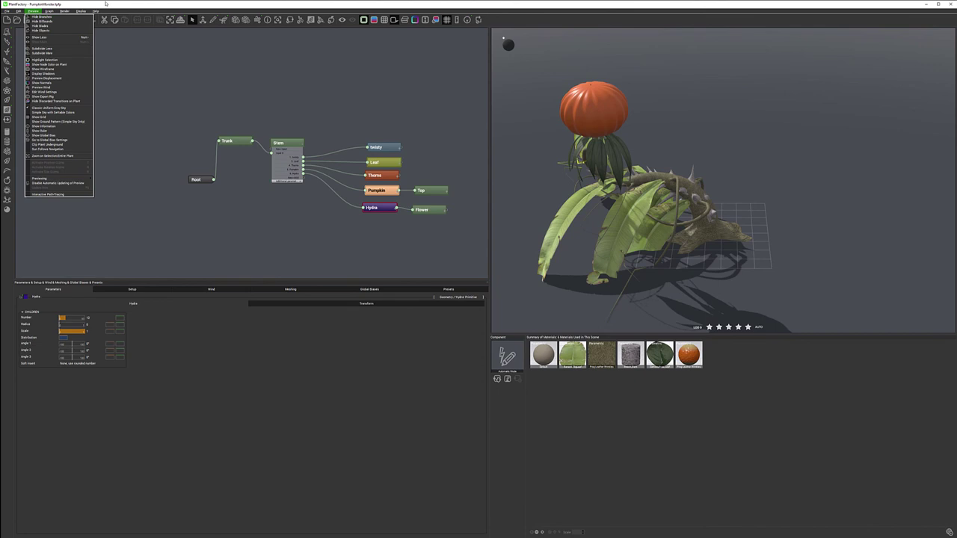
click(101, 10)
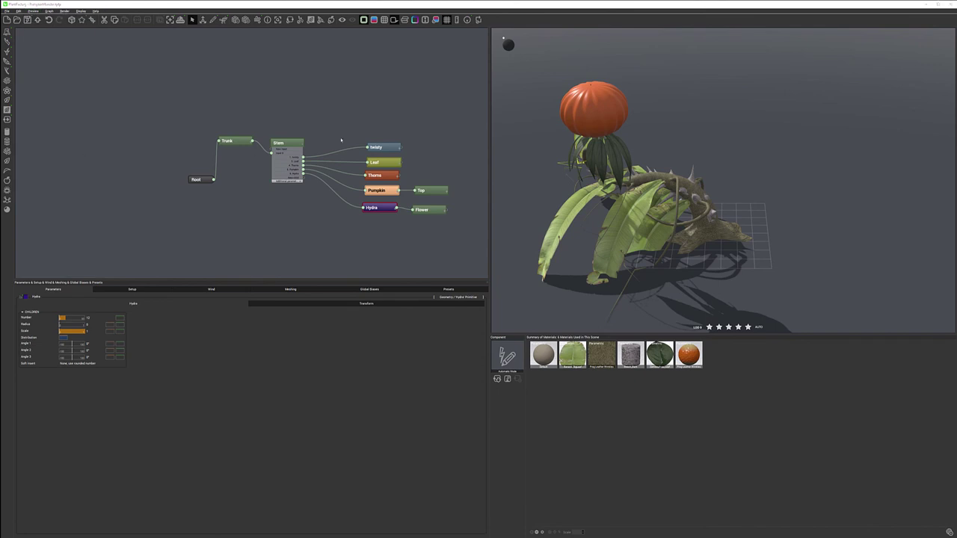
click(63, 11)
click(73, 18)
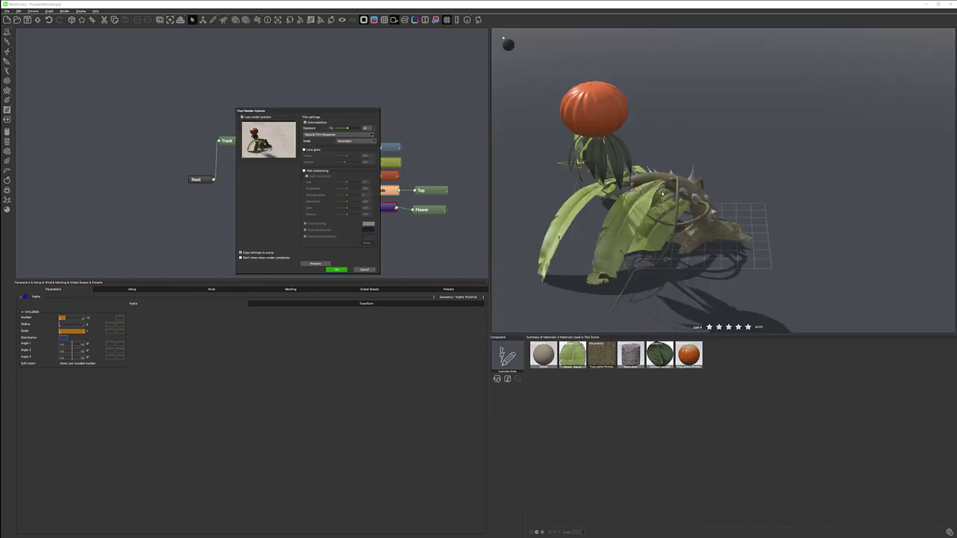
click(336, 269)
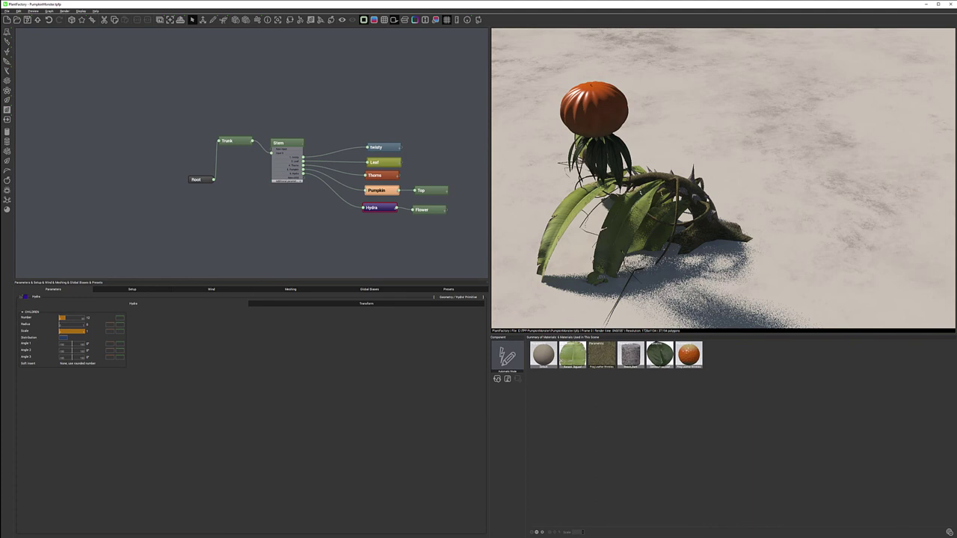
click(577, 181)
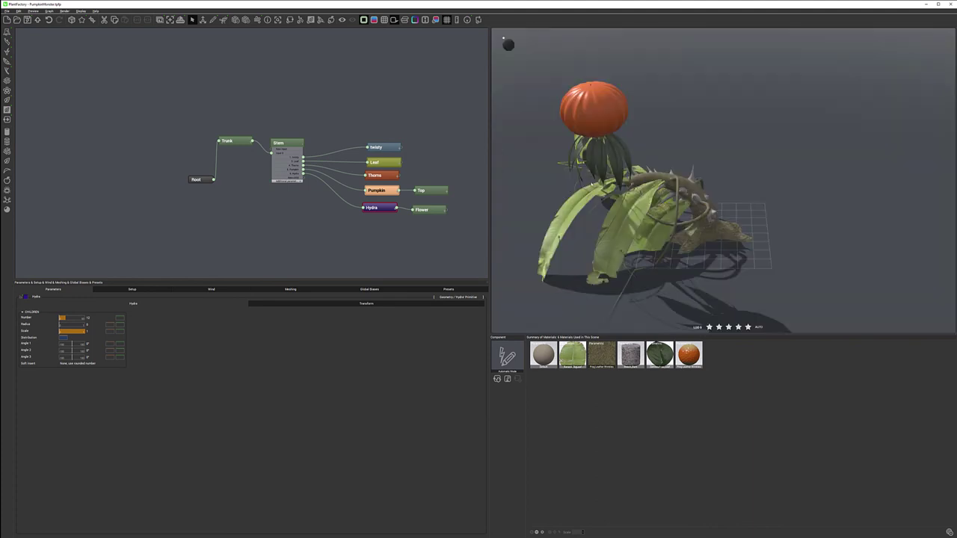
Raise the meshing boost of the twisty node's segment to smooth the tendrils.
mouse_move(638, 193)
right_down()
mouse_move(692, 234)
mouse_move(696, 226)
mouse_move(676, 216)
right_up()
drag(675, 216, 649, 297)
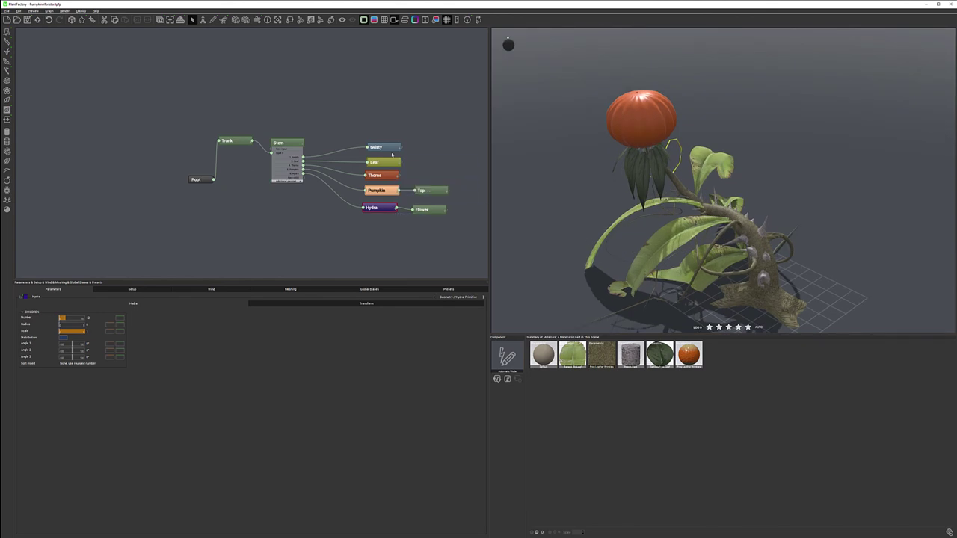
click(382, 147)
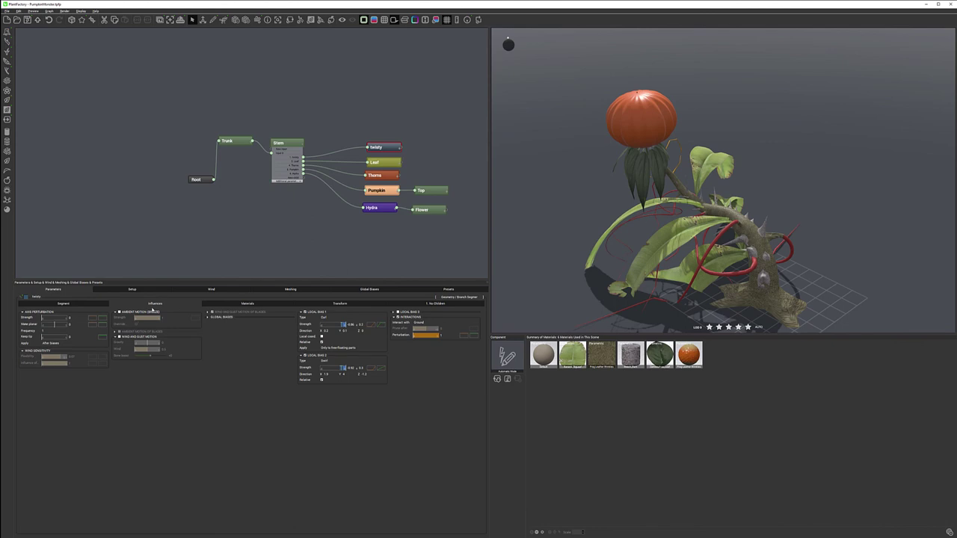
click(77, 304)
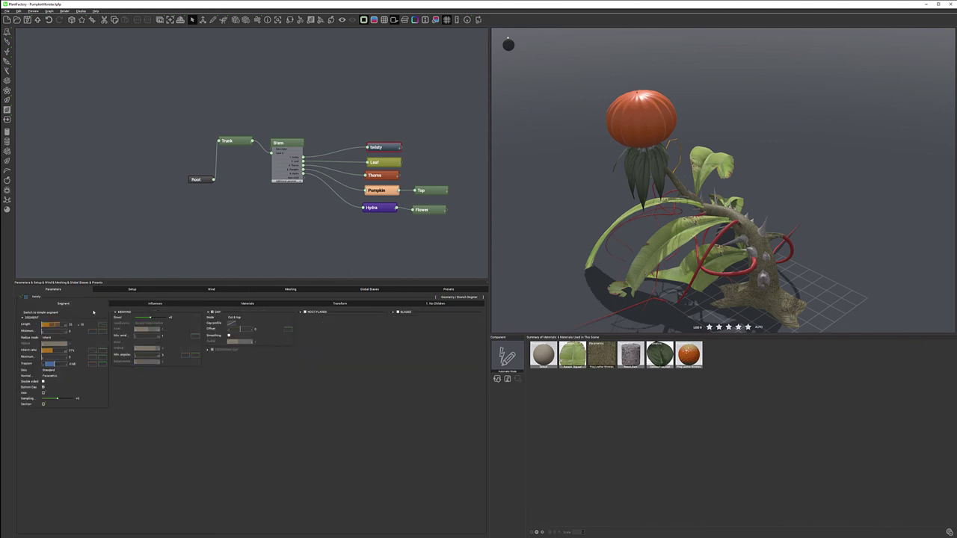
drag(150, 318, 160, 318)
drag(595, 217, 867, 219)
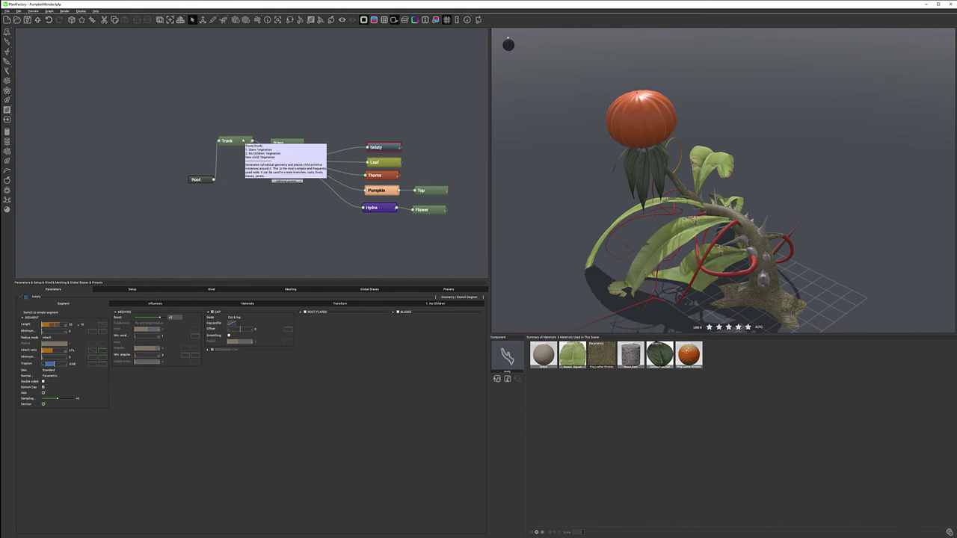
Lower the base swell of the trunk's root flares to about 0.17 and adjust the flares' depth.
click(233, 141)
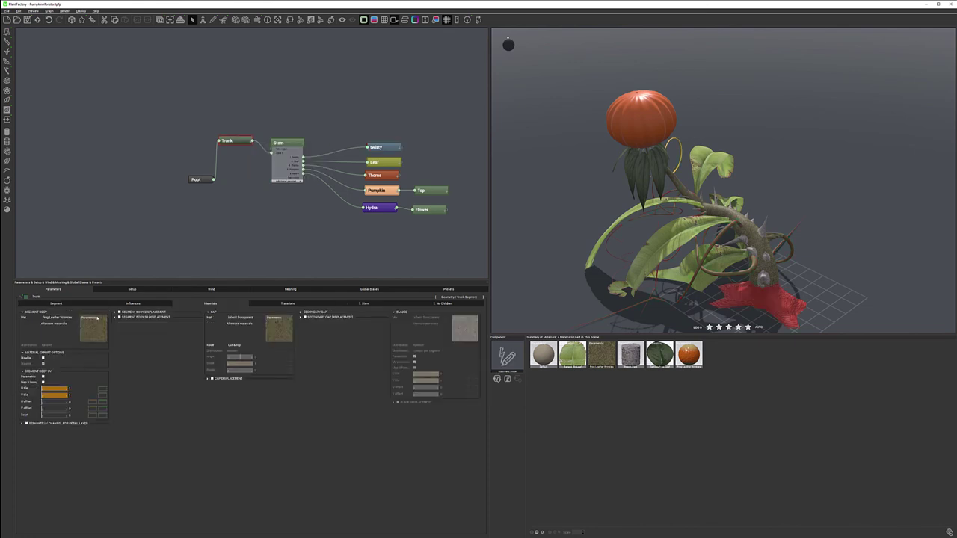
click(52, 303)
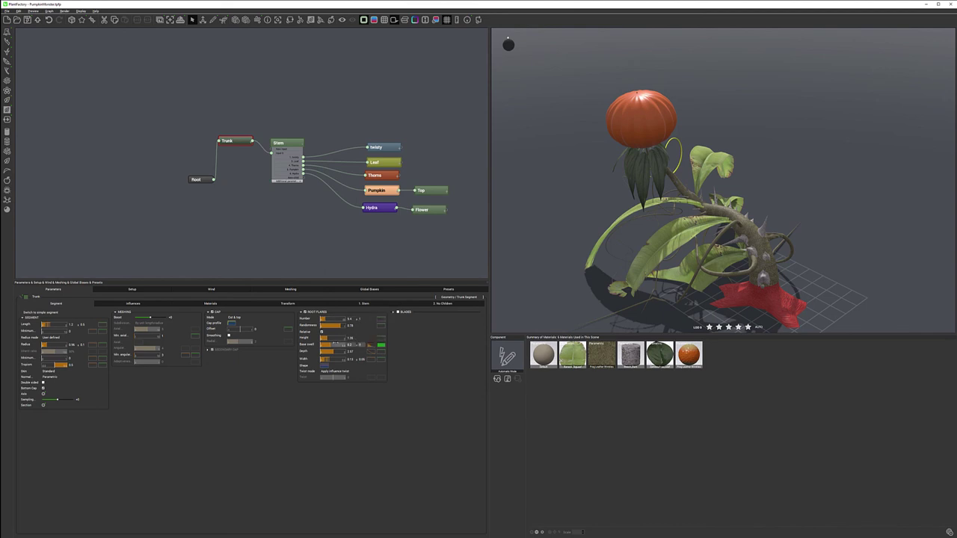
drag(337, 345, 334, 344)
drag(338, 352, 341, 351)
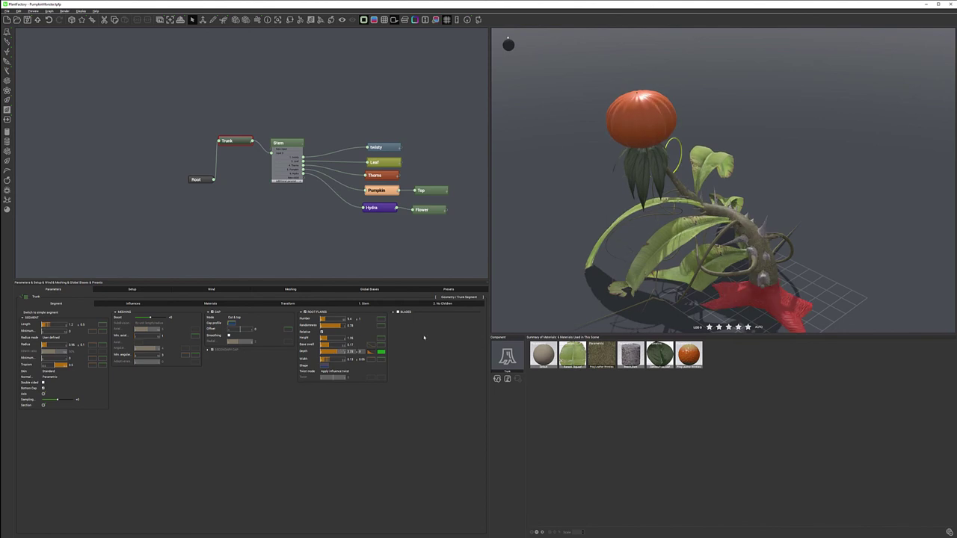
drag(815, 273, 737, 262)
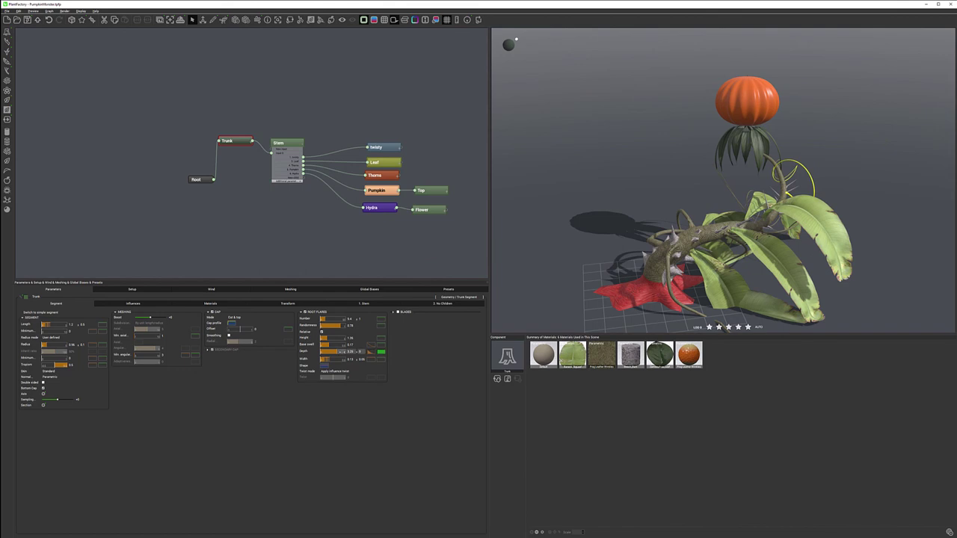
drag(340, 351, 332, 351)
middle_drag(669, 262, 710, 259)
drag(656, 284, 662, 258)
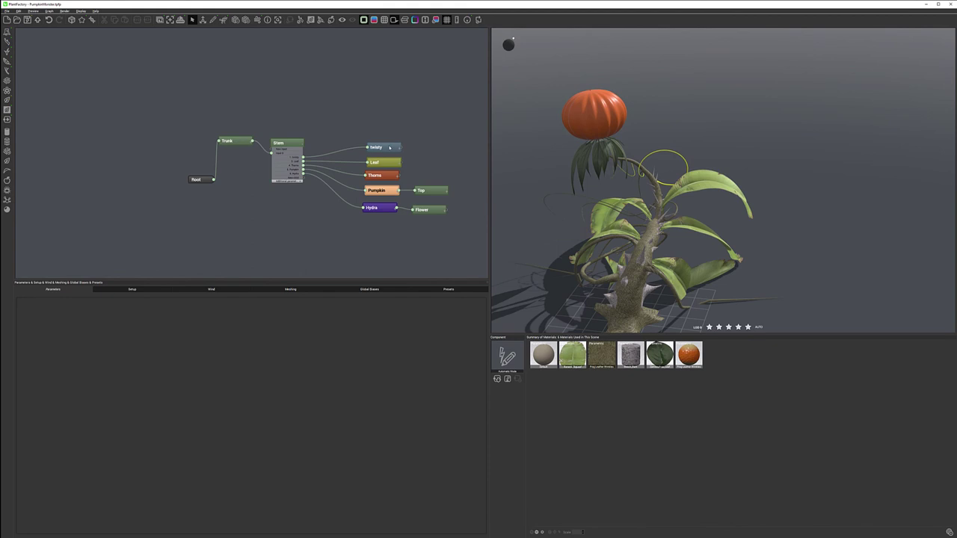
Set twisty's Local Bias 1 direction X to 0.1 and lower the upper-end keypoint of its strength profile to about 0.3.
click(381, 147)
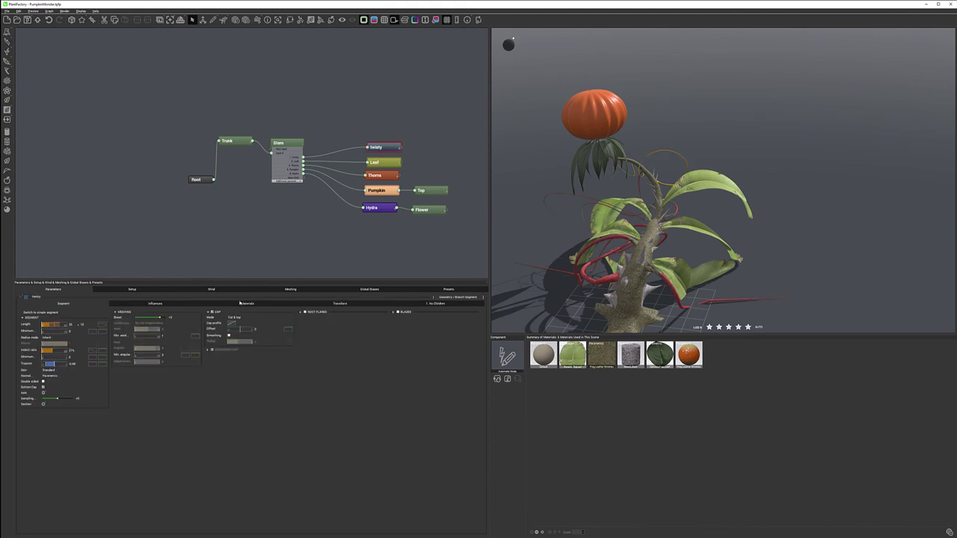
click(166, 306)
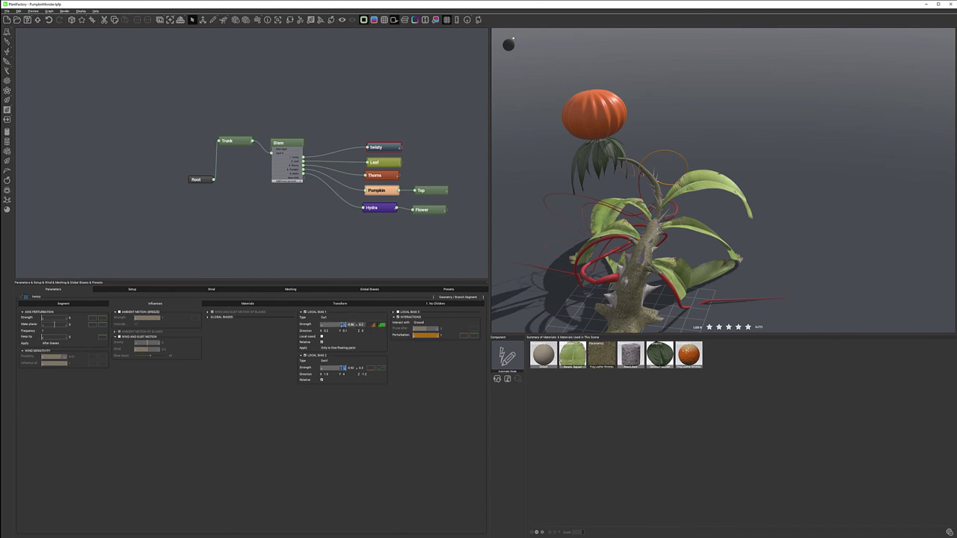
click(336, 332)
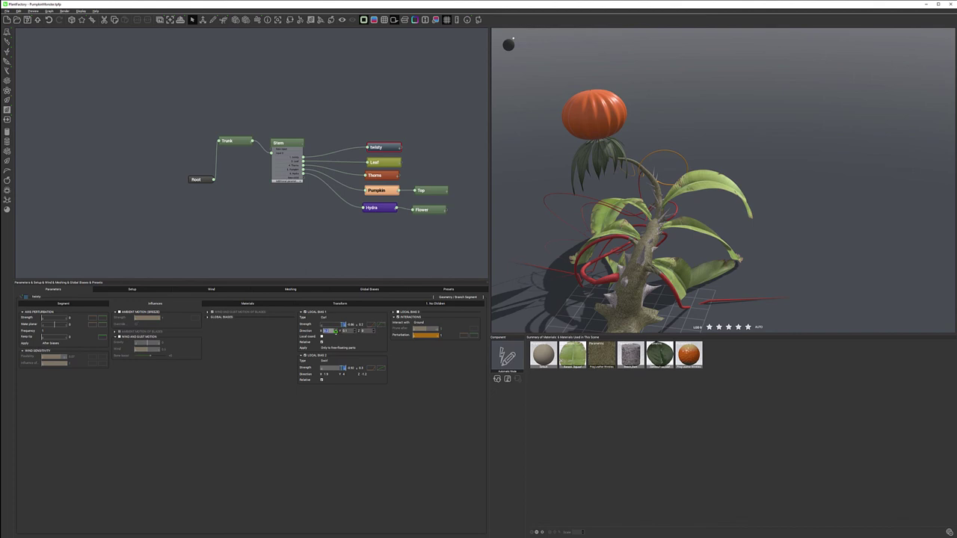
click(371, 324)
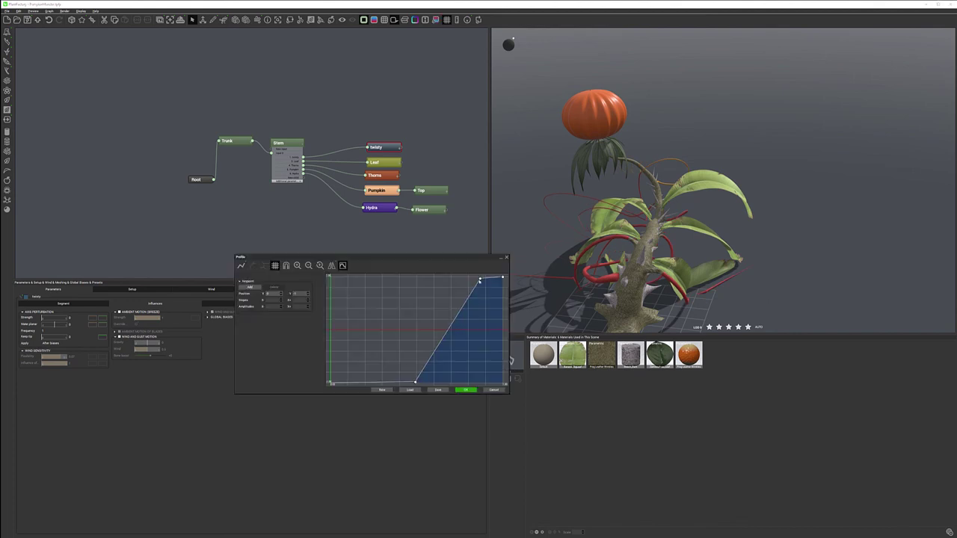
drag(481, 280, 487, 351)
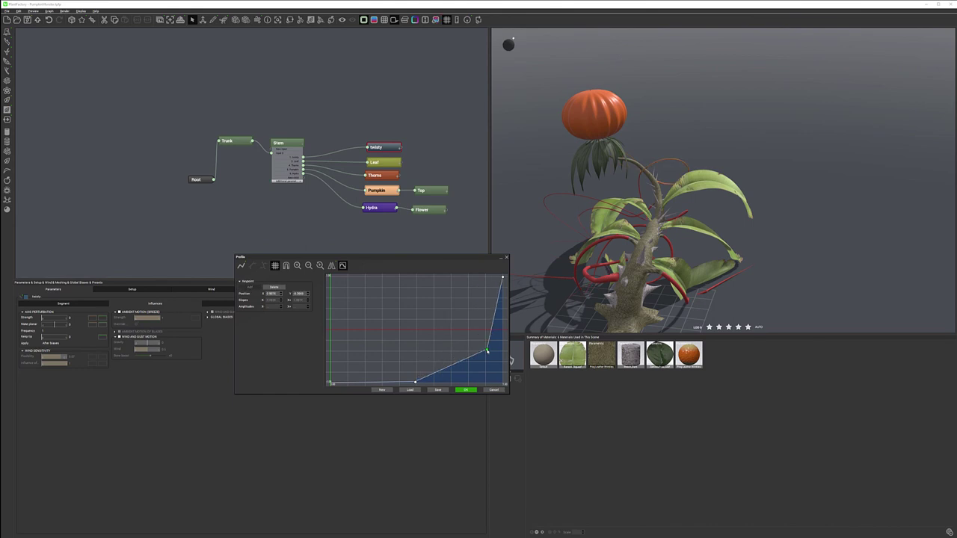
click(465, 389)
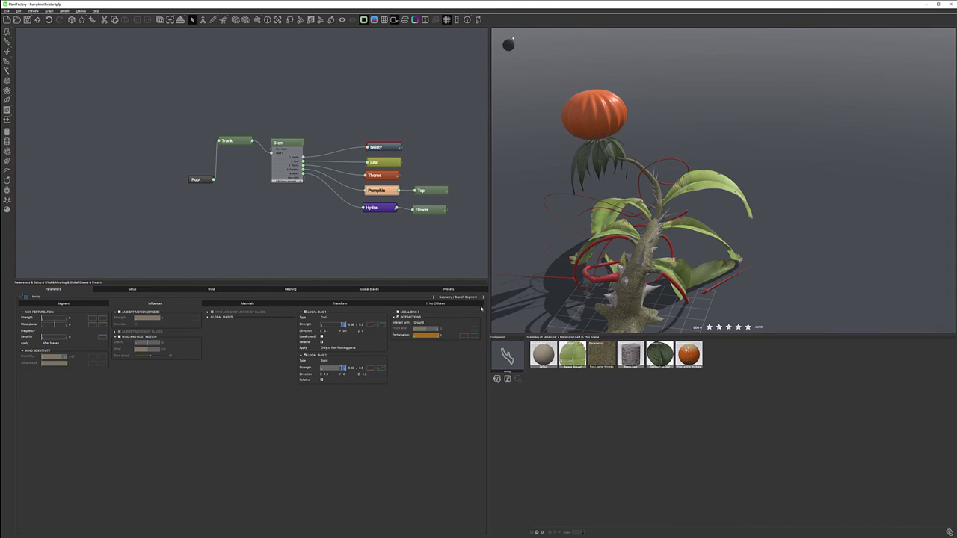
Reshape twisty's Local Bias 2 strength profile by raising its start keypoint and moving the middle keypoint up and toward the start.
click(343, 368)
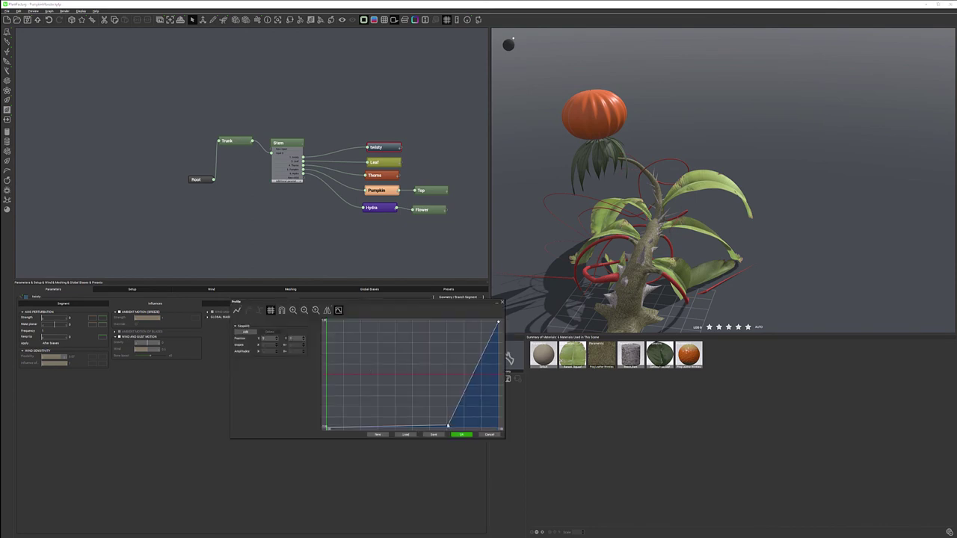
drag(448, 426, 389, 367)
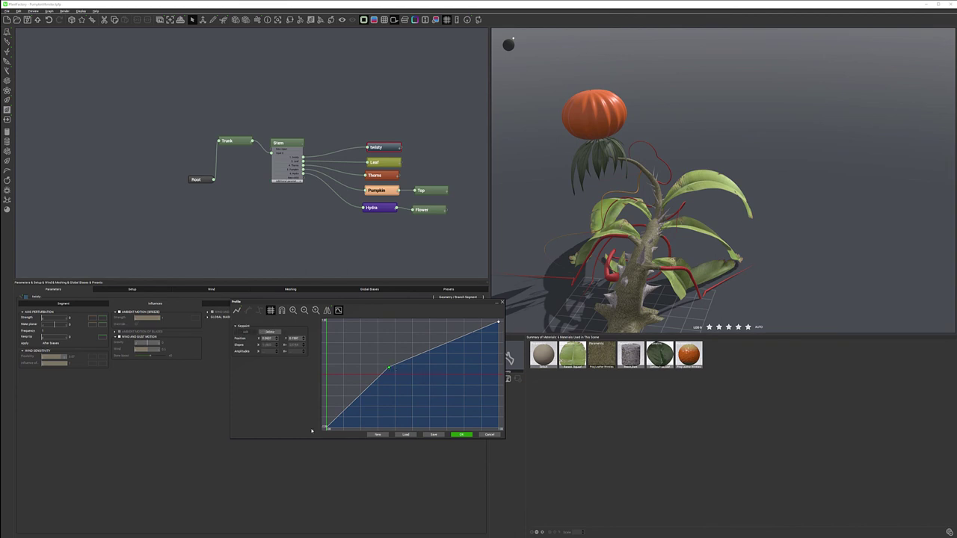
middle_drag(348, 400, 382, 381)
click(374, 397)
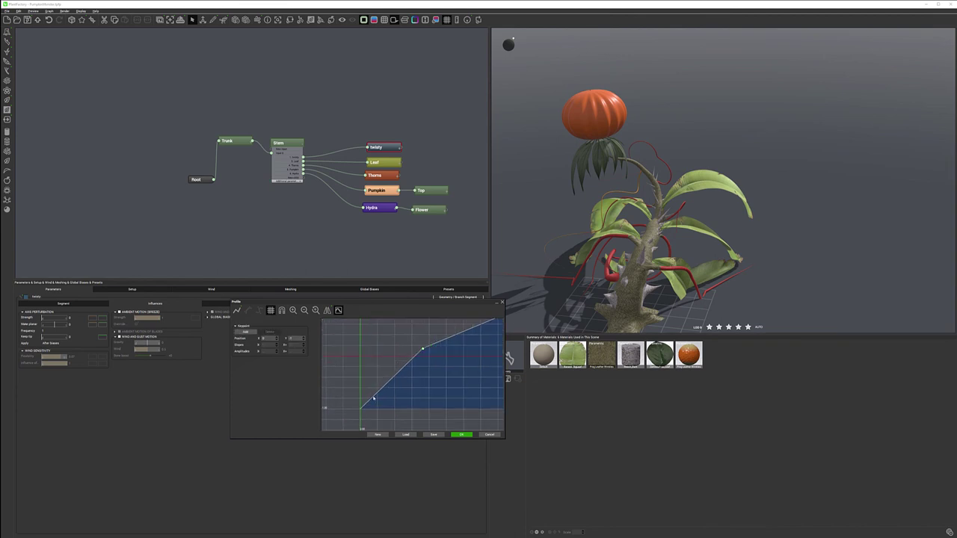
drag(362, 407, 361, 391)
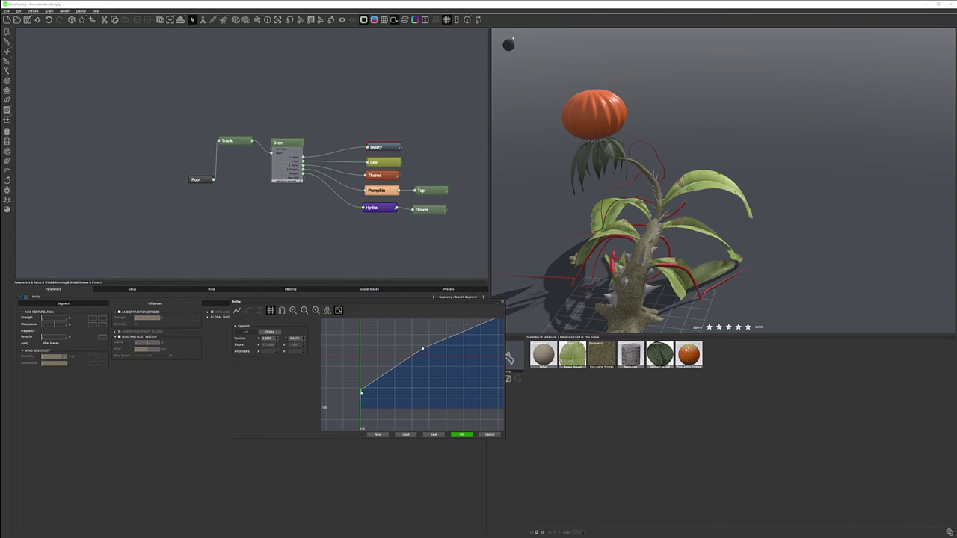
drag(422, 350, 416, 338)
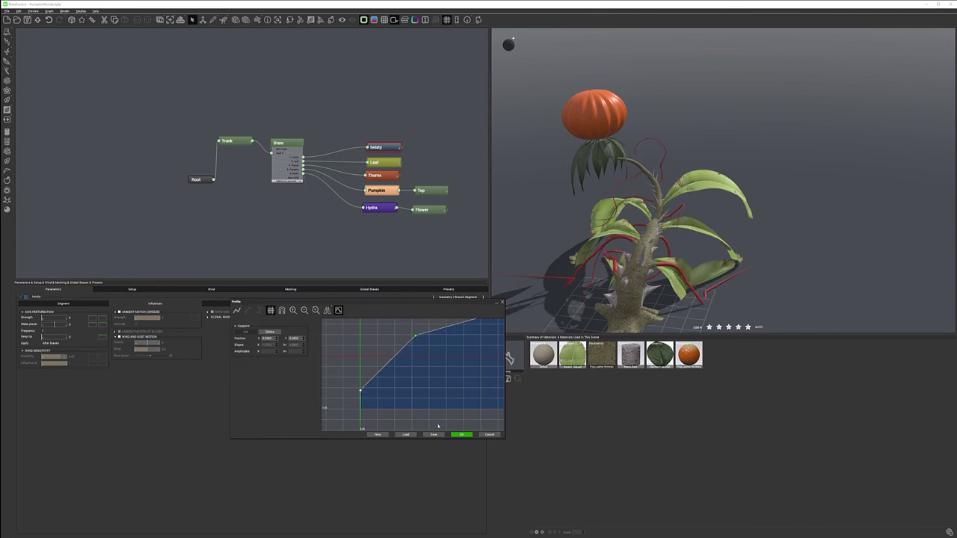
click(462, 435)
Give the tropism of twisty's segment a random variation of 0.5.
middle_drag(665, 174, 703, 150)
drag(703, 150, 564, 143)
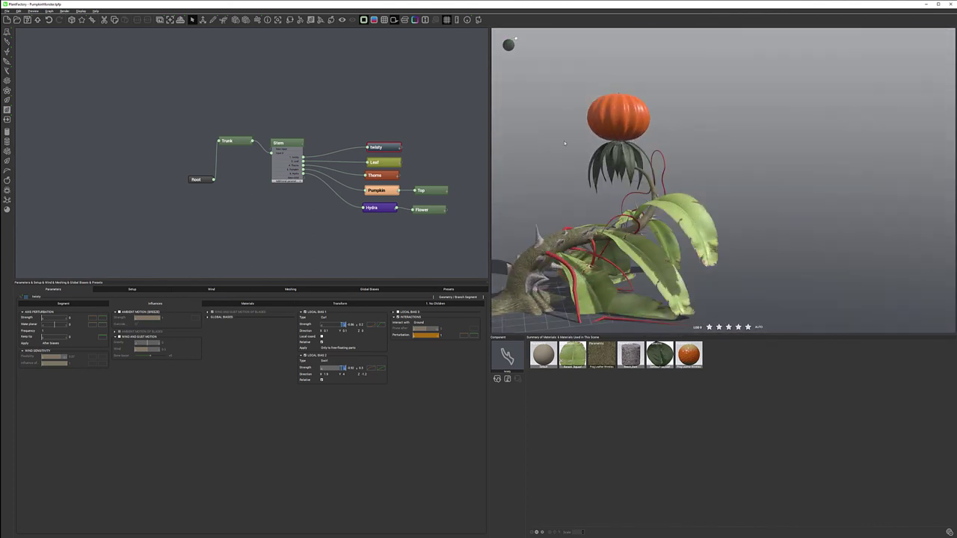
click(88, 305)
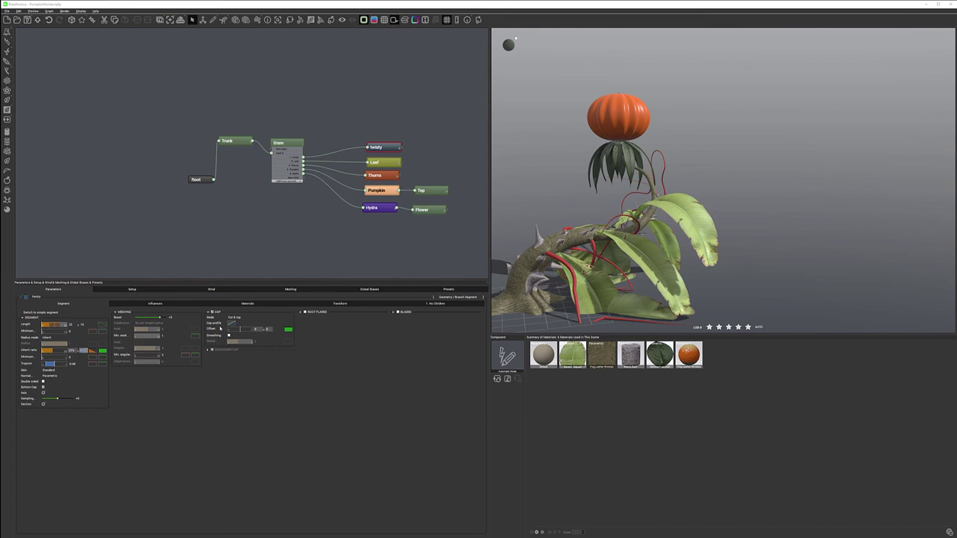
click(83, 364)
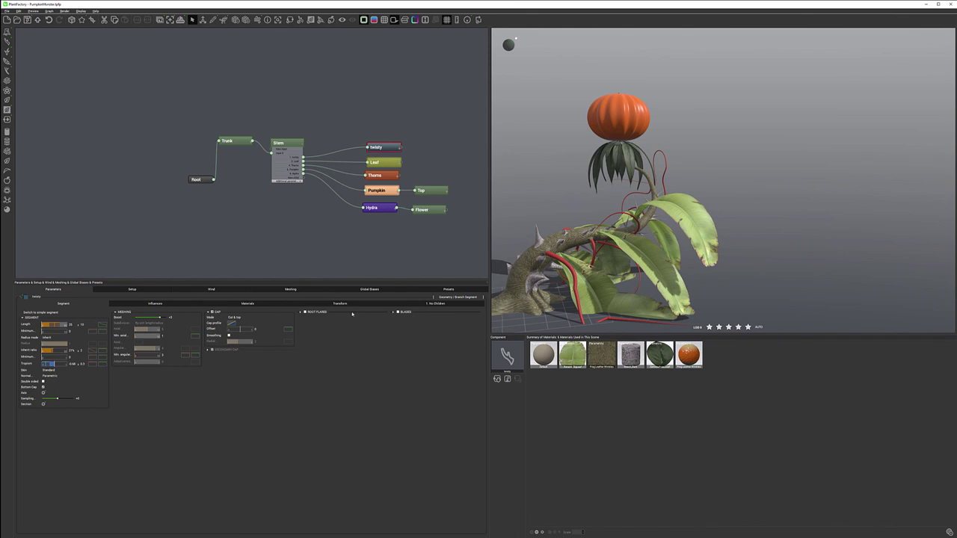
Select the Thorns node and examine the whole plant, its thorns and tendrils from several angles.
click(383, 162)
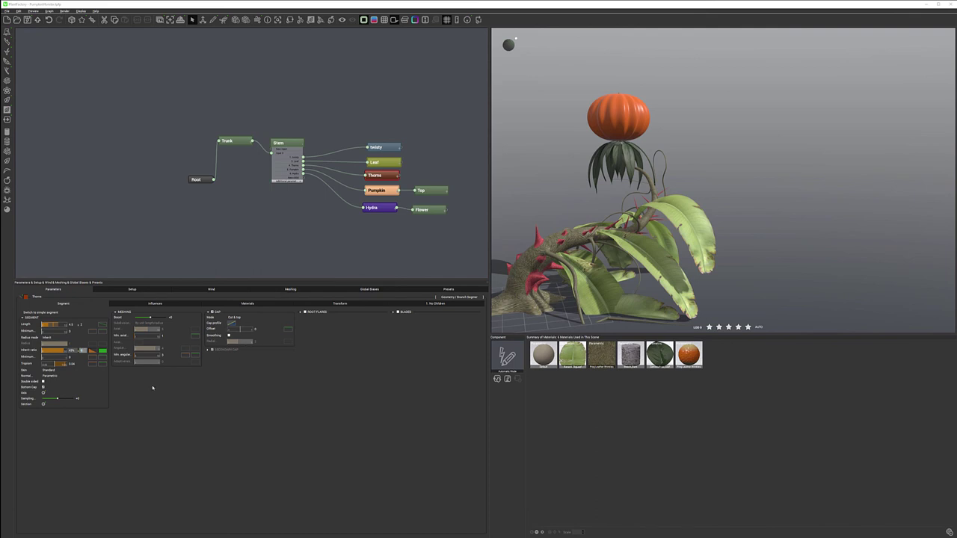
drag(546, 231, 565, 149)
drag(681, 187, 639, 195)
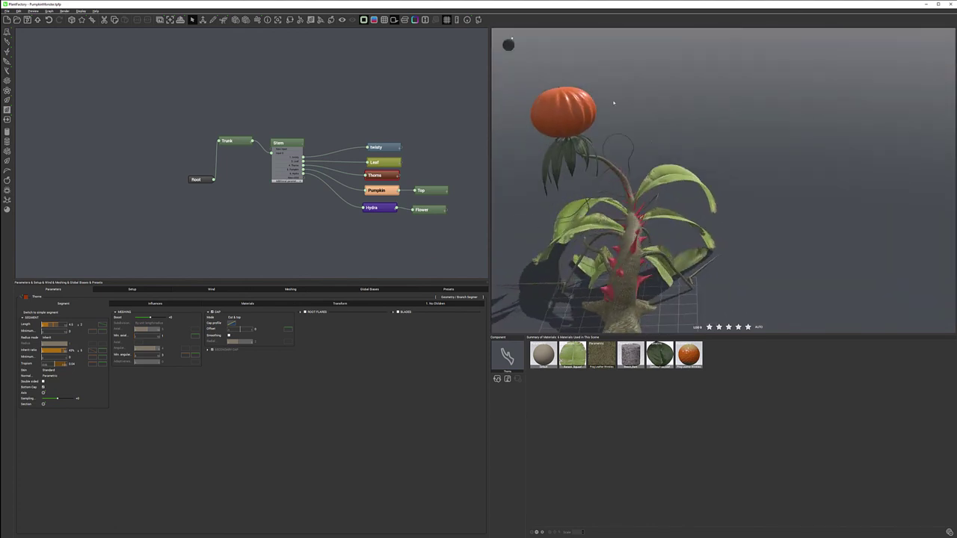
drag(604, 113, 638, 131)
scroll(566, 223, down, 3)
scroll(580, 202, up, 3)
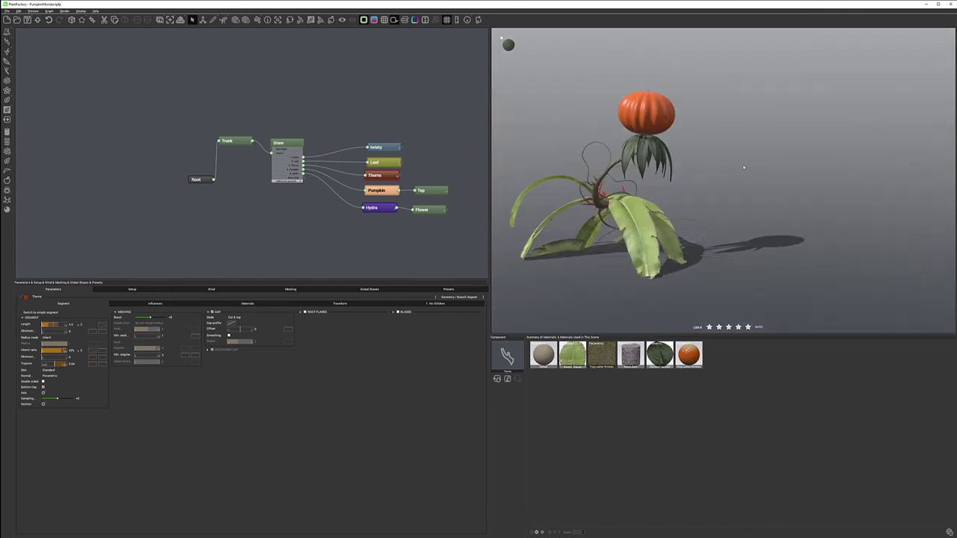
drag(723, 175, 631, 163)
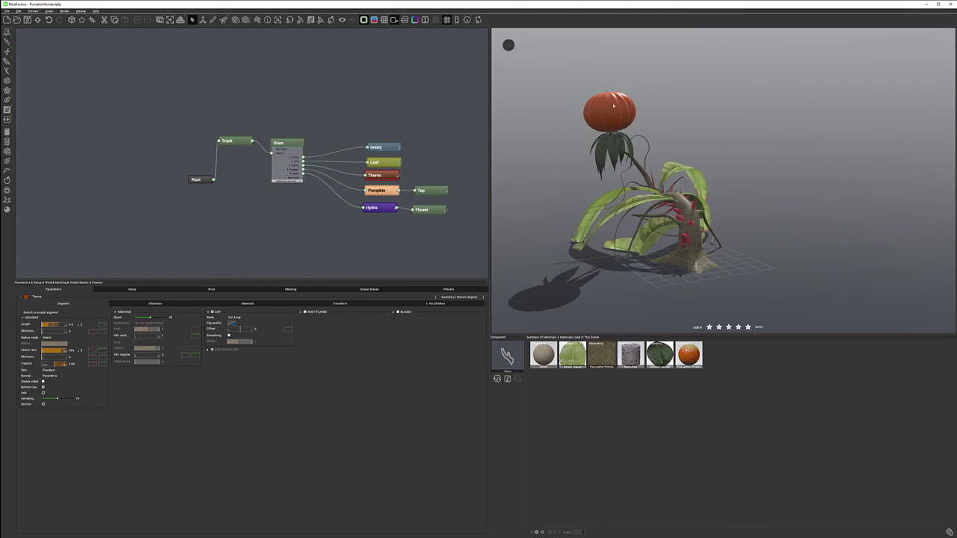
mouse_move(746, 158)
mouse_down()
mouse_move(633, 155)
mouse_move(756, 172)
mouse_up()
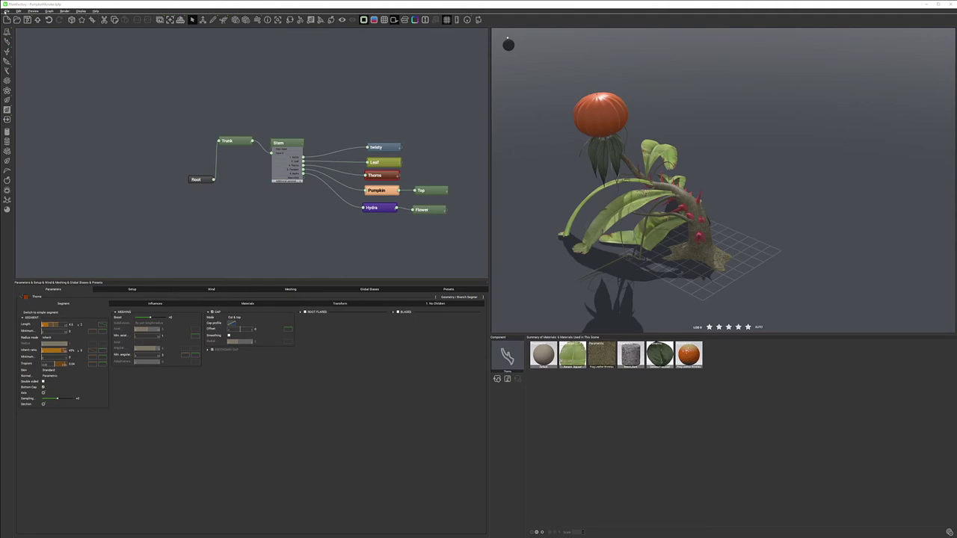
Export the plant as a VUE species.
click(8, 11)
mouse_move(32, 56)
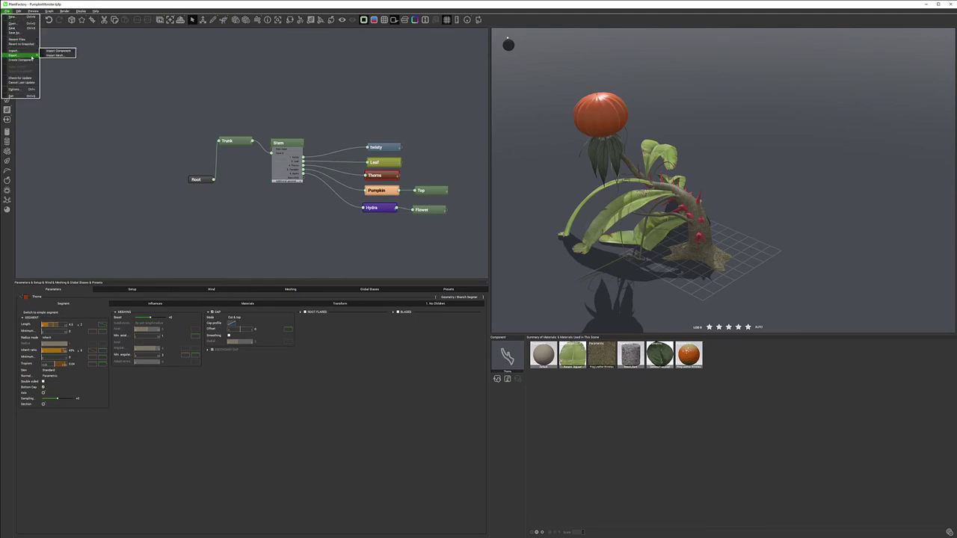
mouse_move(63, 67)
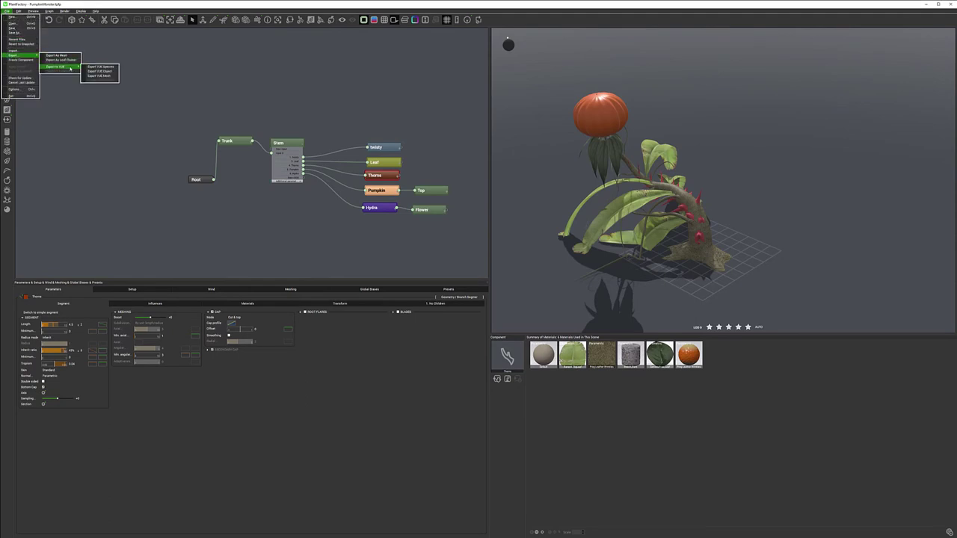
click(104, 66)
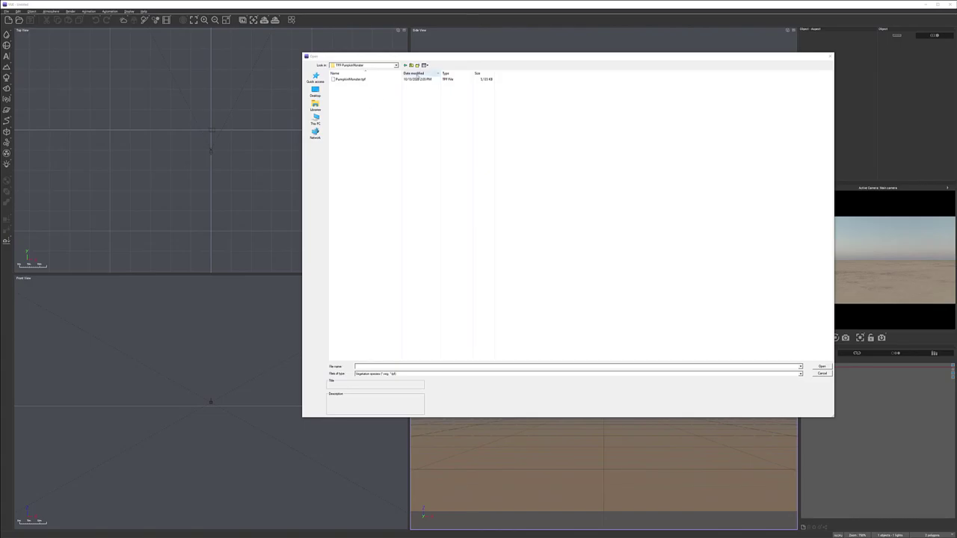
In VUE, load the PumpkinMonster.tpf plant species and move the plant away from the camera into its view.
click(415, 79)
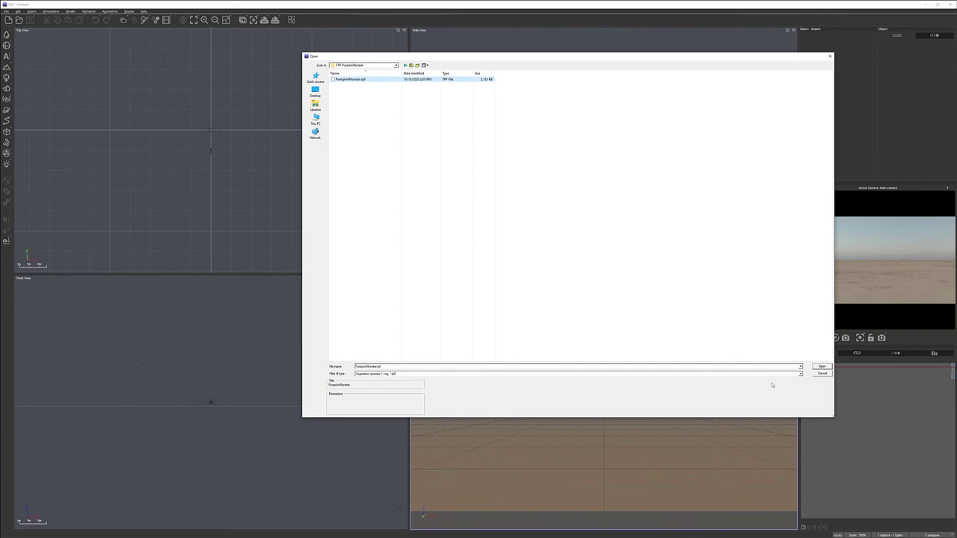
click(822, 367)
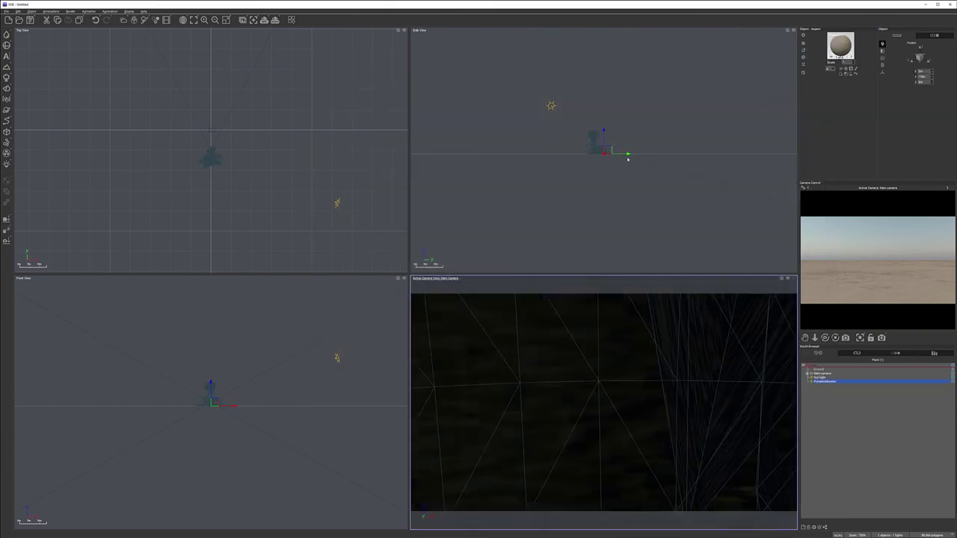
drag(664, 156, 671, 155)
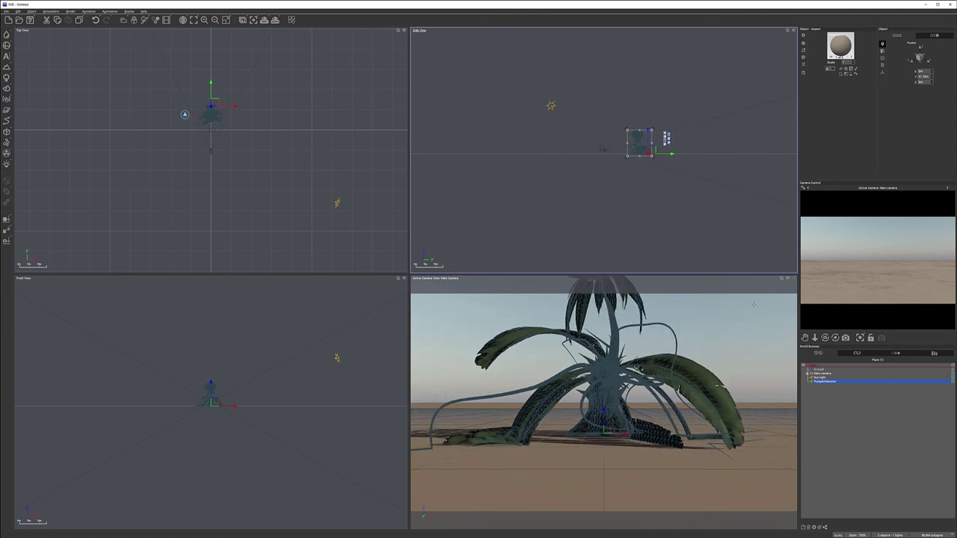
Move the main camera back and up until the whole plant is framed, and tilt it downward.
click(830, 374)
drag(556, 136, 555, 135)
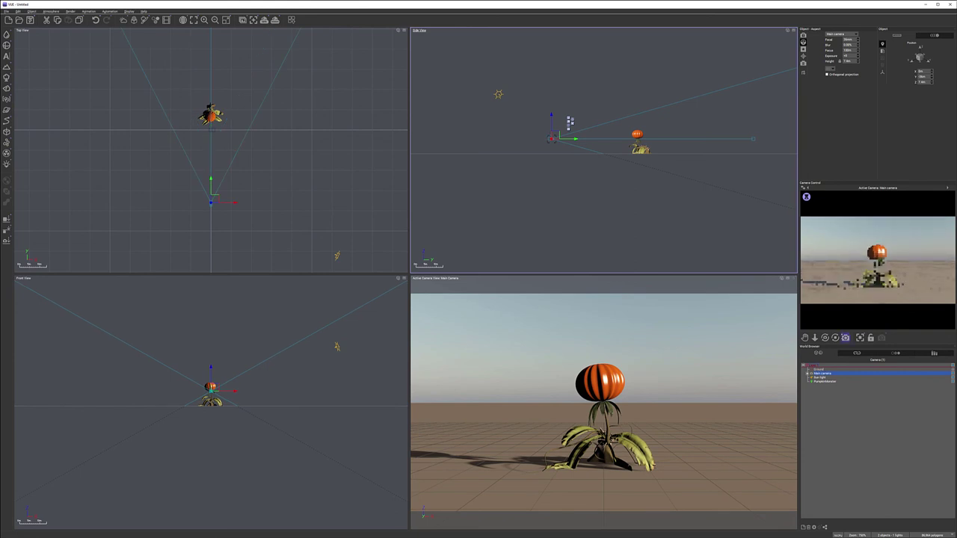
drag(826, 338, 828, 360)
Turn the pumpkin plant sideways to the camera and reposition it on the ground.
middle_drag(296, 178, 352, 239)
click(268, 175)
drag(290, 189, 269, 177)
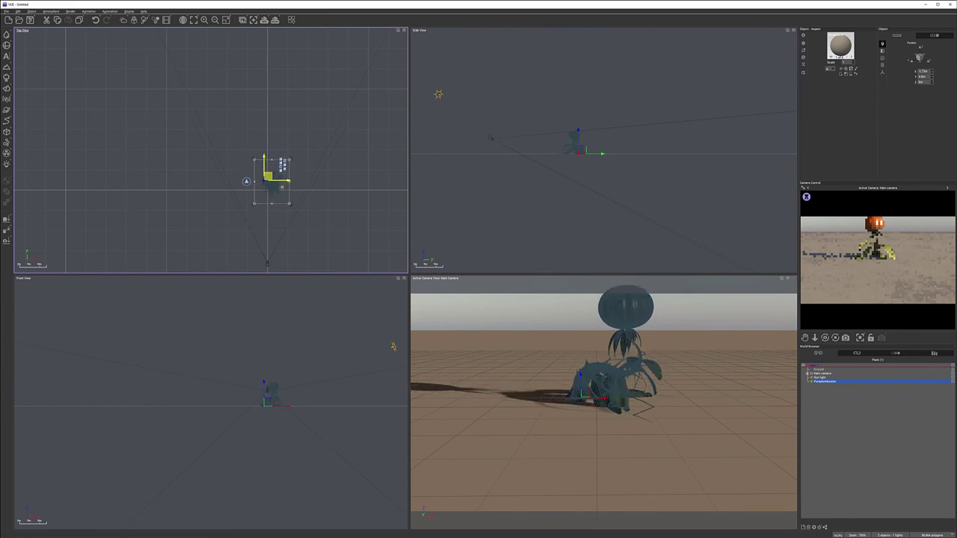
Raise the main camera and pull it farther back from the plant.
click(490, 139)
click(491, 139)
drag(495, 135, 487, 123)
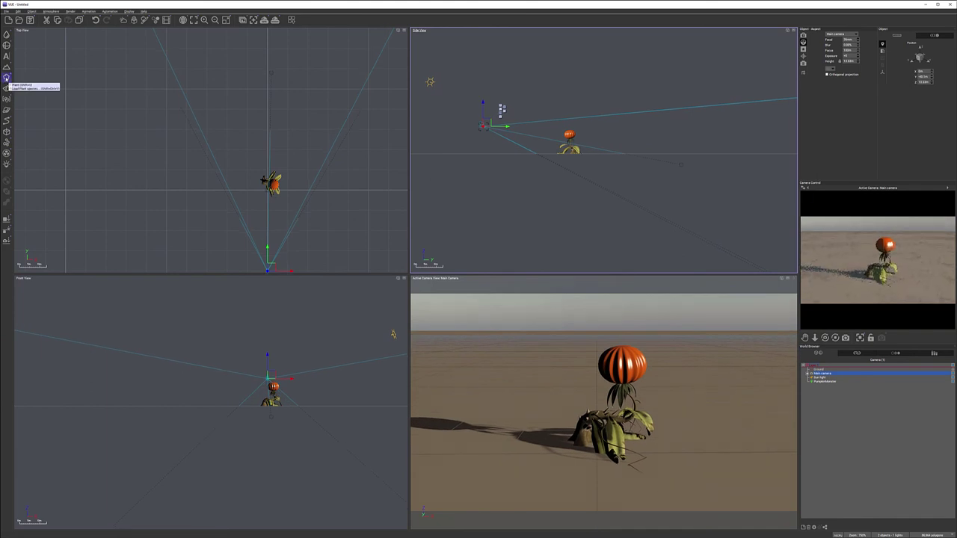
Add two more PumpkinMonster plants, placing one behind and left of the first and the other behind and right.
click(6, 78)
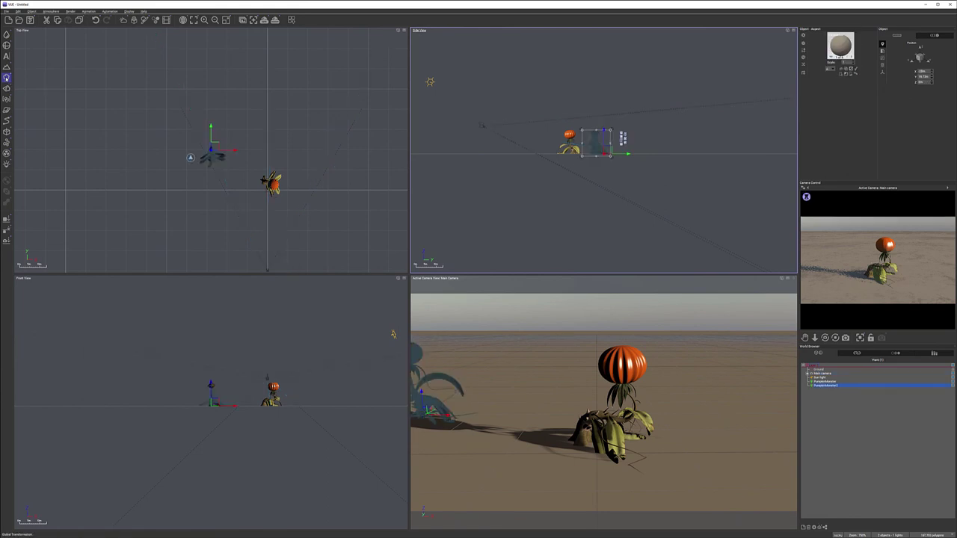
drag(215, 145, 245, 166)
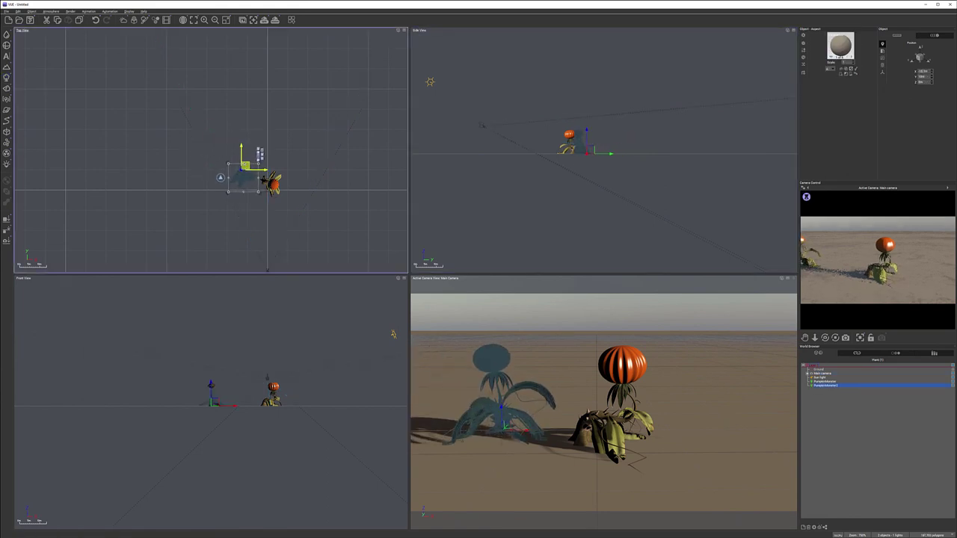
click(6, 77)
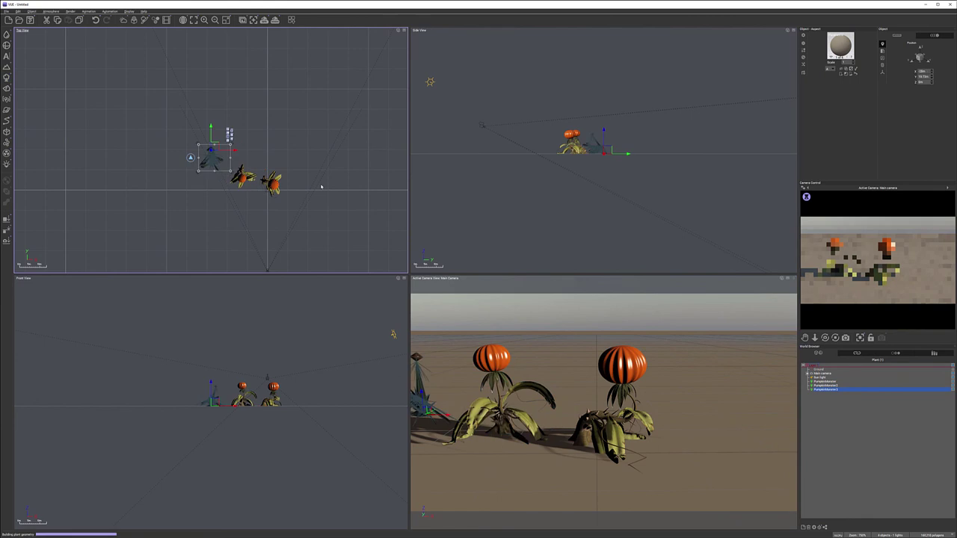
drag(212, 152, 301, 154)
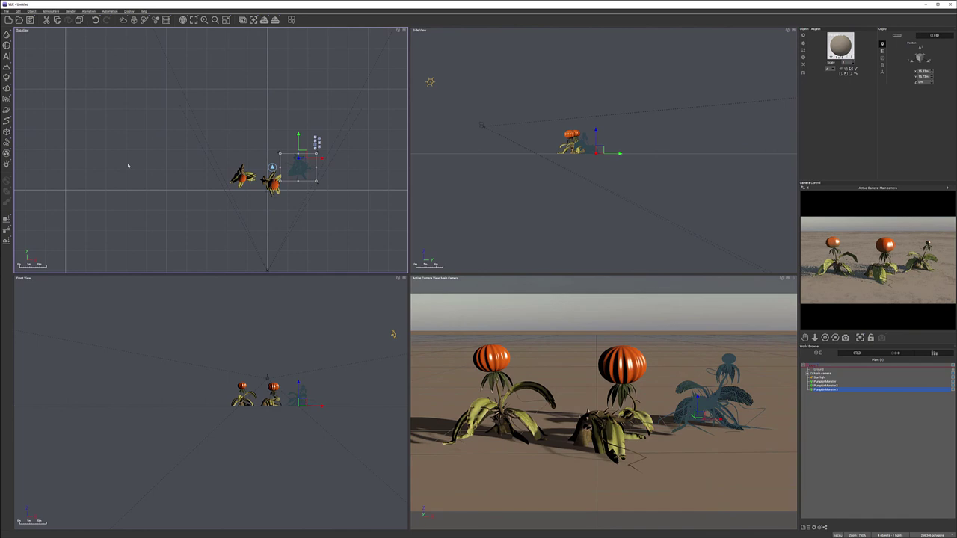
Add a fourth and a fifth PumpkinMonster plant, placing them behind the left and right sides of the group.
click(6, 78)
drag(251, 138, 267, 164)
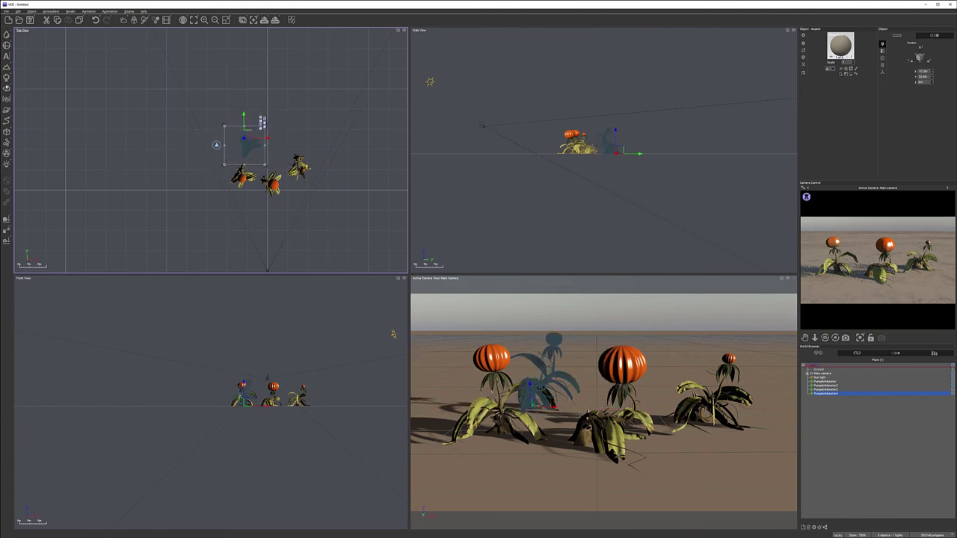
key(ctrl+d)
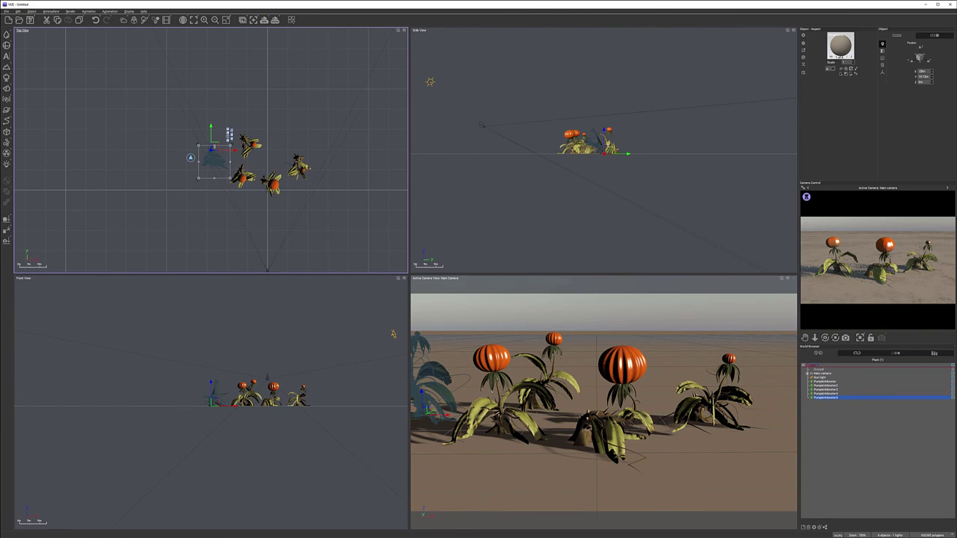
drag(190, 162, 256, 139)
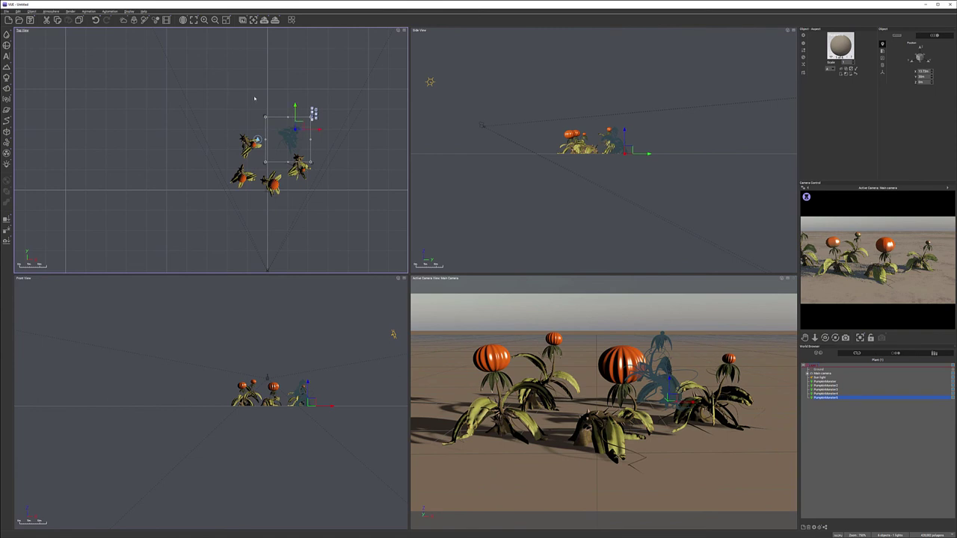
Add three more PumpkinMonster plants, two at the group's far left rear and one at its rear centre.
right_drag(254, 97, 248, 127)
click(7, 88)
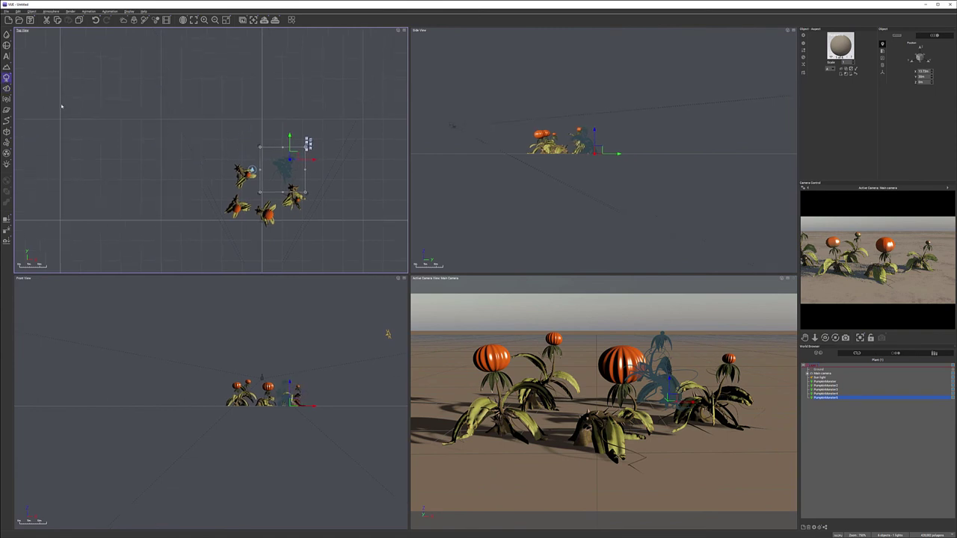
mouse_move(214, 147)
mouse_down()
mouse_move(226, 138)
mouse_move(216, 142)
mouse_up()
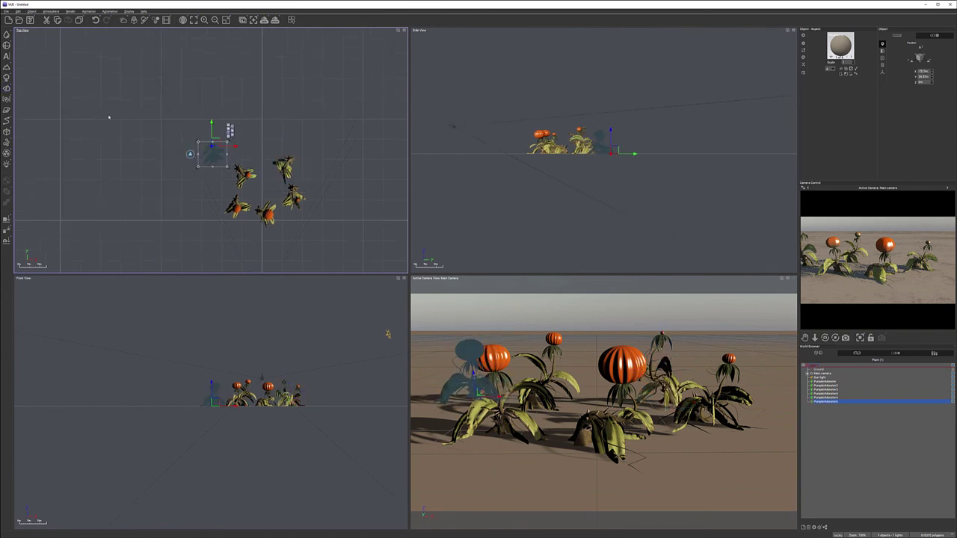
key(ctrl+d)
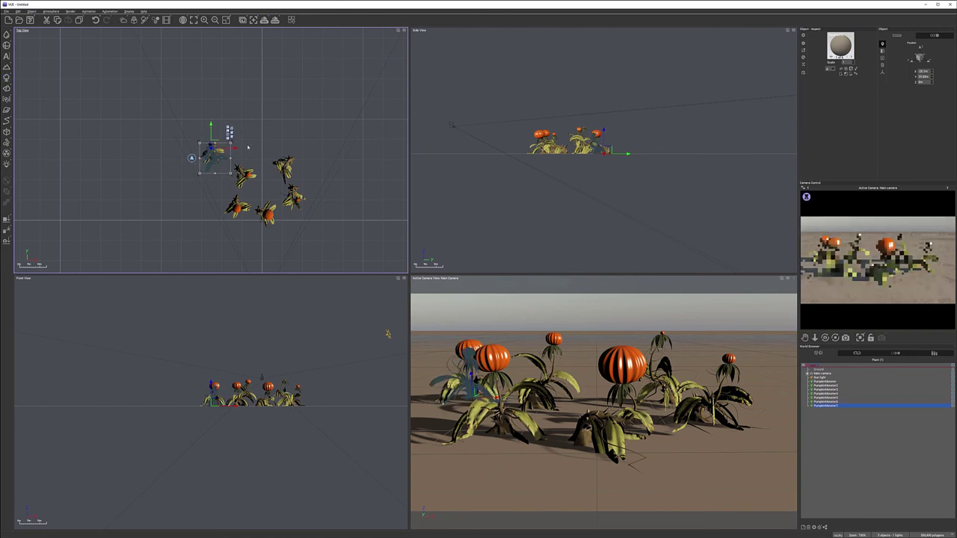
click(174, 132)
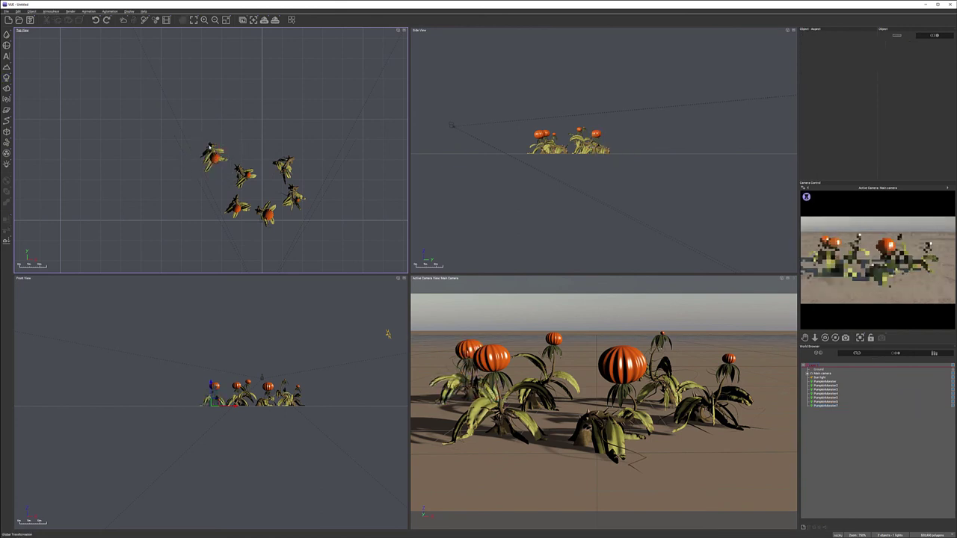
click(7, 78)
drag(216, 144, 261, 137)
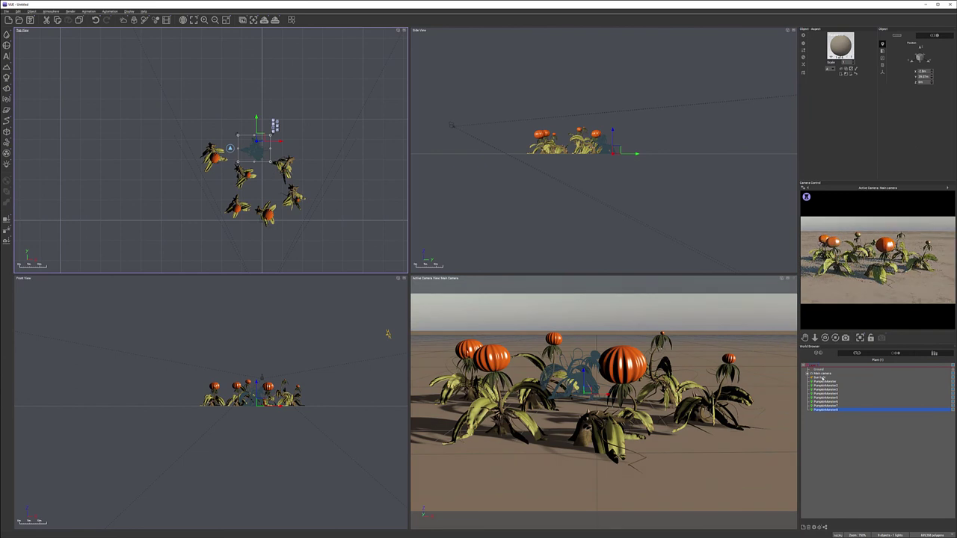
Move the main camera closer to the group of pumpkin plants.
click(822, 373)
drag(610, 144, 625, 150)
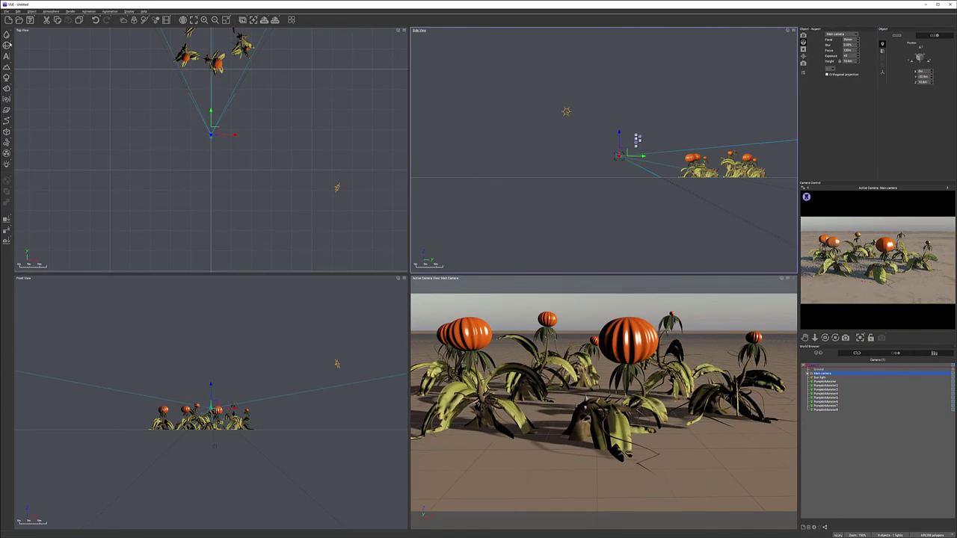
Add an infinite water plane to the scene and raise it slightly above the ground.
click(7, 36)
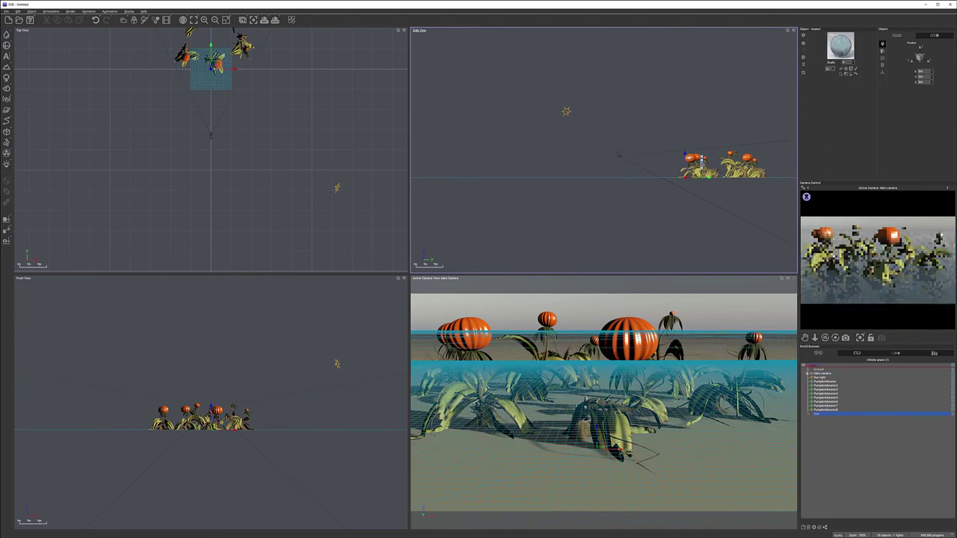
click(688, 153)
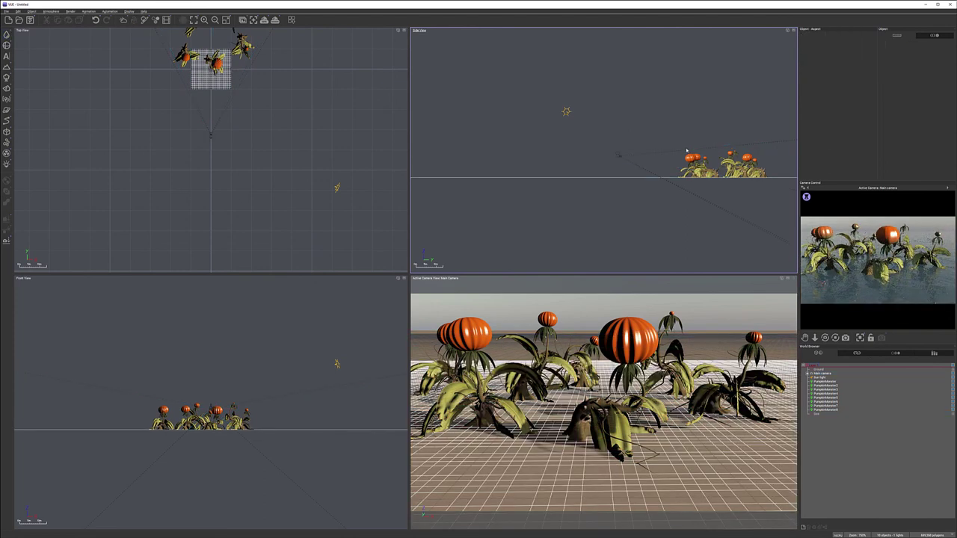
click(821, 415)
scroll(643, 141, up, 6)
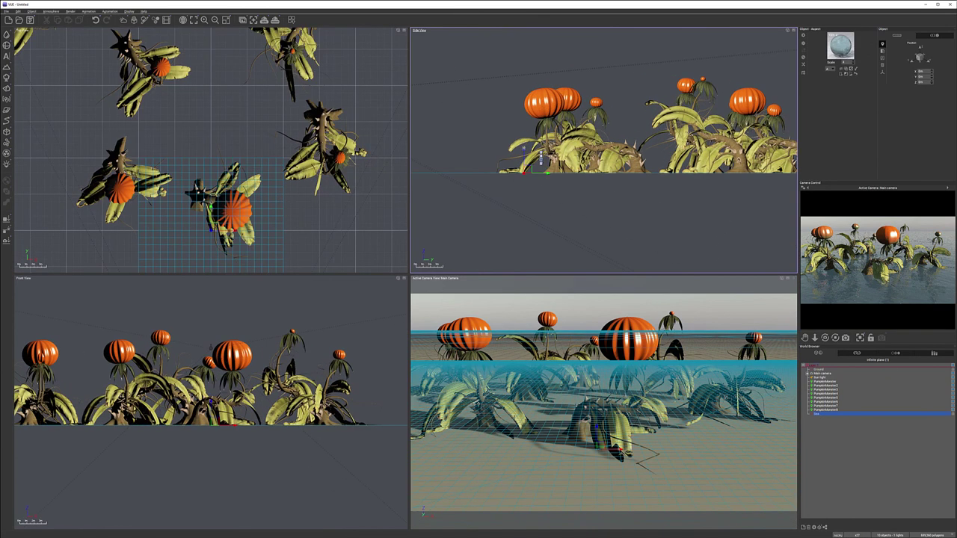
drag(524, 149, 523, 141)
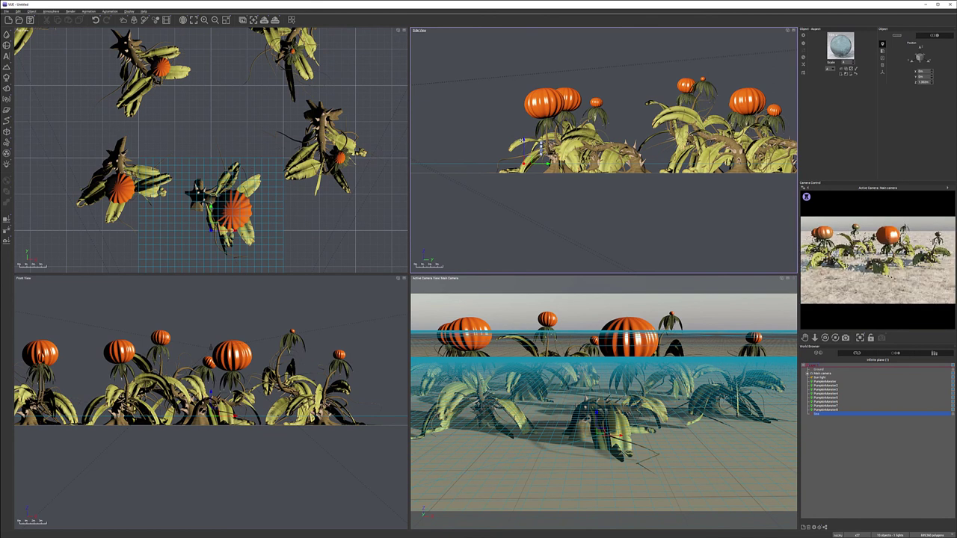
click(824, 423)
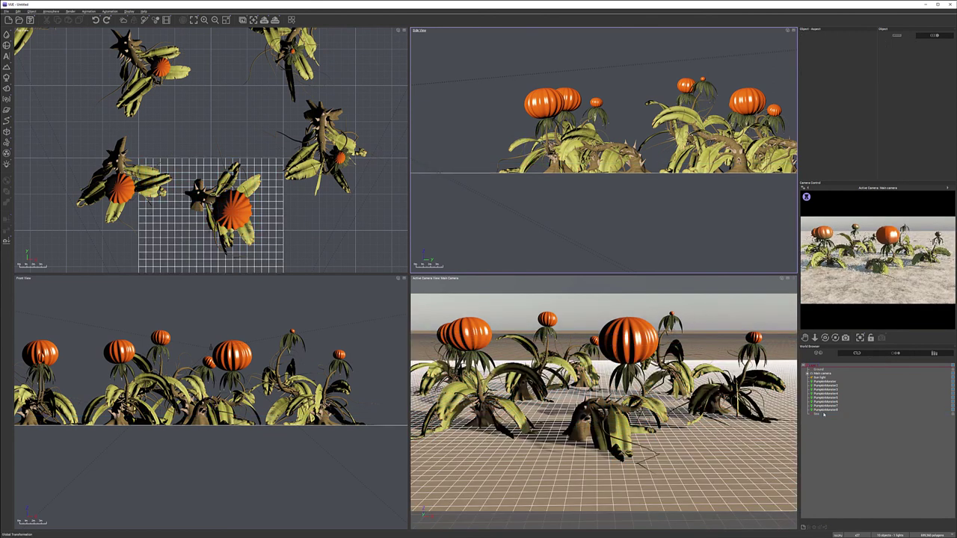
click(824, 414)
scroll(596, 89, up, 1)
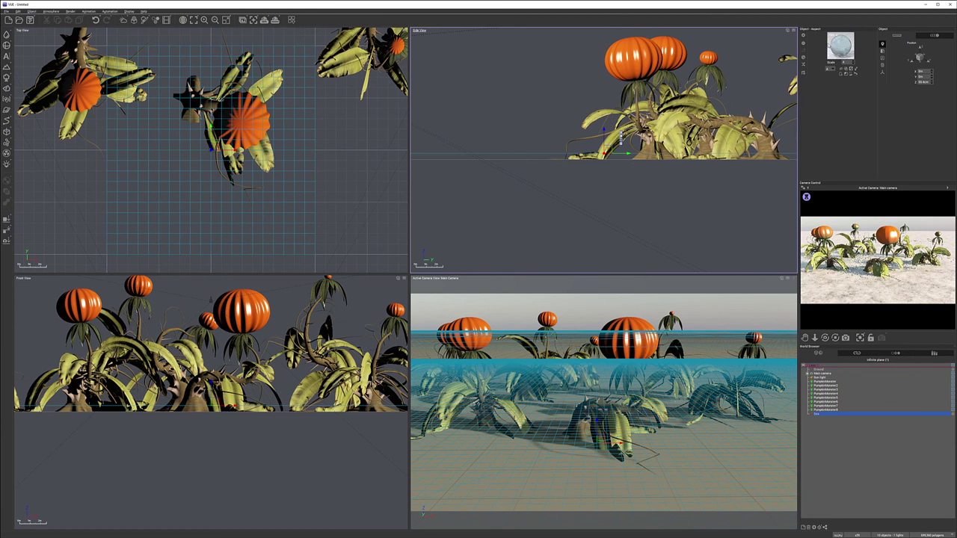
Remove displacement and foam from the water material, soften the Default water bump, and lower the plane to just above the ground.
double_click(842, 48)
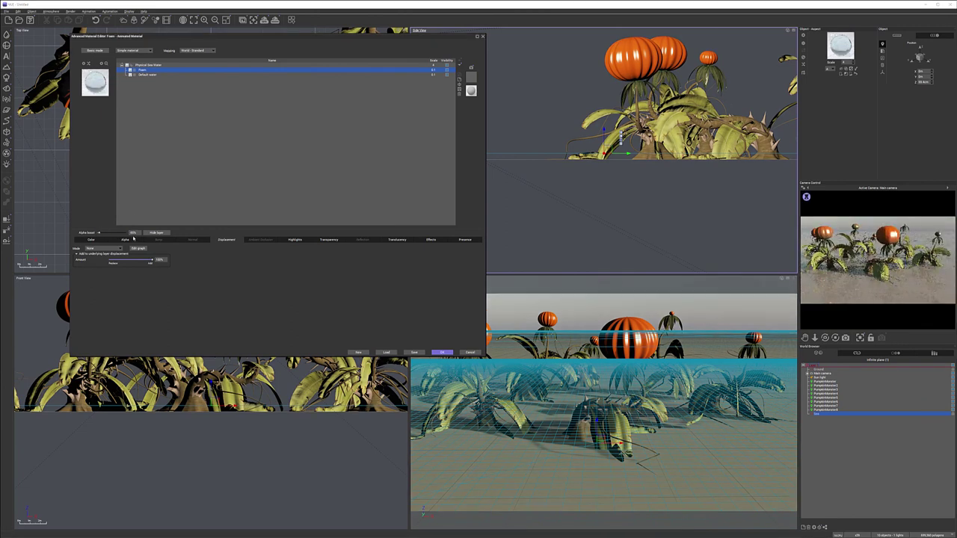
click(149, 74)
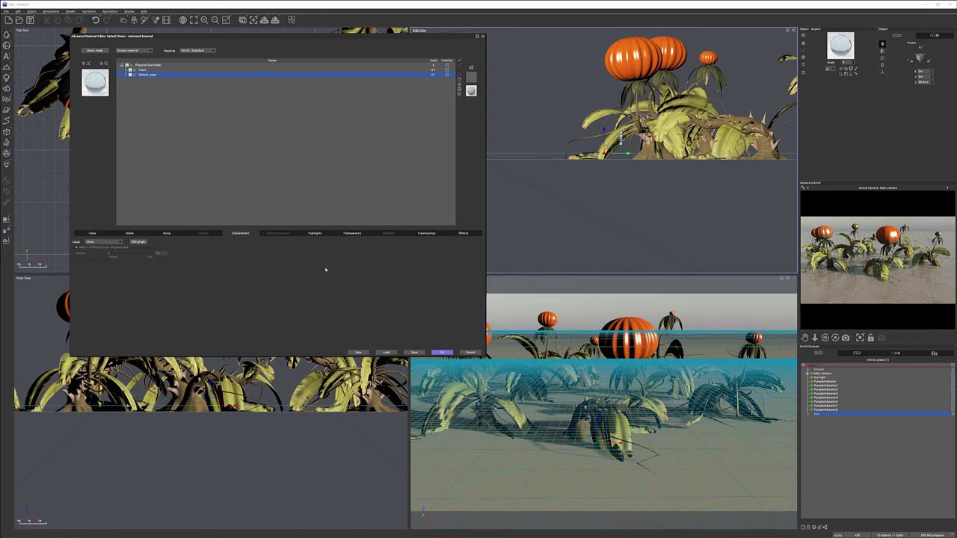
click(352, 233)
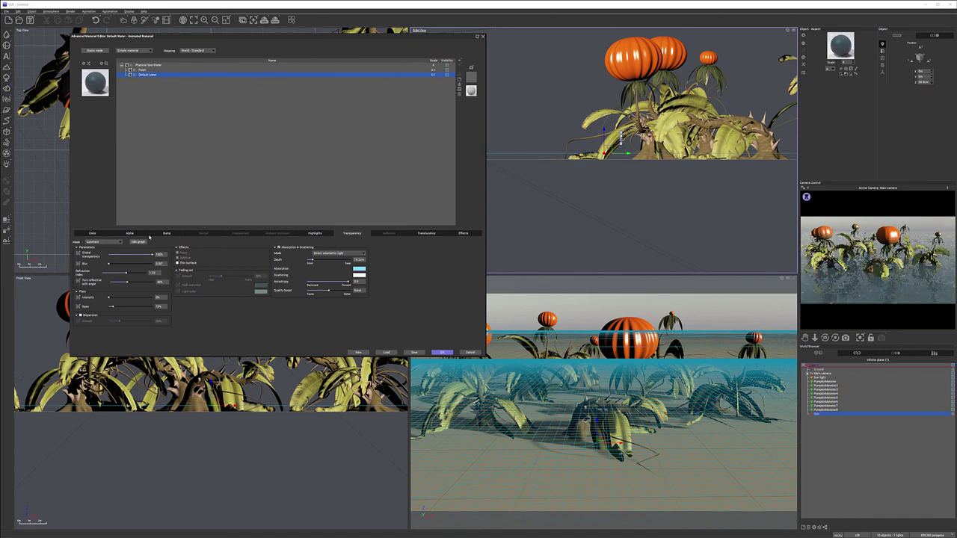
click(173, 234)
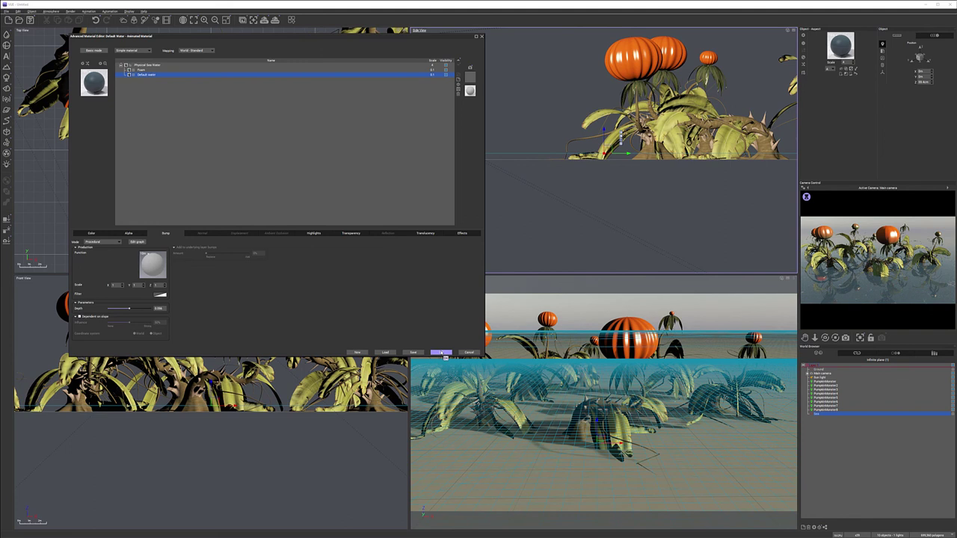
click(442, 353)
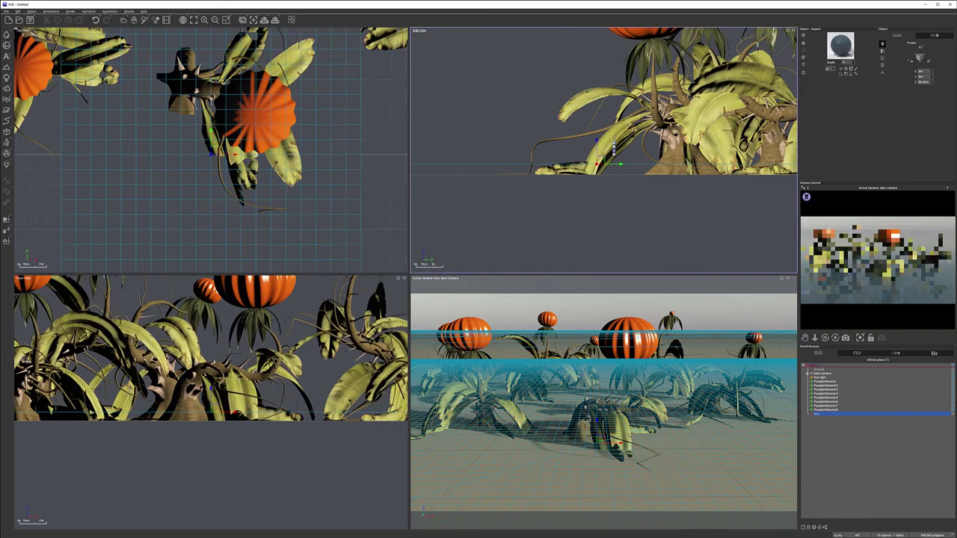
drag(588, 151, 587, 159)
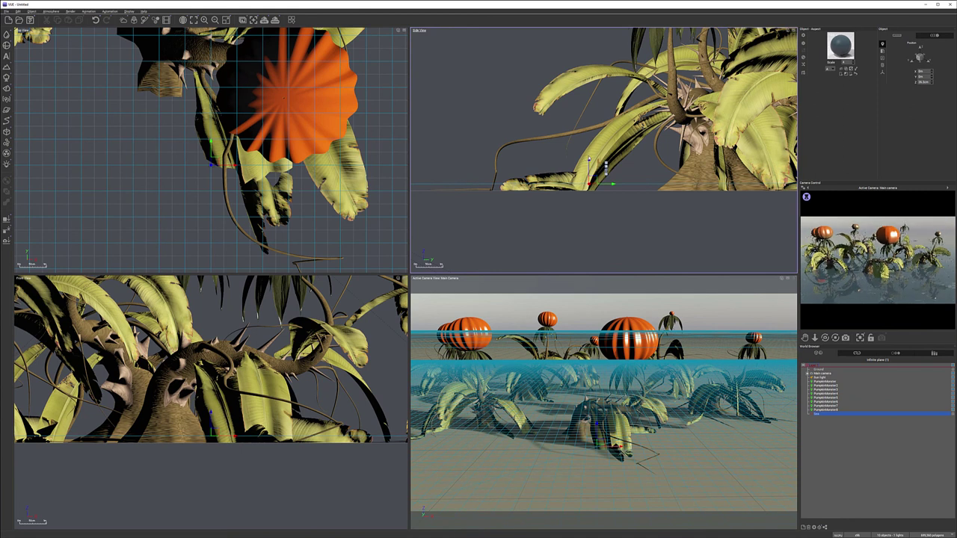
drag(589, 159, 589, 163)
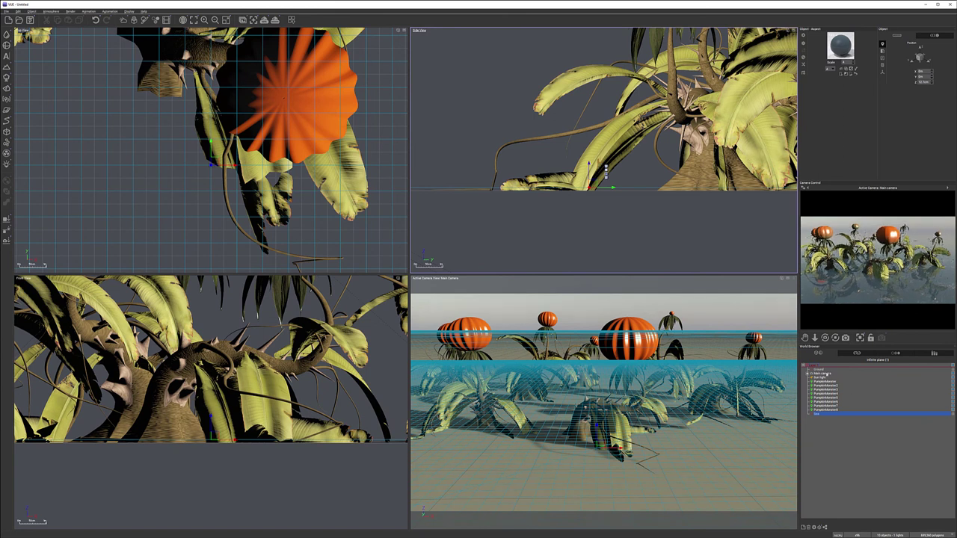
Lower the main camera closer to the water and tilt it up to frame the whole plant group.
click(824, 373)
drag(608, 131, 625, 209)
right_drag(694, 209, 660, 137)
scroll(626, 175, up, 4)
scroll(627, 175, down, 6)
scroll(686, 176, down, 5)
right_drag(698, 177, 578, 175)
drag(525, 146, 530, 159)
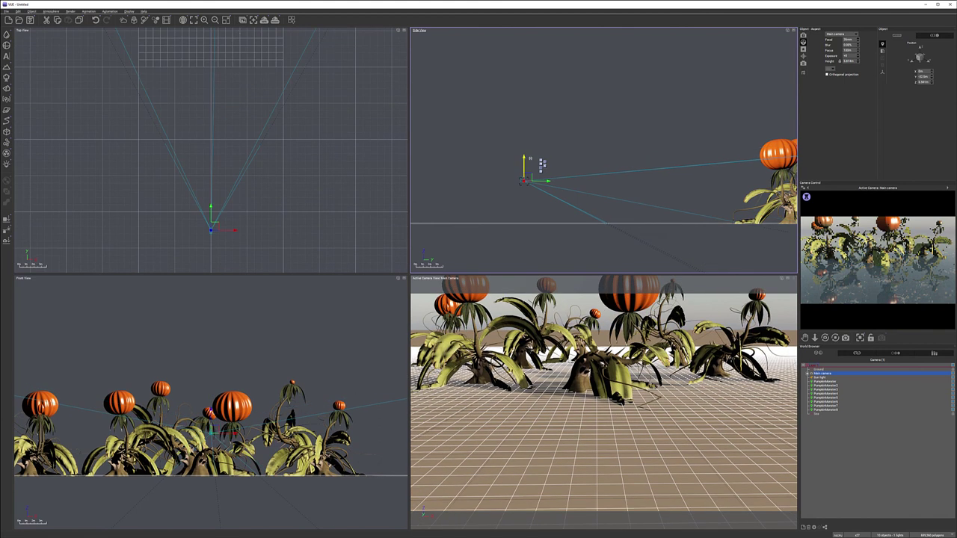
mouse_move(826, 338)
mouse_down()
mouse_move(827, 310)
mouse_move(821, 339)
mouse_up()
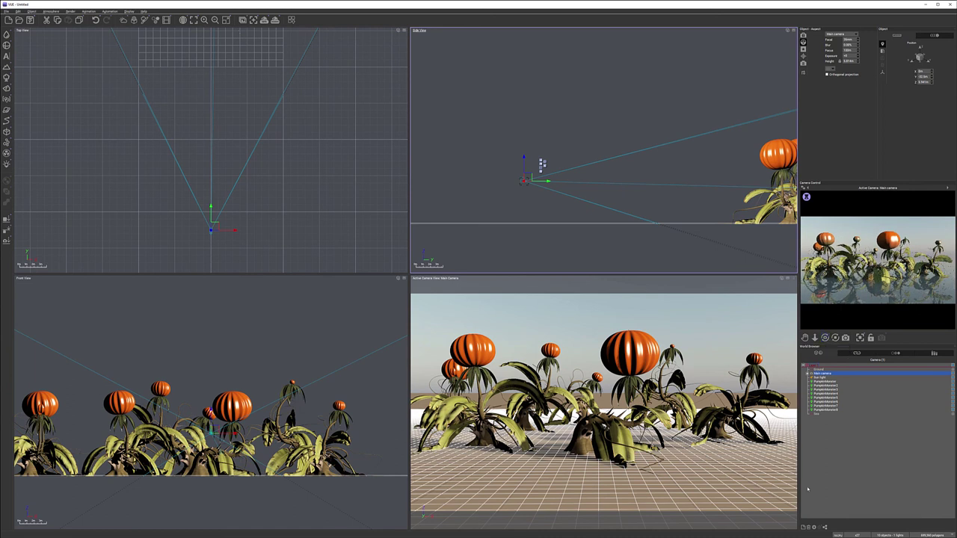
Move the PumpkinMonster plant that overlaps another at the left rear to a free spot behind the group.
click(826, 395)
click(826, 403)
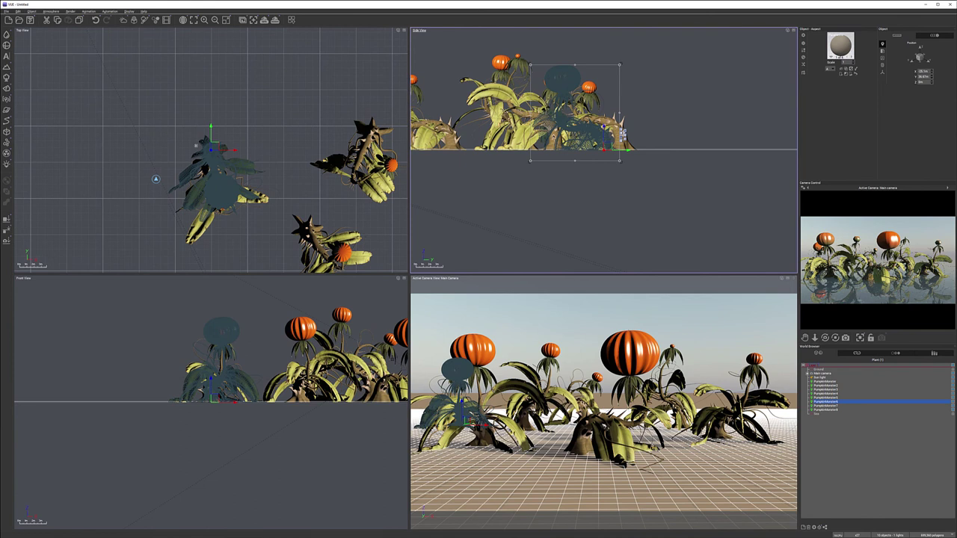
drag(156, 179, 208, 125)
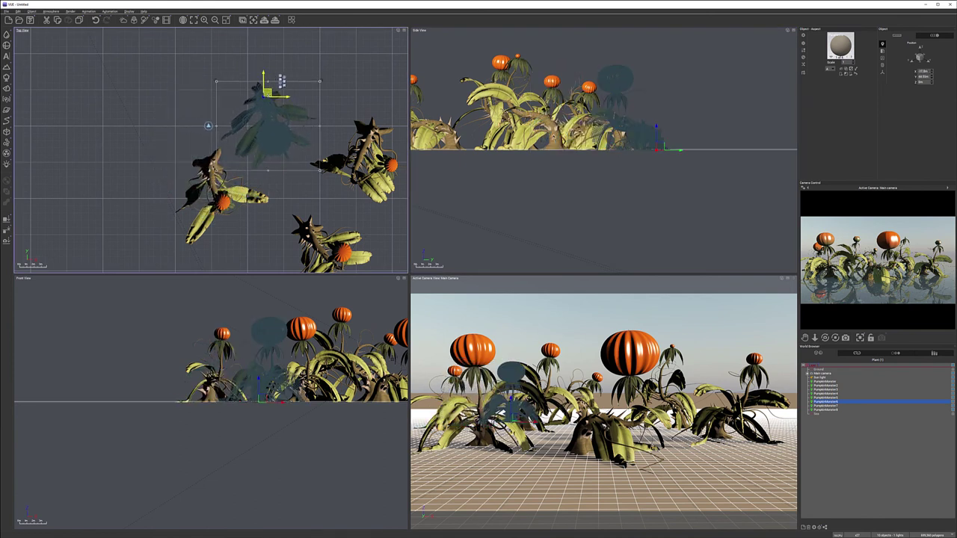
drag(267, 93, 263, 94)
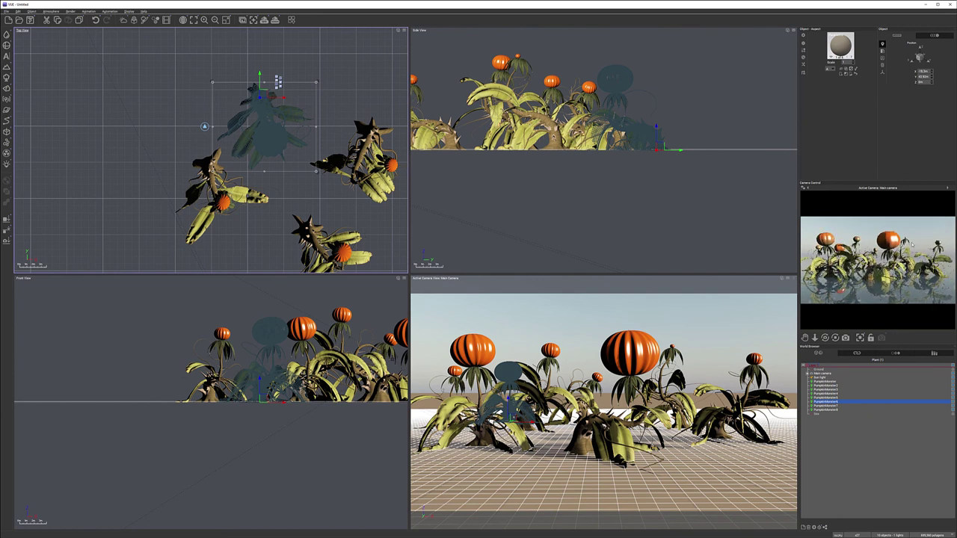
right_click(917, 239)
click(927, 245)
Move the sun light below the ground plane to turn the scene to night.
click(823, 378)
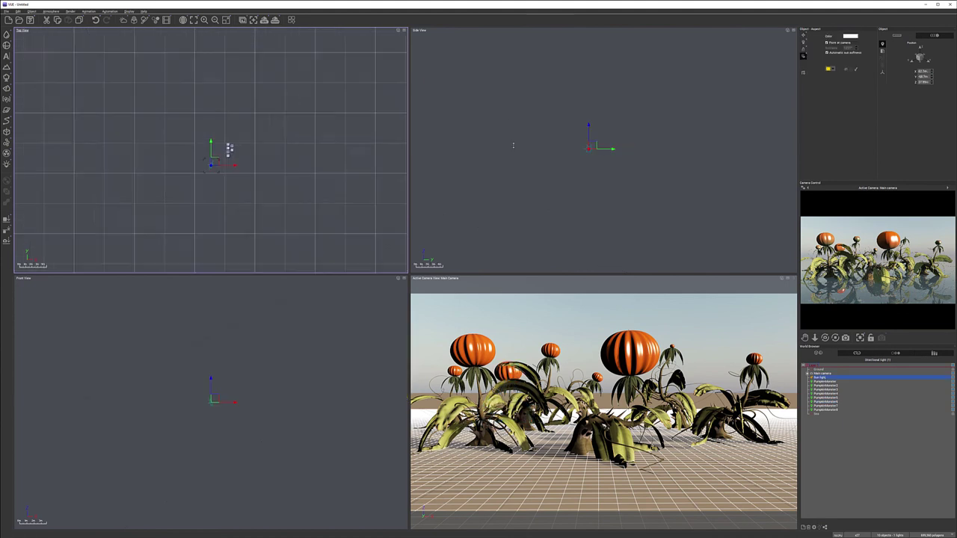
scroll(513, 145, down, 5)
drag(545, 144, 658, 196)
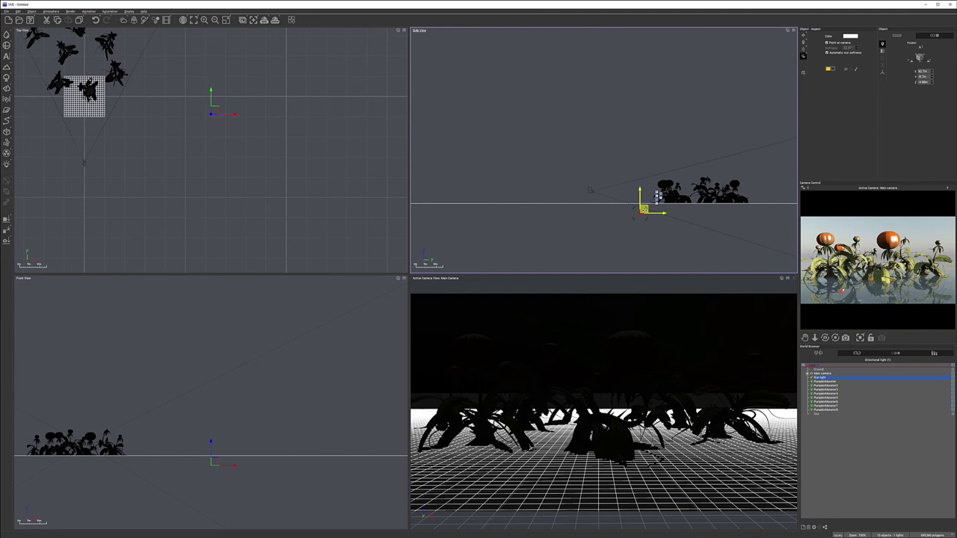
Add a moon planet behind the right side of the plants, with a full phase and increased brightness and softness.
double_click(826, 374)
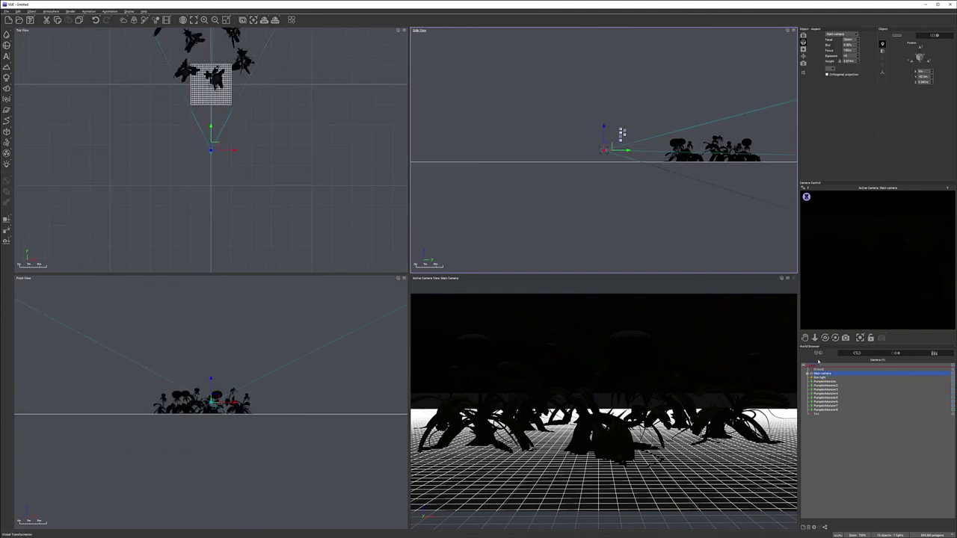
click(397, 80)
click(424, 282)
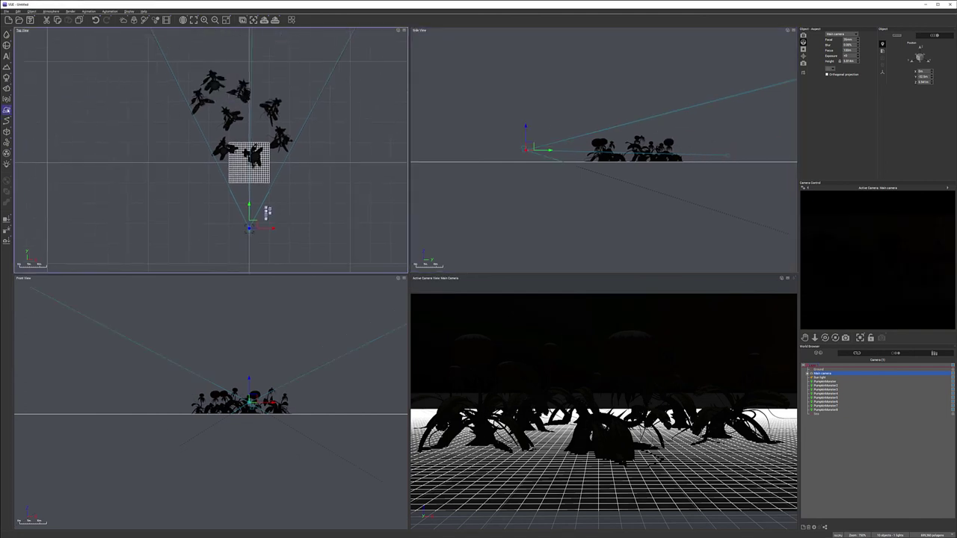
click(7, 110)
click(722, 127)
mouse_move(723, 127)
mouse_down()
mouse_move(749, 152)
mouse_move(726, 119)
mouse_up()
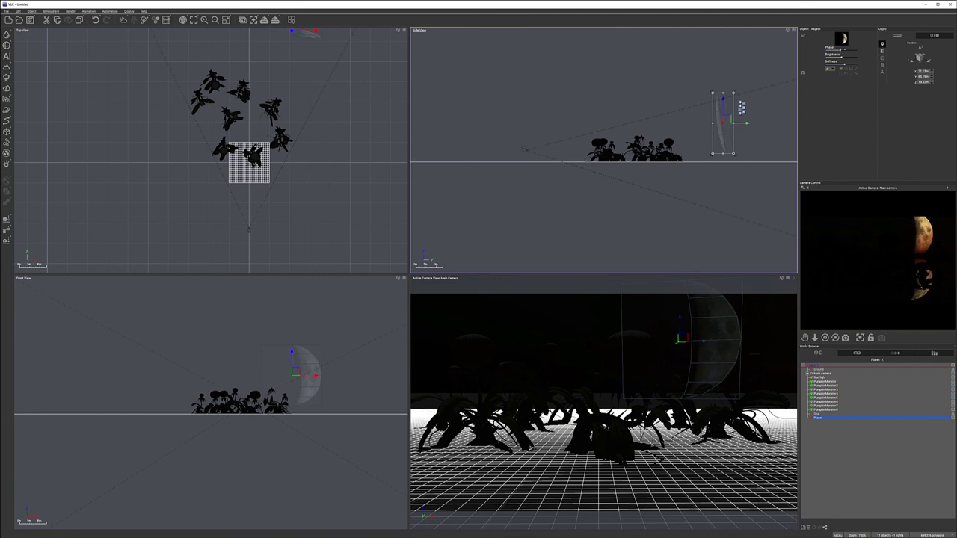
drag(844, 50, 841, 50)
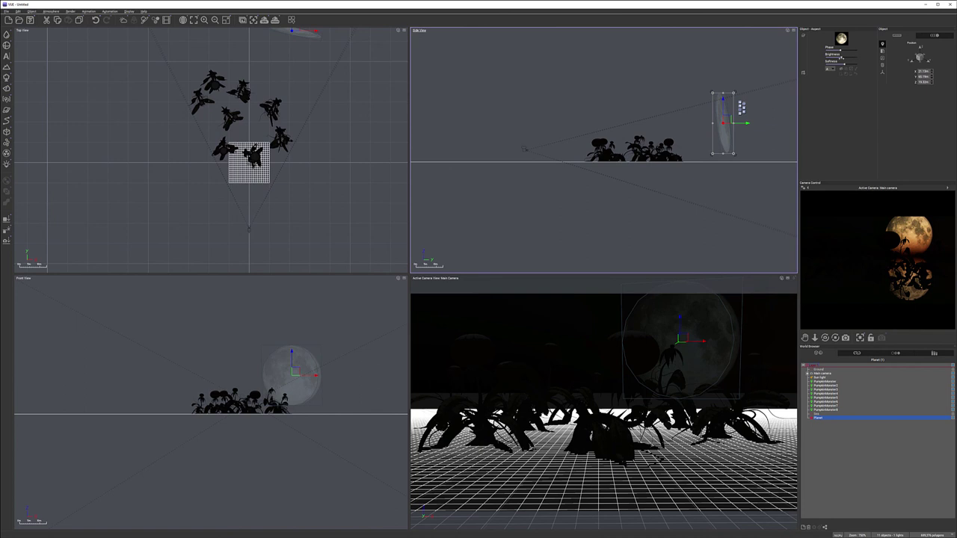
drag(850, 58, 850, 65)
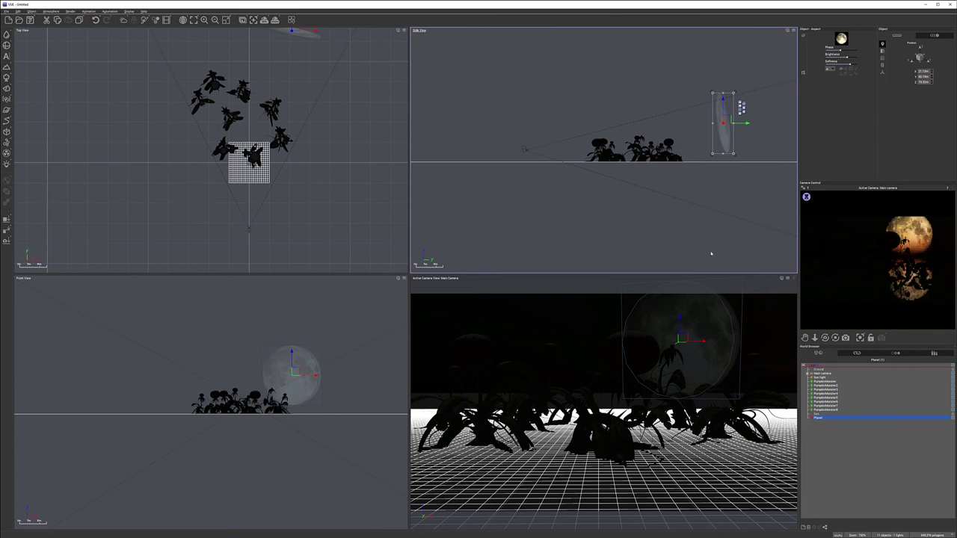
Tilt the main camera slightly upward to fit the whole moon in the frame.
click(824, 374)
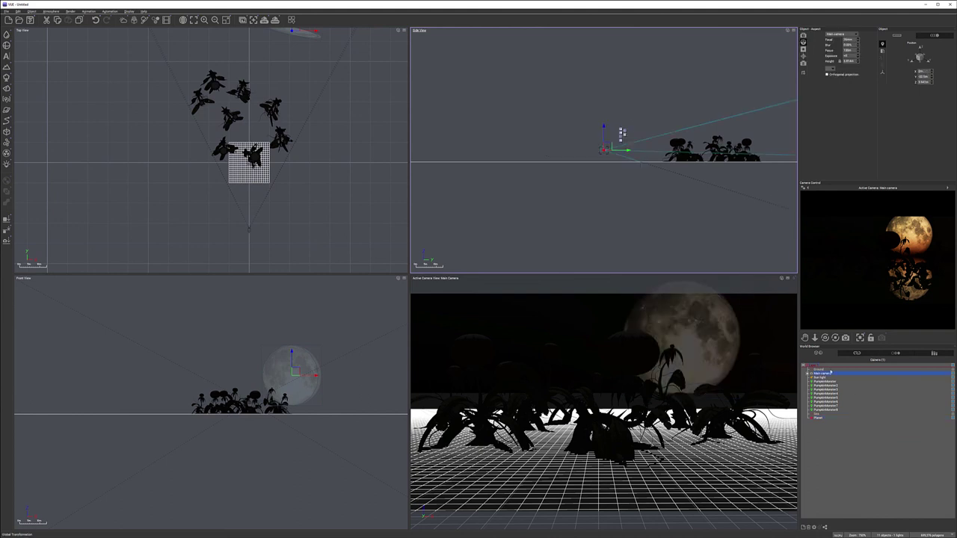
drag(825, 338, 825, 333)
Add a quadratic light and place it high above the rear of the plant group.
right_drag(272, 88, 304, 131)
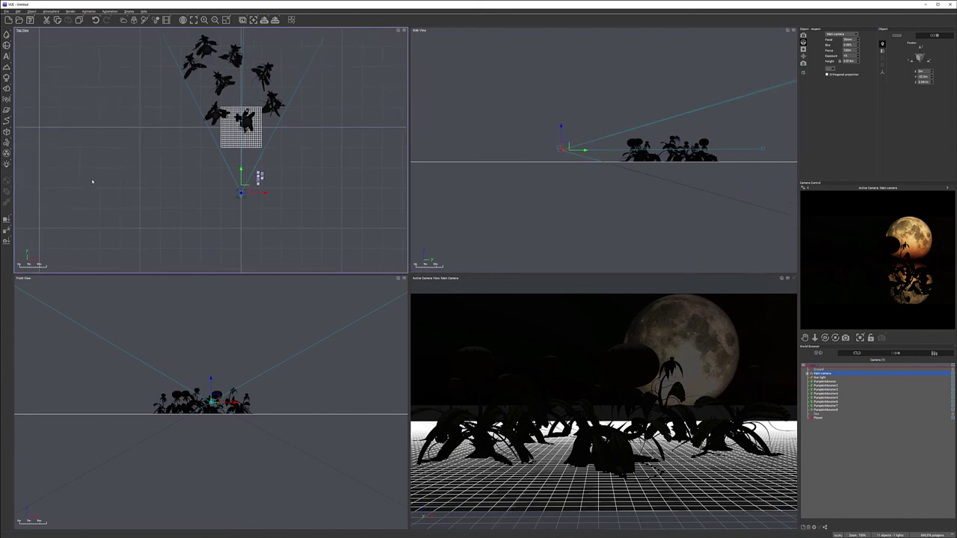
click(7, 164)
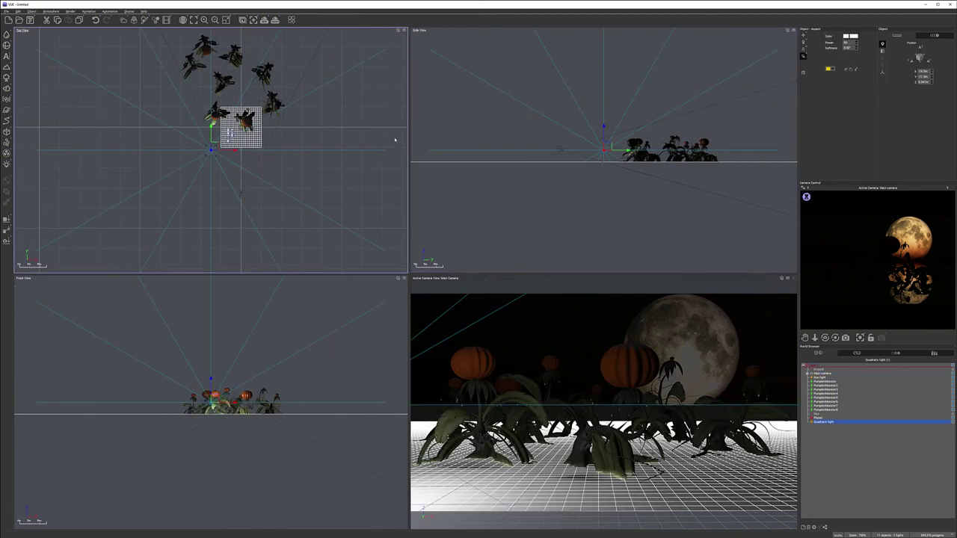
drag(609, 147, 577, 96)
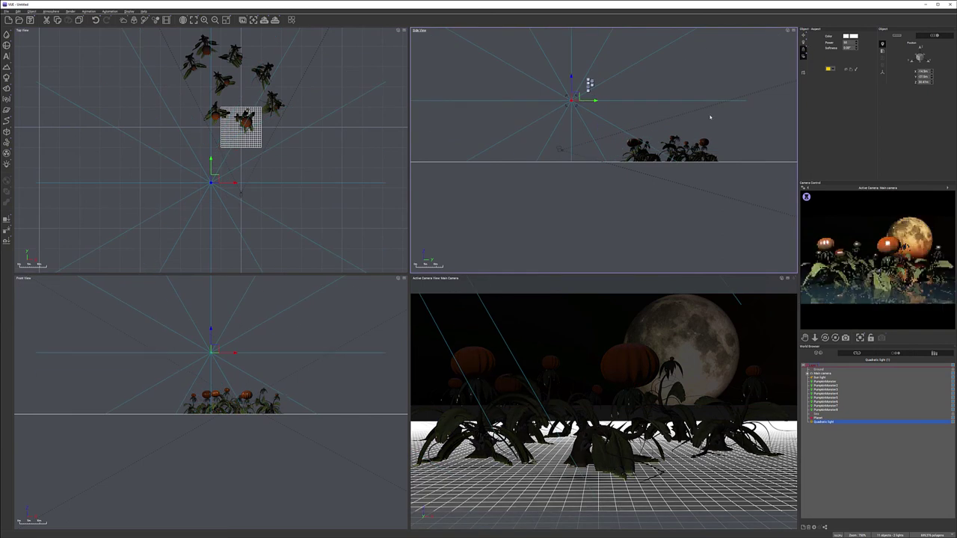
drag(573, 97, 686, 78)
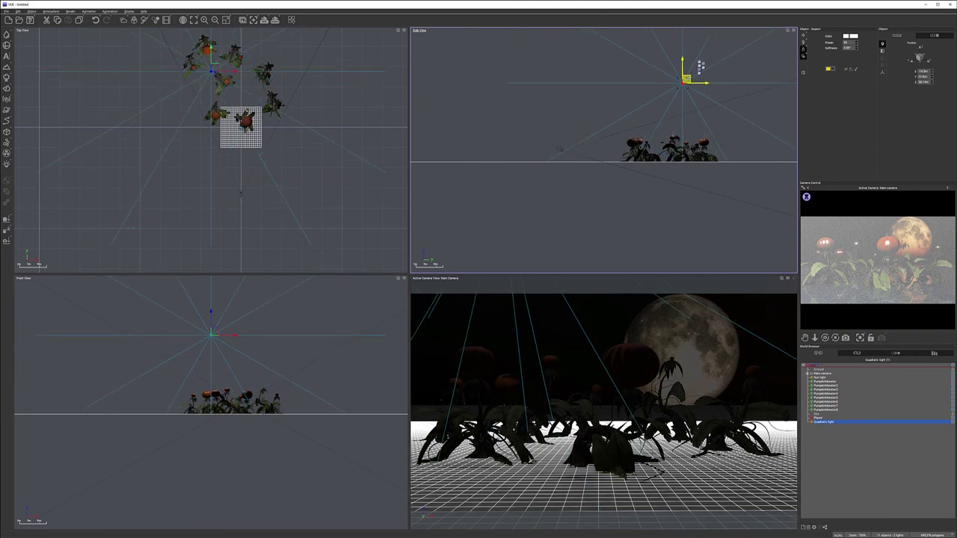
Give the quadratic light a light blue colour and reduce its power.
click(855, 36)
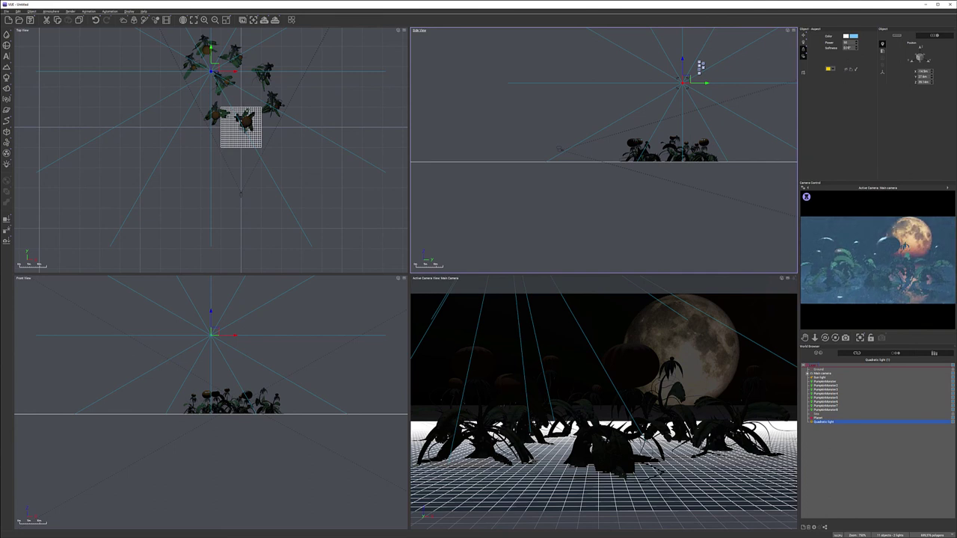
click(857, 44)
click(856, 45)
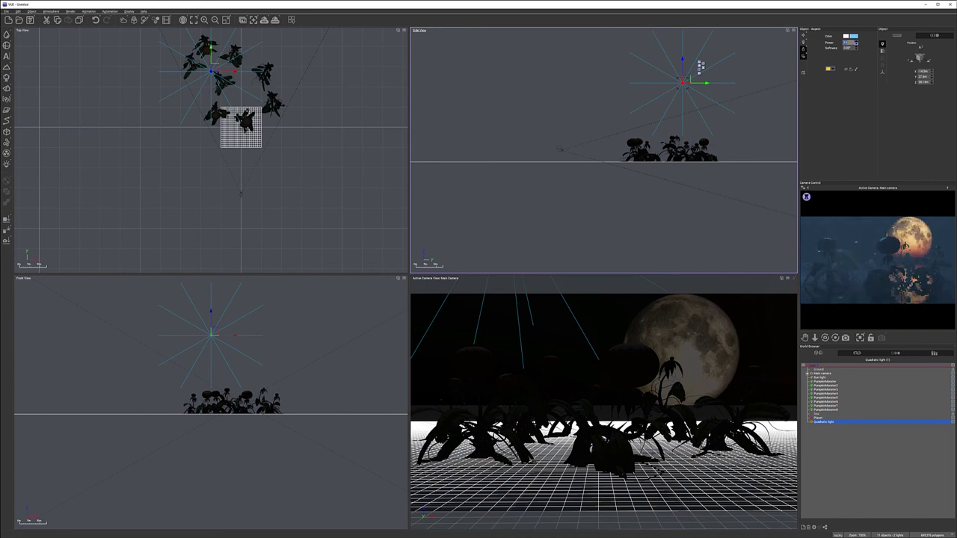
click(856, 45)
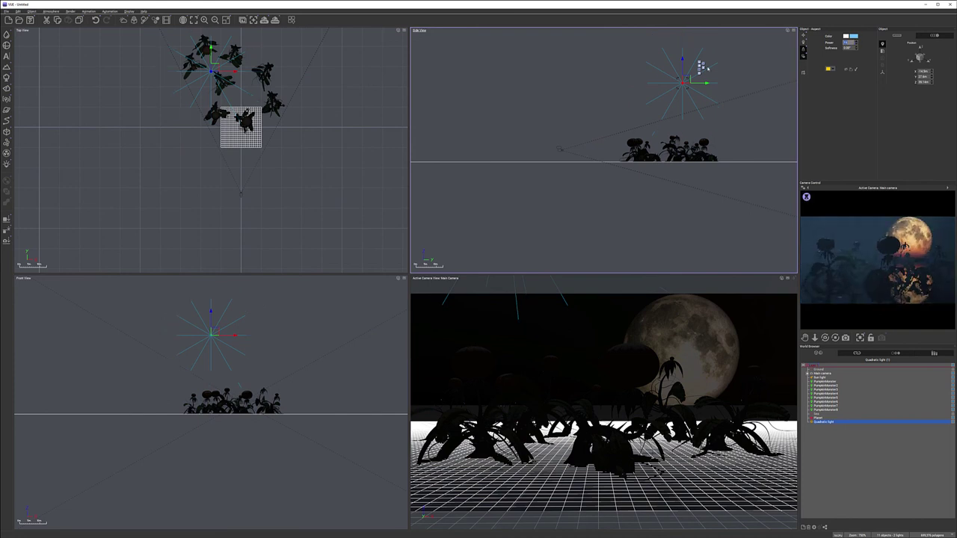
Move the quadratic light lower and to the left rear of the plant group.
drag(682, 81, 694, 96)
drag(232, 69, 183, 62)
drag(715, 80, 712, 85)
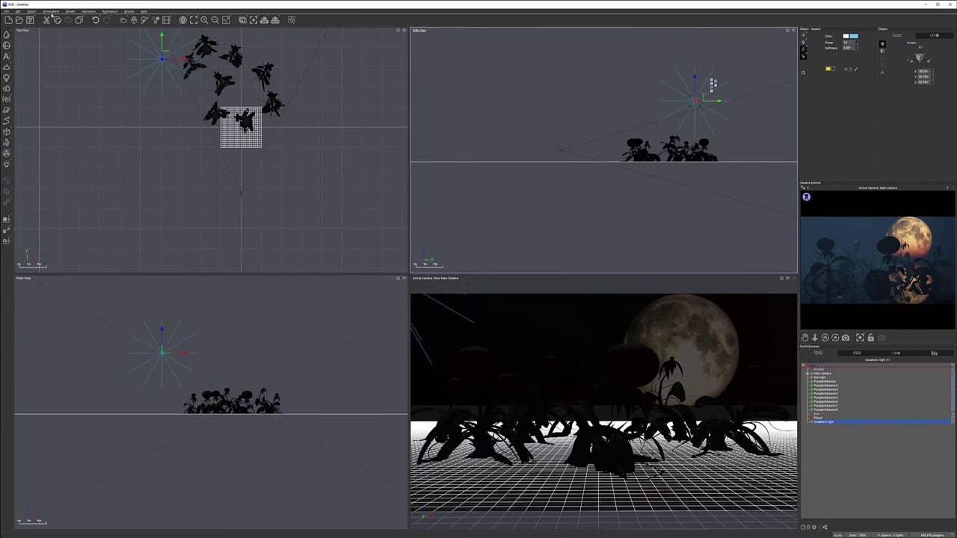
Raise the aerial perspective and the fog ground density in the atmosphere's sky, fog and haze settings.
click(53, 12)
click(67, 63)
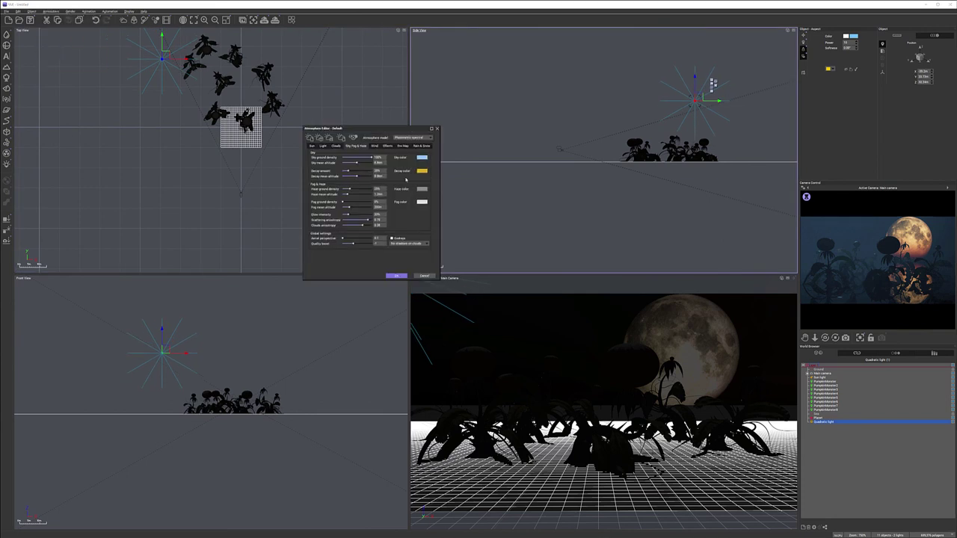
drag(347, 238, 368, 237)
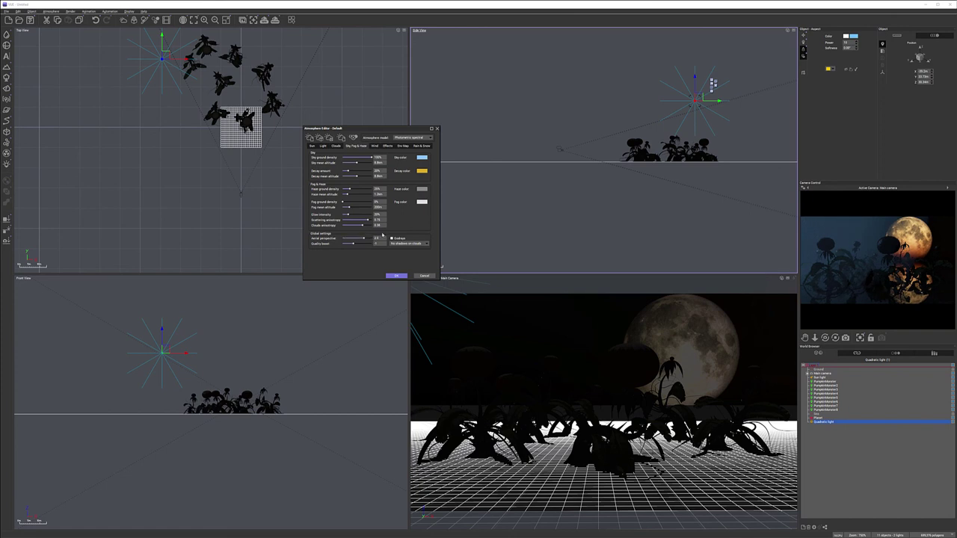
drag(366, 239, 373, 239)
drag(343, 202, 357, 202)
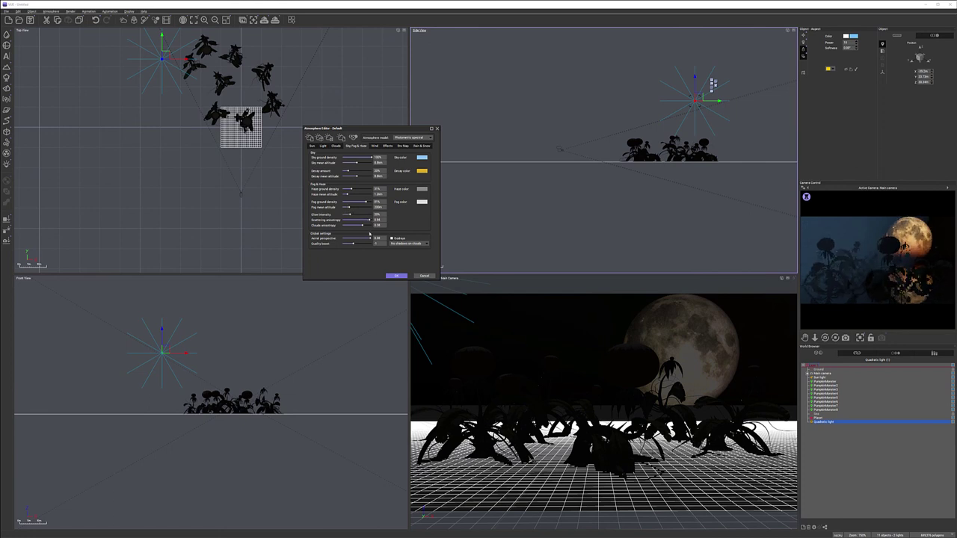
drag(368, 238, 372, 239)
click(396, 276)
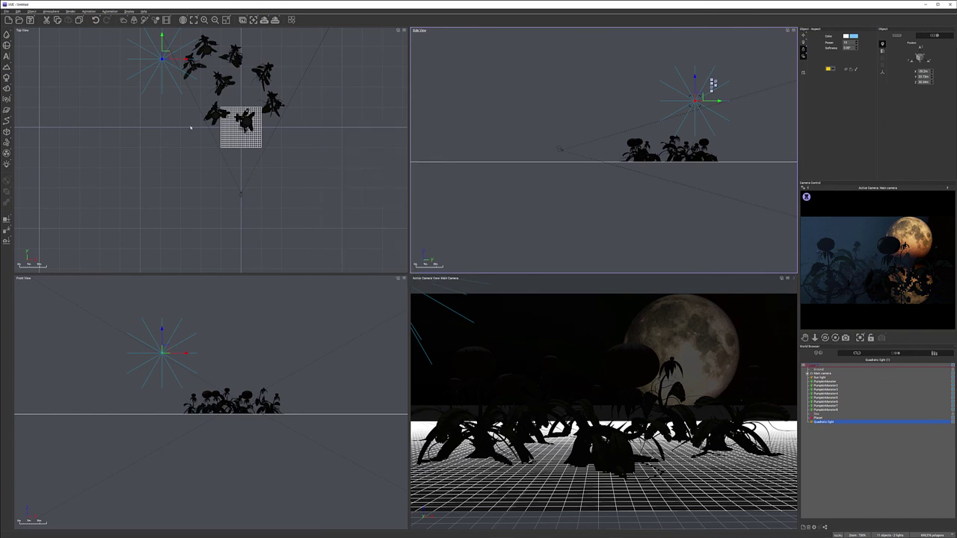
Copy the light blue quadratic light to the front right of the plant group and colour the copy orange.
alt+drag(167, 55, 302, 151)
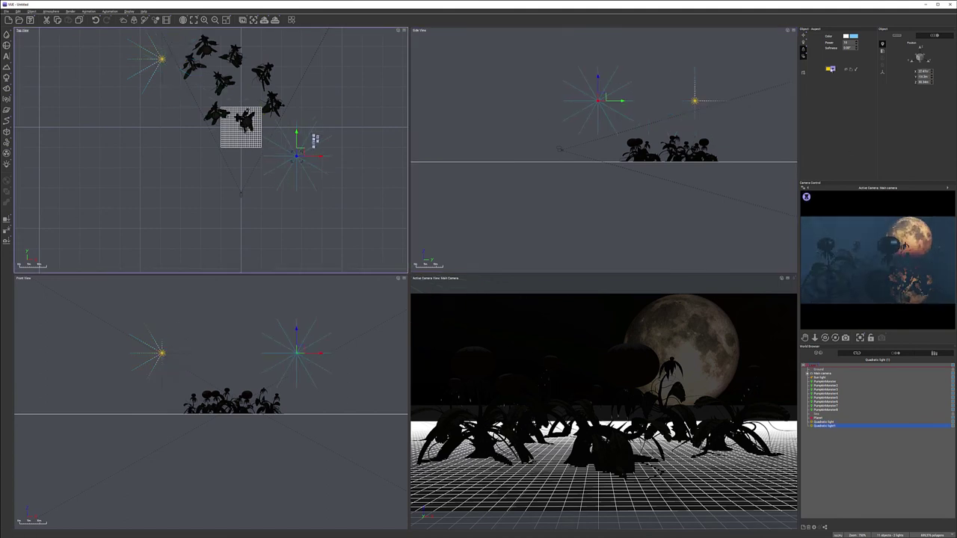
click(853, 36)
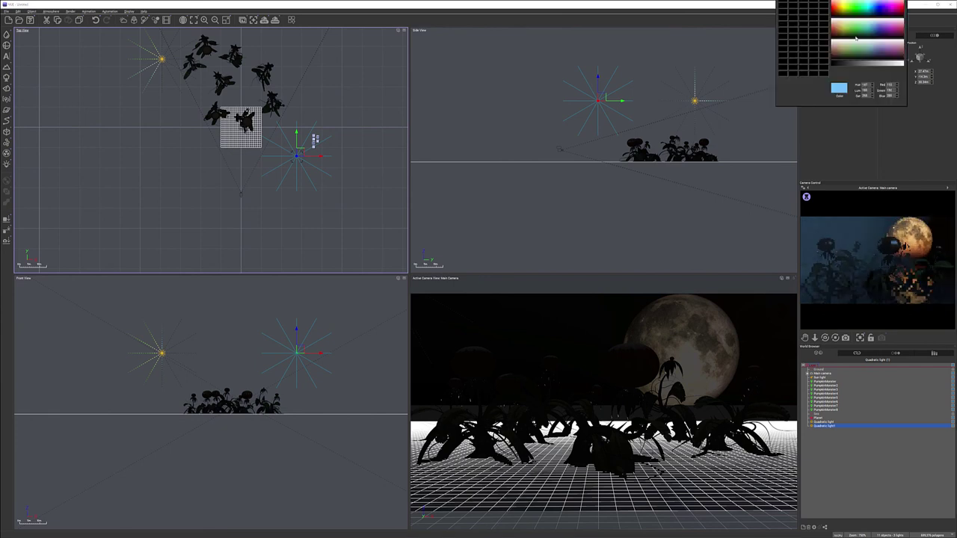
click(837, 4)
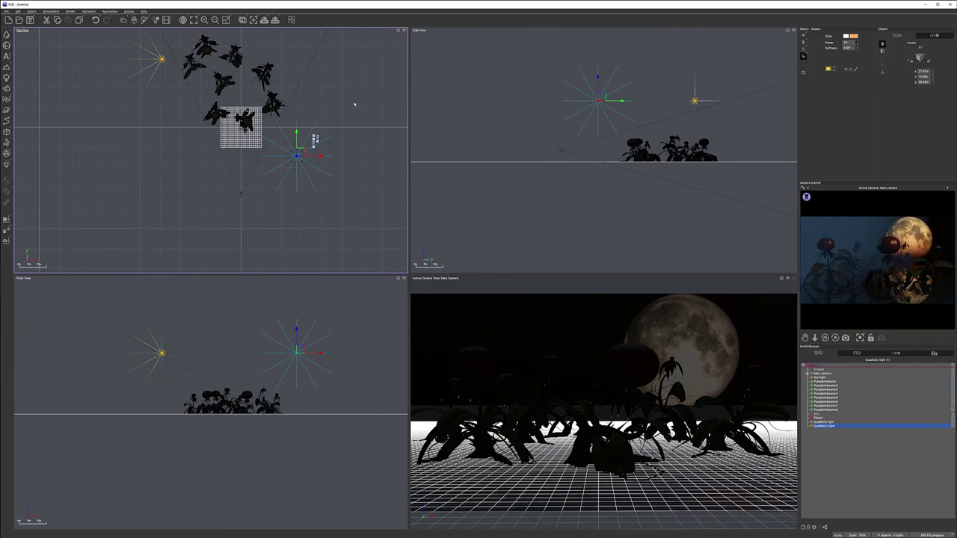
Move the orange light closer to the camera's right side and lower it to just above the ground.
drag(300, 152, 271, 163)
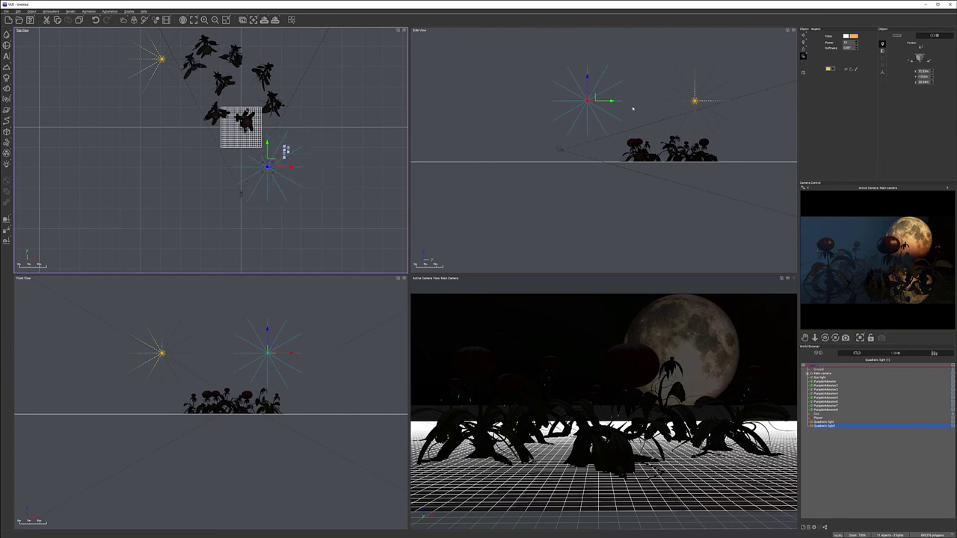
drag(603, 87, 600, 137)
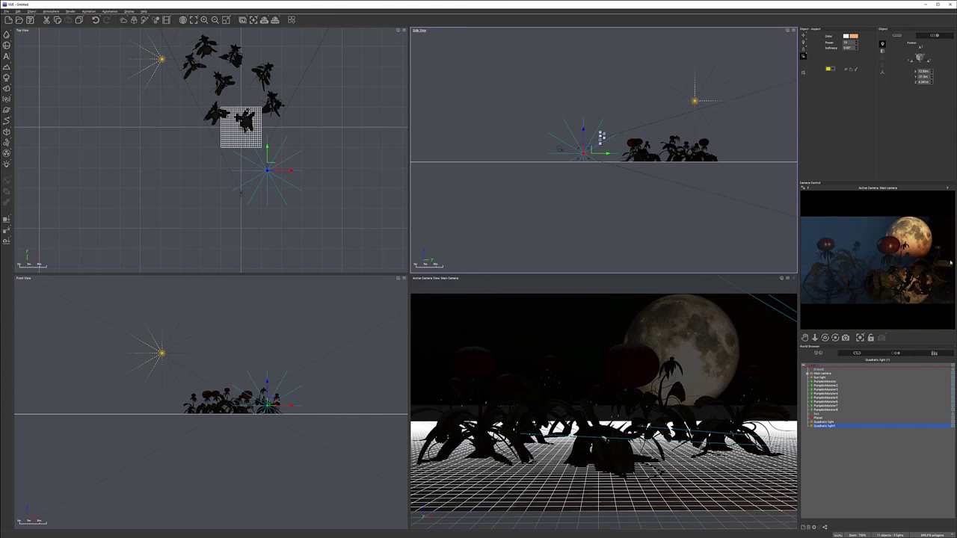
drag(282, 149, 292, 153)
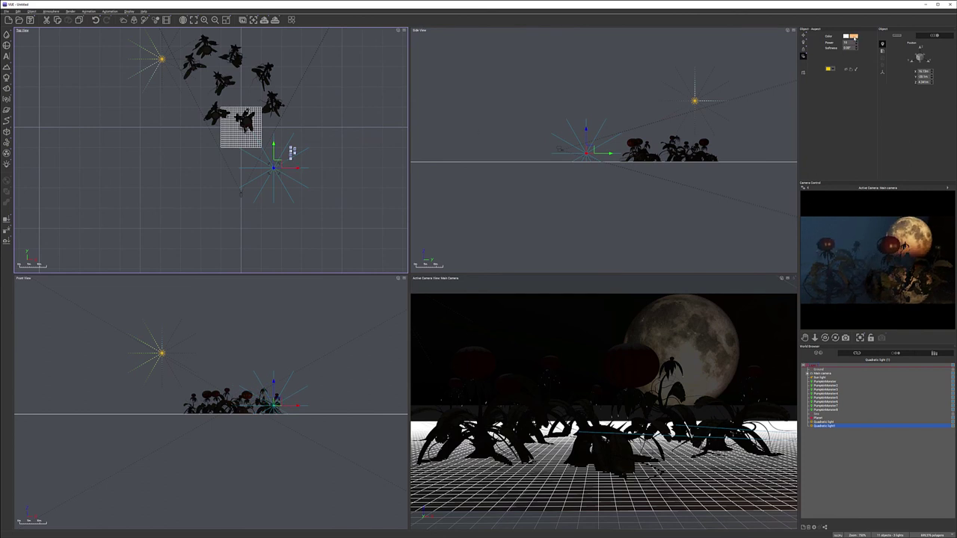
Change the front quadratic light's colour to yellow and raise the light slightly.
click(854, 36)
click(839, 6)
click(590, 148)
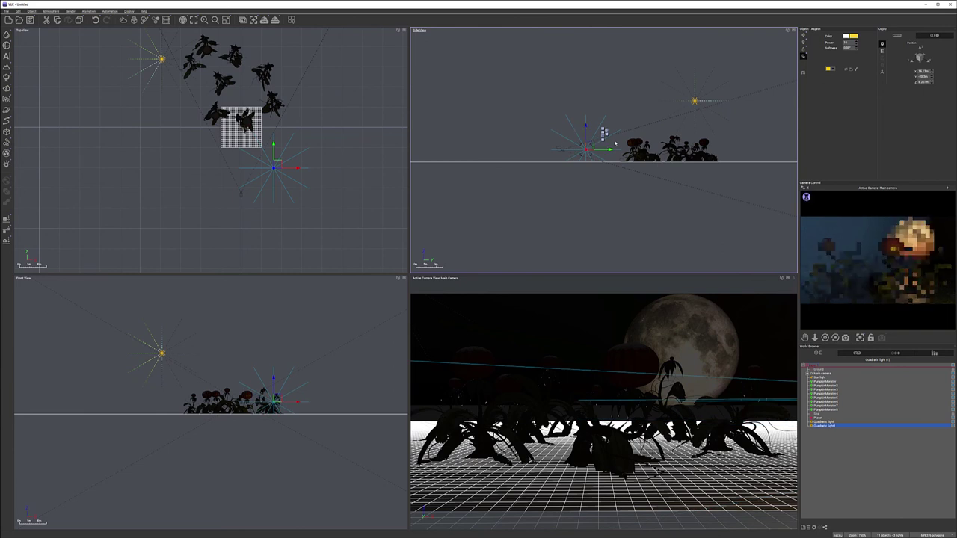
Duplicate the blue rear quadratic light and place the copy high to the left of the front plants.
click(162, 57)
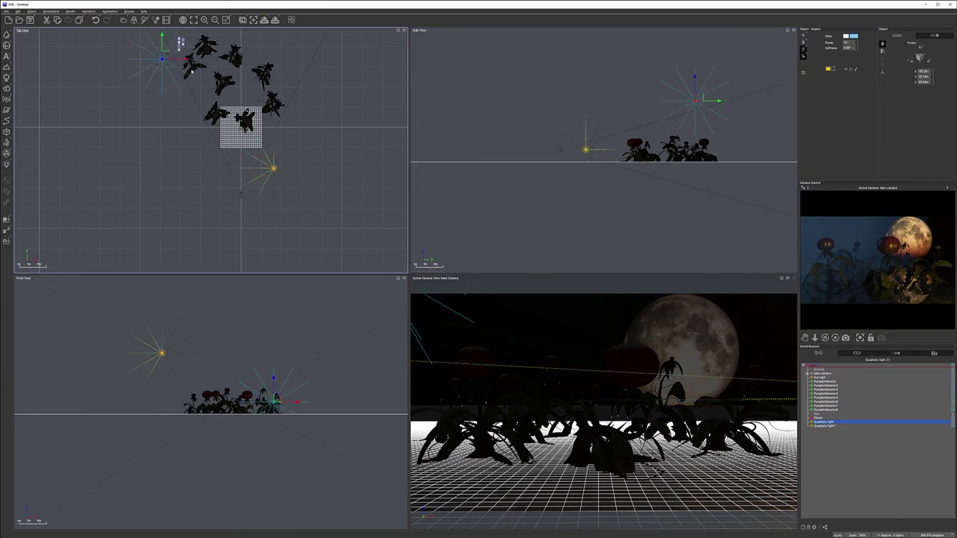
alt+drag(165, 56, 325, 42)
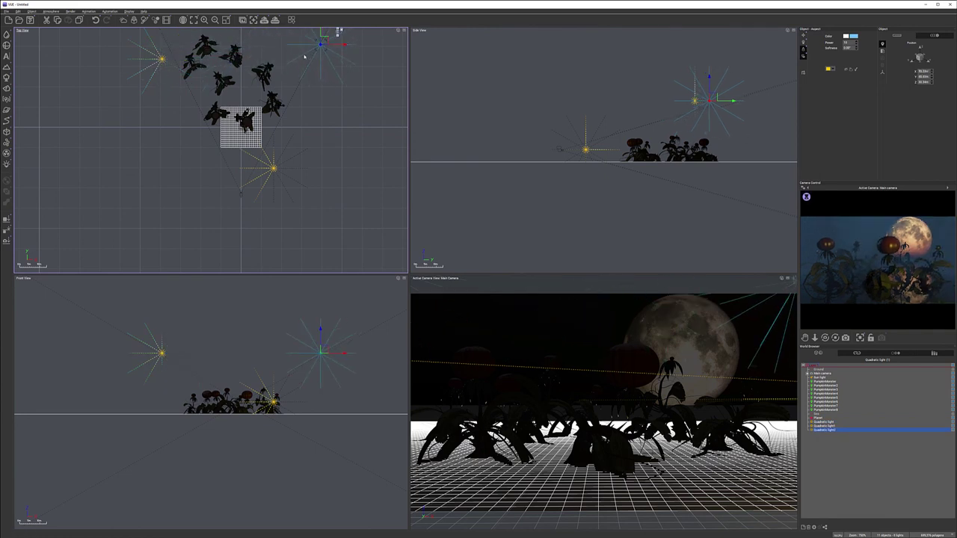
drag(329, 39, 201, 110)
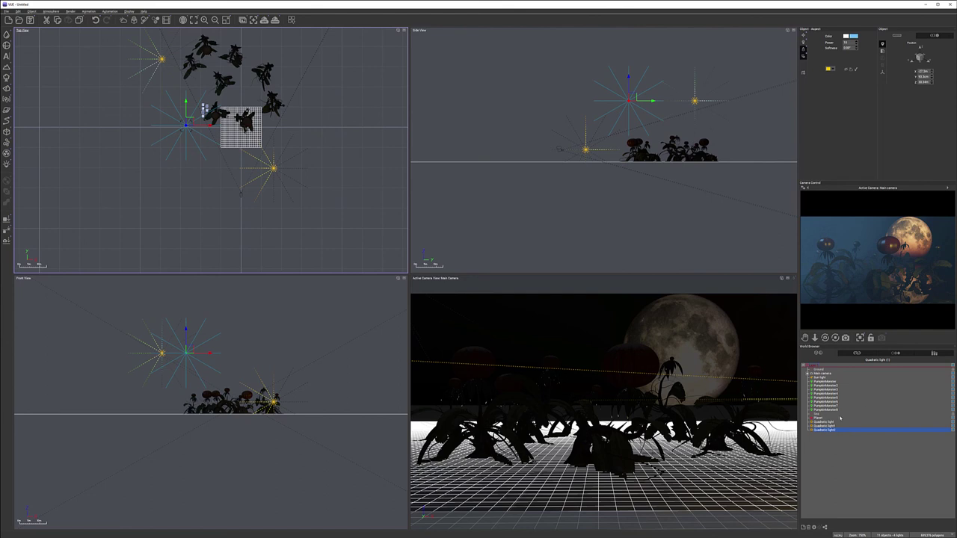
Move the sun light behind the plant group and set its height slightly above the ground for a dusk sky.
click(821, 377)
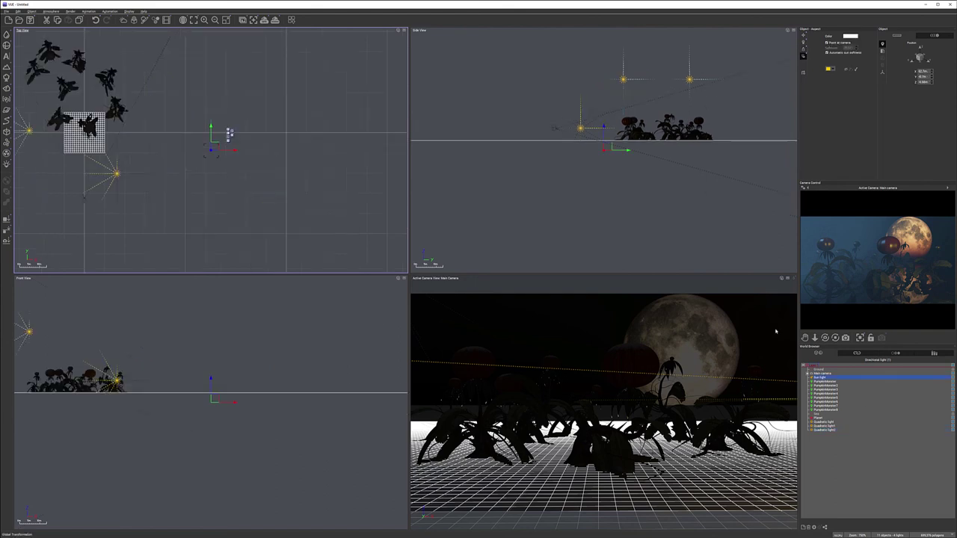
drag(611, 147, 746, 136)
middle_drag(231, 130, 277, 217)
drag(297, 90, 223, 69)
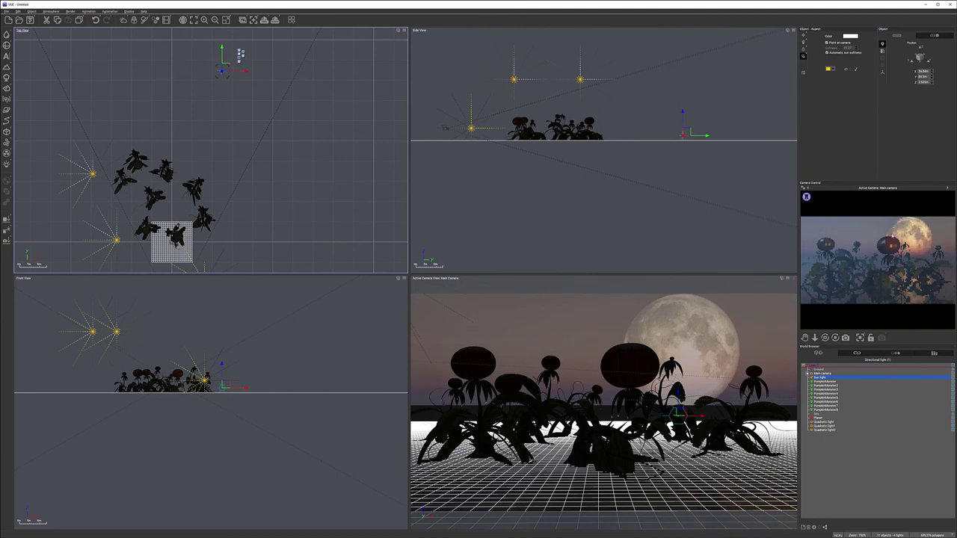
drag(700, 118, 700, 107)
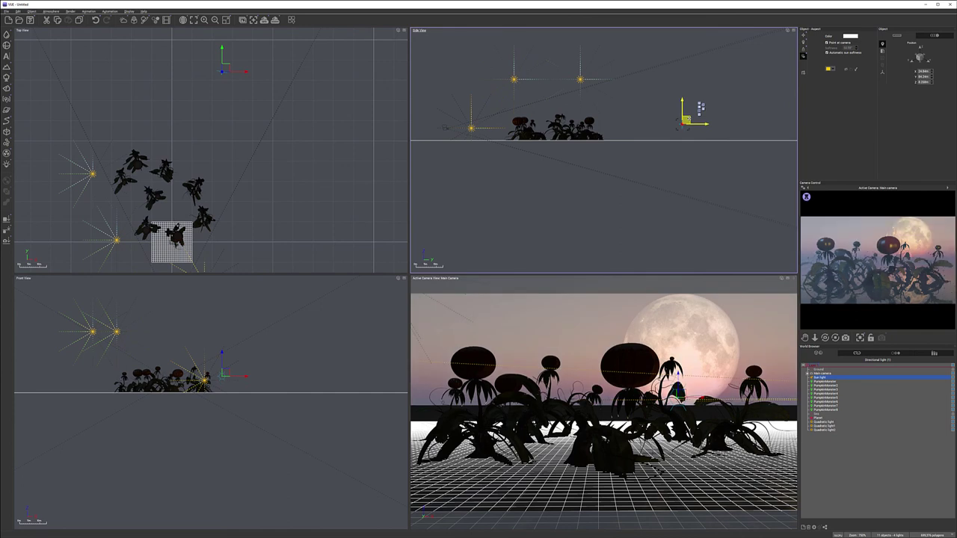
drag(701, 107, 703, 124)
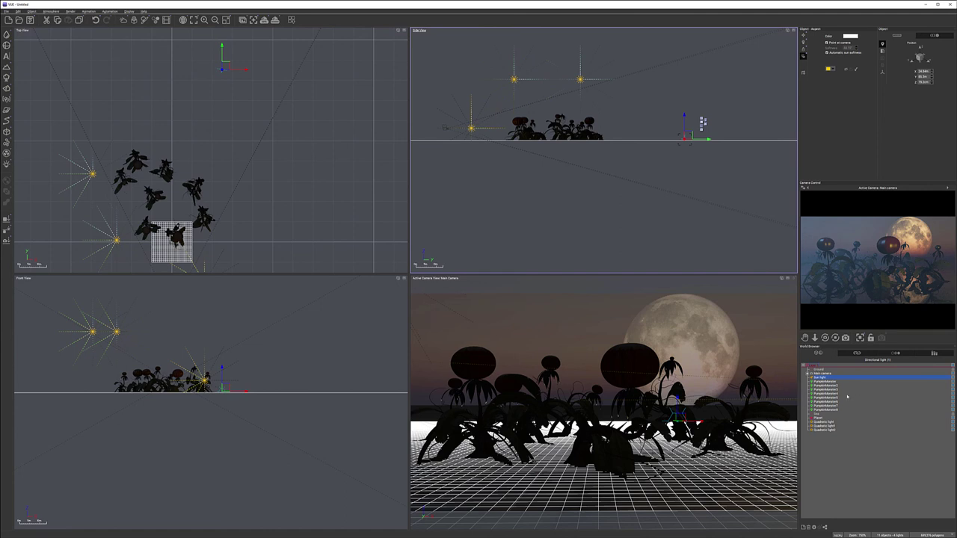
Select all PumpkinMonster plants and open their orange Frog Leather Wrinkles pumpkin material for editing.
click(826, 382)
shift+click(829, 410)
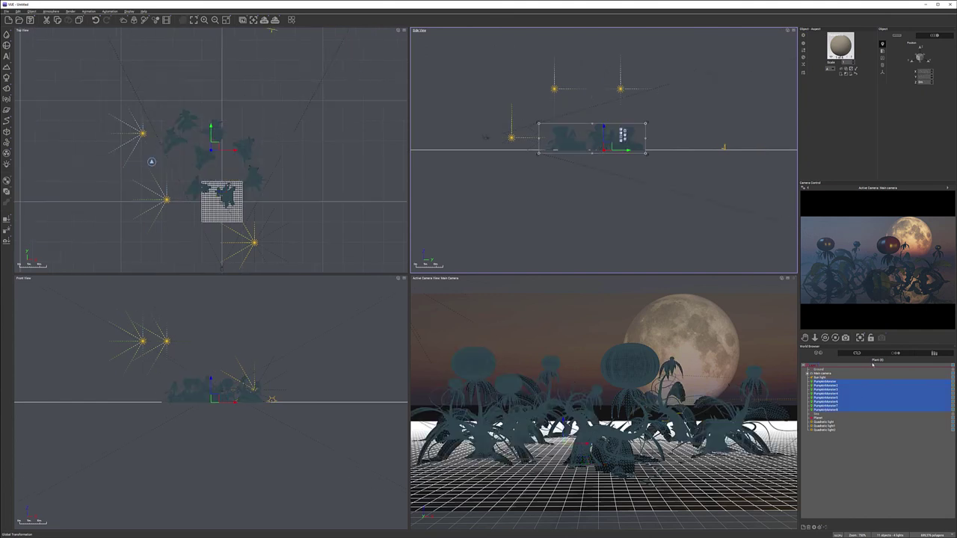
click(853, 57)
click(853, 57)
click(853, 58)
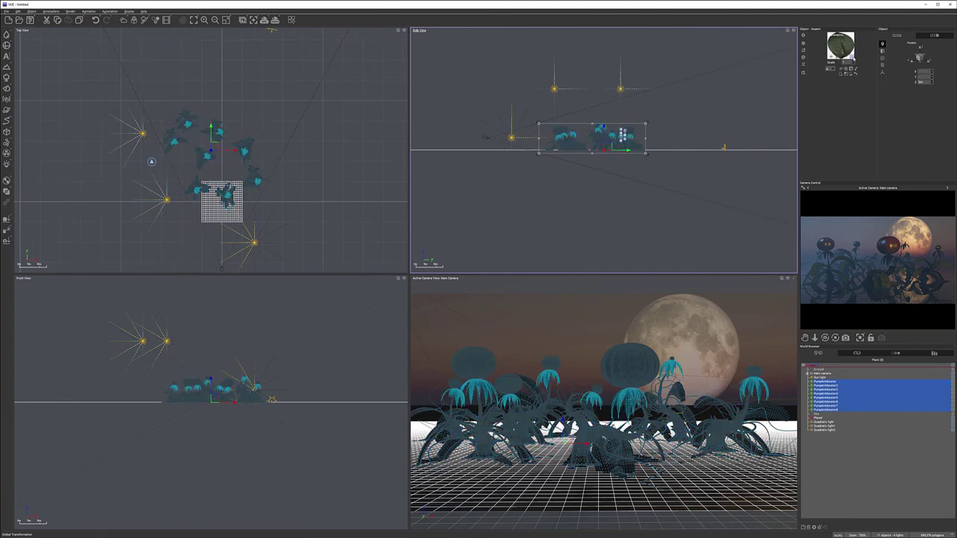
click(853, 57)
double_click(853, 59)
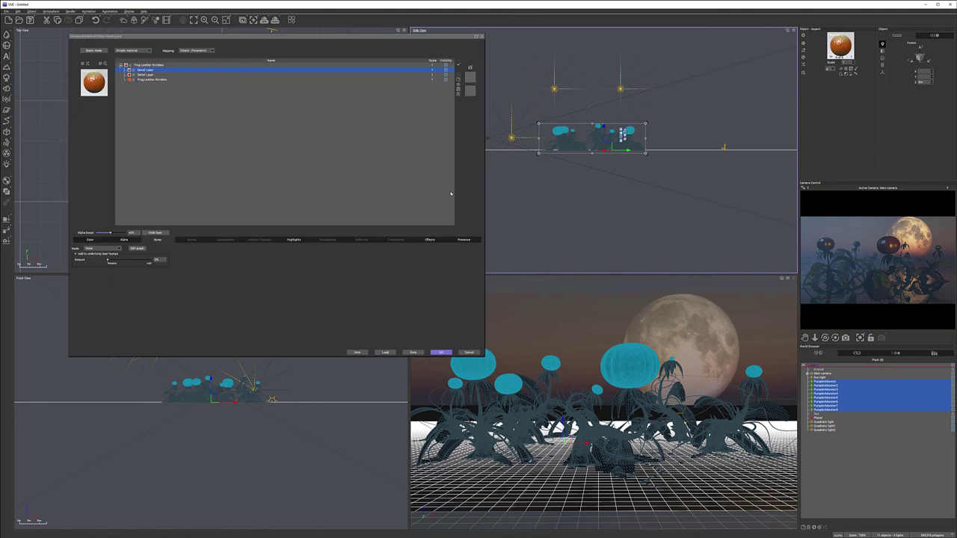
Reduce the highlight intensity and highlight size of the pumpkin material's base Frog Leather Wrinkles layer.
click(157, 79)
click(297, 234)
drag(145, 262, 111, 270)
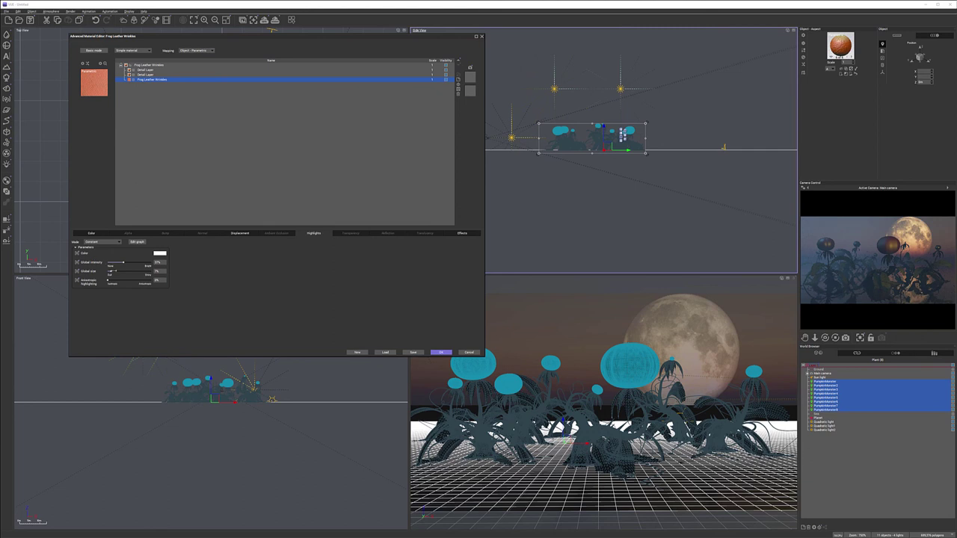
drag(123, 262, 113, 262)
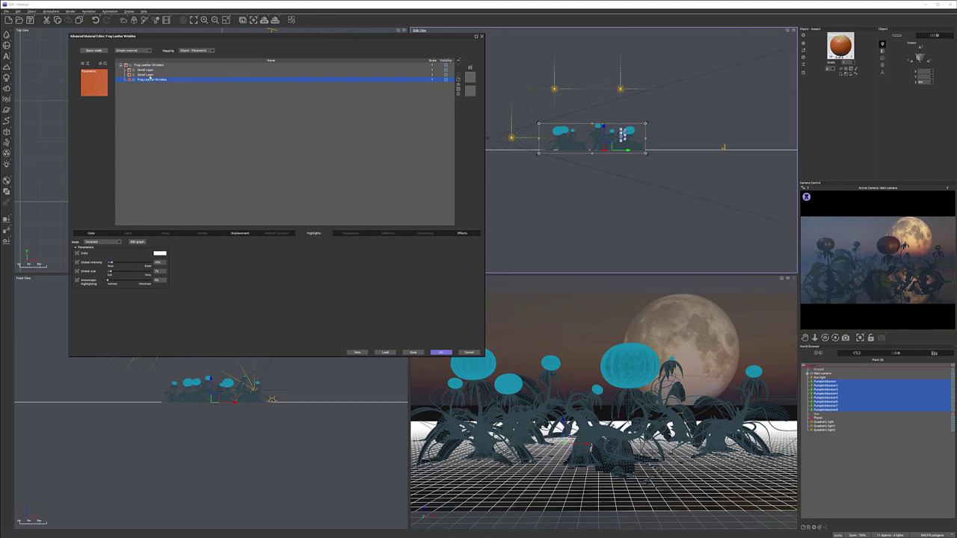
Reduce the highlight intensity and highlight size of both detail layers in the pumpkin material.
click(146, 75)
mouse_move(133, 275)
mouse_down()
mouse_move(149, 270)
mouse_move(131, 274)
mouse_move(131, 266)
mouse_up()
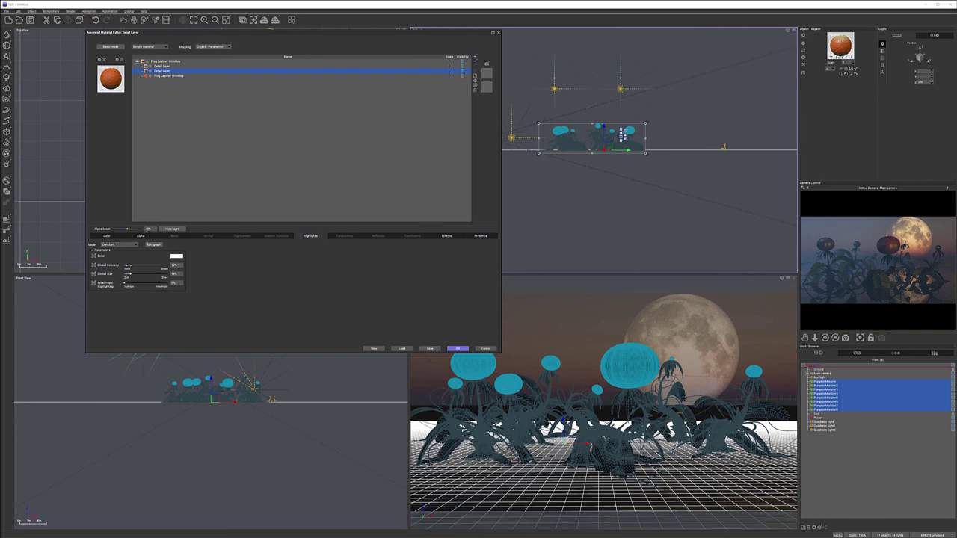
click(180, 66)
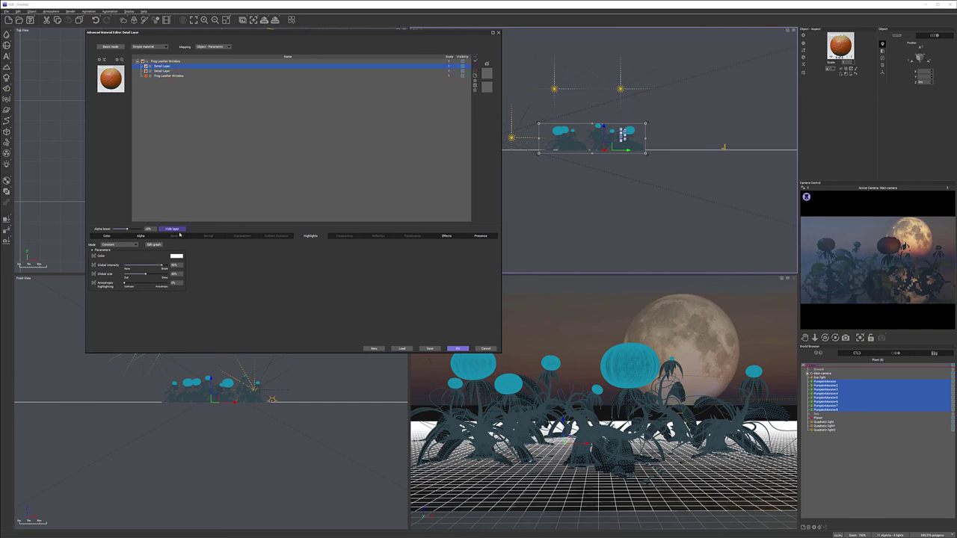
drag(146, 273, 125, 265)
Set the Frog Leather Wrinkles layer's luminous value to 100% and increase its ambient and diffuse lighting.
click(173, 76)
click(477, 229)
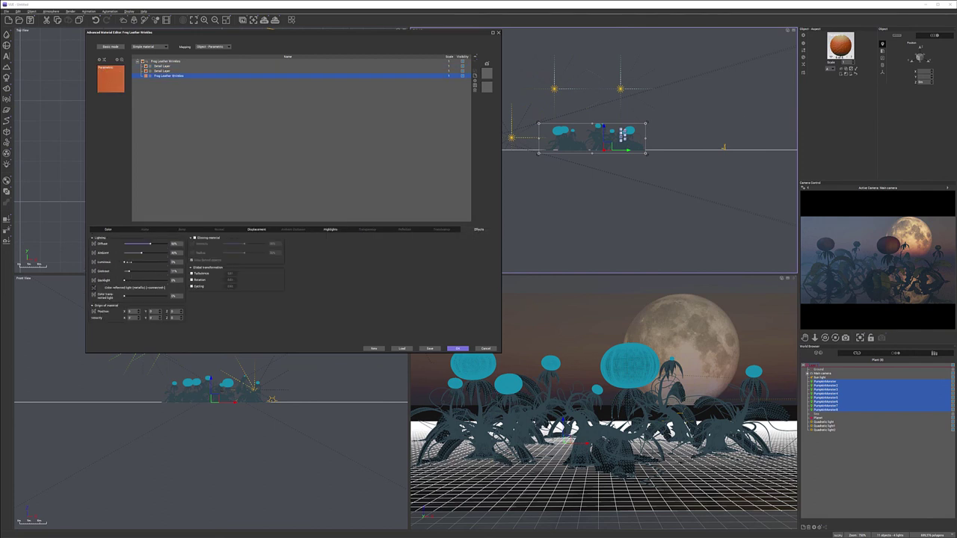
drag(146, 261, 168, 262)
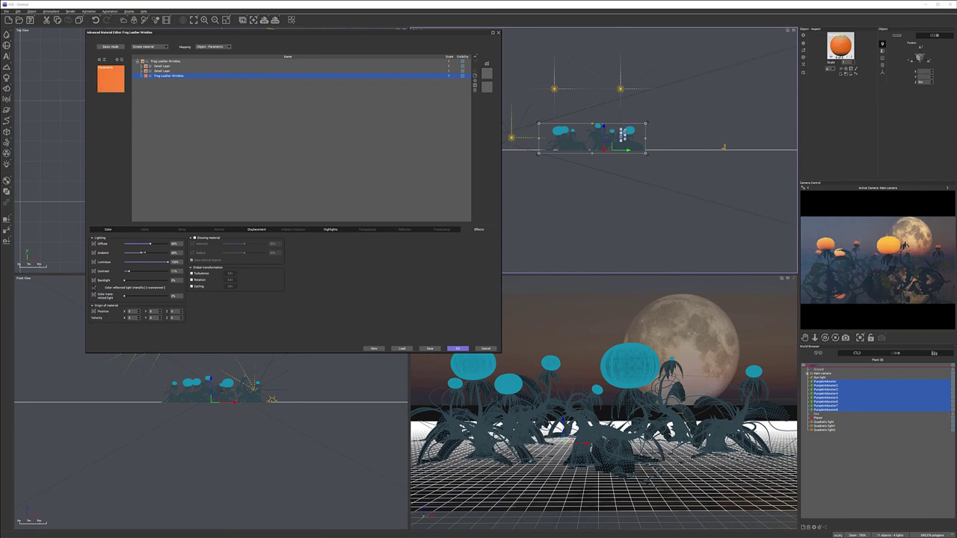
drag(146, 253, 155, 245)
Set the colour of transmitted light to 100% for the Frog Leather Wrinkles layer and apply the material changes.
click(395, 231)
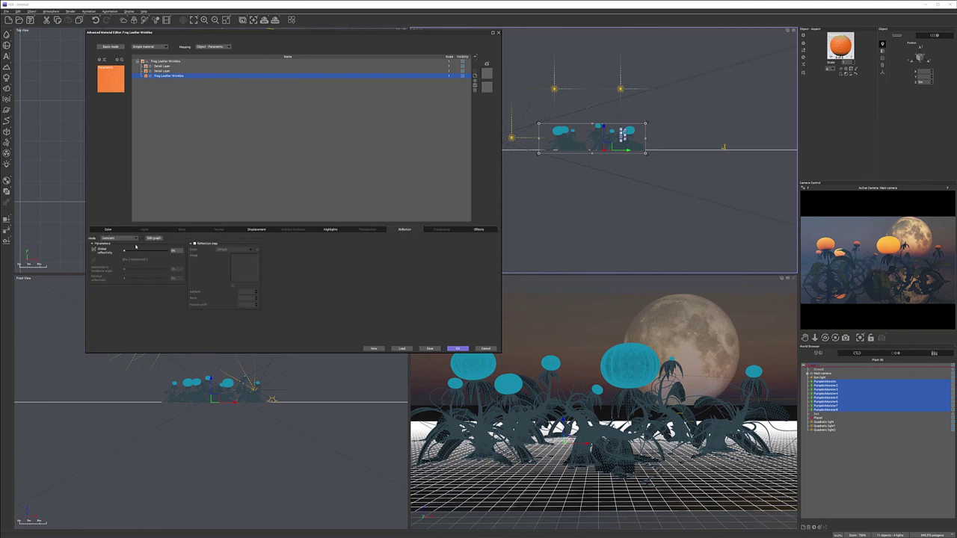
click(479, 229)
drag(124, 295, 373, 306)
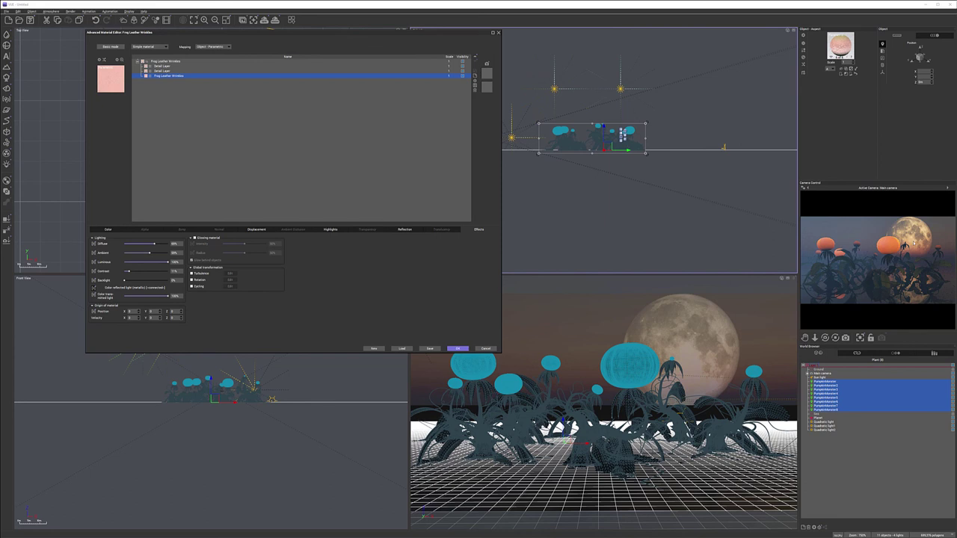
click(458, 348)
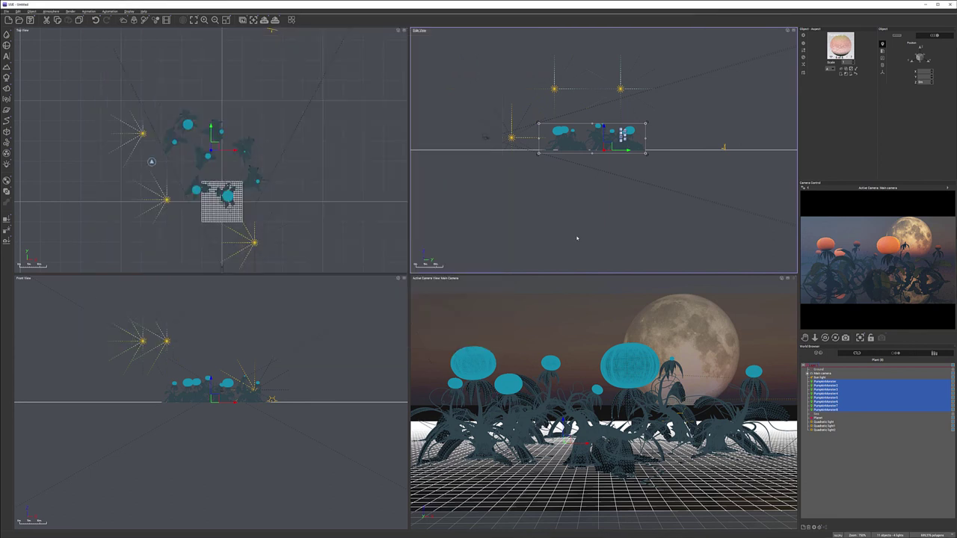
Render the scene to screen at 1920x1080, ignoring the luminous material warning, and close the finished render.
click(276, 20)
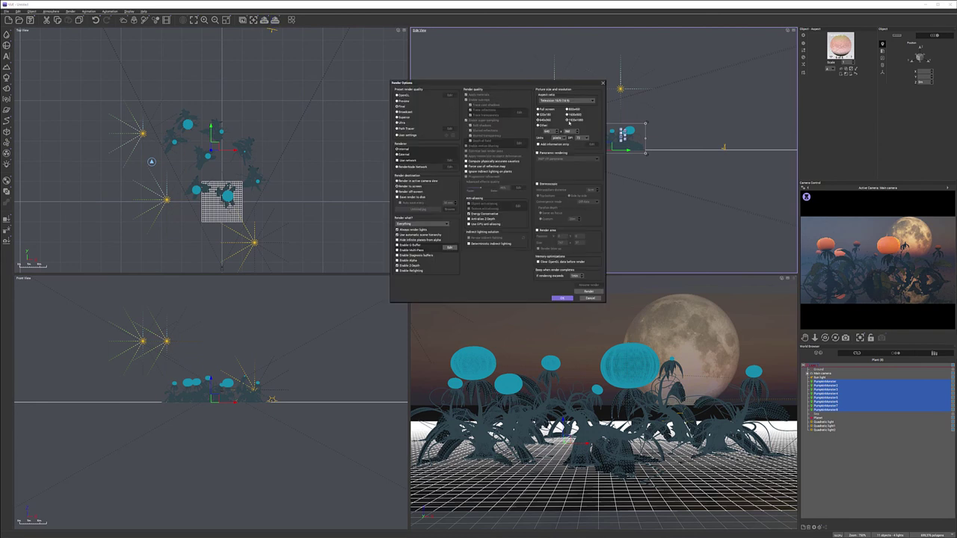
click(568, 297)
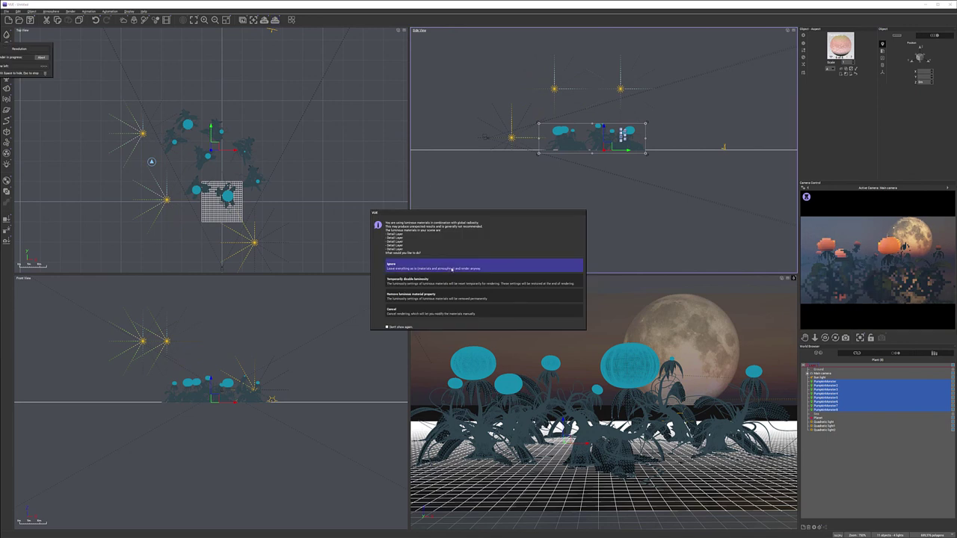
click(451, 270)
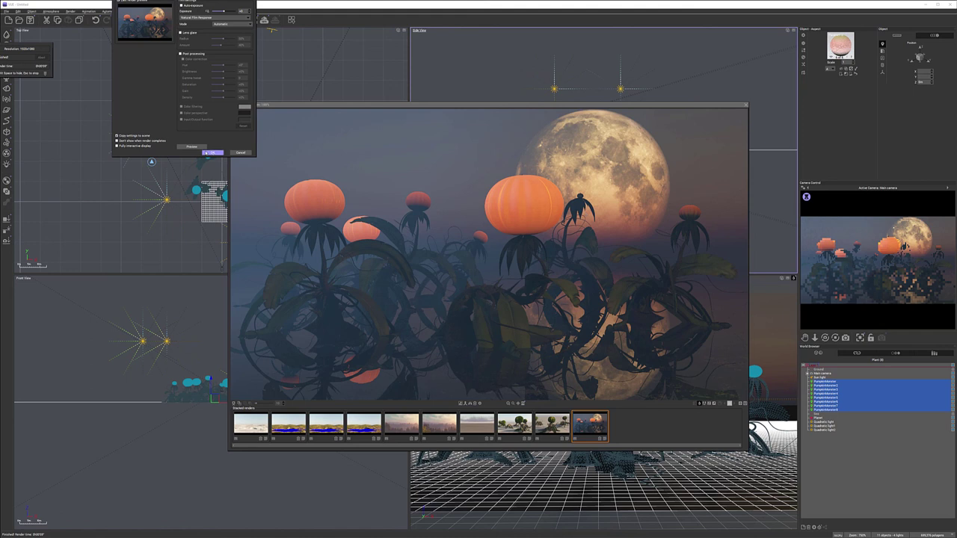
click(210, 153)
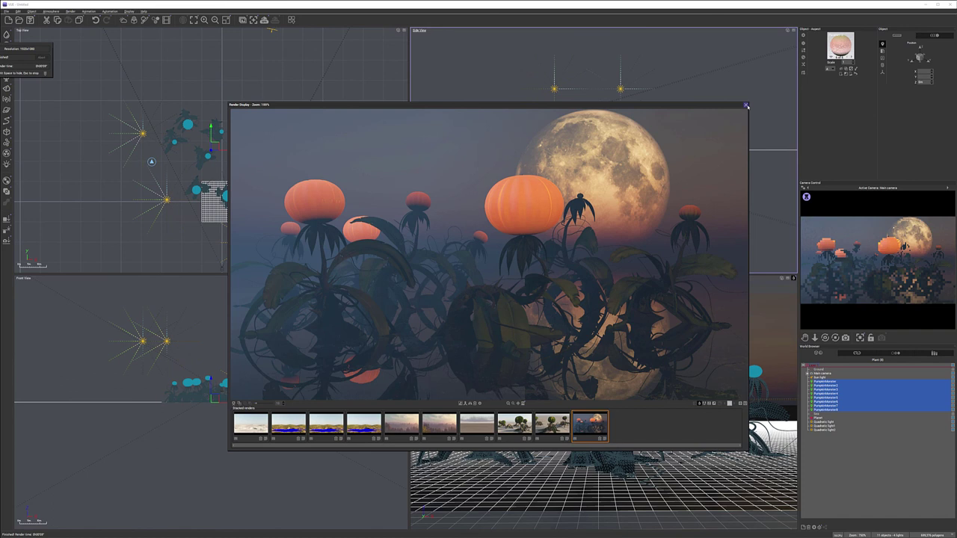
click(745, 106)
scroll(342, 227, up, 3)
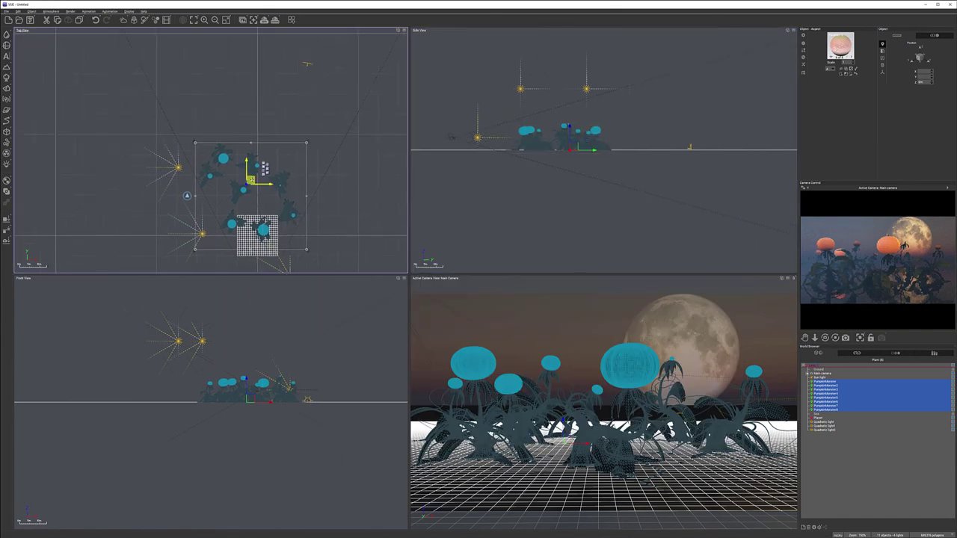
Duplicate the eight selected pumpkin plants twice, place both groups side by side behind the originals, and rotate the second group.
alt+drag(260, 60, 212, 77)
ctrl+drag(269, 150, 299, 97)
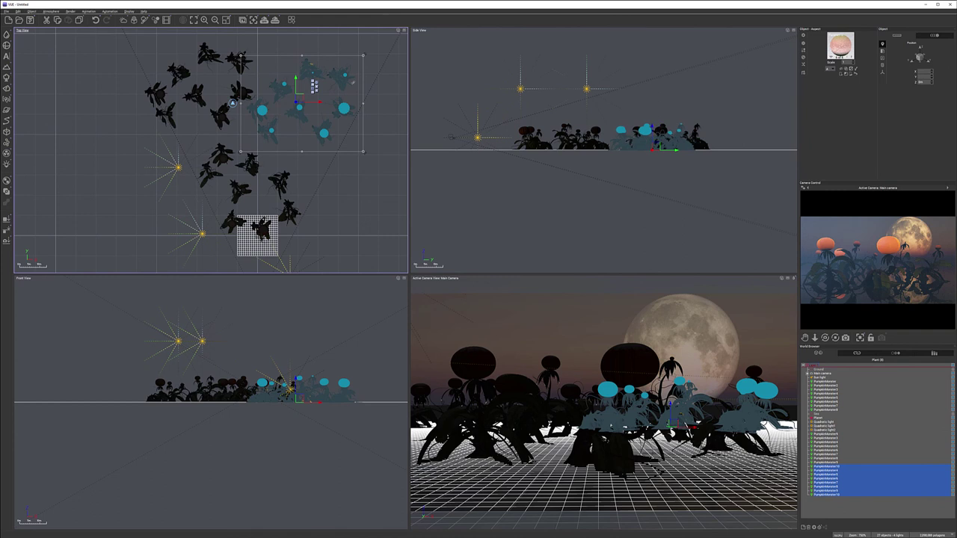
click(362, 155)
drag(241, 95, 249, 112)
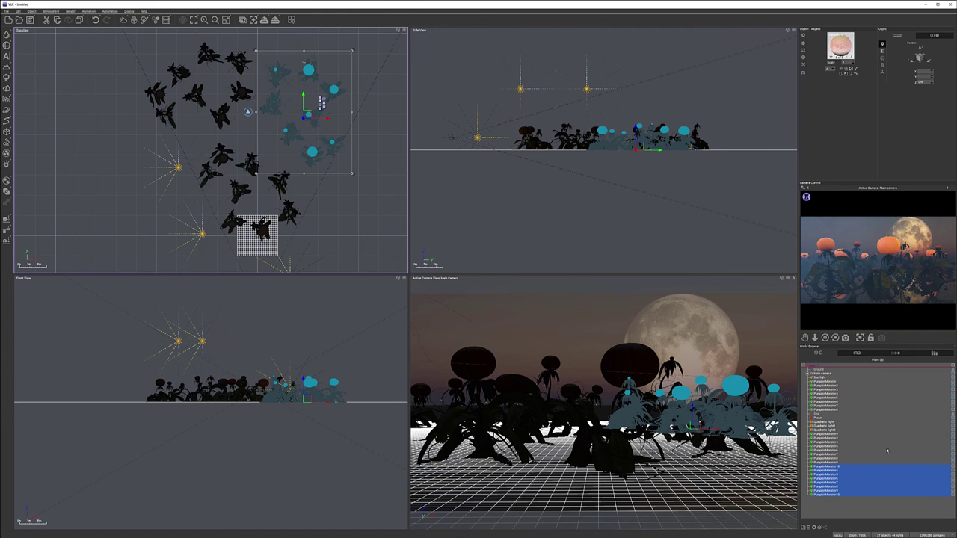
Select the 16 copied pumpkin plants and place a duplicate of them farther back from the camera, offset sideways.
click(831, 430)
click(831, 435)
shift+click(830, 494)
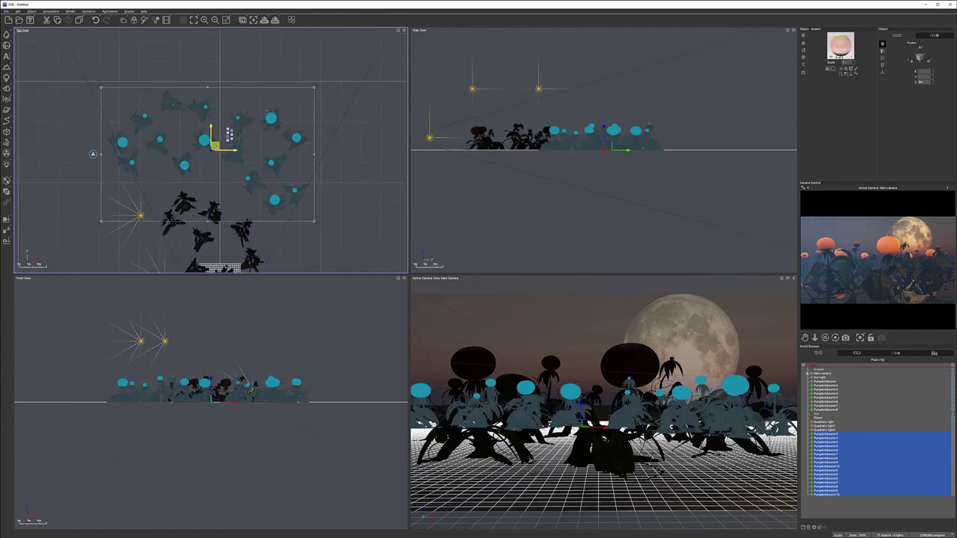
alt+drag(222, 59, 232, 61)
right_drag(249, 102, 259, 208)
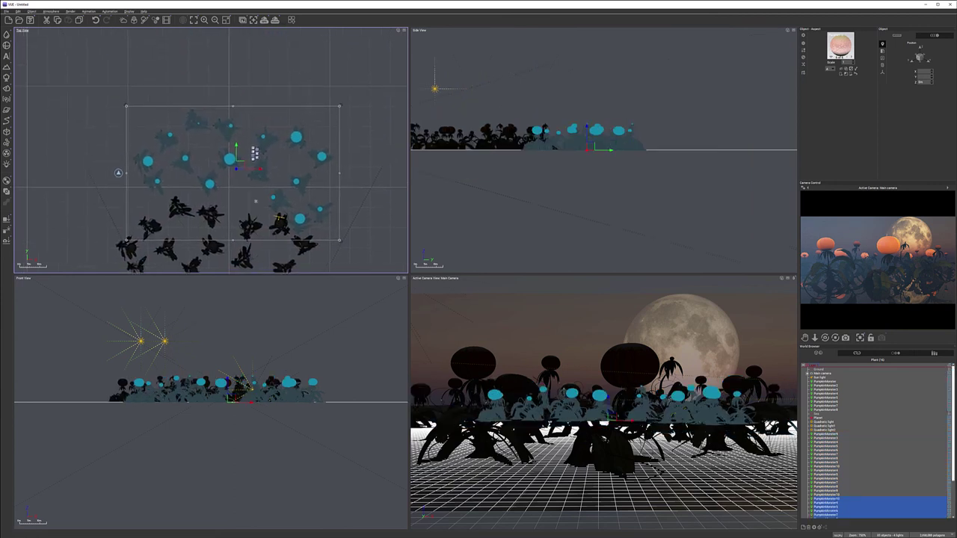
alt+drag(239, 169, 291, 151)
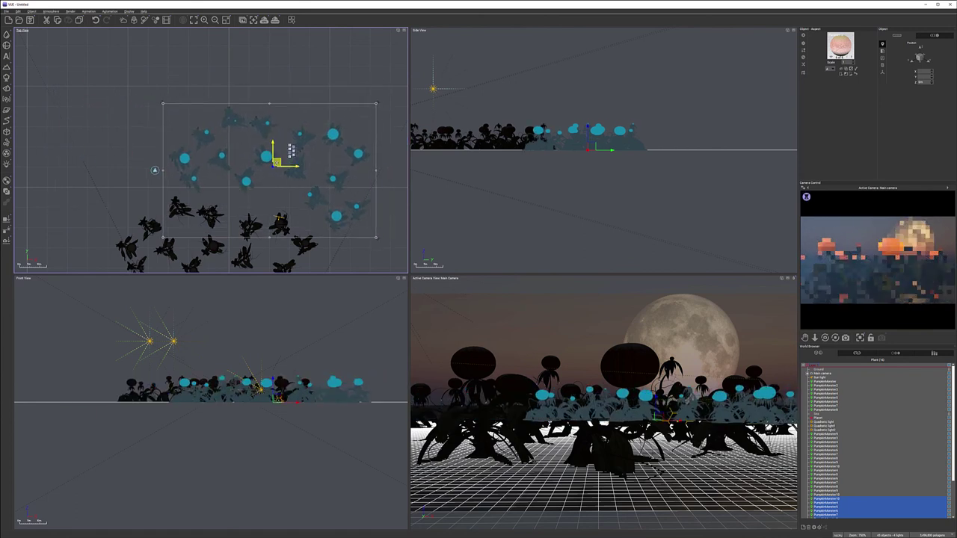
Duplicate the rear 16-plant group again, rotate the copy, and place it beside the existing rows to fill the opposite side.
drag(291, 152, 148, 66)
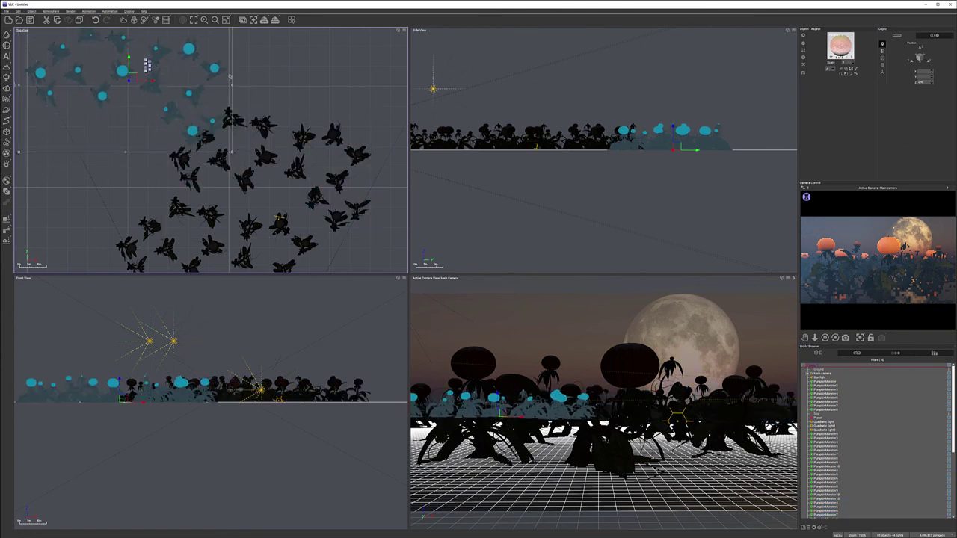
drag(234, 154, 194, 39)
drag(147, 66, 163, 111)
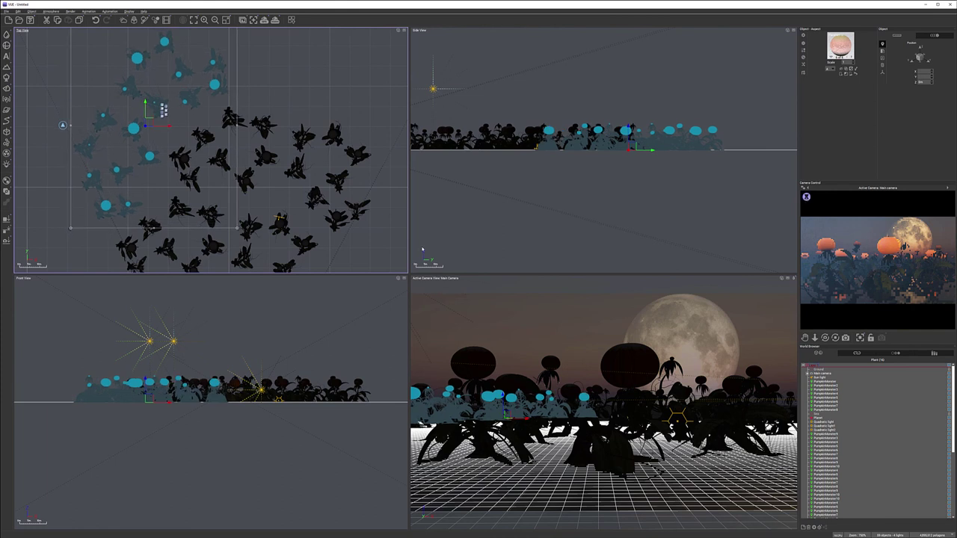
Raise the main camera above its current height and slightly adjust its viewing angle over the pumpkin field.
click(826, 374)
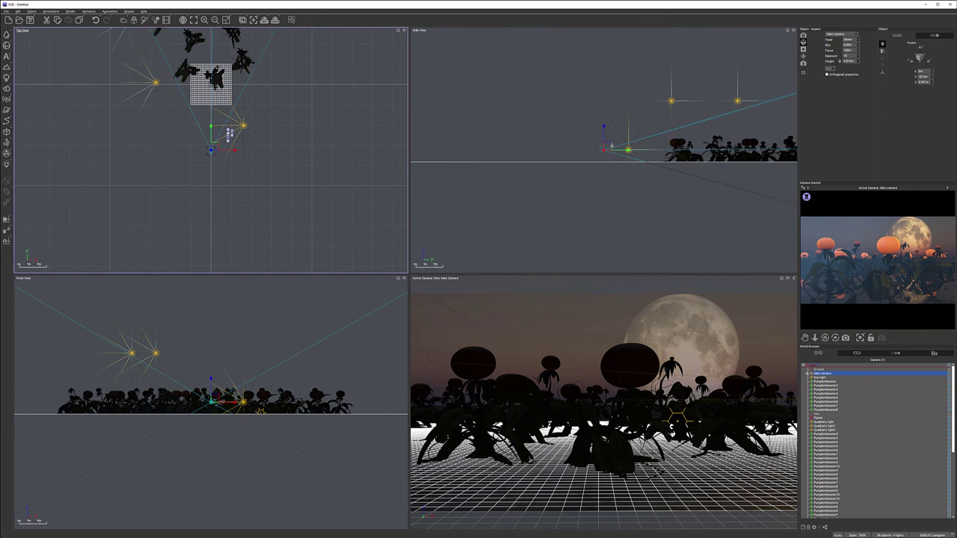
drag(607, 148, 604, 138)
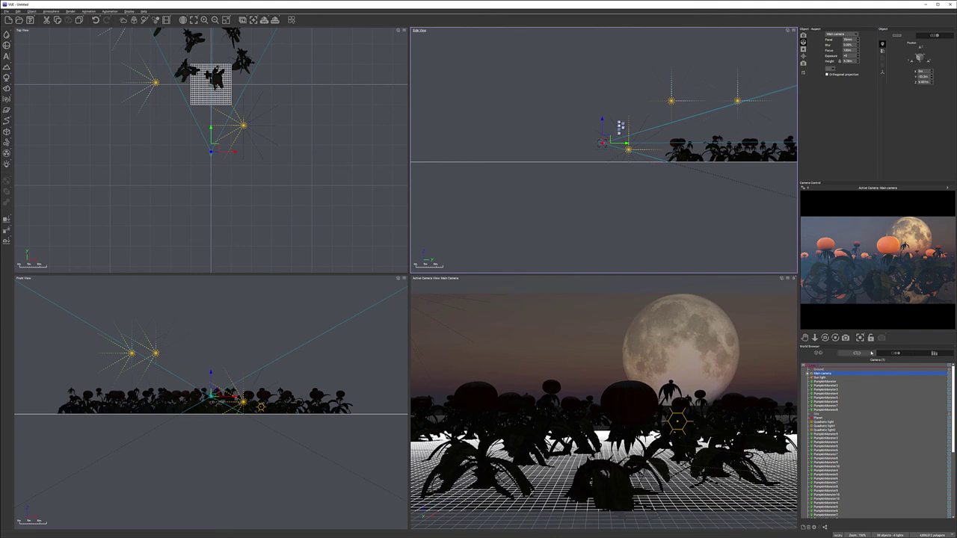
drag(826, 338, 826, 340)
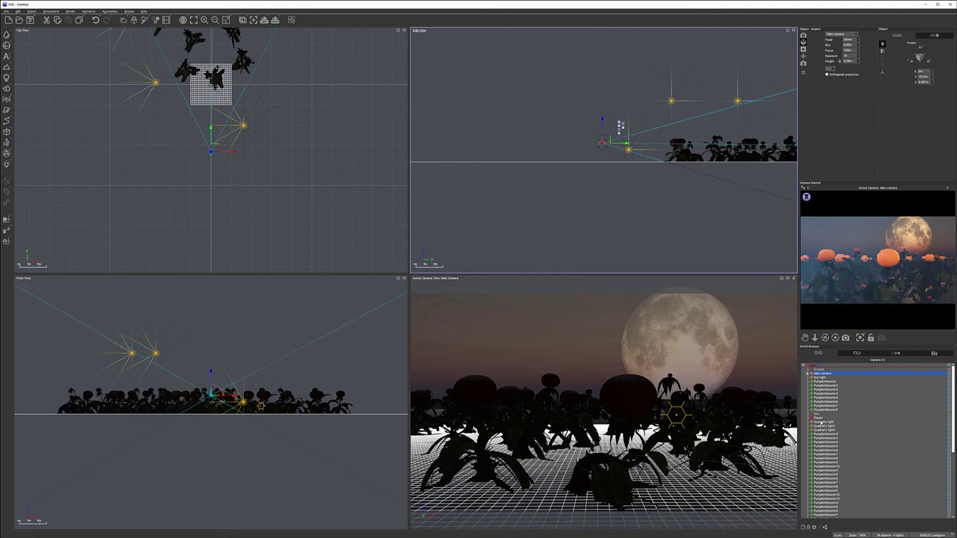
Shrink the moon planet, shift it sideways in the sky, and refresh the camera preview.
click(820, 417)
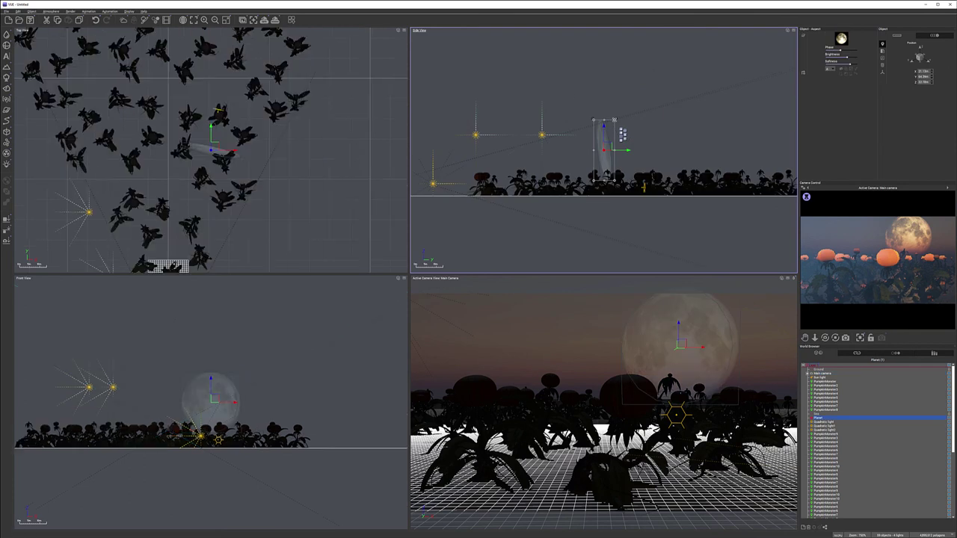
drag(615, 120, 604, 141)
drag(219, 150, 227, 155)
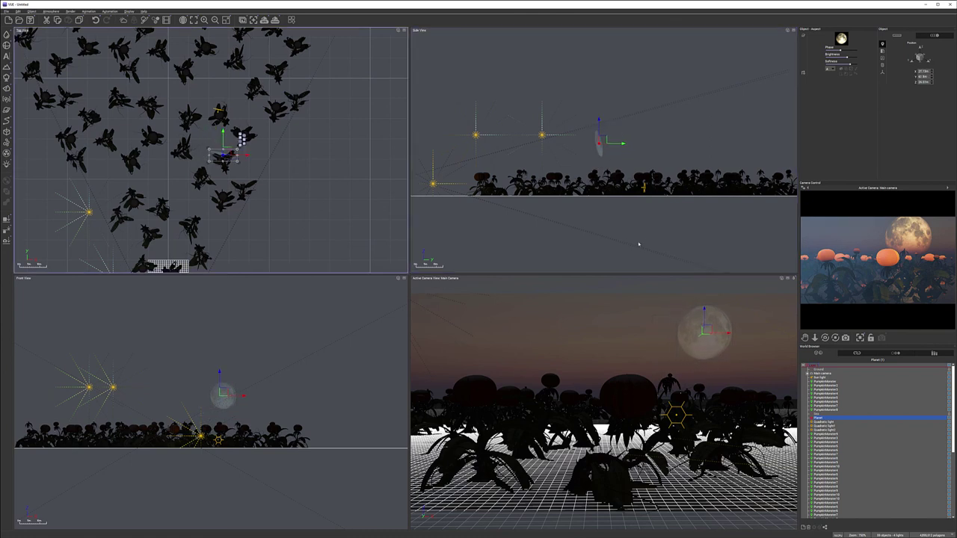
right_click(929, 250)
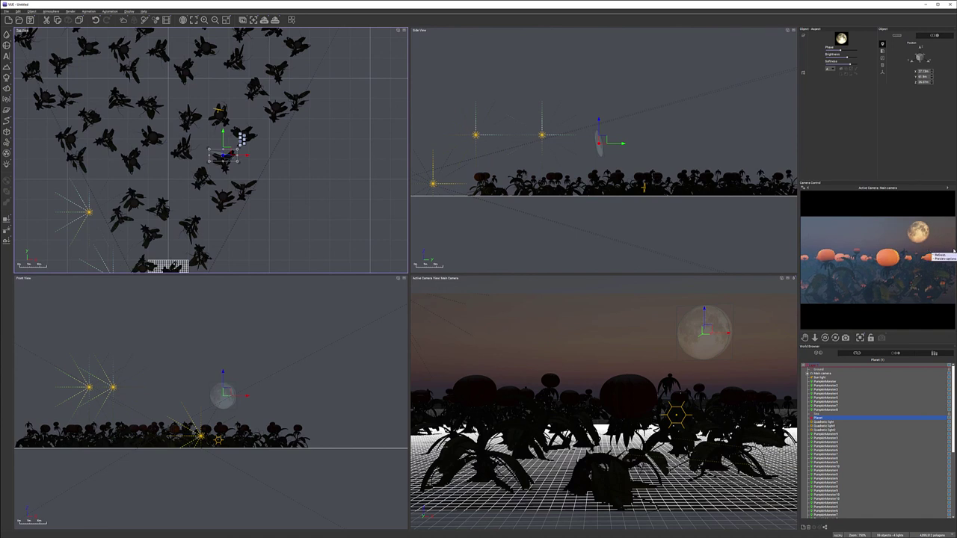
click(828, 190)
Enlarge the moon planet until it fills much of the sky, and reposition it behind the pumpkin plants.
click(603, 140)
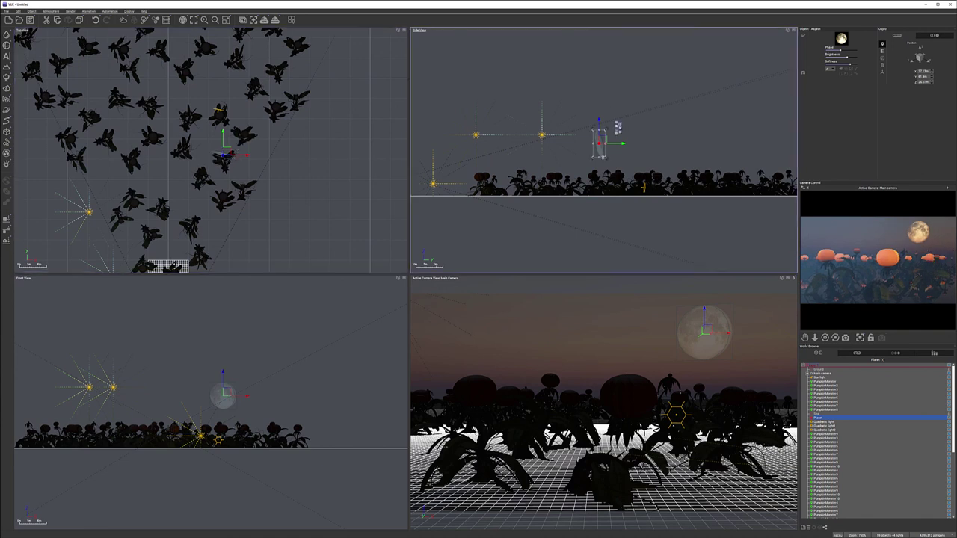
drag(600, 144, 620, 144)
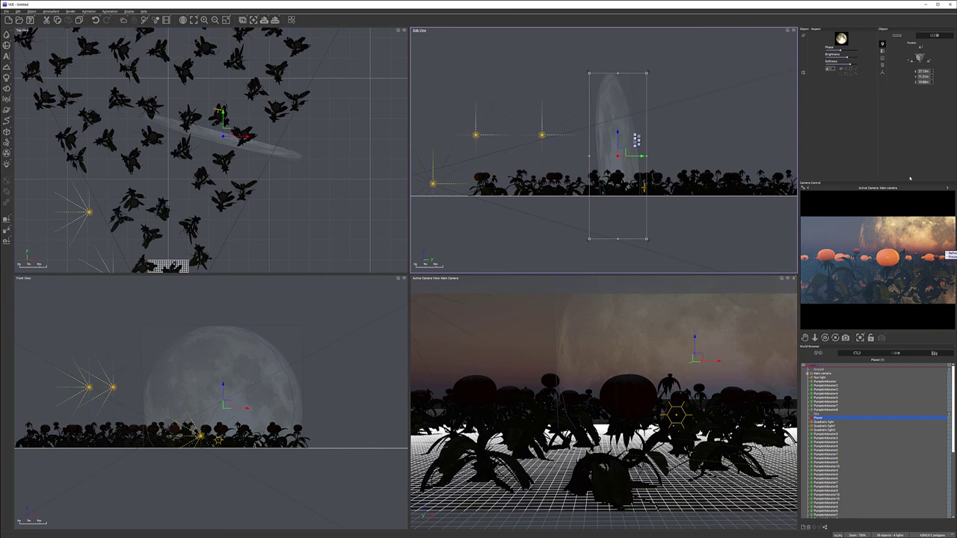
drag(635, 140, 622, 154)
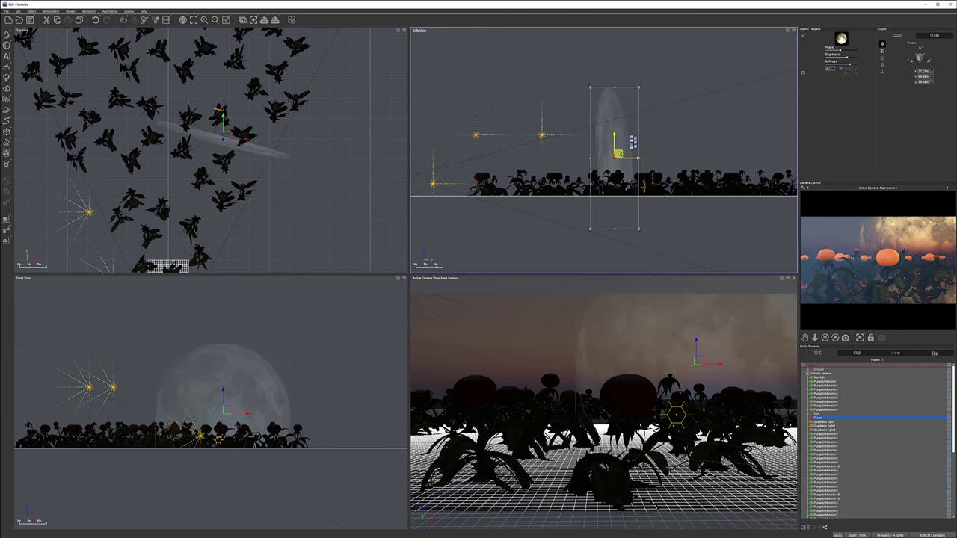
drag(227, 135, 234, 111)
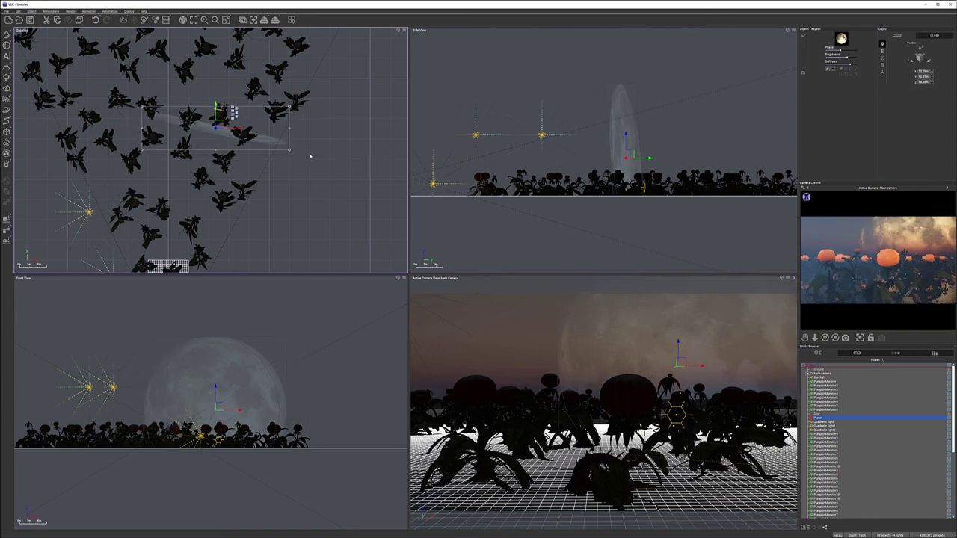
Add the Thick High Cumulus cloud layer from the Spectral 2 collection to the atmosphere.
click(50, 11)
click(64, 59)
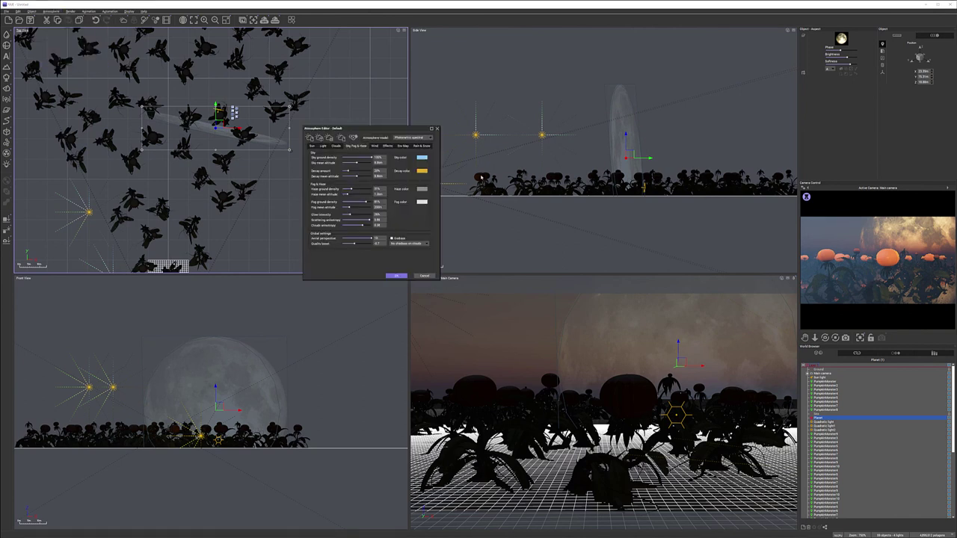
click(336, 145)
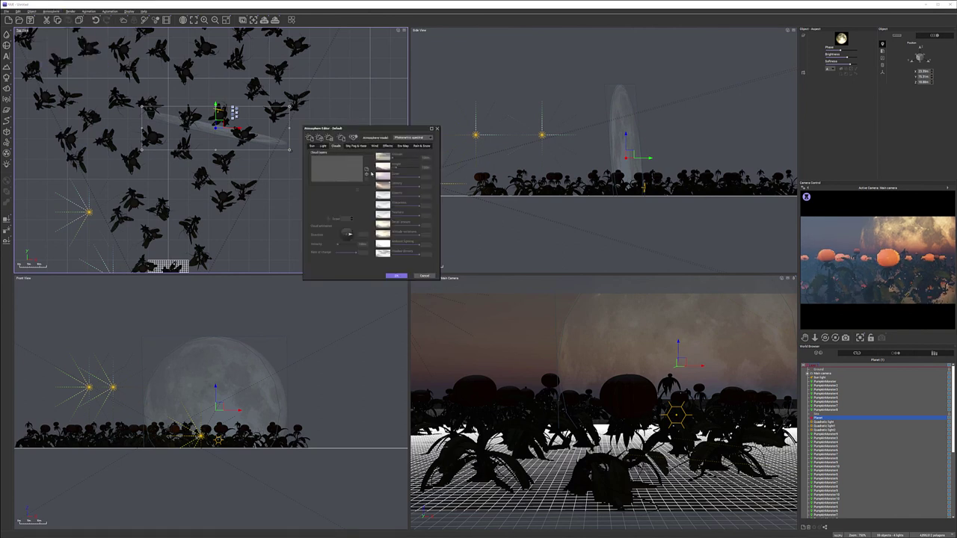
click(366, 169)
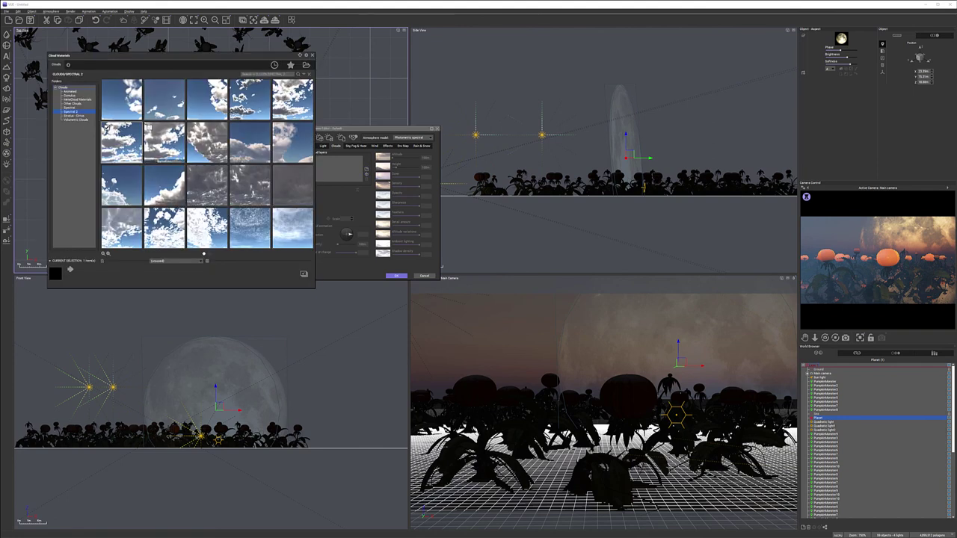
click(106, 129)
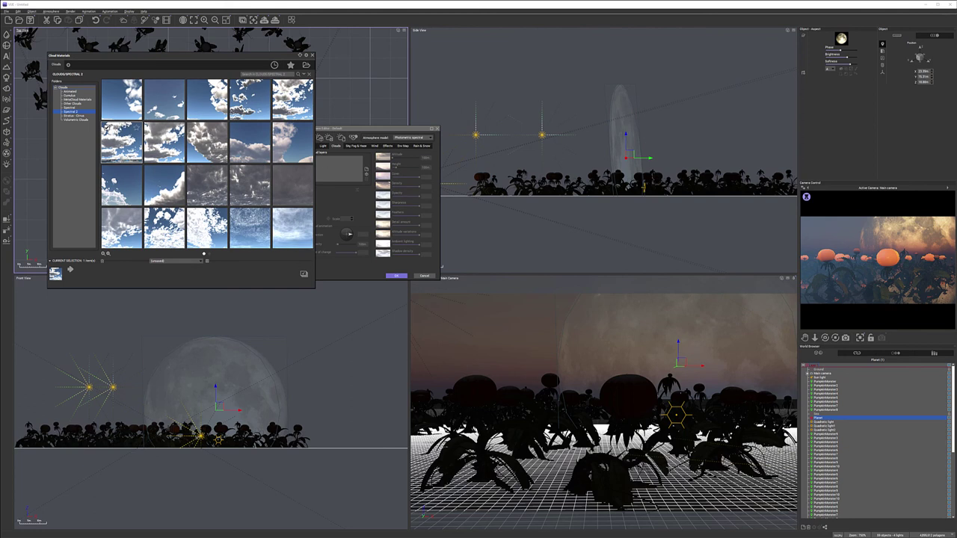
double_click(106, 129)
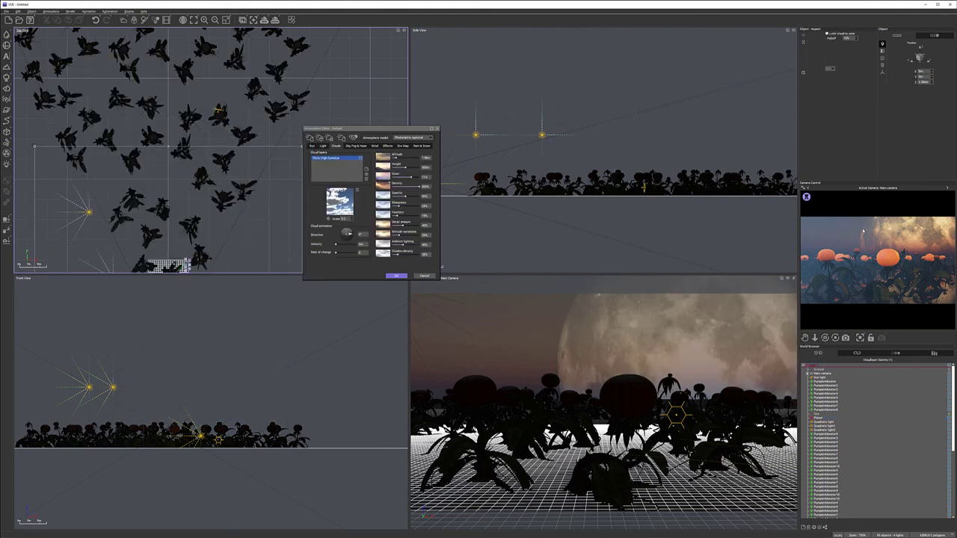
Set the cloud layer's density to 2% and opacity to 100%, refresh the preview, and accept the atmosphere changes.
right_click(804, 235)
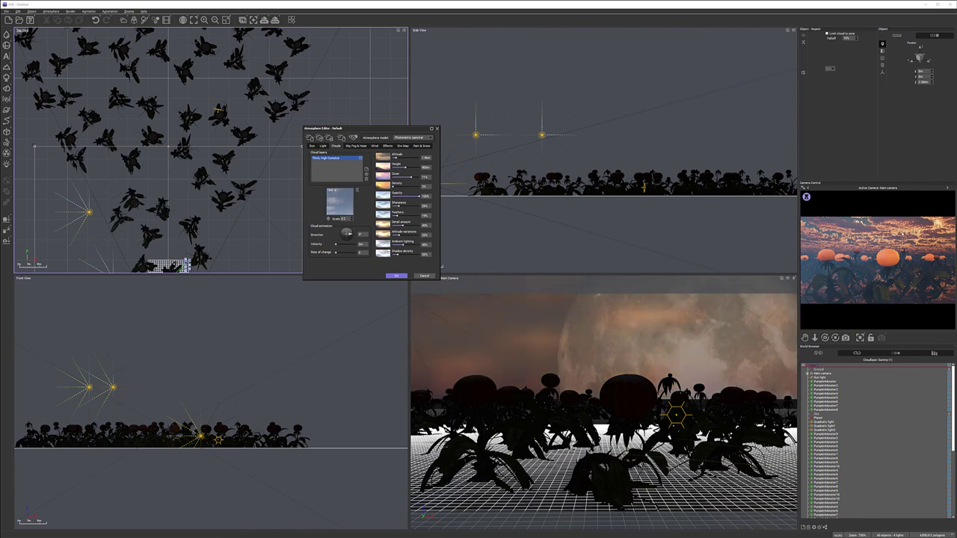
right_click(911, 243)
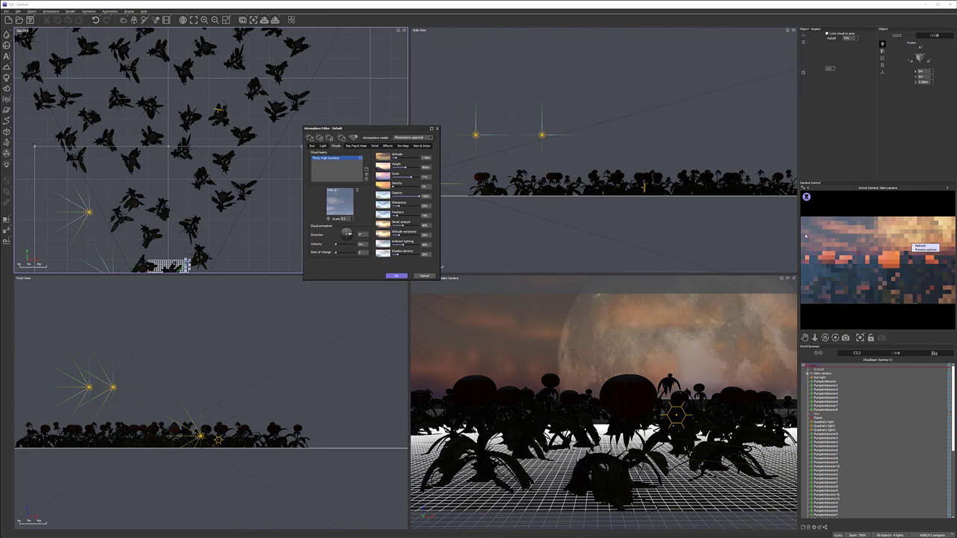
click(876, 240)
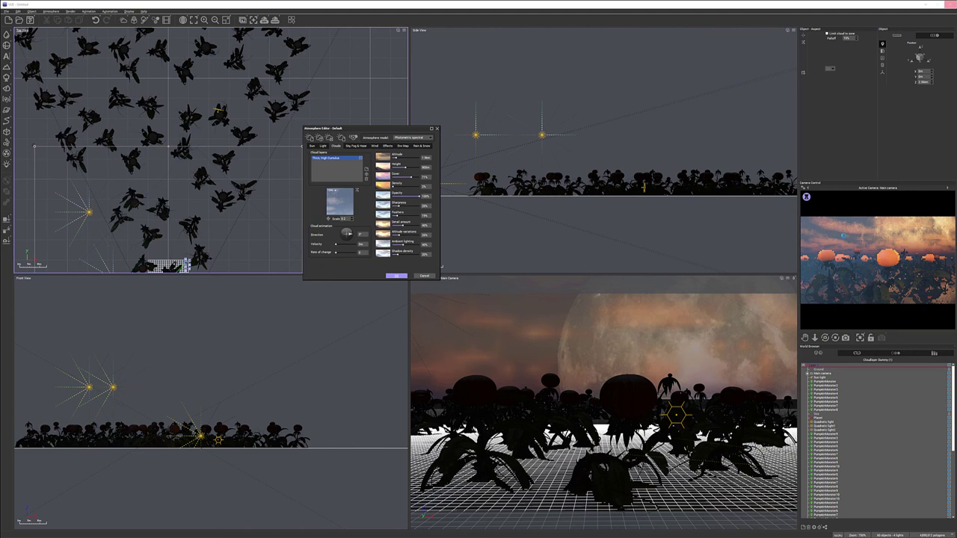
key(Return)
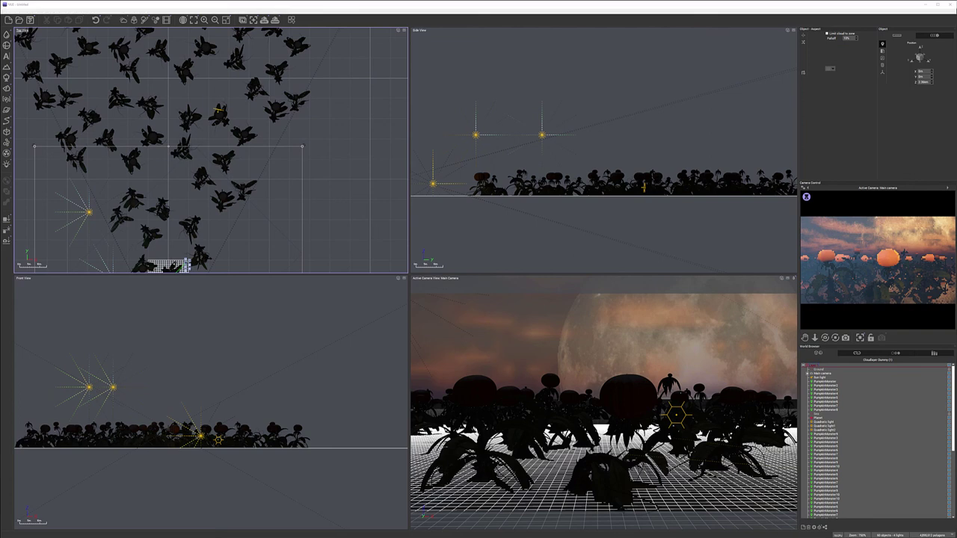
Shrink the moon planet, raise it above the plants, and shift it farther sideways across the sky.
click(848, 418)
click(643, 139)
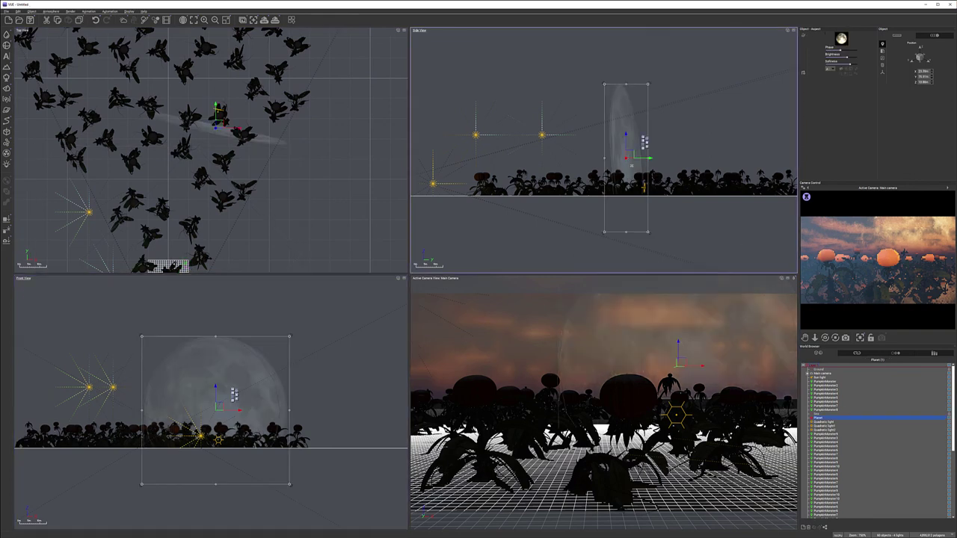
drag(633, 164, 613, 139)
click(217, 139)
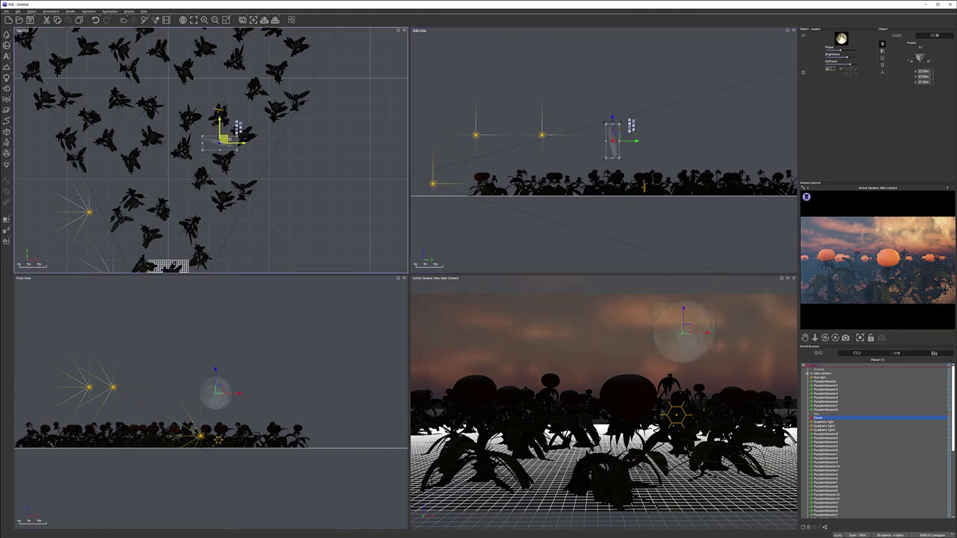
drag(216, 139, 237, 139)
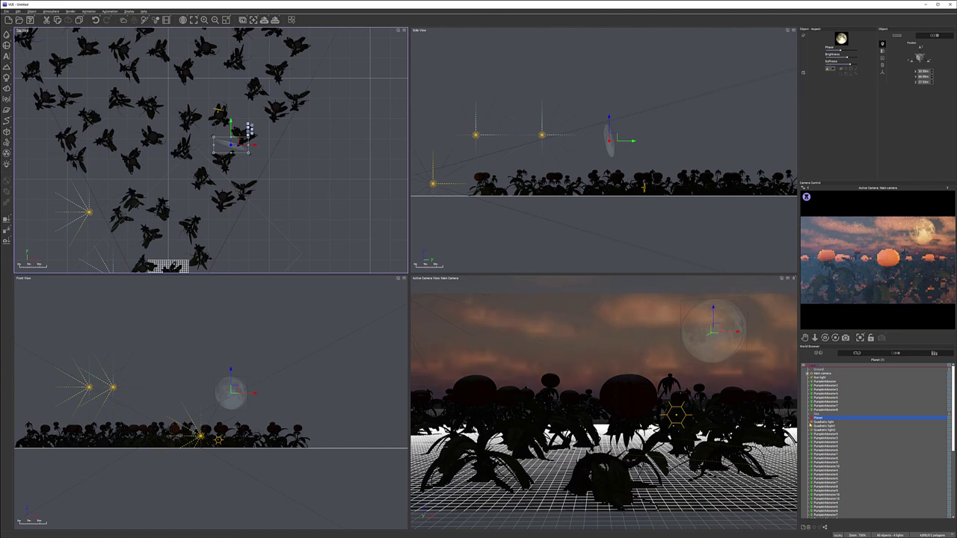
Scale the moon planet up to a giant size and lift it so its upper half rises behind the plants.
click(622, 170)
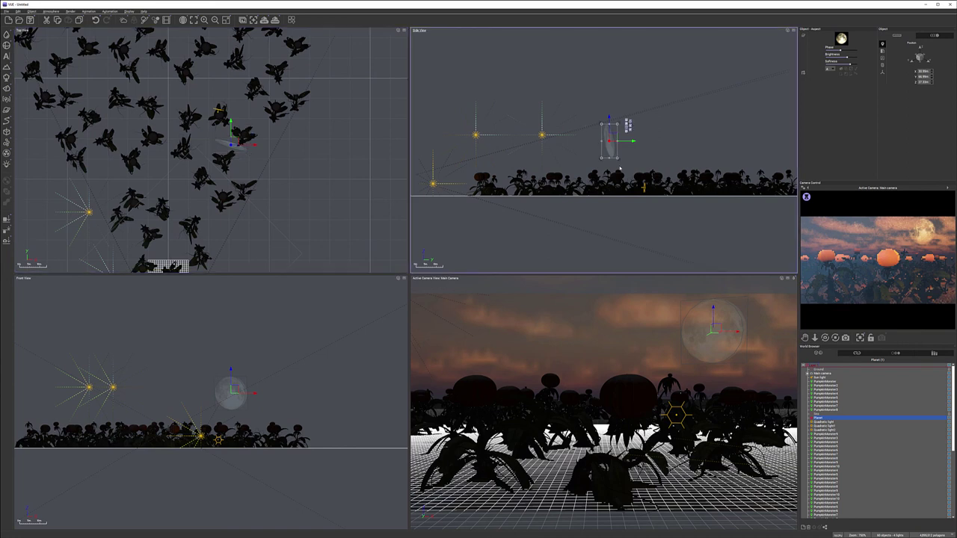
drag(617, 158, 715, 261)
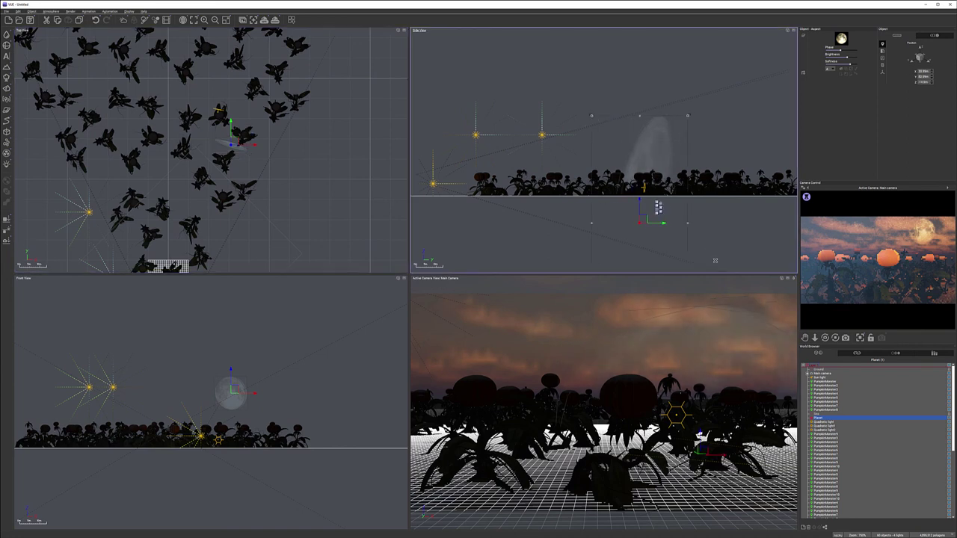
drag(658, 212, 651, 152)
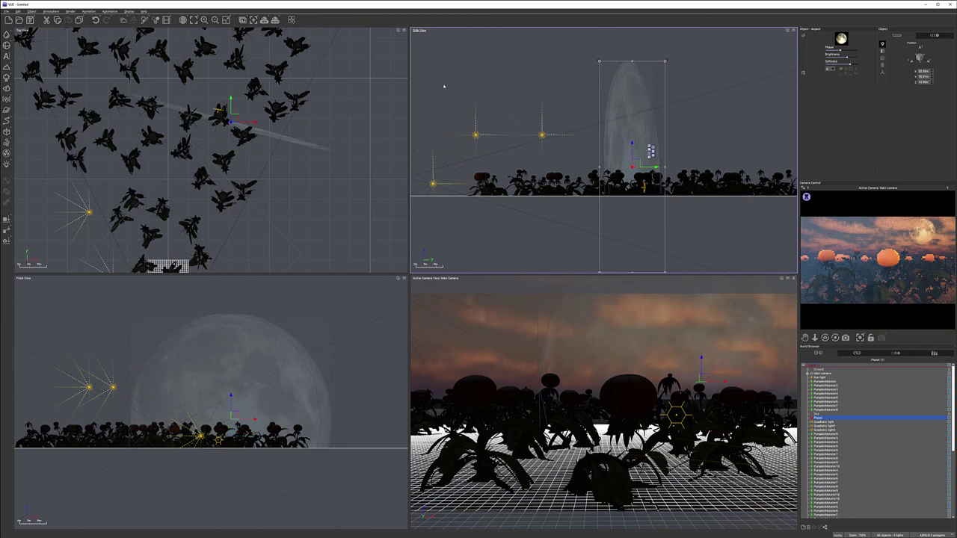
Reduce the Thick High Cumulus layer's cover and opacity, increase its height, and raise its altitude variations to 100% in the atmosphere settings.
click(52, 11)
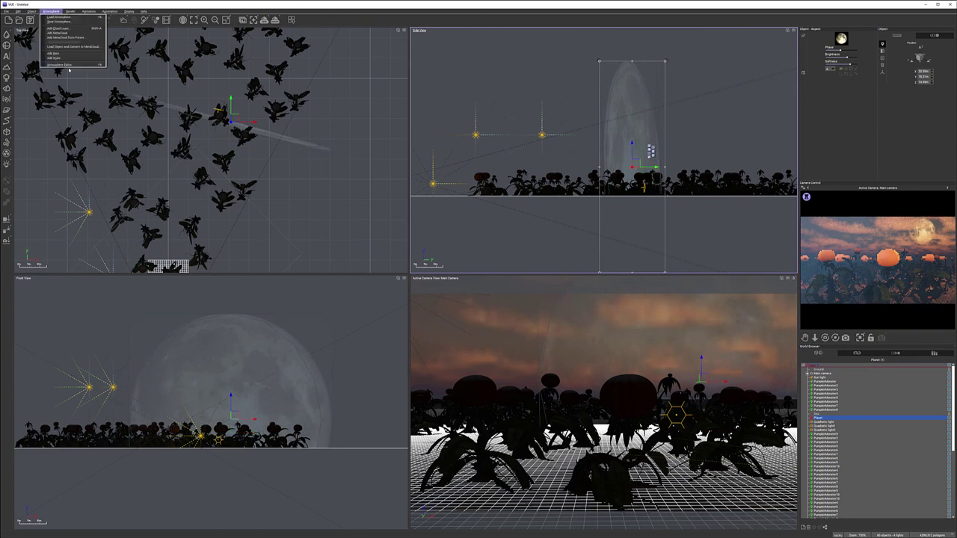
click(66, 65)
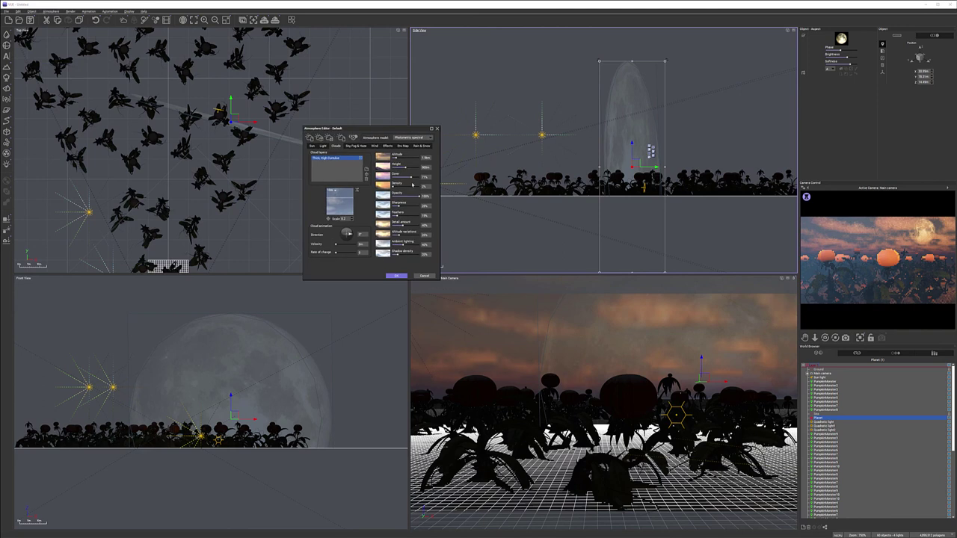
drag(411, 176, 402, 175)
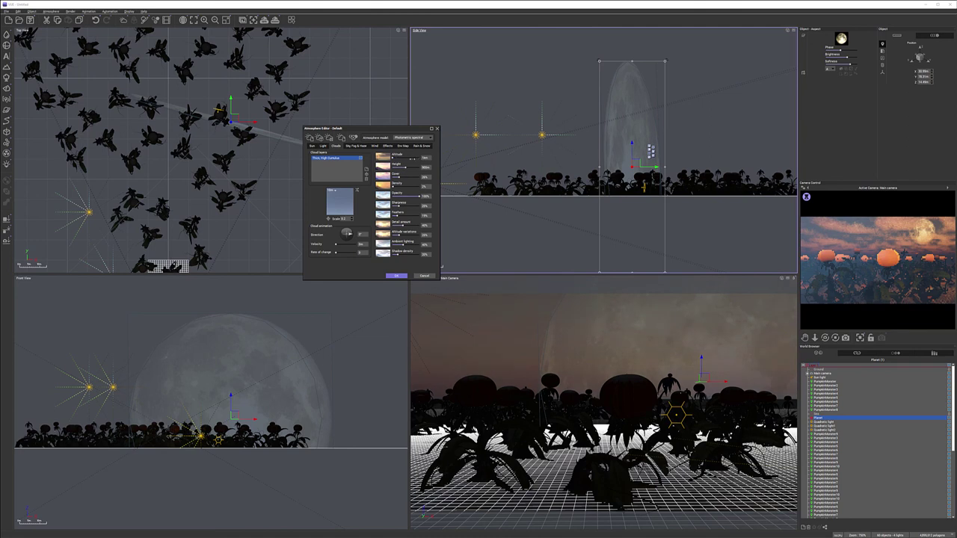
drag(406, 168, 409, 168)
drag(403, 235, 413, 197)
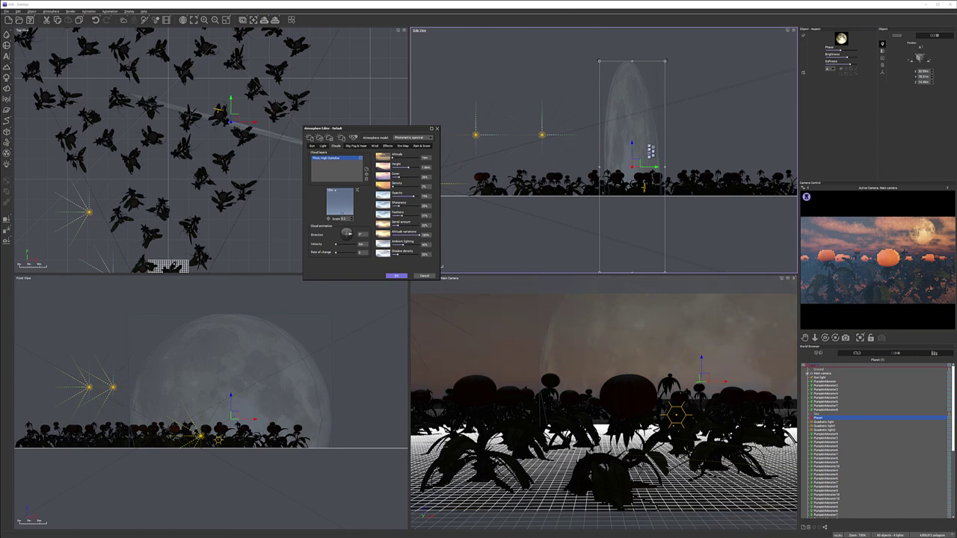
Set the cloud layer's density to 1% and accept the atmosphere changes.
click(426, 187)
text(1)
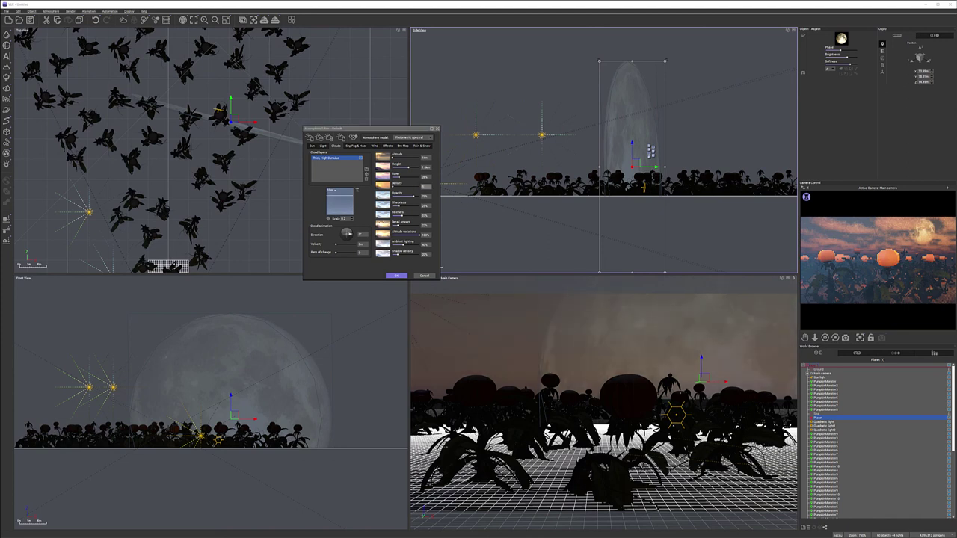
click(365, 273)
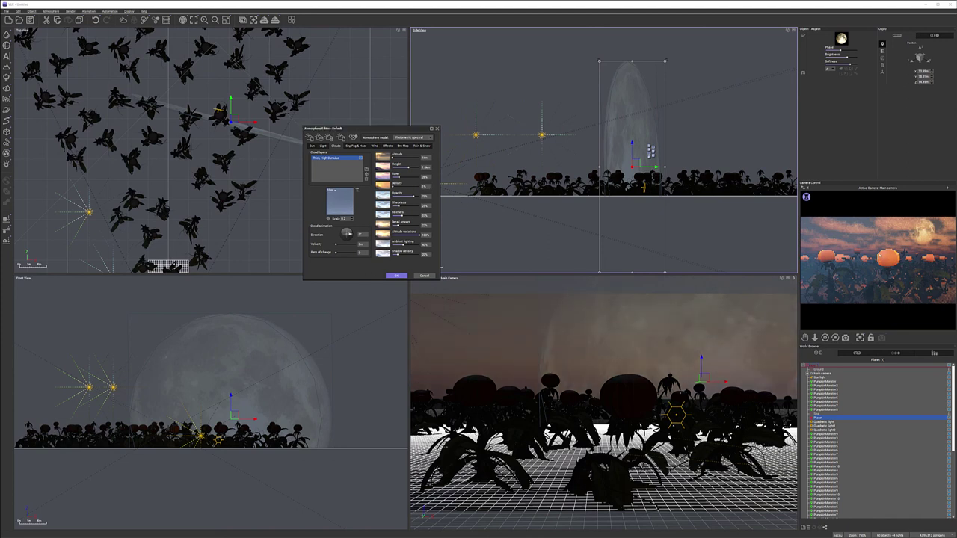
click(396, 276)
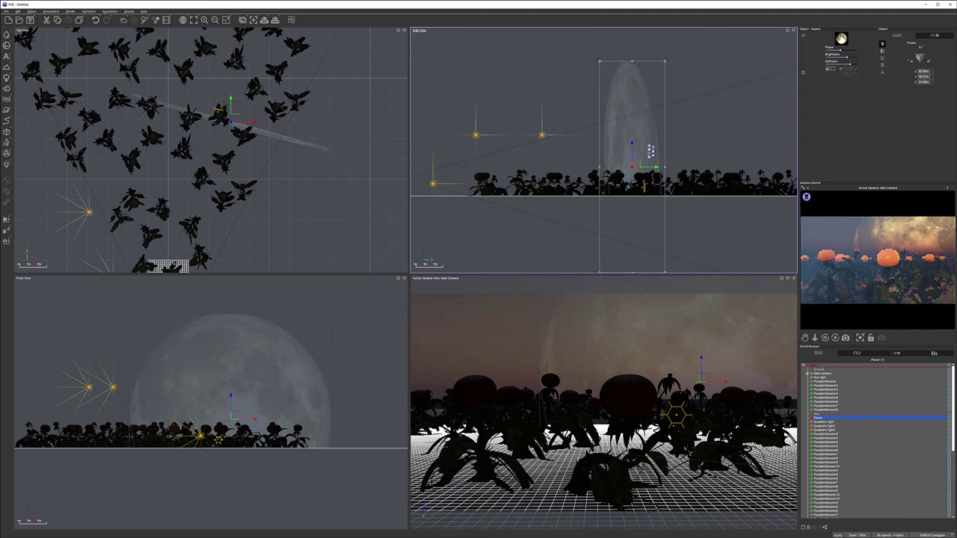
In the atmosphere's sky, fog and haze settings, lower decay amount, glow intensity and scattering anisotropy, and raise haze and fog ground density.
click(59, 9)
key(Escape)
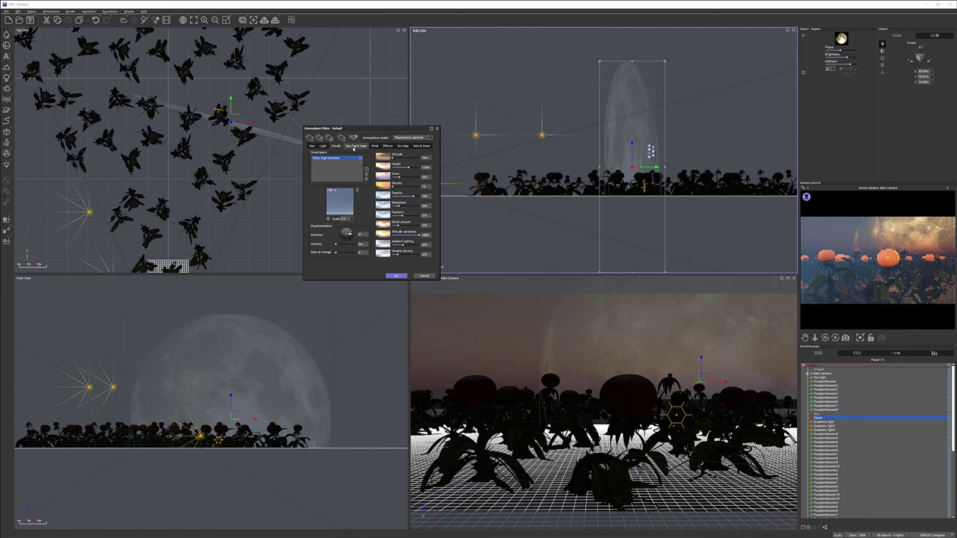
click(355, 146)
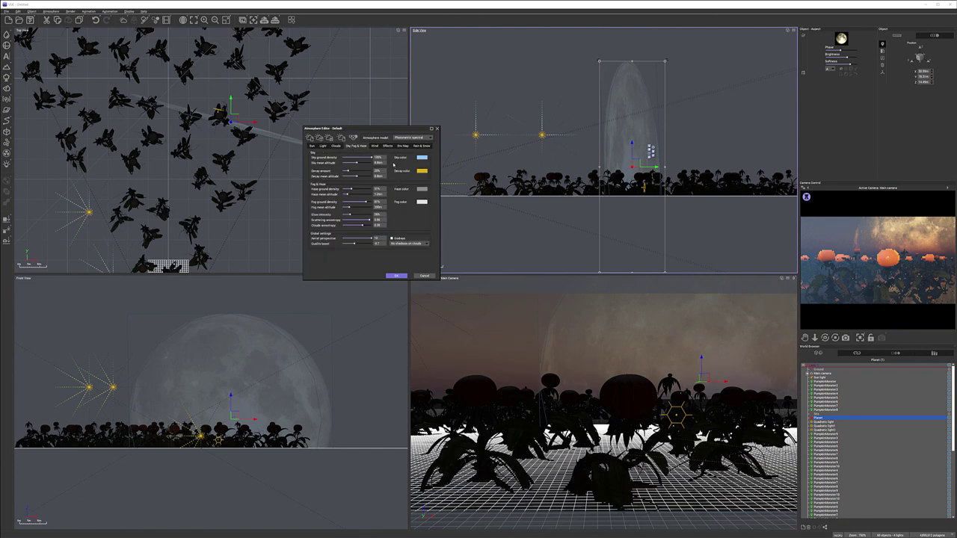
click(374, 161)
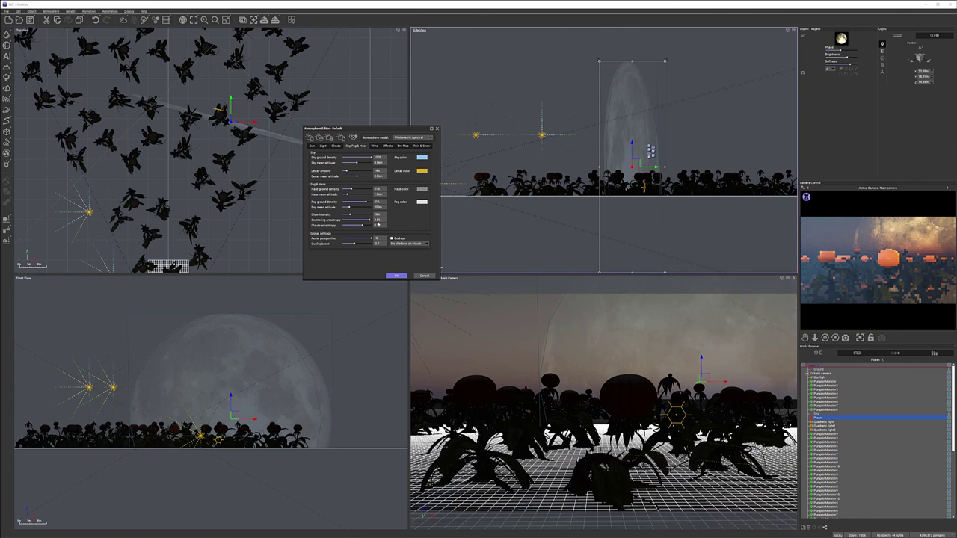
drag(367, 219, 357, 215)
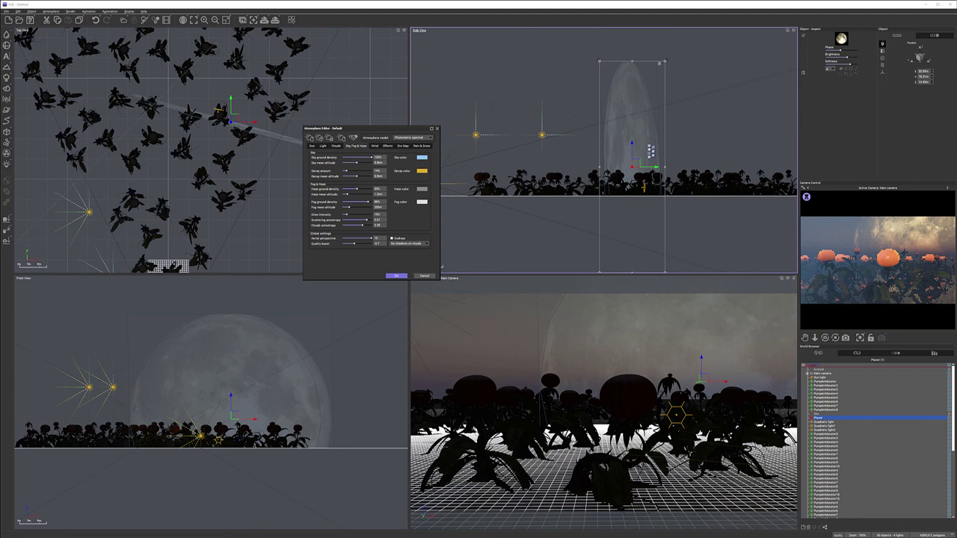
Shrink the moon planet, lower it toward the horizon, refresh the preview, and shift the moon slightly sideways behind the plants.
drag(664, 61, 656, 90)
drag(634, 177, 636, 180)
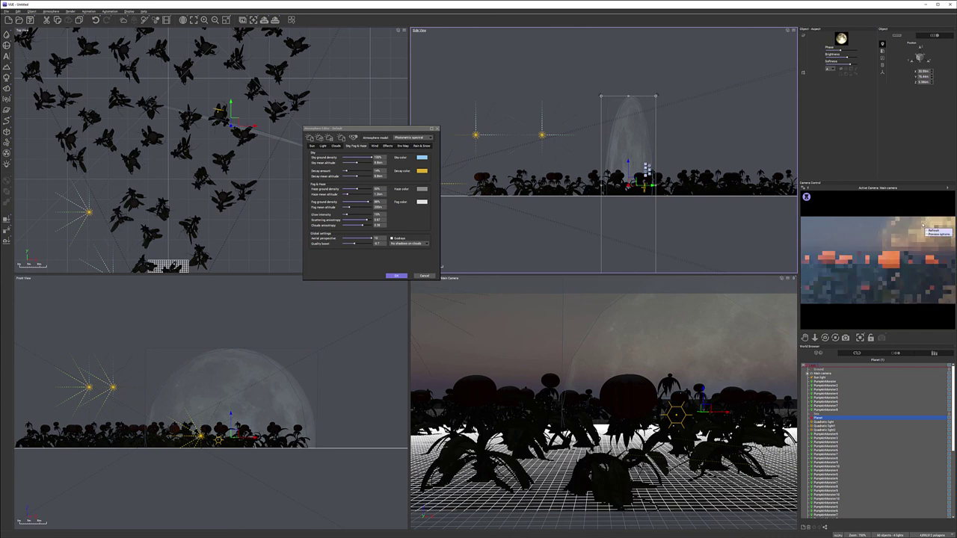
right_click(945, 216)
click(935, 230)
drag(237, 124, 222, 121)
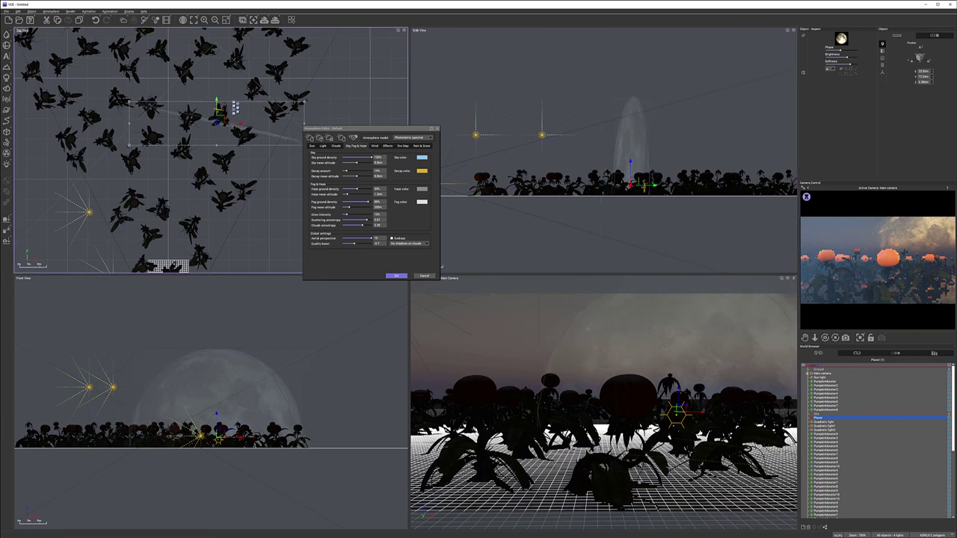
Accept the atmosphere changes and render the scene, ignoring the luminous-material warning so materials and atmosphere stay as they are.
click(396, 275)
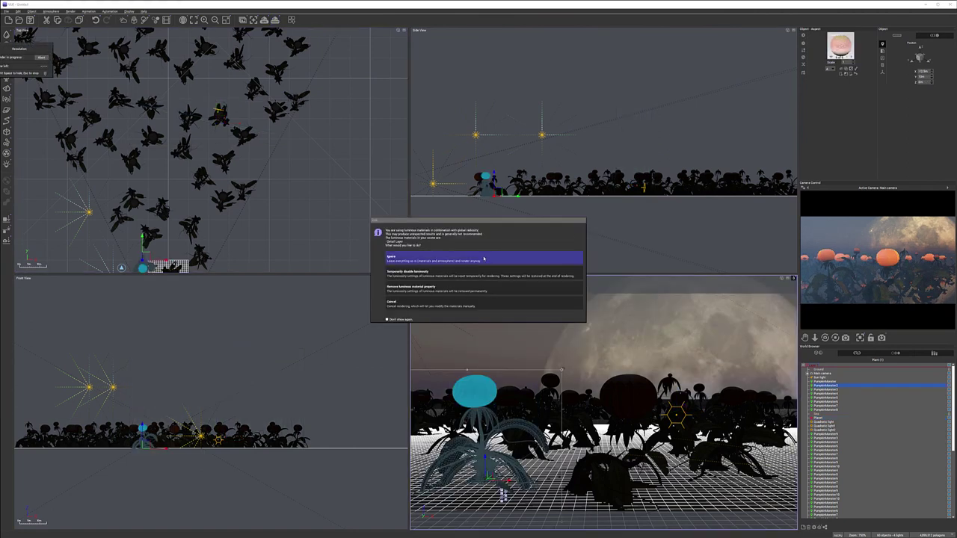
click(485, 257)
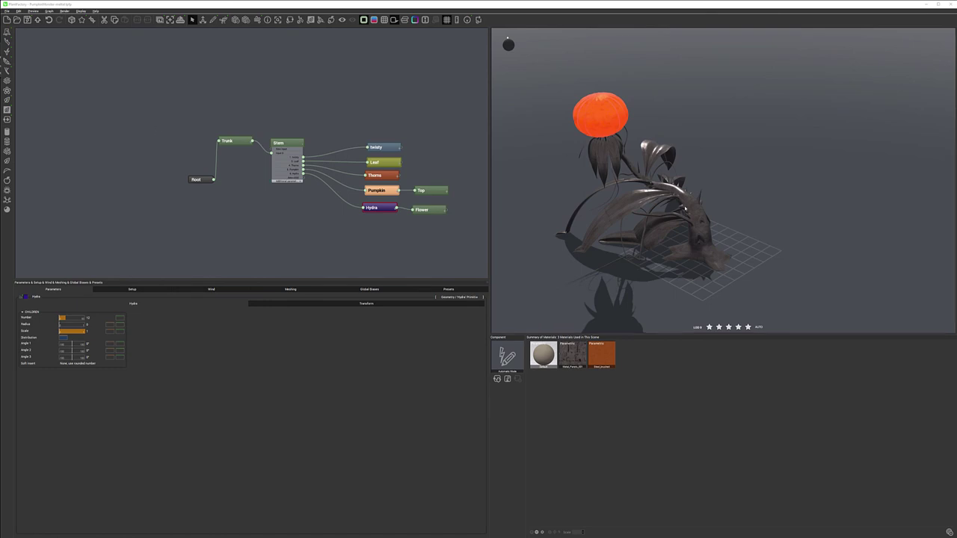
Switch to PlantFactory and examine the metal pumpkin monster's pumpkin, stem and leaves from several angles and distances.
drag(722, 218, 608, 213)
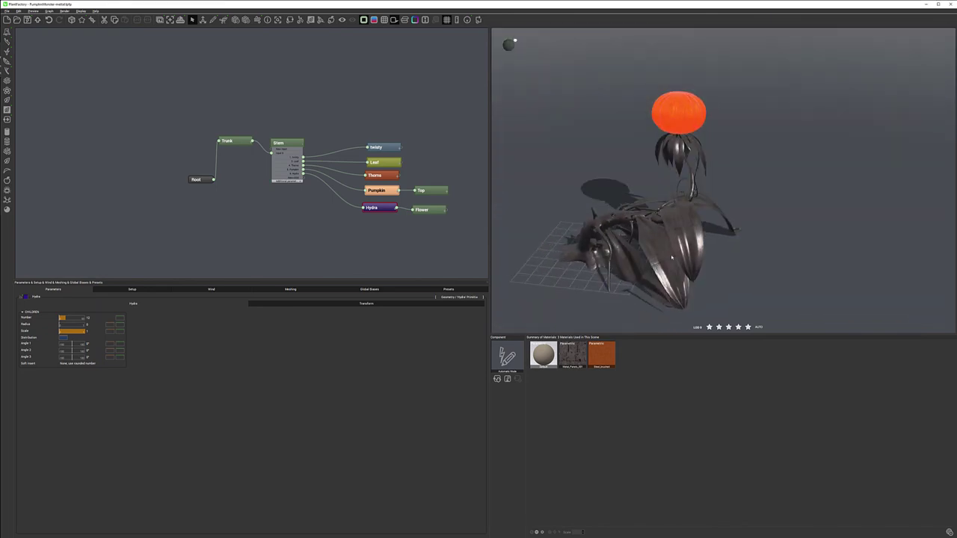
scroll(614, 218, up, 5)
right_drag(623, 226, 599, 217)
drag(724, 155, 707, 182)
right_drag(601, 110, 620, 147)
scroll(621, 147, down, 5)
drag(621, 147, 654, 135)
scroll(655, 135, up, 5)
middle_drag(654, 135, 693, 170)
right_drag(692, 170, 654, 181)
scroll(627, 189, up, 3)
drag(653, 181, 682, 175)
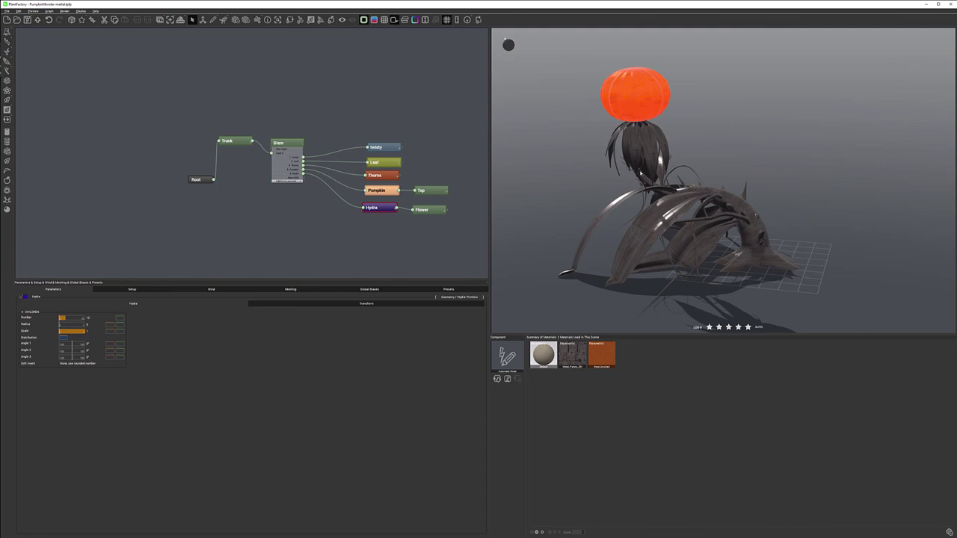
right_drag(585, 188, 641, 183)
mouse_move(641, 182)
mouse_down()
mouse_move(582, 175)
mouse_move(722, 187)
mouse_move(629, 191)
mouse_move(648, 188)
mouse_up()
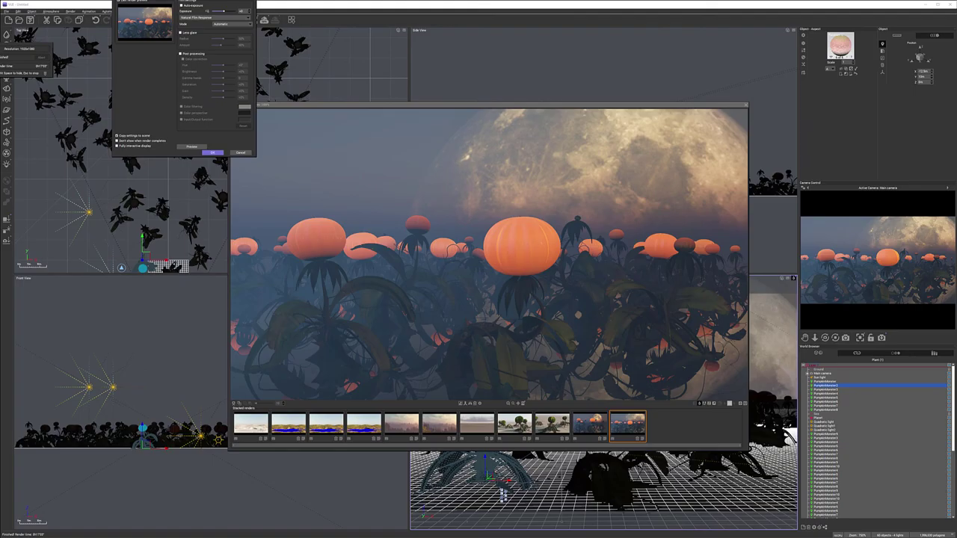
Return to VUE and accept the post-render options for the finished moonlit pumpkin render.
click(212, 152)
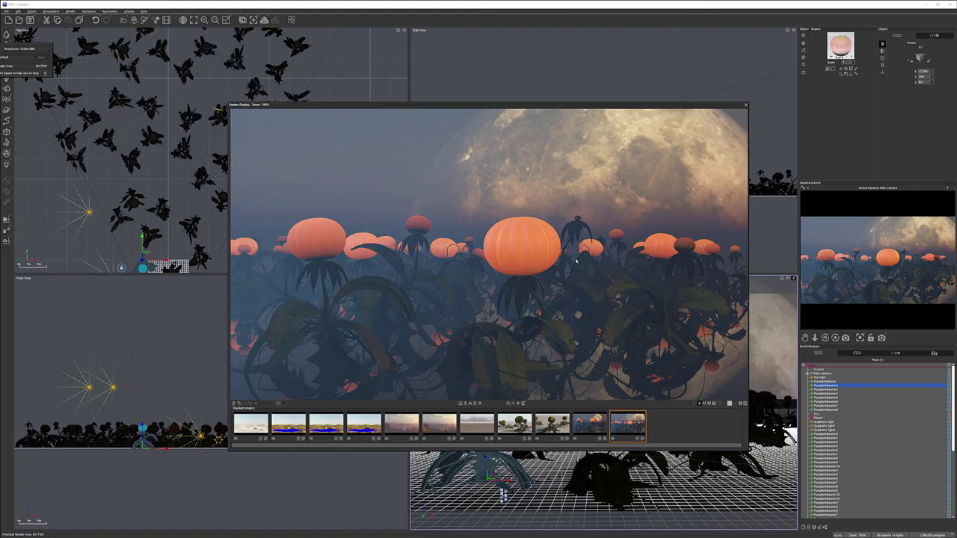